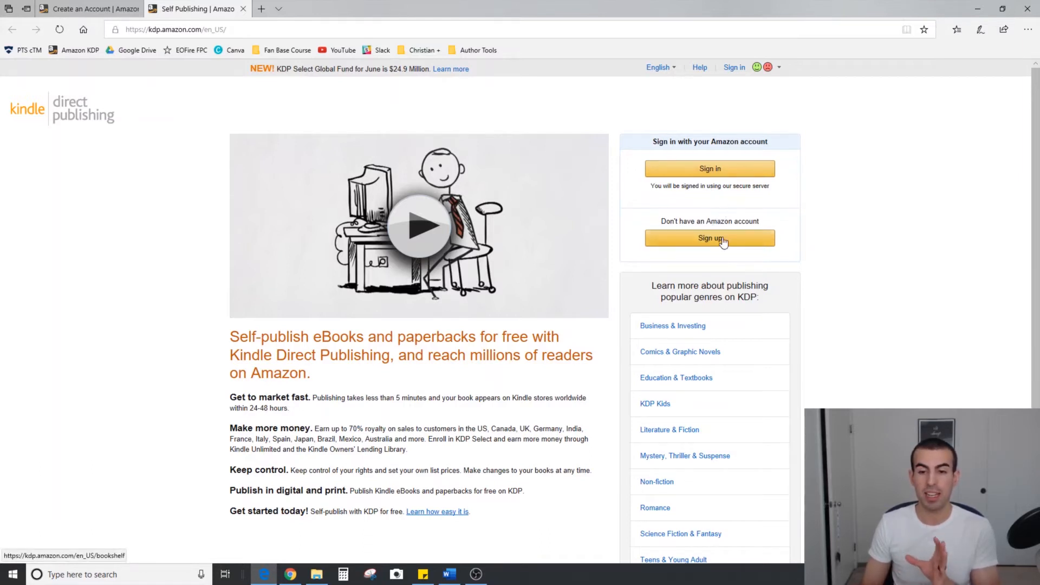
Examine the KDP help page on creating an account, covering author/publisher information, getting paid and tax information
{"action": "left_click", "coordinate": [97, 4]}
{"action": "scroll", "coordinate": [633, 333], "scroll_direction": "down", "scroll_amount": 4}
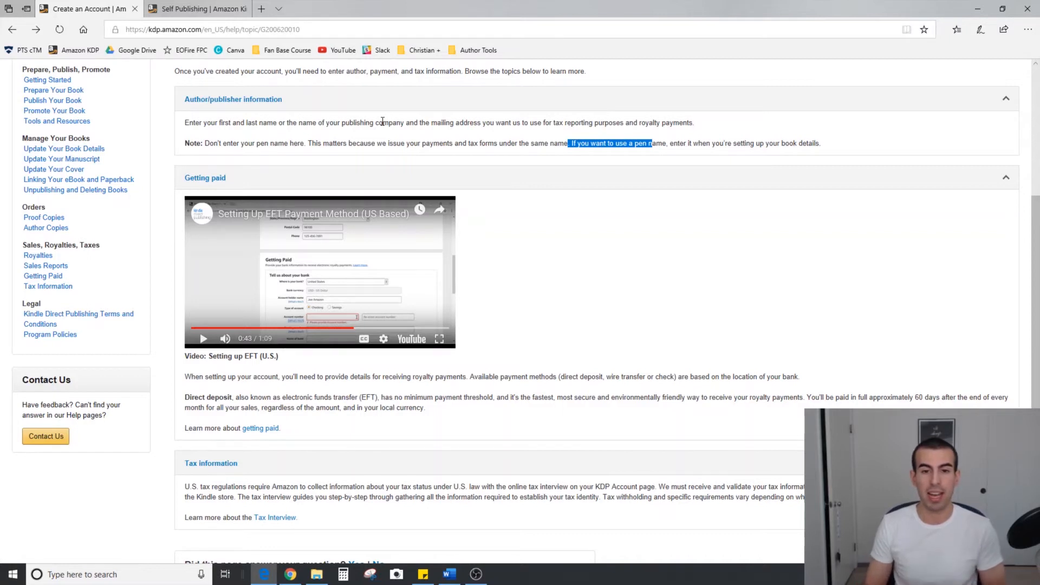
{"action": "left_click_drag", "start_coordinate": [434, 125], "coordinate": [482, 121]}
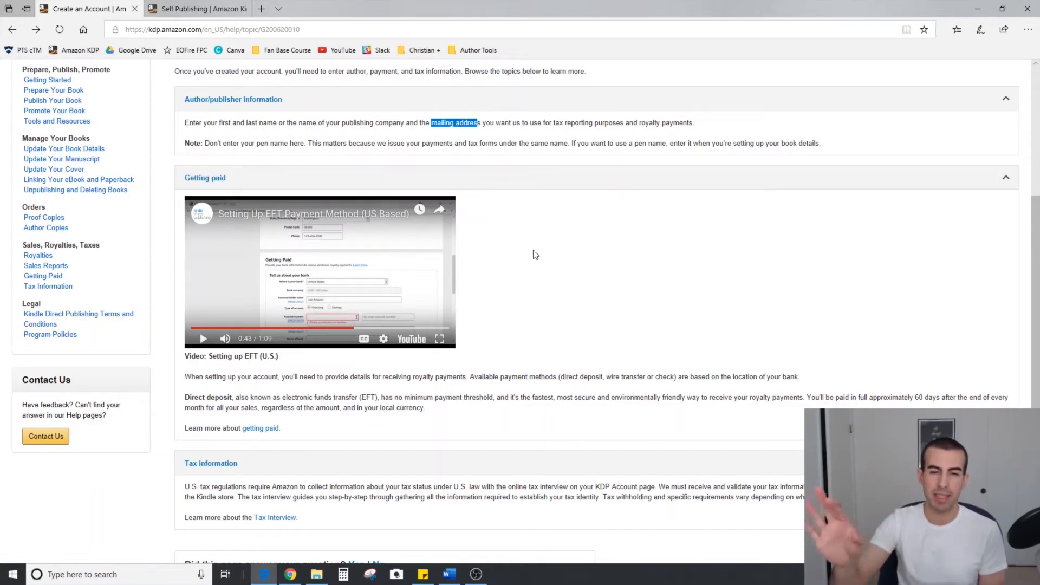
{"action": "scroll", "coordinate": [535, 254], "scroll_direction": "down", "scroll_amount": 1}
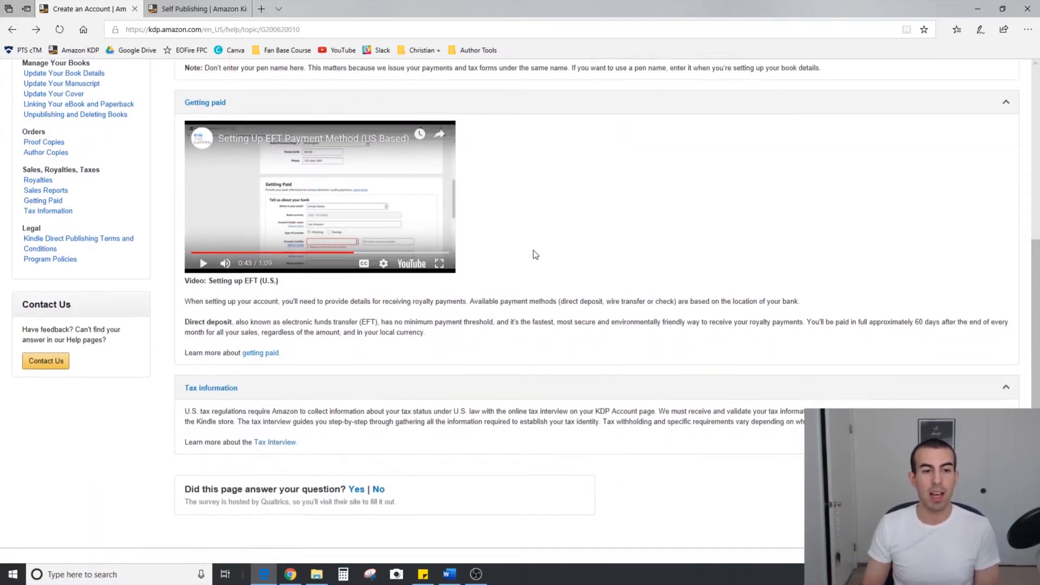
{"action": "scroll", "coordinate": [534, 252], "scroll_direction": "up", "scroll_amount": 1}
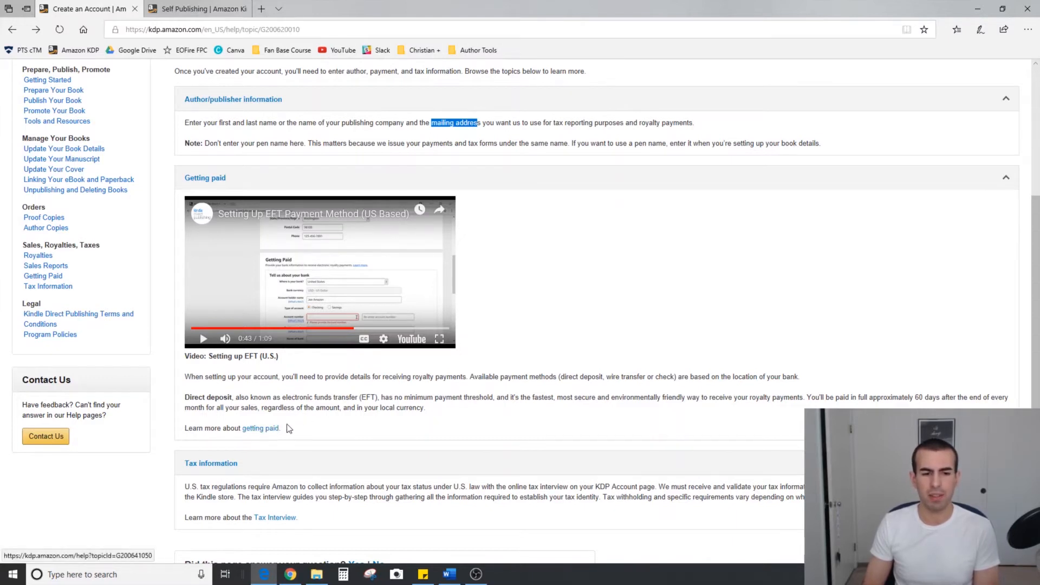
{"action": "left_click_drag", "start_coordinate": [344, 376], "coordinate": [372, 376]}
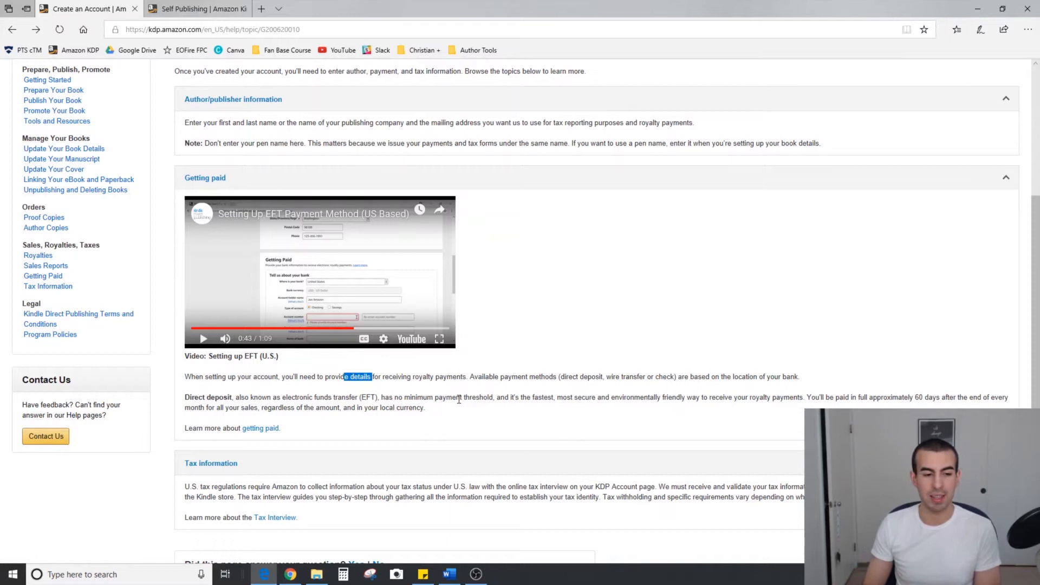
{"action": "scroll", "coordinate": [459, 400], "scroll_direction": "down", "scroll_amount": 2}
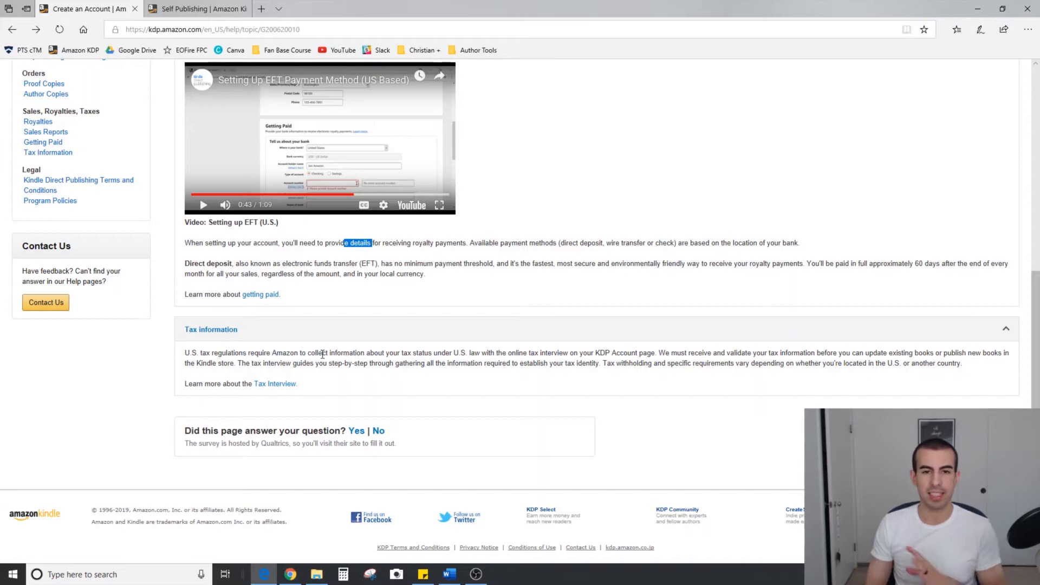
{"action": "scroll", "coordinate": [323, 354], "scroll_direction": "up", "scroll_amount": 7}
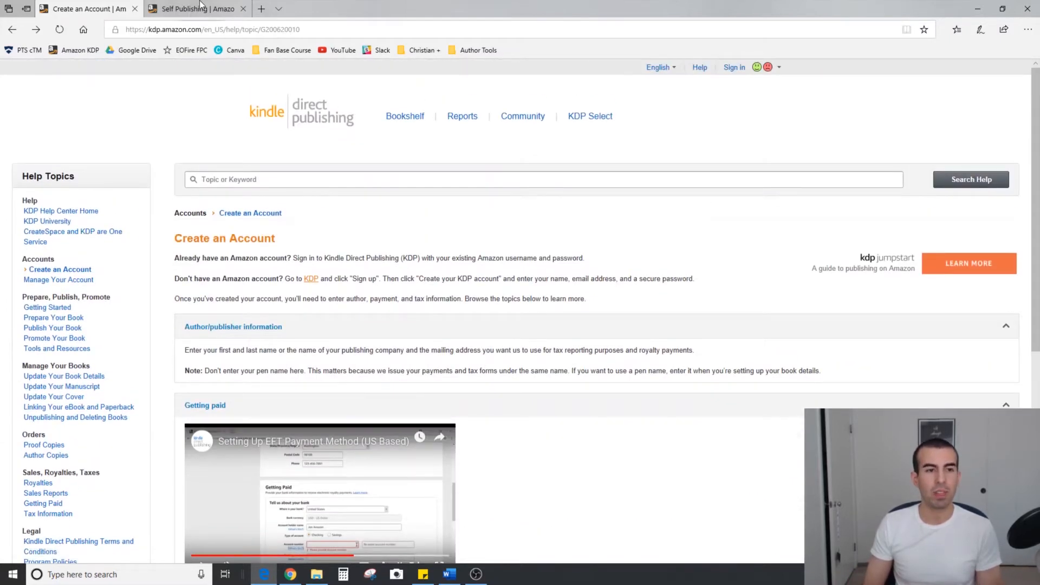
Return to the KDP home page, then switch to Chrome and maximize its window showing the signed-in Bookshelf
{"action": "left_click", "coordinate": [201, 7]}
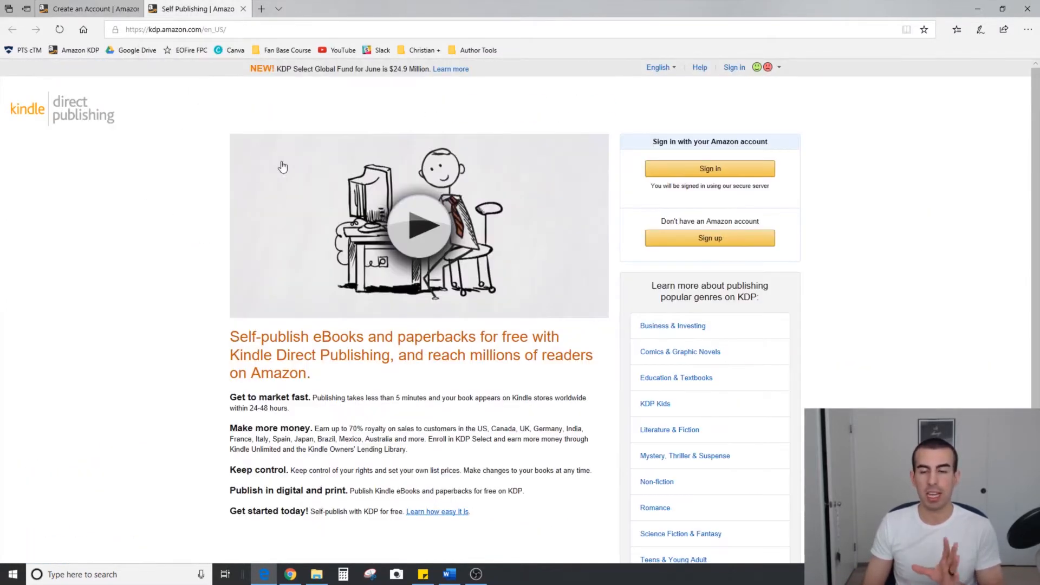
{"action": "left_click", "coordinate": [290, 574]}
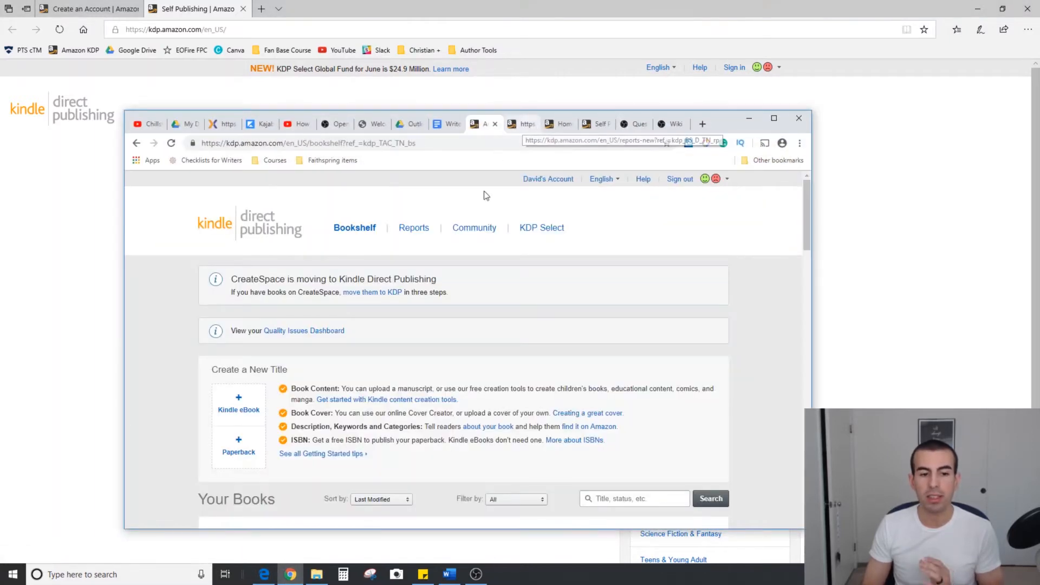
{"action": "left_click", "coordinate": [774, 119]}
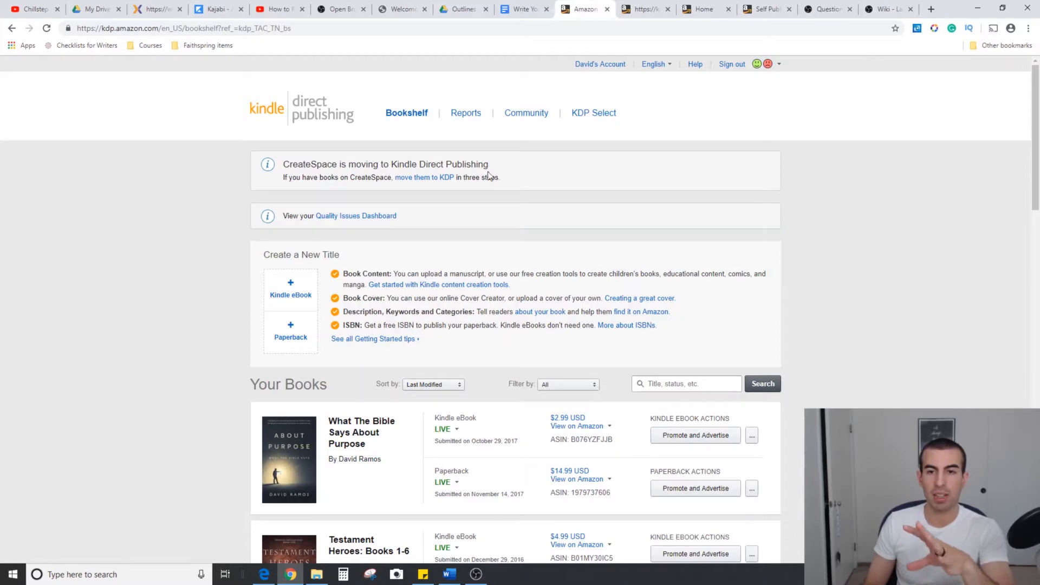
Look through the KDP Reports, Community and KDP Select pages, ending back on the Bookshelf
{"action": "left_click", "coordinate": [639, 11]}
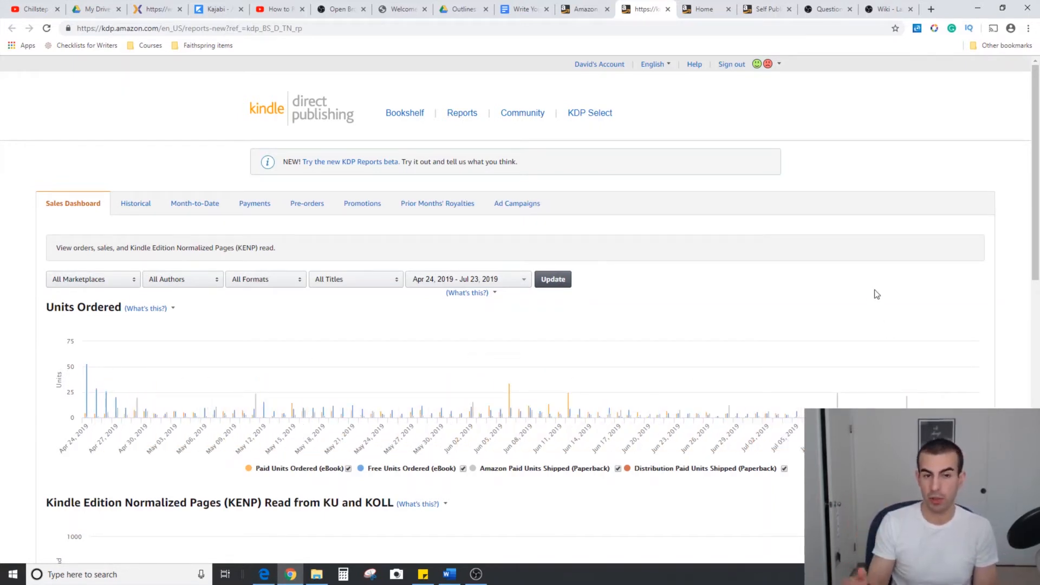
{"action": "left_click", "coordinate": [706, 5]}
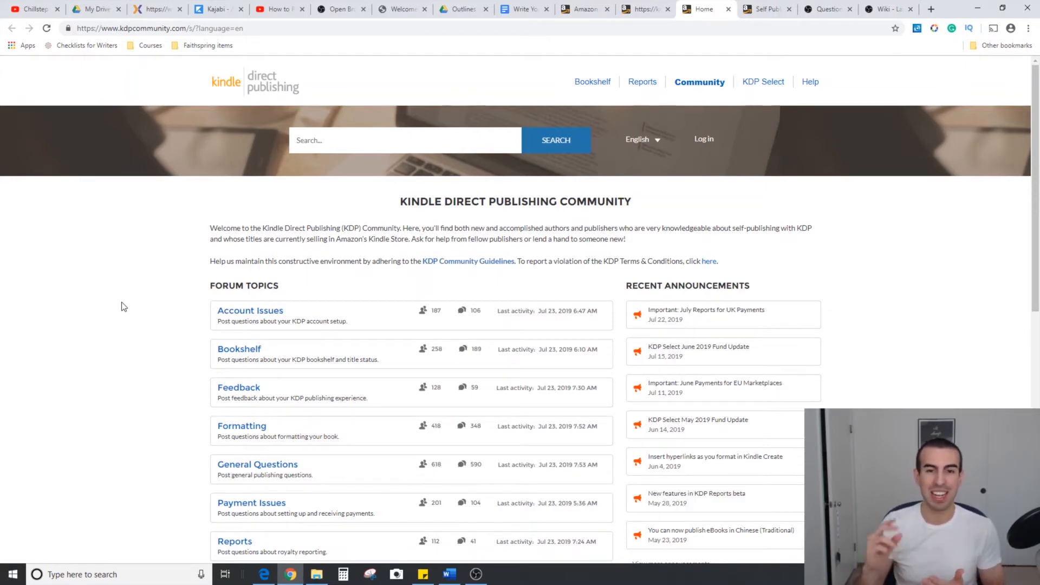
{"action": "left_click", "coordinate": [751, 8]}
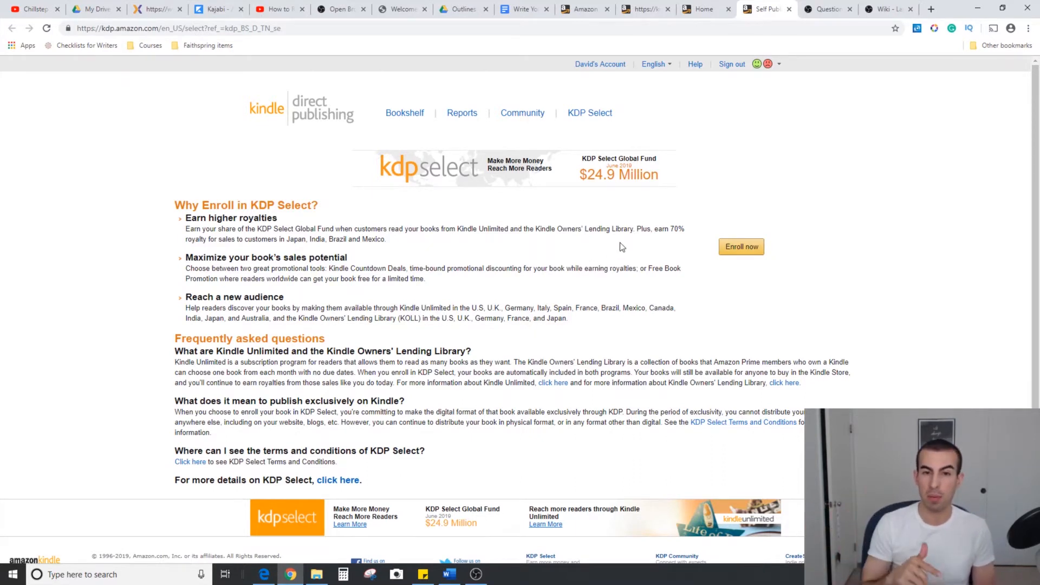
{"action": "left_click", "coordinate": [596, 5]}
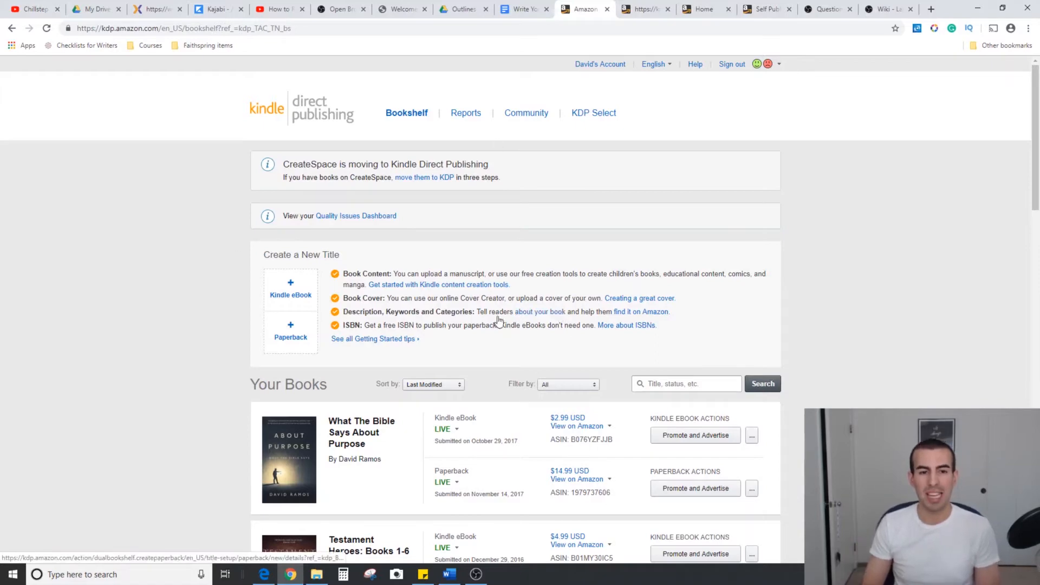
{"action": "left_click", "coordinate": [478, 576]}
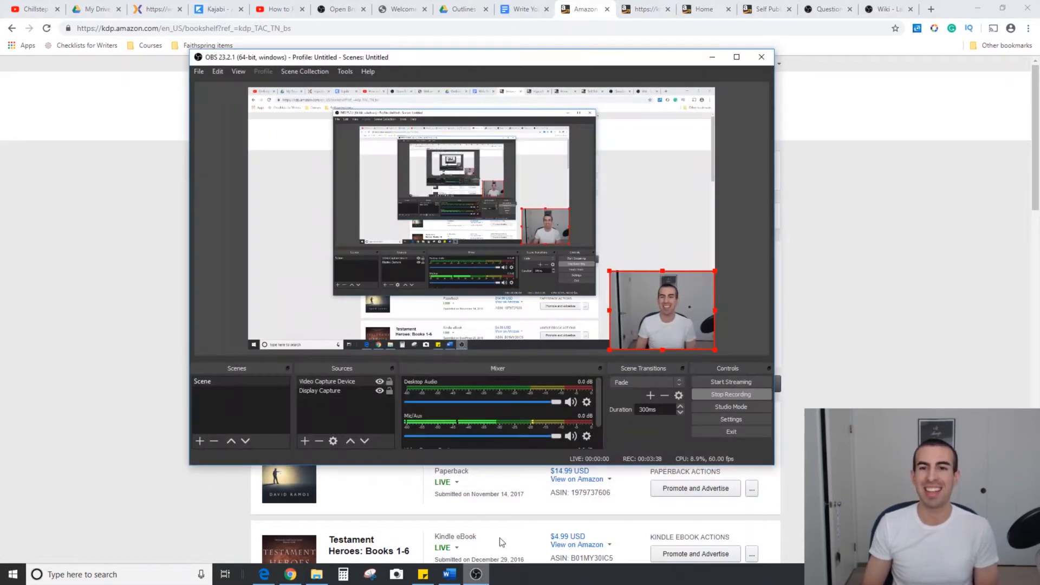
{"action": "left_click", "coordinate": [726, 405]}
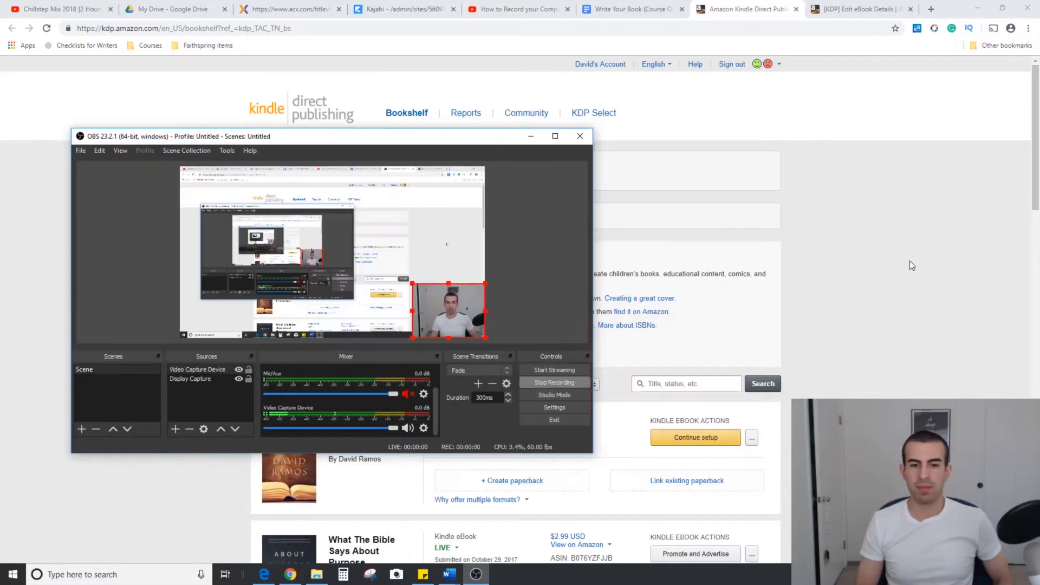
{"action": "left_click", "coordinate": [910, 262]}
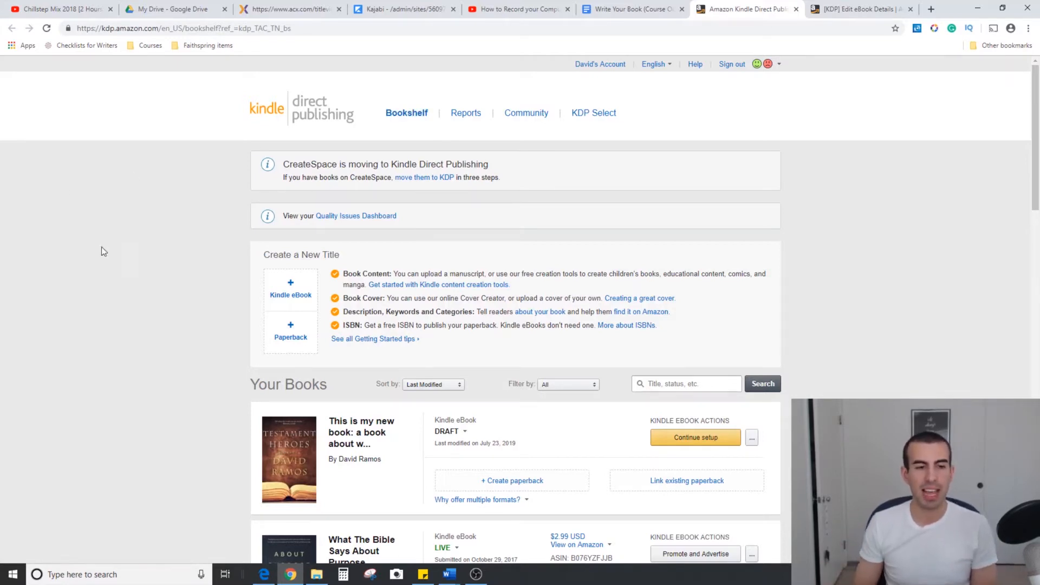
{"action": "left_click_drag", "start_coordinate": [339, 254], "coordinate": [264, 254]}
{"action": "left_click", "coordinate": [216, 270]}
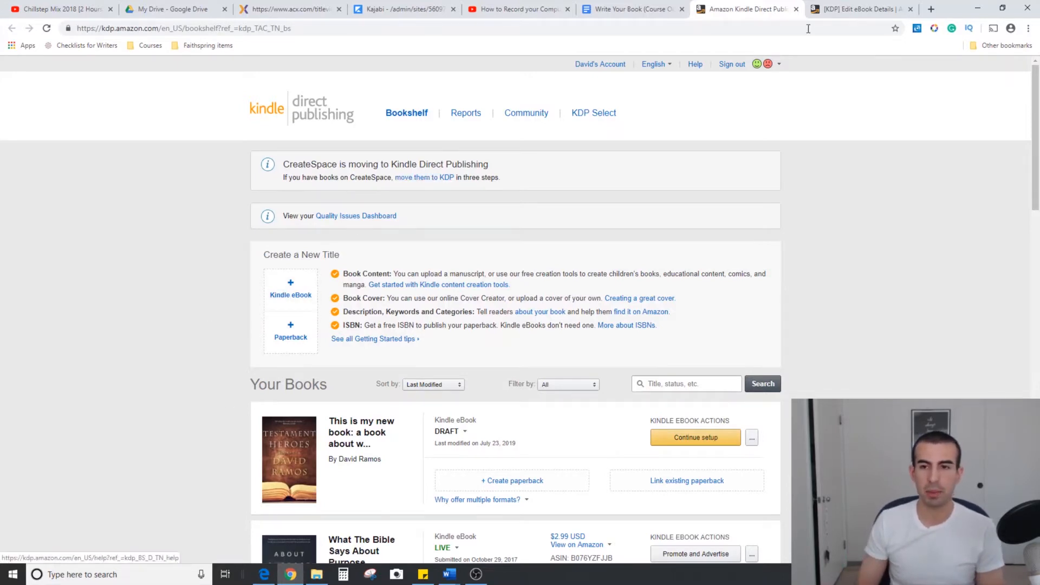
Bring up the Kindle eBook Details page of the draft "This is my new book"
{"action": "left_click", "coordinate": [842, 9]}
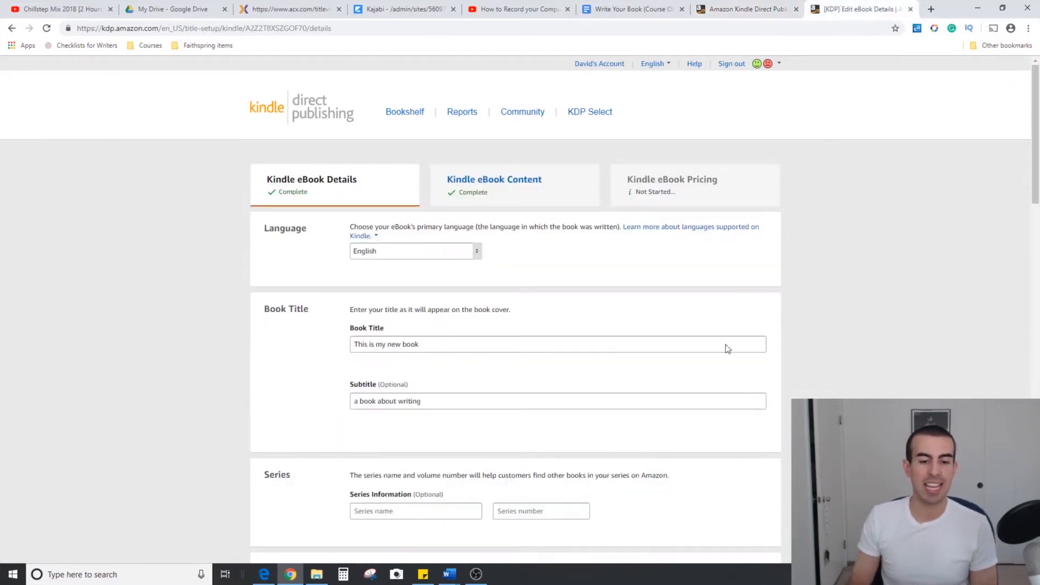
{"action": "left_click", "coordinate": [476, 574]}
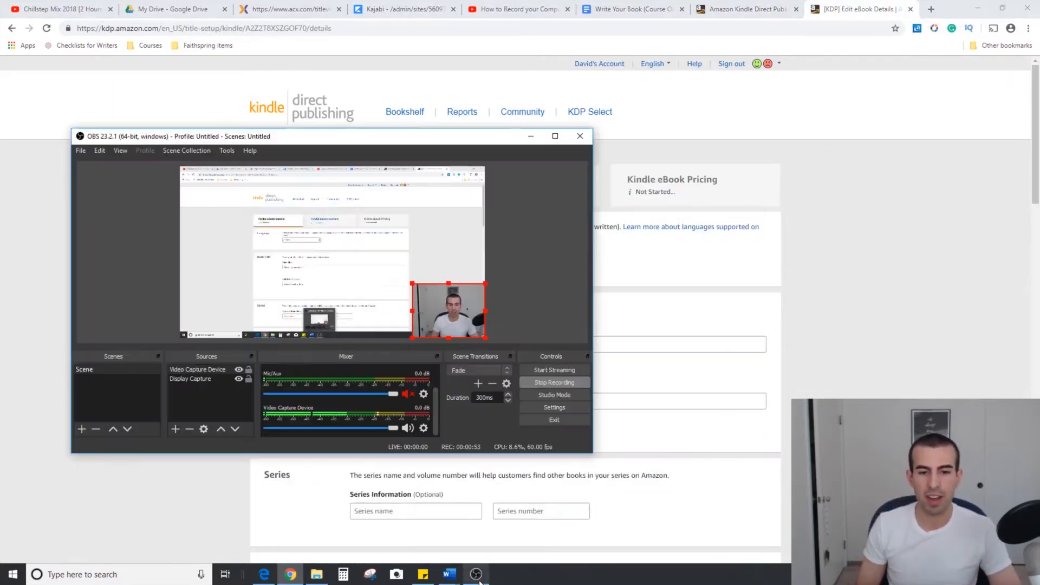
{"action": "left_click", "coordinate": [531, 136]}
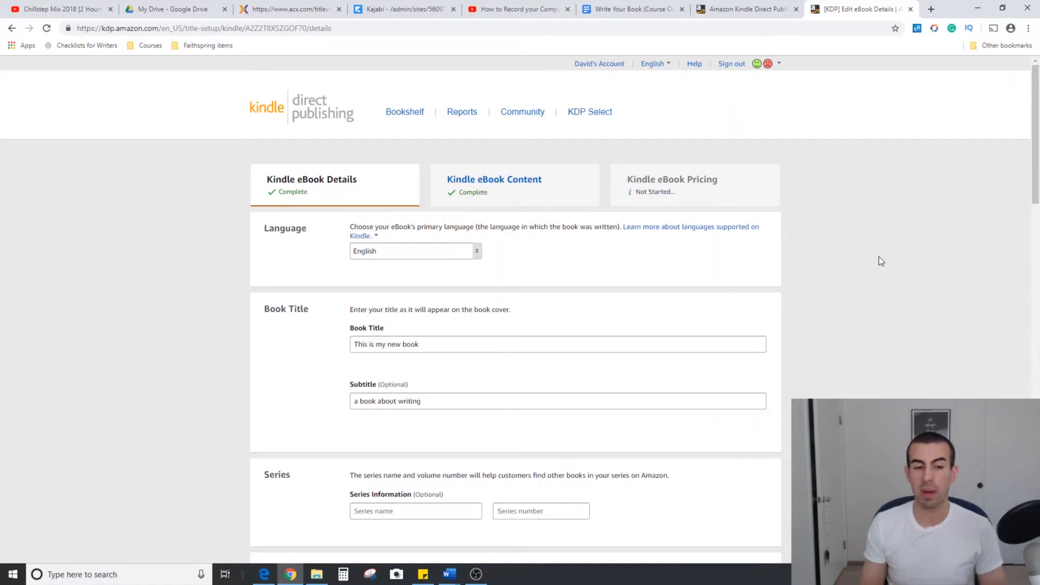
Review the draft eBook's language, book title, subtitle and series fields
{"action": "scroll", "coordinate": [142, 249], "scroll_direction": "down", "scroll_amount": 2}
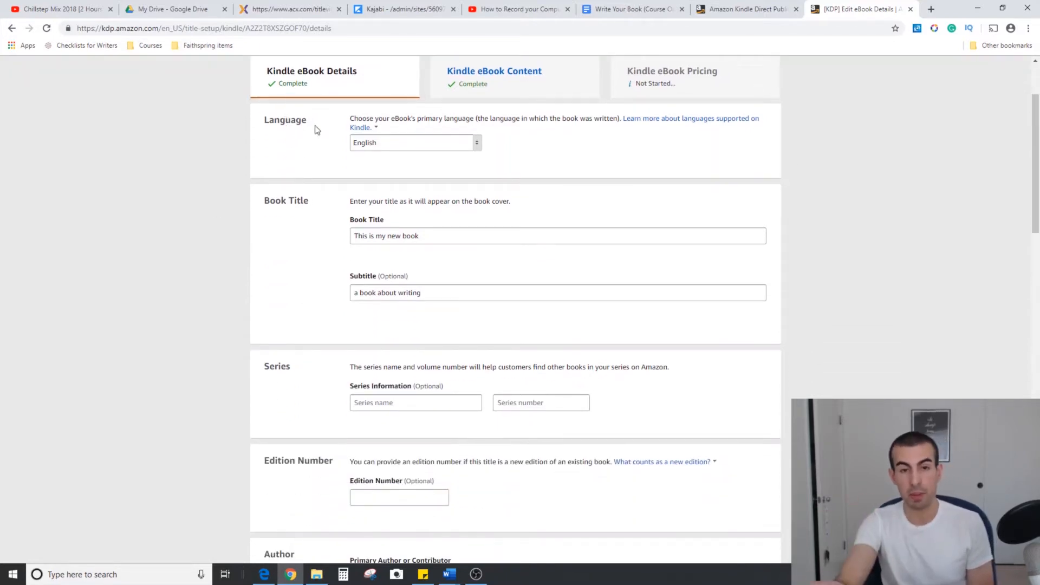
{"action": "scroll", "coordinate": [294, 242], "scroll_direction": "down", "scroll_amount": 2}
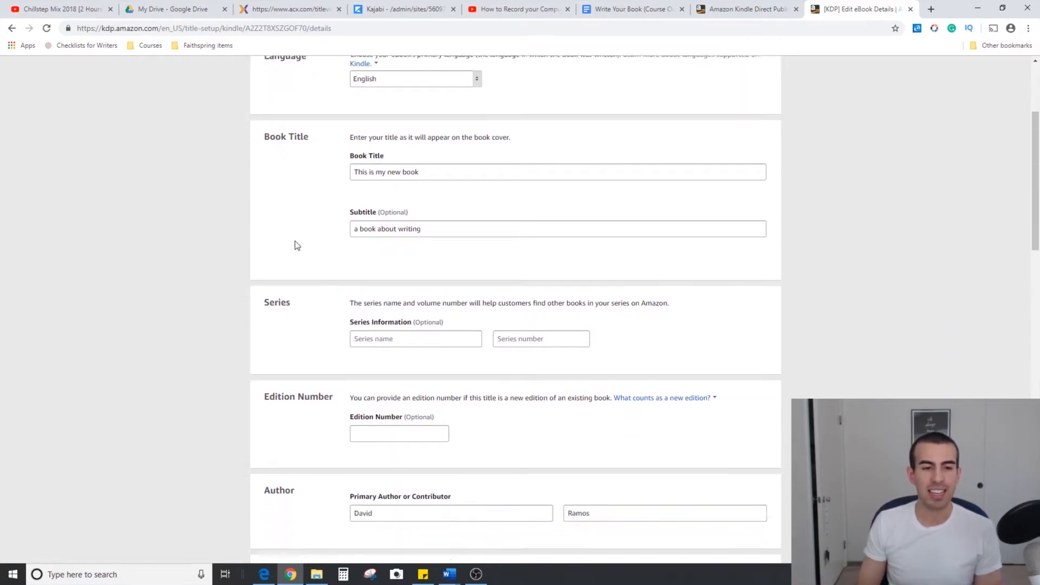
{"action": "scroll", "coordinate": [379, 192], "scroll_direction": "up", "scroll_amount": 1}
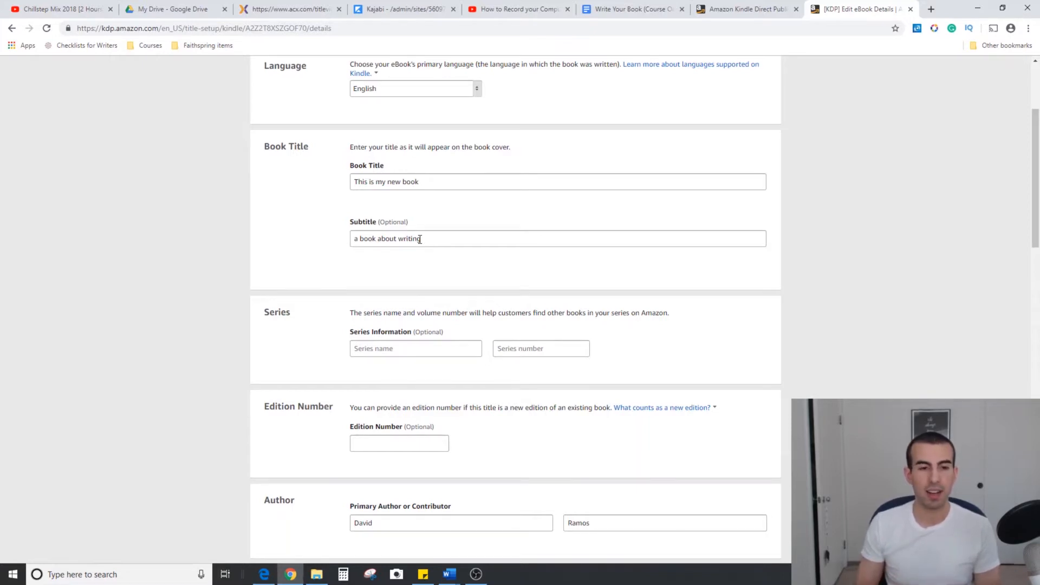
{"action": "scroll", "coordinate": [420, 240], "scroll_direction": "down", "scroll_amount": 1}
{"action": "left_click_drag", "start_coordinate": [292, 259], "coordinate": [266, 269]}
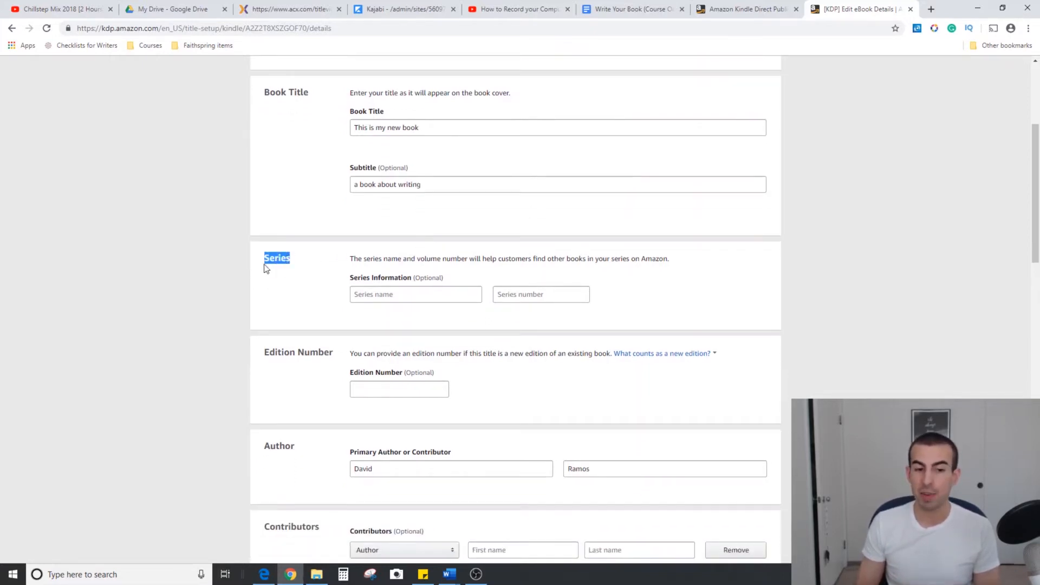
{"action": "scroll", "coordinate": [264, 270], "scroll_direction": "down", "scroll_amount": 1}
{"action": "left_click", "coordinate": [242, 276]}
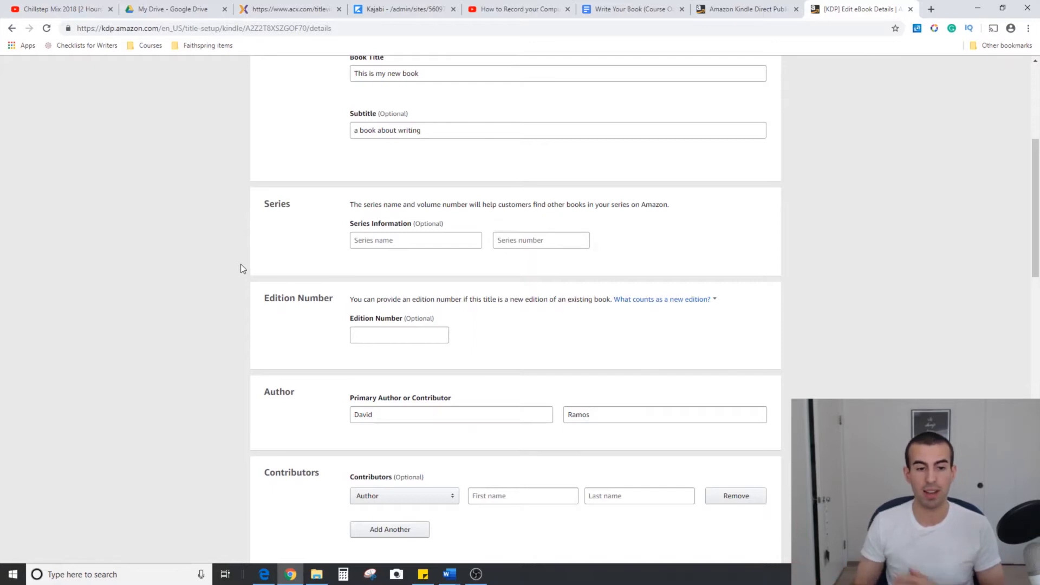
Examine the optional edition number and the primary author name fields of the draft eBook
{"action": "scroll", "coordinate": [241, 265], "scroll_direction": "down", "scroll_amount": 2}
{"action": "left_click", "coordinate": [397, 225]}
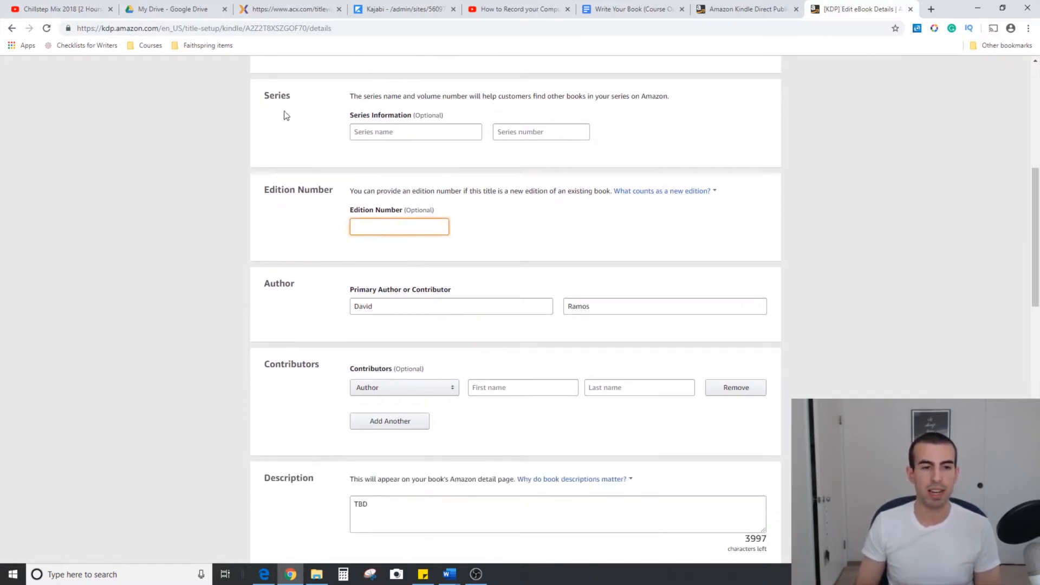
{"action": "scroll", "coordinate": [248, 259], "scroll_direction": "down", "scroll_amount": 2}
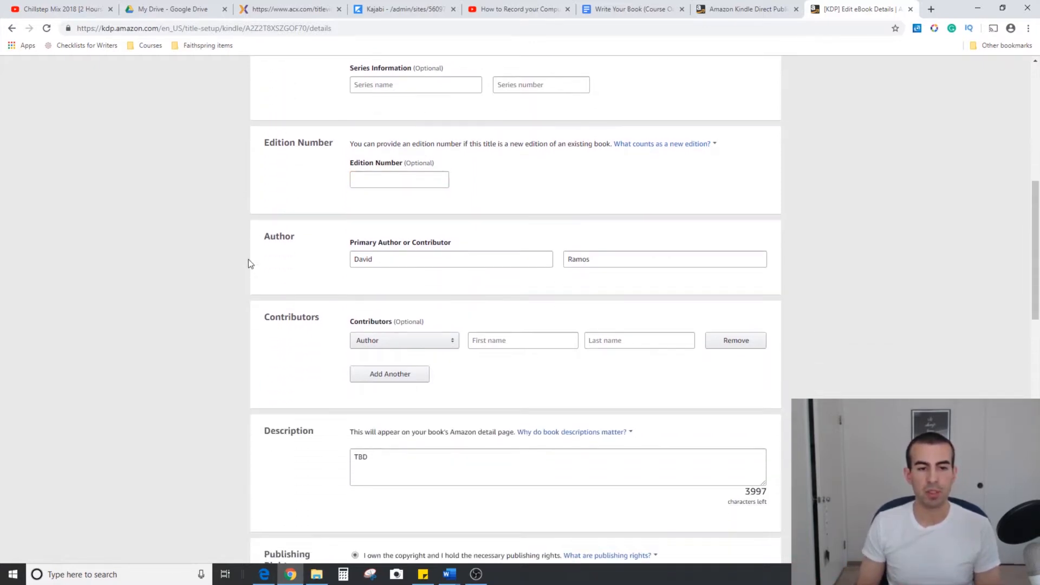
{"action": "left_click", "coordinate": [382, 196]}
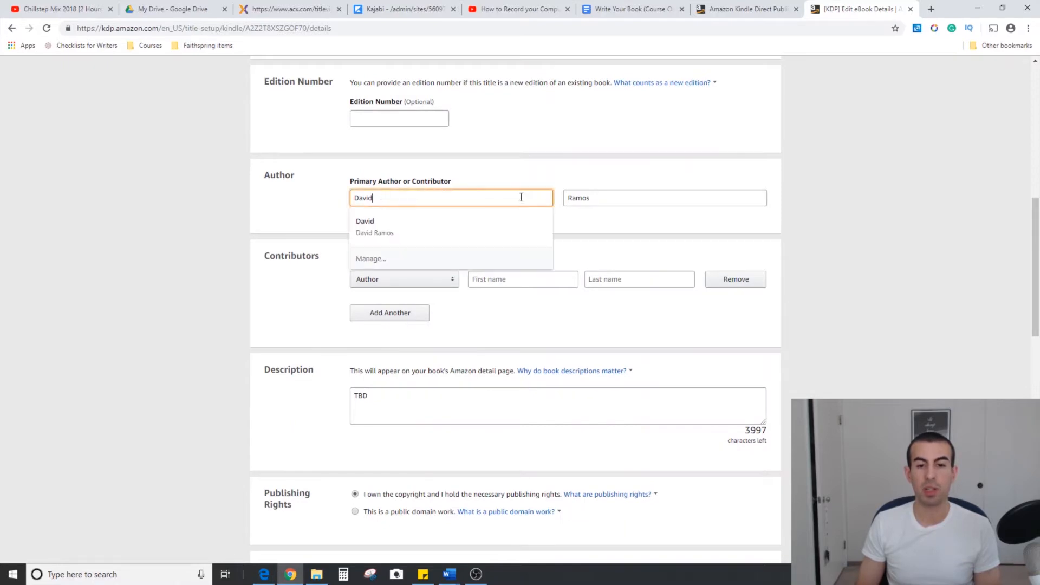
{"action": "left_click", "coordinate": [637, 195]}
{"action": "left_click", "coordinate": [351, 195]}
{"action": "left_click", "coordinate": [313, 211]}
{"action": "scroll", "coordinate": [325, 202], "scroll_direction": "down", "scroll_amount": 1}
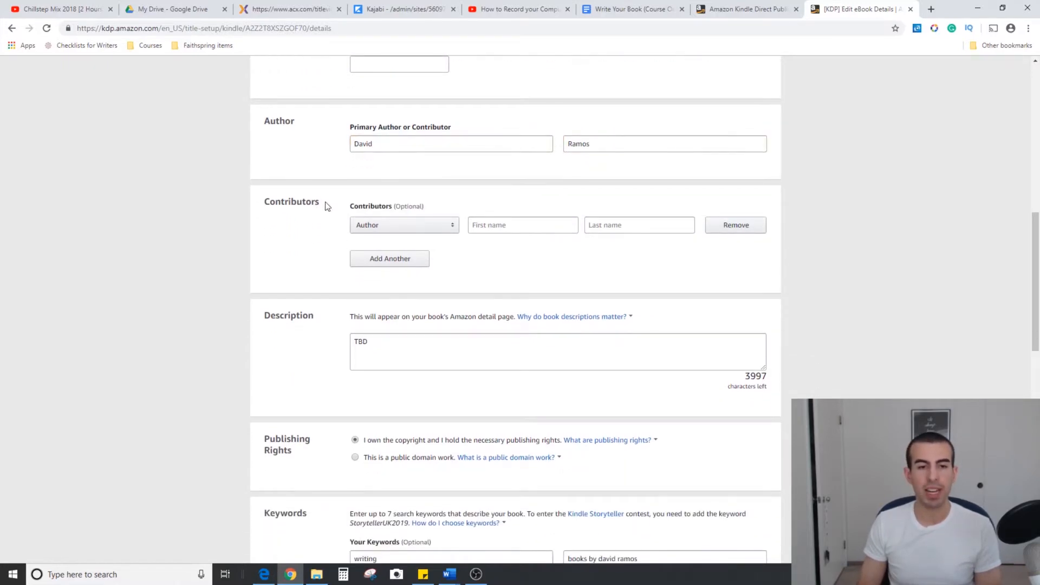
Set the contributor's role to Foreword and enter the contributor's first and last name
{"action": "left_click", "coordinate": [450, 230]}
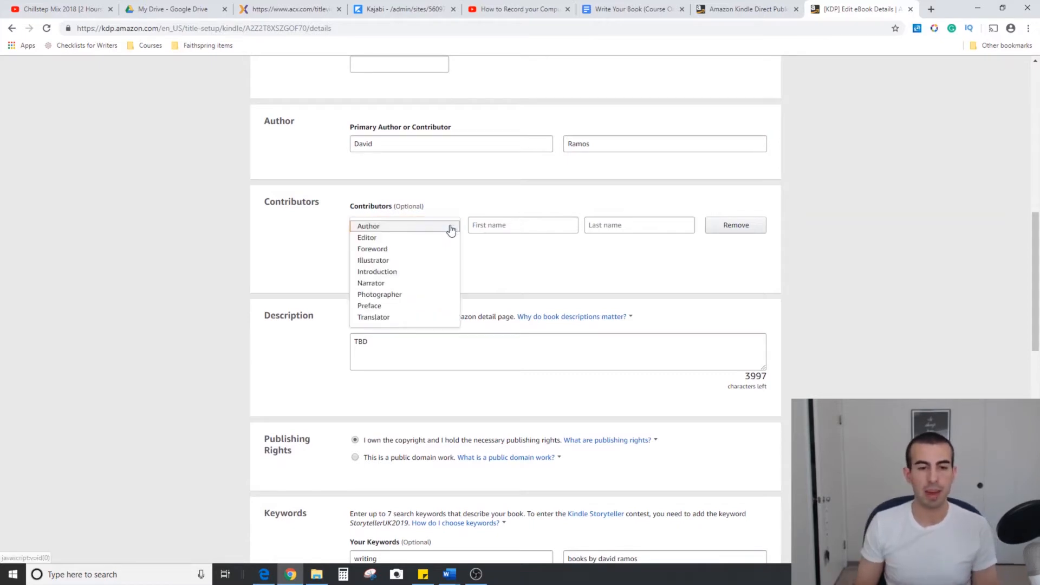
{"action": "left_click", "coordinate": [426, 261]}
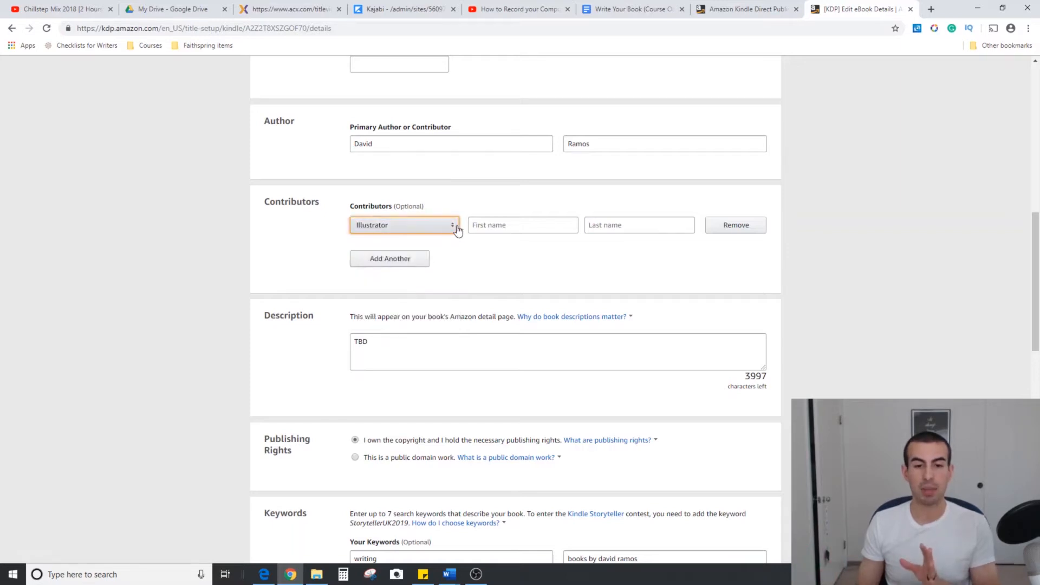
{"action": "left_click", "coordinate": [454, 231]}
{"action": "left_click", "coordinate": [431, 249]}
{"action": "left_click", "coordinate": [505, 220]}
{"action": "type", "text": "Bob"}
{"action": "key", "text": "Tab"}
{"action": "type", "text": "Gus"}
{"action": "left_click", "coordinate": [486, 263]}
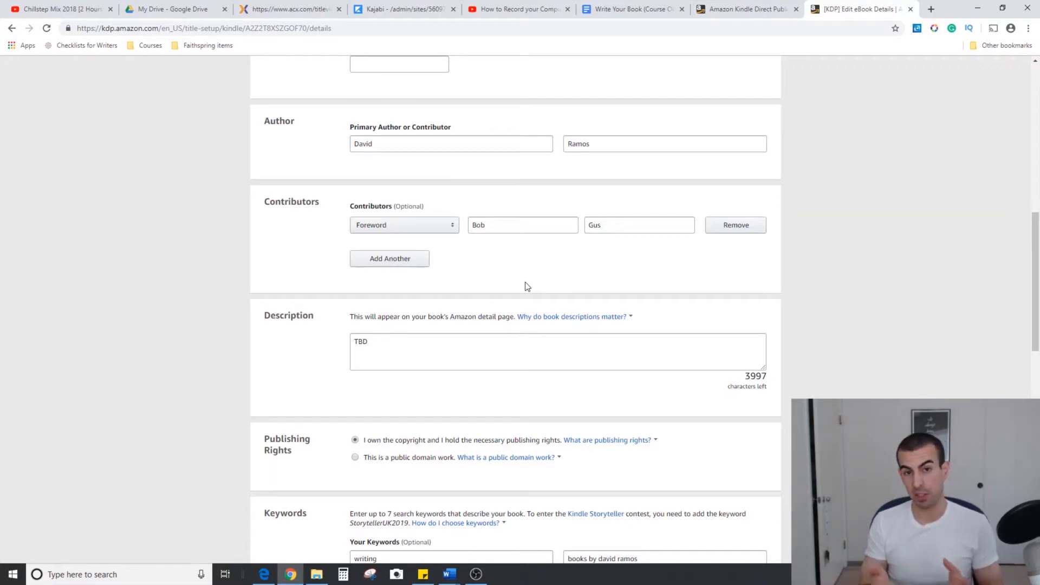
Enlarge the book description box to several times its height and place the cursor after its TBD text
{"action": "scroll", "coordinate": [528, 287], "scroll_direction": "down", "scroll_amount": 2}
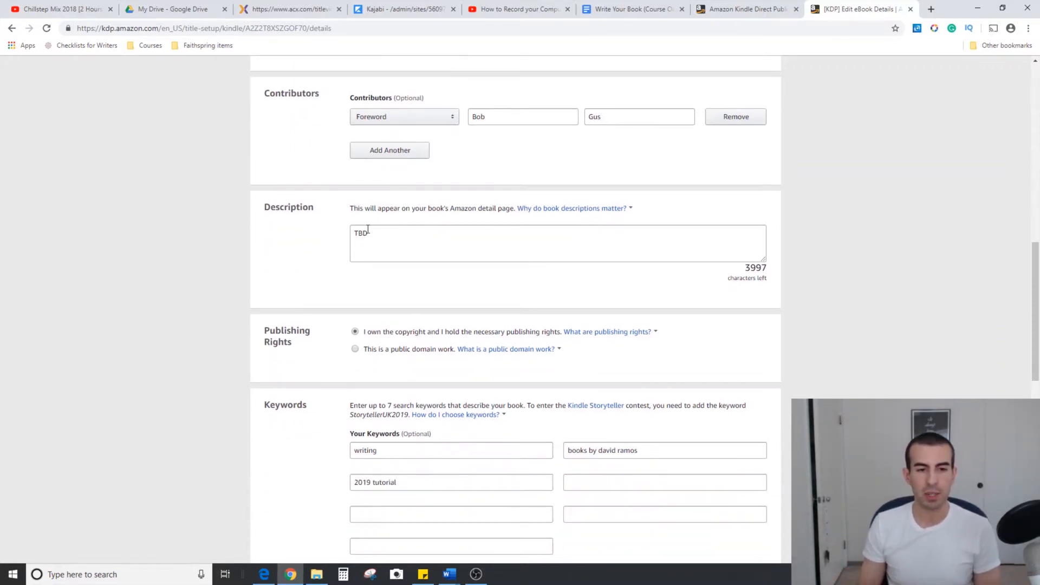
{"action": "left_click_drag", "start_coordinate": [764, 260], "coordinate": [773, 372]}
{"action": "left_click", "coordinate": [528, 250]}
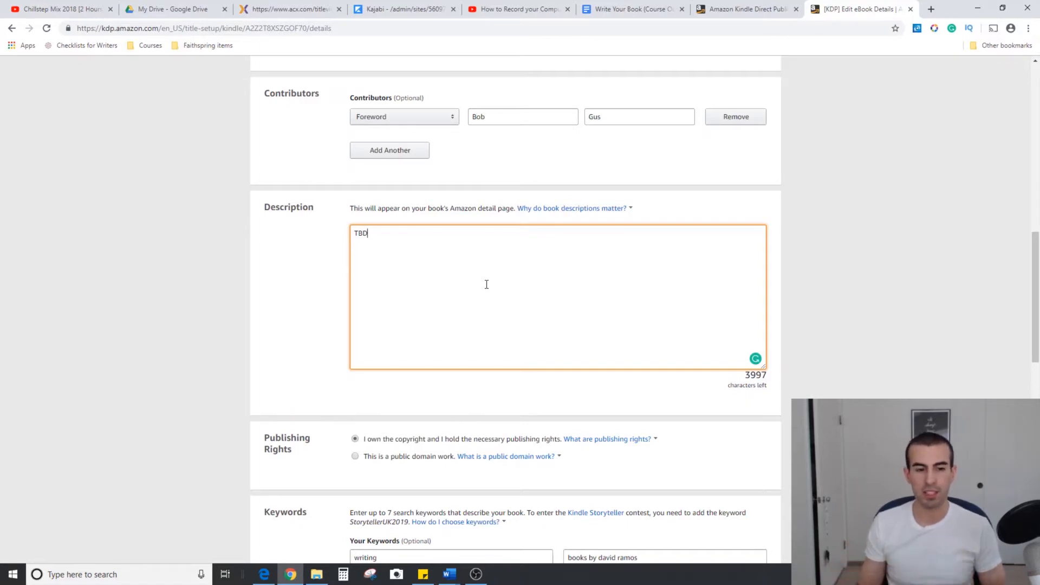
{"action": "scroll", "coordinate": [486, 286], "scroll_direction": "down", "scroll_amount": 3}
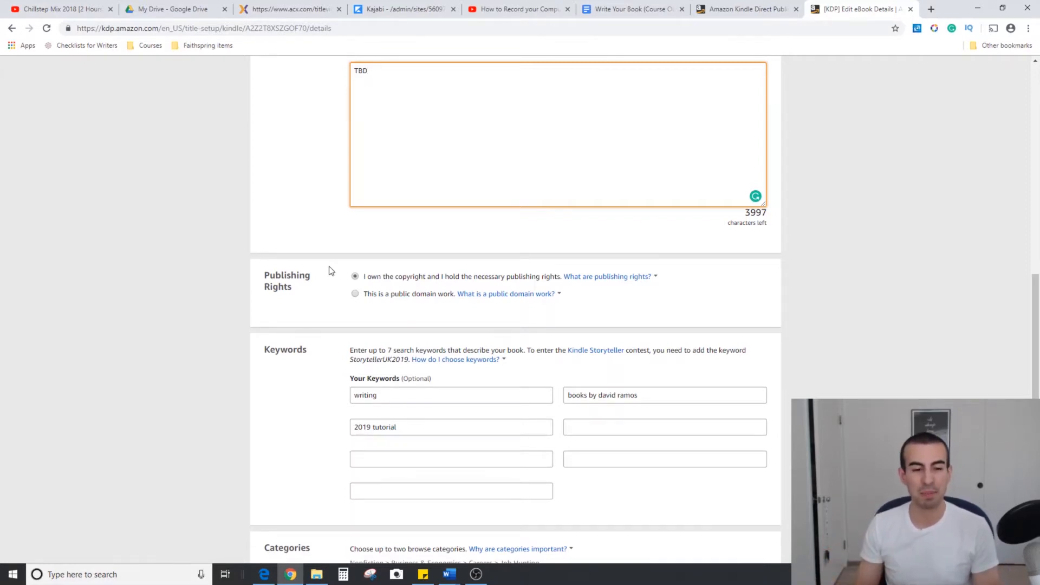
Open the eBook's category chooser and browse the Nonfiction Bibles subcategories down to International Children's Bible
{"action": "scroll", "coordinate": [330, 271], "scroll_direction": "down", "scroll_amount": 3}
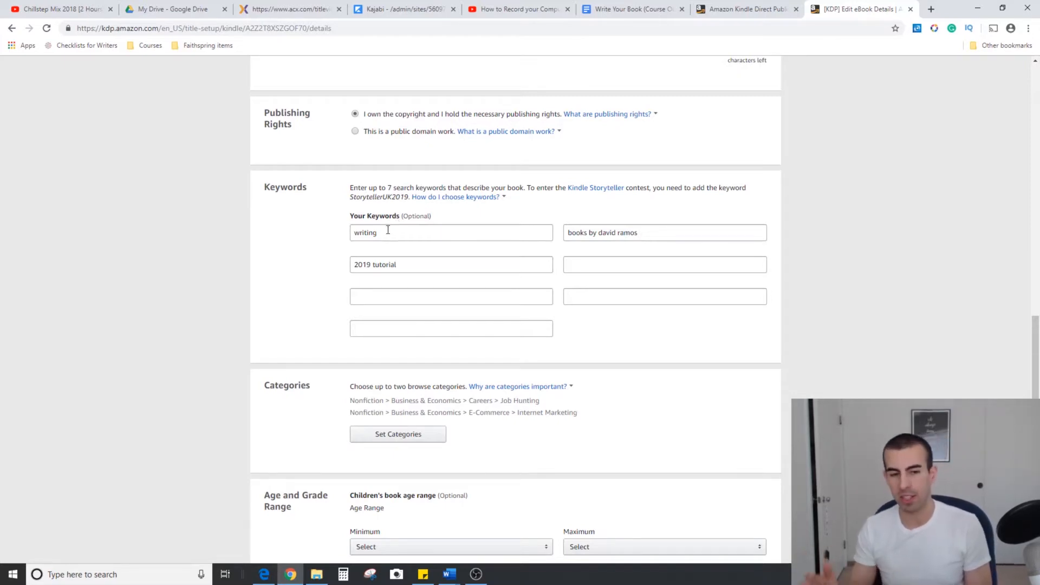
{"action": "scroll", "coordinate": [316, 247], "scroll_direction": "down", "scroll_amount": 3}
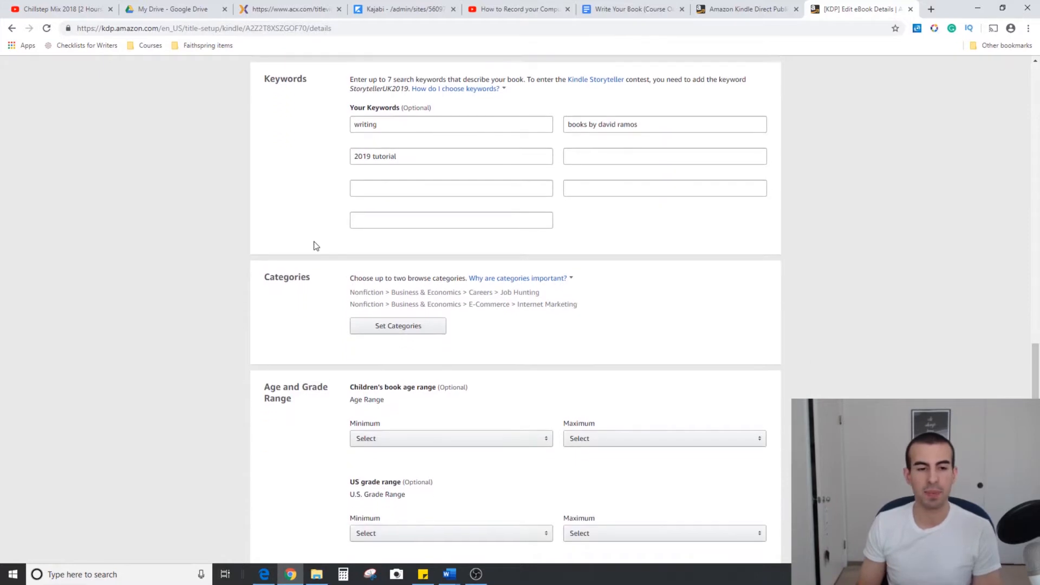
{"action": "left_click", "coordinate": [413, 272]}
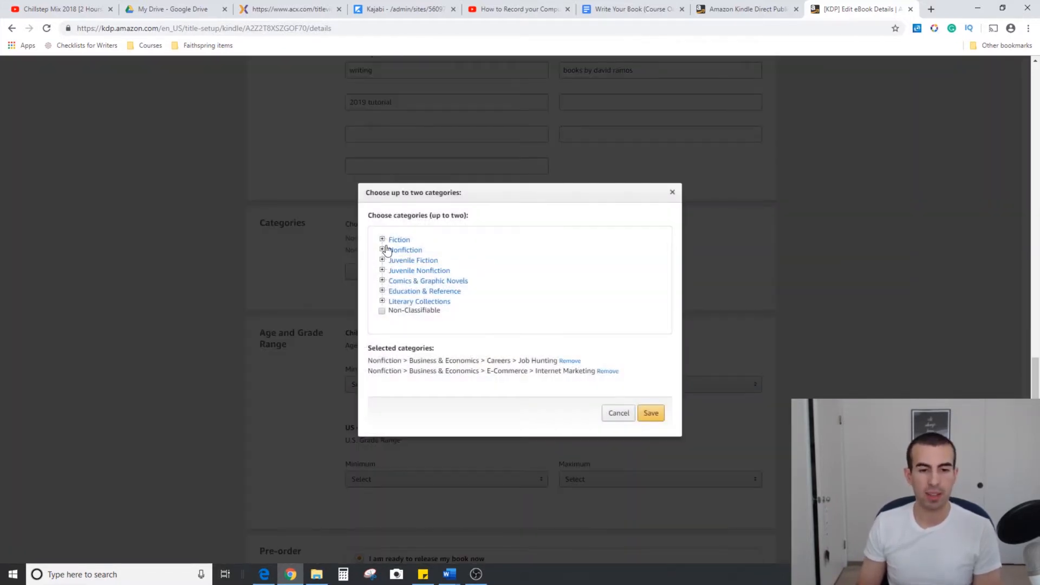
{"action": "left_click", "coordinate": [381, 251]}
{"action": "scroll", "coordinate": [433, 255], "scroll_direction": "down", "scroll_amount": 1}
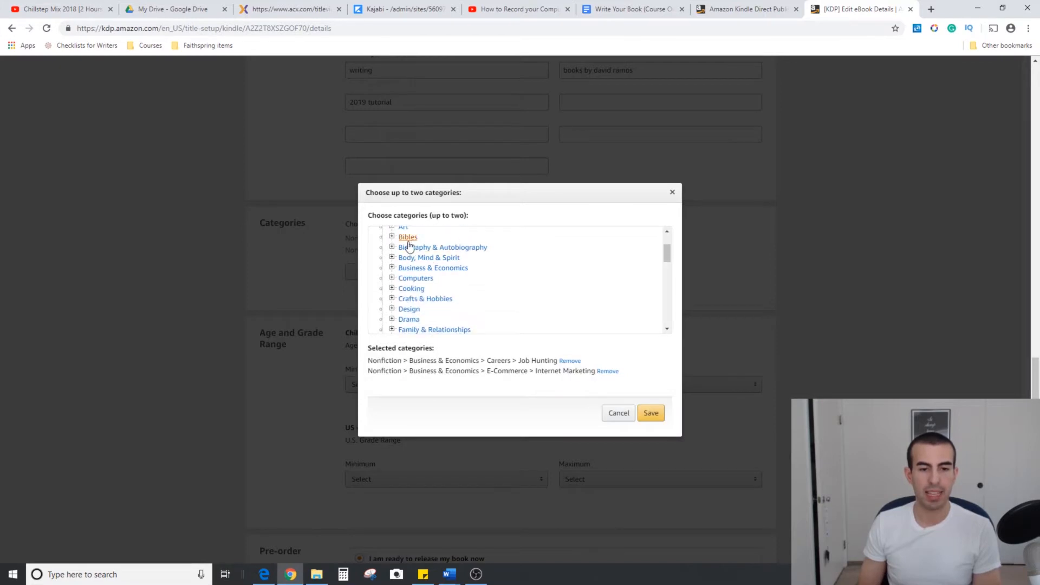
{"action": "left_click", "coordinate": [391, 238]}
{"action": "scroll", "coordinate": [412, 267], "scroll_direction": "down", "scroll_amount": 1}
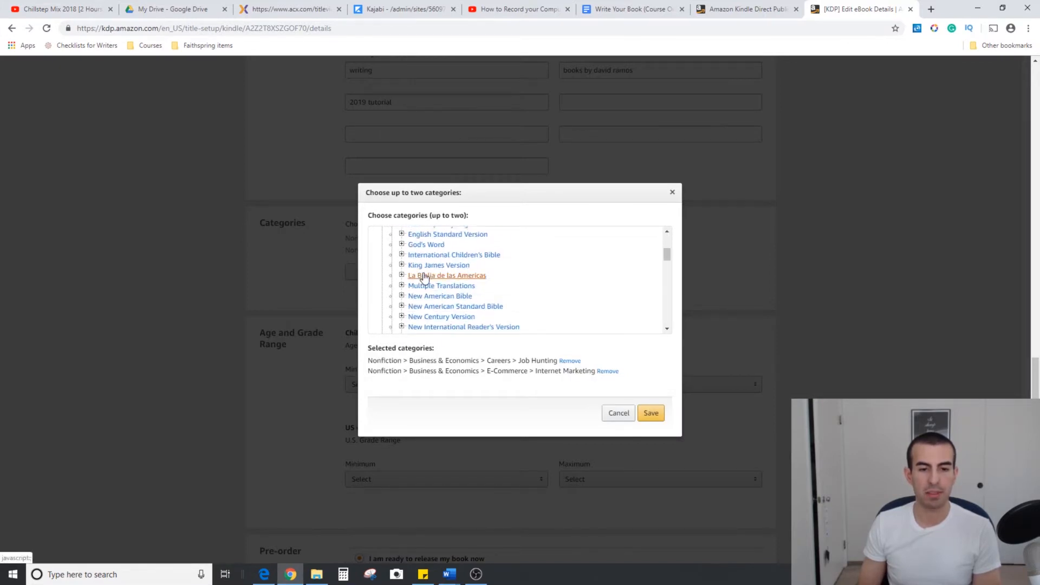
{"action": "left_click", "coordinate": [402, 254]}
{"action": "scroll", "coordinate": [406, 274], "scroll_direction": "down", "scroll_amount": 2}
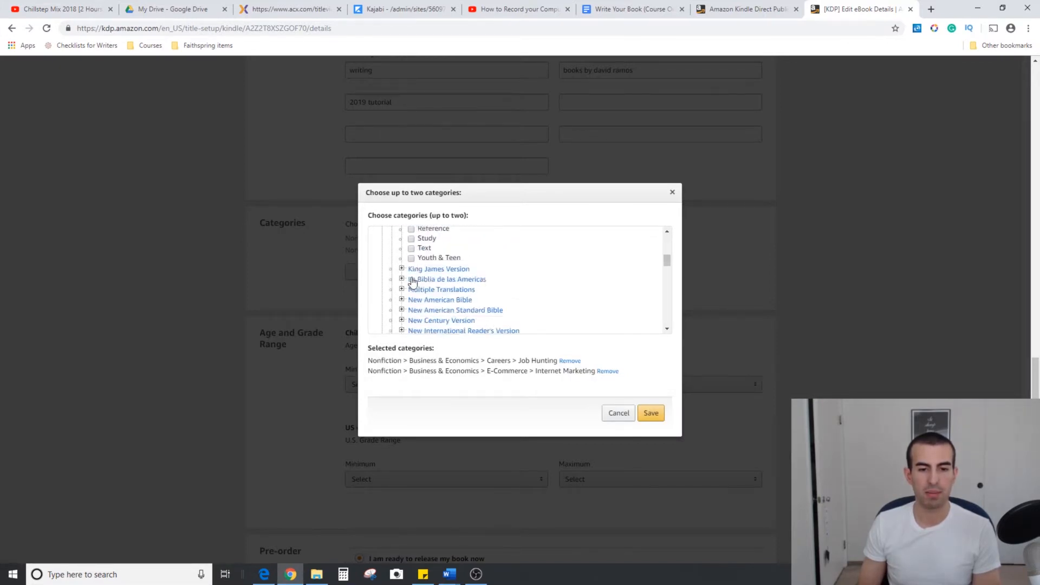
Try to add Phonetics & Phonology under Linguistics as a third category and close the category chooser without saving
{"action": "scroll", "coordinate": [410, 284], "scroll_direction": "down", "scroll_amount": 6}
{"action": "left_click", "coordinate": [392, 283]}
{"action": "scroll", "coordinate": [412, 290], "scroll_direction": "down", "scroll_amount": 4}
{"action": "left_click", "coordinate": [402, 239]}
{"action": "scroll", "coordinate": [458, 278], "scroll_direction": "down", "scroll_amount": 3}
{"action": "scroll", "coordinate": [454, 283], "scroll_direction": "up", "scroll_amount": 3}
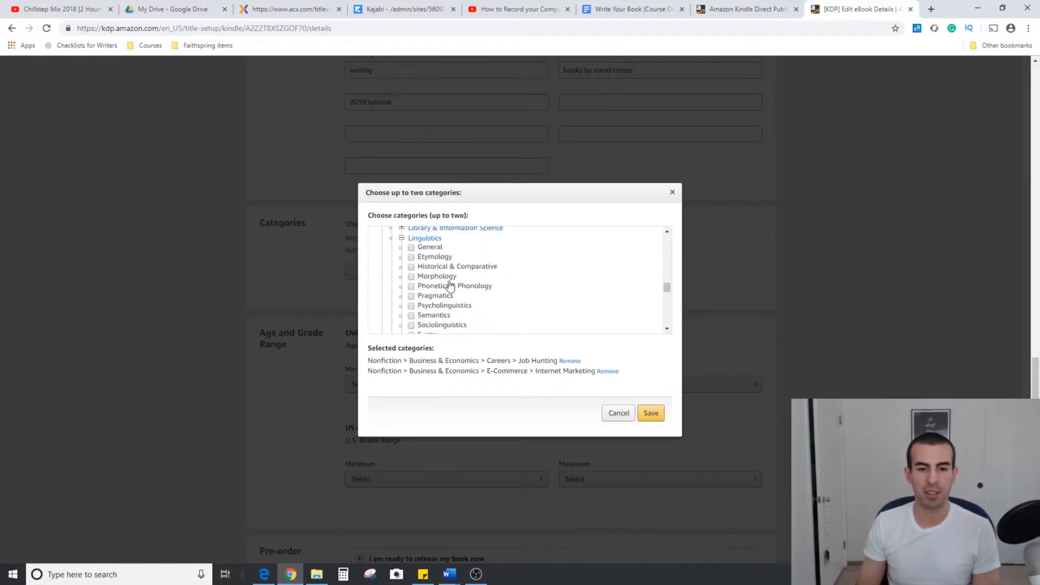
{"action": "left_click", "coordinate": [411, 286]}
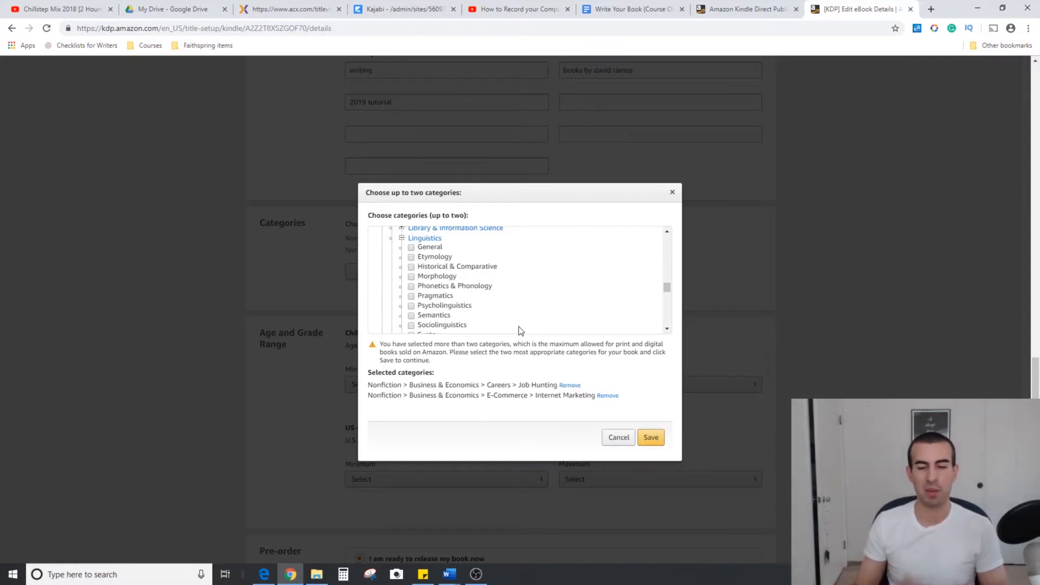
{"action": "left_click", "coordinate": [672, 193]}
Review the age and grade range and pre-order options, and save the eBook details to continue to the content stage
{"action": "scroll", "coordinate": [216, 249], "scroll_direction": "down", "scroll_amount": 3}
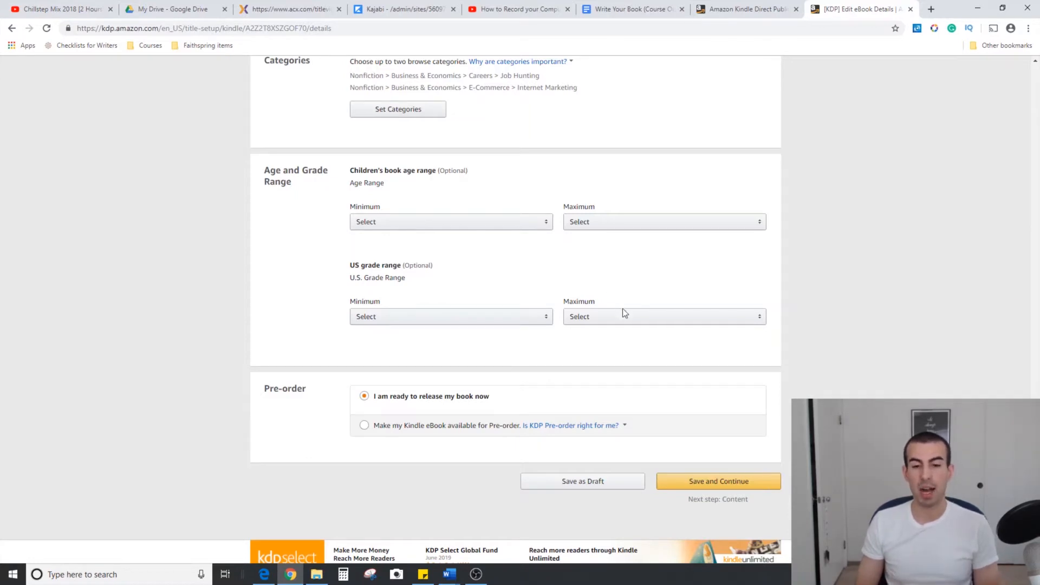
{"action": "left_click_drag", "start_coordinate": [603, 304], "coordinate": [544, 307]}
{"action": "left_click", "coordinate": [582, 284]}
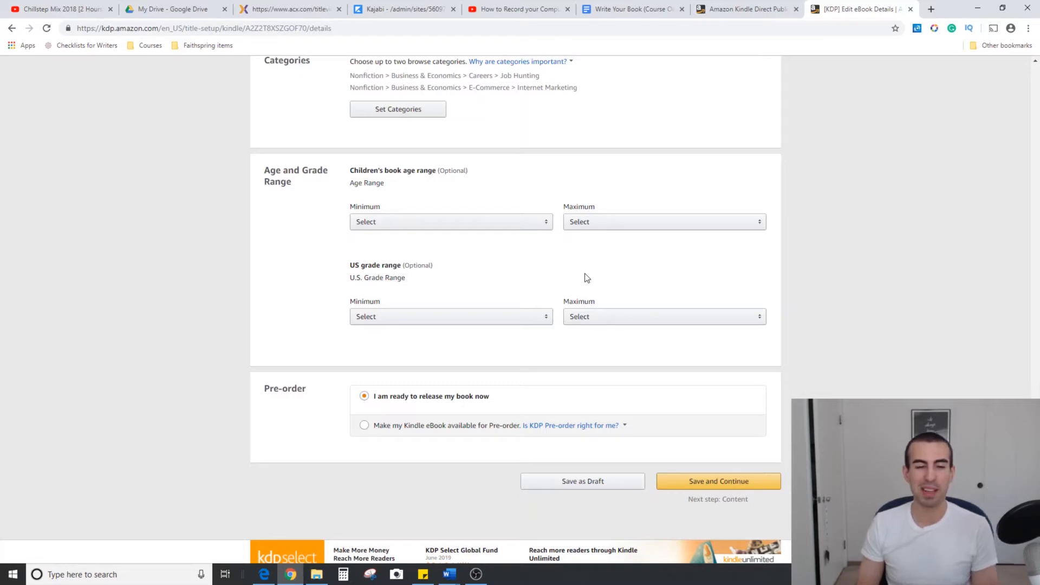
{"action": "scroll", "coordinate": [285, 326], "scroll_direction": "down", "scroll_amount": 1}
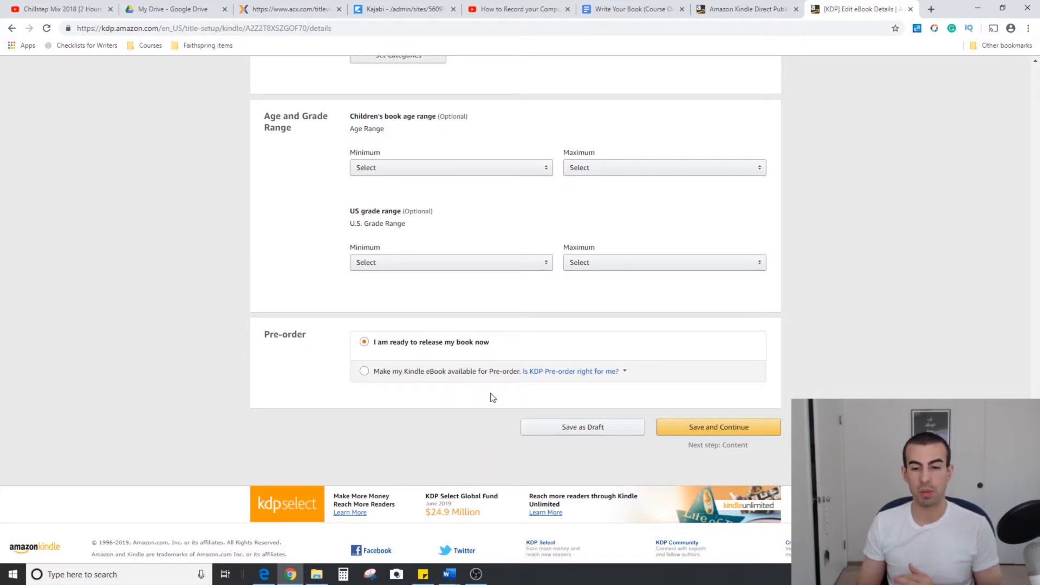
{"action": "left_click", "coordinate": [732, 429]}
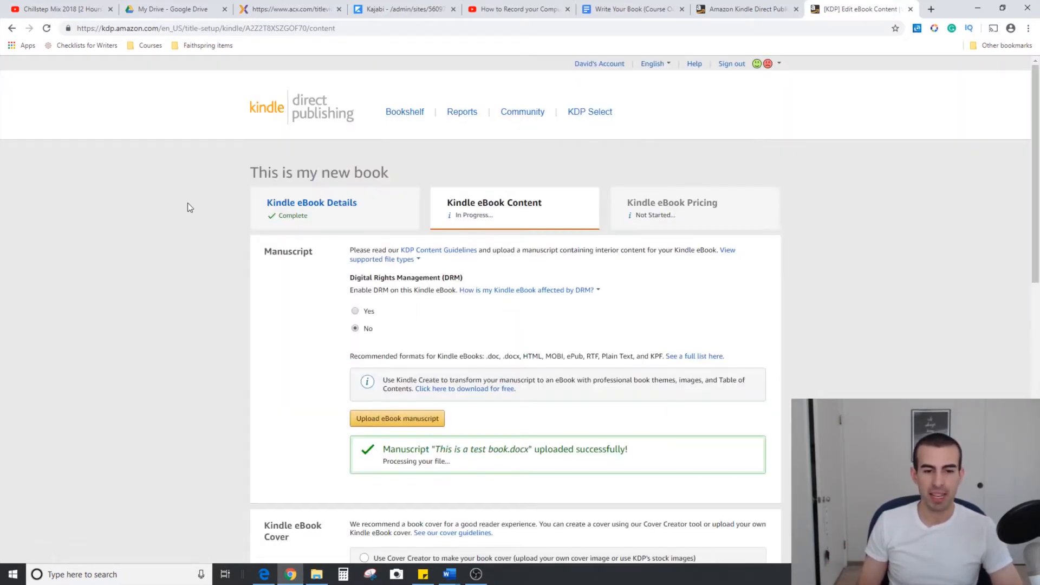
Examine the DRM, manuscript upload, cover and preview sections of the eBook content page
{"action": "scroll", "coordinate": [188, 202], "scroll_direction": "down", "scroll_amount": 1}
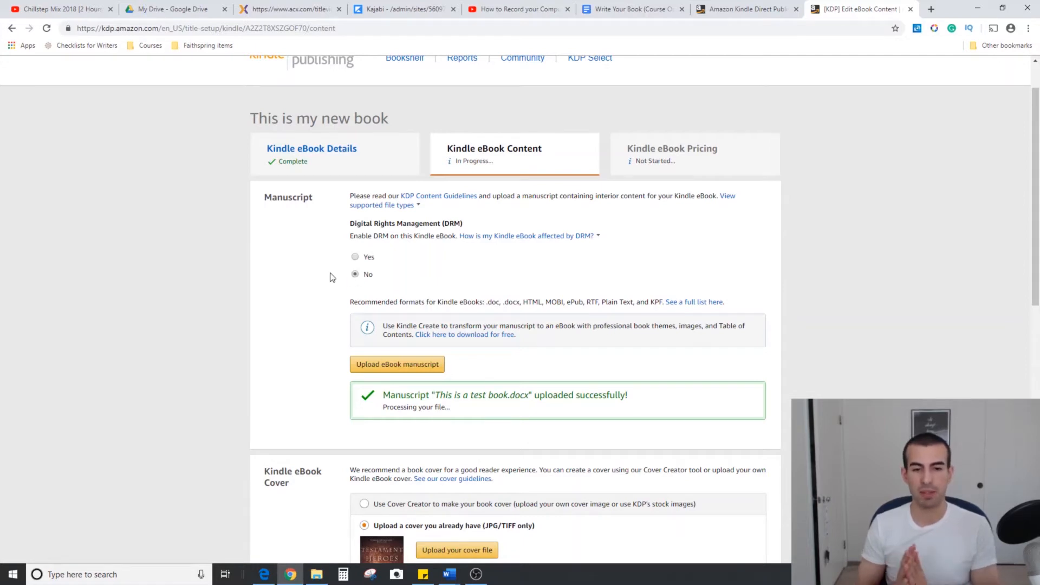
{"action": "scroll", "coordinate": [332, 277], "scroll_direction": "down", "scroll_amount": 1}
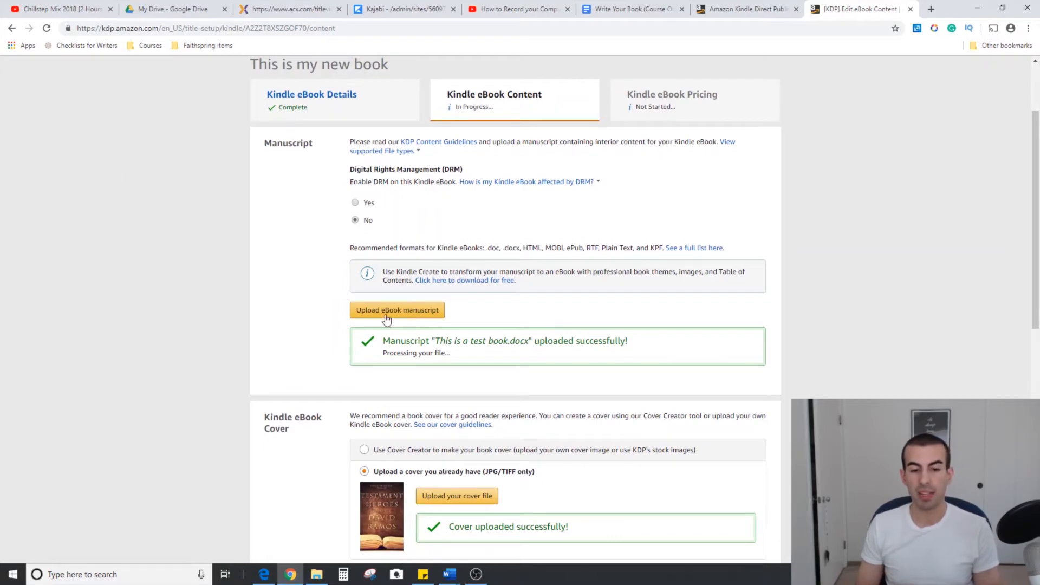
{"action": "scroll", "coordinate": [317, 313], "scroll_direction": "down", "scroll_amount": 1}
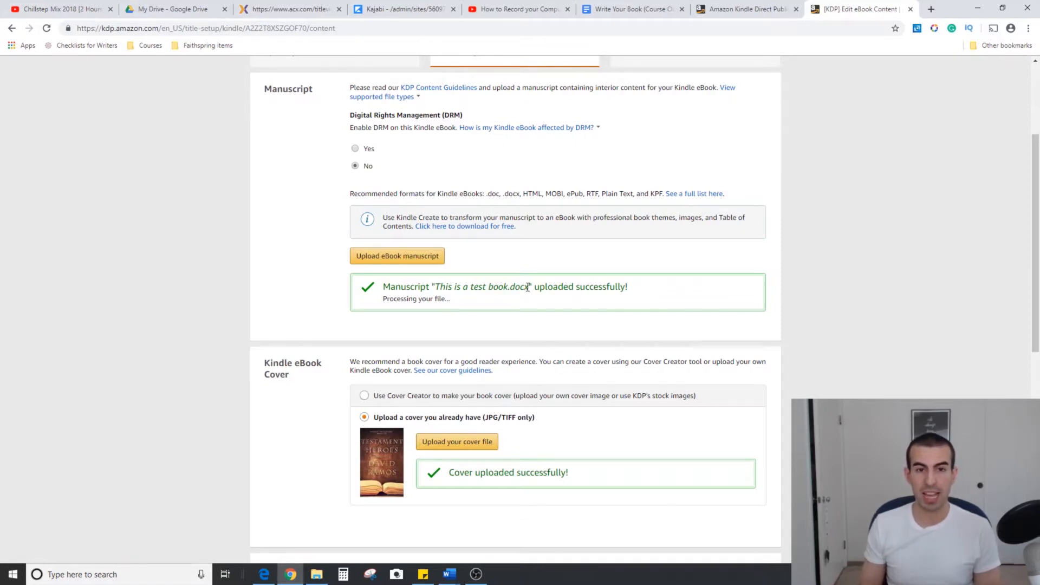
{"action": "scroll", "coordinate": [433, 271], "scroll_direction": "up", "scroll_amount": 2}
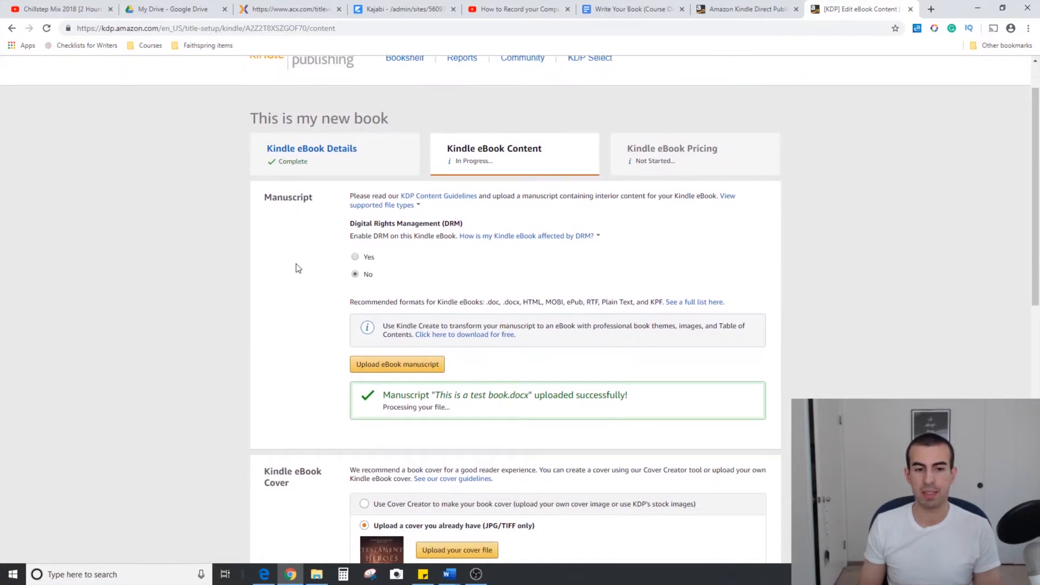
{"action": "scroll", "coordinate": [296, 270], "scroll_direction": "down", "scroll_amount": 1}
{"action": "scroll", "coordinate": [296, 272], "scroll_direction": "down", "scroll_amount": 1}
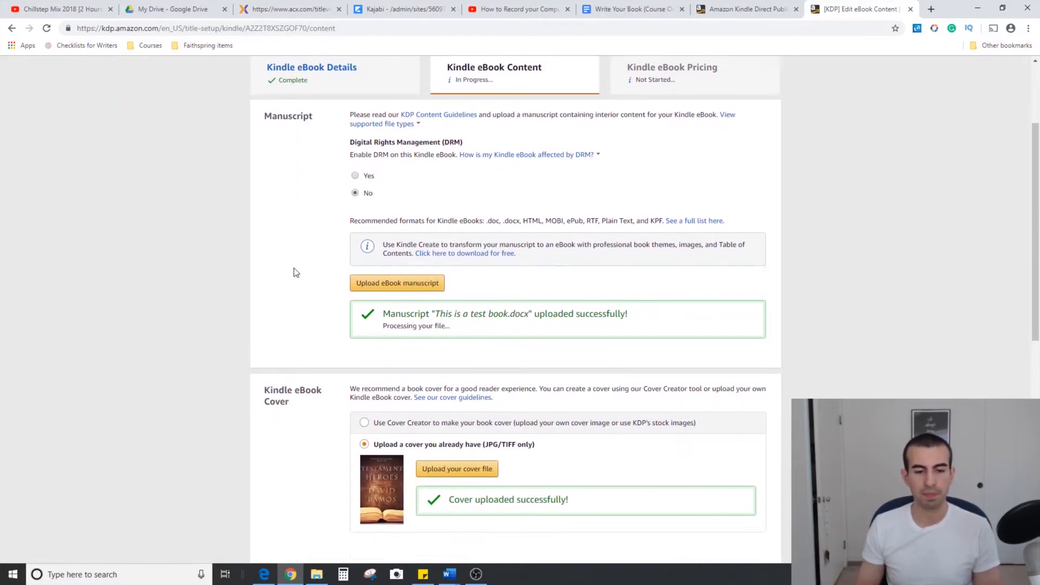
{"action": "scroll", "coordinate": [296, 272], "scroll_direction": "down", "scroll_amount": 3}
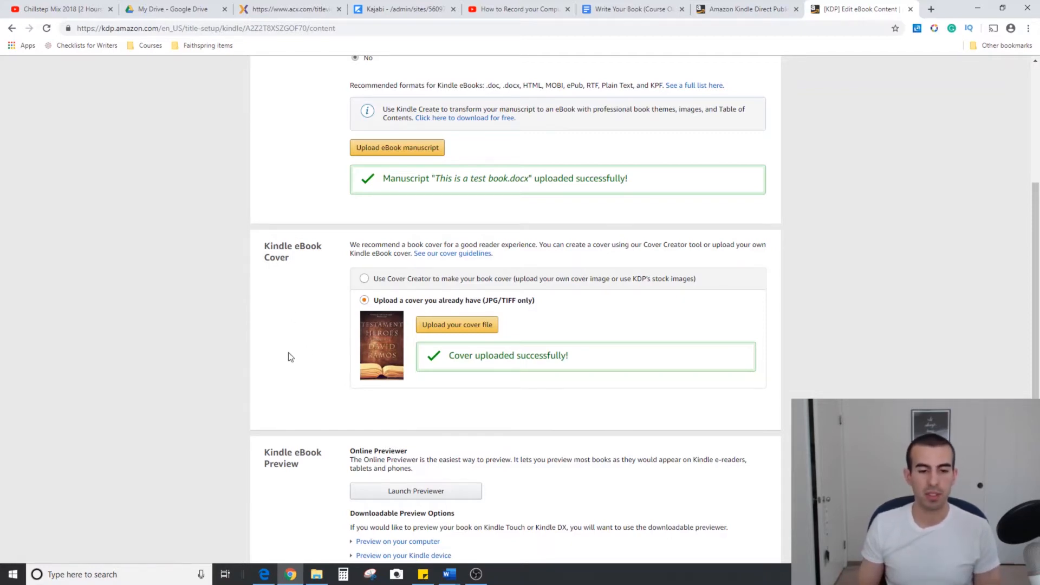
{"action": "scroll", "coordinate": [284, 352], "scroll_direction": "down", "scroll_amount": 2}
{"action": "scroll", "coordinate": [282, 349], "scroll_direction": "down", "scroll_amount": 1}
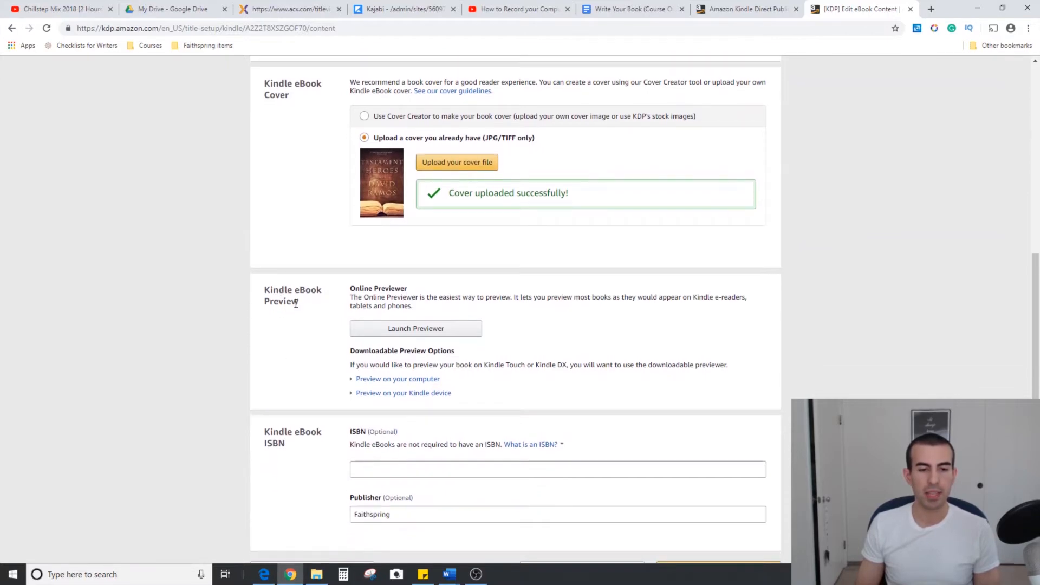
Preview the eBook online, including its cover, on tablet, phone and Kindle E-reader in landscape orientation, and return to the book's content page
{"action": "left_click", "coordinate": [419, 329]}
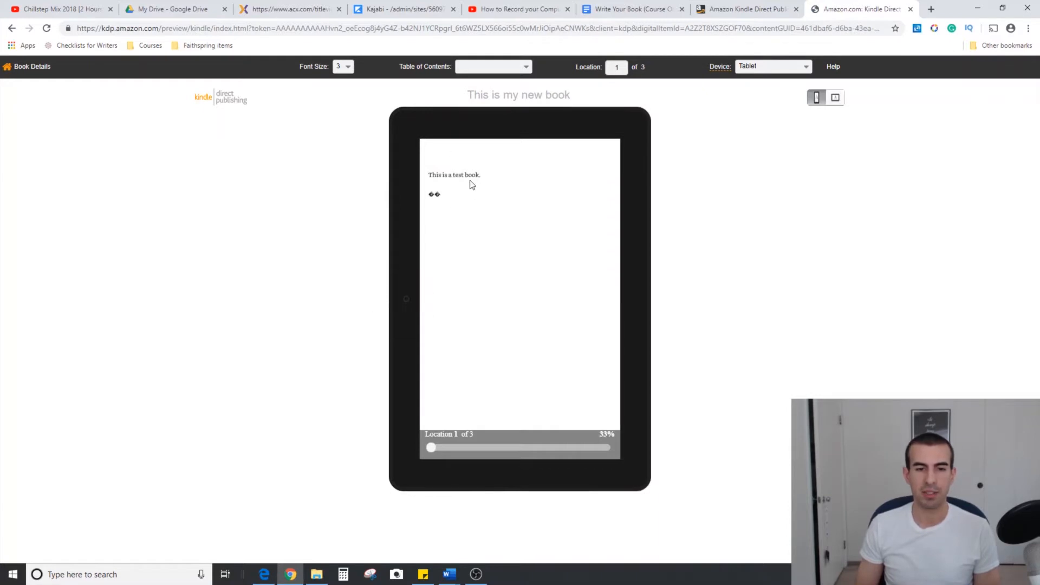
{"action": "left_click", "coordinate": [411, 306]}
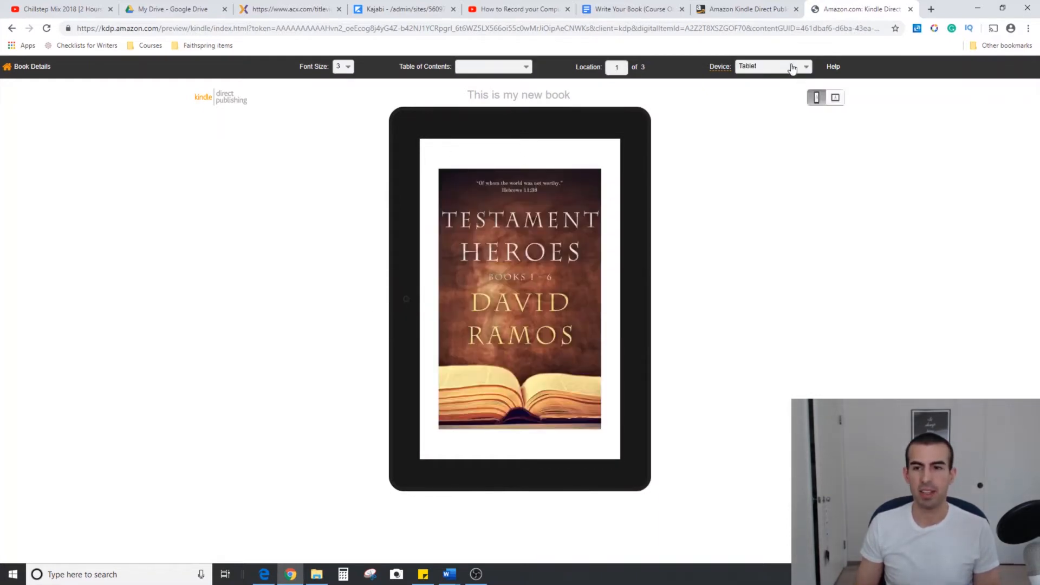
{"action": "left_click", "coordinate": [805, 68]}
{"action": "left_click", "coordinate": [796, 79]}
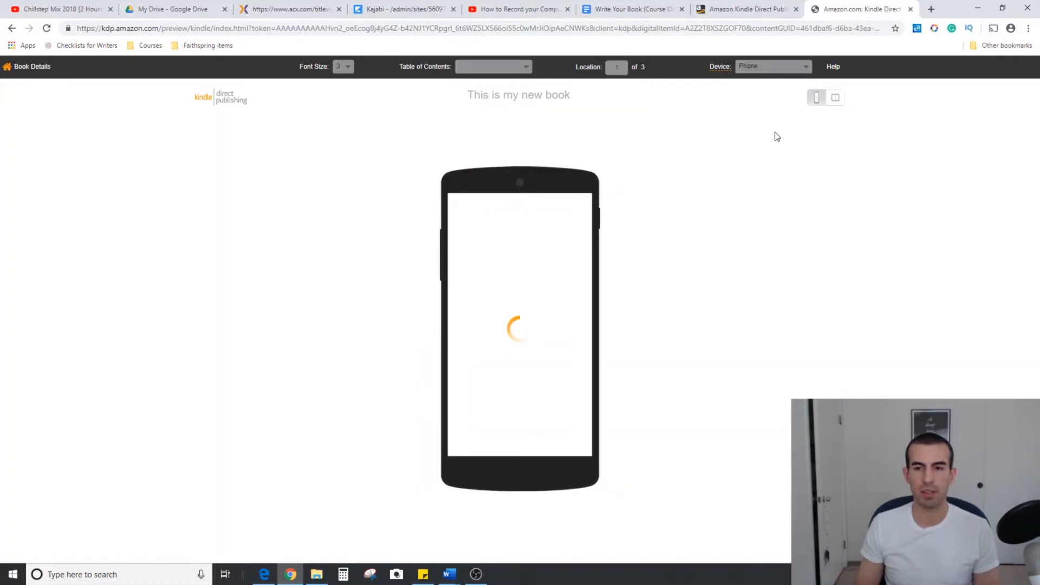
{"action": "left_click", "coordinate": [803, 68]}
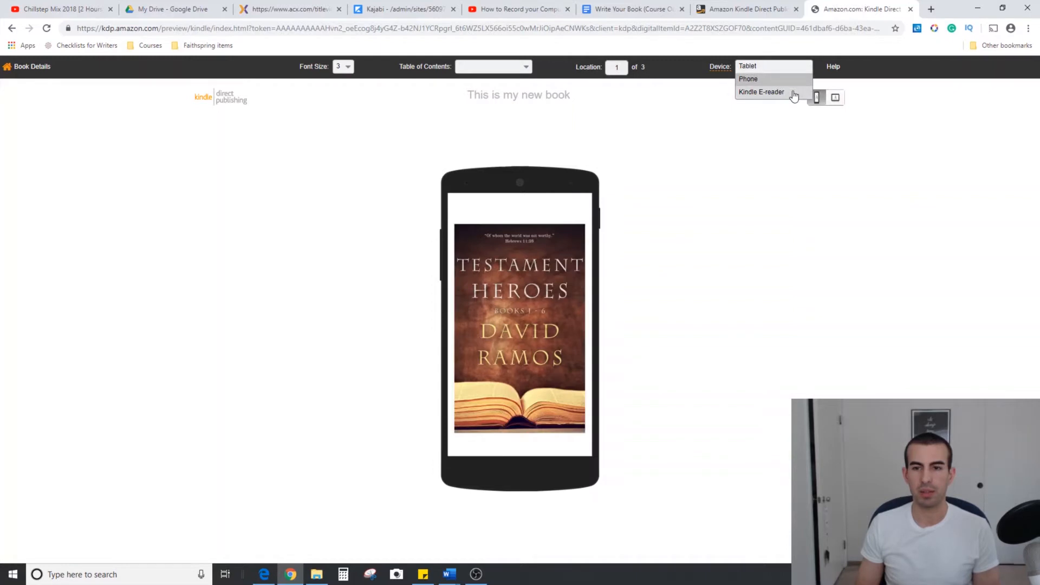
{"action": "left_click", "coordinate": [791, 95]}
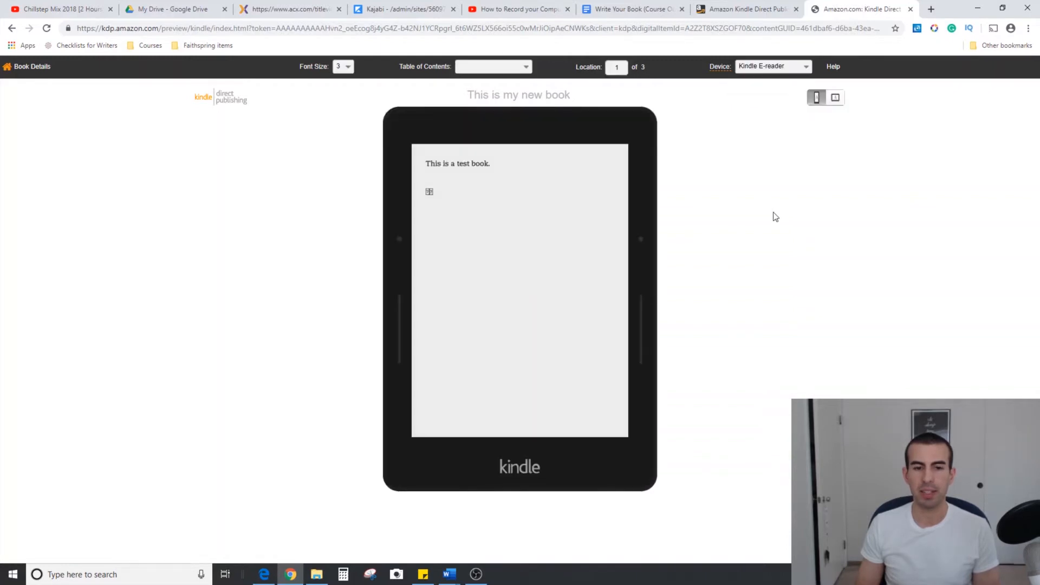
{"action": "left_click", "coordinate": [833, 100]}
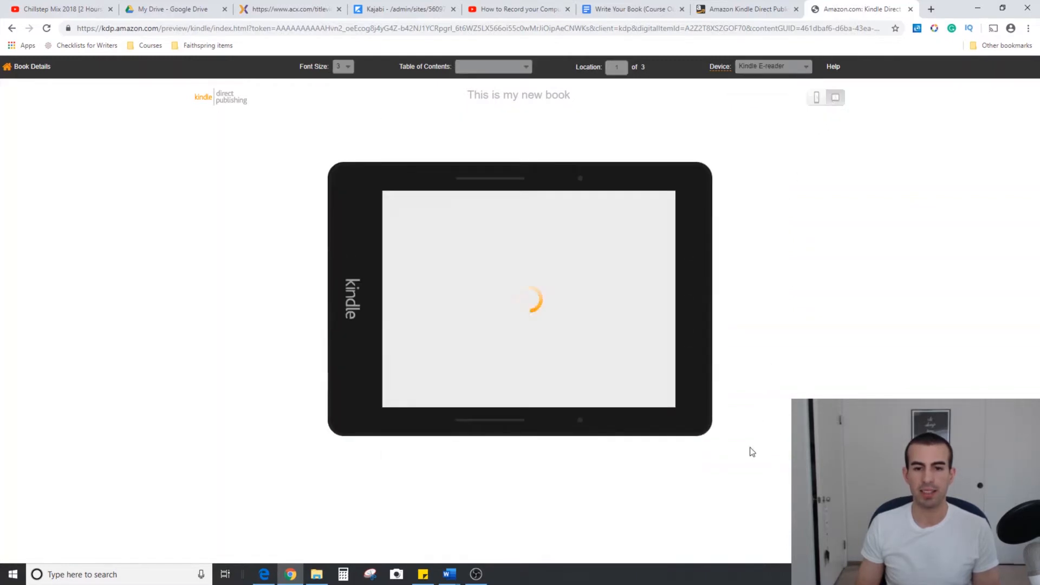
{"action": "left_click", "coordinate": [37, 69]}
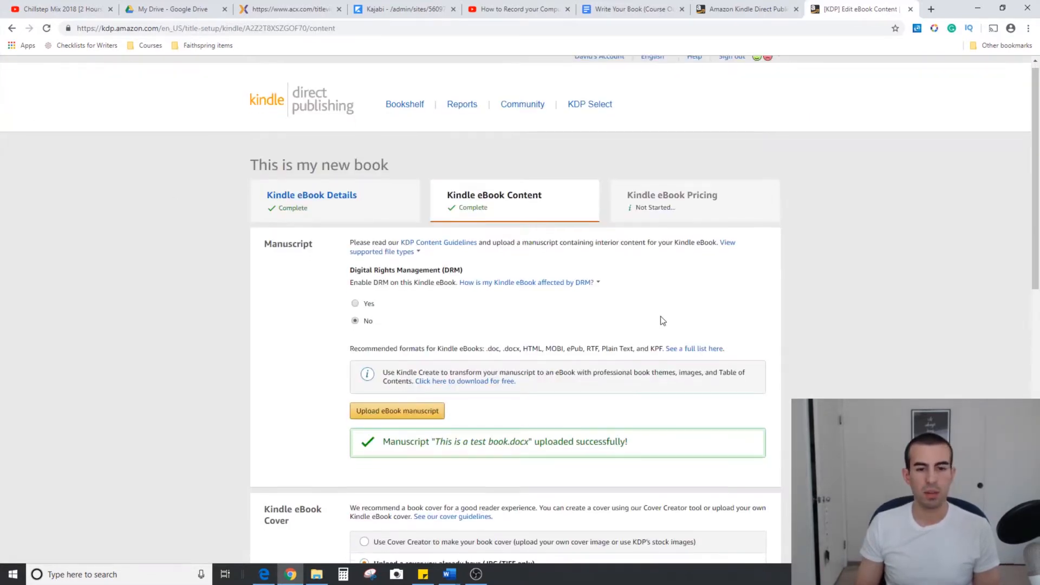
Review the optional ISBN and publisher fields, and save the eBook content to continue to the pricing stage
{"action": "scroll", "coordinate": [661, 316], "scroll_direction": "down", "scroll_amount": 8}
{"action": "scroll", "coordinate": [659, 314], "scroll_direction": "down", "scroll_amount": 4}
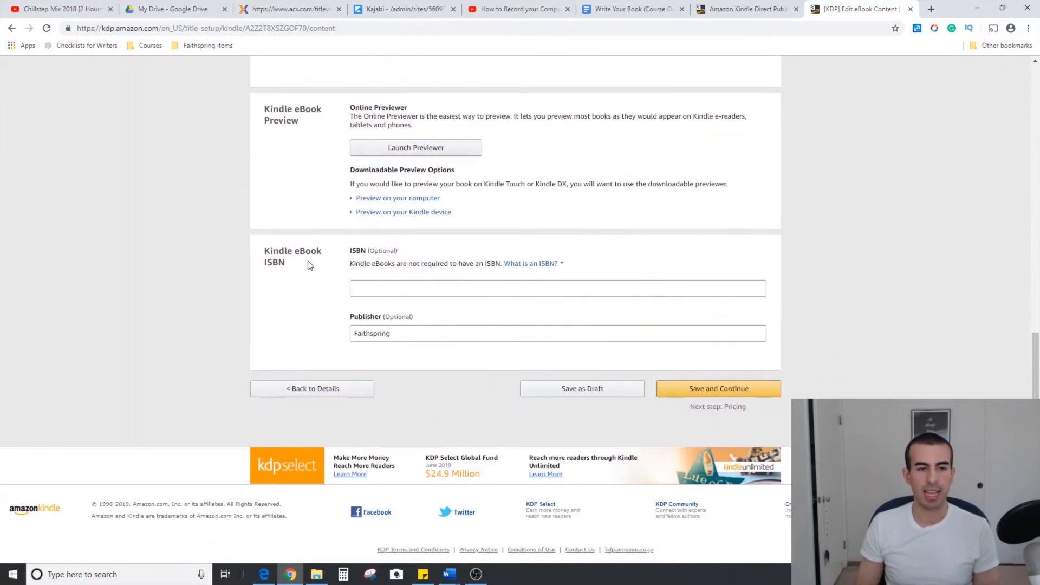
{"action": "left_click_drag", "start_coordinate": [307, 262], "coordinate": [264, 255]}
{"action": "left_click", "coordinate": [242, 255]}
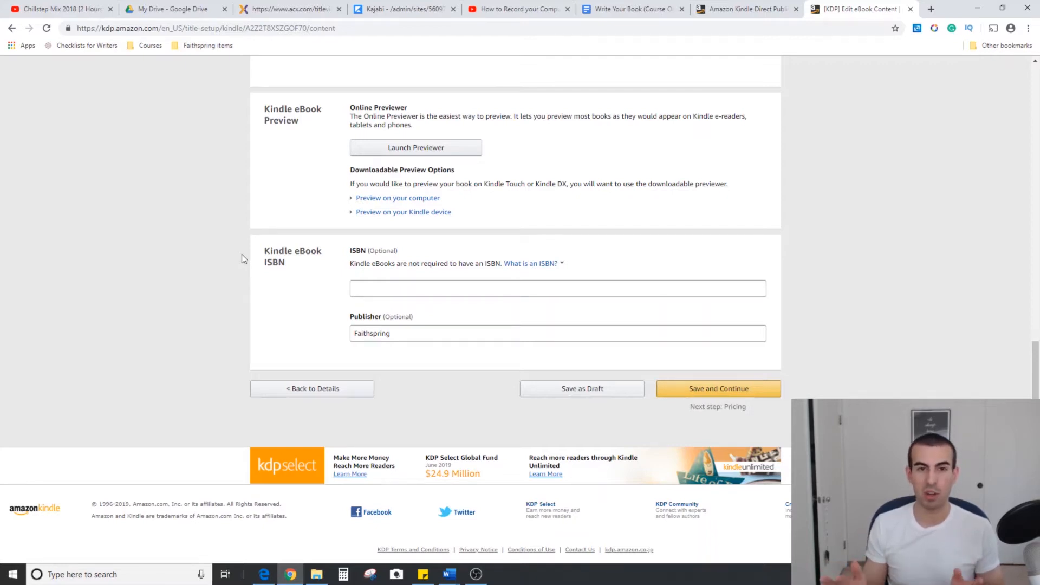
{"action": "left_click", "coordinate": [415, 331]}
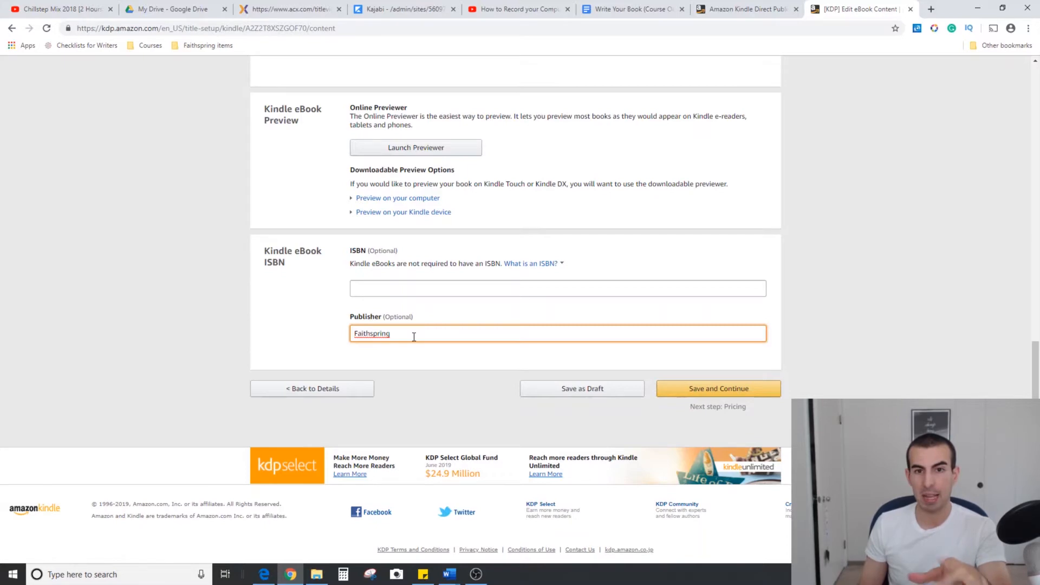
{"action": "left_click", "coordinate": [731, 389]}
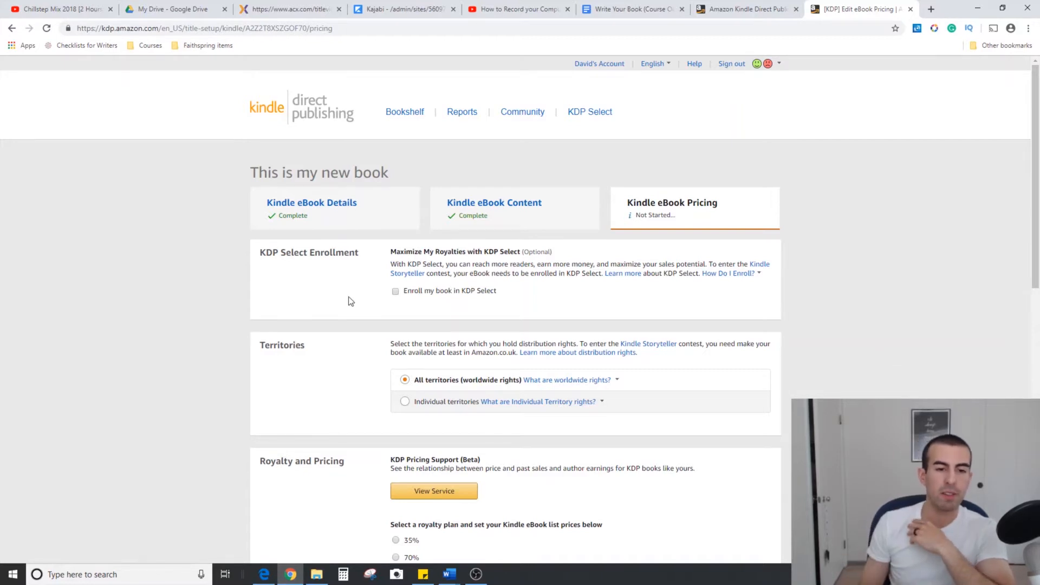
Review the KDP Select enrollment and territories settings, and choose the 35% royalty plan for the eBook
{"action": "left_click_drag", "start_coordinate": [266, 253], "coordinate": [299, 253]}
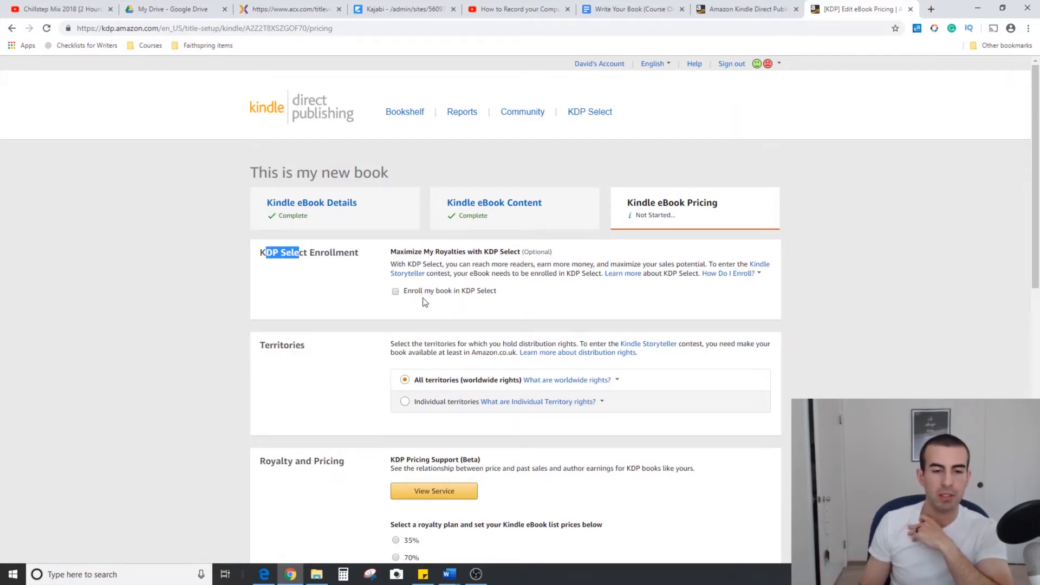
{"action": "scroll", "coordinate": [179, 303], "scroll_direction": "down", "scroll_amount": 2}
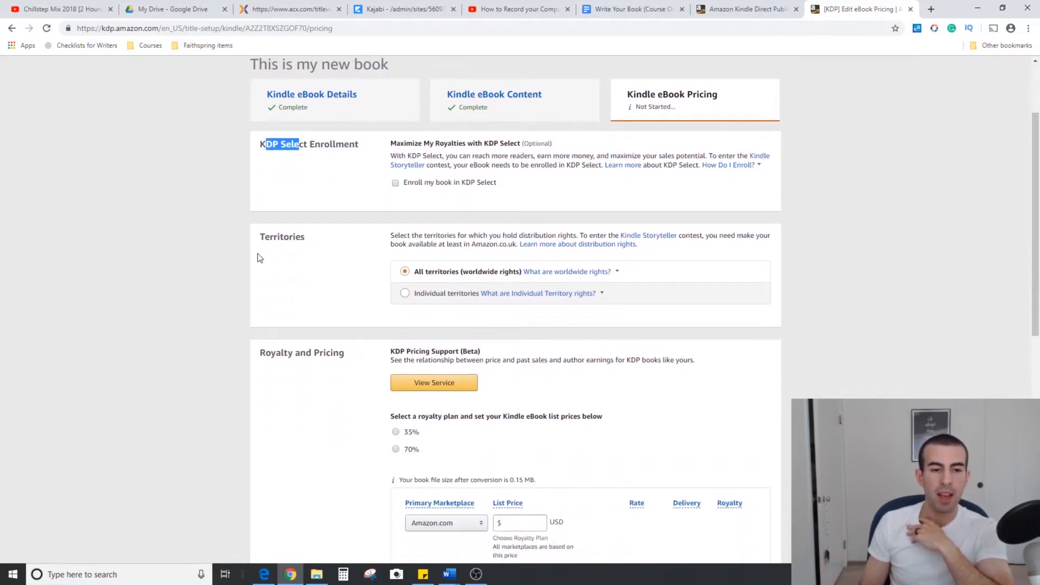
{"action": "scroll", "coordinate": [262, 260], "scroll_direction": "down", "scroll_amount": 1}
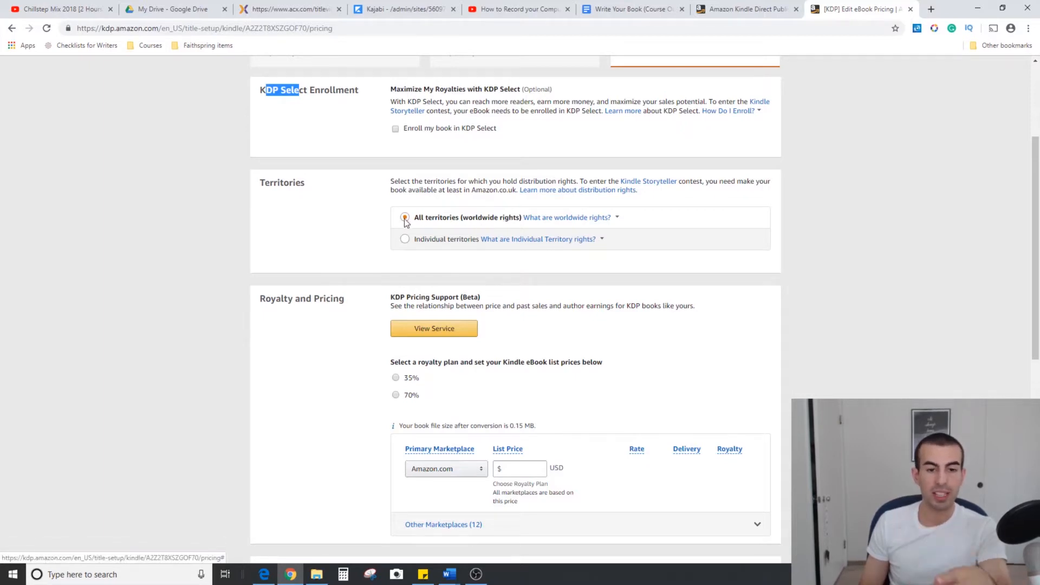
{"action": "scroll", "coordinate": [302, 264], "scroll_direction": "down", "scroll_amount": 2}
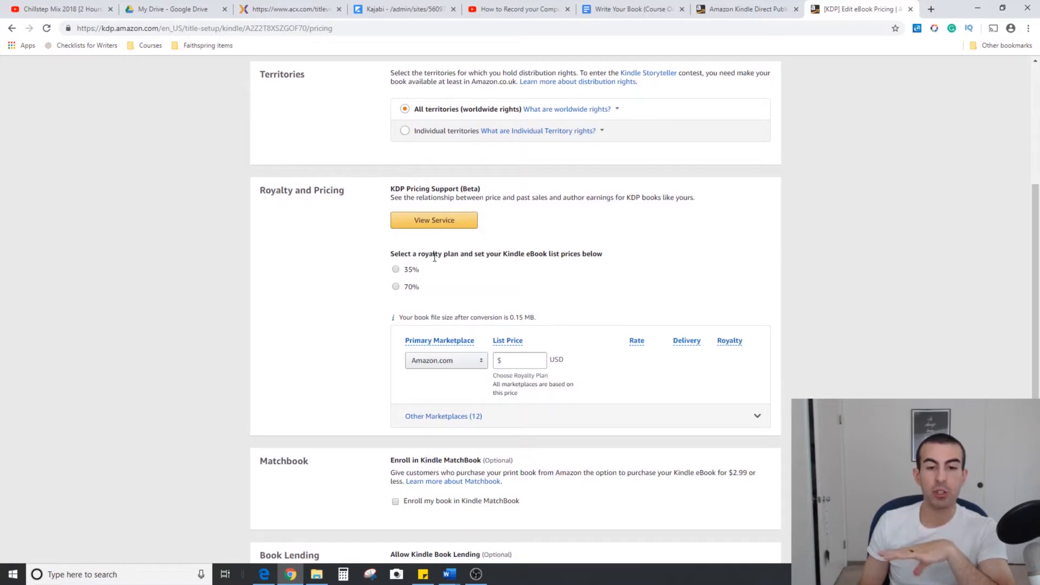
{"action": "left_click", "coordinate": [396, 270]}
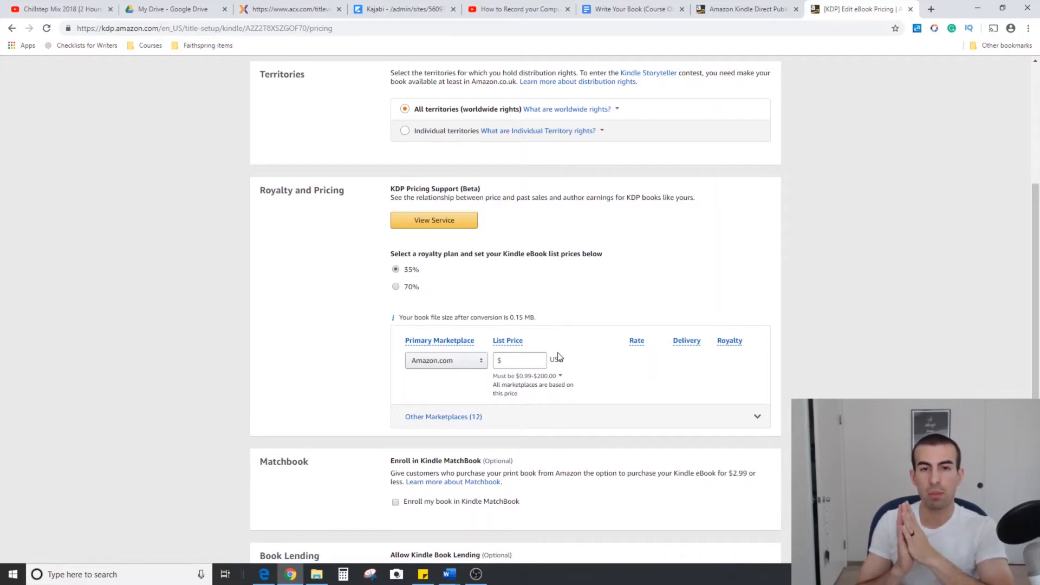
Try Amazon.com list prices of $0.99 and $200 under the 35% royalty plan to compare the royalties
{"action": "left_click", "coordinate": [535, 357]}
{"action": "type", "text": "0.99"}
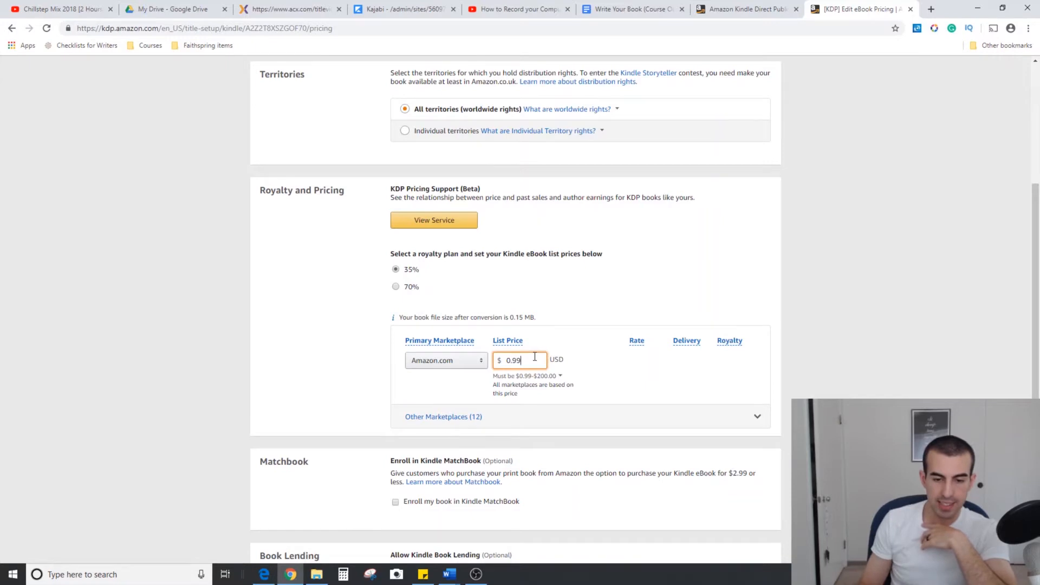
{"action": "left_click", "coordinate": [582, 306]}
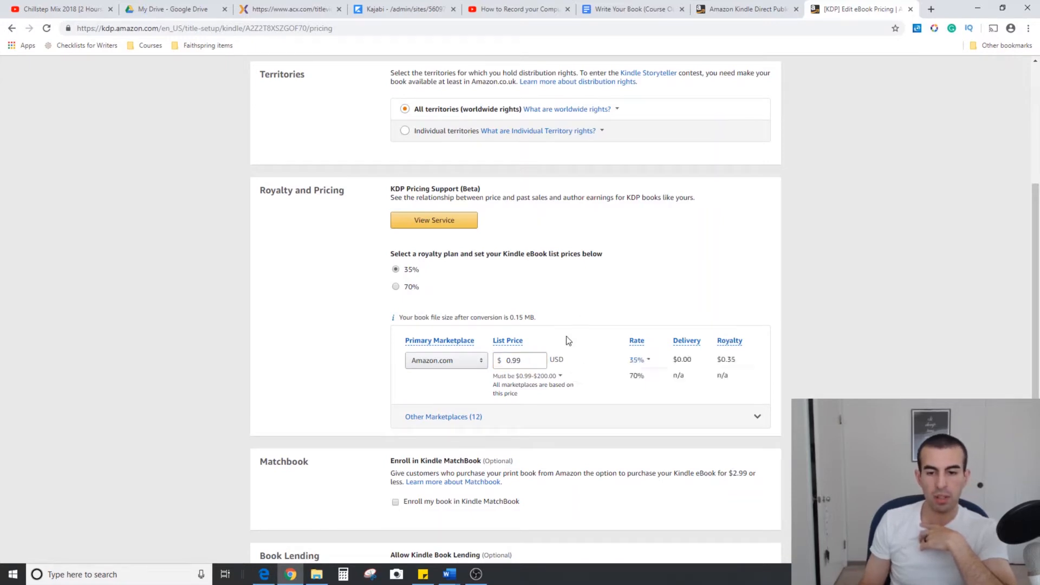
{"action": "left_click_drag", "start_coordinate": [534, 362], "coordinate": [497, 365]}
{"action": "type", "text": "200"}
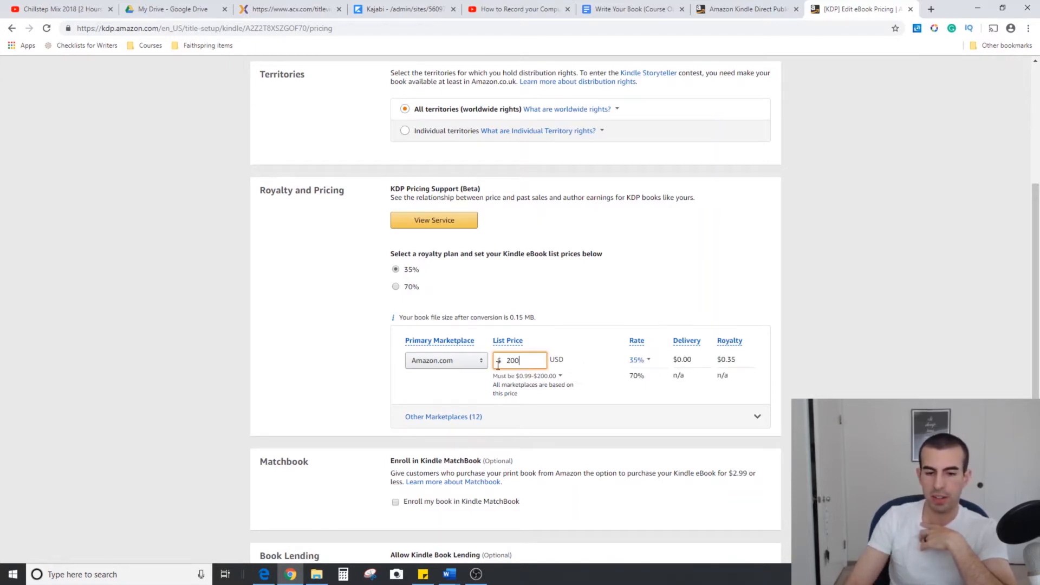
{"action": "left_click", "coordinate": [615, 272]}
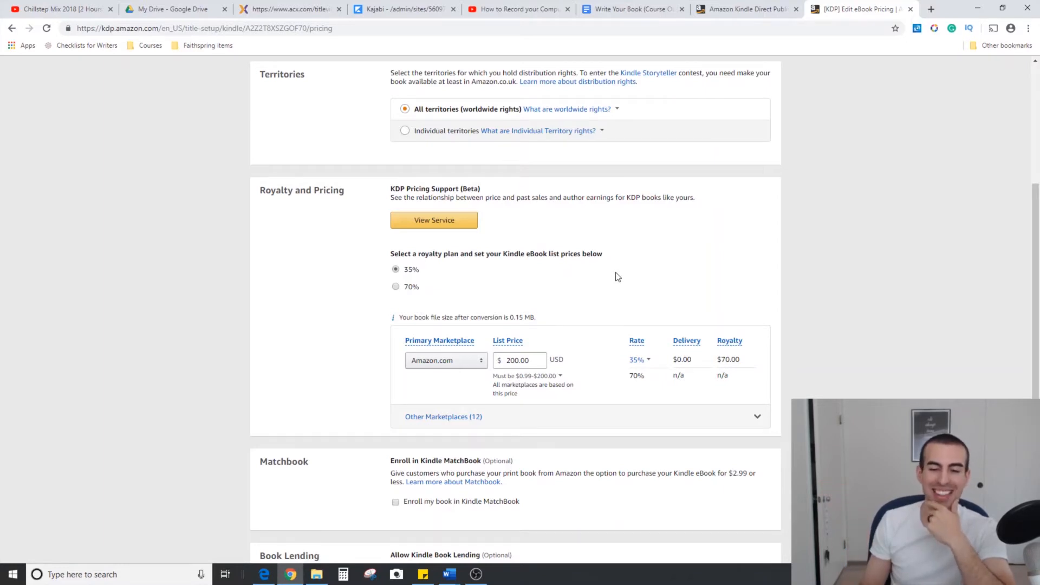
Switch the eBook to the 70% royalty plan and set its Amazon.com list price to $2.99
{"action": "left_click", "coordinate": [400, 290]}
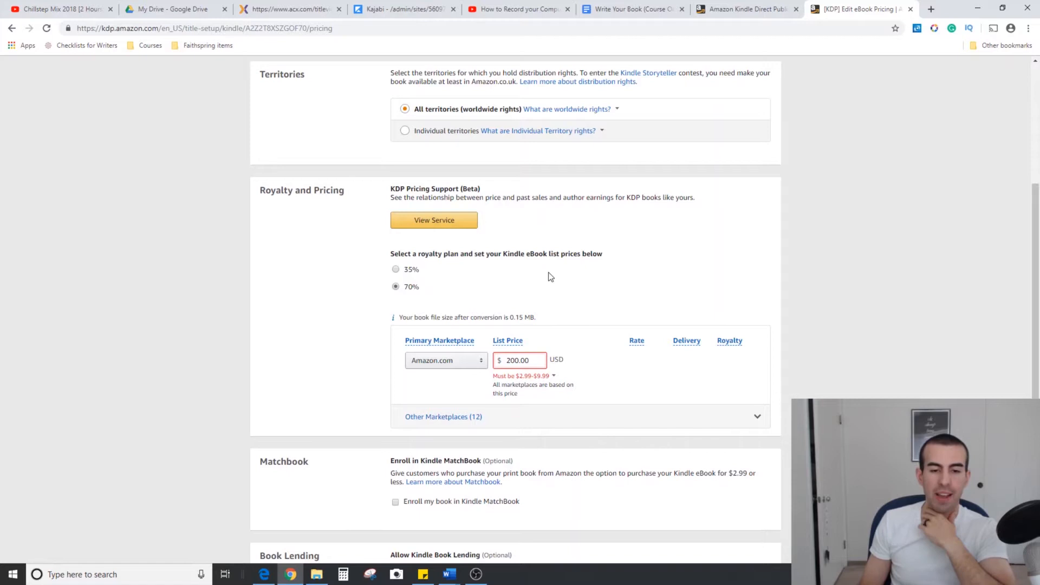
{"action": "triple_click", "coordinate": [536, 362]}
{"action": "key", "text": "BackSpace"}
{"action": "left_click", "coordinate": [530, 379]}
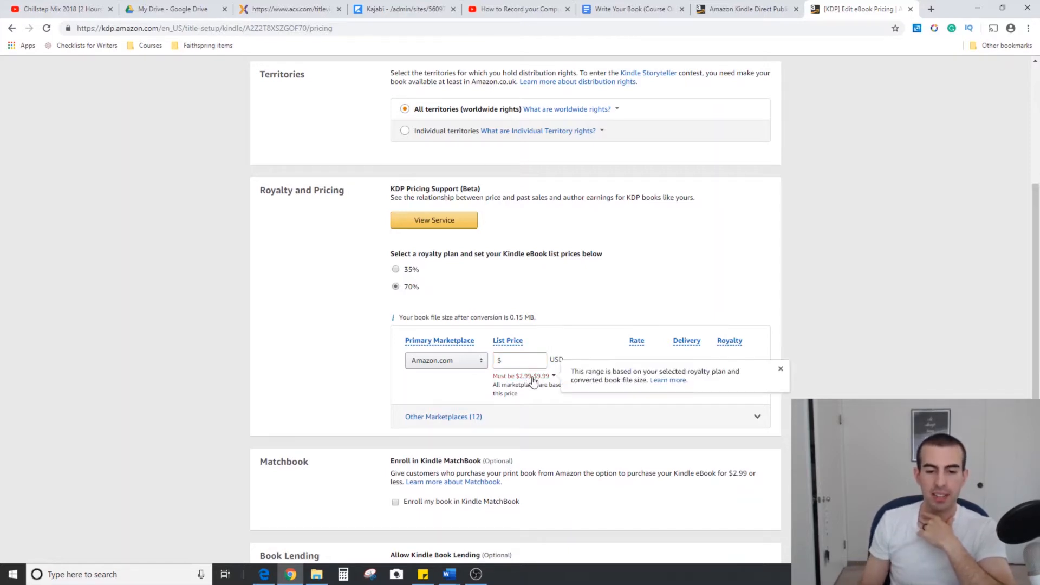
{"action": "left_click", "coordinate": [533, 359]}
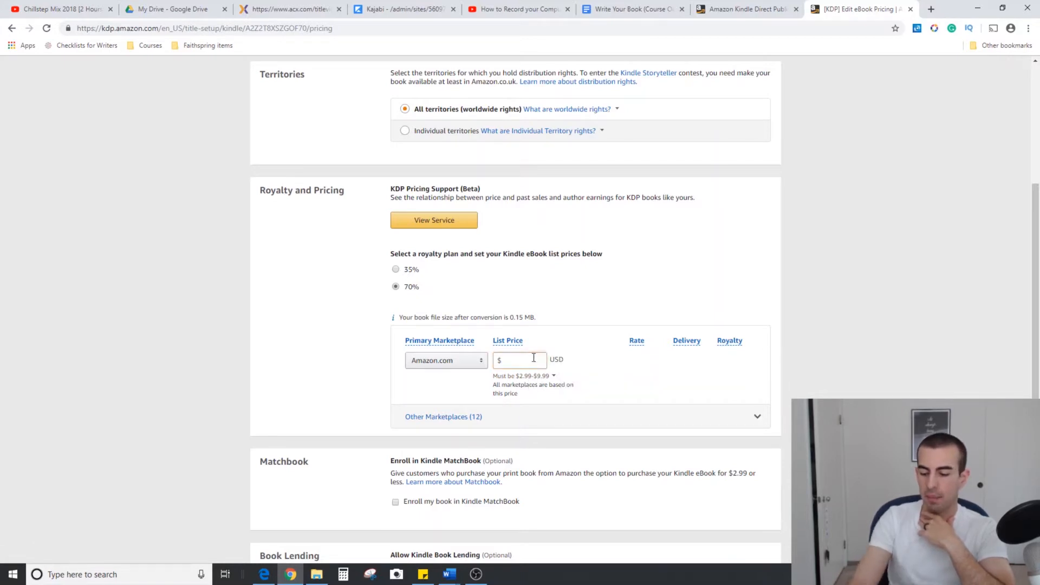
{"action": "left_click", "coordinate": [533, 358]}
{"action": "type", "text": "2.99"}
{"action": "left_click", "coordinate": [574, 303]}
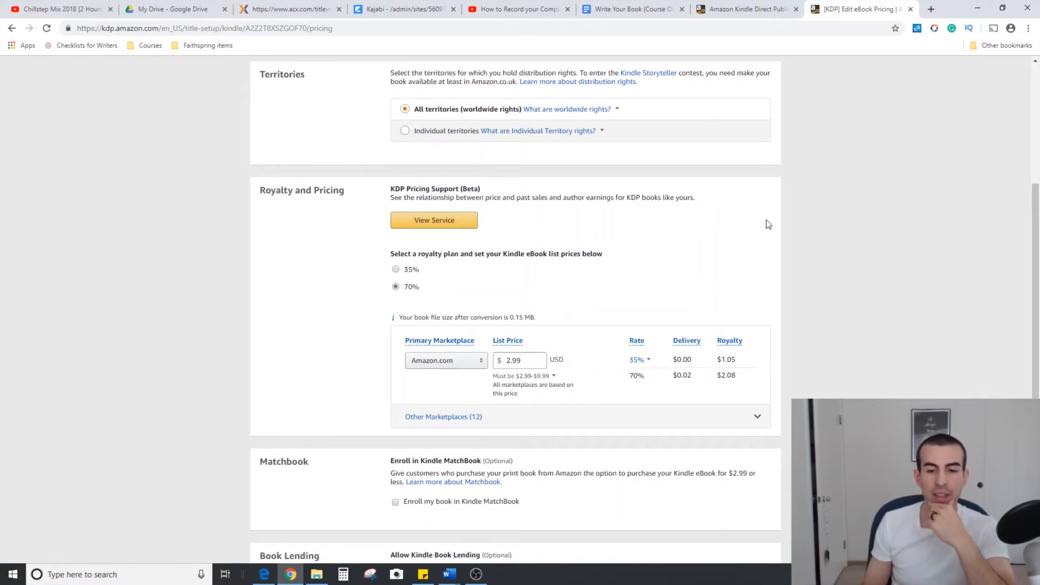
Expand the other marketplaces and review the list price, rate and royalty for each country
{"action": "scroll", "coordinate": [780, 233], "scroll_direction": "down", "scroll_amount": 1}
{"action": "left_click", "coordinate": [756, 362]}
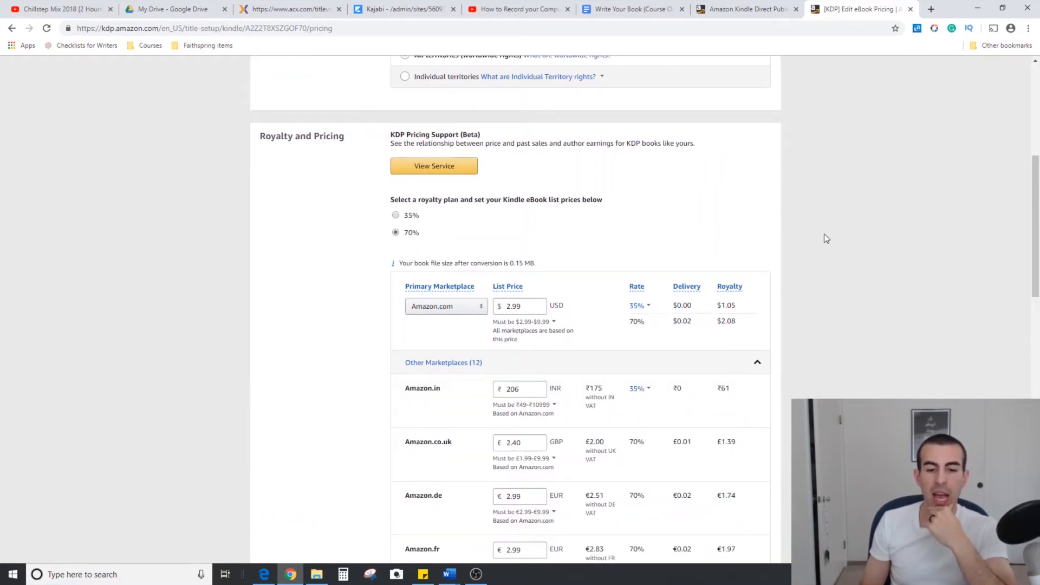
{"action": "scroll", "coordinate": [824, 237], "scroll_direction": "down", "scroll_amount": 4}
{"action": "scroll", "coordinate": [824, 237], "scroll_direction": "down", "scroll_amount": 2}
{"action": "scroll", "coordinate": [824, 237], "scroll_direction": "up", "scroll_amount": 1}
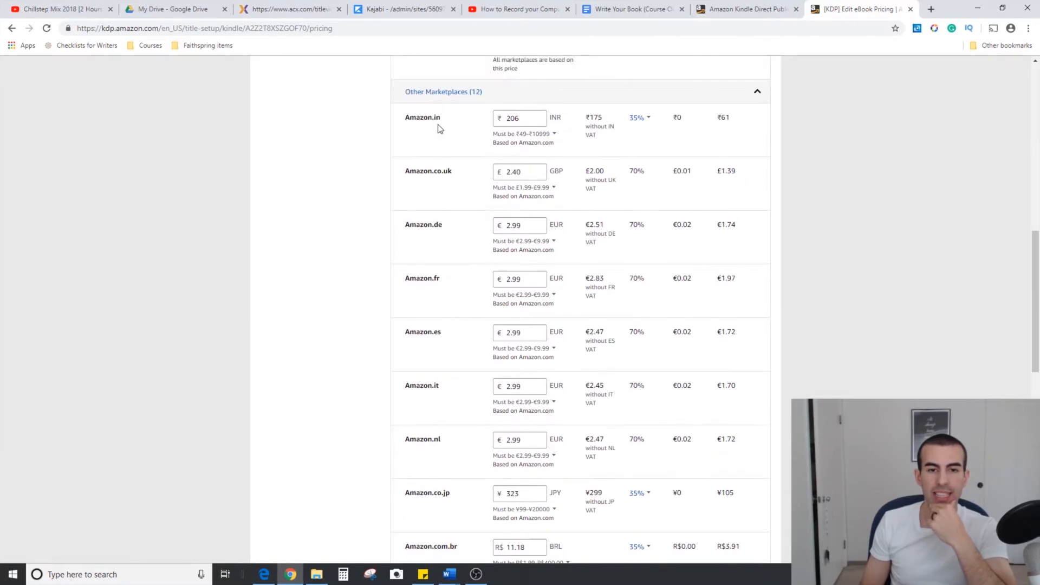
{"action": "scroll", "coordinate": [465, 223], "scroll_direction": "down", "scroll_amount": 3}
{"action": "scroll", "coordinate": [465, 227], "scroll_direction": "down", "scroll_amount": 3}
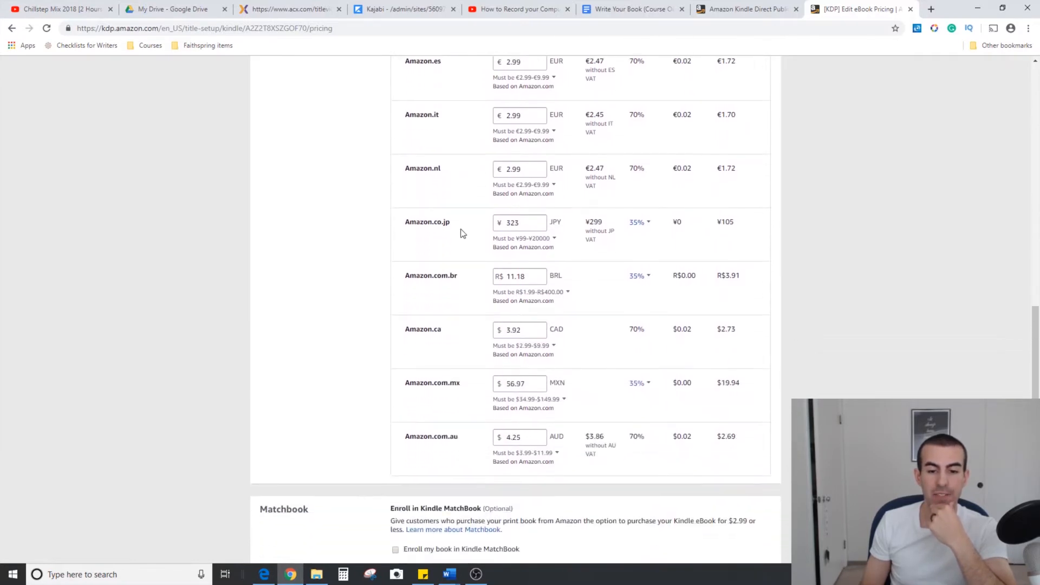
{"action": "scroll", "coordinate": [451, 258], "scroll_direction": "up", "scroll_amount": 7}
{"action": "scroll", "coordinate": [453, 265], "scroll_direction": "up", "scroll_amount": 2}
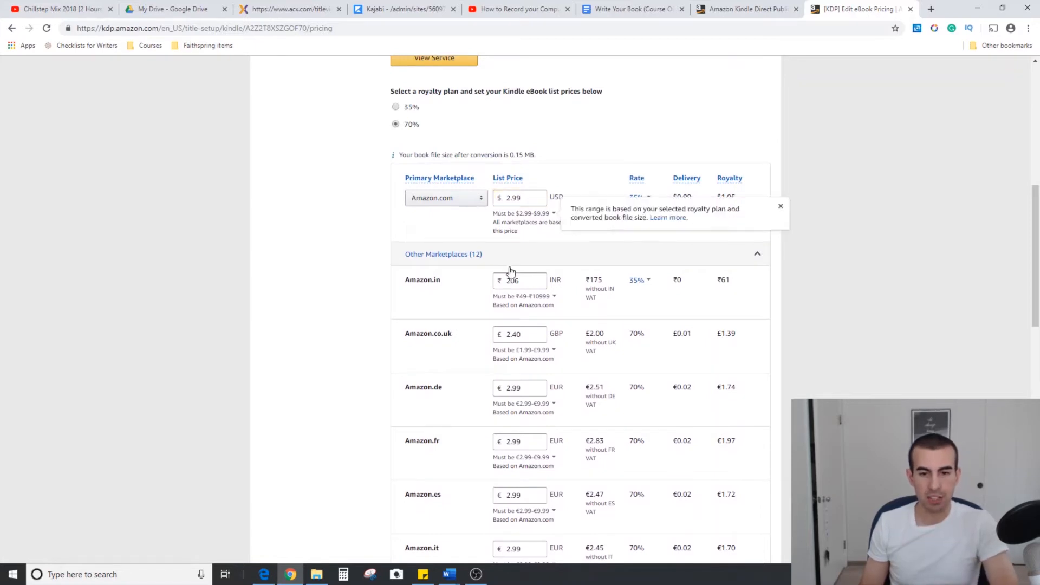
Set the Amazon.in list price to 299 INR, check the remaining marketplaces and collapse their list
{"action": "double_click", "coordinate": [515, 281]}
{"action": "type", "text": "299"}
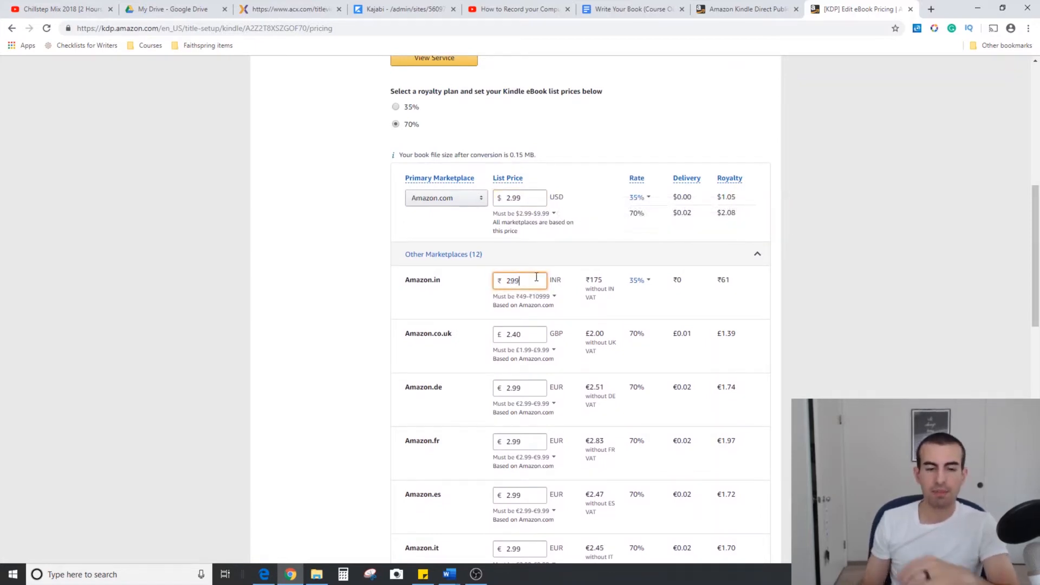
{"action": "left_click", "coordinate": [460, 285]}
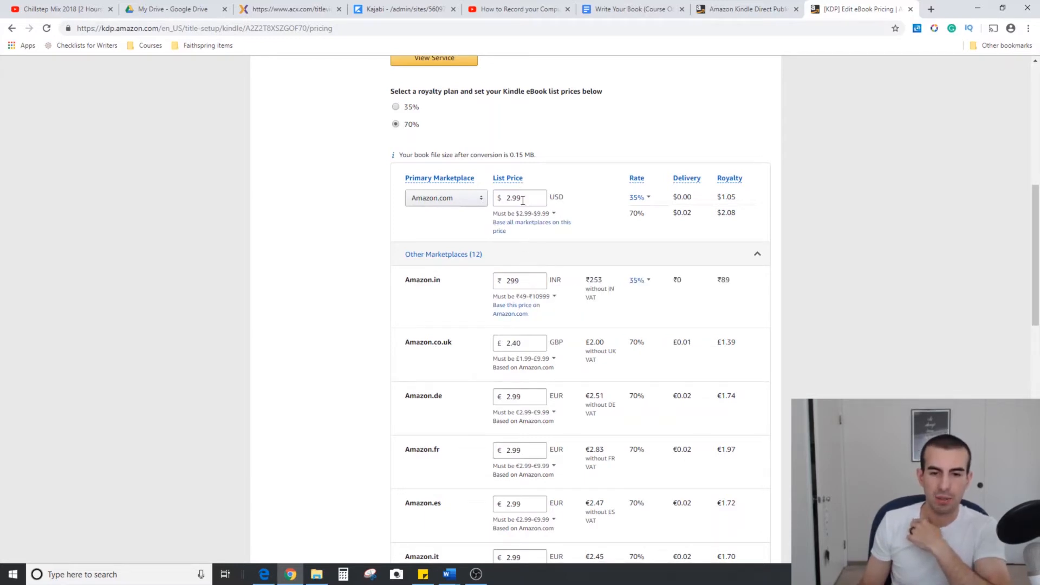
{"action": "scroll", "coordinate": [468, 314], "scroll_direction": "down", "scroll_amount": 3}
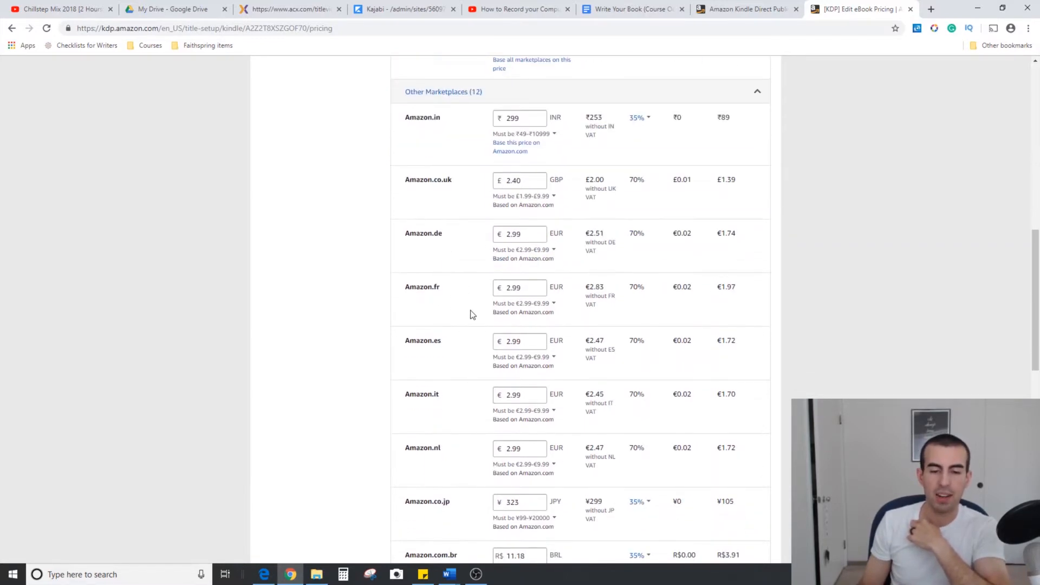
{"action": "scroll", "coordinate": [470, 315], "scroll_direction": "down", "scroll_amount": 3}
{"action": "scroll", "coordinate": [469, 314], "scroll_direction": "up", "scroll_amount": 7}
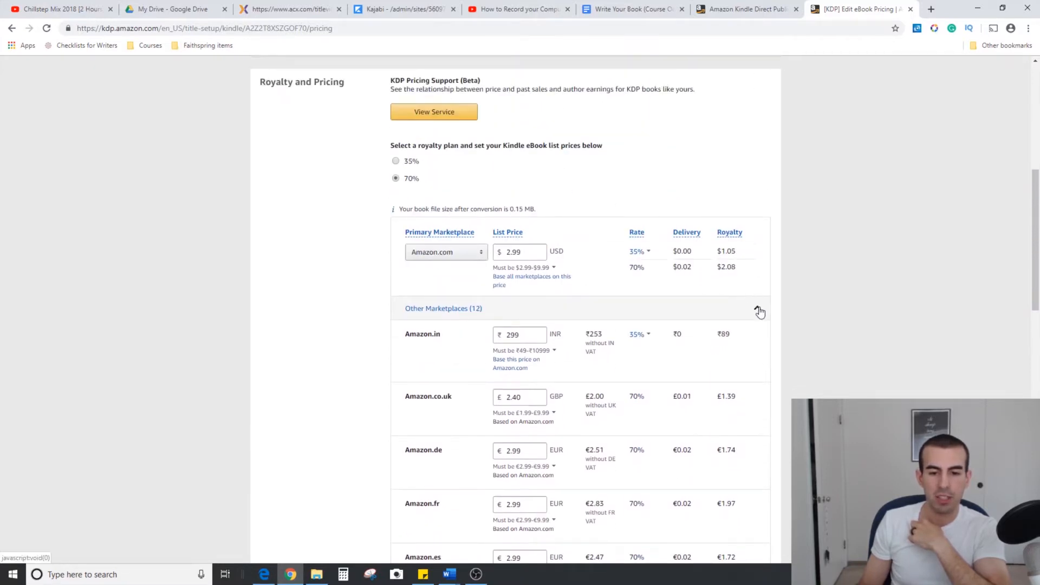
{"action": "left_click", "coordinate": [757, 310]}
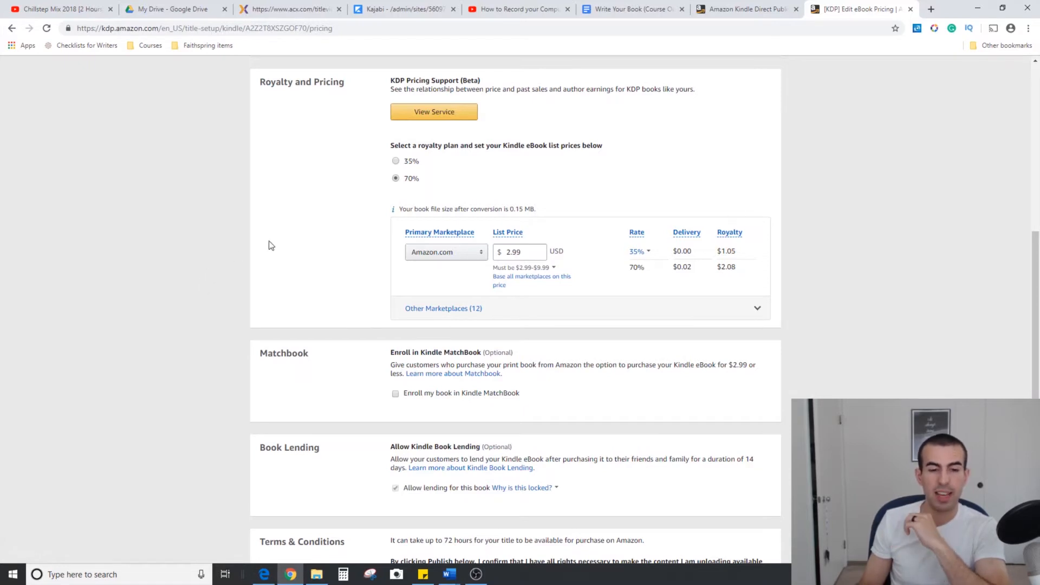
Enroll the book in Kindle MatchBook with the MatchBook price set to Free
{"action": "scroll", "coordinate": [273, 243], "scroll_direction": "down", "scroll_amount": 1}
{"action": "left_click_drag", "start_coordinate": [319, 301], "coordinate": [267, 299]}
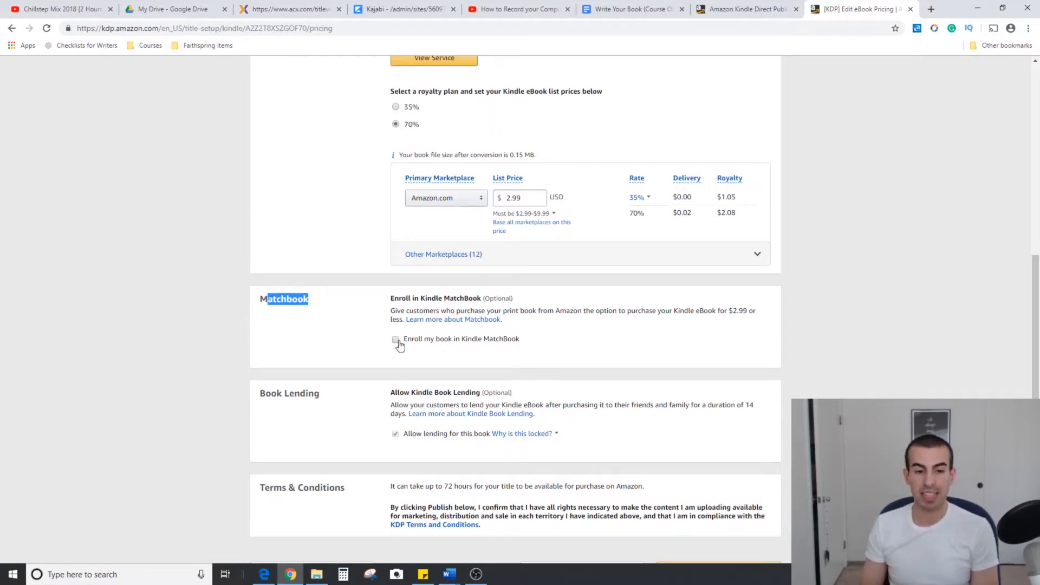
{"action": "left_click", "coordinate": [395, 340]}
{"action": "left_click", "coordinate": [427, 368]}
{"action": "left_click", "coordinate": [434, 382]}
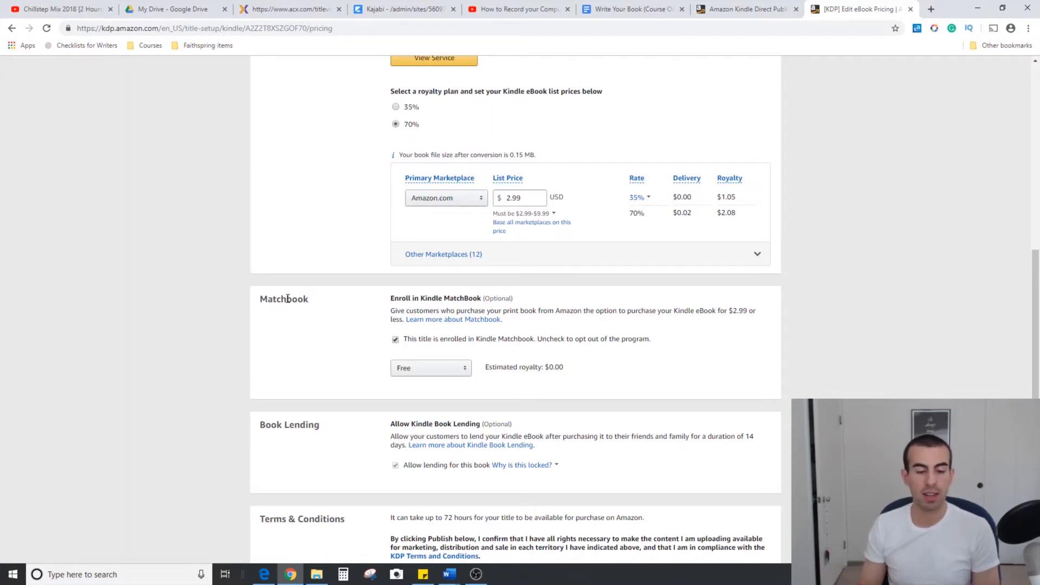
Review the Book Lending, Terms & Conditions and publishing options, and return to the start of the pricing page
{"action": "scroll", "coordinate": [213, 337], "scroll_direction": "down", "scroll_amount": 2}
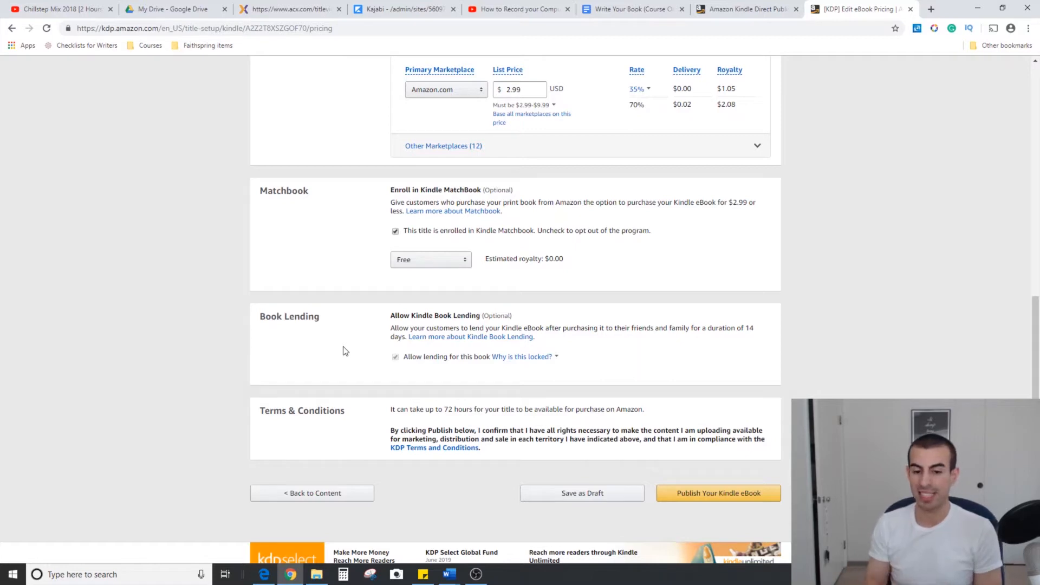
{"action": "scroll", "coordinate": [345, 351], "scroll_direction": "down", "scroll_amount": 1}
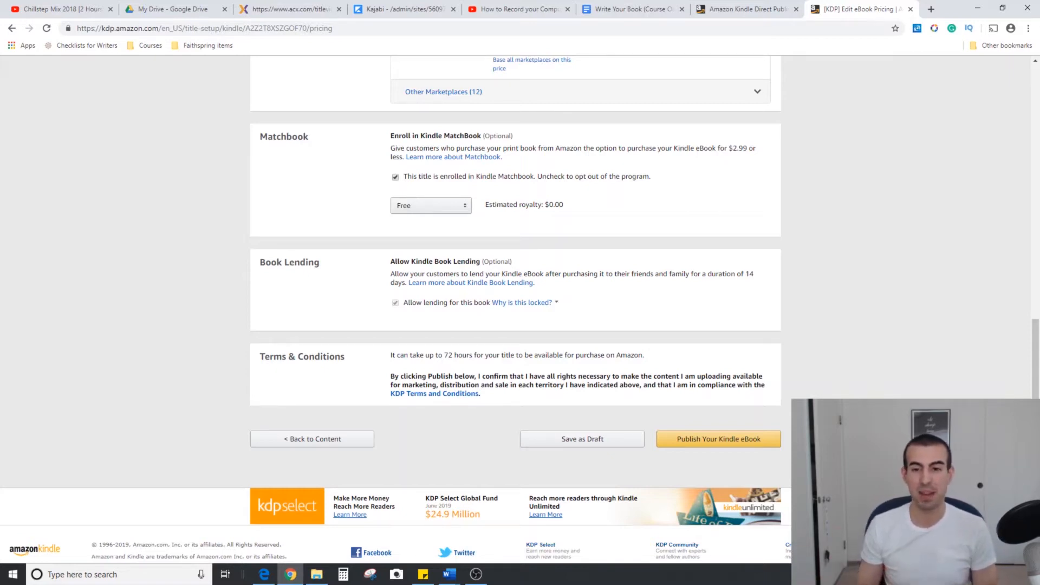
{"action": "scroll", "coordinate": [843, 341], "scroll_direction": "up", "scroll_amount": 15}
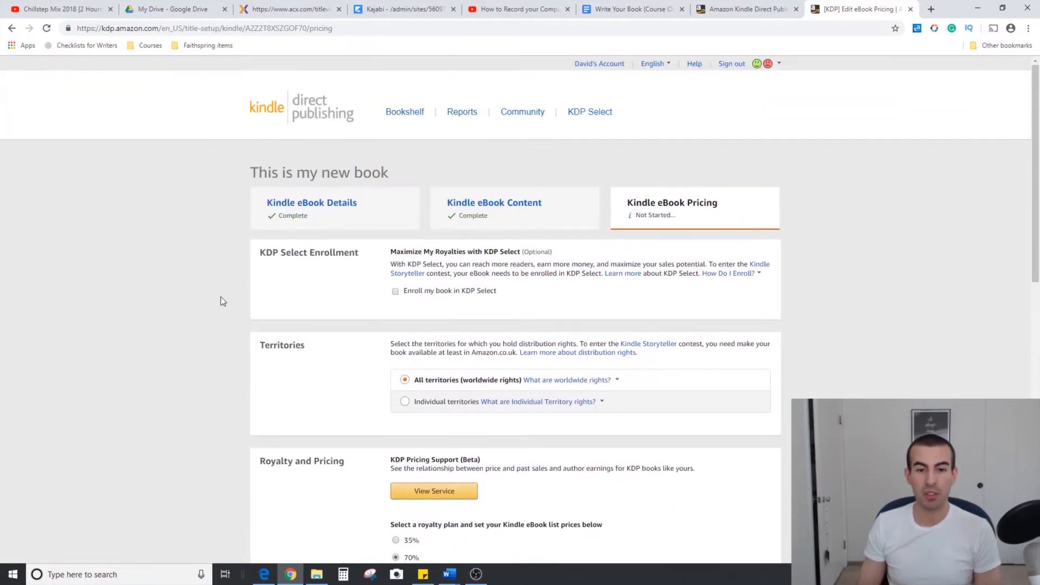
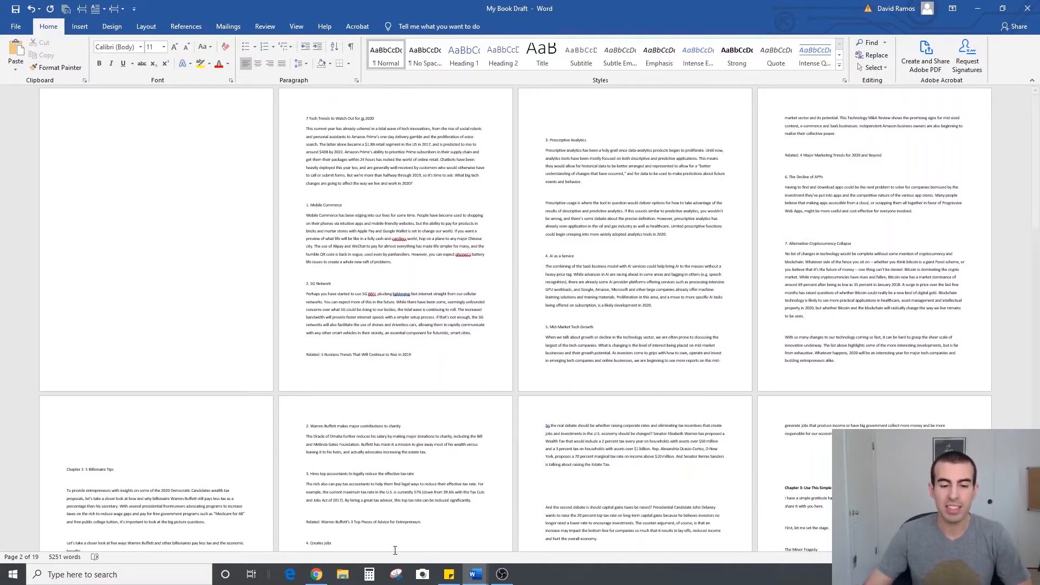
Review the Word-to-eBook conversion checklist document and return to the book draft
{"action": "mouse_move", "coordinate": [478, 579]}
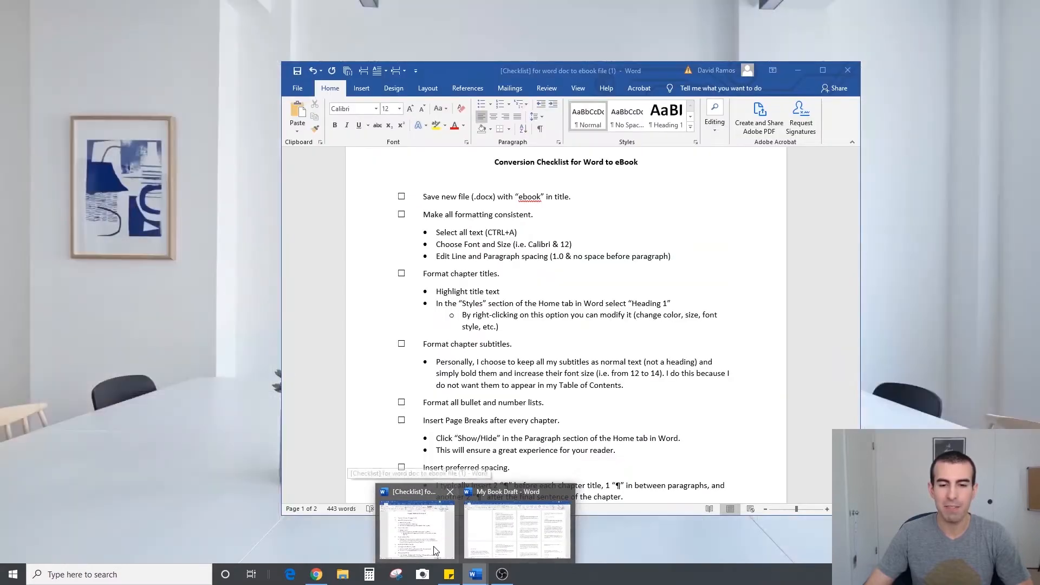
{"action": "left_click", "coordinate": [434, 550]}
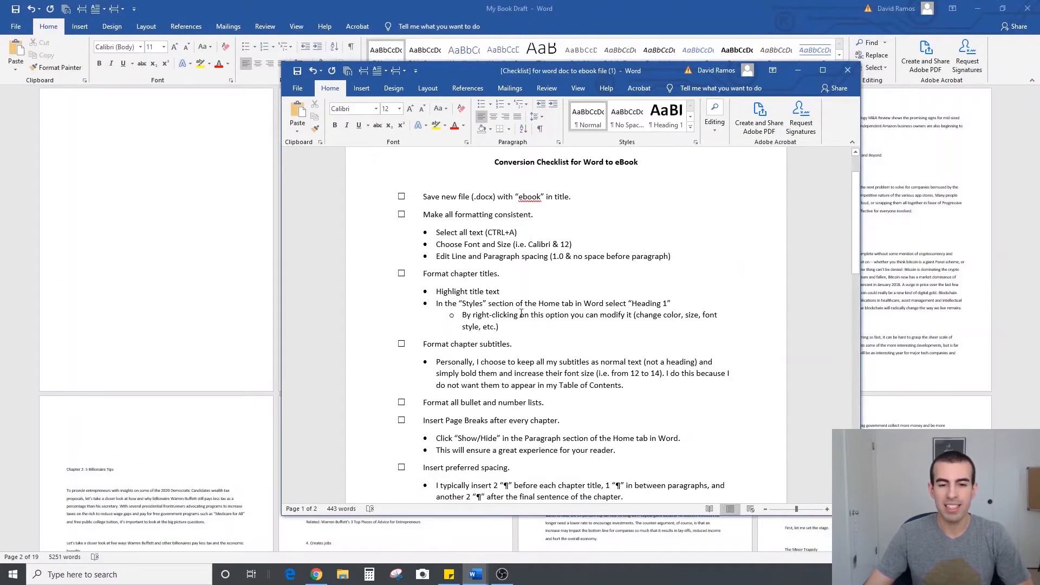
{"action": "scroll", "coordinate": [521, 325], "scroll_direction": "down", "scroll_amount": 10}
{"action": "scroll", "coordinate": [521, 313], "scroll_direction": "up", "scroll_amount": 8}
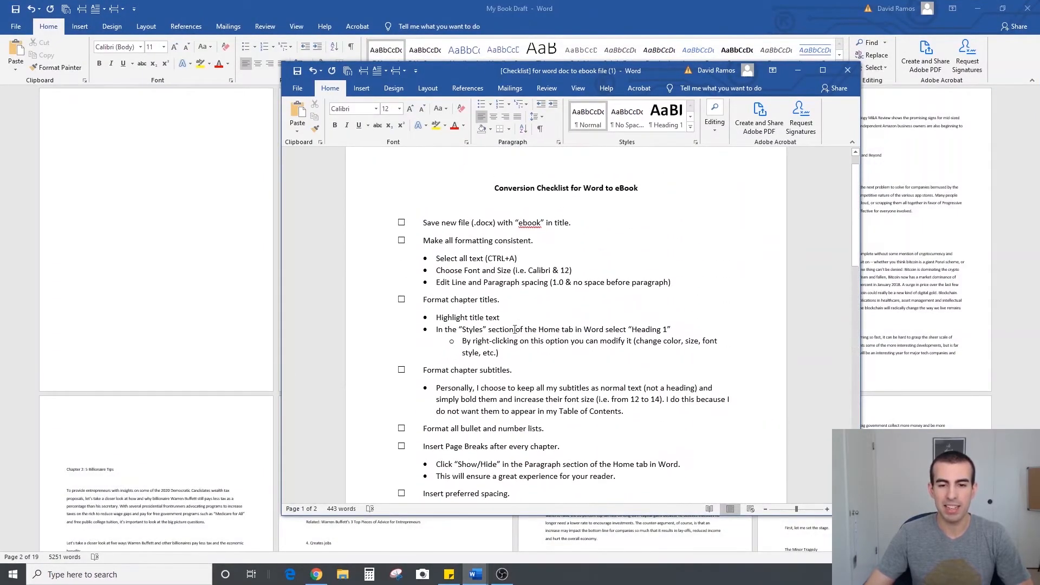
{"action": "left_click", "coordinate": [798, 74]}
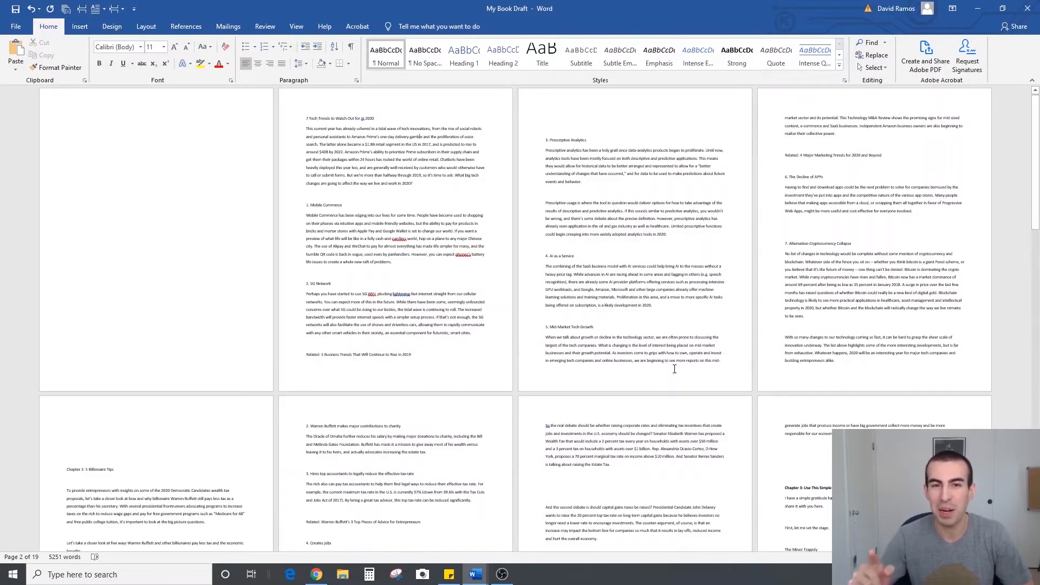
Look through all pages of the book draft to examine its chapters, headings and spacing
{"action": "scroll", "coordinate": [405, 255], "scroll_direction": "down", "scroll_amount": 15}
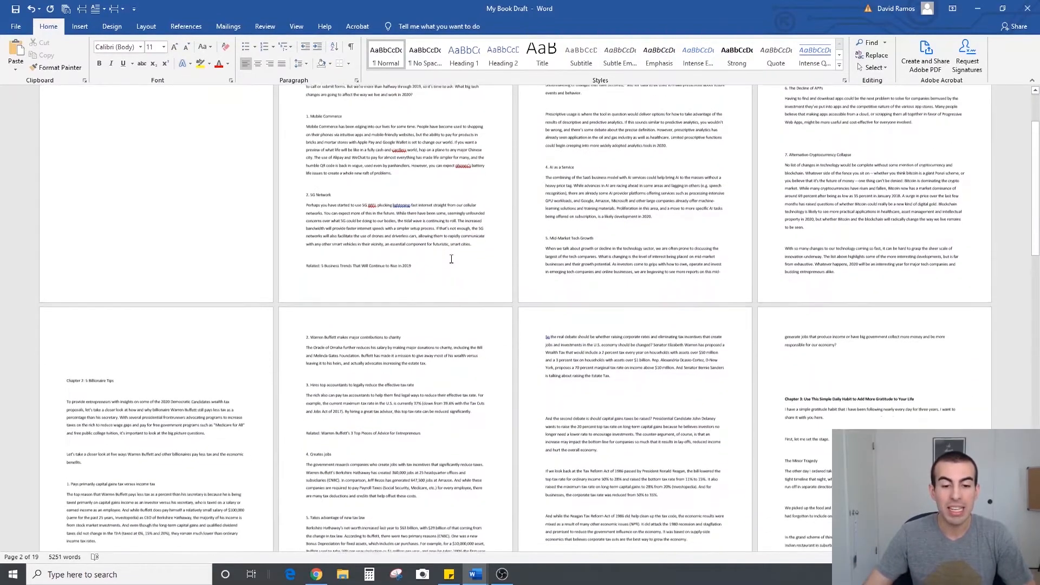
{"action": "scroll", "coordinate": [450, 259], "scroll_direction": "down", "scroll_amount": 18}
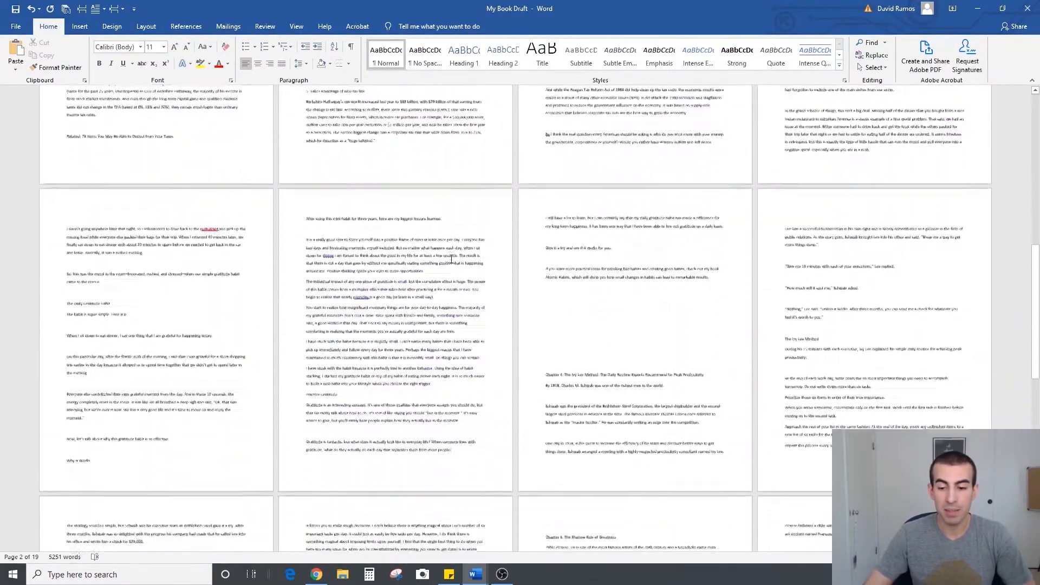
{"action": "scroll", "coordinate": [495, 241], "scroll_direction": "down", "scroll_amount": 3}
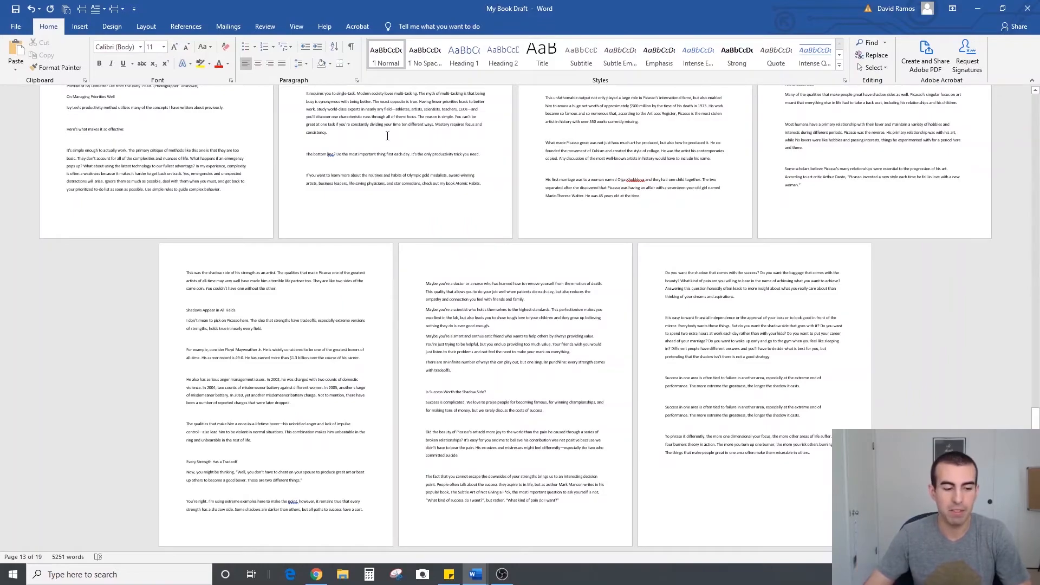
{"action": "scroll", "coordinate": [486, 292], "scroll_direction": "up", "scroll_amount": 7}
{"action": "scroll", "coordinate": [486, 292], "scroll_direction": "up", "scroll_amount": 2}
{"action": "scroll", "coordinate": [336, 443], "scroll_direction": "down", "scroll_amount": 3}
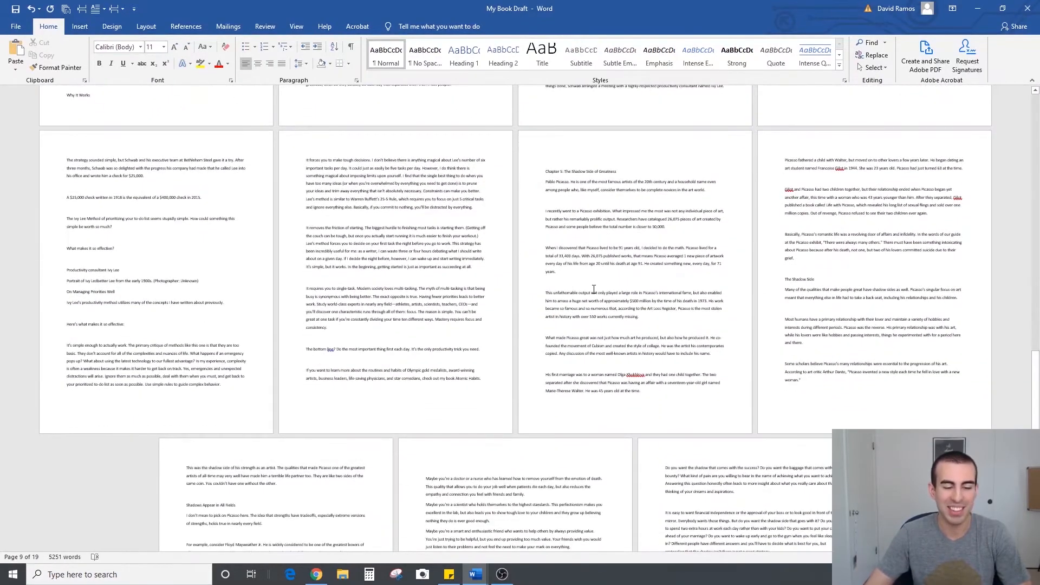
{"action": "scroll", "coordinate": [606, 290], "scroll_direction": "up", "scroll_amount": 4}
{"action": "scroll", "coordinate": [620, 290], "scroll_direction": "up", "scroll_amount": 14}
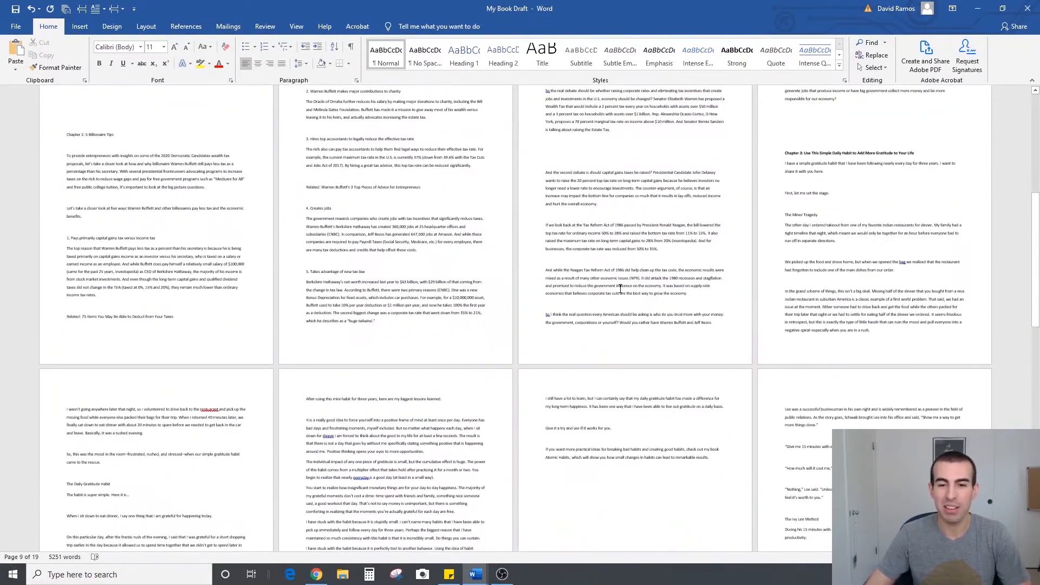
{"action": "scroll", "coordinate": [620, 288], "scroll_direction": "up", "scroll_amount": 8}
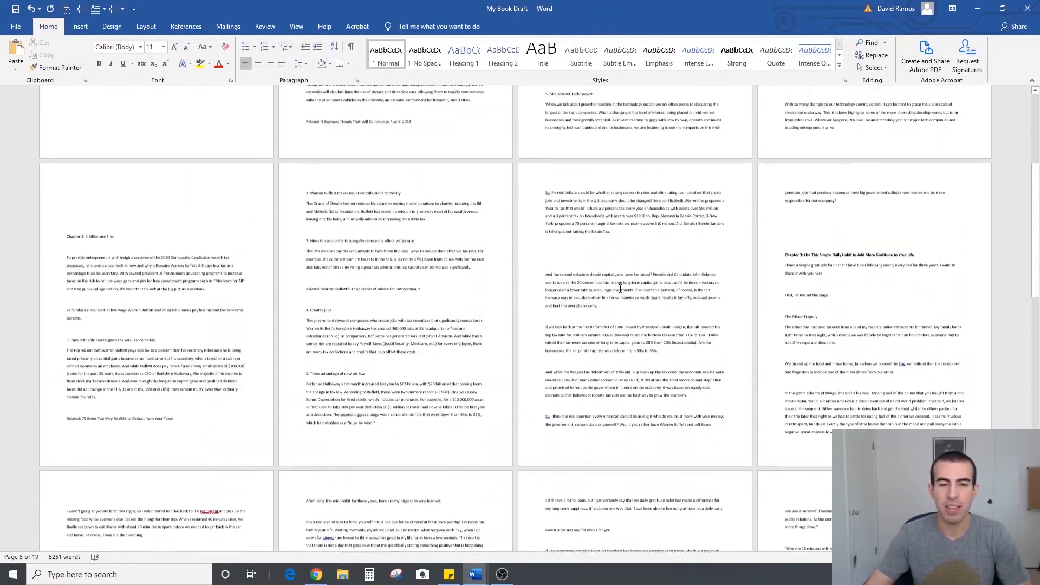
{"action": "scroll", "coordinate": [620, 288], "scroll_direction": "up", "scroll_amount": 3}
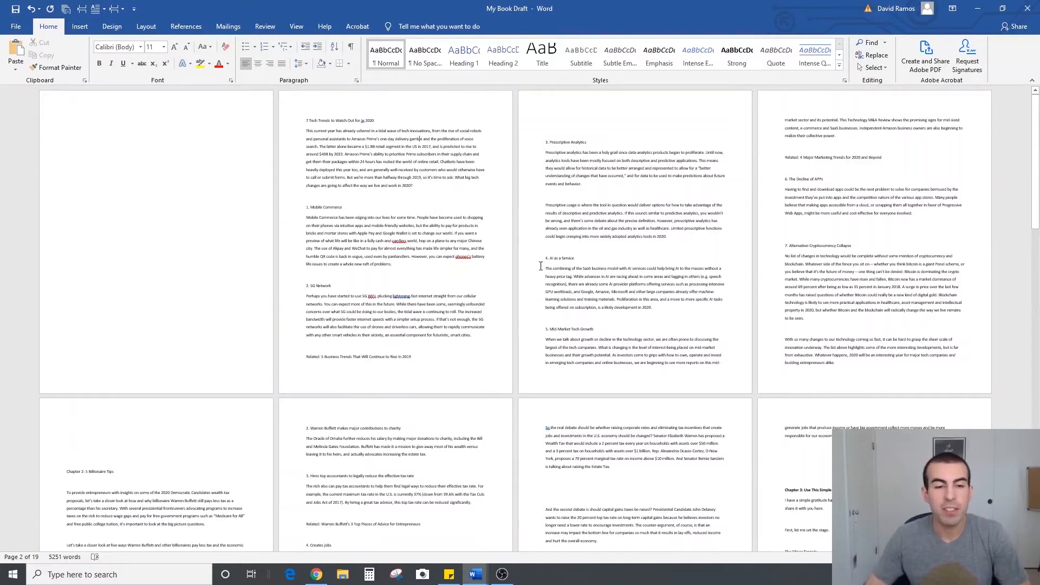
Save a copy of the draft as "My Book Draft (eBook)" in the Example Documents folder as a Word Document
{"action": "left_click", "coordinate": [20, 28]}
{"action": "left_click", "coordinate": [40, 134]}
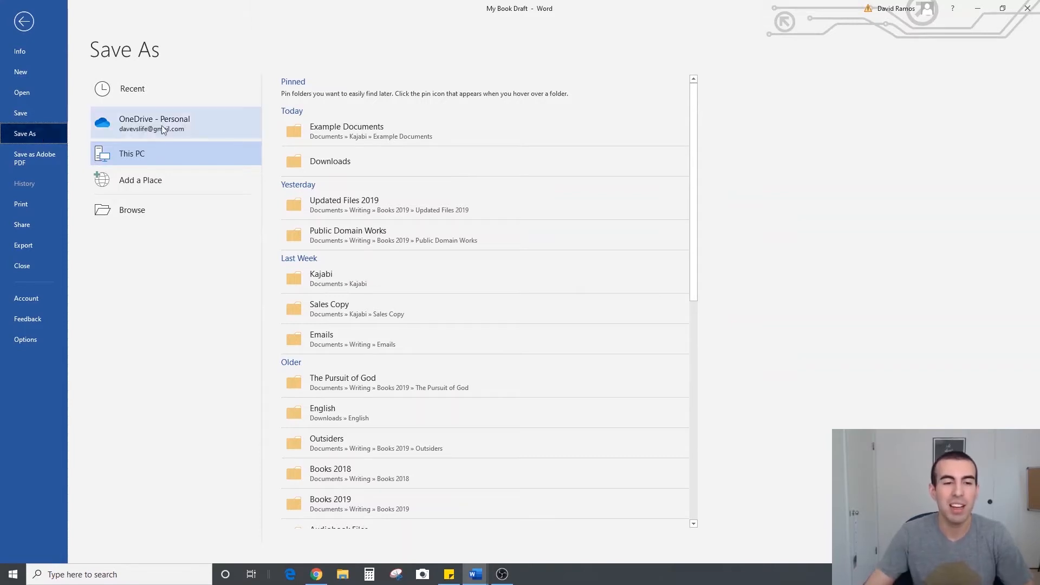
{"action": "left_click", "coordinate": [339, 134]}
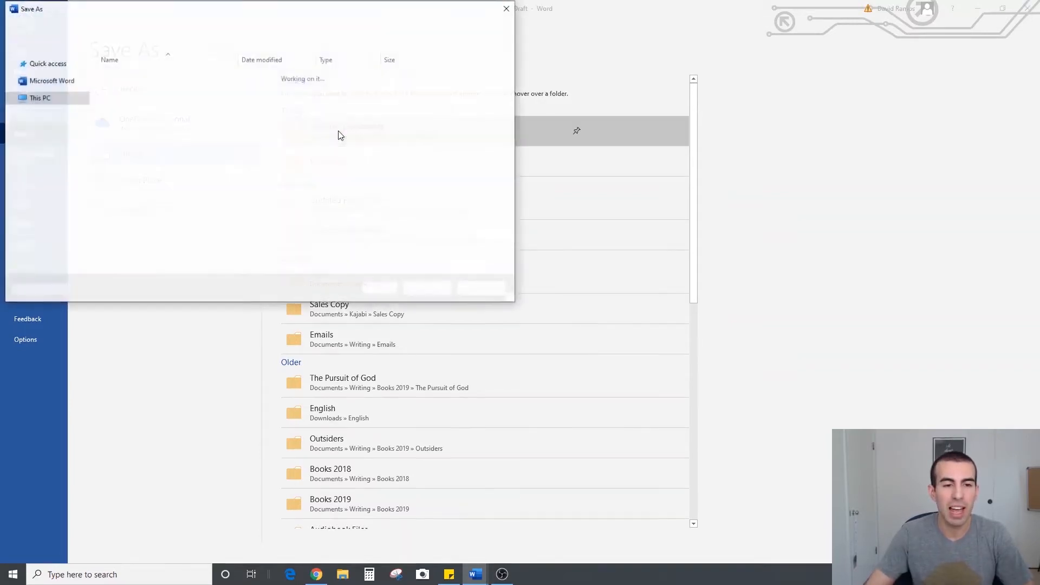
{"action": "left_click", "coordinate": [197, 218]}
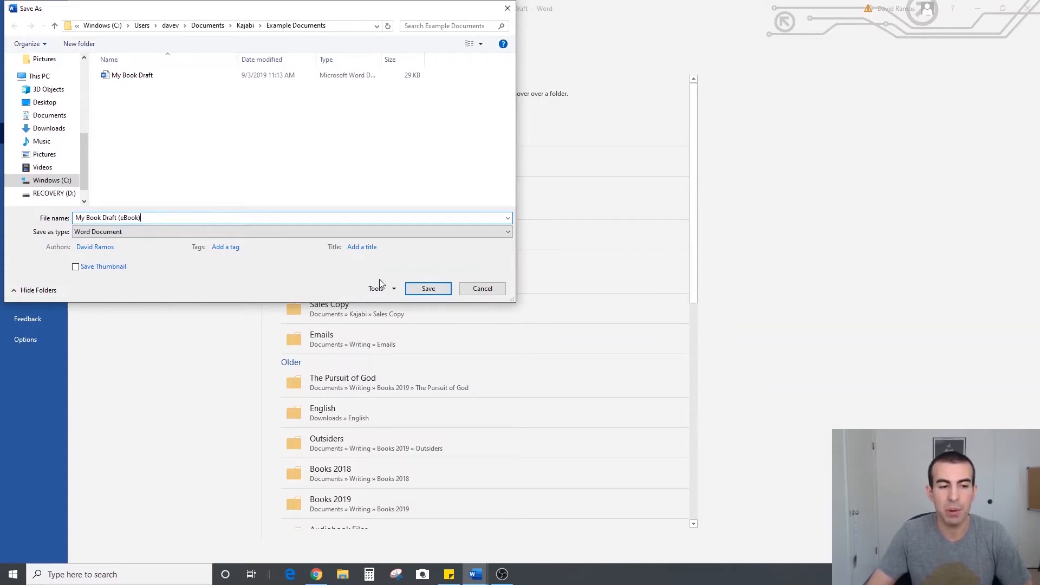
{"action": "left_click", "coordinate": [426, 288]}
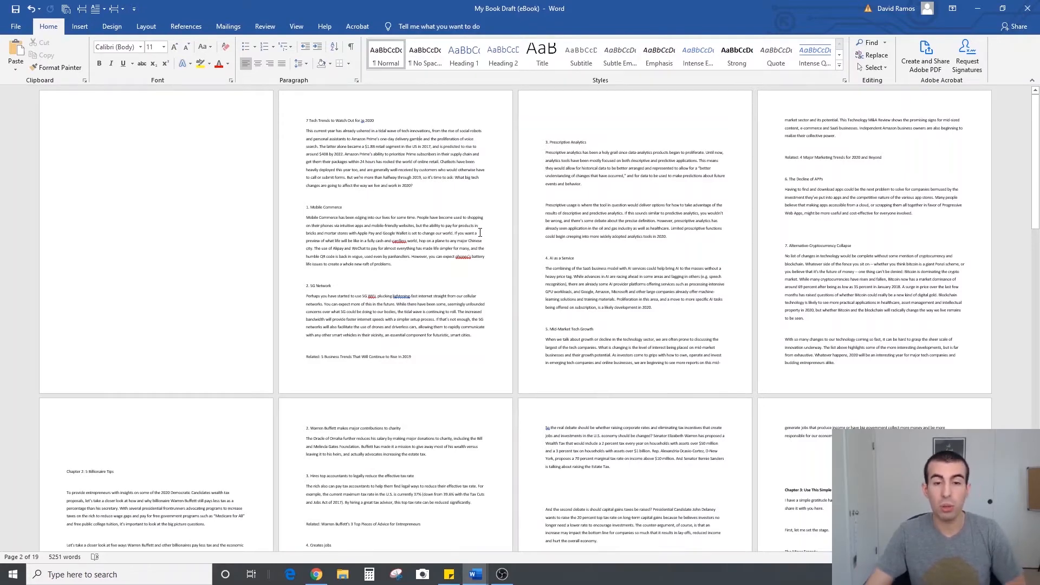
Format the entire document's text in Calibri (Body) at size 12
{"action": "key", "text": "ctrl+a"}
{"action": "scroll", "coordinate": [506, 212], "scroll_direction": "down", "scroll_amount": 1}
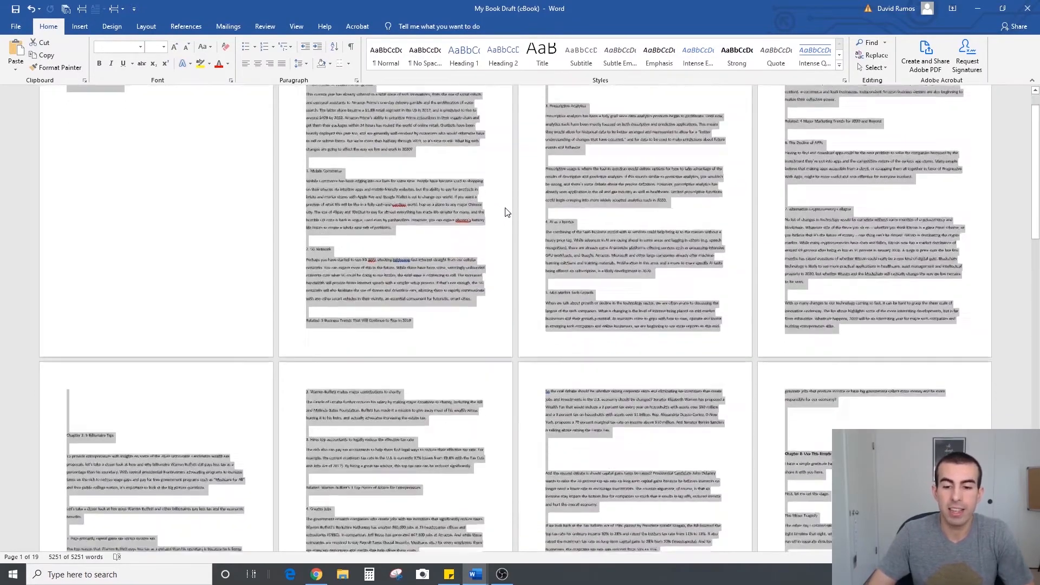
{"action": "scroll", "coordinate": [506, 212], "scroll_direction": "down", "scroll_amount": 10}
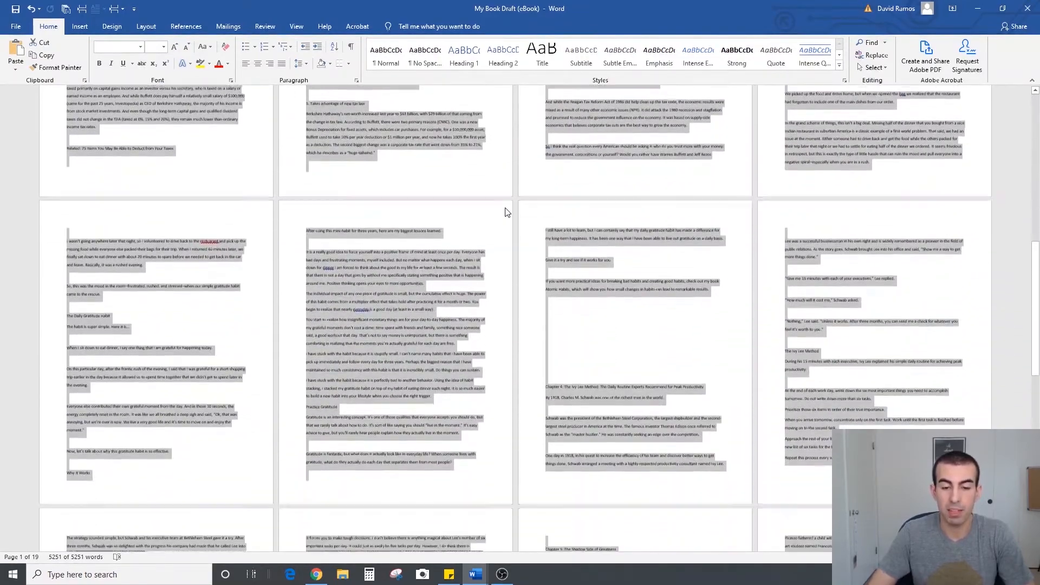
{"action": "scroll", "coordinate": [506, 212], "scroll_direction": "up", "scroll_amount": 10}
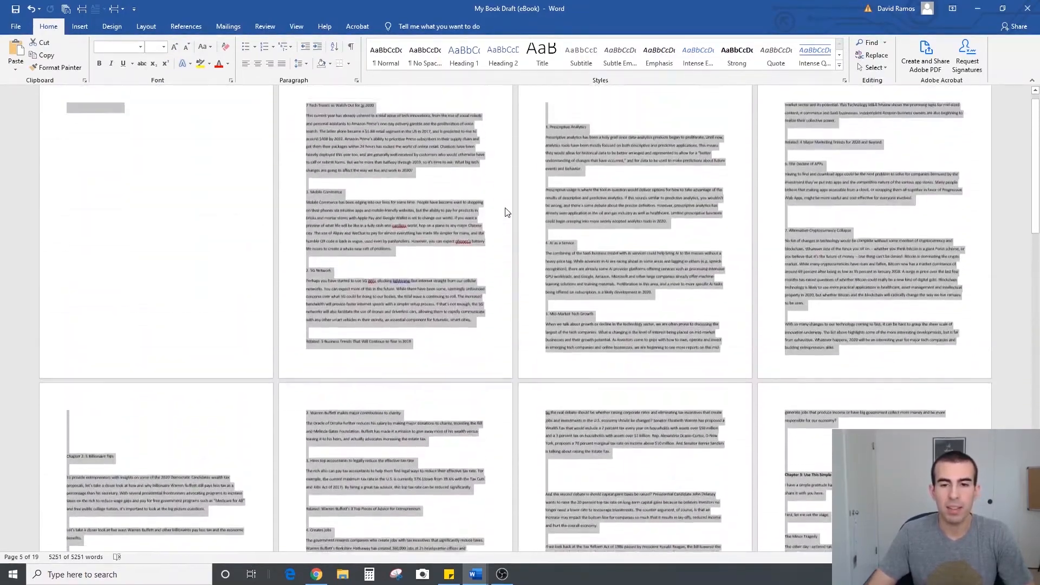
{"action": "scroll", "coordinate": [506, 212], "scroll_direction": "up", "scroll_amount": 1}
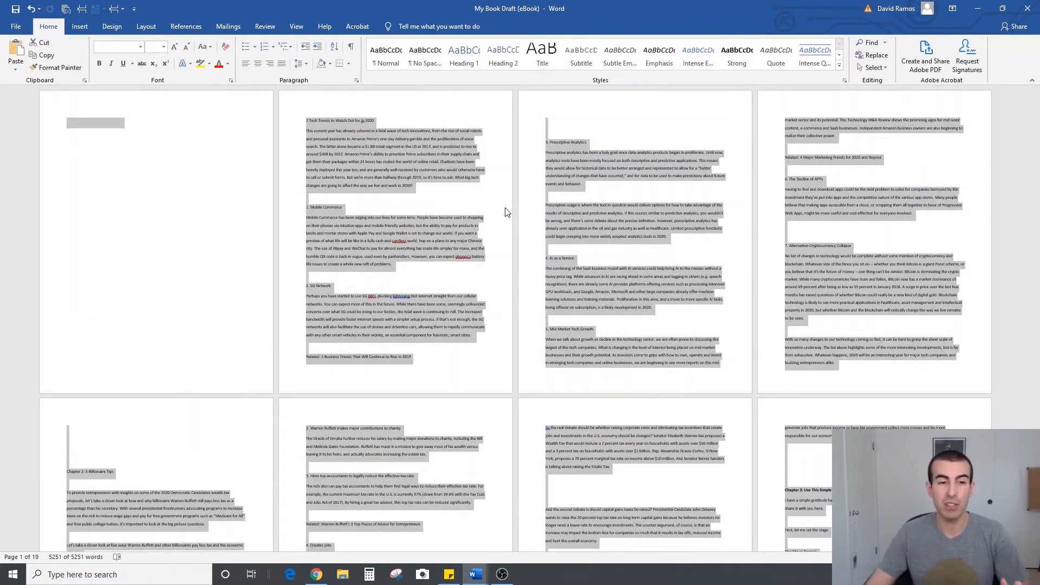
{"action": "left_click", "coordinate": [141, 46]}
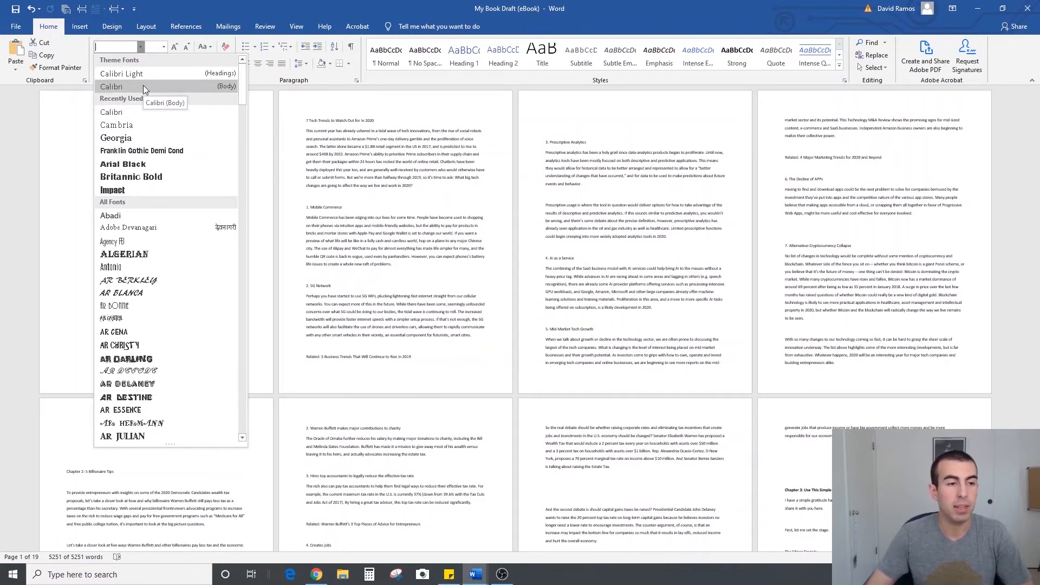
{"action": "left_click", "coordinate": [143, 86]}
{"action": "left_click", "coordinate": [164, 47]}
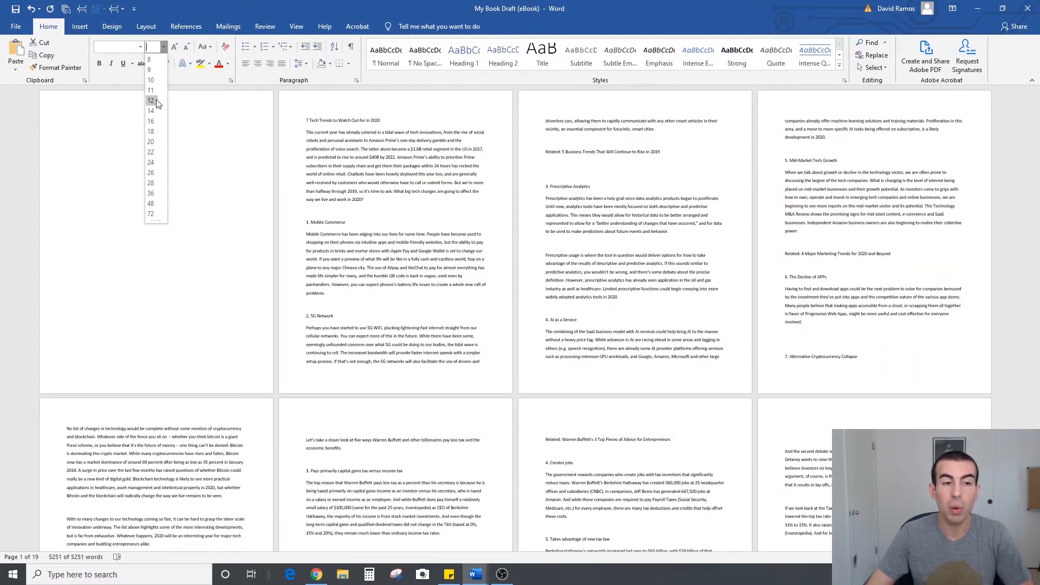
{"action": "left_click", "coordinate": [155, 102]}
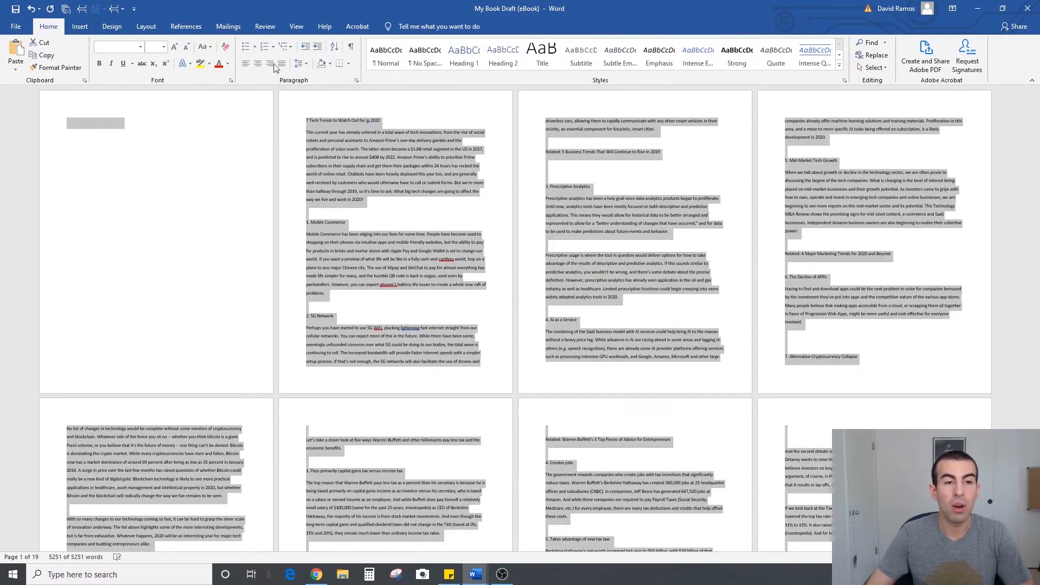
Set the whole document's line spacing to 1.0 and remove the space after paragraphs
{"action": "left_click", "coordinate": [307, 63]}
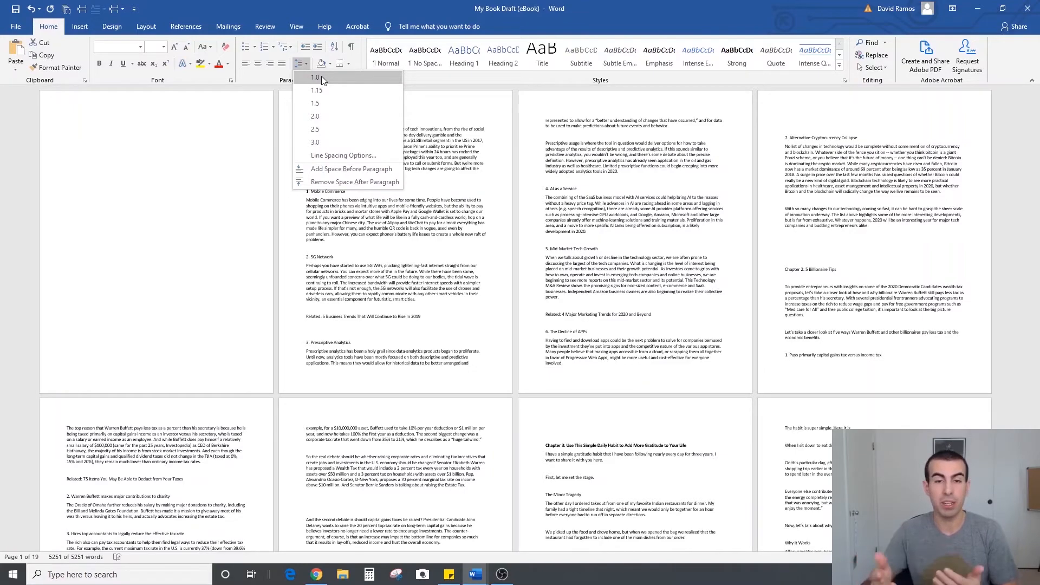
{"action": "left_click", "coordinate": [321, 76]}
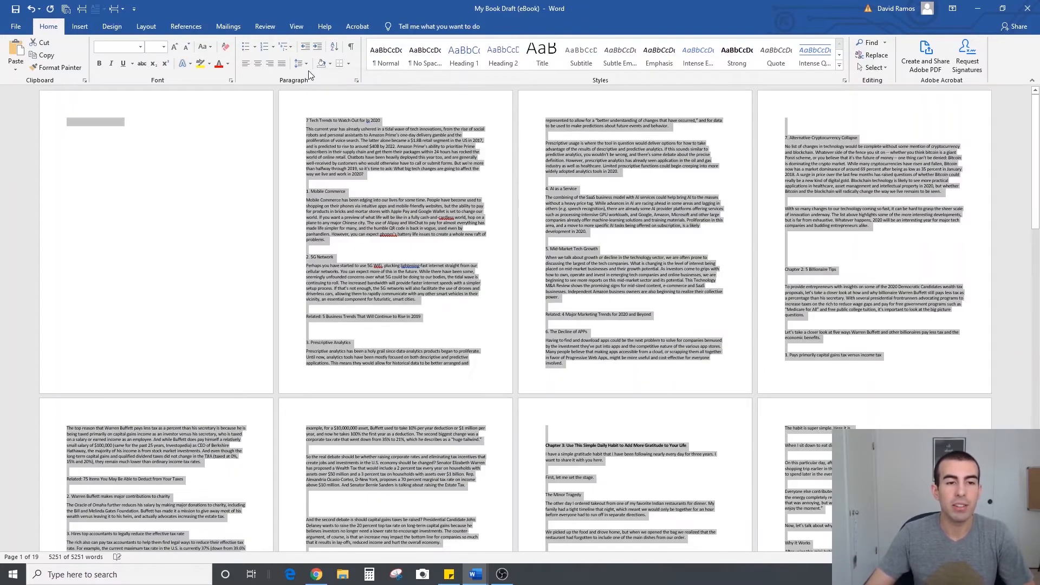
{"action": "left_click", "coordinate": [306, 64]}
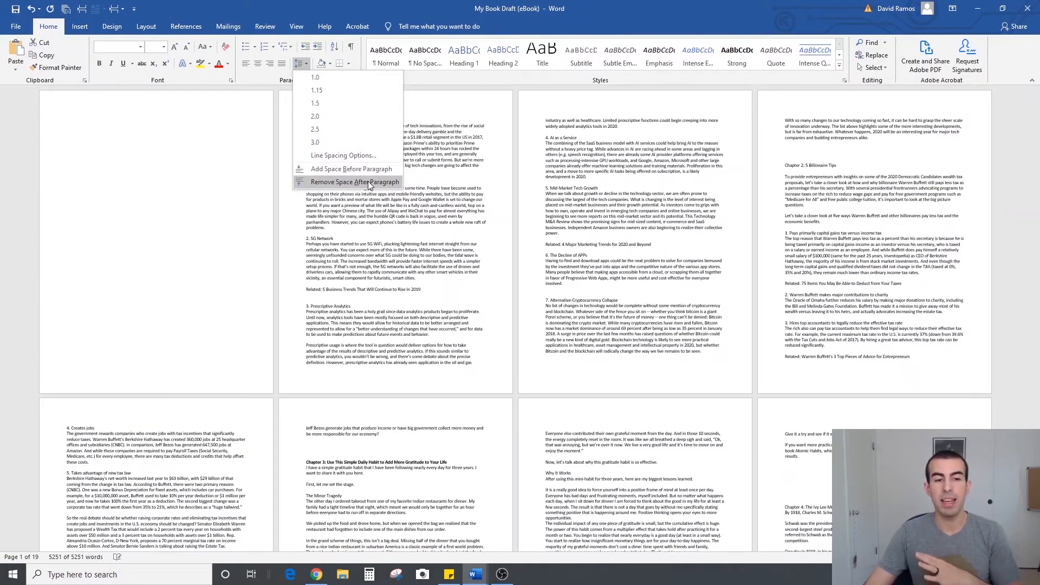
{"action": "left_click", "coordinate": [368, 182]}
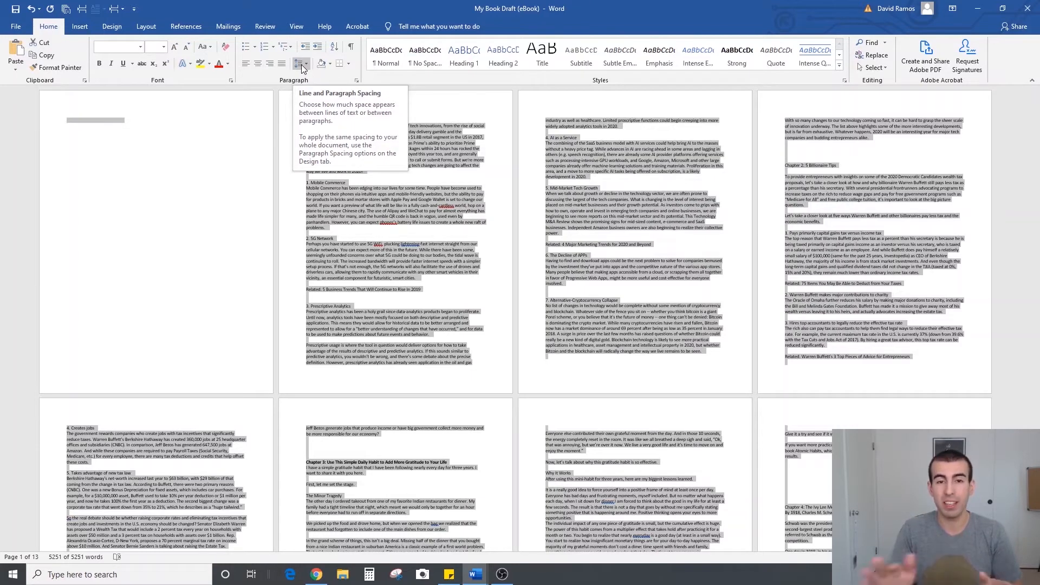
{"action": "left_click", "coordinate": [473, 233]}
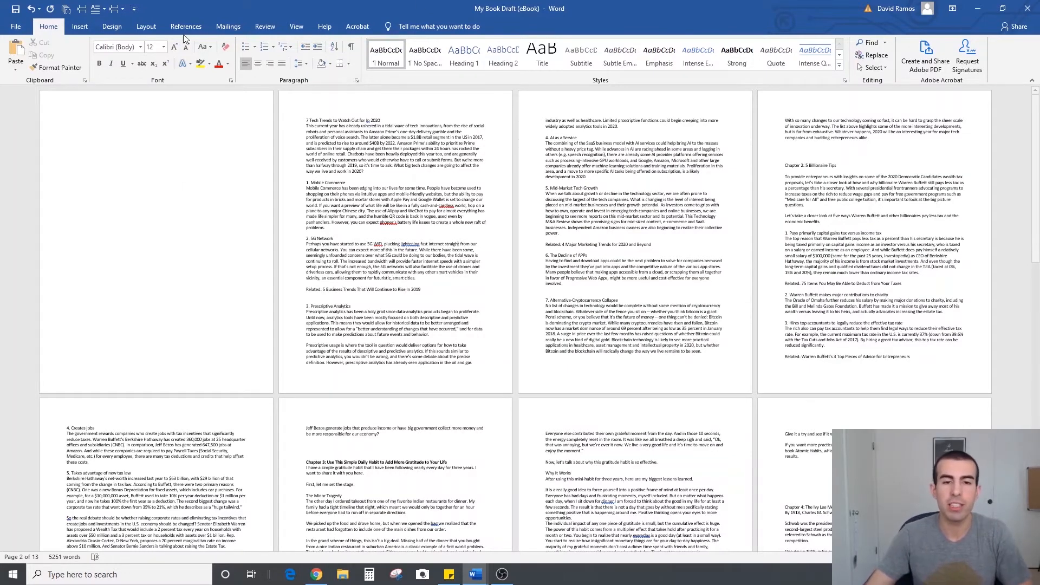
Show the paragraph marks and add three blank lines above the page break on the first page
{"action": "left_click", "coordinate": [352, 47]}
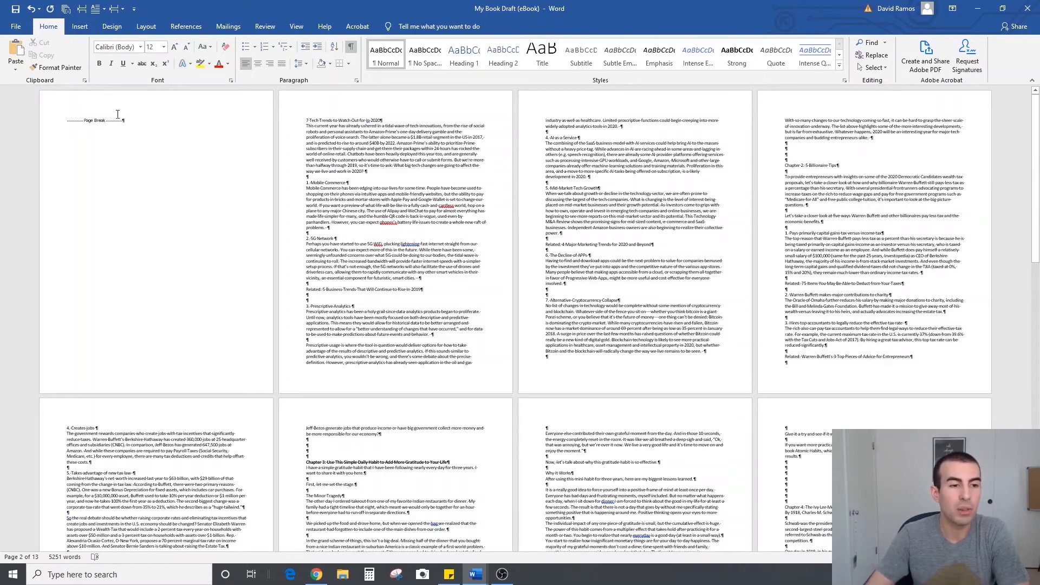
{"action": "left_click", "coordinate": [69, 120]}
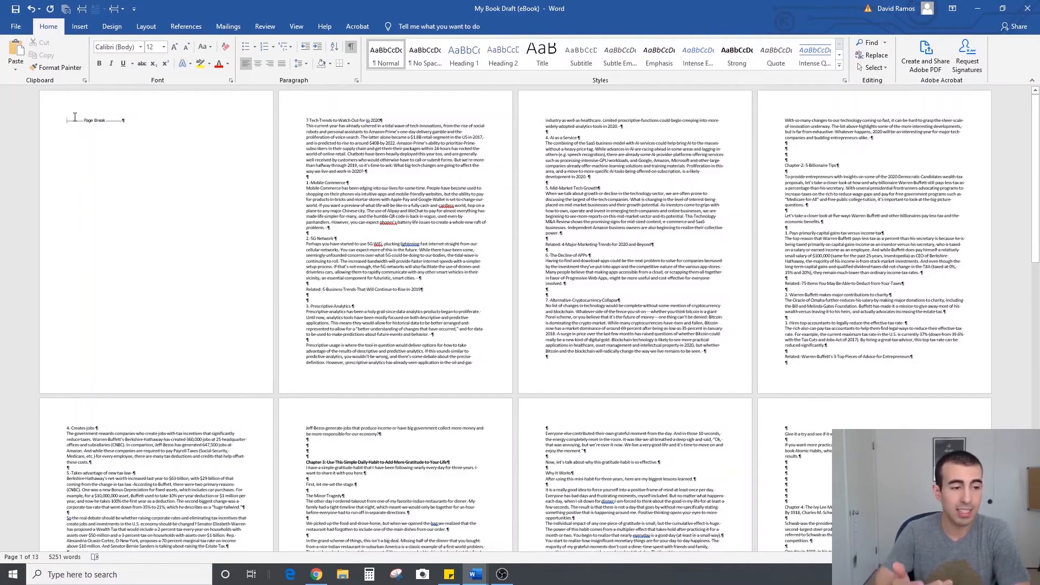
{"action": "key", "text": "Return"}
{"action": "key", "text": "Return"}
{"action": "key", "text": "Return"}
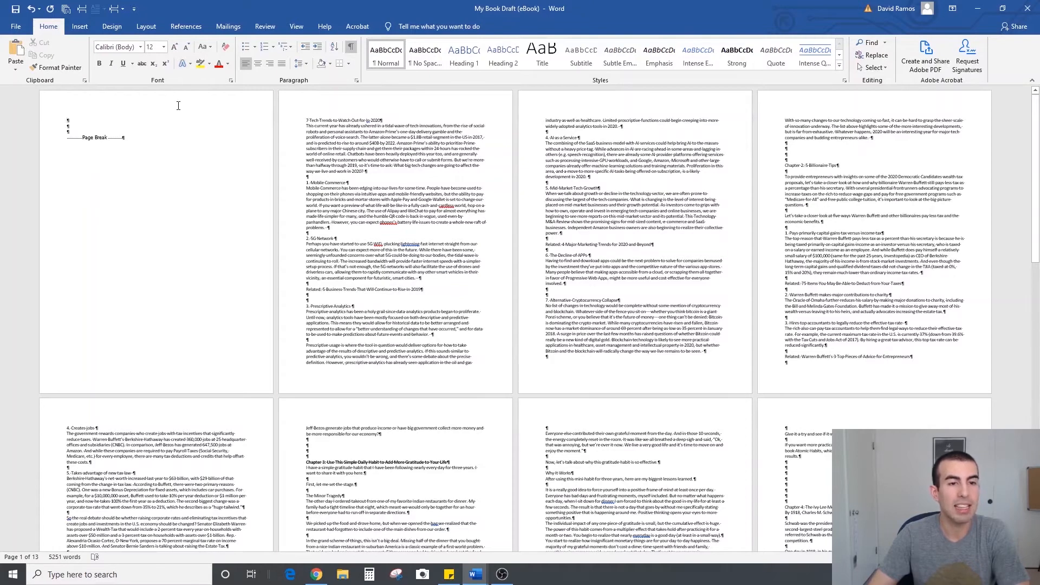
Insert another page break at the very start of the document and add two blank lines above it
{"action": "left_click", "coordinate": [80, 27]}
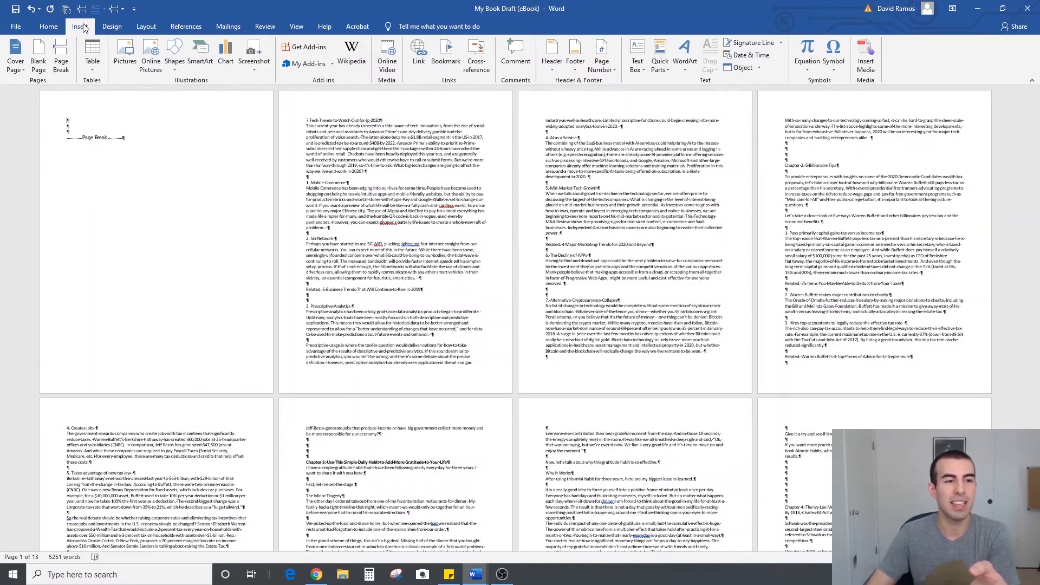
{"action": "left_click", "coordinate": [61, 65]}
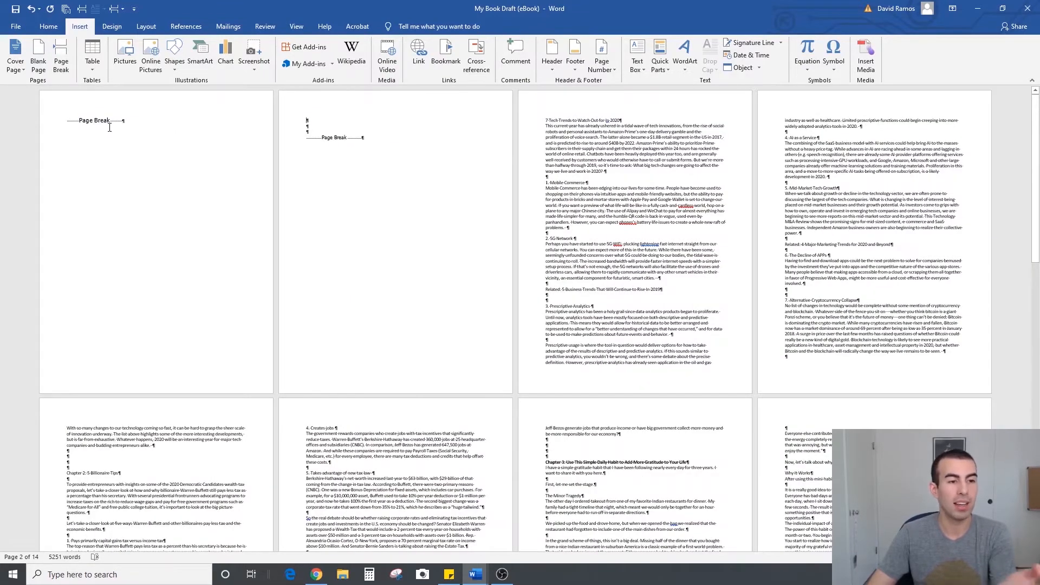
{"action": "right_click", "coordinate": [62, 65]}
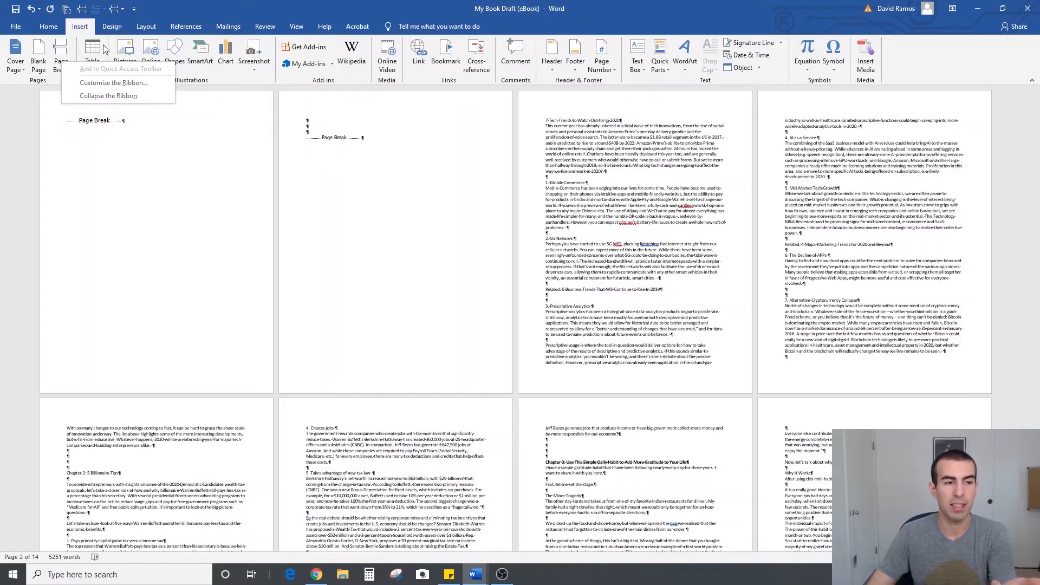
{"action": "left_click", "coordinate": [193, 142]}
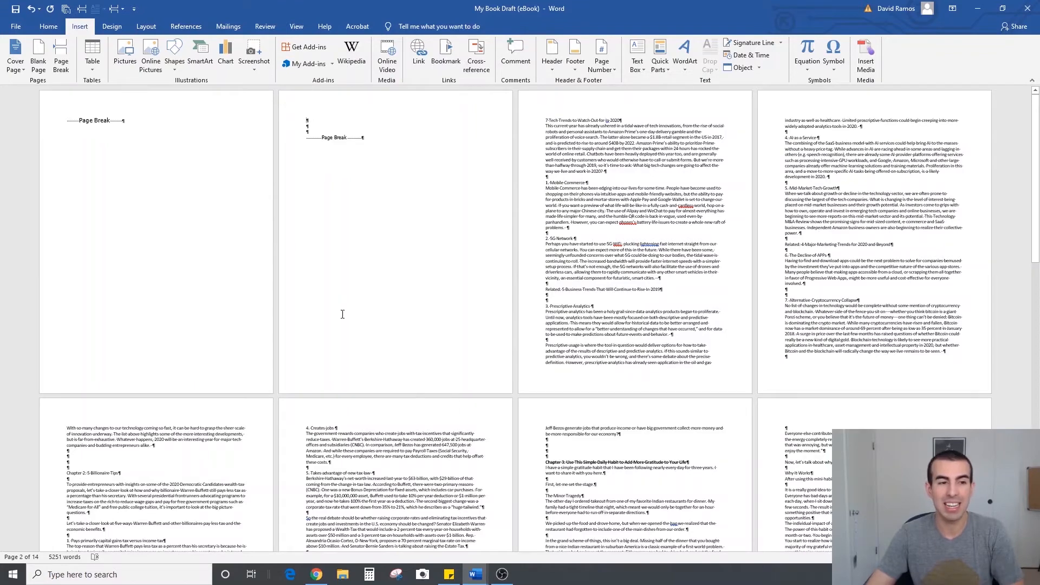
{"action": "key", "text": "Return"}
{"action": "key", "text": "Return"}
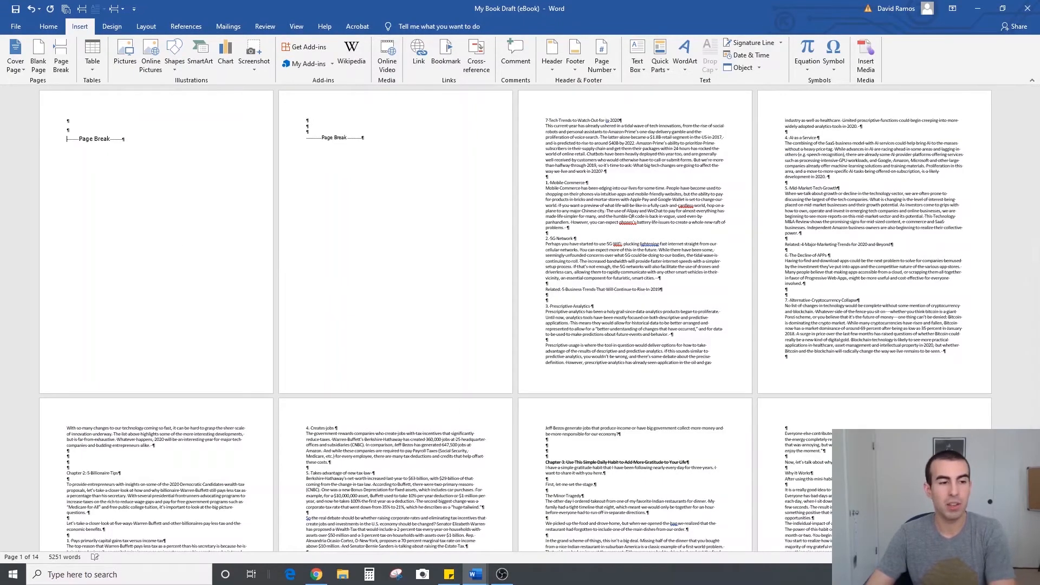
Insert another page break at the very start of the document and one in the blank lines above the Chapter 2 heading
{"action": "left_click", "coordinate": [82, 9]}
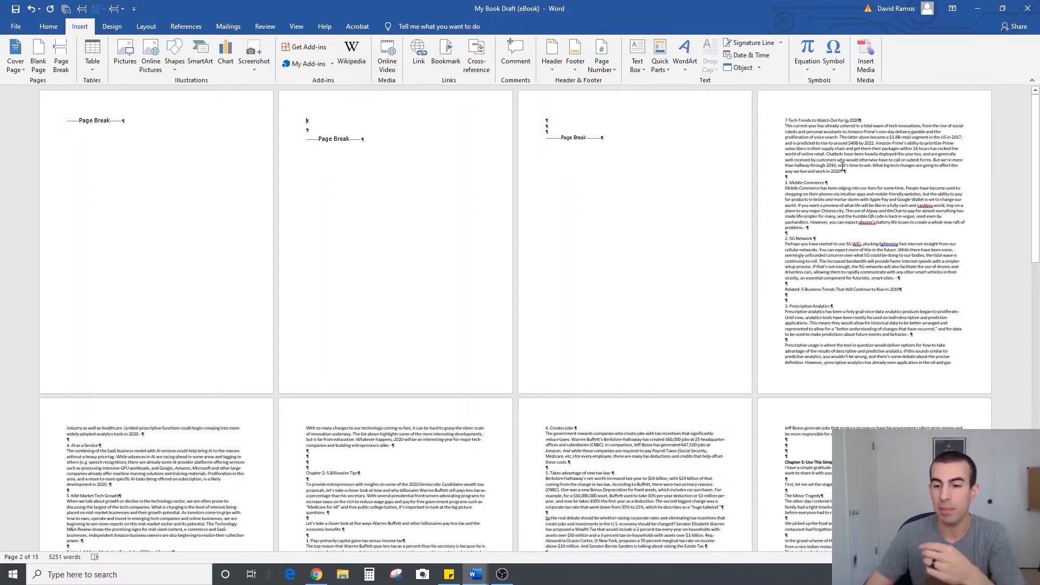
{"action": "scroll", "coordinate": [160, 321], "scroll_direction": "down", "scroll_amount": 5}
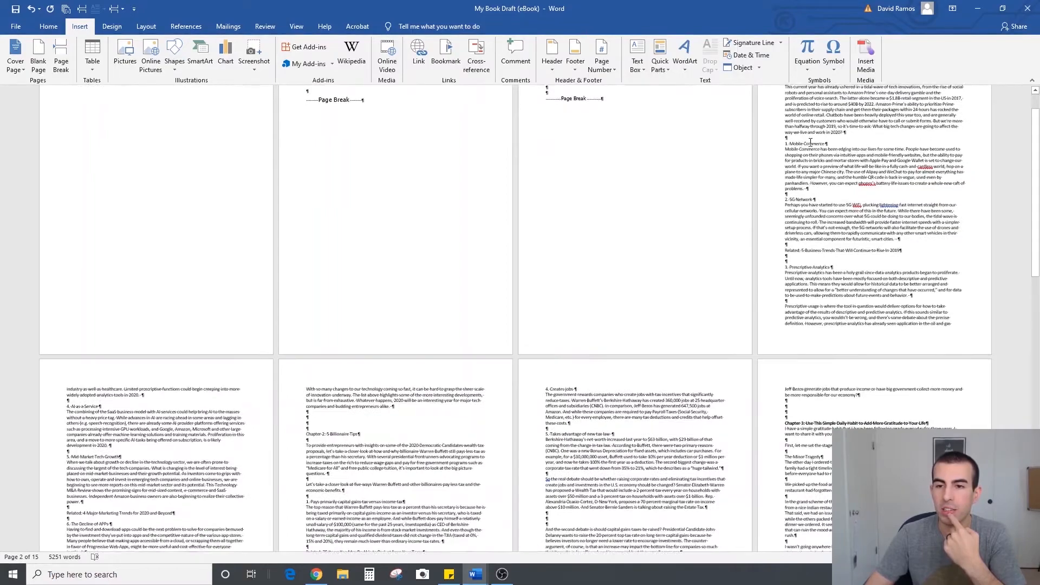
{"action": "scroll", "coordinate": [160, 322], "scroll_direction": "down", "scroll_amount": 1}
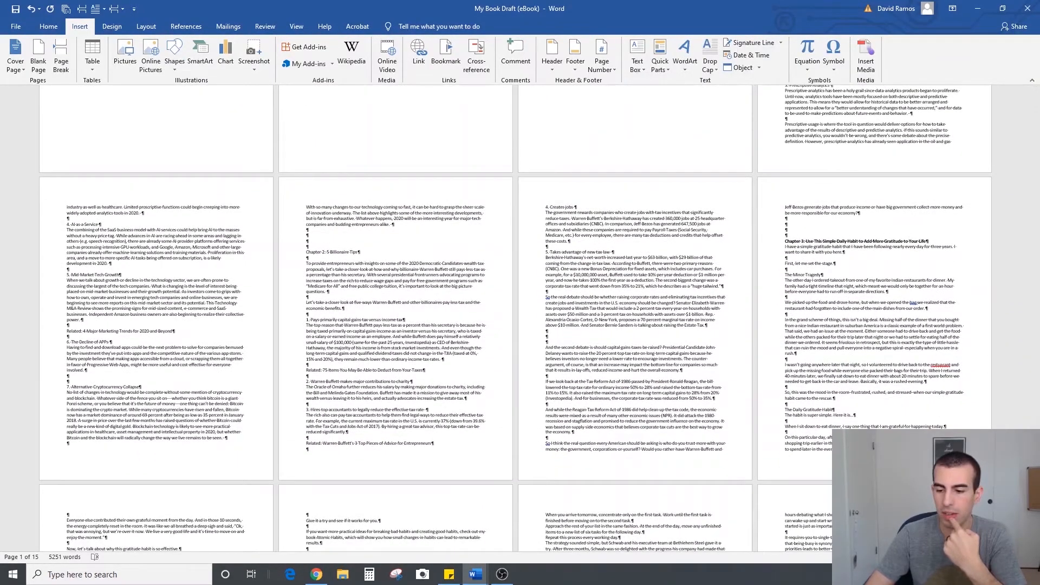
{"action": "scroll", "coordinate": [587, 254], "scroll_direction": "up", "scroll_amount": 4}
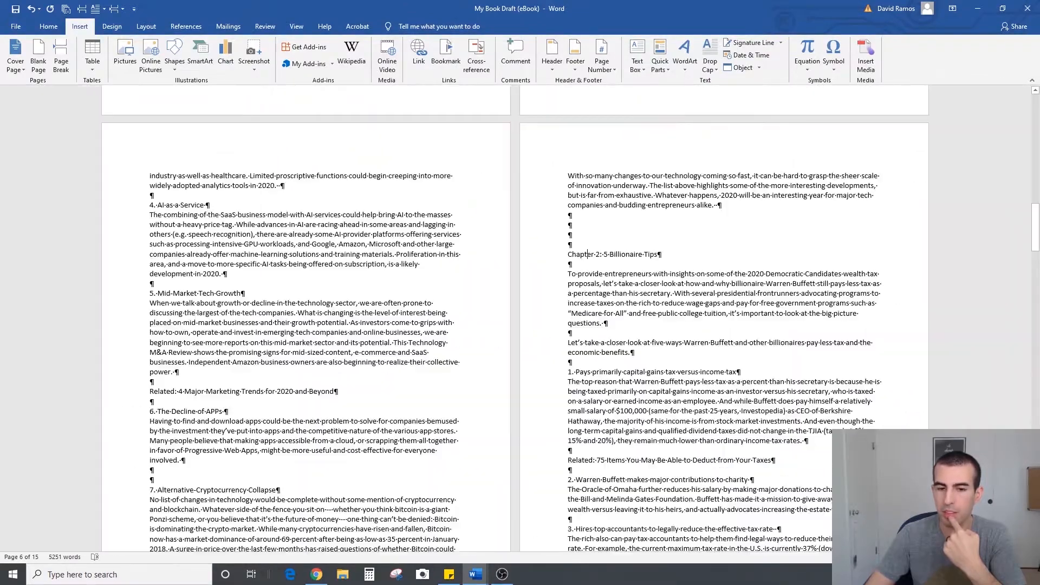
{"action": "left_click_drag", "start_coordinate": [686, 256], "coordinate": [511, 256]}
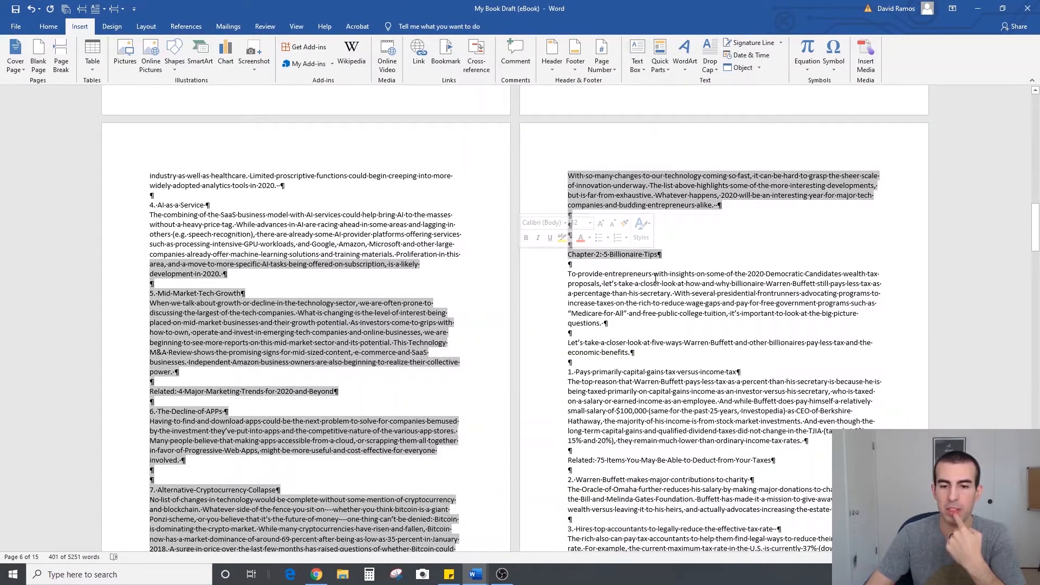
{"action": "left_click", "coordinate": [653, 274]}
{"action": "left_click", "coordinate": [578, 230]}
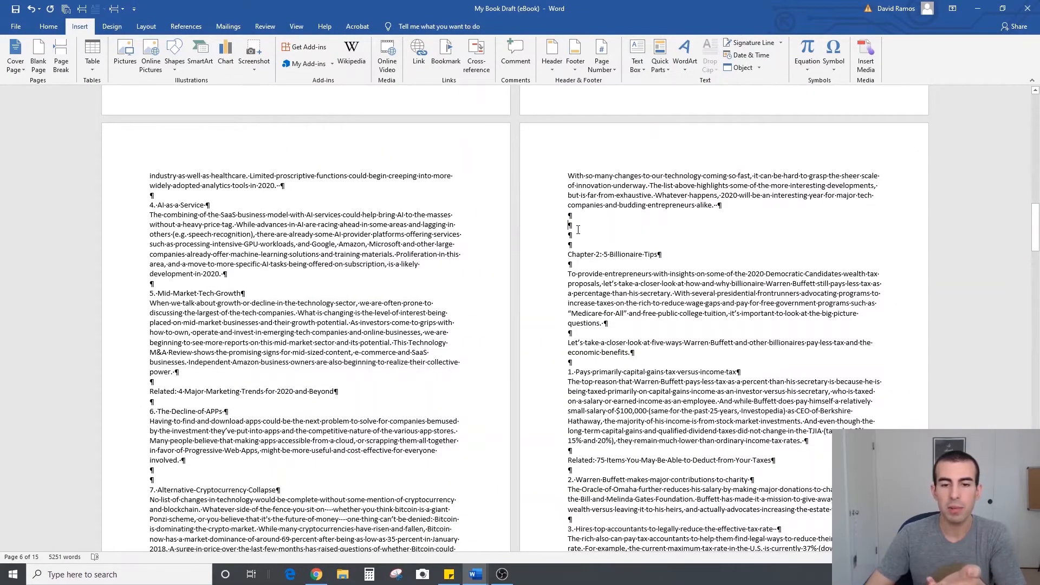
{"action": "left_click", "coordinate": [81, 8]}
Insert a page break in the blank lines between the end of Chapter 2 and the Chapter 3 heading
{"action": "scroll", "coordinate": [558, 265], "scroll_direction": "down", "scroll_amount": 6}
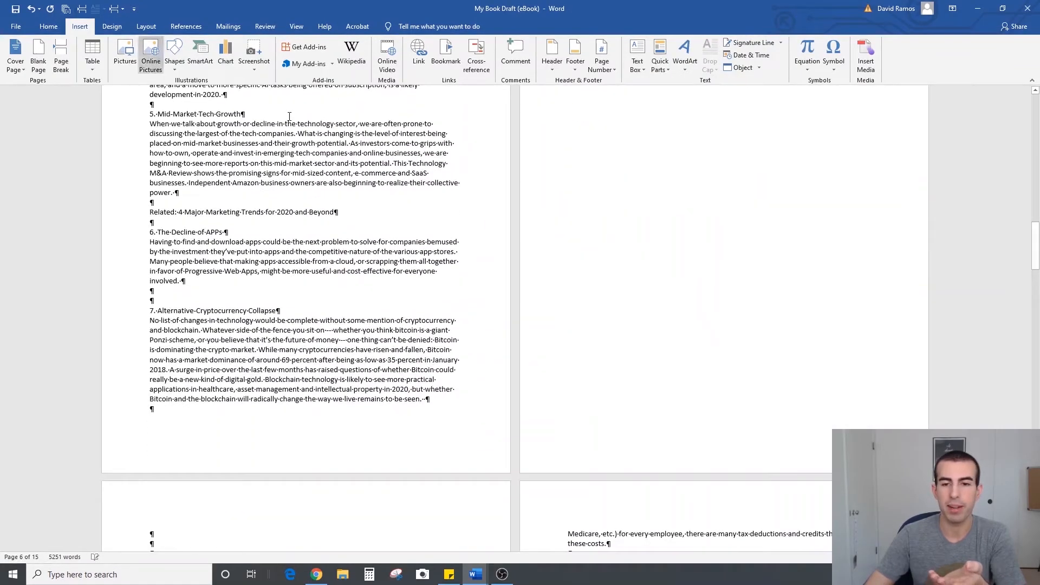
{"action": "scroll", "coordinate": [554, 277], "scroll_direction": "down", "scroll_amount": 10}
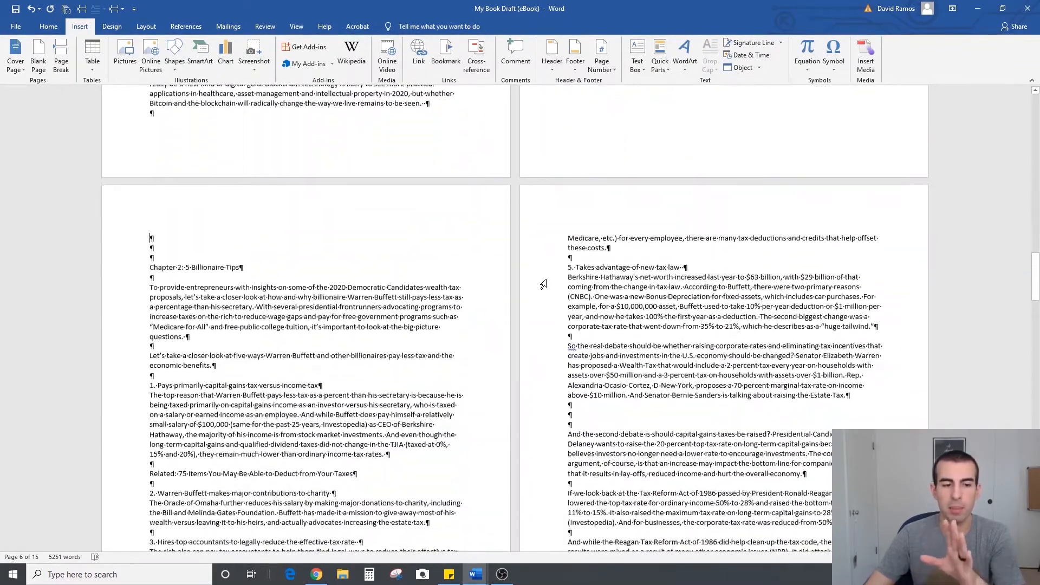
{"action": "scroll", "coordinate": [536, 299], "scroll_direction": "down", "scroll_amount": 4}
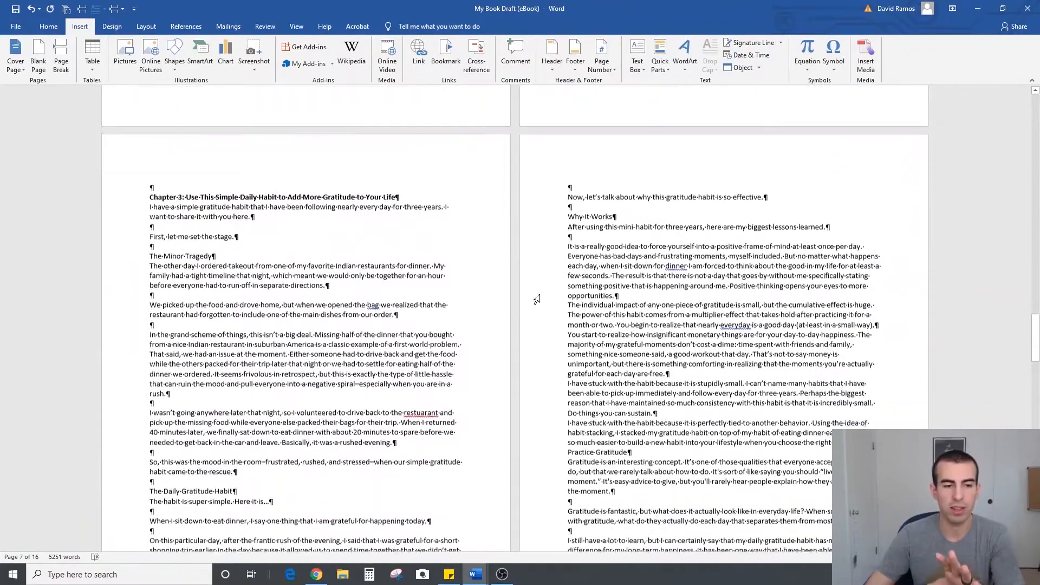
{"action": "scroll", "coordinate": [536, 298], "scroll_direction": "up", "scroll_amount": 7}
{"action": "left_click_drag", "start_coordinate": [151, 399], "coordinate": [281, 409]}
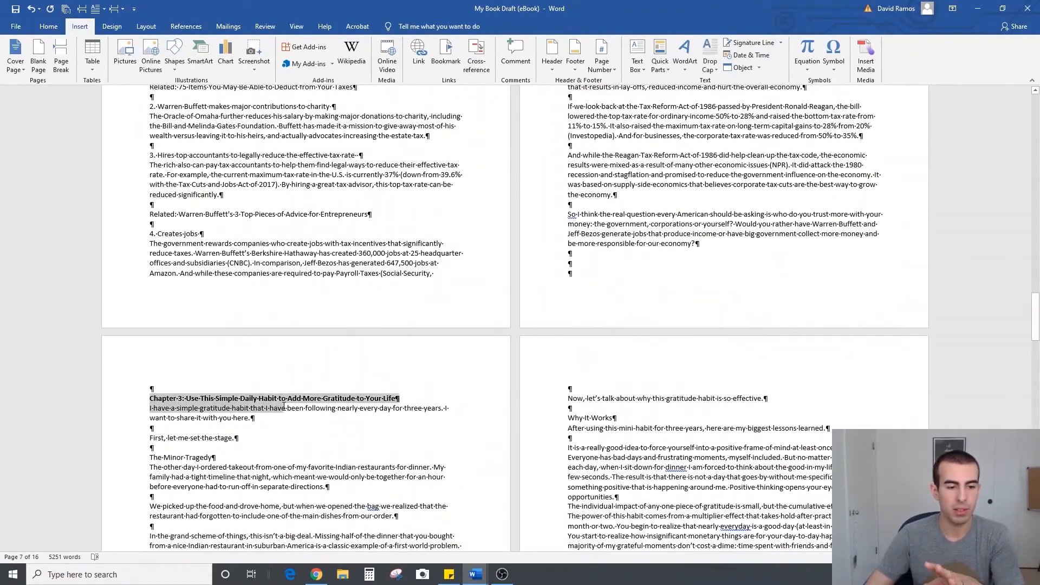
{"action": "left_click", "coordinate": [594, 265]}
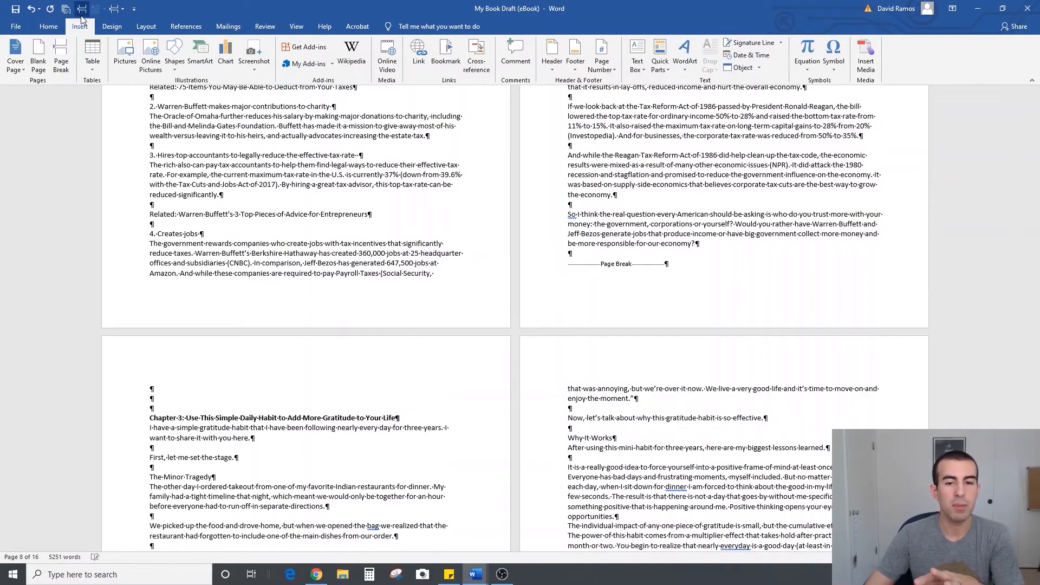
Insert a page break above the Chapter 4 heading and remove two surplus blank lines after the break
{"action": "scroll", "coordinate": [156, 274], "scroll_direction": "down", "scroll_amount": 10}
{"action": "left_click", "coordinate": [156, 274]}
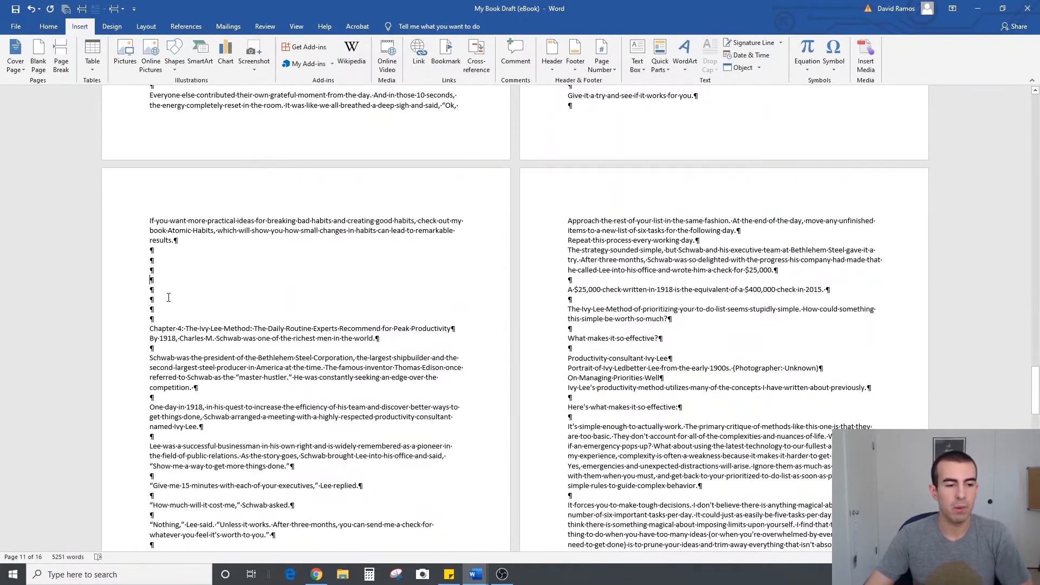
{"action": "left_click", "coordinate": [61, 55]}
{"action": "key", "text": "Delete"}
{"action": "key", "text": "Delete"}
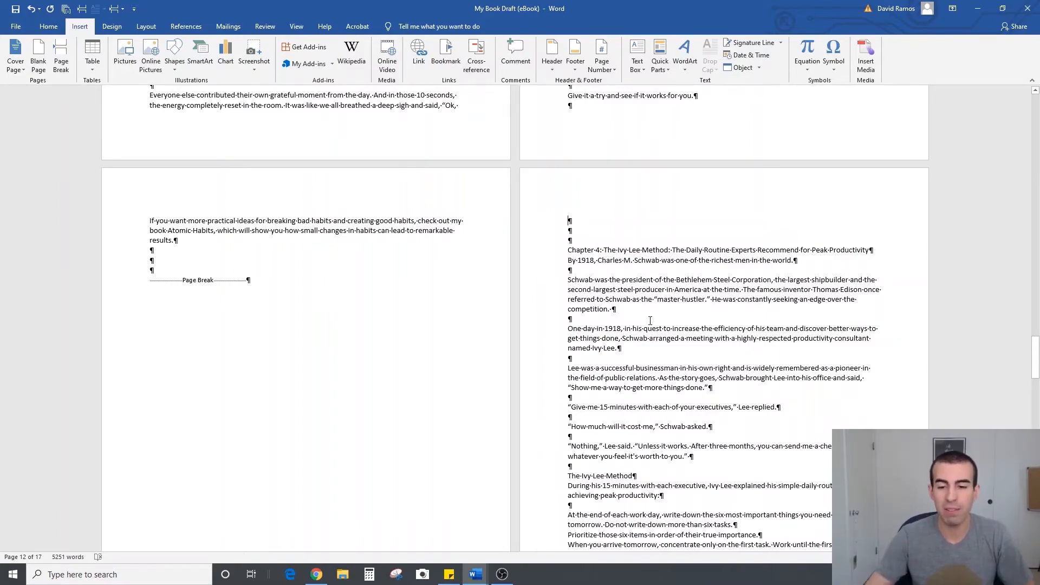
Insert a page break in the blank lines above the Chapter 5 heading
{"action": "scroll", "coordinate": [541, 325], "scroll_direction": "down", "scroll_amount": 15}
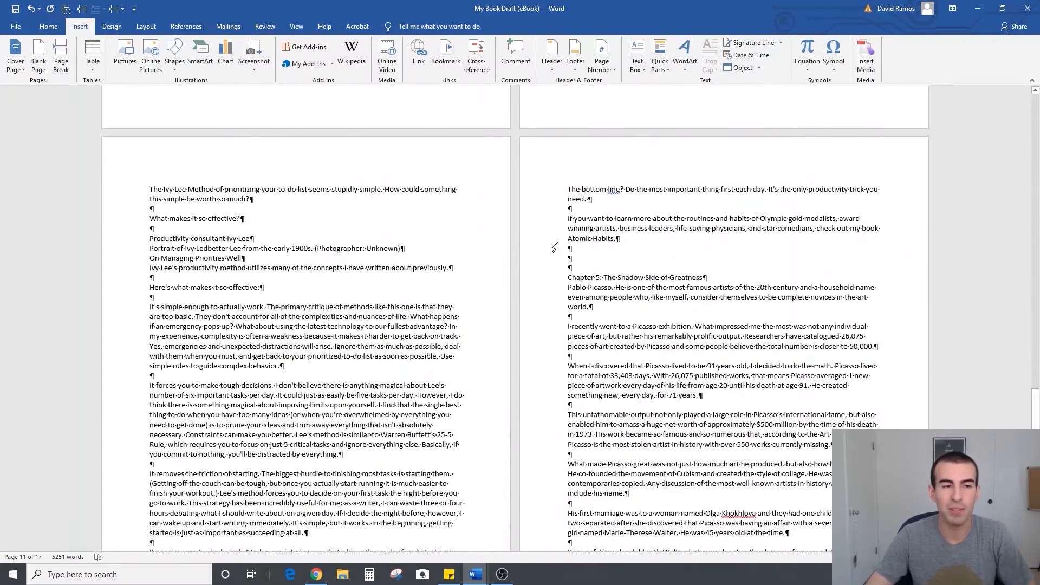
{"action": "left_click", "coordinate": [81, 9]}
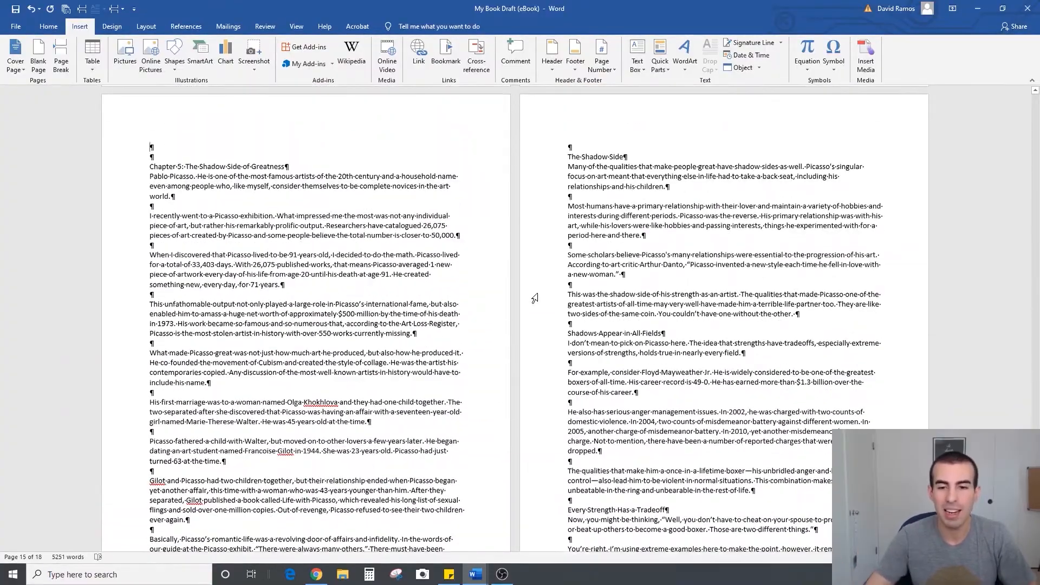
Add three blank lines after the last paragraph of Chapter 5 and insert a page break at the third one
{"action": "scroll", "coordinate": [399, 239], "scroll_direction": "down", "scroll_amount": 5}
{"action": "scroll", "coordinate": [398, 239], "scroll_direction": "down", "scroll_amount": 8}
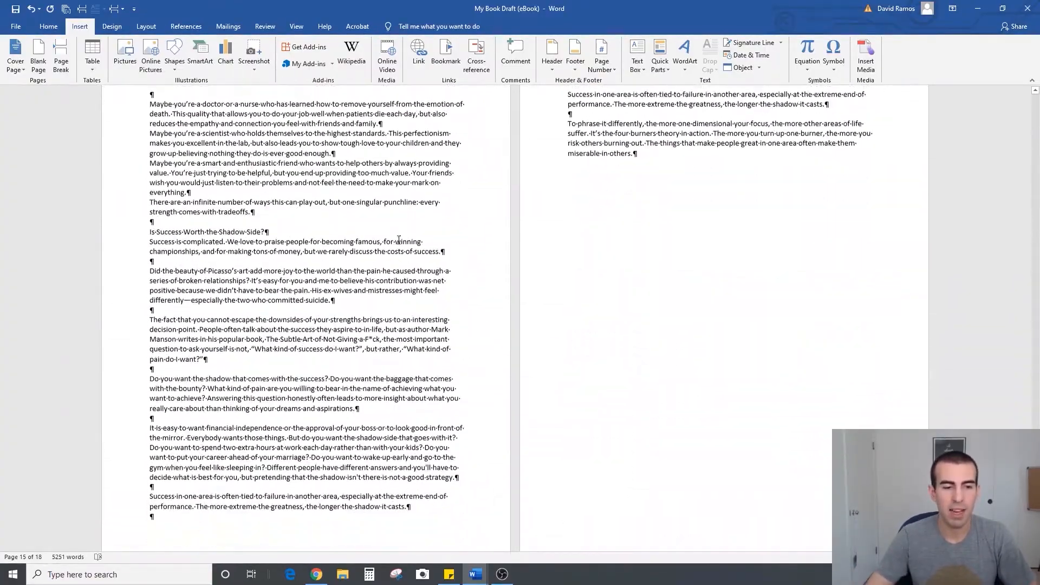
{"action": "scroll", "coordinate": [731, 286], "scroll_direction": "up", "scroll_amount": 5}
{"action": "left_click", "coordinate": [732, 286]}
{"action": "key", "text": "Return"}
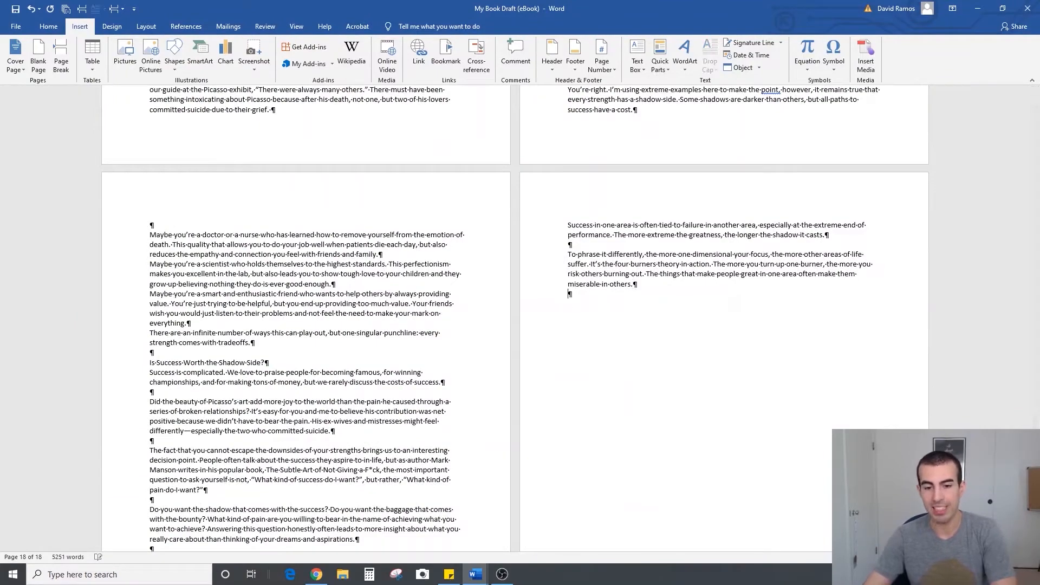
{"action": "left_click", "coordinate": [82, 8]}
Add two blank lines on the new last page and insert another page break below them
{"action": "key", "text": "Return"}
{"action": "key", "text": "Return"}
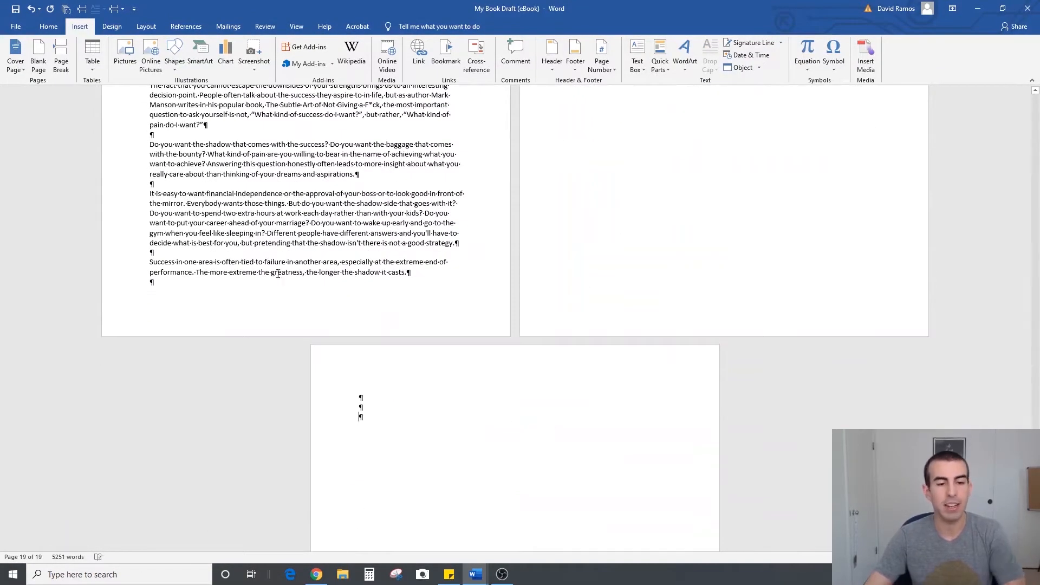
{"action": "left_click", "coordinate": [61, 50]}
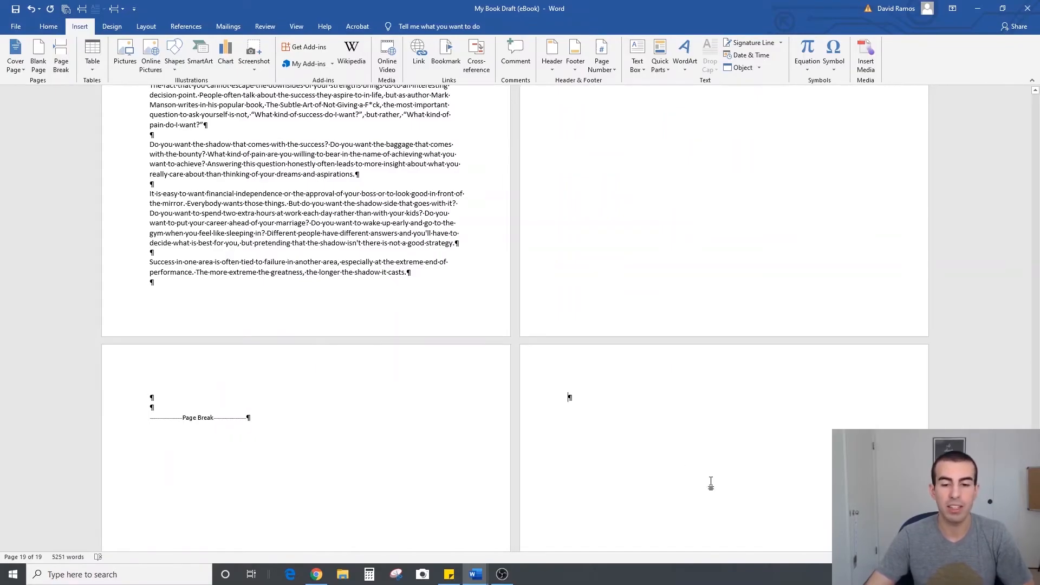
Add two blank lines above and two below the "7 Tech Trends to Watch Out for In 2020" title
{"action": "scroll", "coordinate": [711, 482], "scroll_direction": "up", "scroll_amount": 2}
{"action": "scroll", "coordinate": [711, 482], "scroll_direction": "up", "scroll_amount": 10}
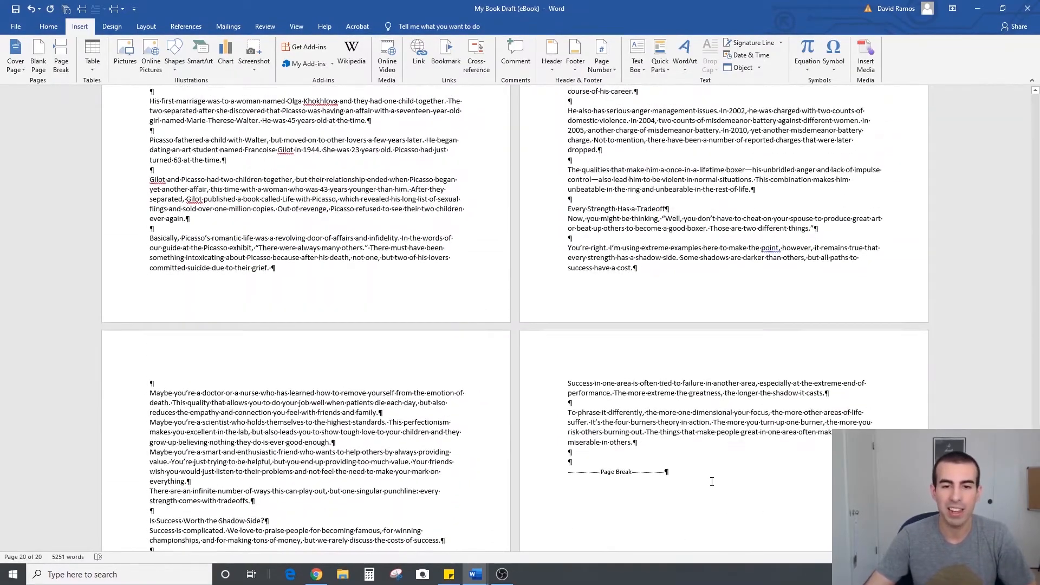
{"action": "scroll", "coordinate": [712, 481], "scroll_direction": "up", "scroll_amount": 15}
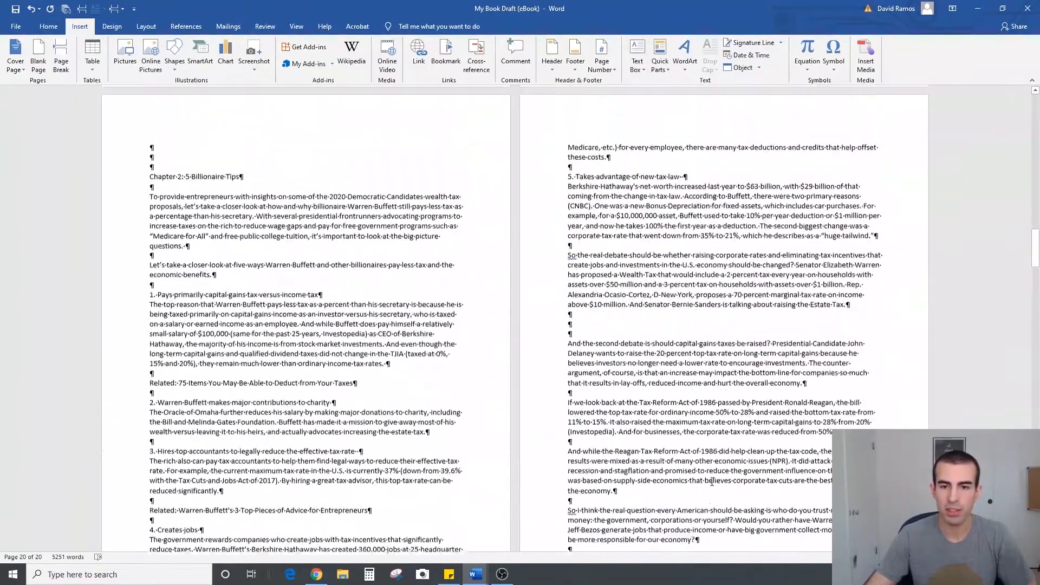
{"action": "scroll", "coordinate": [711, 481], "scroll_direction": "up", "scroll_amount": 15}
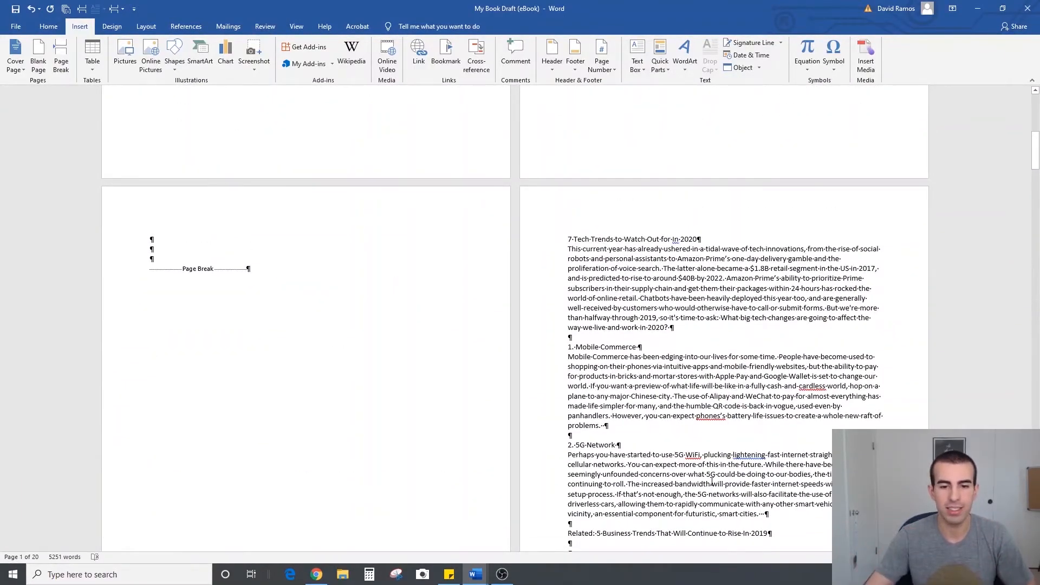
{"action": "scroll", "coordinate": [541, 311], "scroll_direction": "up", "scroll_amount": 2}
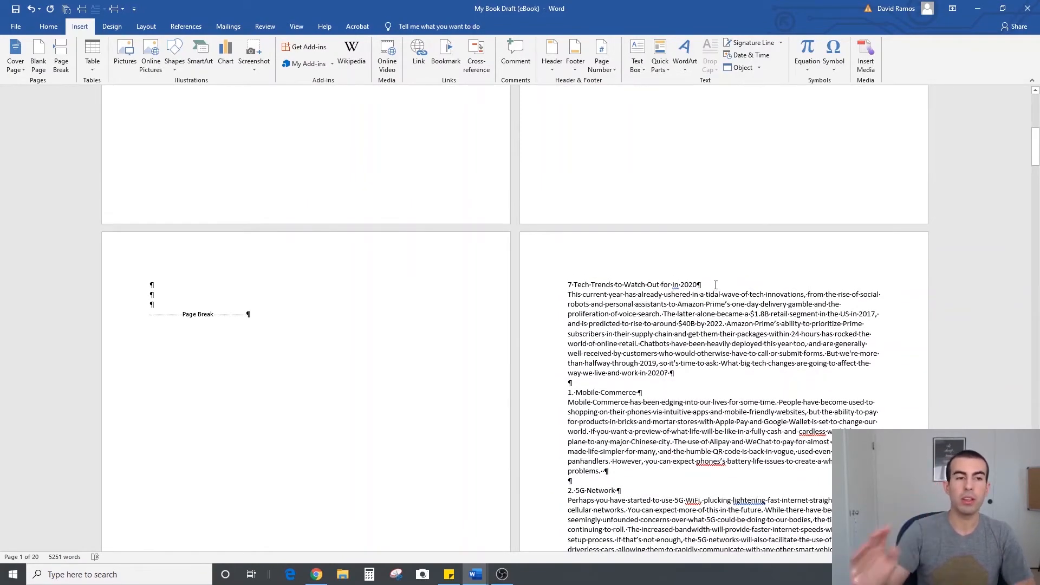
{"action": "left_click", "coordinate": [49, 27]}
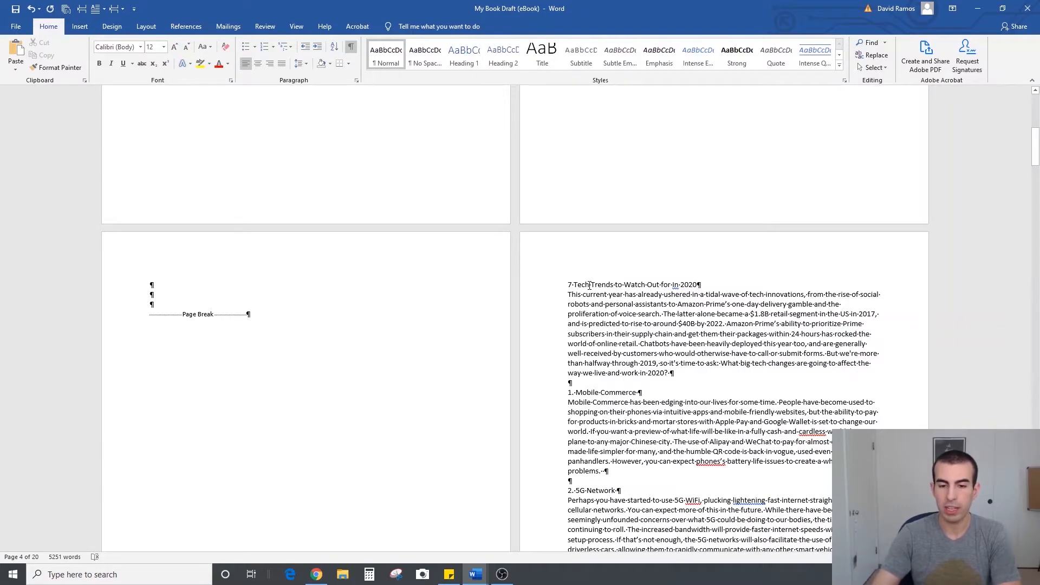
{"action": "key", "text": "Home"}
{"action": "key", "text": "Return"}
{"action": "key", "text": "Return"}
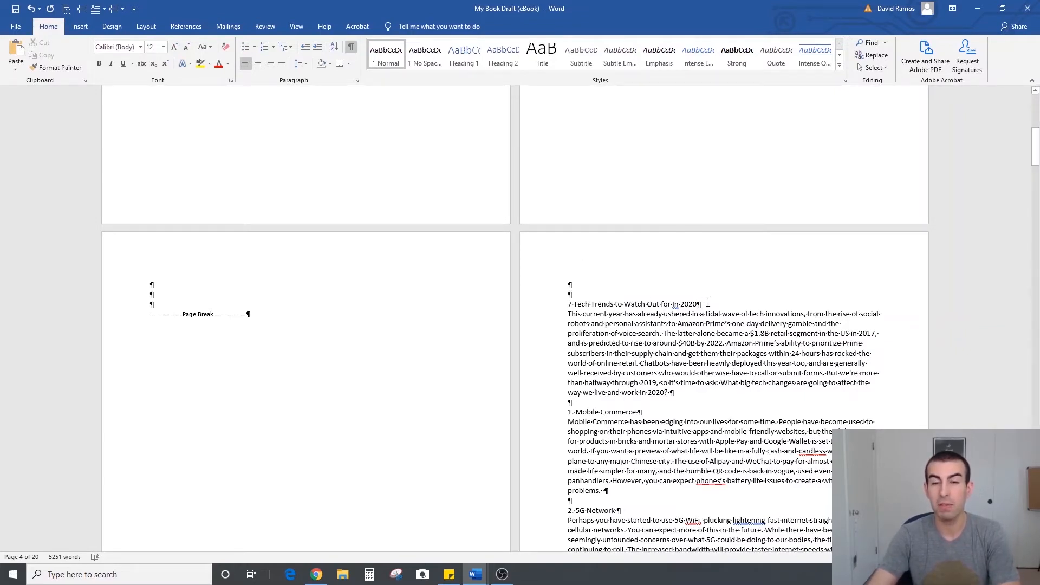
{"action": "key", "text": "Return"}
{"action": "key", "text": "Return"}
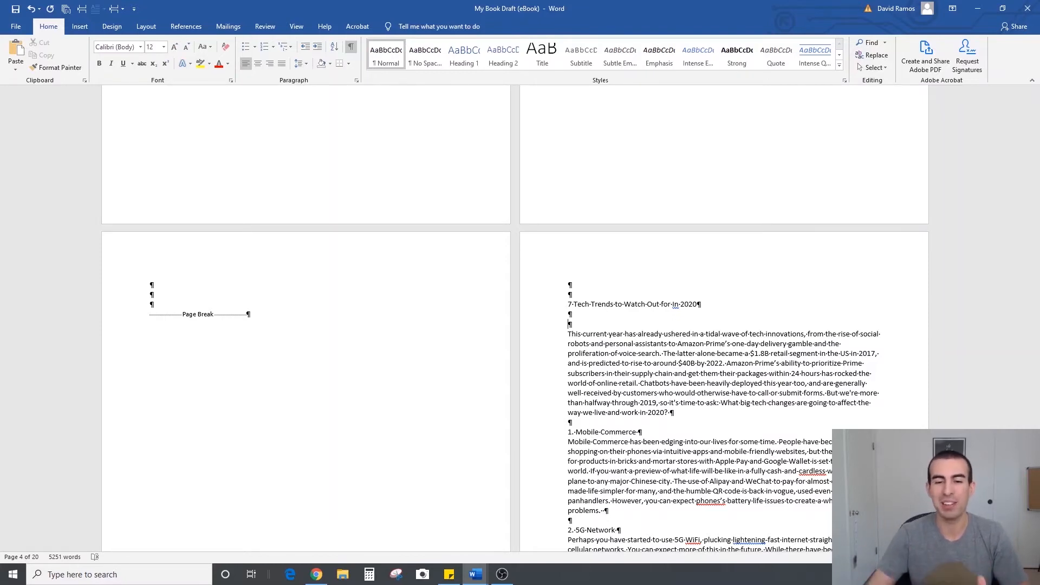
Put "Chapter 1:" in front of the "7 Tech Trends to Watch Out for In 2020" title
{"action": "left_click_drag", "start_coordinate": [703, 302], "coordinate": [568, 304]}
{"action": "left_click", "coordinate": [569, 304]}
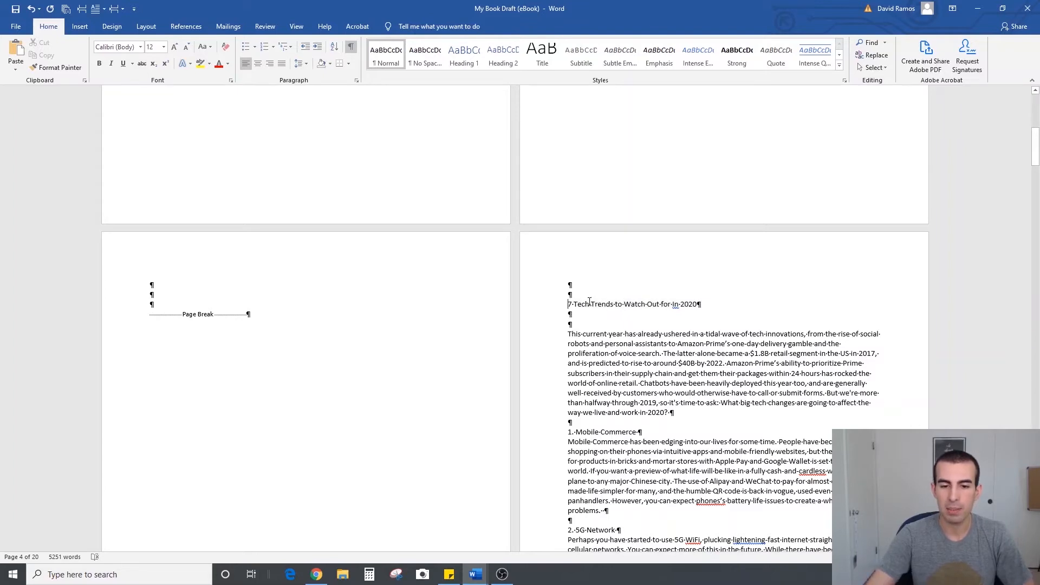
{"action": "type", "text": "Chapter 1:"}
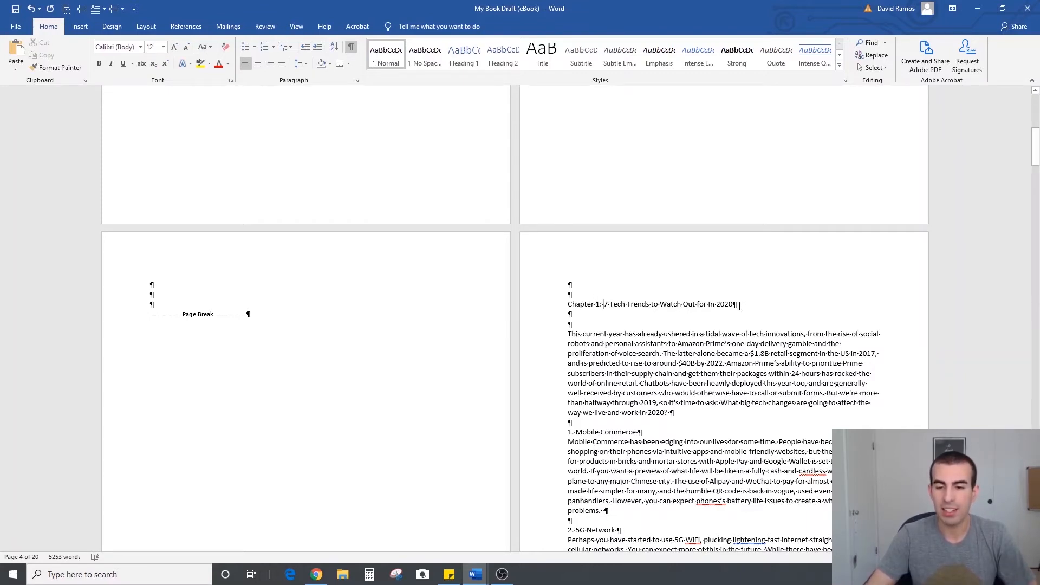
Apply the Heading 1 style to the full Chapter 1 title line
{"action": "left_click_drag", "start_coordinate": [741, 304], "coordinate": [567, 304]}
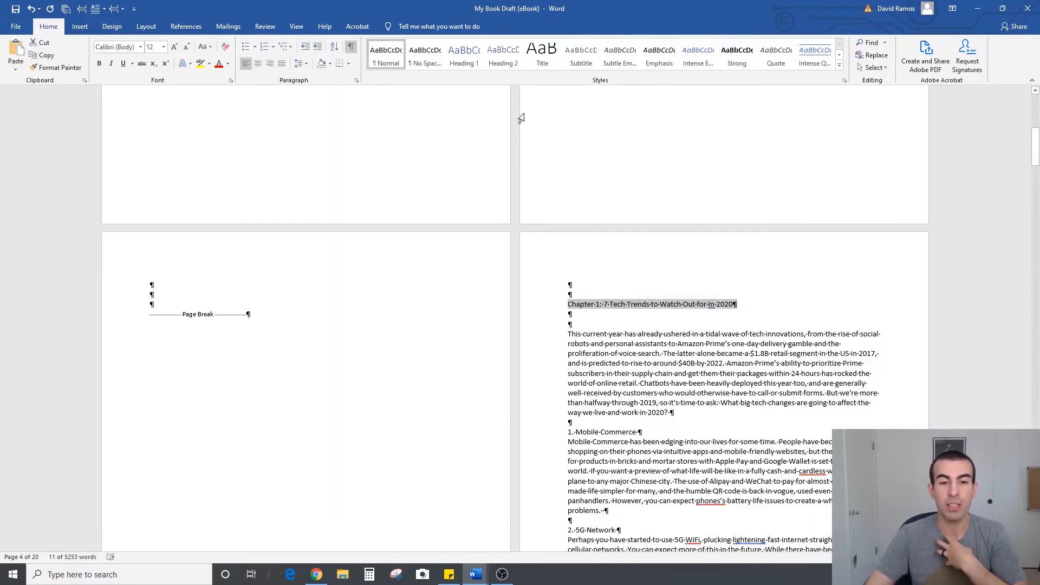
{"action": "left_click", "coordinate": [470, 64]}
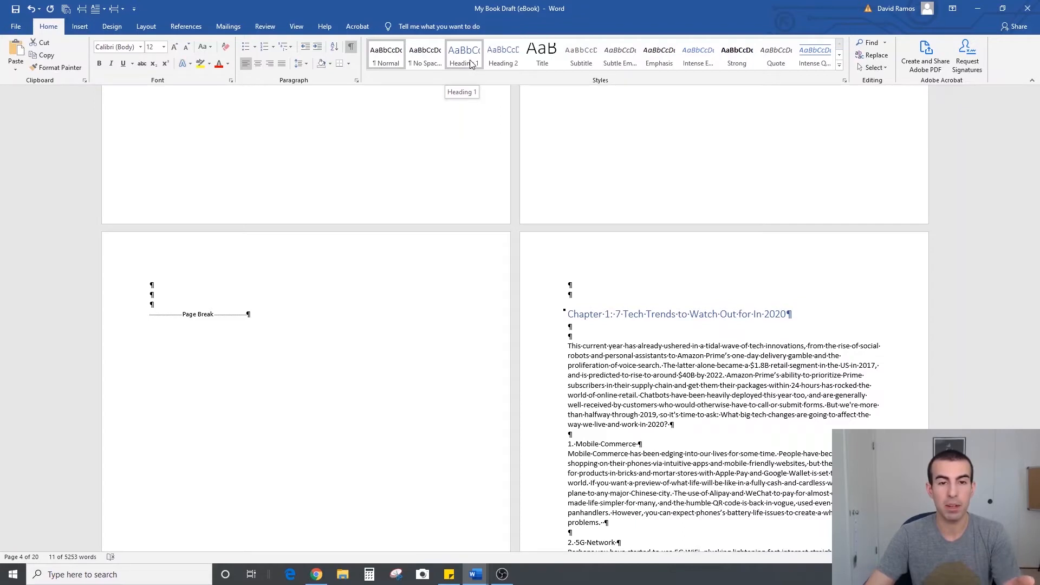
{"action": "triple_click", "coordinate": [767, 315]}
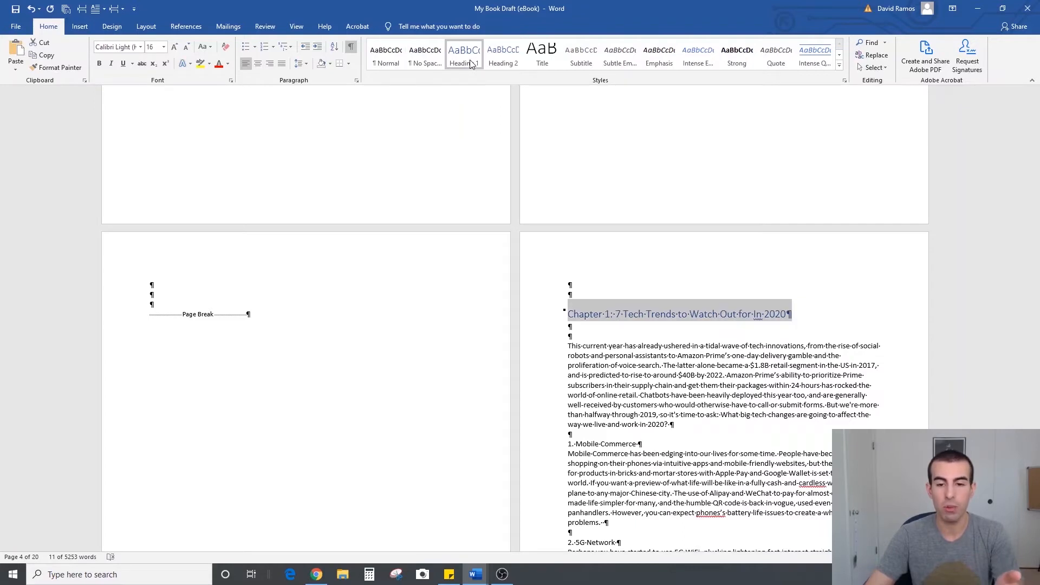
{"action": "left_click", "coordinate": [790, 317]}
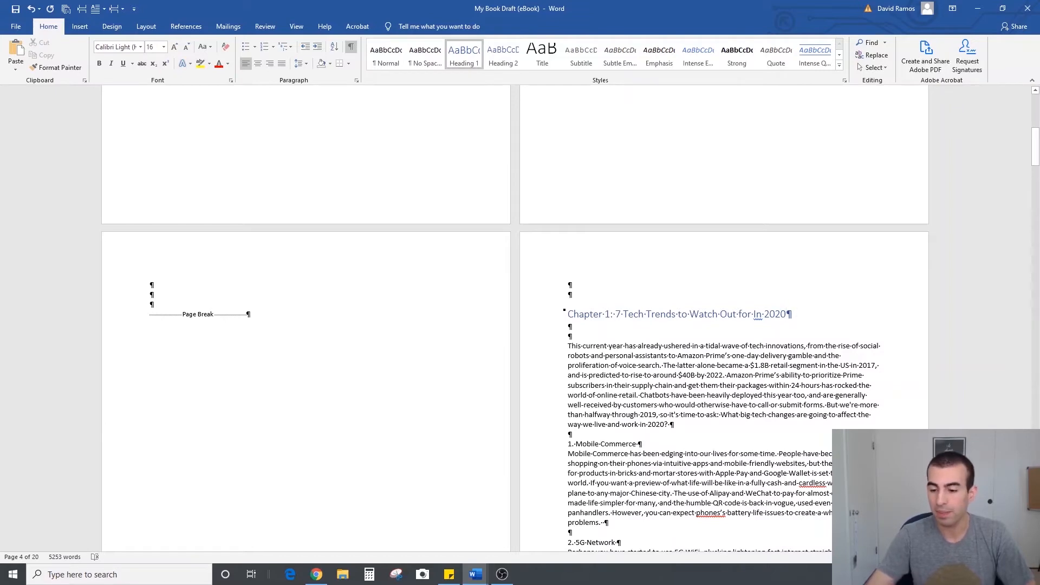
Open the Heading 1 style for modification from the Chapter 1 title and set its font color to Automatic
{"action": "scroll", "coordinate": [619, 260], "scroll_direction": "up", "scroll_amount": 3, "text": "ctrl"}
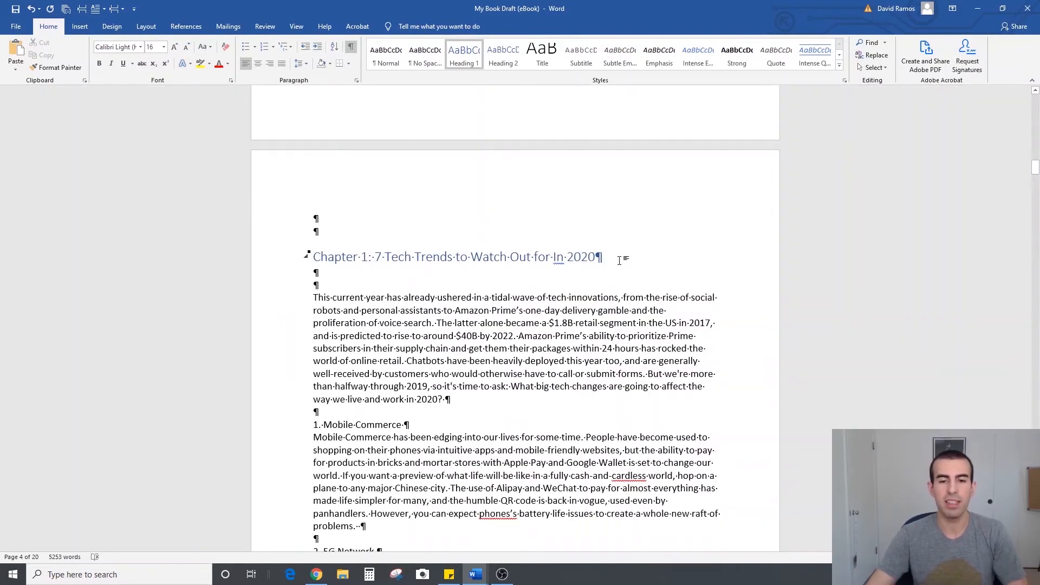
{"action": "left_click_drag", "start_coordinate": [618, 256], "coordinate": [306, 256]}
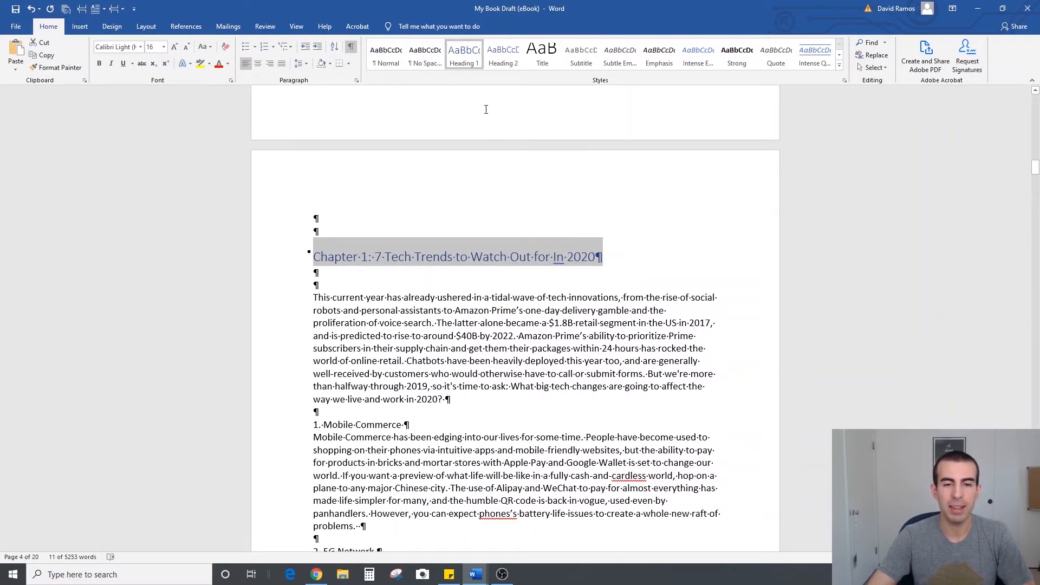
{"action": "right_click", "coordinate": [465, 61]}
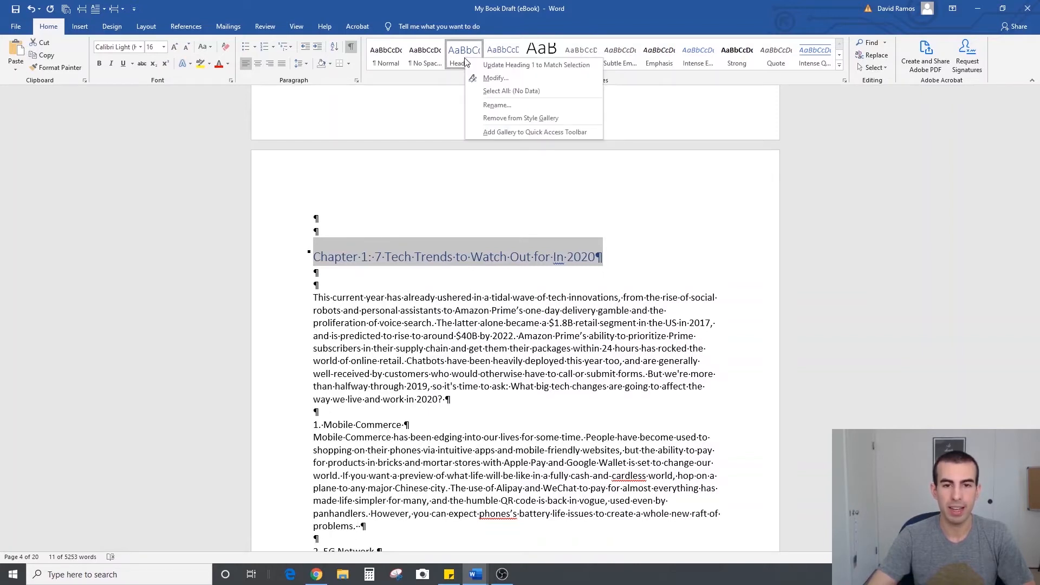
{"action": "left_click", "coordinate": [505, 79]}
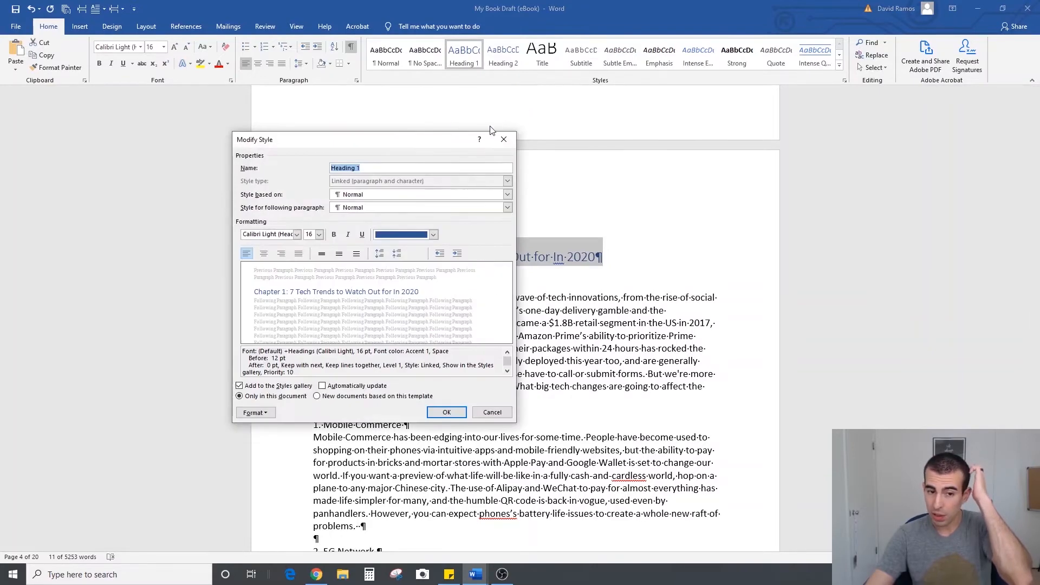
{"action": "left_click_drag", "start_coordinate": [402, 142], "coordinate": [910, 168]}
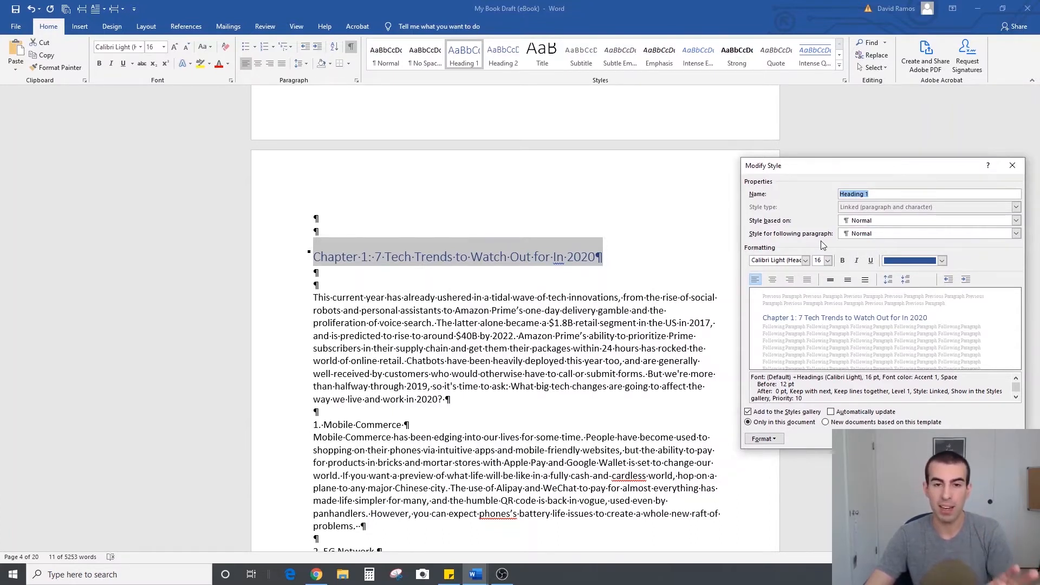
{"action": "left_click", "coordinate": [943, 261]}
{"action": "left_click", "coordinate": [934, 275]}
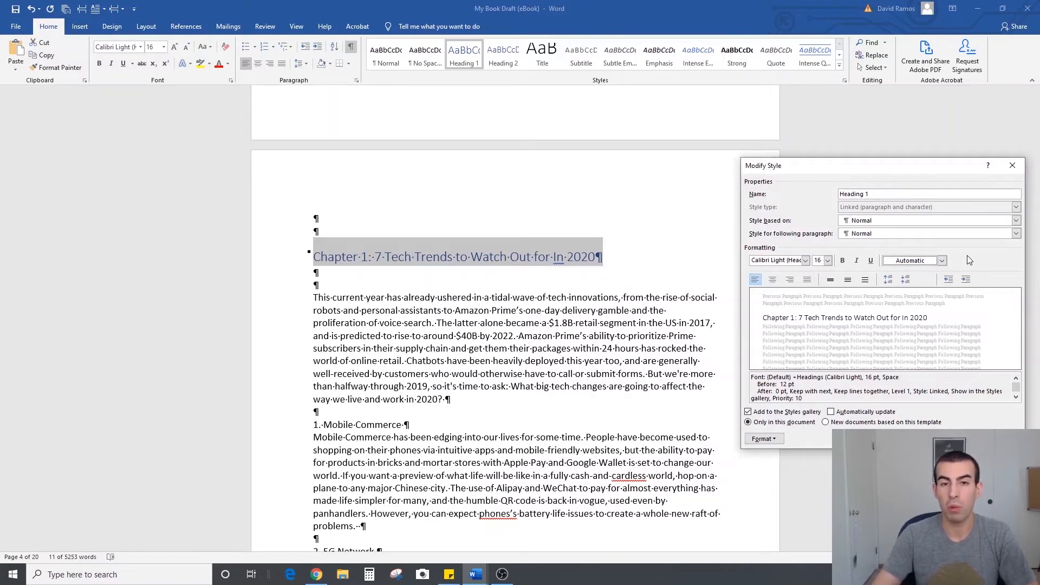
Make the Heading 1 style bold and set its font size to 18
{"action": "left_click", "coordinate": [843, 261]}
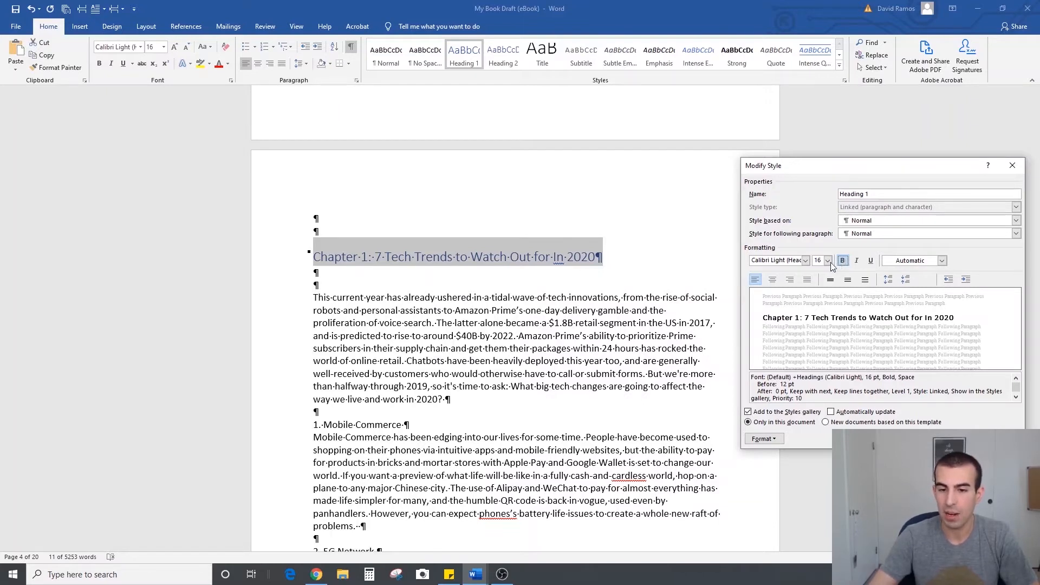
{"action": "left_click", "coordinate": [828, 262]}
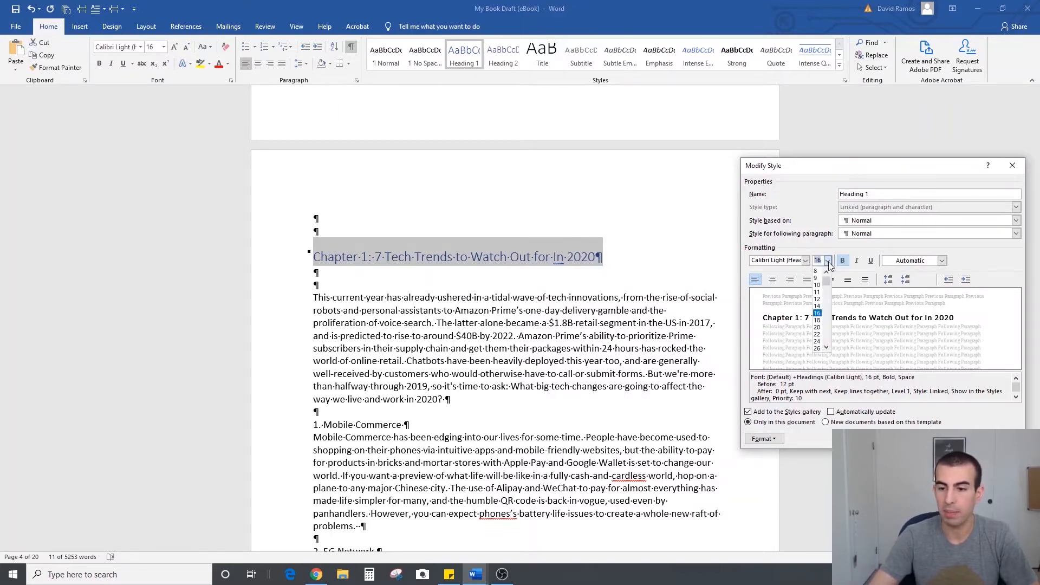
{"action": "left_click", "coordinate": [817, 321]}
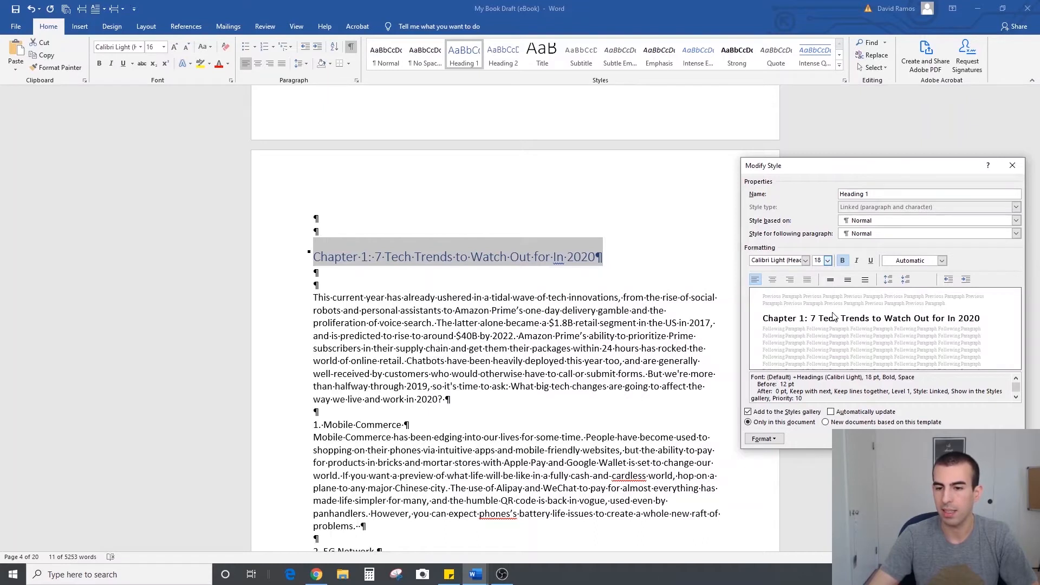
Set the Heading 1 style's font to Calibri (Body) with centered alignment and apply the style changes
{"action": "left_click", "coordinate": [808, 261]}
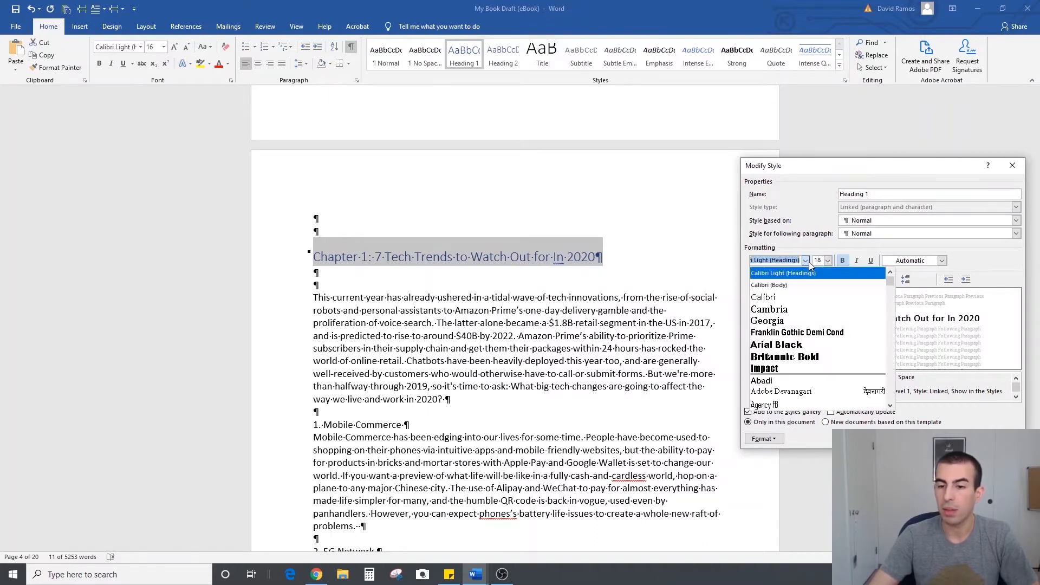
{"action": "left_click", "coordinate": [794, 287]}
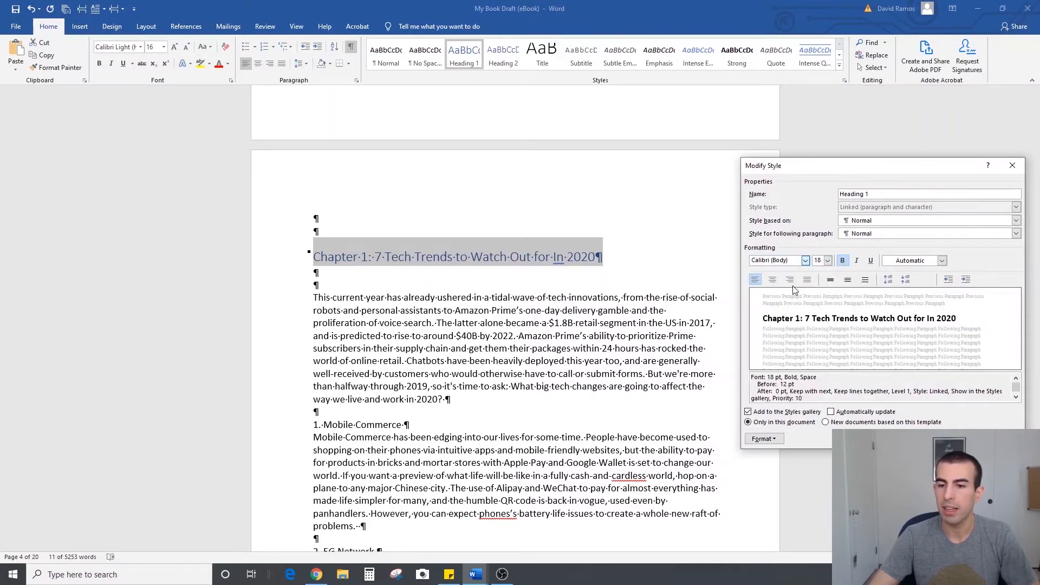
{"action": "left_click", "coordinate": [773, 281]}
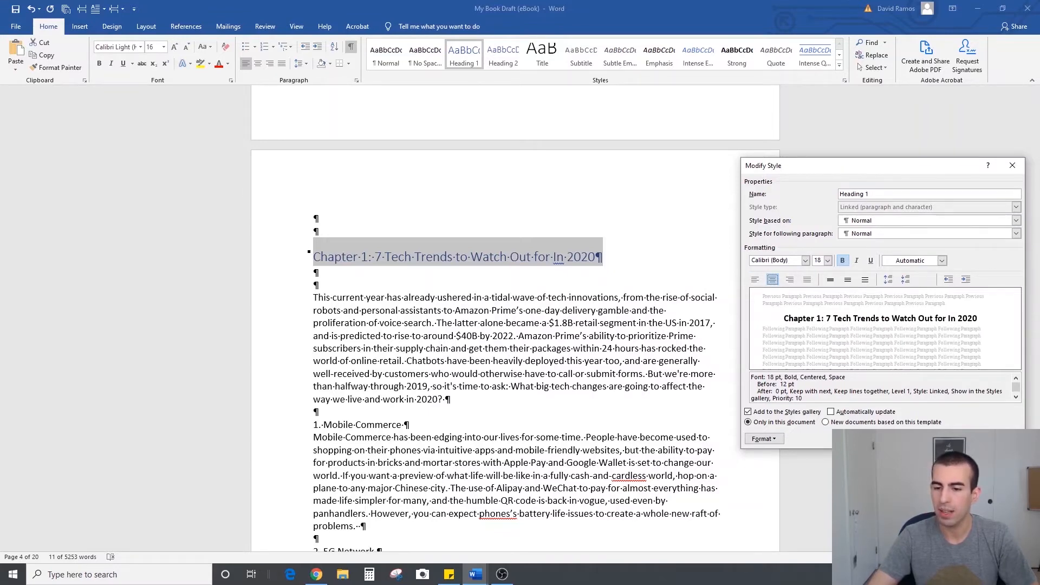
{"action": "key", "text": "Return"}
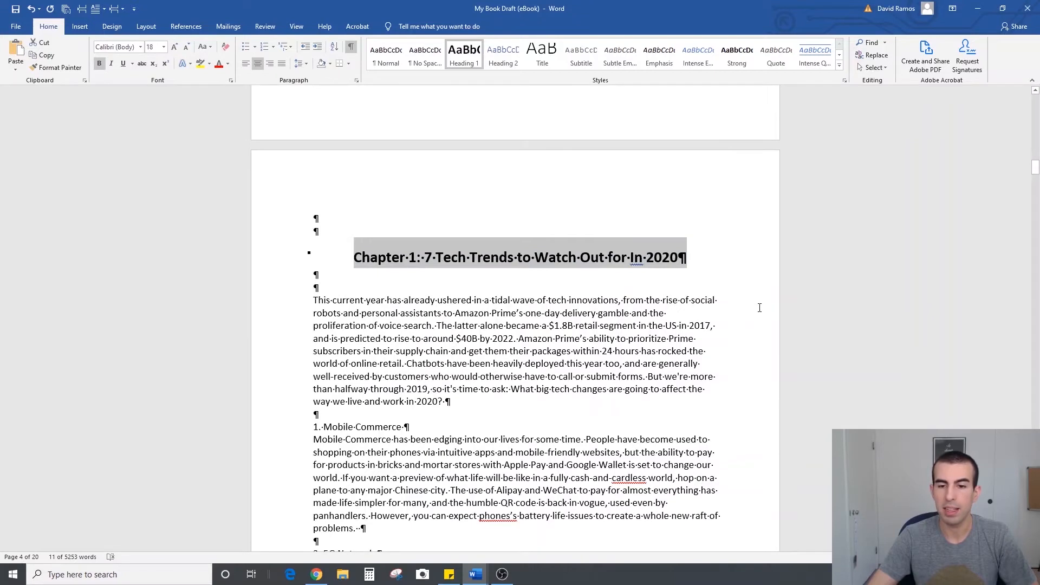
{"action": "left_click", "coordinate": [760, 308]}
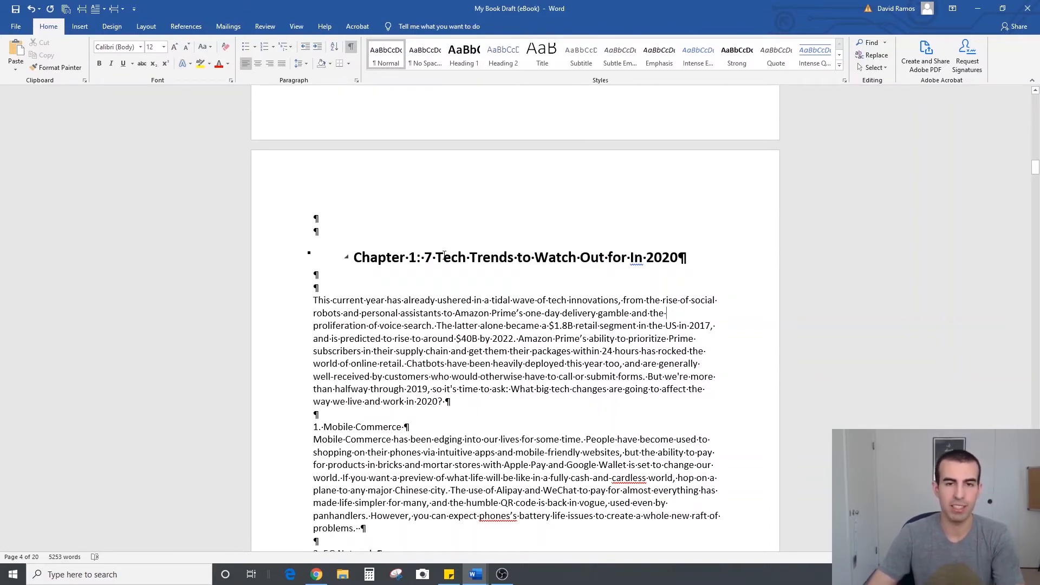
Adjust the spacing around the "Chapter 2: 5 Billionaire Tips" title to two blank lines above and two below
{"action": "scroll", "coordinate": [469, 242], "scroll_direction": "down", "scroll_amount": 2}
{"action": "scroll", "coordinate": [469, 242], "scroll_direction": "down", "scroll_amount": 20}
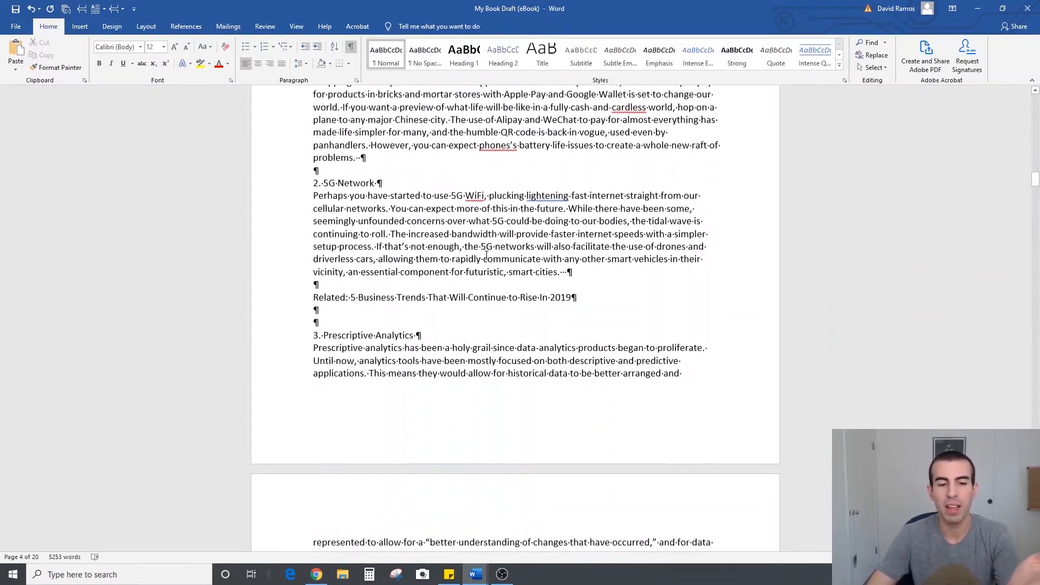
{"action": "scroll", "coordinate": [487, 254], "scroll_direction": "down", "scroll_amount": 20}
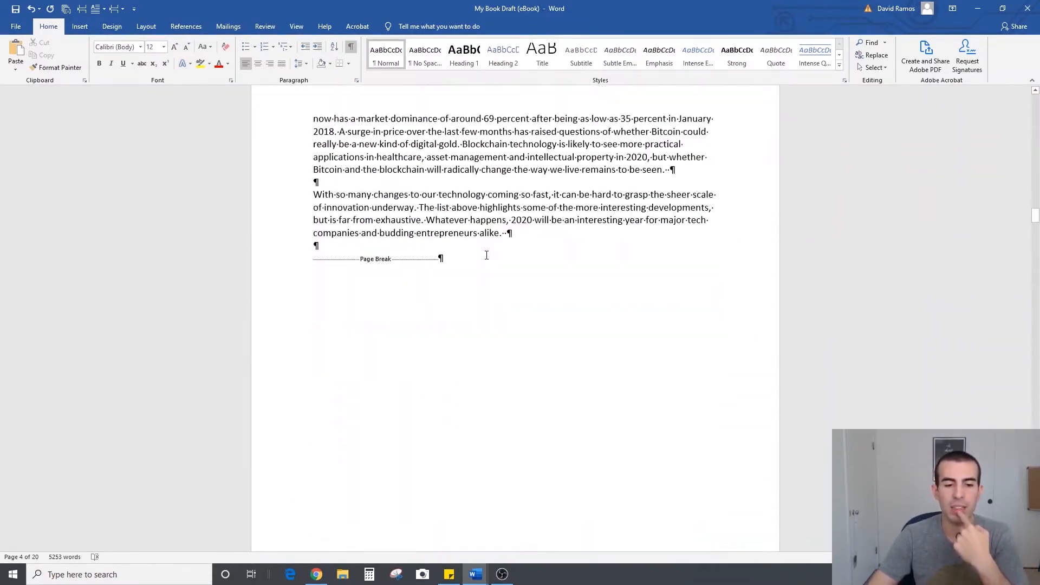
{"action": "scroll", "coordinate": [487, 255], "scroll_direction": "down", "scroll_amount": 3}
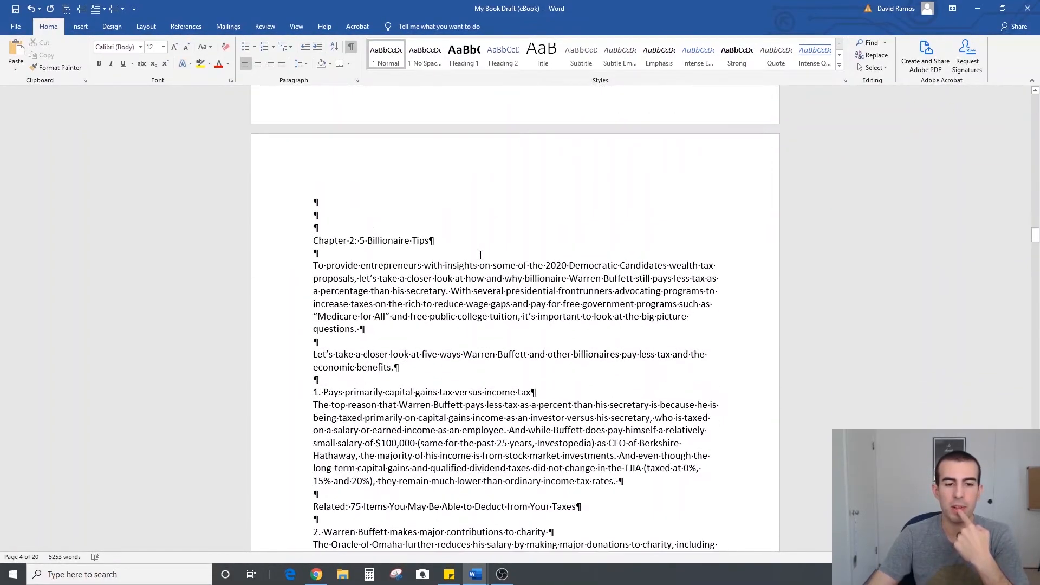
{"action": "left_click", "coordinate": [357, 219]}
{"action": "key", "text": "Delete"}
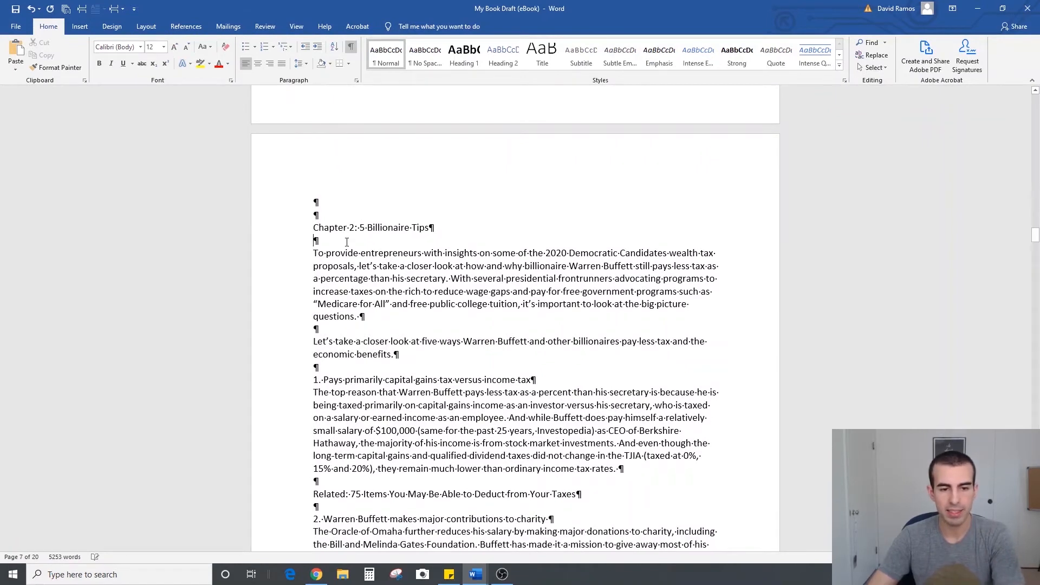
{"action": "left_click", "coordinate": [346, 242]}
{"action": "key", "text": "Return"}
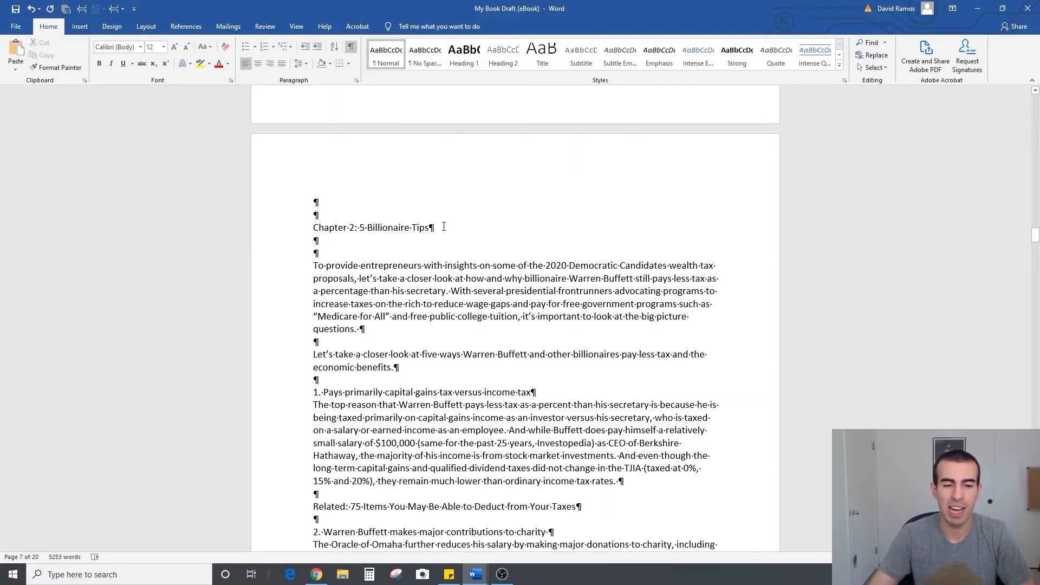
Apply the Heading 1 style to the "Chapter 2: 5 Billionaire Tips" title
{"action": "left_click_drag", "start_coordinate": [429, 228], "coordinate": [291, 228]}
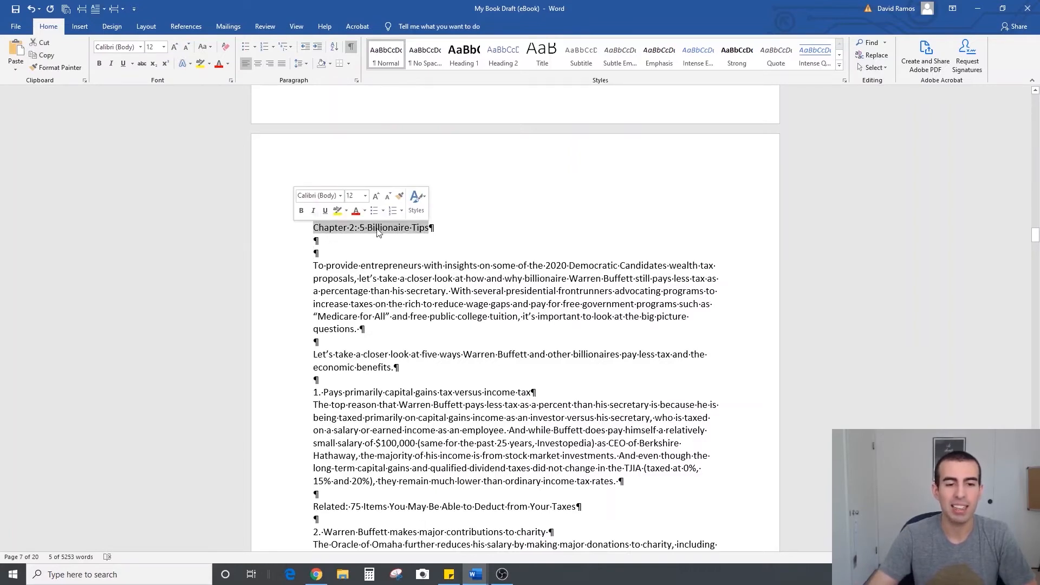
{"action": "left_click", "coordinate": [464, 57]}
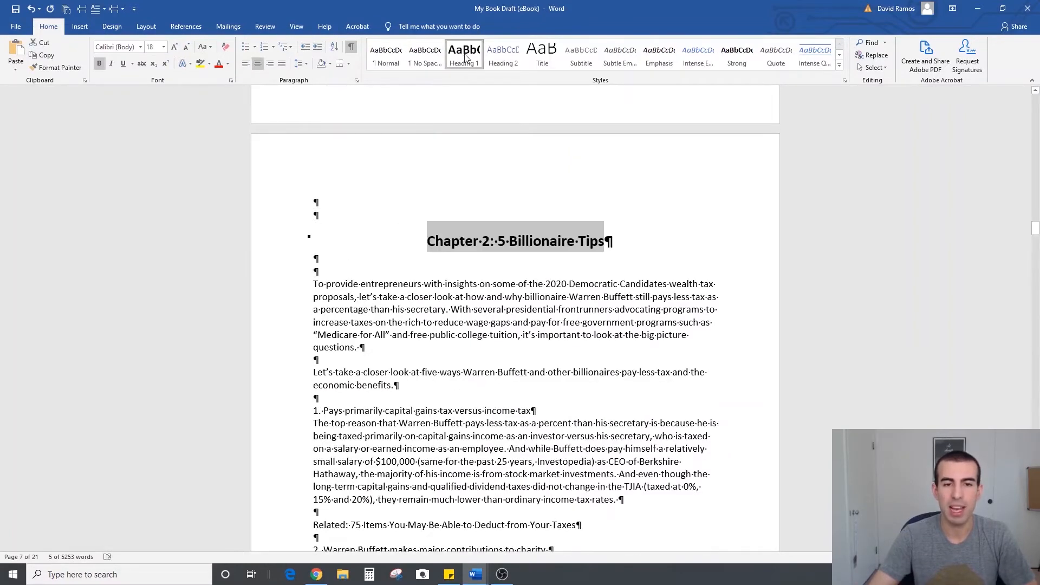
{"action": "left_click", "coordinate": [655, 217]}
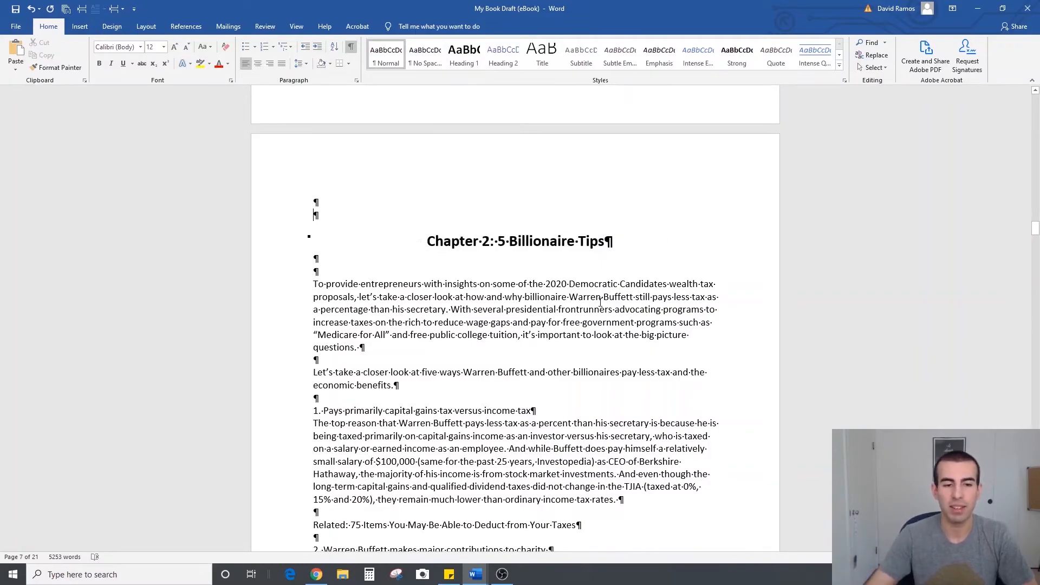
Adjust the spacing around the Chapter 3 title to two blank lines above and two below
{"action": "scroll", "coordinate": [600, 302], "scroll_direction": "down", "scroll_amount": 20}
{"action": "left_click", "coordinate": [679, 316]}
{"action": "key", "text": "Return"}
{"action": "key", "text": "Return"}
{"action": "left_click", "coordinate": [582, 309]}
{"action": "key", "text": "BackSpace"}
Apply the Heading 1 style to the "Chapter 3: Use This Simple Daily Habit to Add More Gratitude to Your Life" title
{"action": "left_click_drag", "start_coordinate": [636, 303], "coordinate": [313, 304]}
{"action": "left_click", "coordinate": [414, 304]}
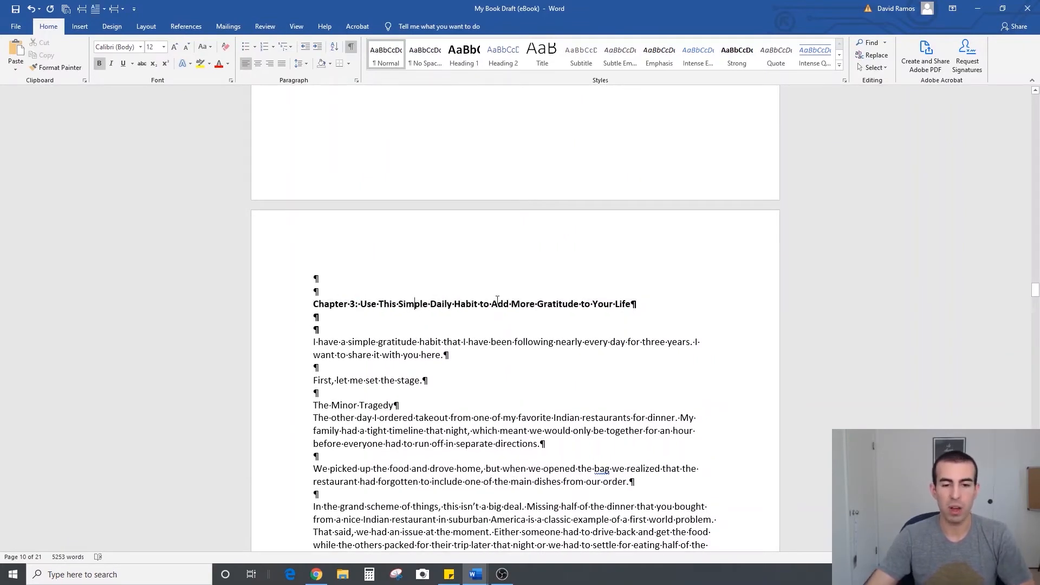
{"action": "left_click_drag", "start_coordinate": [636, 303], "coordinate": [313, 303]}
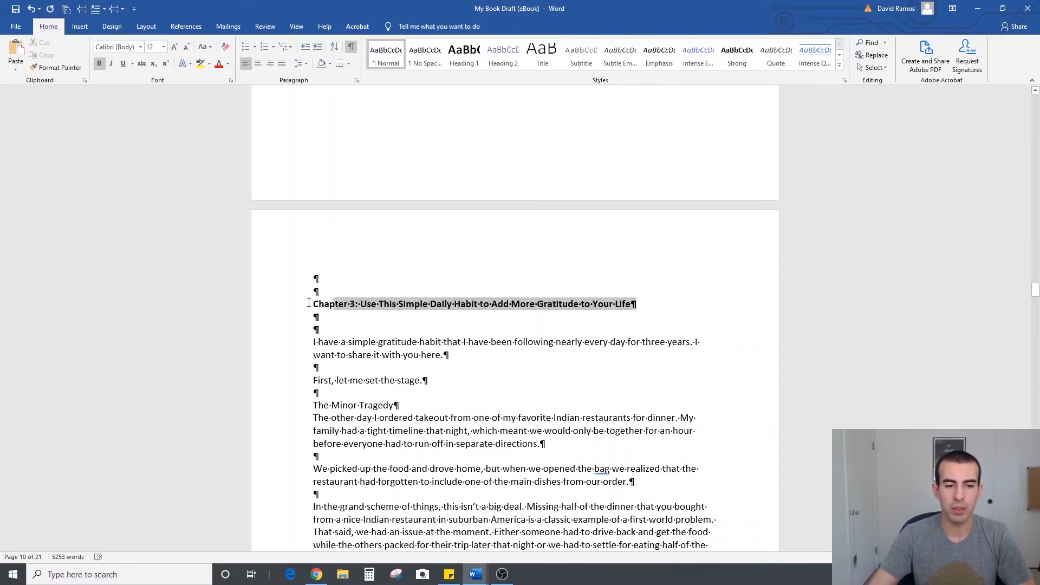
{"action": "left_click", "coordinate": [464, 54]}
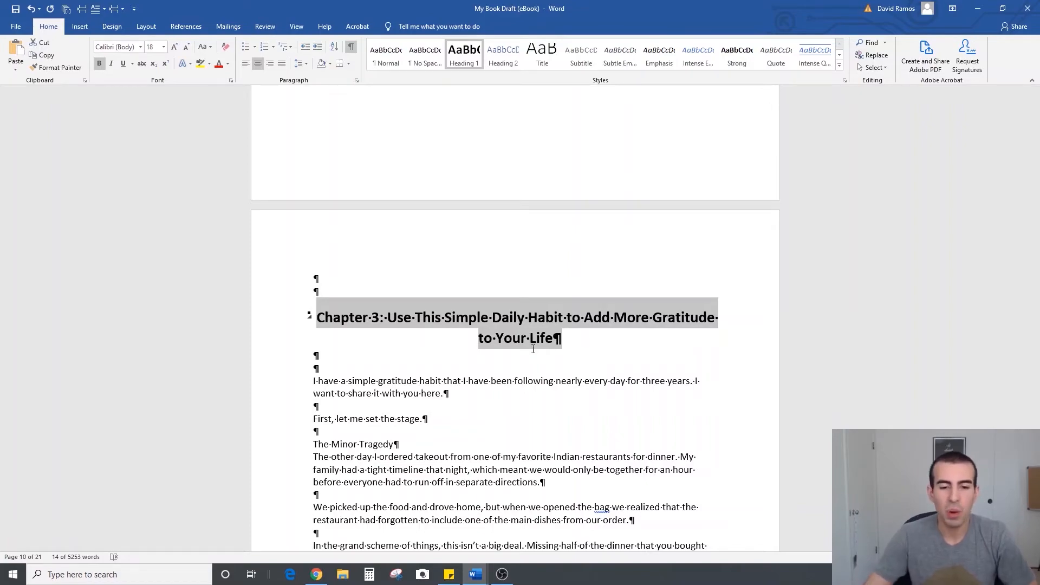
Remove the extra blank line above the Chapter 4 title and add blank lines between the title and its first paragraph
{"action": "scroll", "coordinate": [533, 353], "scroll_direction": "down", "scroll_amount": 10}
{"action": "scroll", "coordinate": [533, 349], "scroll_direction": "down", "scroll_amount": 20}
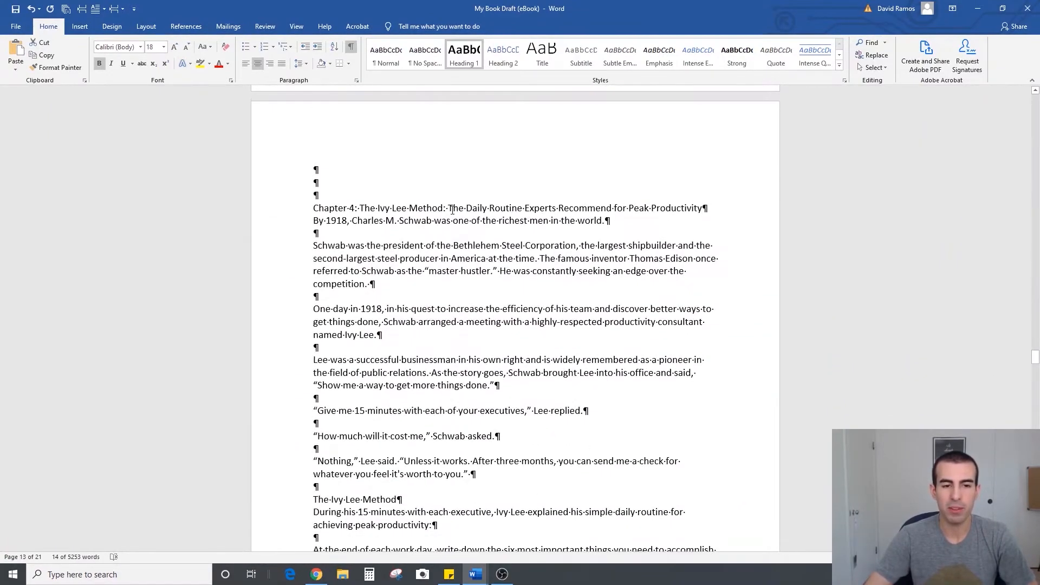
{"action": "left_click", "coordinate": [374, 193]}
{"action": "key", "text": "BackSpace"}
{"action": "left_click", "coordinate": [450, 195]}
{"action": "key", "text": "Return"}
{"action": "key", "text": "Return"}
{"action": "key", "text": "Return"}
Apply the Heading 1 style to the Chapter 4 title about the Ivy Lee Method and delete the surplus blank line around it
{"action": "left_click_drag", "start_coordinate": [451, 195], "coordinate": [314, 195]}
{"action": "left_click", "coordinate": [464, 55]}
{"action": "left_click", "coordinate": [617, 208]}
{"action": "key", "text": "BackSpace"}
Add two blank lines below the "Chapter 5: The Shadow Side of Greatness" title
{"action": "scroll", "coordinate": [484, 156], "scroll_direction": "down", "scroll_amount": 20}
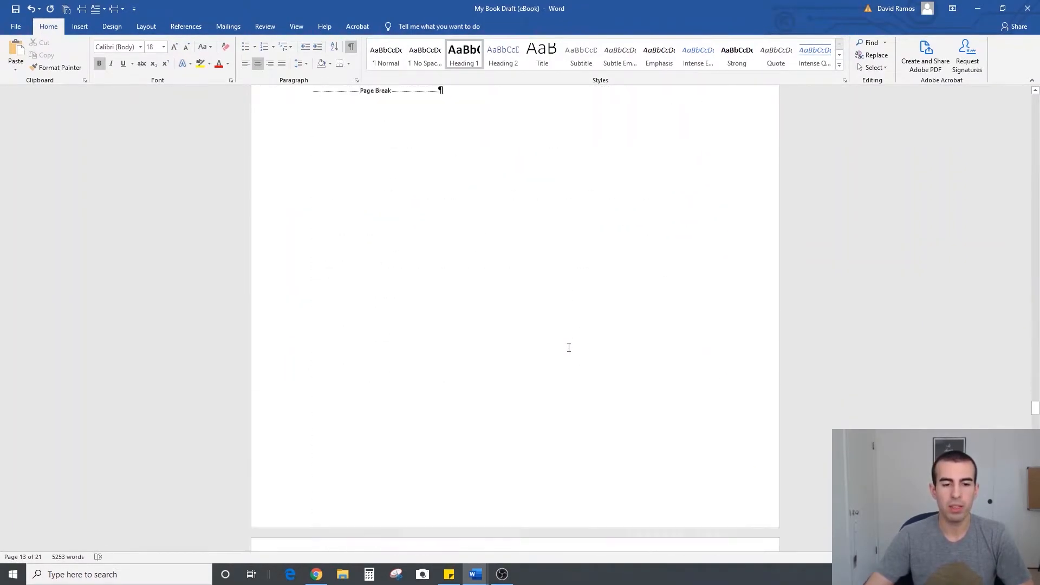
{"action": "left_click", "coordinate": [517, 179]}
{"action": "key", "text": "Return"}
{"action": "key", "text": "Return"}
Apply the Heading 1 style to the "Chapter 5: The Shadow Side of Greatness" title
{"action": "left_click_drag", "start_coordinate": [489, 179], "coordinate": [314, 179]}
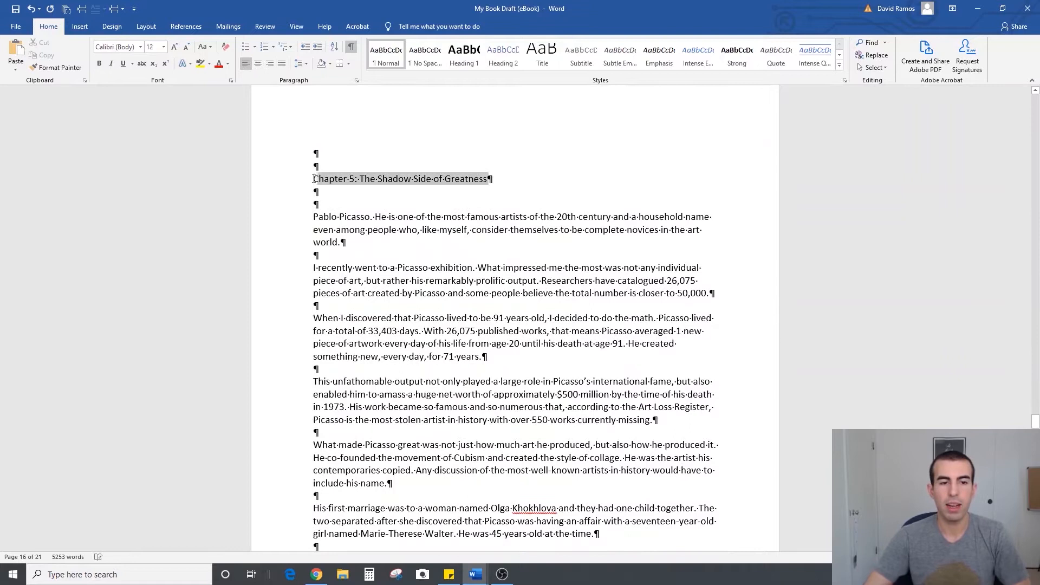
{"action": "left_click", "coordinate": [464, 55]}
{"action": "left_click", "coordinate": [587, 222]}
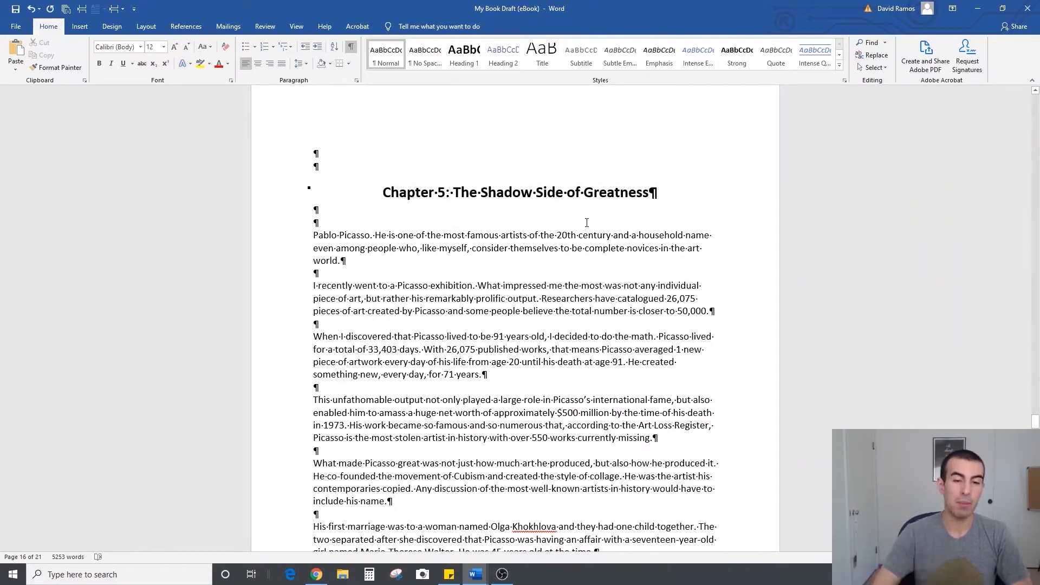
Review the page layout, page breaks and chapter titles across the draft, from Chapter 5 back to the Chapter 1 text
{"action": "scroll", "coordinate": [611, 361], "scroll_direction": "down", "scroll_amount": 6, "text": "ctrl"}
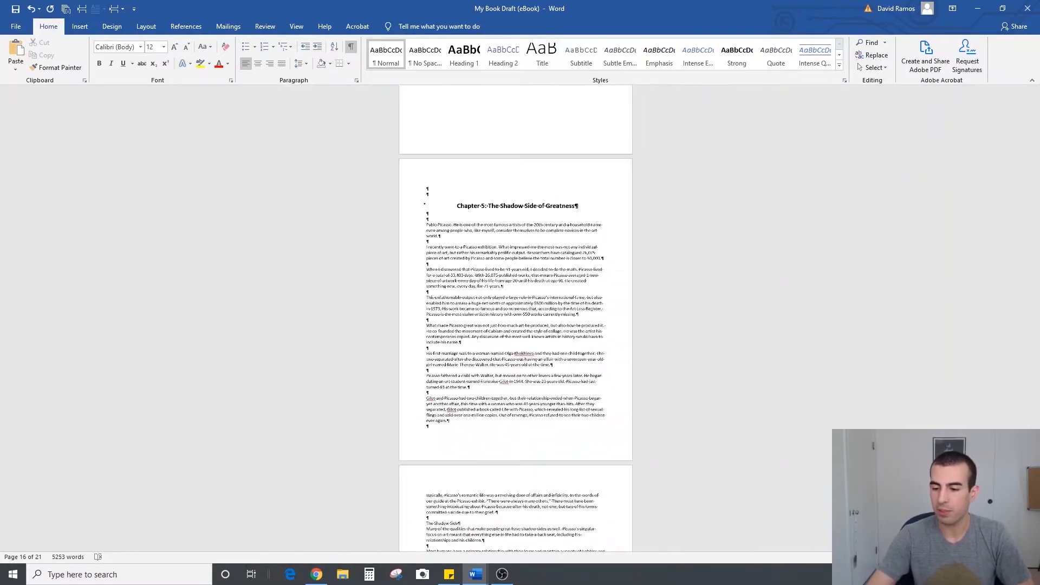
{"action": "scroll", "coordinate": [611, 361], "scroll_direction": "up", "scroll_amount": 5}
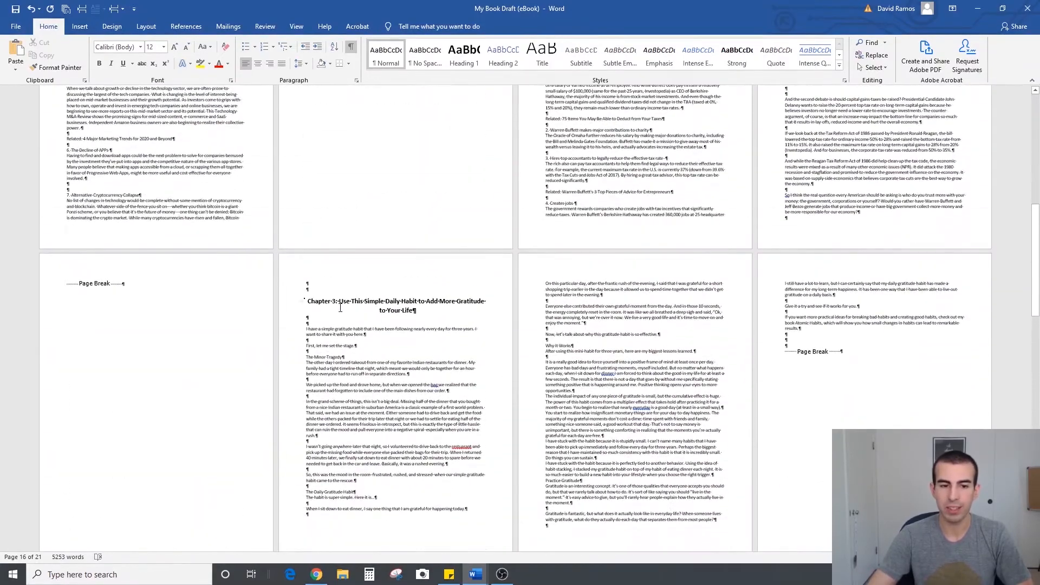
{"action": "scroll", "coordinate": [686, 277], "scroll_direction": "up", "scroll_amount": 5}
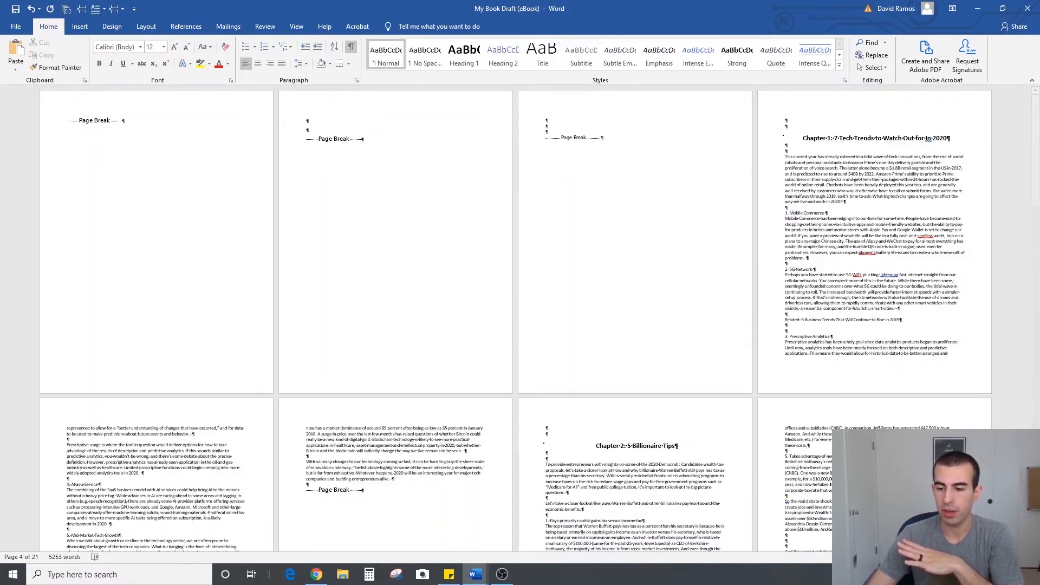
{"action": "scroll", "coordinate": [805, 258], "scroll_direction": "up", "scroll_amount": 5, "text": "ctrl"}
{"action": "scroll", "coordinate": [630, 323], "scroll_direction": "up", "scroll_amount": 5}
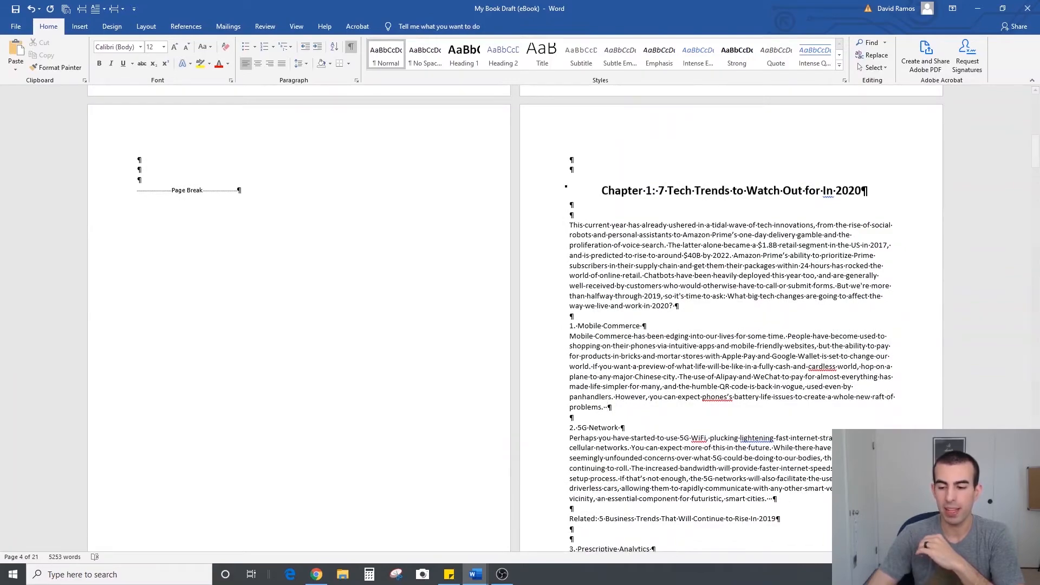
{"action": "scroll", "coordinate": [439, 222], "scroll_direction": "up", "scroll_amount": 3, "text": "ctrl"}
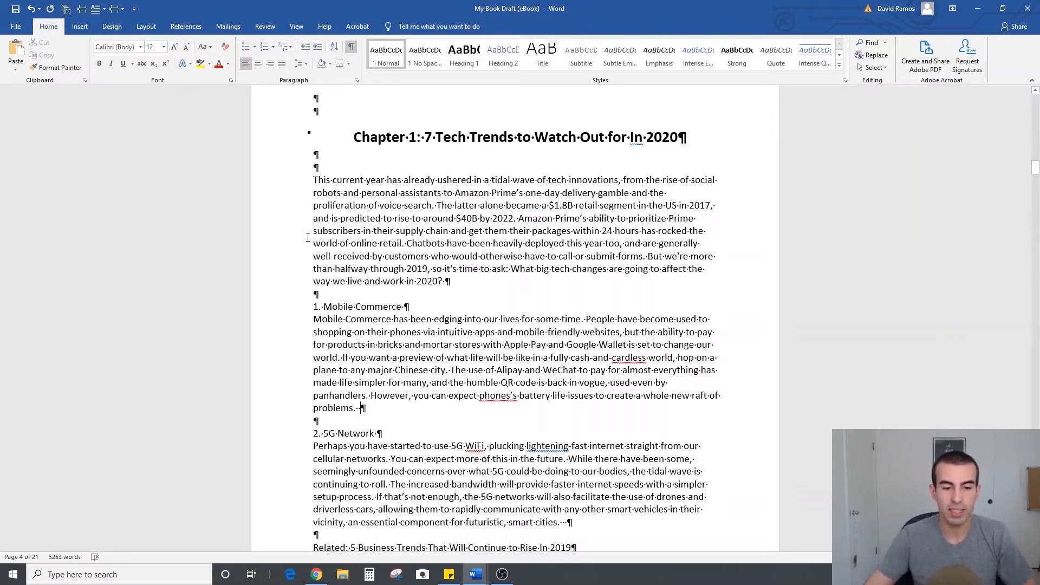
{"action": "scroll", "coordinate": [535, 236], "scroll_direction": "down", "scroll_amount": 12}
{"action": "scroll", "coordinate": [535, 236], "scroll_direction": "down", "scroll_amount": 20}
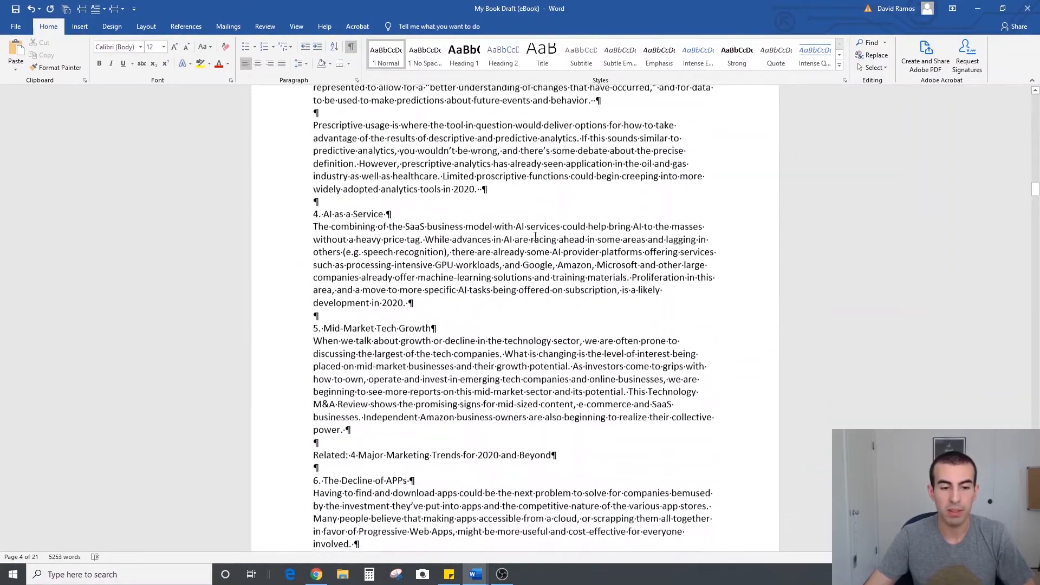
Insert the subheading "The First 3 Things" above item 1 in Chapter 2, with two blank lines below it
{"action": "scroll", "coordinate": [309, 230], "scroll_direction": "down", "scroll_amount": 4}
{"action": "left_click", "coordinate": [353, 249]}
{"action": "key", "text": "Return"}
{"action": "key", "text": "Return"}
{"action": "key", "text": "Return"}
{"action": "key", "text": "Up"}
{"action": "key", "text": "Up"}
{"action": "type", "text": "The First 3 Things"}
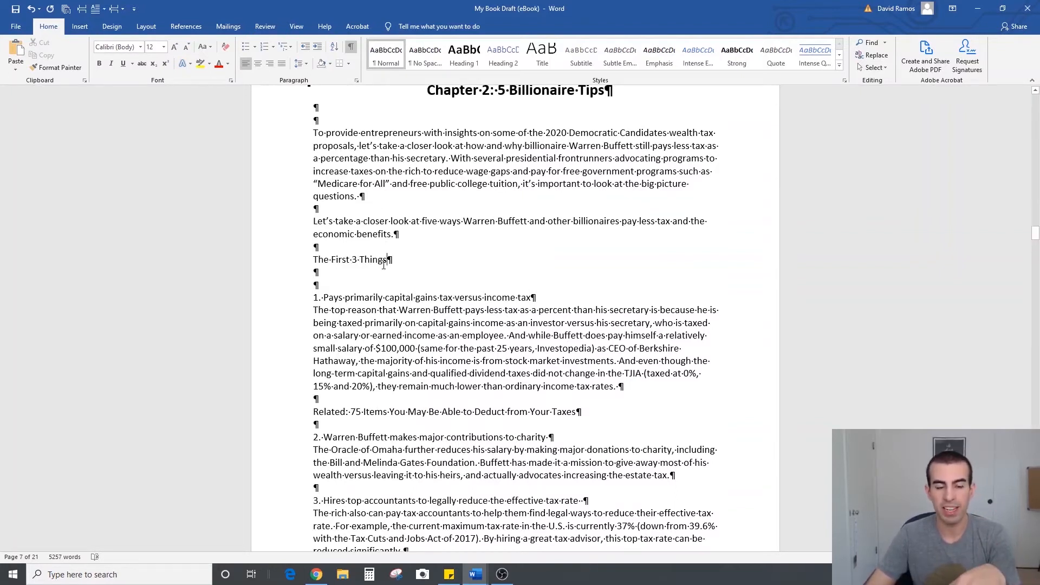
Make the "The First 3 Things" subheading bold and increase its font size to 14
{"action": "left_click_drag", "start_coordinate": [401, 259], "coordinate": [304, 259]}
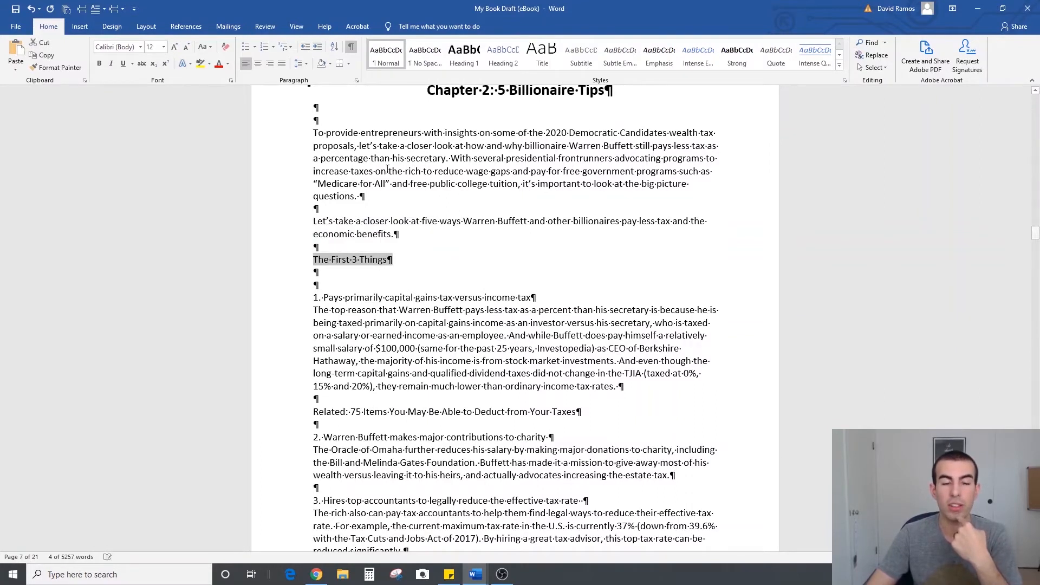
{"action": "left_click", "coordinate": [100, 64]}
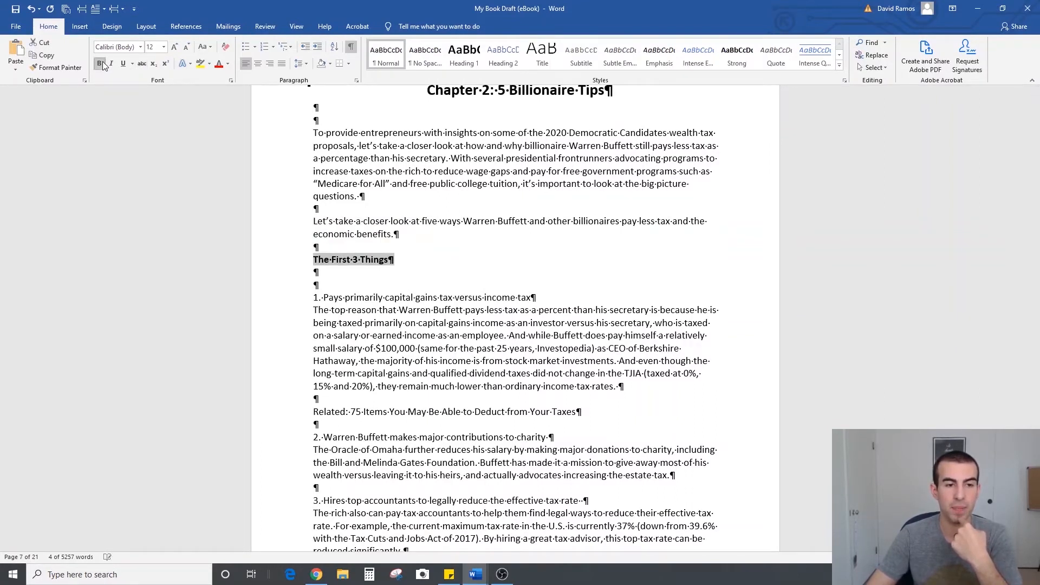
{"action": "left_click", "coordinate": [174, 47]}
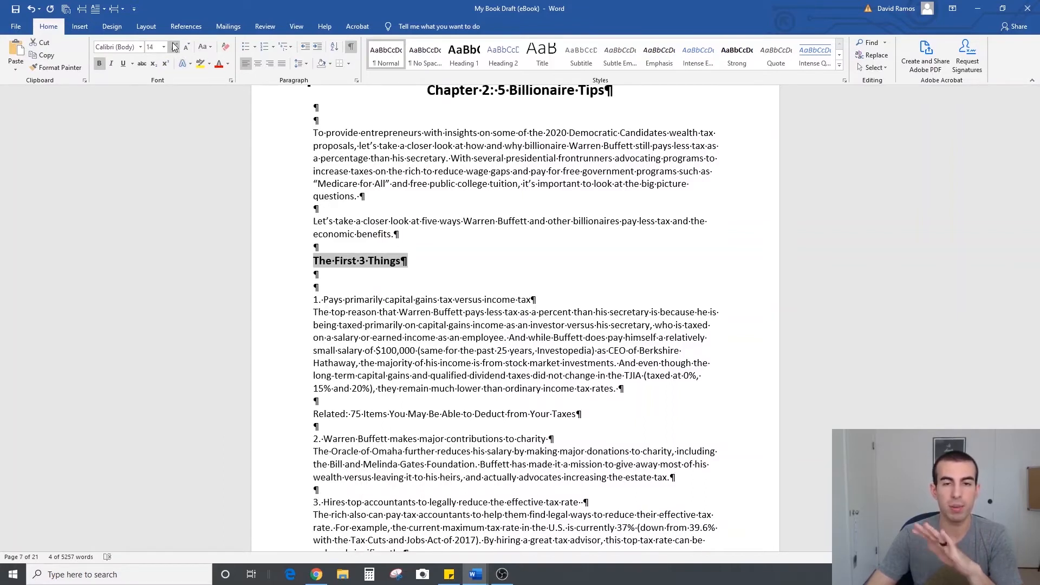
{"action": "left_click", "coordinate": [457, 251]}
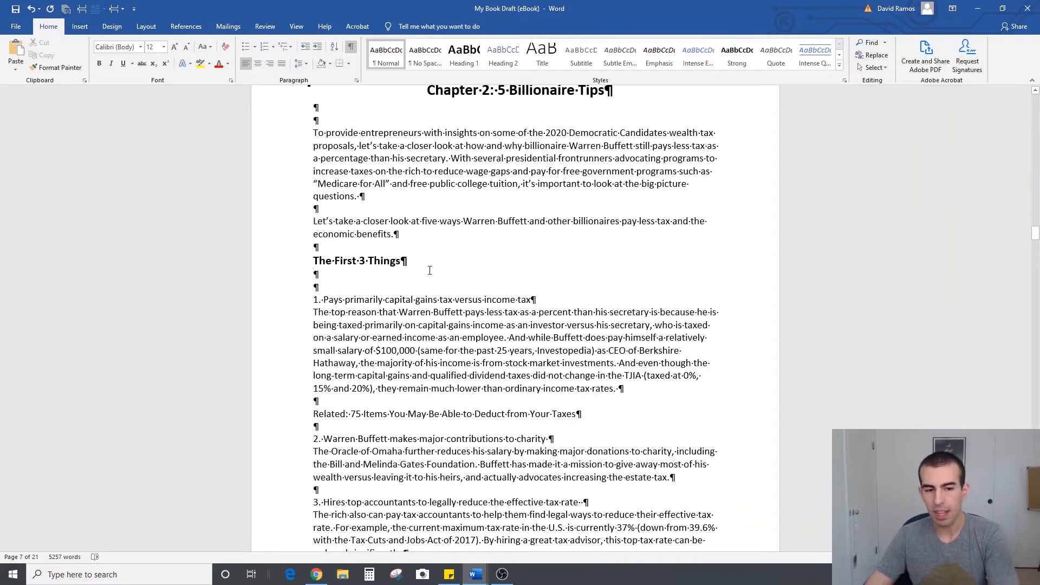
Adjust the spacing around "The First 3 Things" to two blank lines above and one blank line below
{"action": "key", "text": "ctrl+shift+8"}
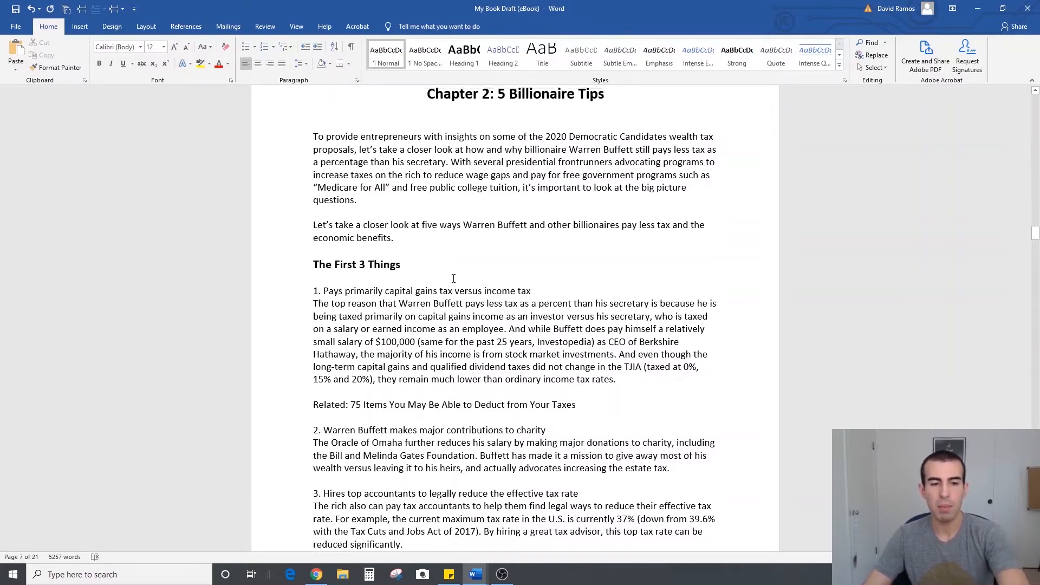
{"action": "scroll", "coordinate": [476, 321], "scroll_direction": "up", "scroll_amount": 2}
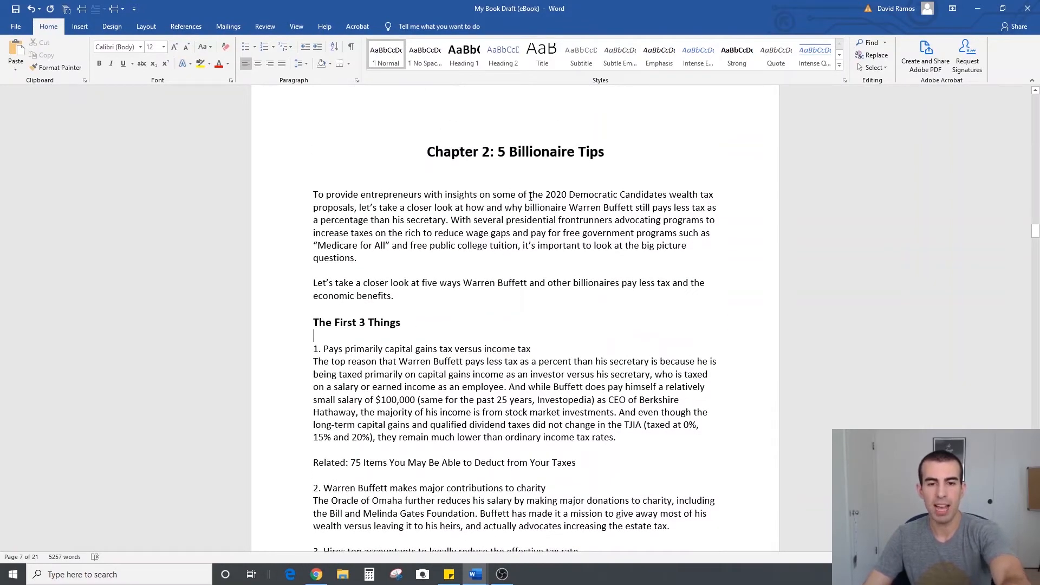
{"action": "key", "text": "ctrl+shift+8"}
{"action": "scroll", "coordinate": [421, 247], "scroll_direction": "down", "scroll_amount": 2}
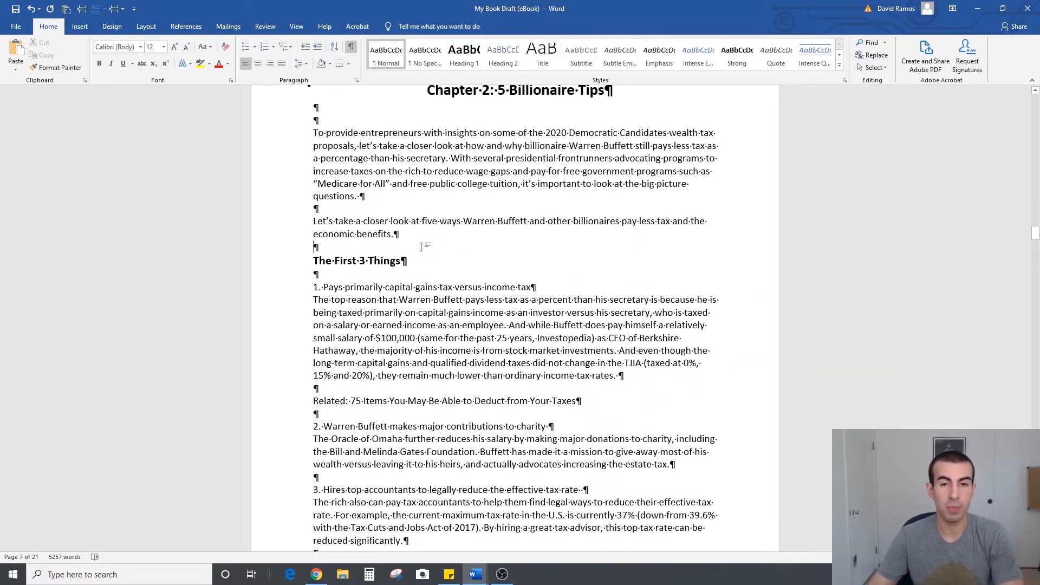
{"action": "key", "text": "Return"}
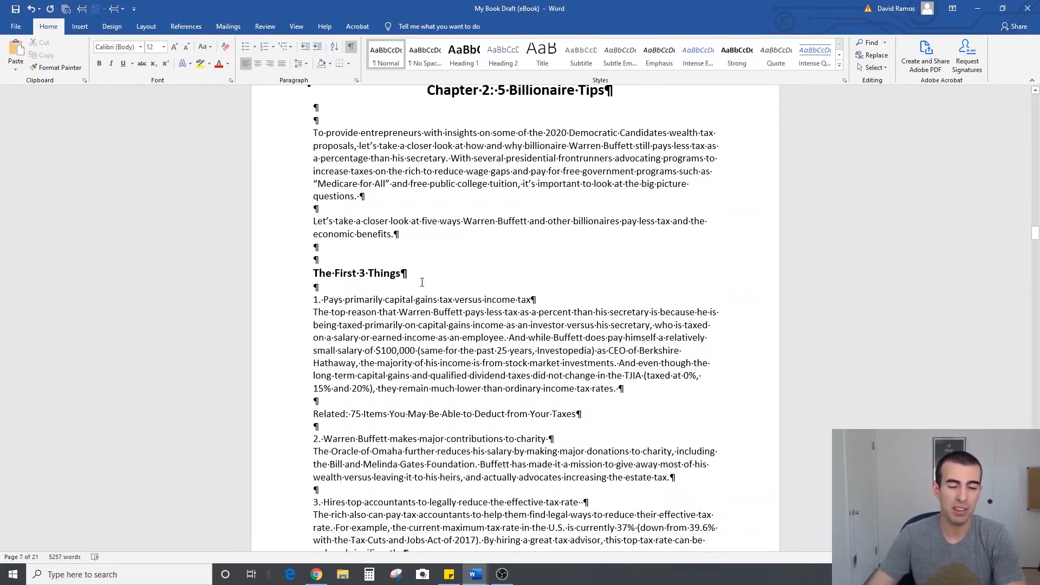
Insert the subheading "The Last 2 Things" above "4. Creates jobs", with two blank lines above and one below
{"action": "scroll", "coordinate": [422, 282], "scroll_direction": "down", "scroll_amount": 3}
{"action": "scroll", "coordinate": [422, 282], "scroll_direction": "up", "scroll_amount": 3}
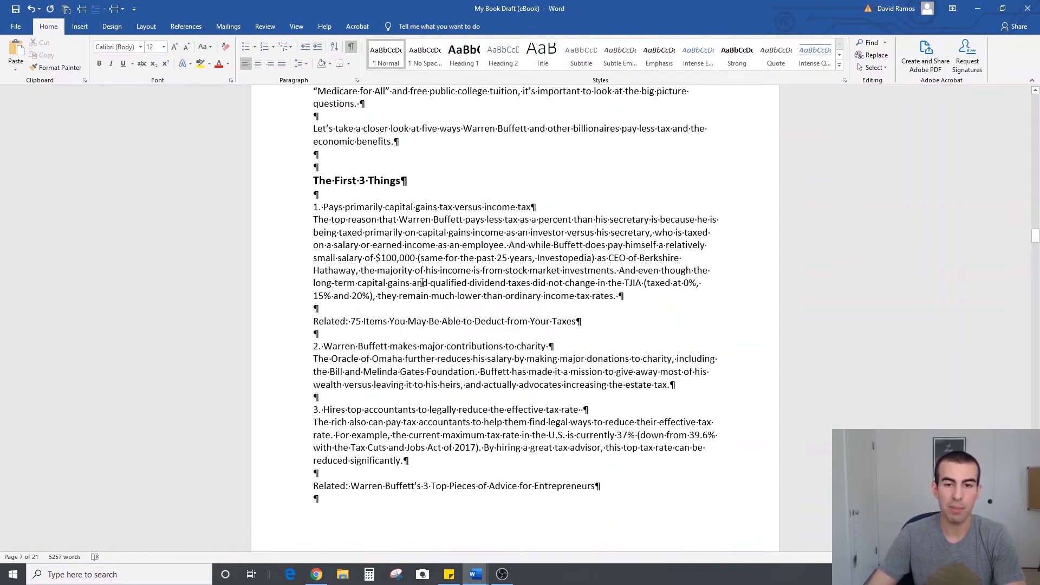
{"action": "scroll", "coordinate": [422, 282], "scroll_direction": "down", "scroll_amount": 7}
{"action": "scroll", "coordinate": [400, 309], "scroll_direction": "up", "scroll_amount": 3}
{"action": "scroll", "coordinate": [379, 336], "scroll_direction": "down", "scroll_amount": 5}
{"action": "left_click", "coordinate": [357, 357]}
{"action": "key", "text": "Left"}
{"action": "key", "text": "Left"}
{"action": "key", "text": "Left"}
{"action": "key", "text": "Left"}
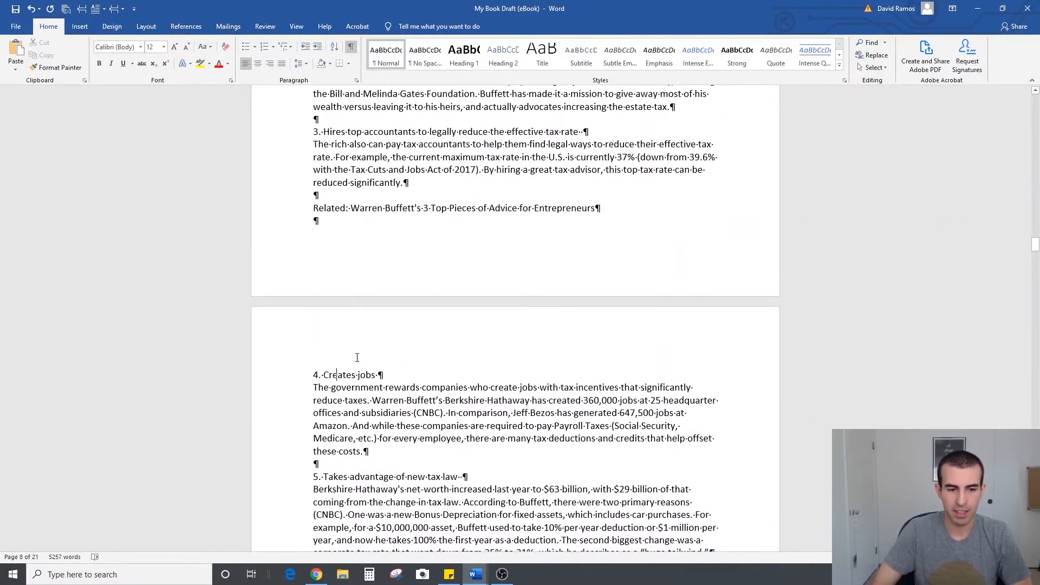
{"action": "key", "text": "Left"}
{"action": "key", "text": "Return"}
{"action": "key", "text": "Return"}
{"action": "key", "text": "Return"}
{"action": "key", "text": "Return"}
{"action": "key", "text": "Up"}
{"action": "key", "text": "Up"}
{"action": "type", "text": "The Last 2 Things"}
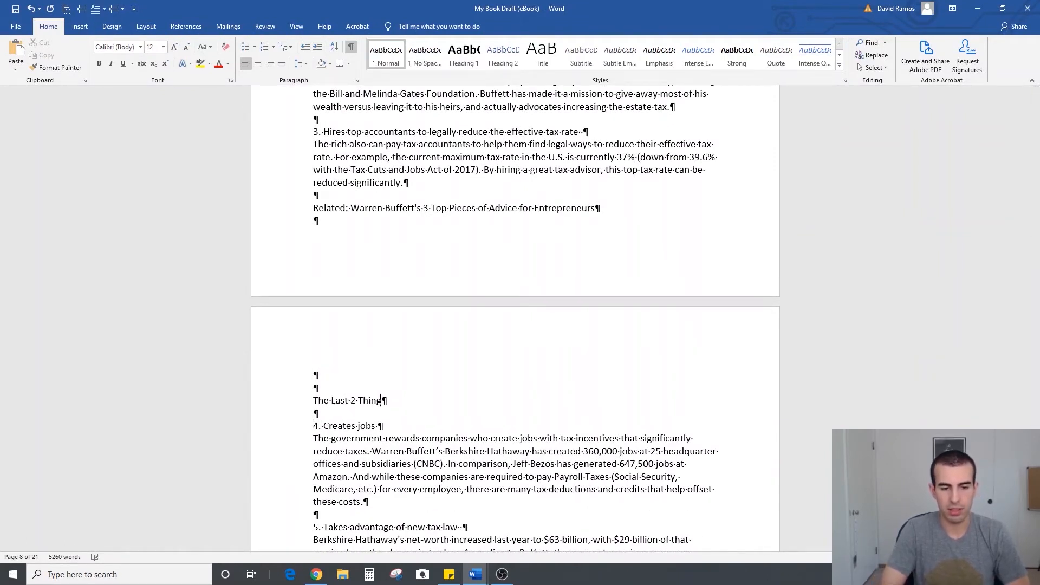
Make the "The Last 2 Things" subheading bold and increase its font size to 14
{"action": "key", "text": "shift+Home"}
{"action": "left_click", "coordinate": [99, 63]}
{"action": "left_click", "coordinate": [174, 47]}
{"action": "left_click", "coordinate": [488, 401]}
Hide the formatting marks and review the Chapter 2 title and subheading styles, followed by the Chapter 3 pages
{"action": "scroll", "coordinate": [580, 433], "scroll_direction": "down", "scroll_amount": 3}
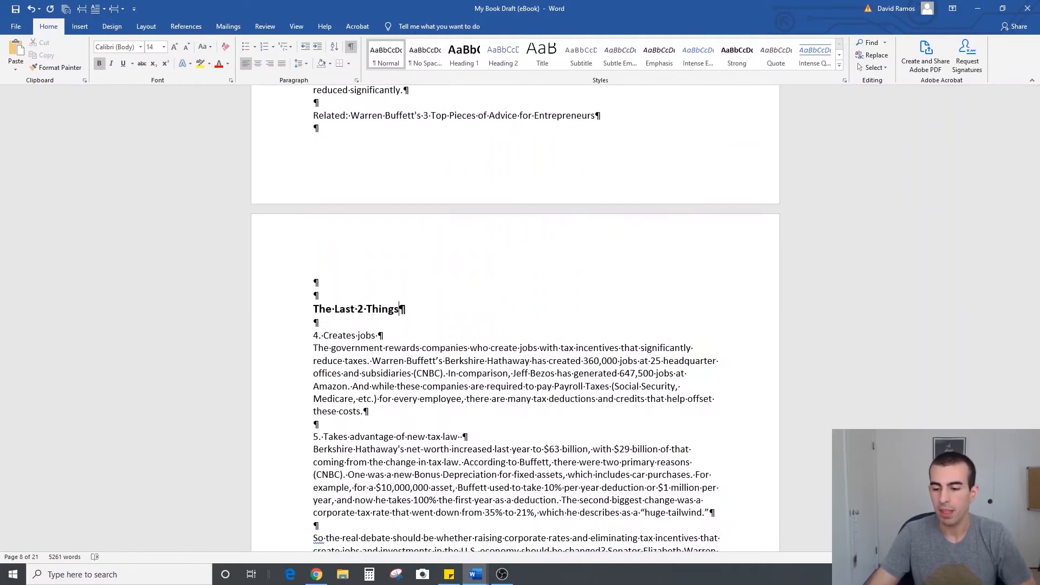
{"action": "scroll", "coordinate": [580, 434], "scroll_direction": "down", "scroll_amount": 1}
{"action": "scroll", "coordinate": [580, 434], "scroll_direction": "down", "scroll_amount": 5}
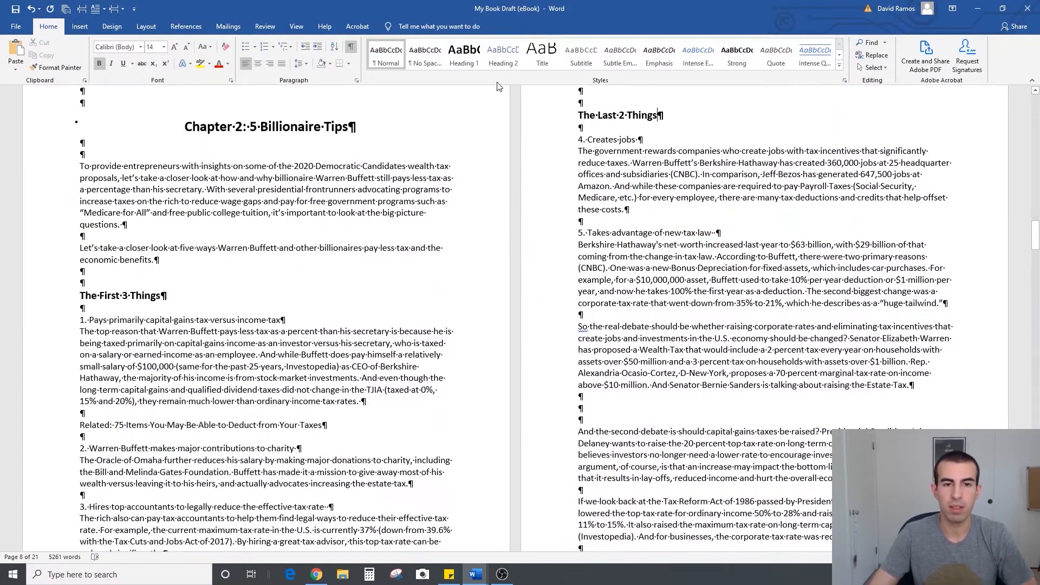
{"action": "left_click", "coordinate": [351, 47]}
{"action": "scroll", "coordinate": [537, 433], "scroll_direction": "up", "scroll_amount": 1}
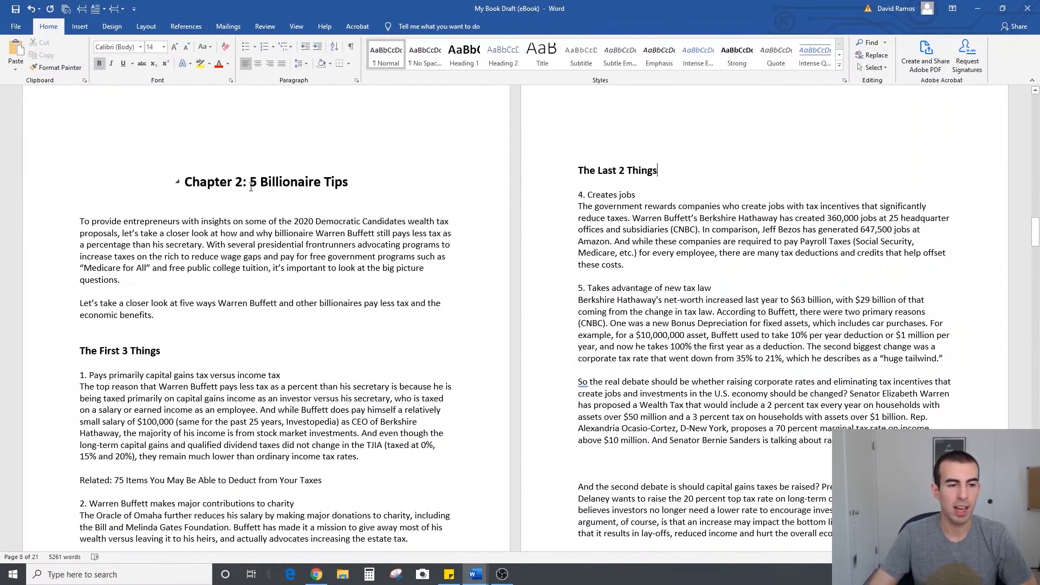
{"action": "left_click", "coordinate": [282, 183]}
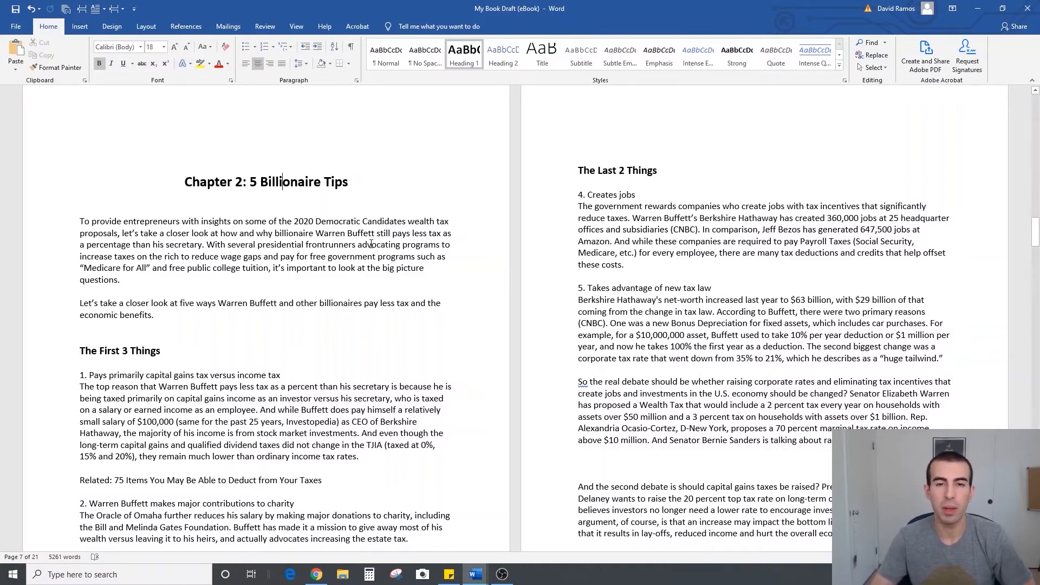
{"action": "left_click", "coordinate": [157, 351]}
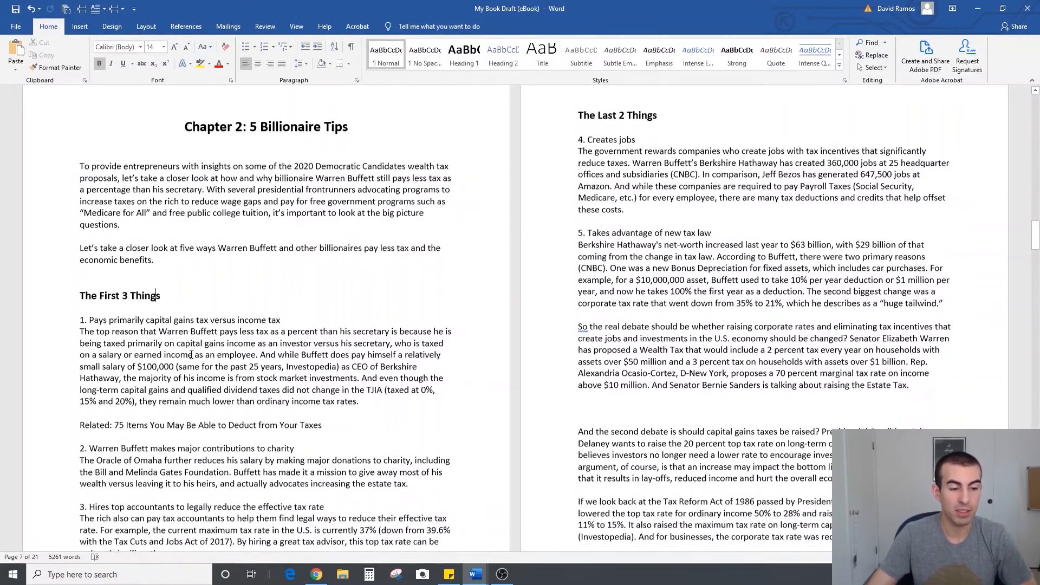
{"action": "scroll", "coordinate": [564, 363], "scroll_direction": "down", "scroll_amount": 1}
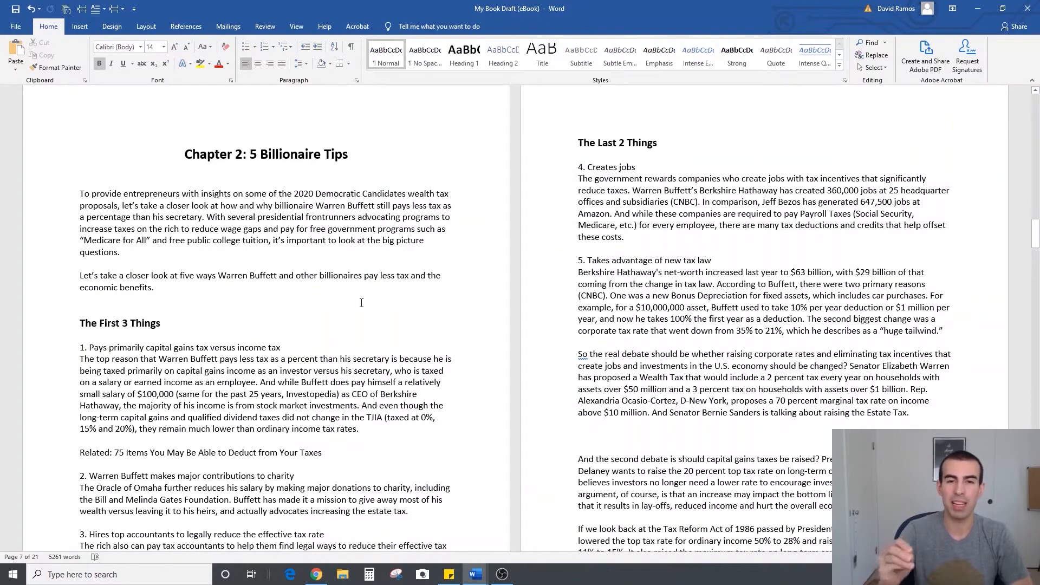
{"action": "scroll", "coordinate": [352, 302], "scroll_direction": "down", "scroll_amount": 4}
{"action": "scroll", "coordinate": [556, 340], "scroll_direction": "down", "scroll_amount": 5}
{"action": "scroll", "coordinate": [563, 363], "scroll_direction": "up", "scroll_amount": 9}
{"action": "scroll", "coordinate": [564, 363], "scroll_direction": "down", "scroll_amount": 2}
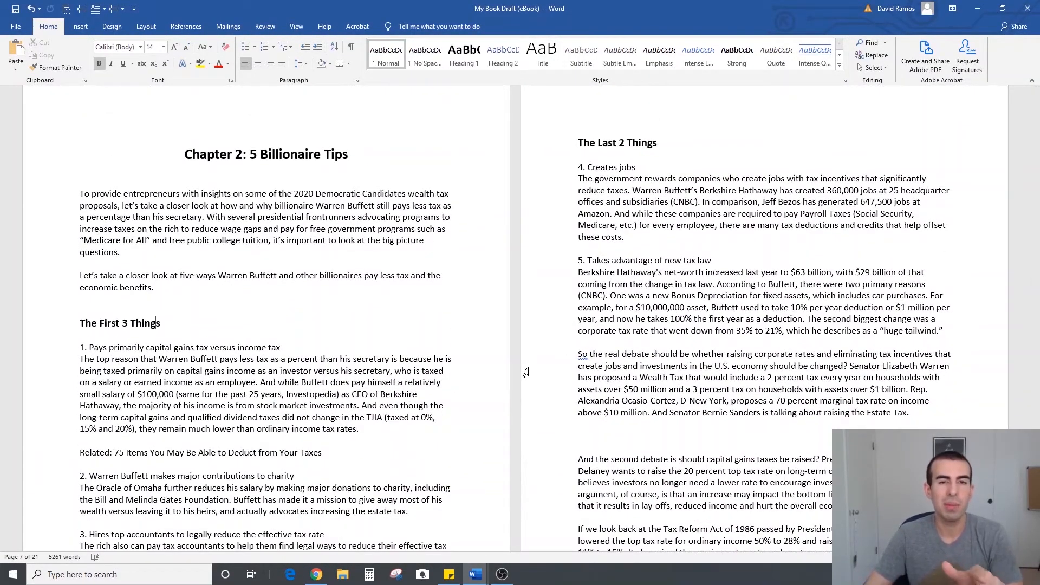
{"action": "scroll", "coordinate": [525, 372], "scroll_direction": "down", "scroll_amount": 20}
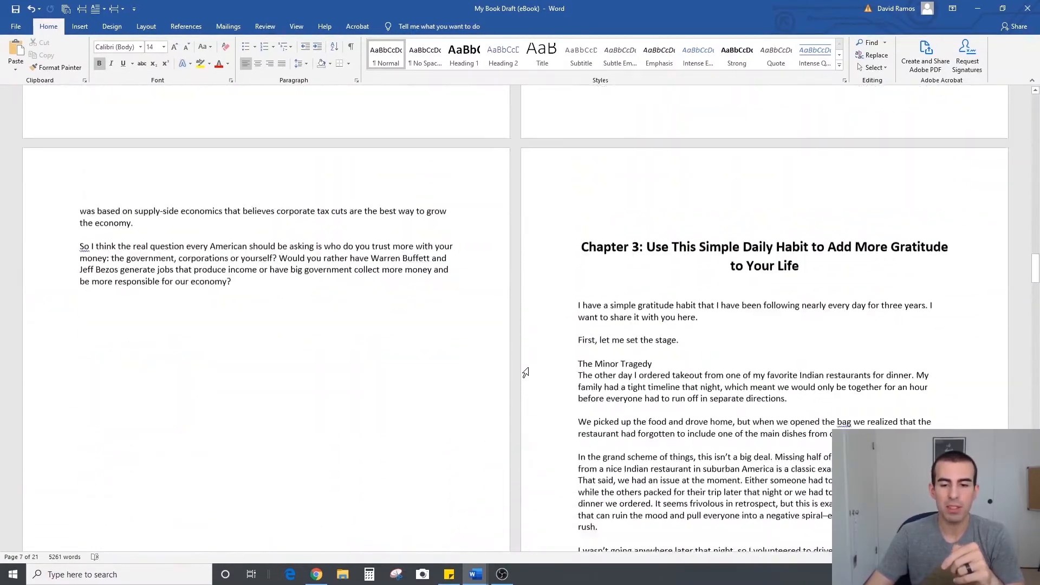
{"action": "scroll", "coordinate": [526, 373], "scroll_direction": "down", "scroll_amount": 20}
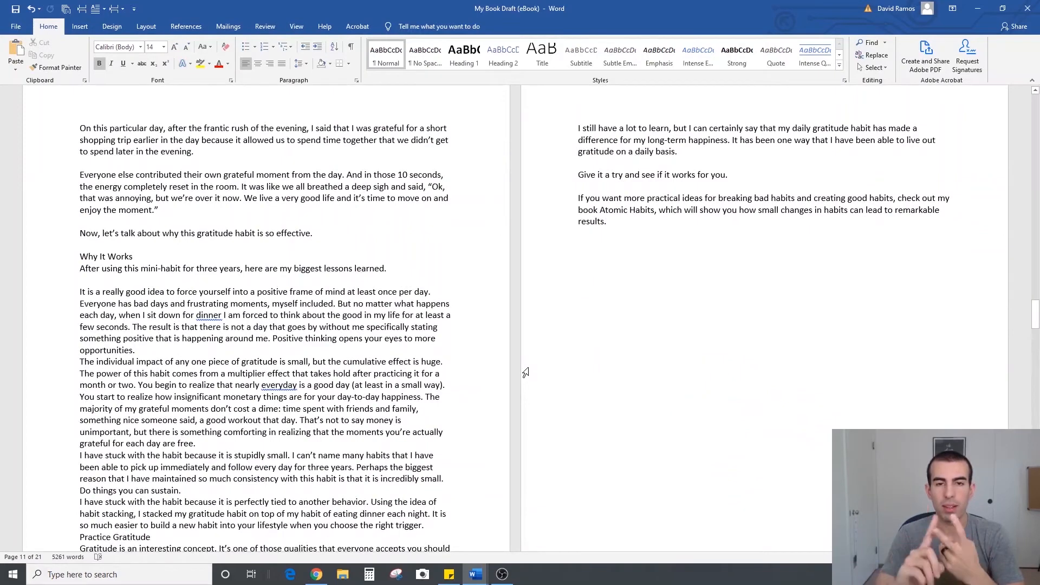
Try converting the "1. Mobile Commerce" line in Chapter 1 into an automatically numbered list item
{"action": "key", "text": "ctrl+z"}
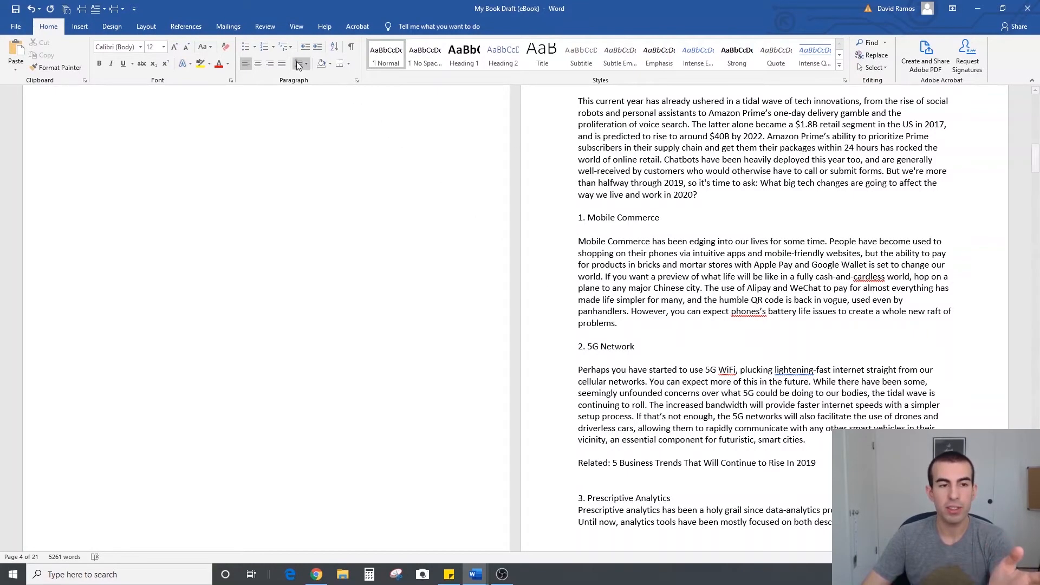
{"action": "left_click_drag", "start_coordinate": [661, 217], "coordinate": [576, 218]}
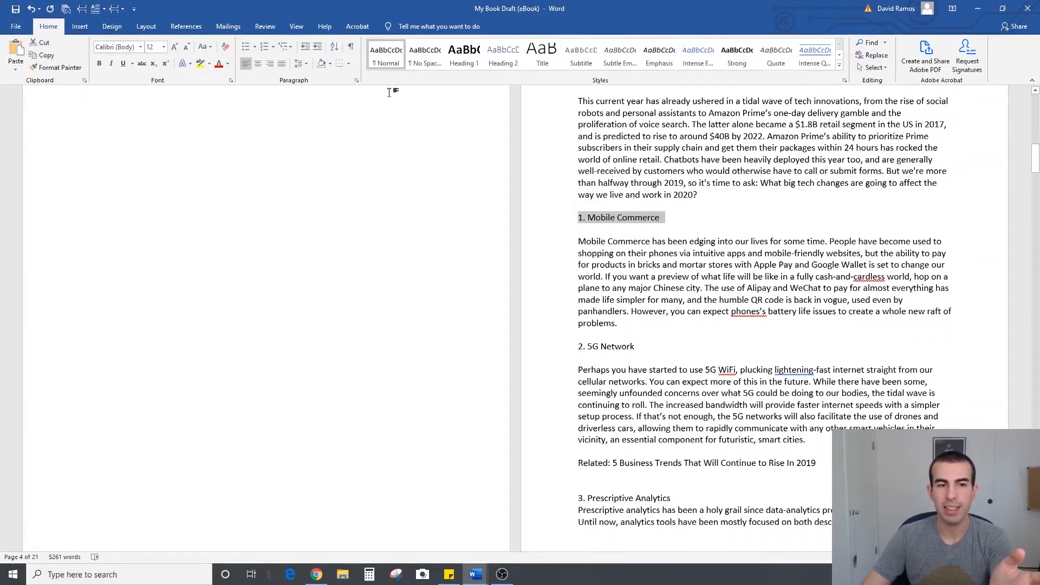
{"action": "left_click", "coordinate": [268, 46]}
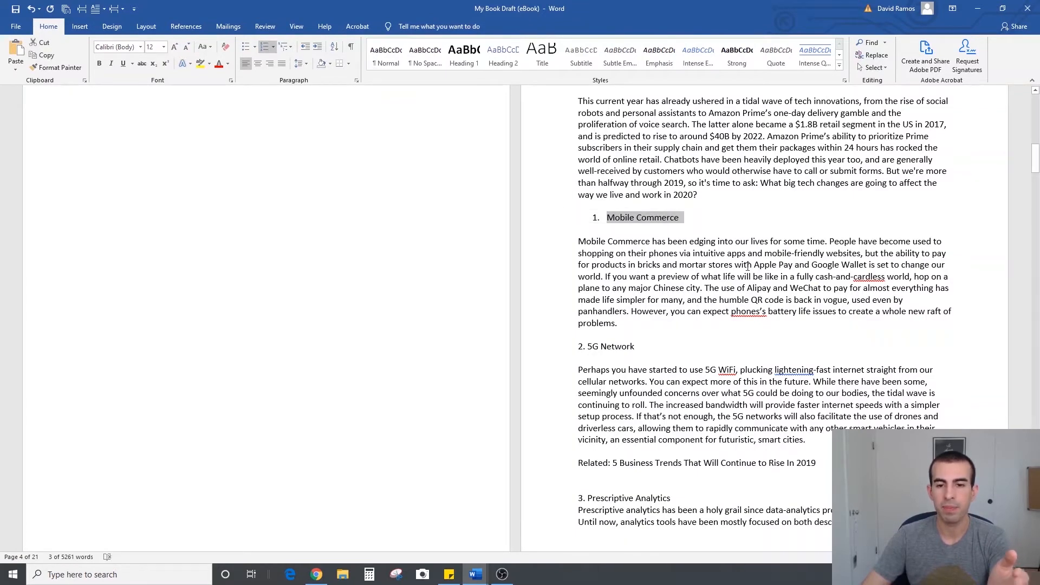
{"action": "left_click", "coordinate": [707, 208]}
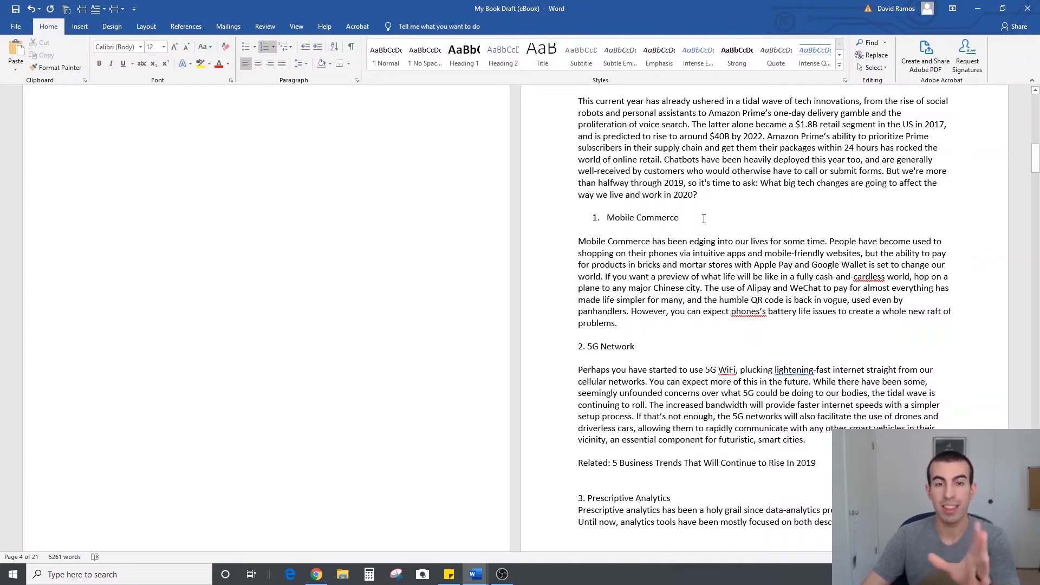
{"action": "key", "text": "Down"}
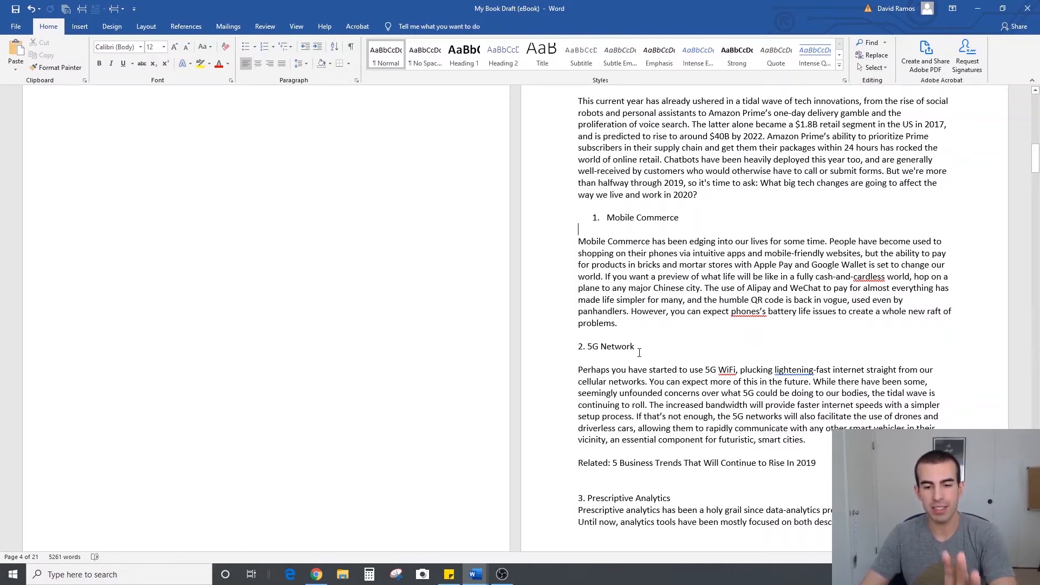
{"action": "key", "text": "Up"}
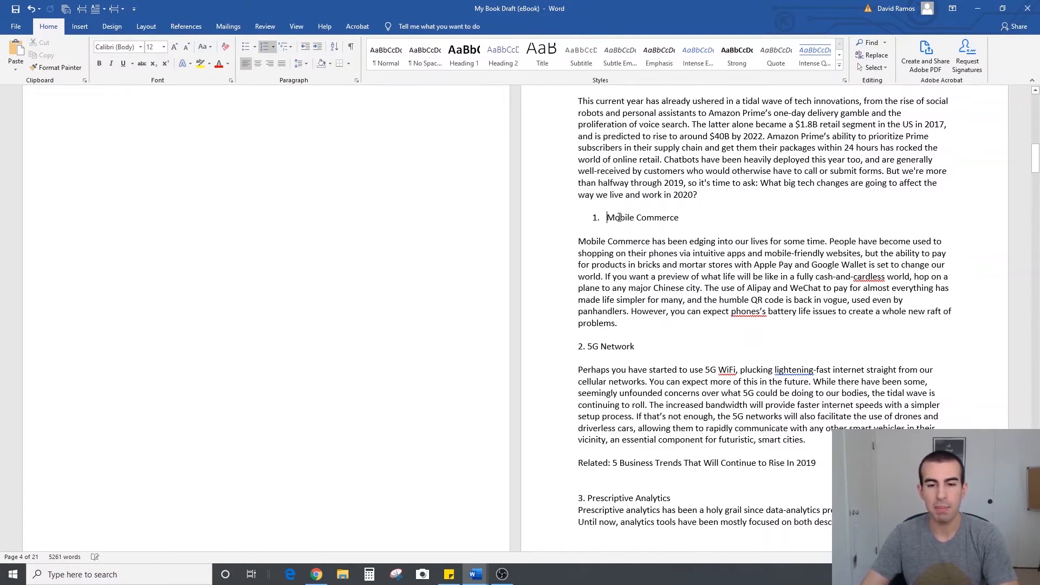
Remove the automatic numbering from the "Mobile Commerce" line and enter "1." manually in front of it
{"action": "left_click", "coordinate": [265, 47]}
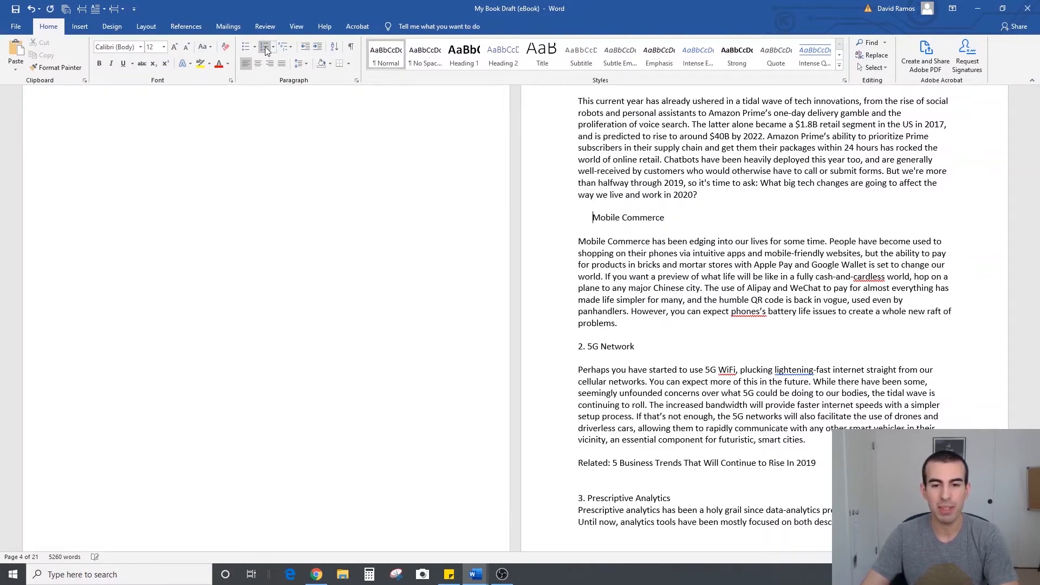
{"action": "type", "text": "1."}
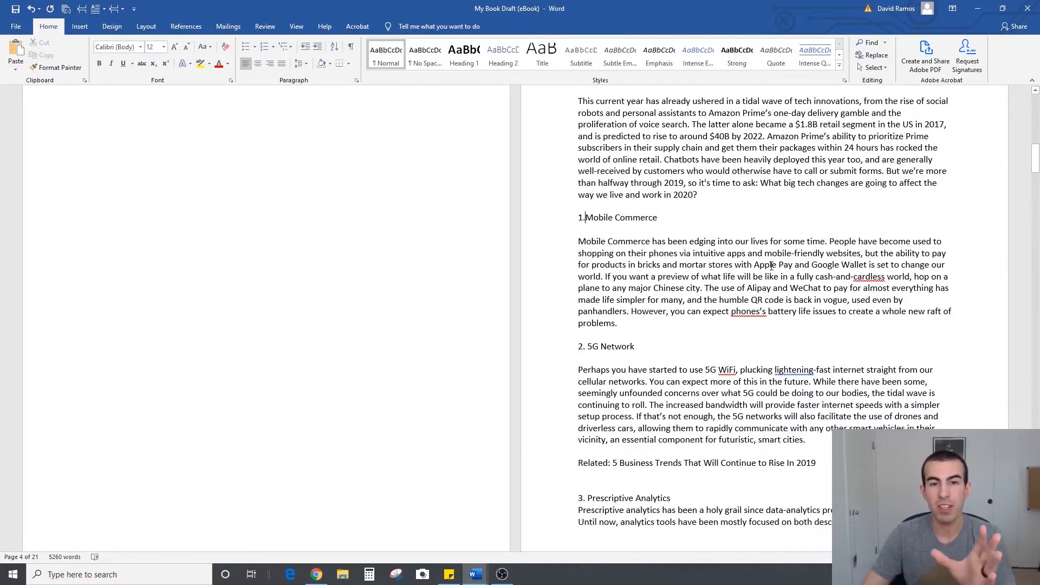
Show the formatting marks and review the lists, spacing and page breaks from Chapter 2 back to the front pages
{"action": "scroll", "coordinate": [771, 265], "scroll_direction": "down", "scroll_amount": 7}
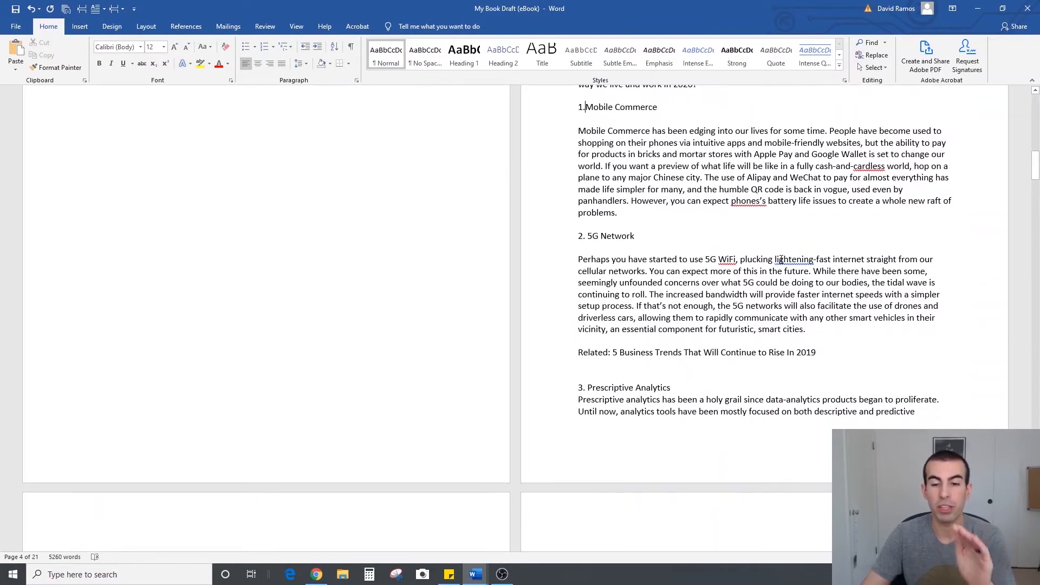
{"action": "scroll", "coordinate": [773, 262], "scroll_direction": "down", "scroll_amount": 10}
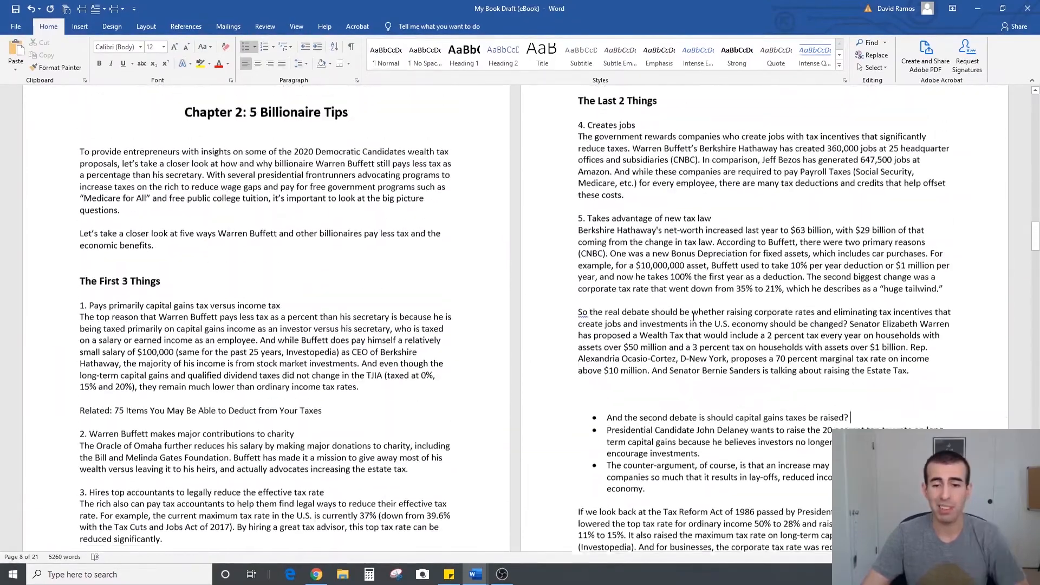
{"action": "scroll", "coordinate": [693, 317], "scroll_direction": "up", "scroll_amount": 10}
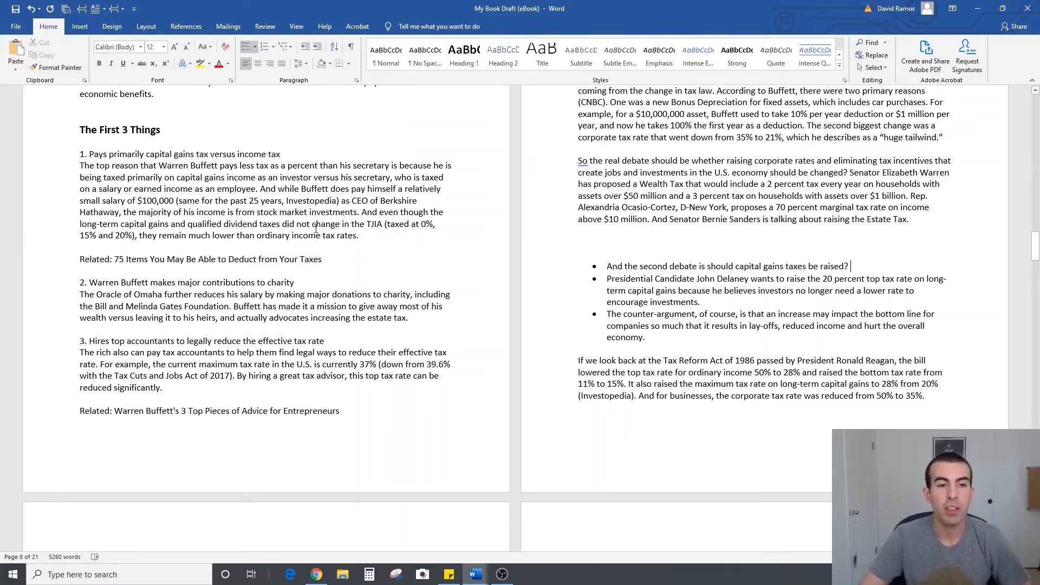
{"action": "left_click", "coordinate": [352, 47]}
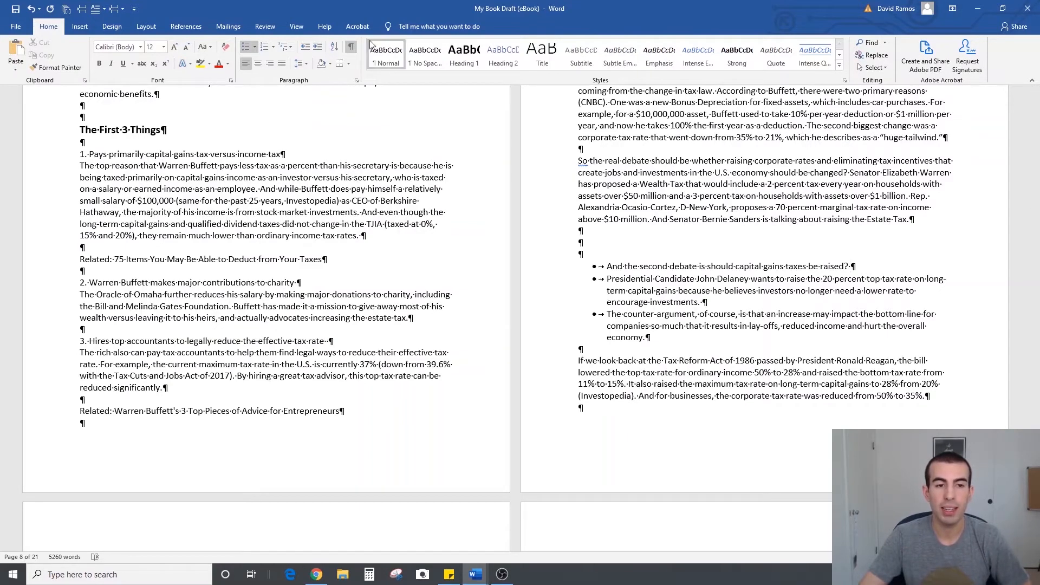
{"action": "scroll", "coordinate": [481, 397], "scroll_direction": "up", "scroll_amount": 15}
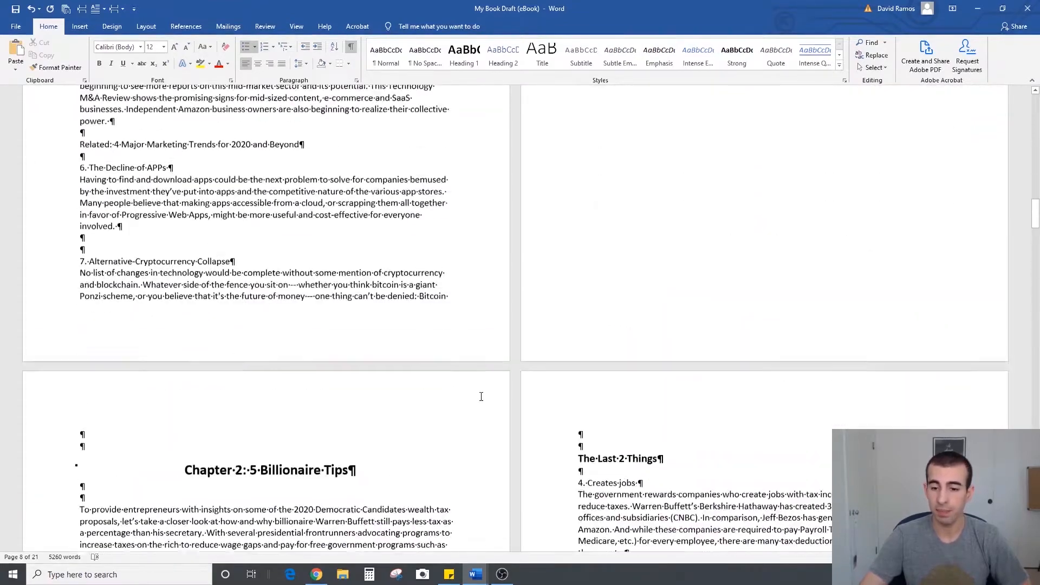
{"action": "scroll", "coordinate": [481, 396], "scroll_direction": "up", "scroll_amount": 10}
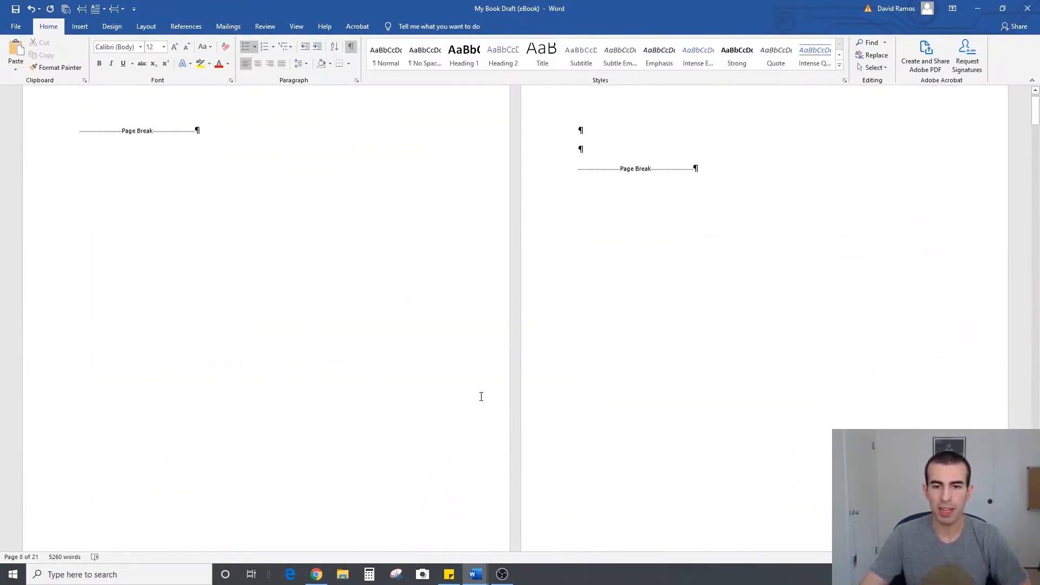
Go to the start of Chapter 1 and check the available line spacing options without changing them
{"action": "scroll", "coordinate": [481, 397], "scroll_direction": "down", "scroll_amount": 5}
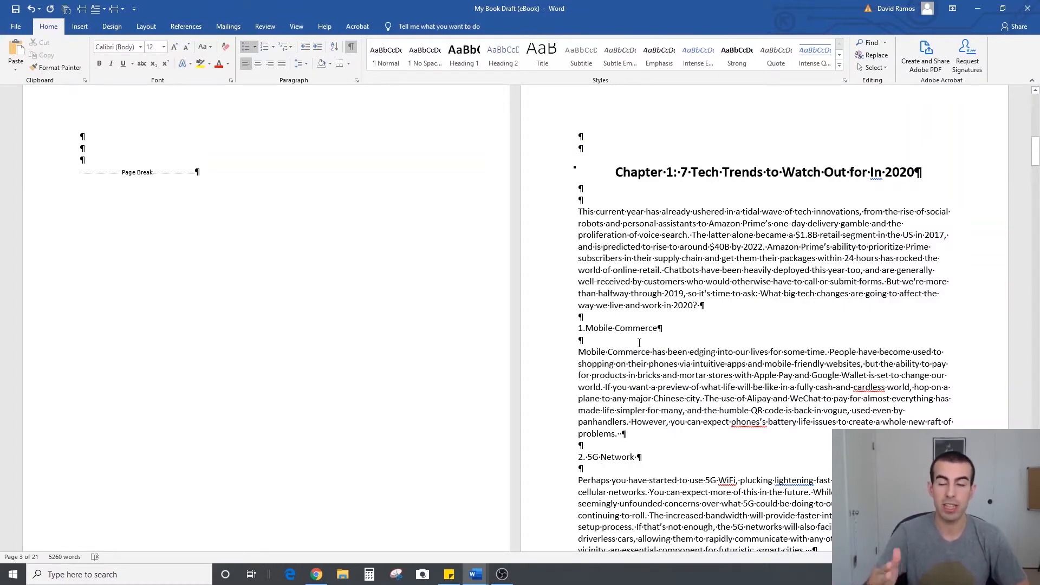
{"action": "scroll", "coordinate": [719, 264], "scroll_direction": "down", "scroll_amount": 2}
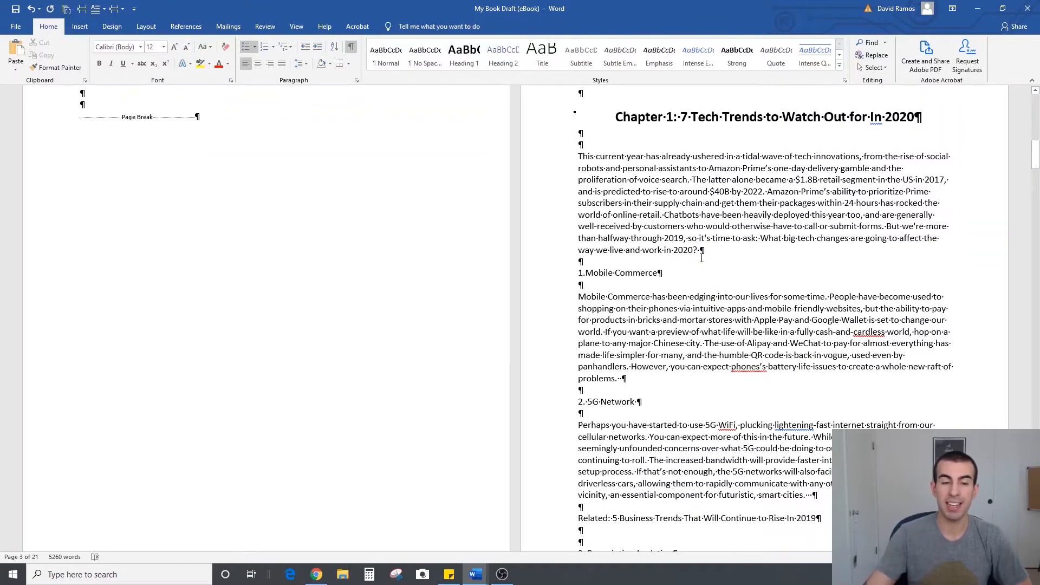
{"action": "left_click", "coordinate": [306, 64]}
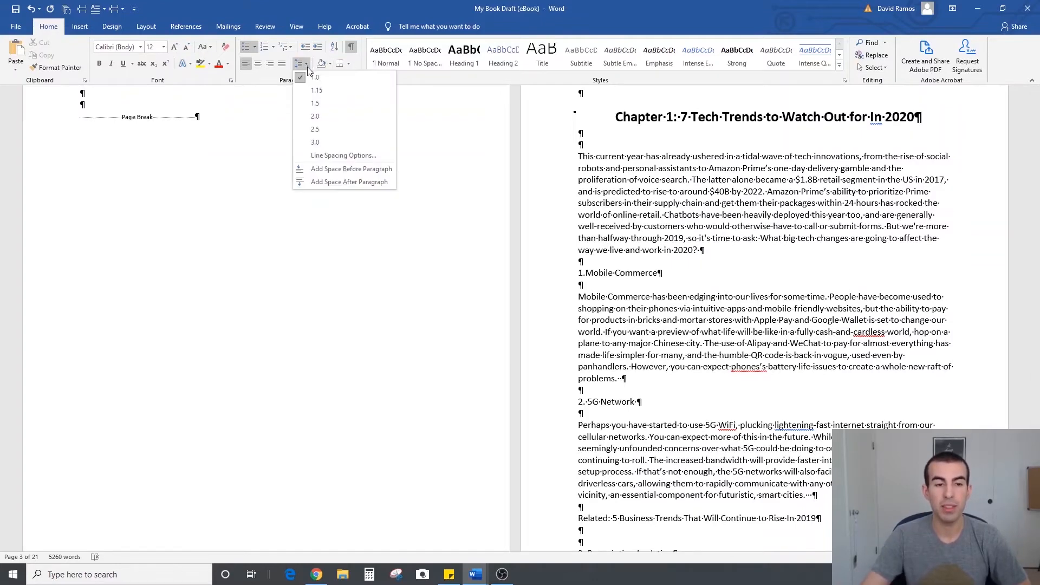
{"action": "left_click", "coordinate": [761, 250]}
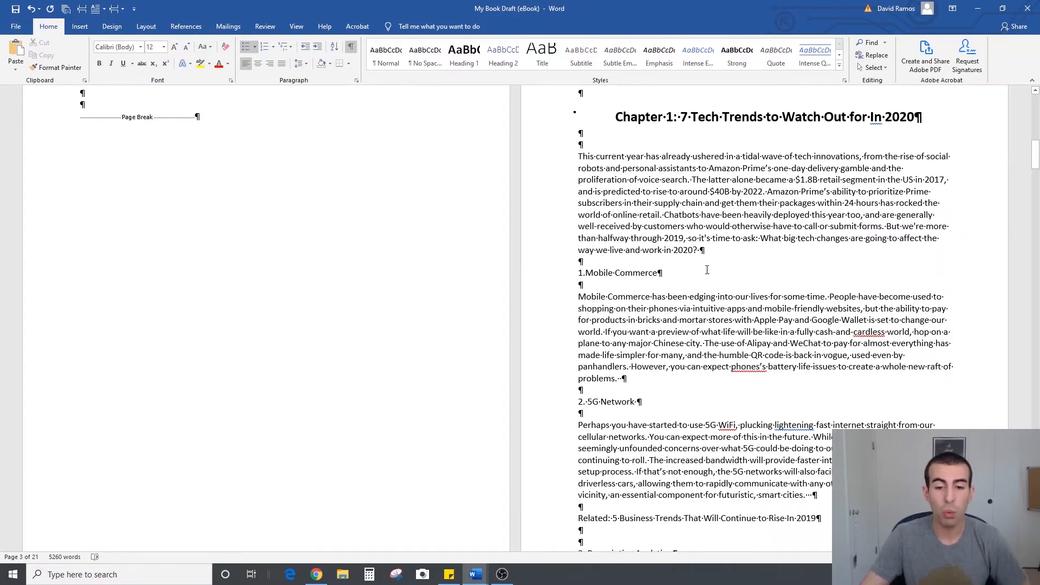
Delete the "Related: 5 Business Trends That Will Continue to Rise In 2019" line and the two extra blank lines below it
{"action": "scroll", "coordinate": [707, 336], "scroll_direction": "down", "scroll_amount": 3}
{"action": "scroll", "coordinate": [707, 336], "scroll_direction": "down", "scroll_amount": 1}
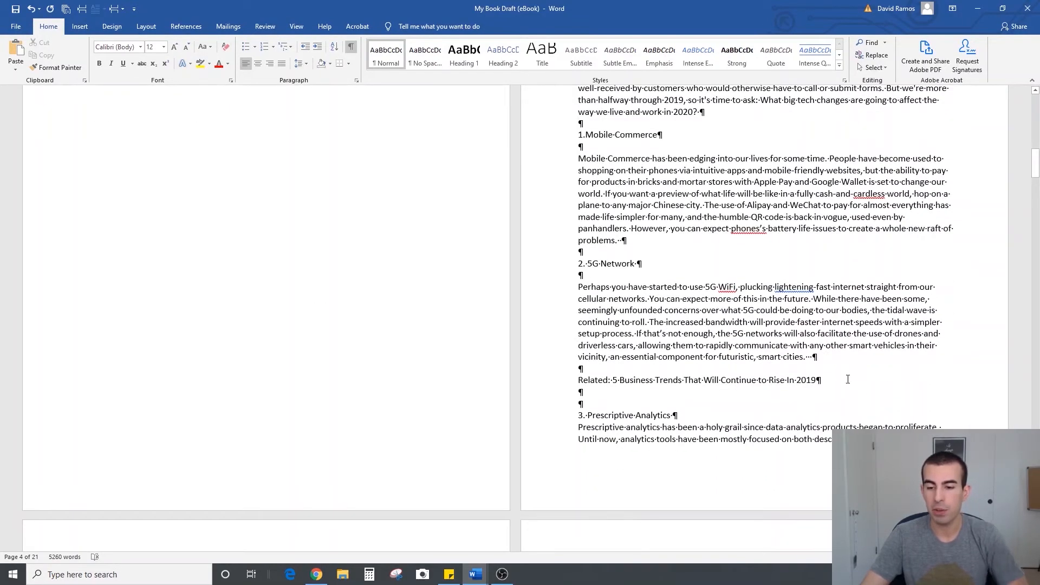
{"action": "left_click_drag", "start_coordinate": [855, 381], "coordinate": [607, 376]}
{"action": "key", "text": "BackSpace"}
{"action": "key", "text": "BackSpace"}
{"action": "key", "text": "BackSpace"}
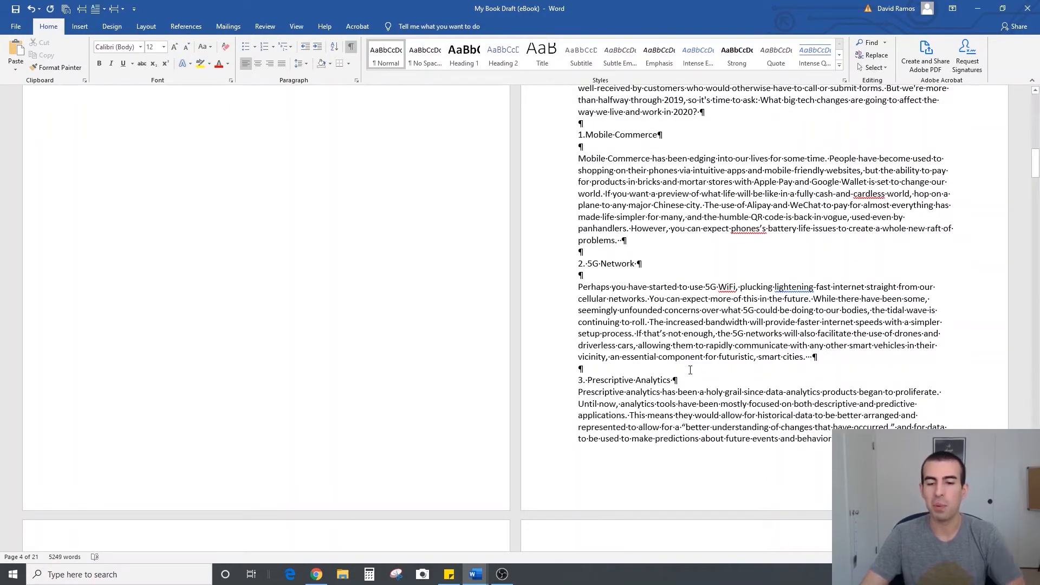
Insert a blank line between the "3. Prescriptive Analytics" subheading and its first paragraph, and compare it with the "1.Mobile Commerce" section
{"action": "left_click", "coordinate": [706, 379]}
{"action": "key", "text": "Return"}
{"action": "scroll", "coordinate": [701, 382], "scroll_direction": "down", "scroll_amount": 9}
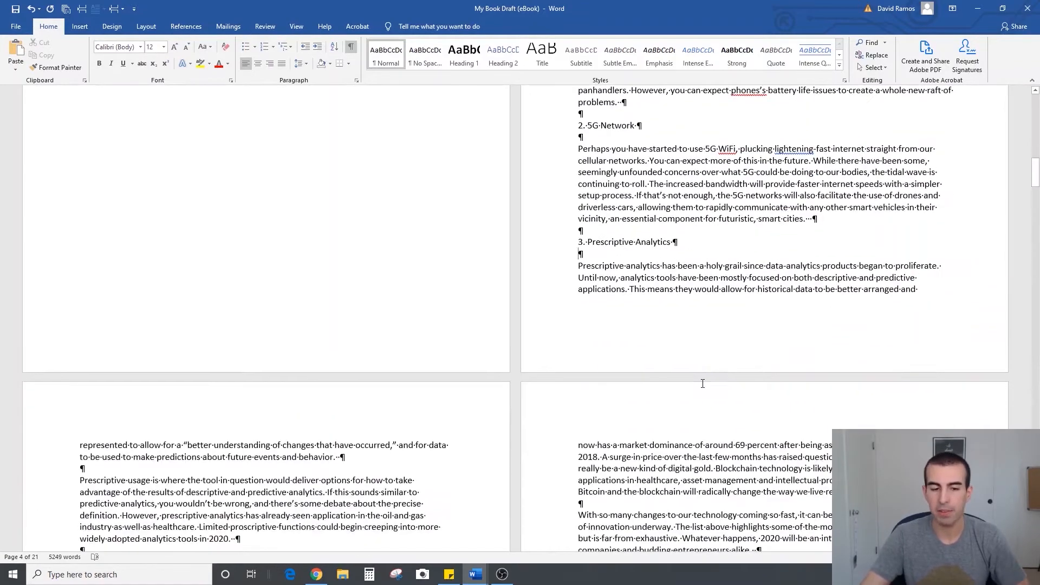
{"action": "scroll", "coordinate": [557, 288], "scroll_direction": "up", "scroll_amount": 9}
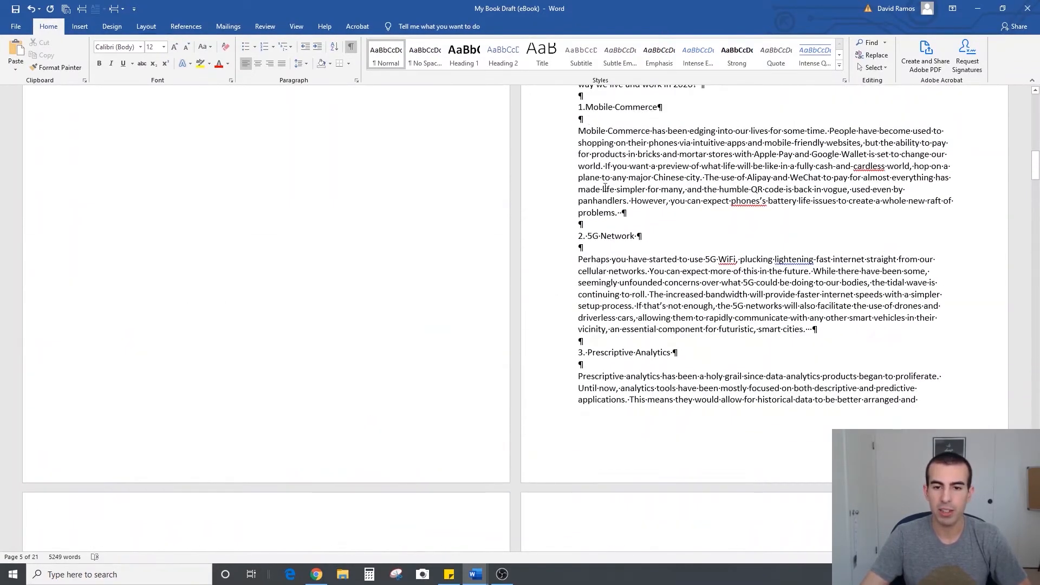
{"action": "left_click_drag", "start_coordinate": [579, 135], "coordinate": [661, 135]}
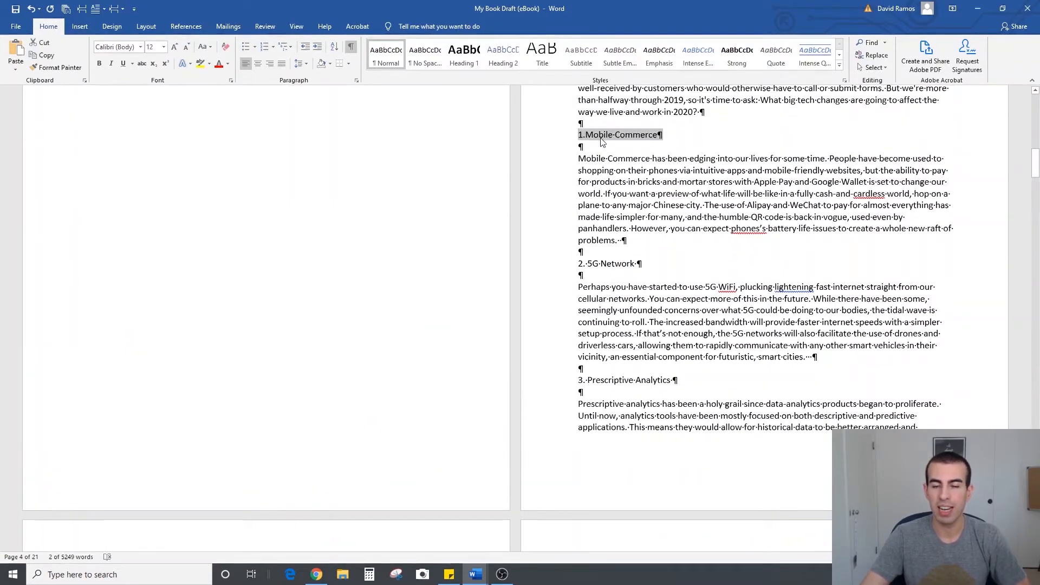
{"action": "left_click", "coordinate": [602, 175]}
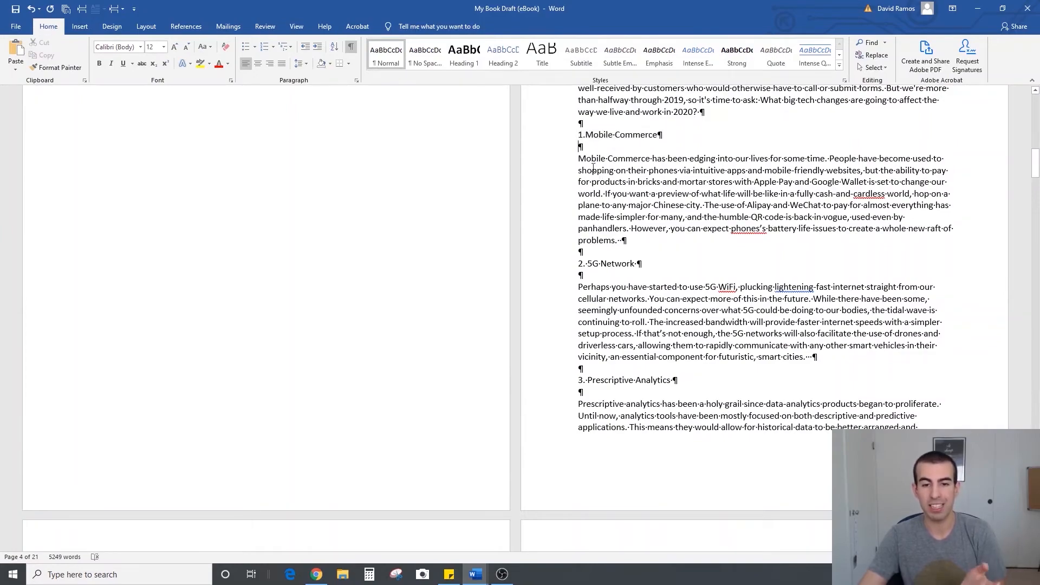
Insert a blank line below each of the Chapter 1 subheadings "AI as a Service", "Mid-Market Tech Growth" and "The Decline of APPs"
{"action": "scroll", "coordinate": [87, 322], "scroll_direction": "down", "scroll_amount": 10}
{"action": "key", "text": "Return"}
{"action": "scroll", "coordinate": [162, 345], "scroll_direction": "down", "scroll_amount": 4}
{"action": "left_click", "coordinate": [200, 346]}
{"action": "key", "text": "Return"}
{"action": "scroll", "coordinate": [204, 355], "scroll_direction": "down", "scroll_amount": 3}
{"action": "left_click", "coordinate": [212, 421]}
{"action": "key", "text": "Return"}
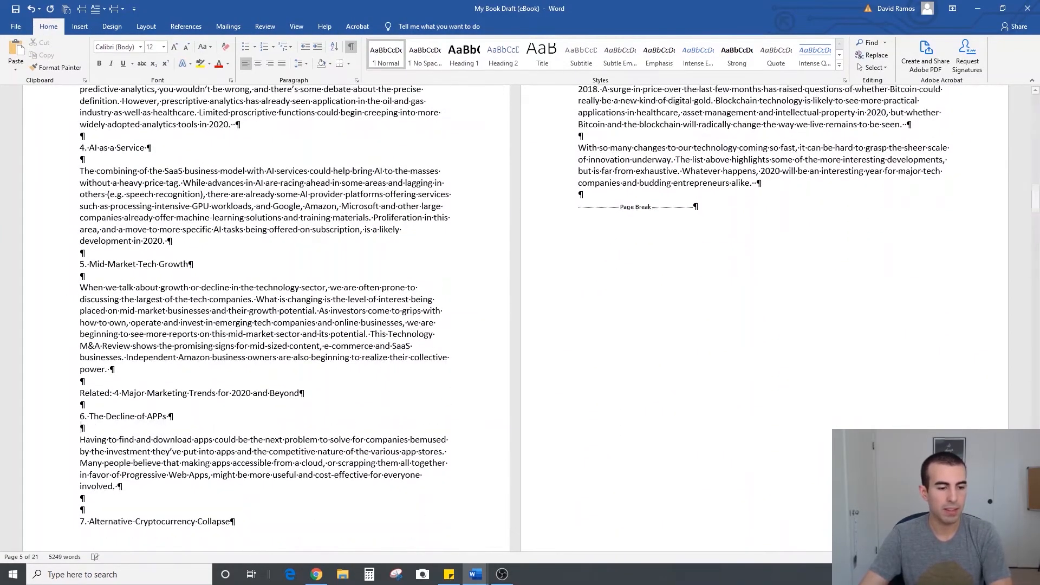
Split the long cryptocurrency paragraph before "A surge in price", leaving a blank line between the two parts
{"action": "scroll", "coordinate": [276, 409], "scroll_direction": "down", "scroll_amount": 3}
{"action": "scroll", "coordinate": [617, 357], "scroll_direction": "up", "scroll_amount": 9}
{"action": "scroll", "coordinate": [615, 241], "scroll_direction": "down", "scroll_amount": 2}
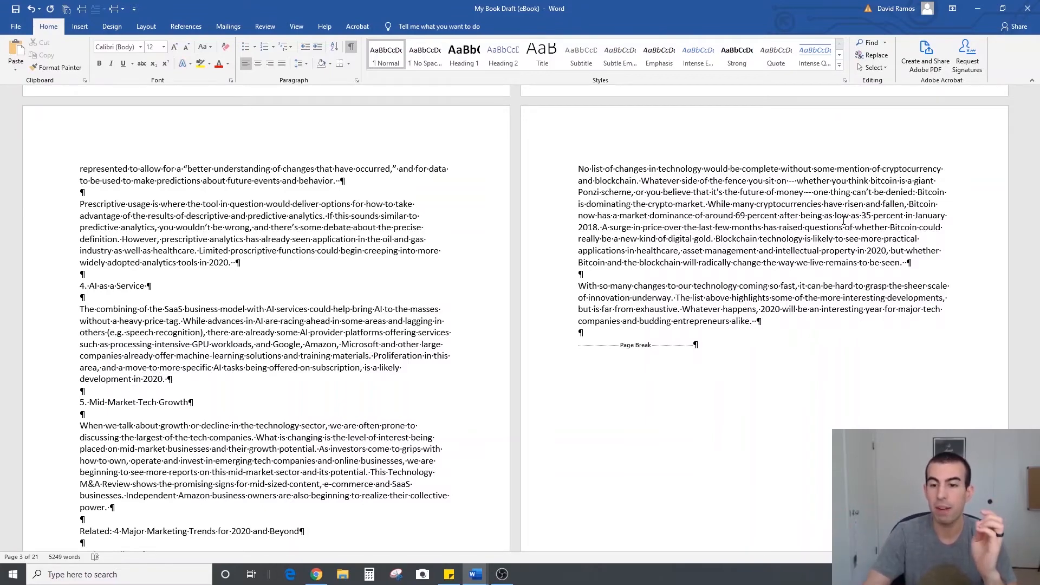
{"action": "left_click", "coordinate": [892, 227]}
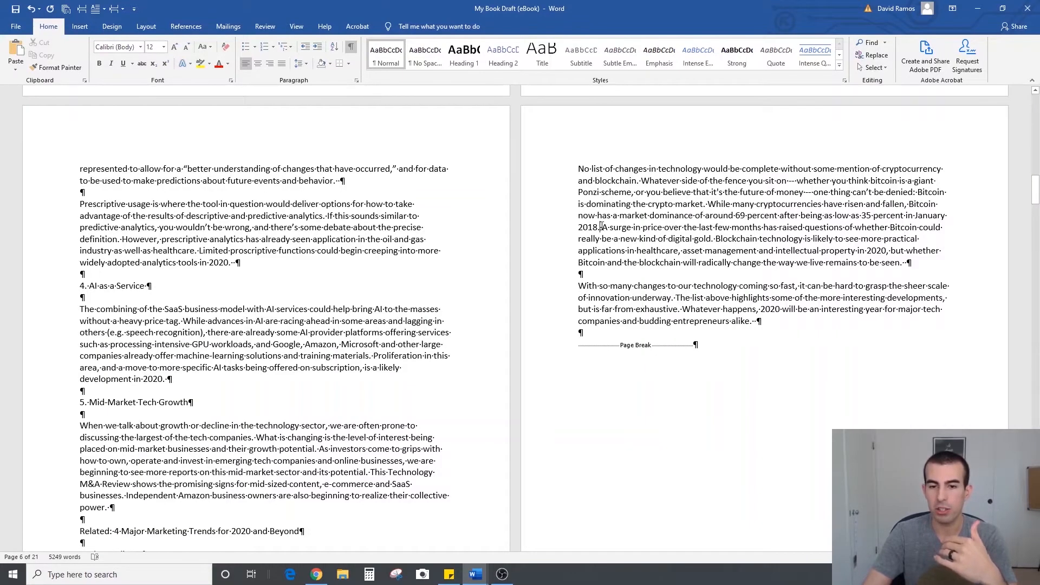
{"action": "key", "text": "Return"}
{"action": "key", "text": "Return"}
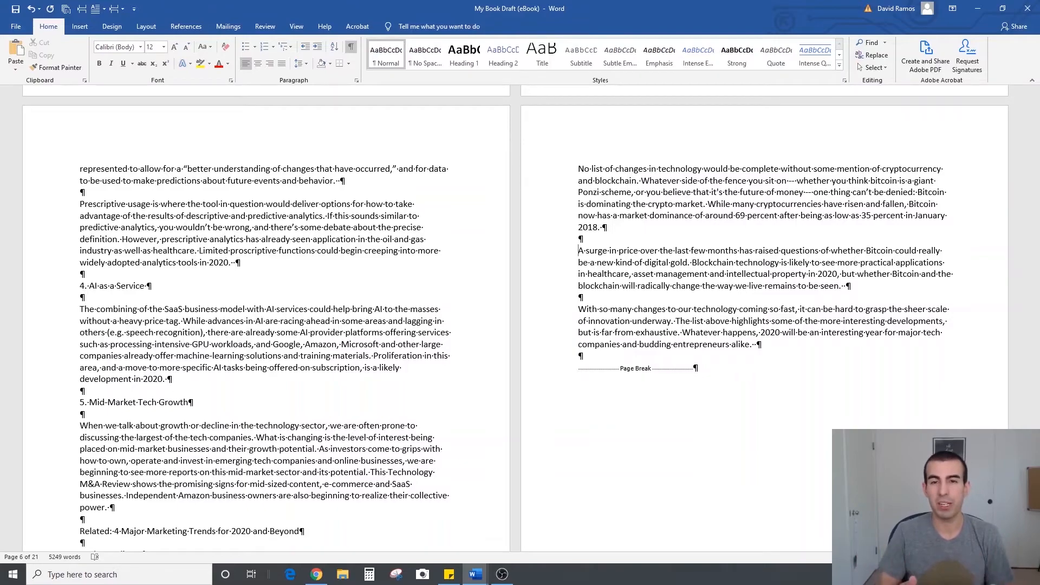
Insert a line below Chapter 2's "Pays primarily capital gains tax versus income tax" and replace that subheading's automatic numbering with a manual "1."
{"action": "scroll", "coordinate": [613, 306], "scroll_direction": "down", "scroll_amount": 15}
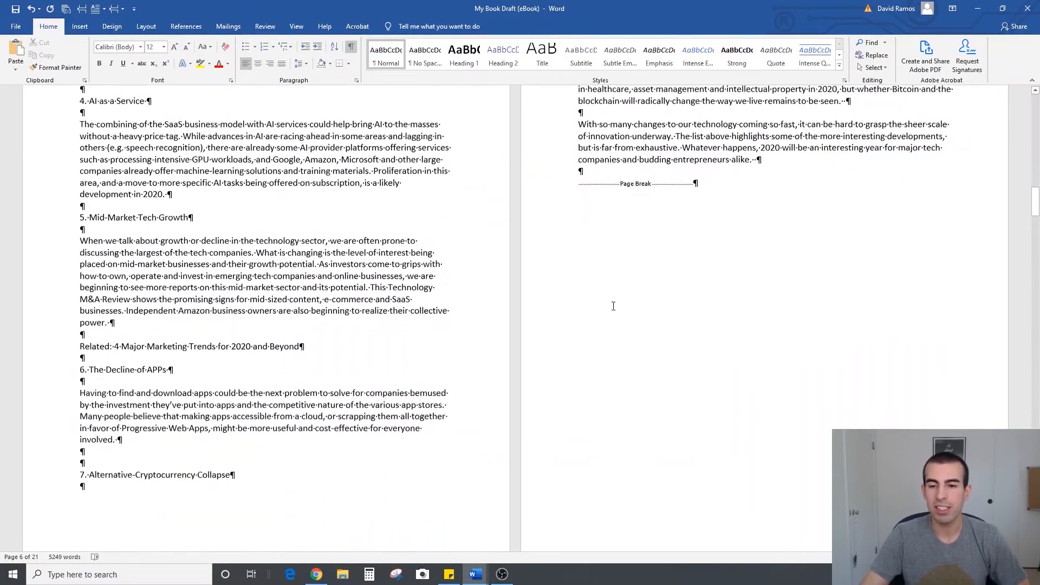
{"action": "scroll", "coordinate": [613, 307], "scroll_direction": "down", "scroll_amount": 5}
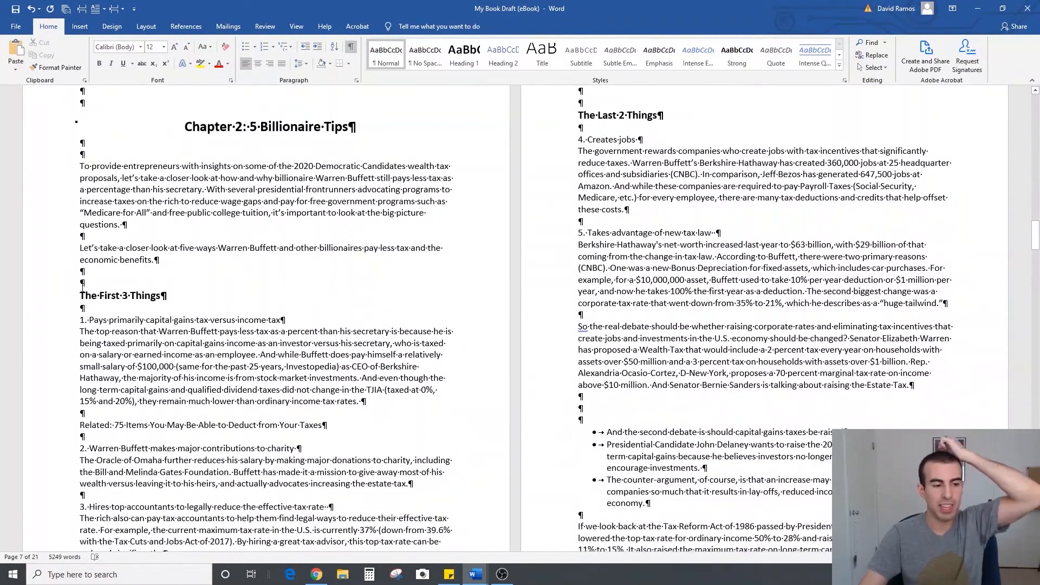
{"action": "scroll", "coordinate": [307, 261], "scroll_direction": "down", "scroll_amount": 2}
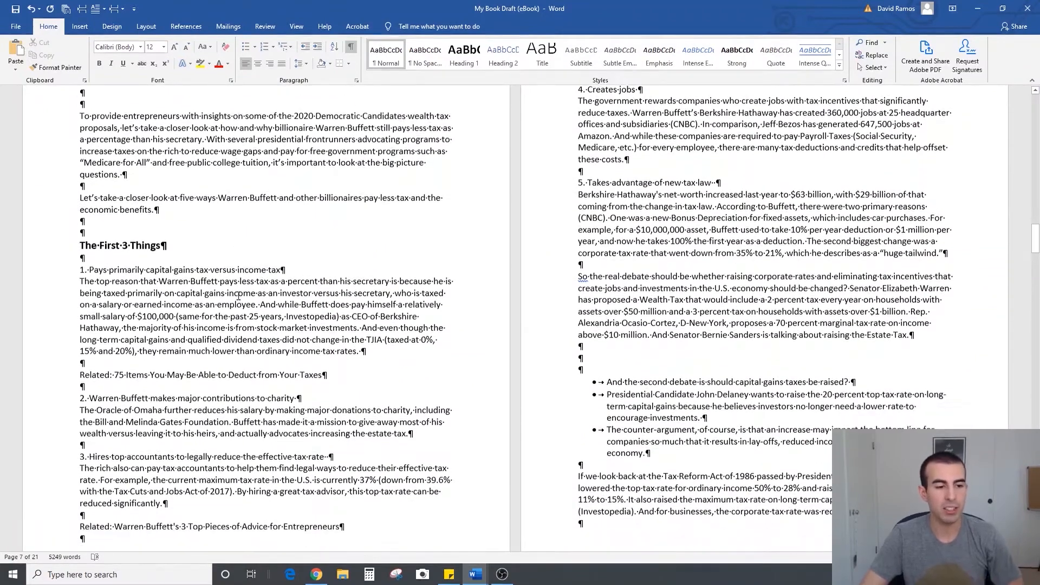
{"action": "left_click", "coordinate": [307, 261]}
{"action": "key", "text": "Return"}
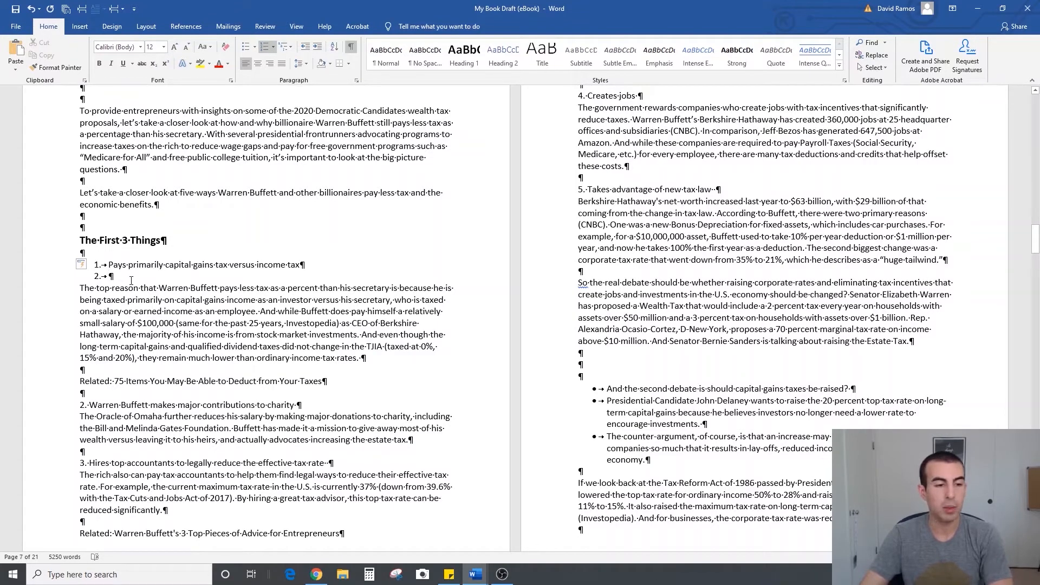
{"action": "left_click", "coordinate": [265, 48]}
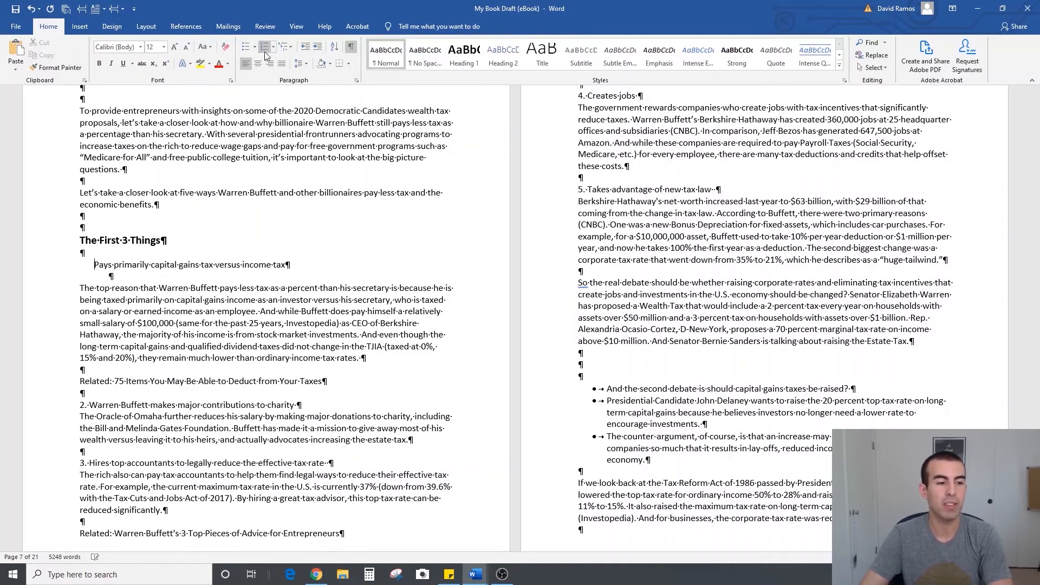
{"action": "key", "text": "BackSpace"}
{"action": "type", "text": "1."}
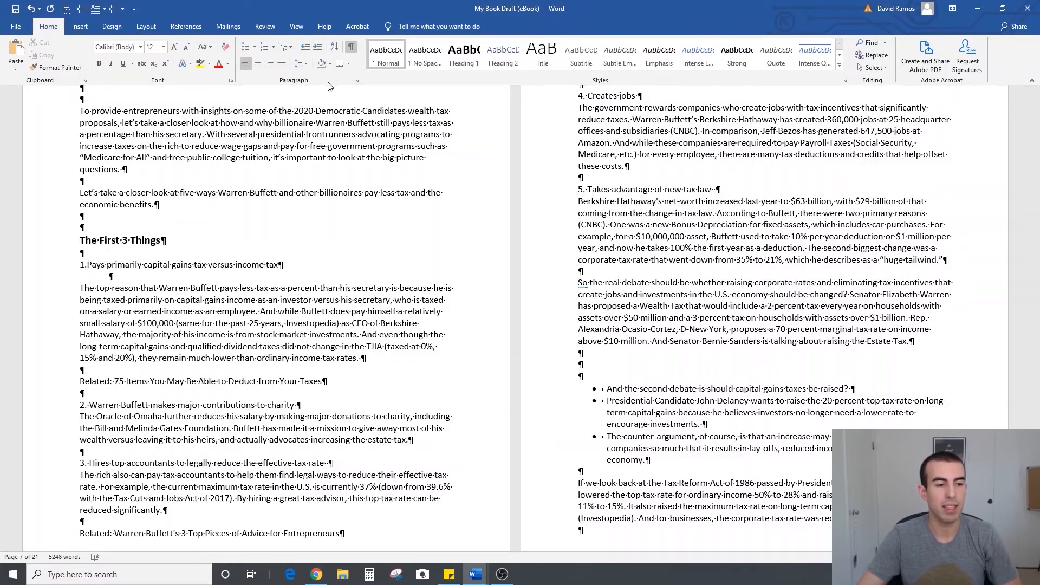
Insert a blank line below Chapter 2's subheadings 2 and 3, on charity contributions and hiring top accountants
{"action": "scroll", "coordinate": [320, 377], "scroll_direction": "down", "scroll_amount": 1}
{"action": "left_click", "coordinate": [320, 378]}
{"action": "key", "text": "Return"}
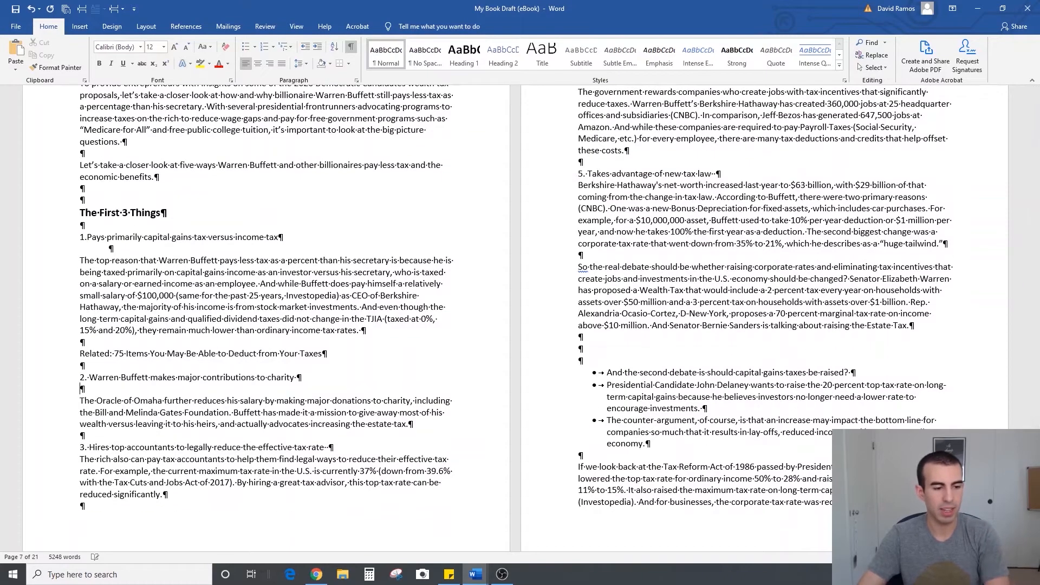
{"action": "left_click", "coordinate": [345, 446]}
{"action": "key", "text": "Return"}
Insert a blank line below the "4. Creates jobs" and "5. Takes advantage of new tax law" subheadings
{"action": "scroll", "coordinate": [690, 172], "scroll_direction": "up", "scroll_amount": 3}
{"action": "left_click", "coordinate": [690, 172]}
{"action": "key", "text": "Return"}
{"action": "left_click", "coordinate": [726, 280]}
{"action": "key", "text": "Return"}
Reduce the spacing above the Chapter 2 bulleted list to two blank lines and add a second blank line below the list
{"action": "scroll", "coordinate": [654, 298], "scroll_direction": "down", "scroll_amount": 4}
{"action": "scroll", "coordinate": [650, 299], "scroll_direction": "down", "scroll_amount": 2}
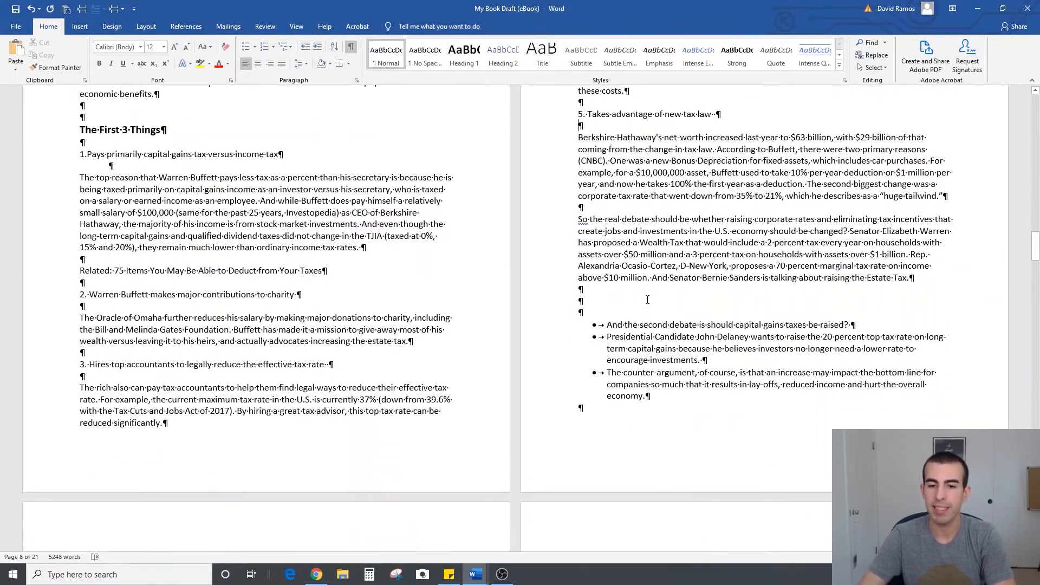
{"action": "scroll", "coordinate": [769, 264], "scroll_direction": "down", "scroll_amount": 1}
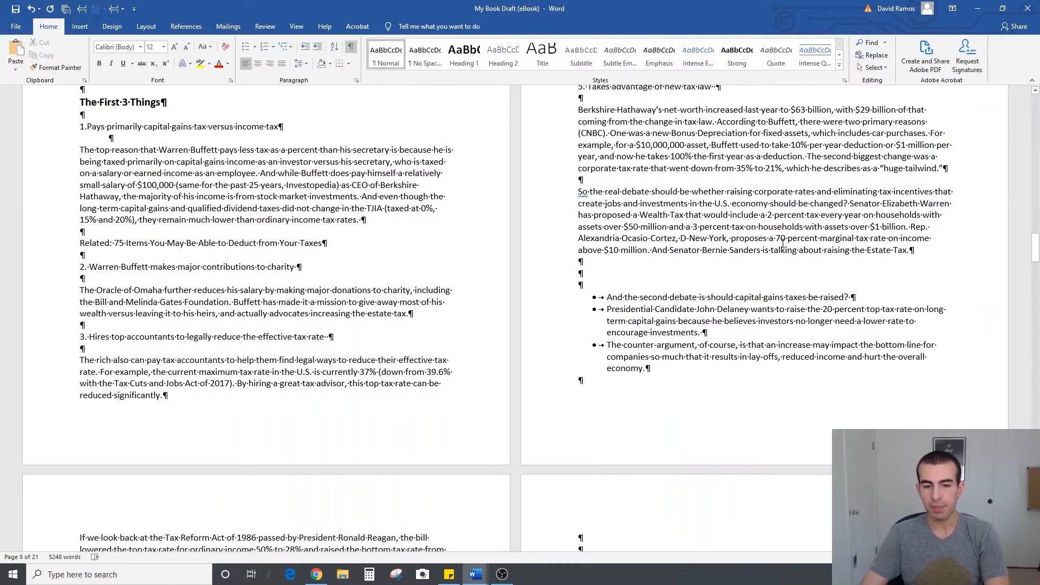
{"action": "key", "text": "Return"}
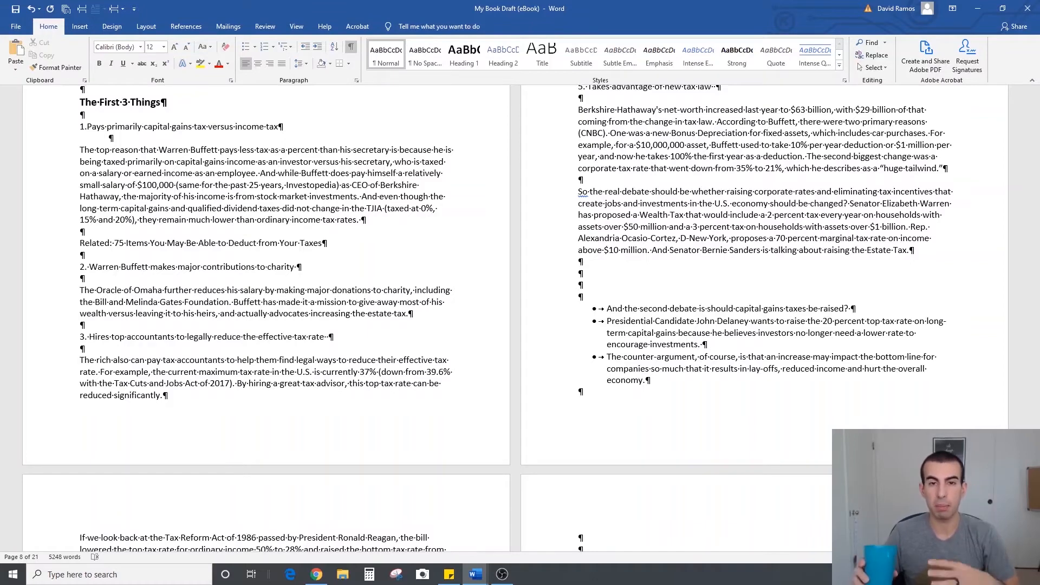
{"action": "scroll", "coordinate": [310, 261], "scroll_direction": "up", "scroll_amount": 2}
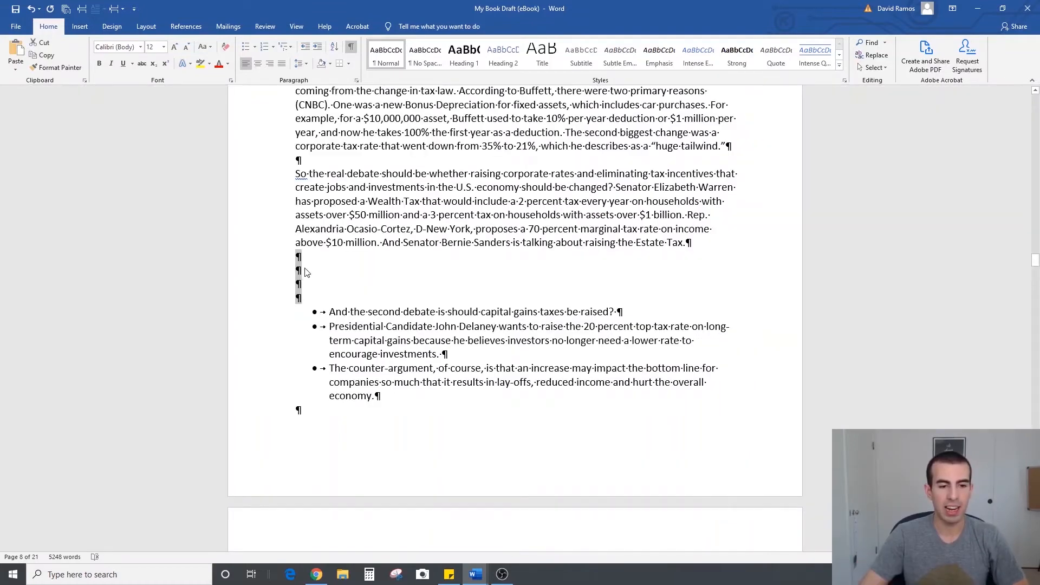
{"action": "left_click", "coordinate": [330, 270]}
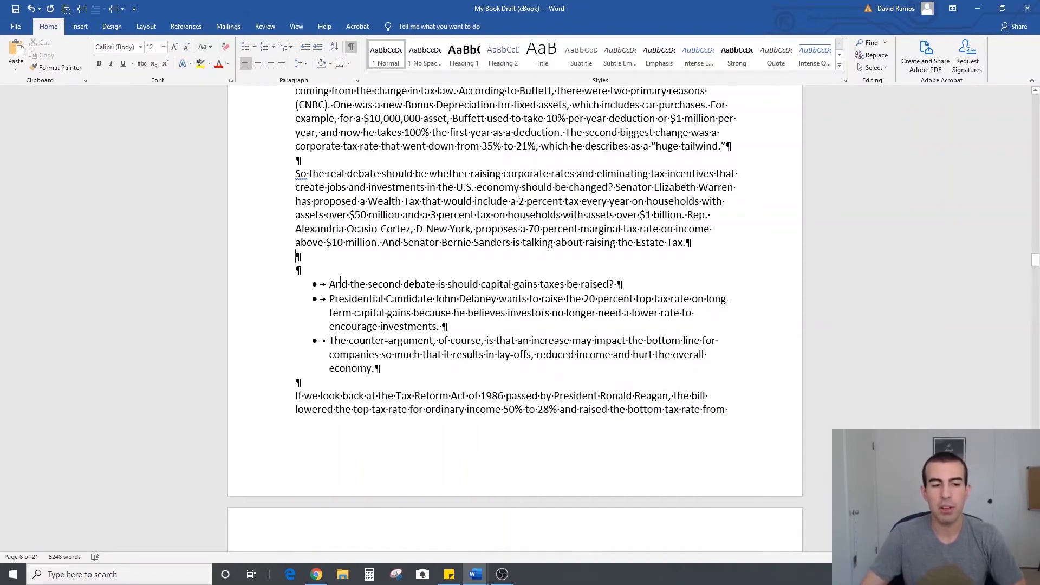
{"action": "key", "text": "Return"}
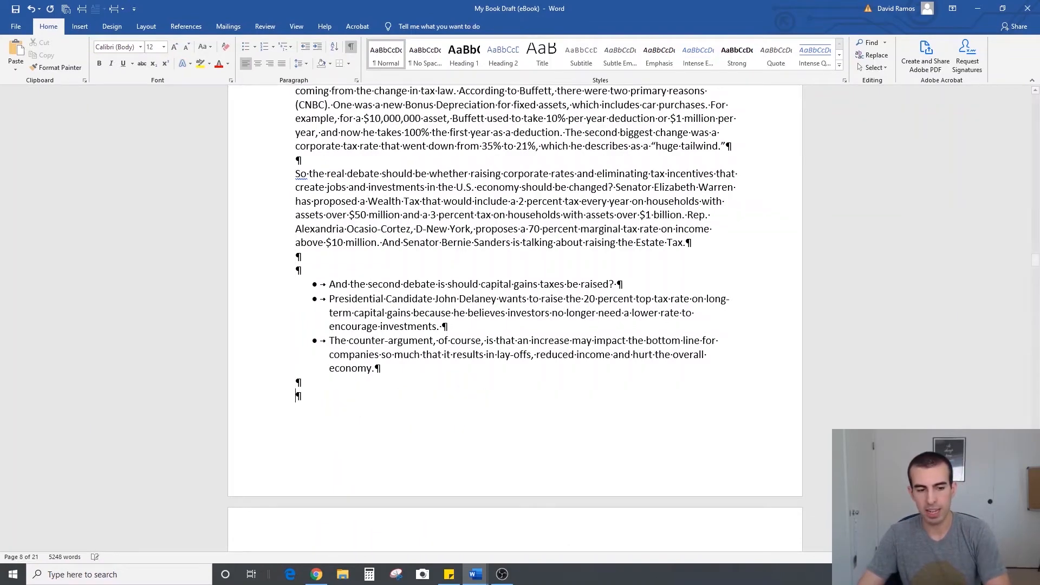
Format the "The Minor Tragedy" subheading in Chapter 3 as bold, 14 point text
{"action": "scroll", "coordinate": [379, 376], "scroll_direction": "down", "scroll_amount": 4}
{"action": "scroll", "coordinate": [385, 373], "scroll_direction": "down", "scroll_amount": 1}
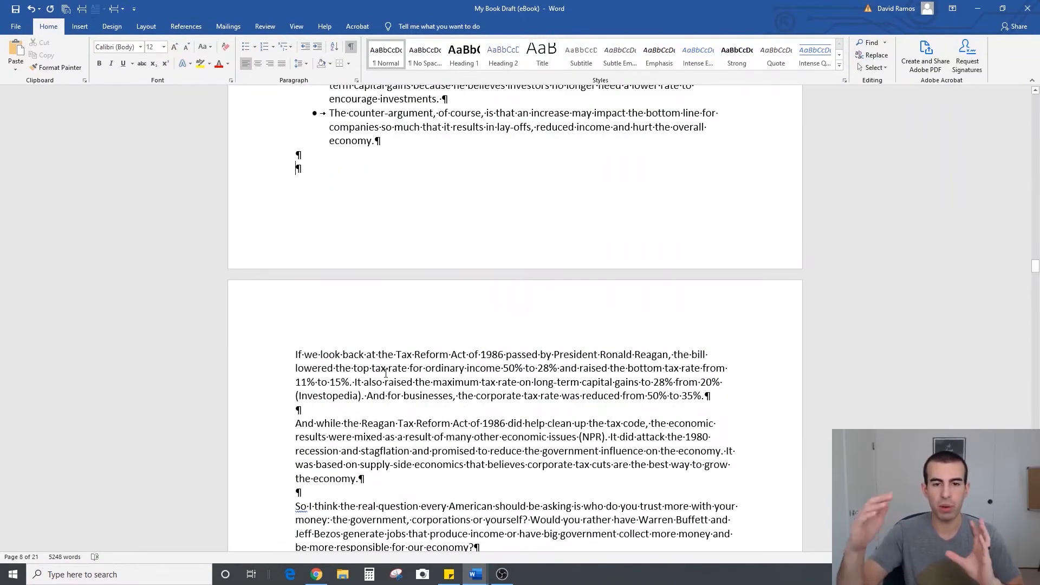
{"action": "scroll", "coordinate": [386, 373], "scroll_direction": "down", "scroll_amount": 3}
{"action": "scroll", "coordinate": [697, 381], "scroll_direction": "down", "scroll_amount": 4}
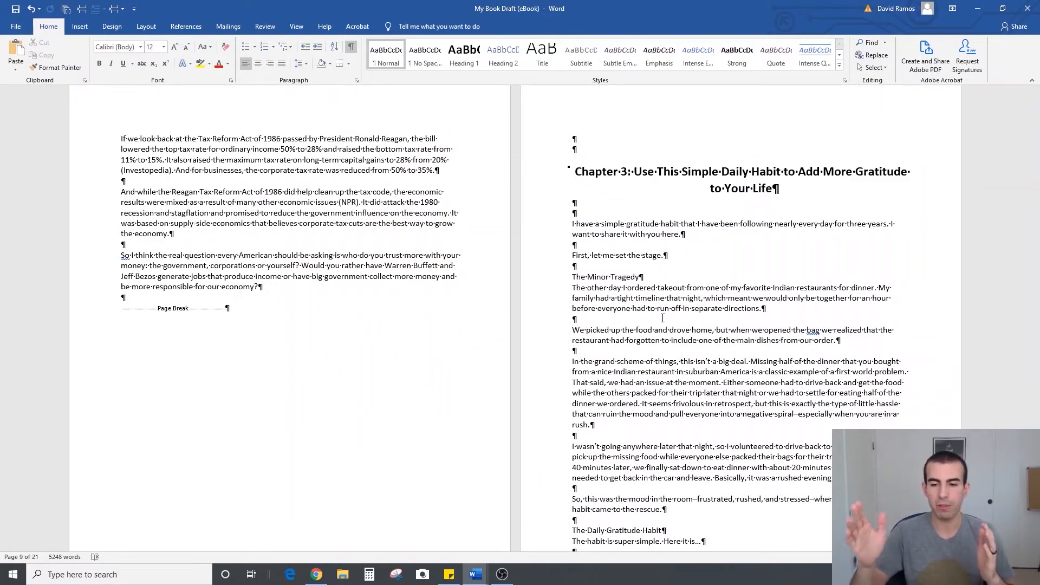
{"action": "left_click_drag", "start_coordinate": [643, 277], "coordinate": [574, 280]}
{"action": "left_click", "coordinate": [99, 64]}
{"action": "left_click", "coordinate": [174, 47]}
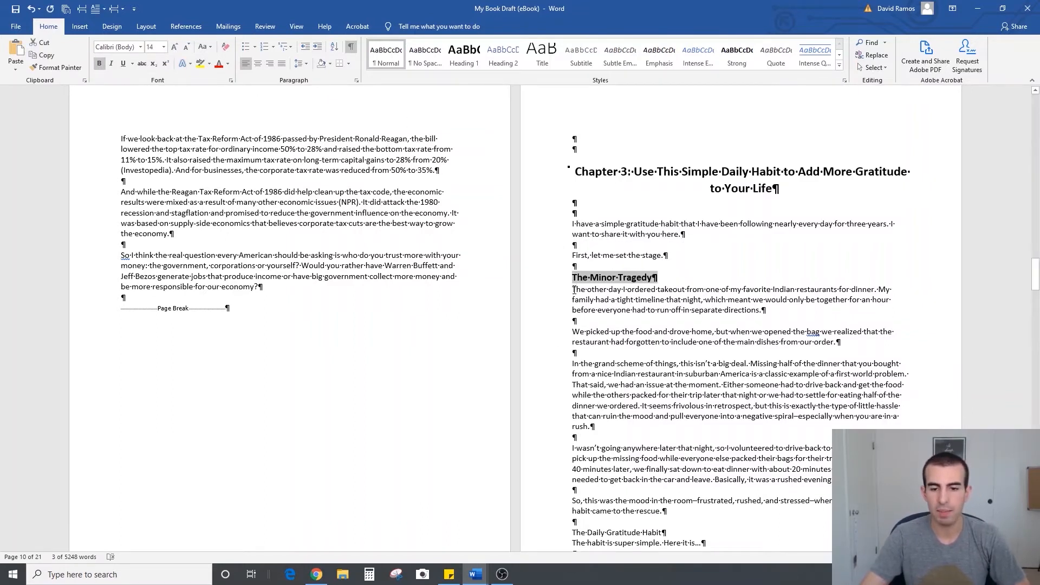
{"action": "key", "text": "Right"}
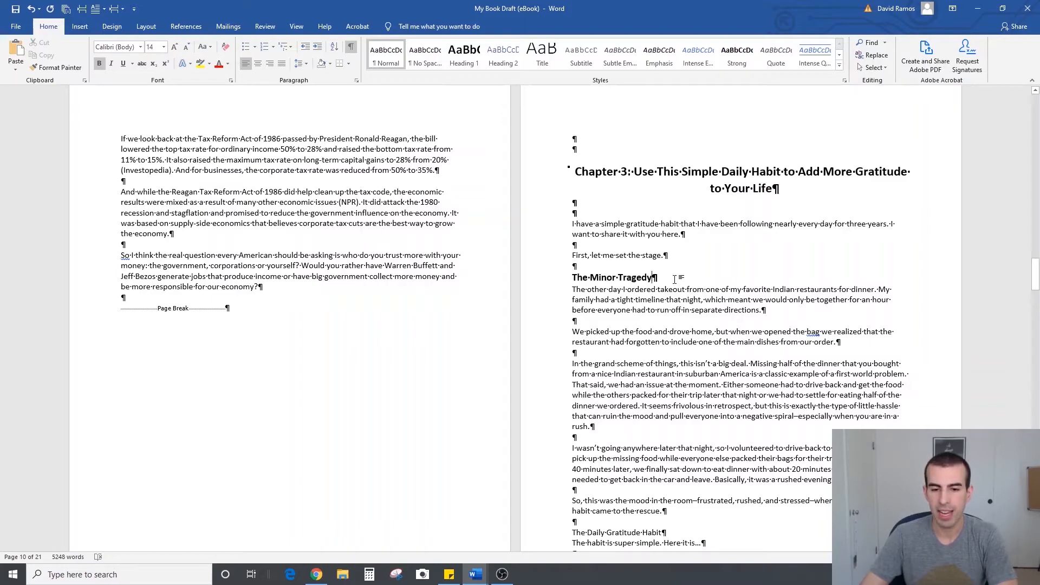
Try two blank lines below the "The Minor Tragedy" subheading and remove them again
{"action": "key", "text": "Return"}
{"action": "key", "text": "Return"}
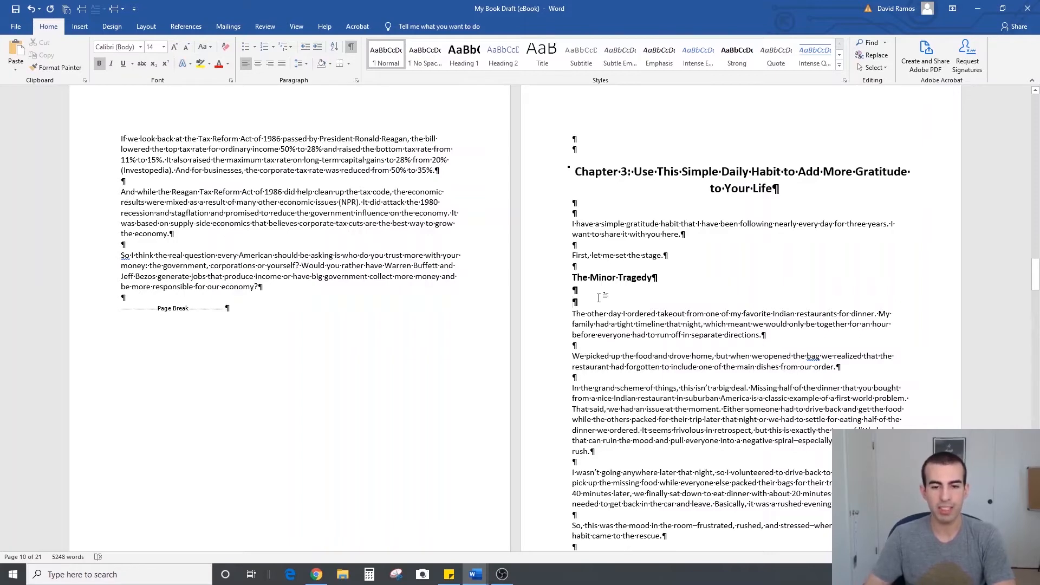
{"action": "key", "text": "BackSpace"}
{"action": "key", "text": "BackSpace"}
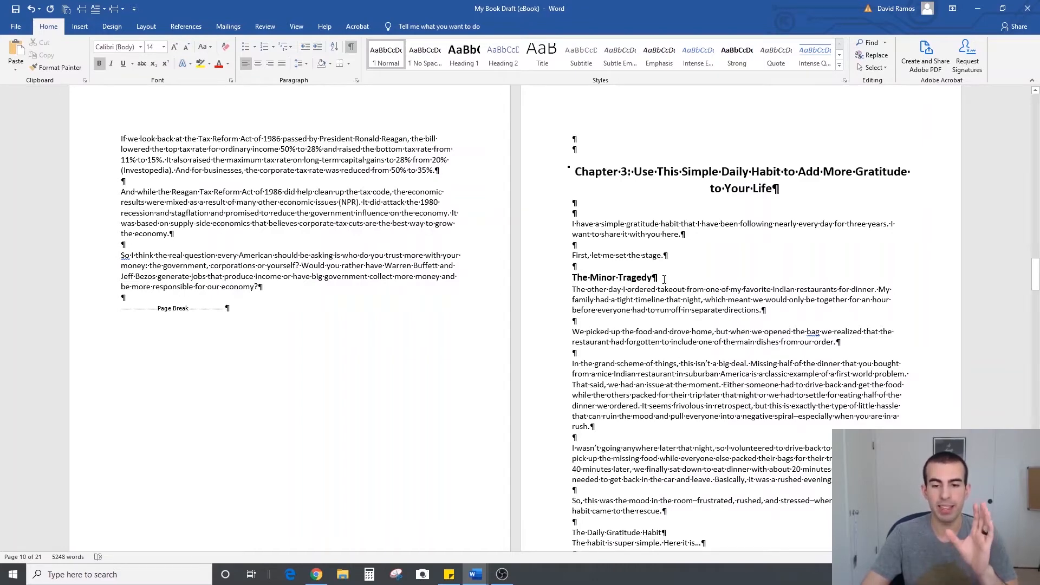
Highlight the word "The" in yellow at the start of the paragraph below "The Minor Tragedy"
{"action": "left_click", "coordinate": [574, 289]}
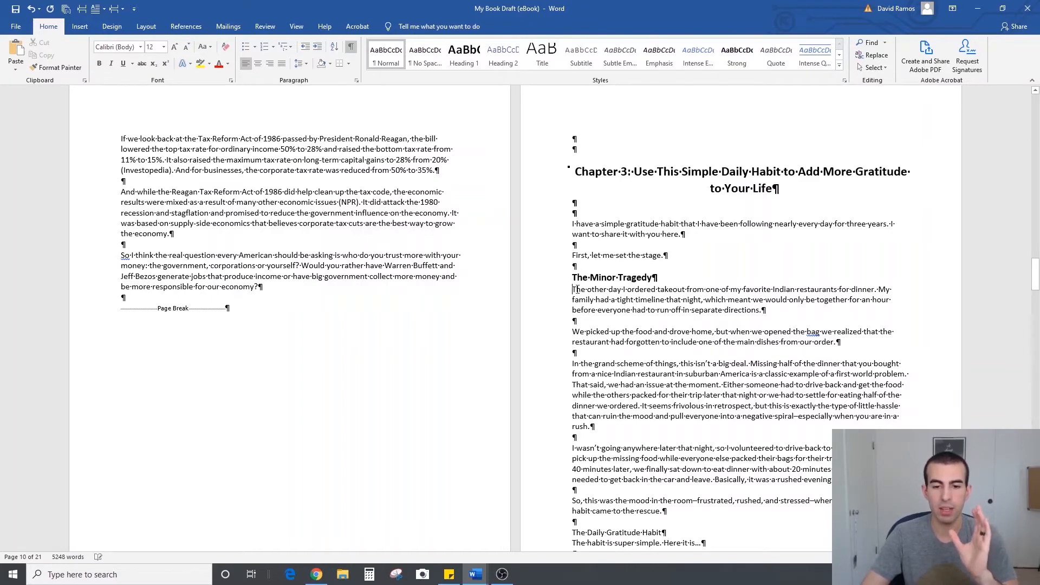
{"action": "left_click_drag", "start_coordinate": [585, 290], "coordinate": [573, 290]}
{"action": "left_click", "coordinate": [628, 272]}
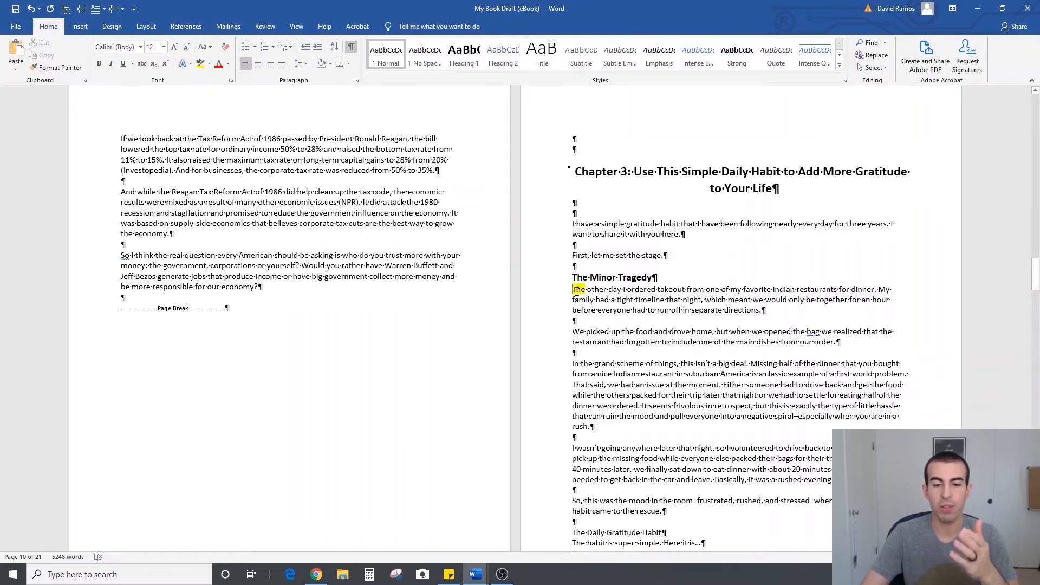
Insert two blank lines below "The Minor Tragedy" subheading and remove the yellow highlight from the word "The"
{"action": "key", "text": "Return"}
{"action": "key", "text": "Return"}
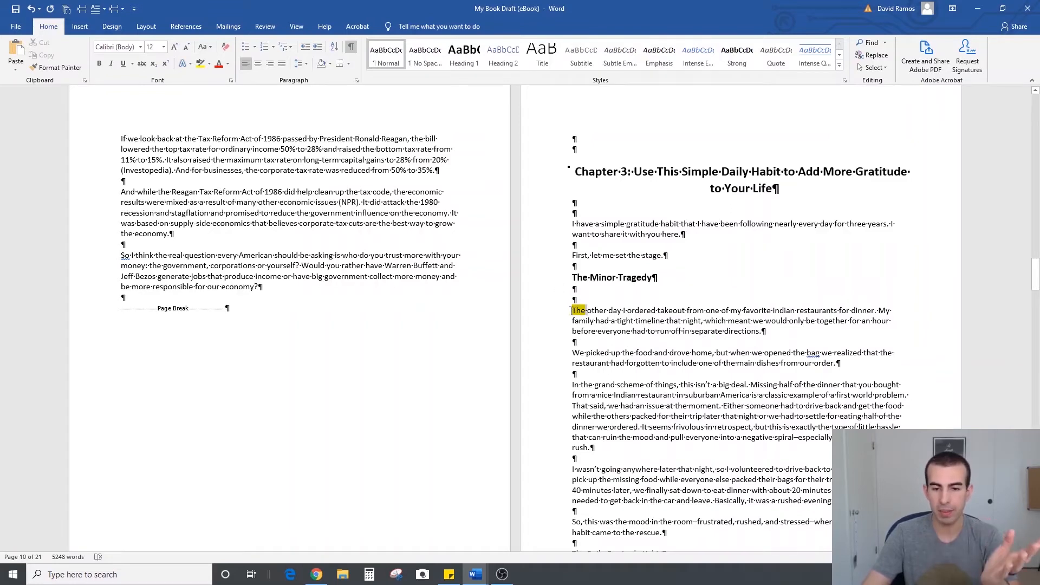
{"action": "left_click_drag", "start_coordinate": [571, 311], "coordinate": [585, 310]}
{"action": "left_click", "coordinate": [622, 292]}
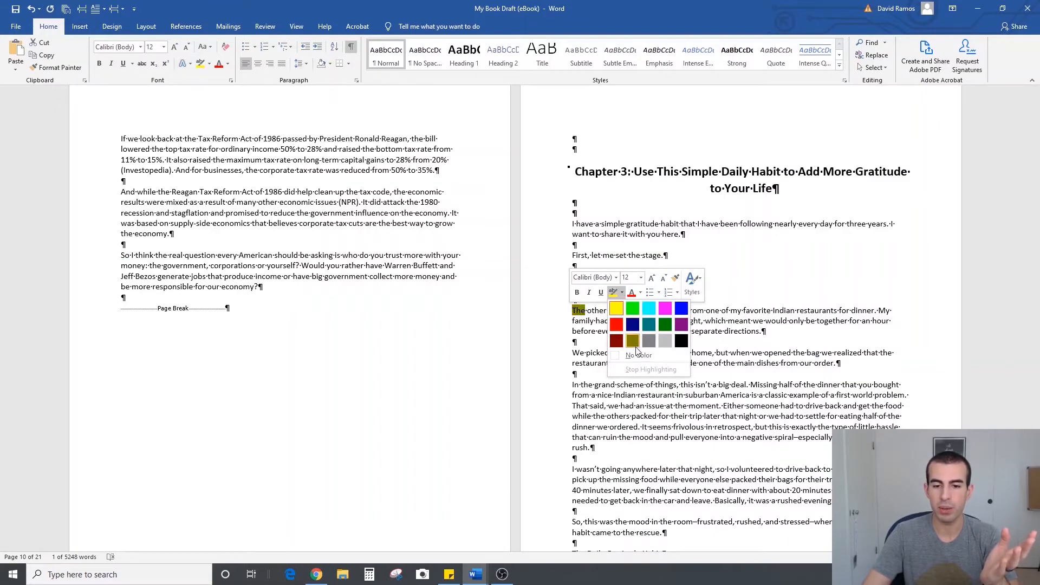
{"action": "key", "text": "Escape"}
{"action": "left_click", "coordinate": [659, 278]}
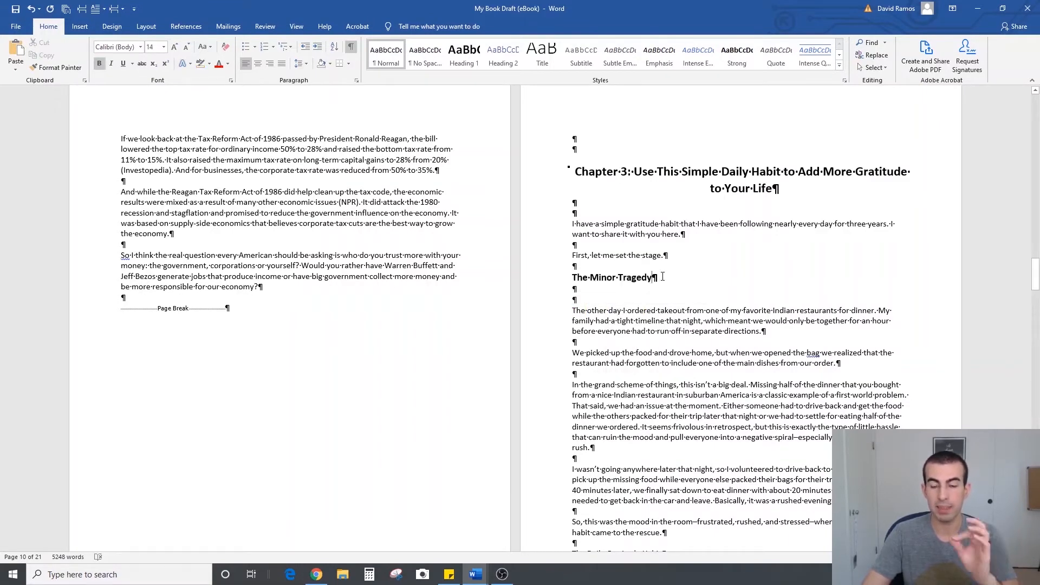
Reduce the spacing below "The Minor Tragedy" to one blank line and add a second blank line above the subheading
{"action": "left_click", "coordinate": [670, 294]}
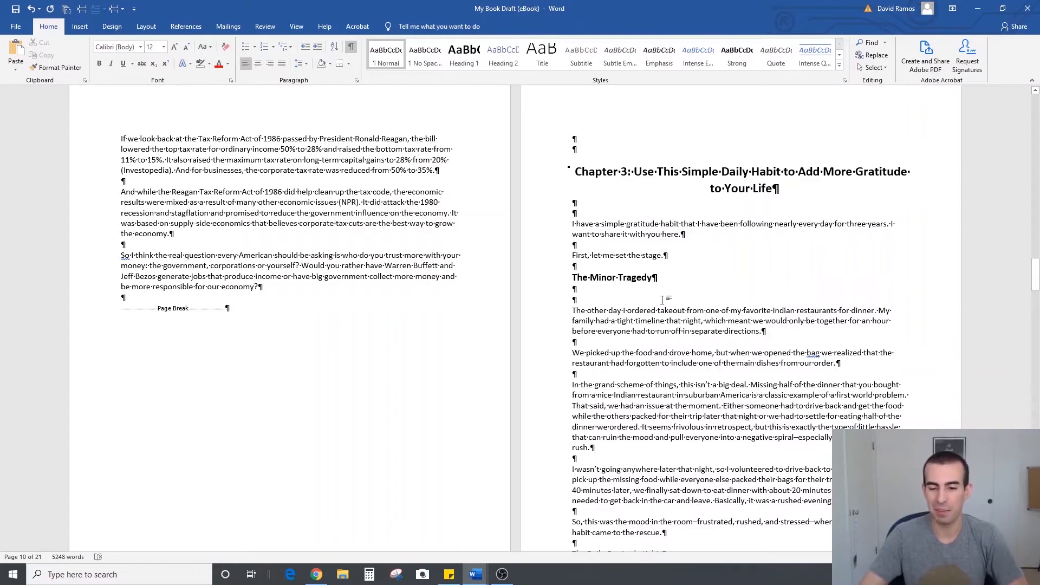
{"action": "key", "text": "BackSpace"}
{"action": "left_click", "coordinate": [594, 265]}
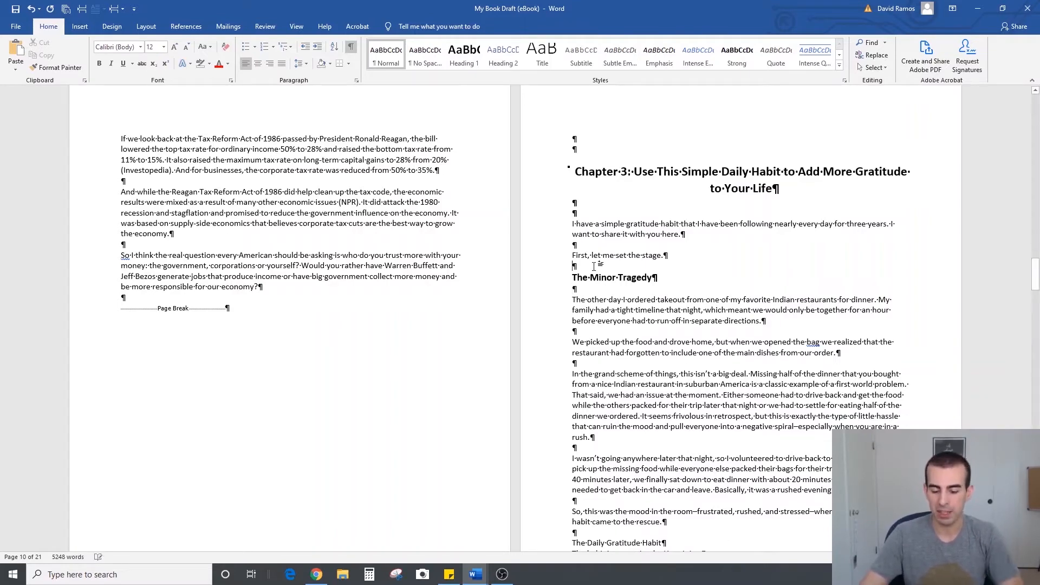
{"action": "key", "text": "Return"}
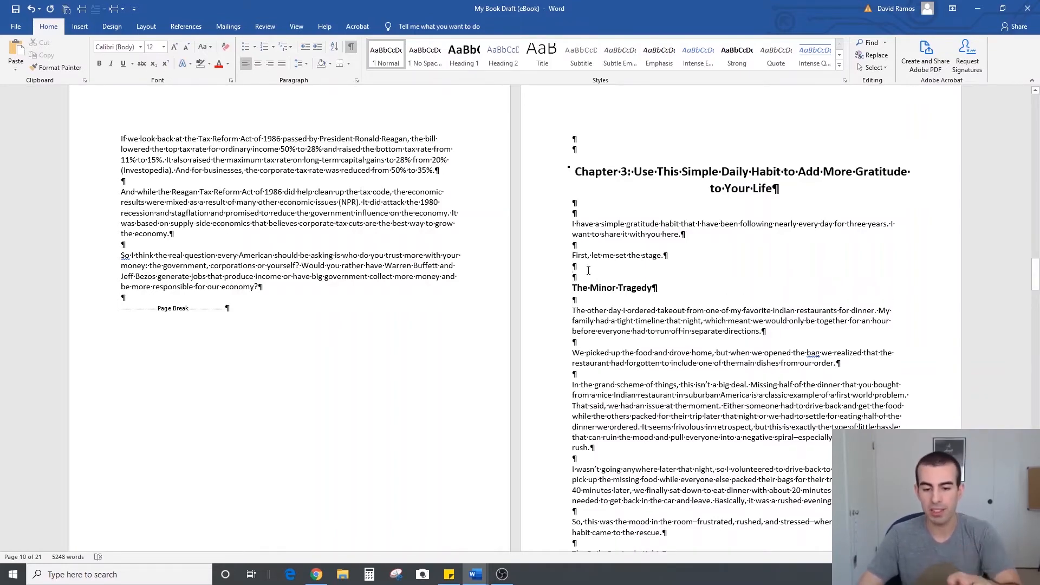
Separate the lesson paragraphs under "Why It Works" with single blank lines and add one below the "Practice Gratitude" subheading
{"action": "scroll", "coordinate": [588, 269], "scroll_direction": "down", "scroll_amount": 10}
{"action": "scroll", "coordinate": [588, 270], "scroll_direction": "down", "scroll_amount": 7}
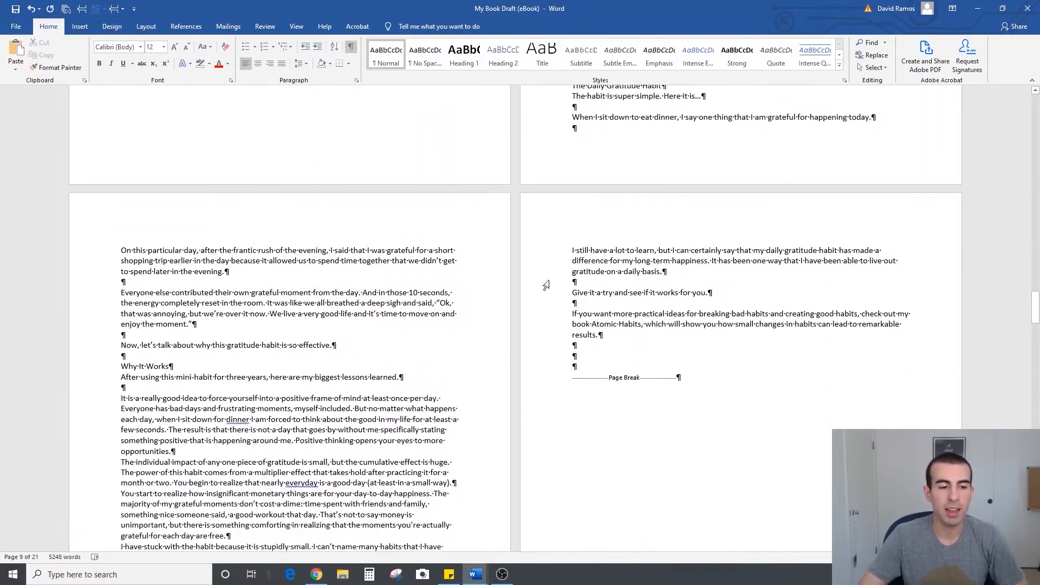
{"action": "scroll", "coordinate": [282, 345], "scroll_direction": "down", "scroll_amount": 2}
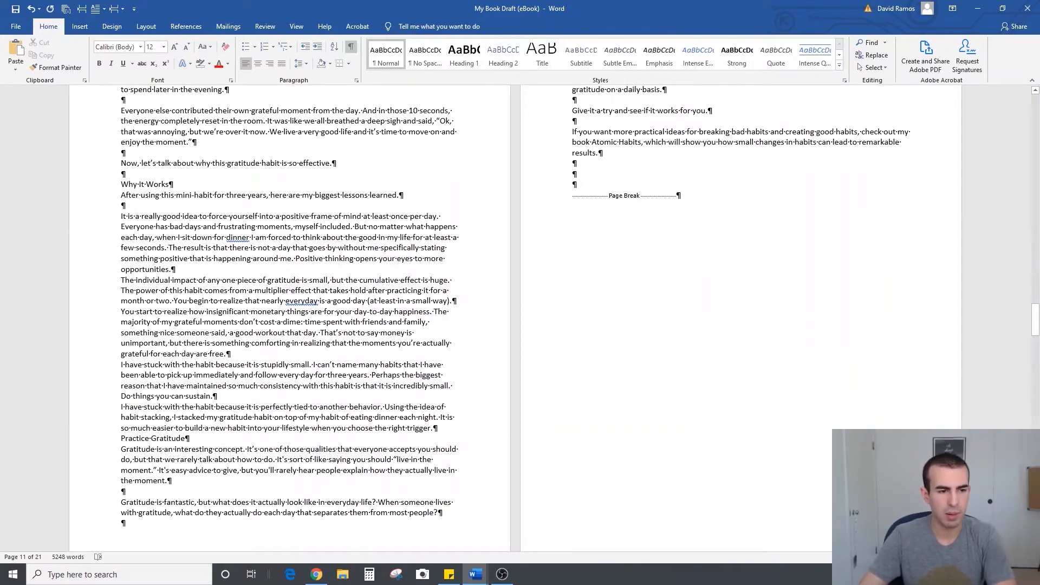
{"action": "key", "text": "Return"}
{"action": "left_click", "coordinate": [460, 312]}
{"action": "key", "text": "Return"}
{"action": "left_click", "coordinate": [232, 375]}
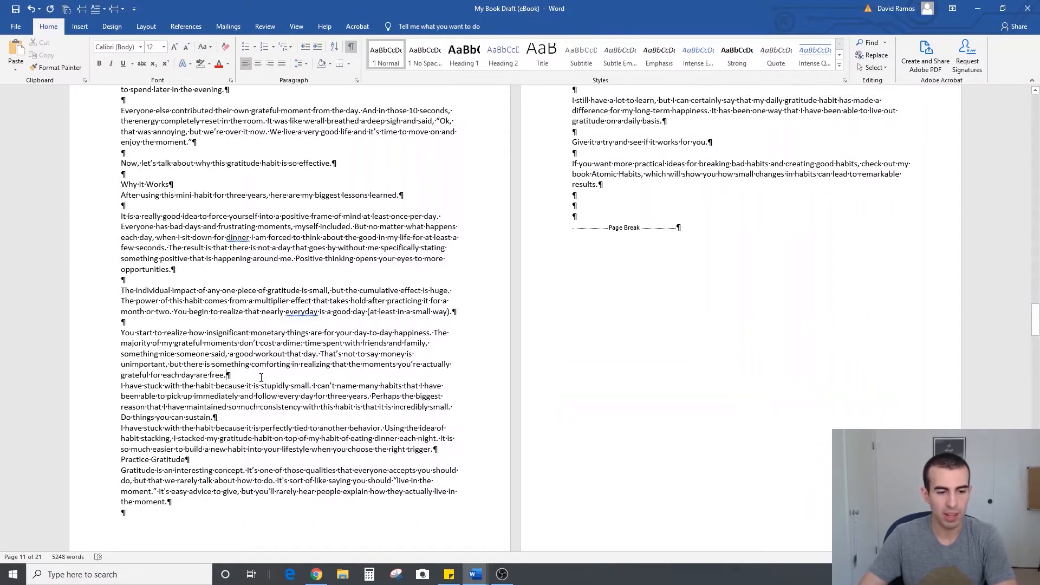
{"action": "key", "text": "Return"}
{"action": "left_click", "coordinate": [240, 430]}
{"action": "key", "text": "Return"}
{"action": "left_click", "coordinate": [221, 483]}
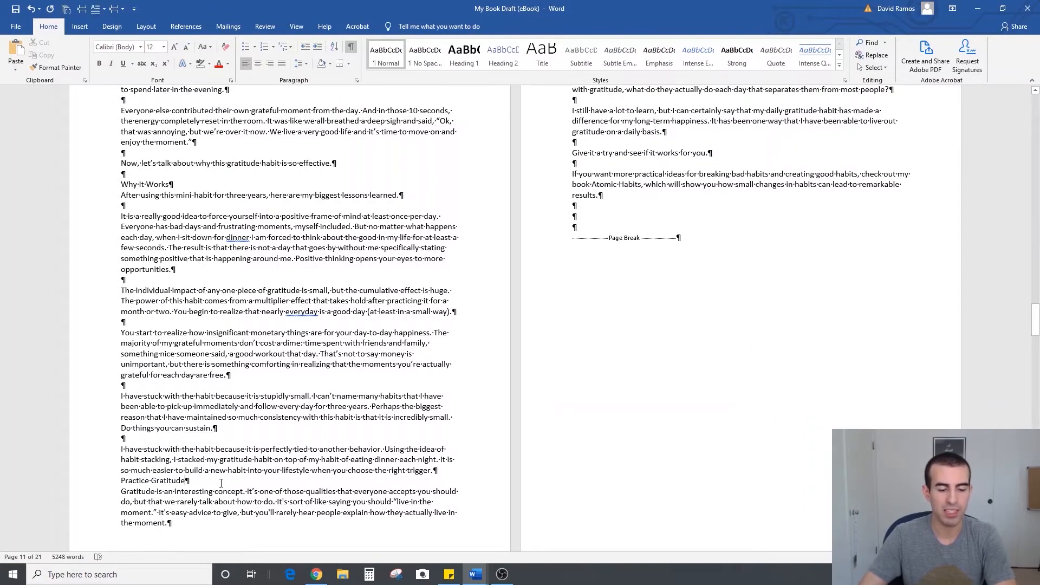
{"action": "key", "text": "Return"}
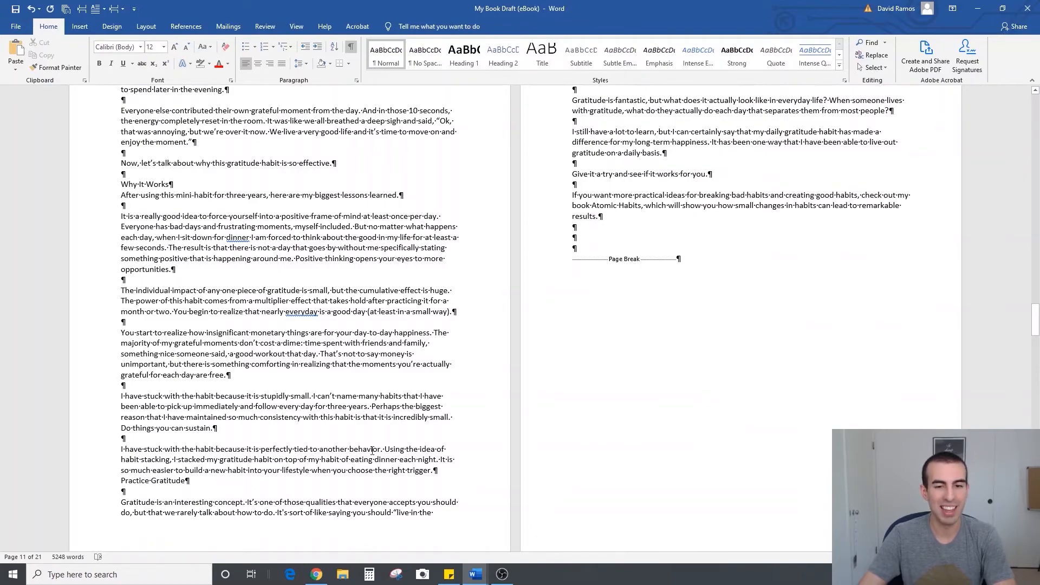
Remove one blank line above the page break at the end of Chapter 3
{"action": "scroll", "coordinate": [330, 462], "scroll_direction": "down", "scroll_amount": 3}
{"action": "scroll", "coordinate": [671, 185], "scroll_direction": "up", "scroll_amount": 6}
{"action": "scroll", "coordinate": [601, 336], "scroll_direction": "down", "scroll_amount": 10}
{"action": "scroll", "coordinate": [590, 341], "scroll_direction": "up", "scroll_amount": 7}
{"action": "left_click", "coordinate": [595, 264]}
{"action": "key", "text": "BackSpace"}
Insert a blank line between each of the daily routine instructions under "The Ivy Lee Method" in Chapter 4, including after the last one
{"action": "scroll", "coordinate": [594, 308], "scroll_direction": "down", "scroll_amount": 5}
{"action": "scroll", "coordinate": [213, 255], "scroll_direction": "down", "scroll_amount": 10}
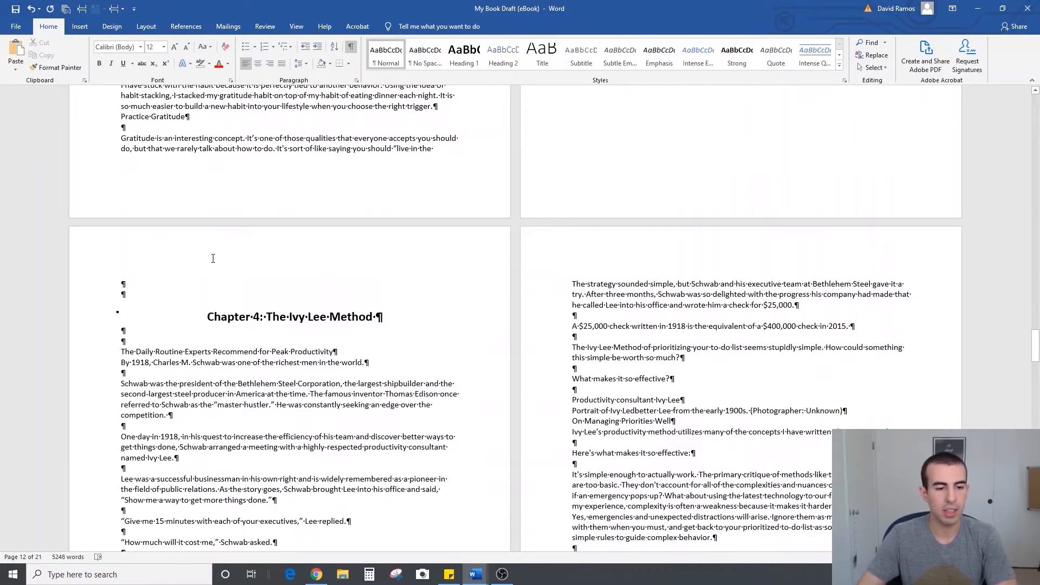
{"action": "scroll", "coordinate": [316, 441], "scroll_direction": "down", "scroll_amount": 4}
{"action": "scroll", "coordinate": [320, 422], "scroll_direction": "up", "scroll_amount": 3}
{"action": "scroll", "coordinate": [322, 403], "scroll_direction": "down", "scroll_amount": 1}
{"action": "left_click", "coordinate": [334, 390]}
{"action": "key", "text": "Return"}
{"action": "left_click", "coordinate": [346, 407]}
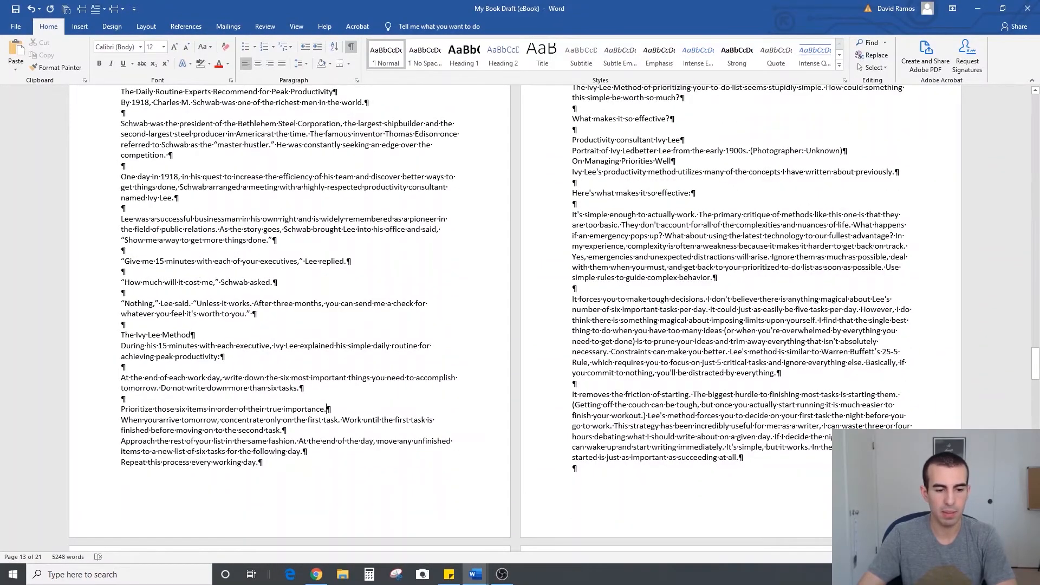
{"action": "key", "text": "Return"}
{"action": "left_click", "coordinate": [329, 442]}
{"action": "key", "text": "Return"}
{"action": "left_click", "coordinate": [325, 471]}
{"action": "key", "text": "Return"}
{"action": "left_click", "coordinate": [729, 216]}
{"action": "key", "text": "Return"}
Join the "The Ivy Lee Method of prioritizing" paragraph and "What makes it so effective?" onto the $25,000 check paragraph
{"action": "scroll", "coordinate": [599, 278], "scroll_direction": "down", "scroll_amount": 2}
{"action": "scroll", "coordinate": [598, 278], "scroll_direction": "down", "scroll_amount": 2}
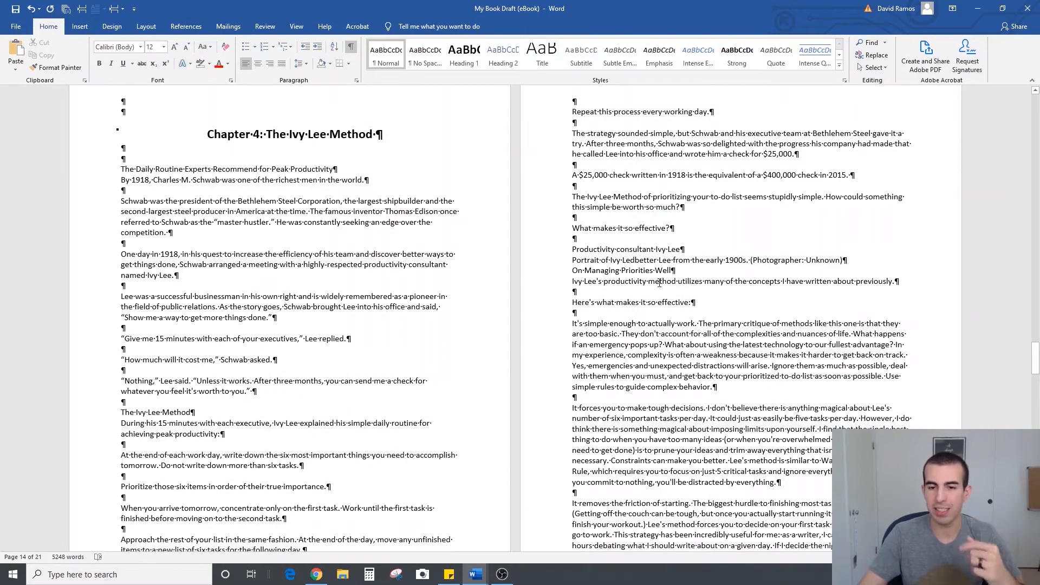
{"action": "key", "text": "BackSpace"}
{"action": "key", "text": "BackSpace"}
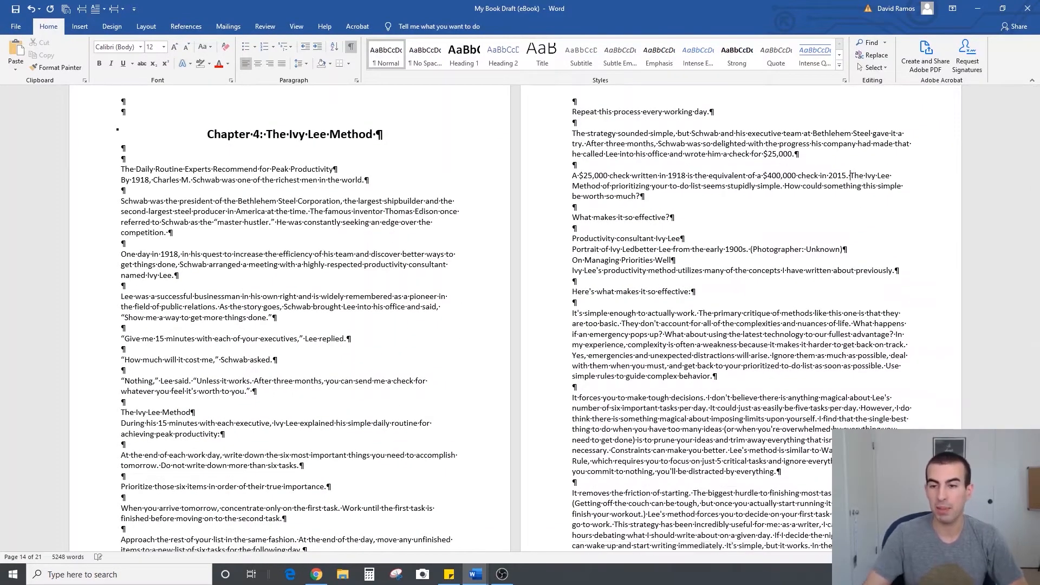
{"action": "left_click", "coordinate": [572, 219]}
{"action": "key", "text": "BackSpace"}
{"action": "key", "text": "BackSpace"}
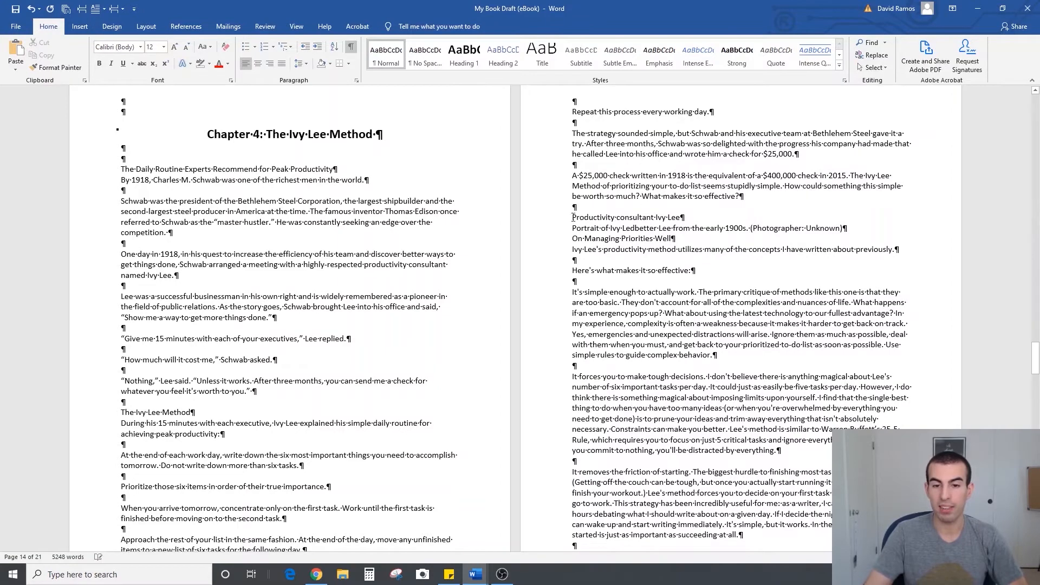
Merge the "Productivity consultant" line, the portrait caption, "On Managing Priorities Well" and the following sentence into one paragraph
{"action": "left_click", "coordinate": [571, 227]}
{"action": "key", "text": "BackSpace"}
{"action": "left_click", "coordinate": [572, 238]}
{"action": "key", "text": "BackSpace"}
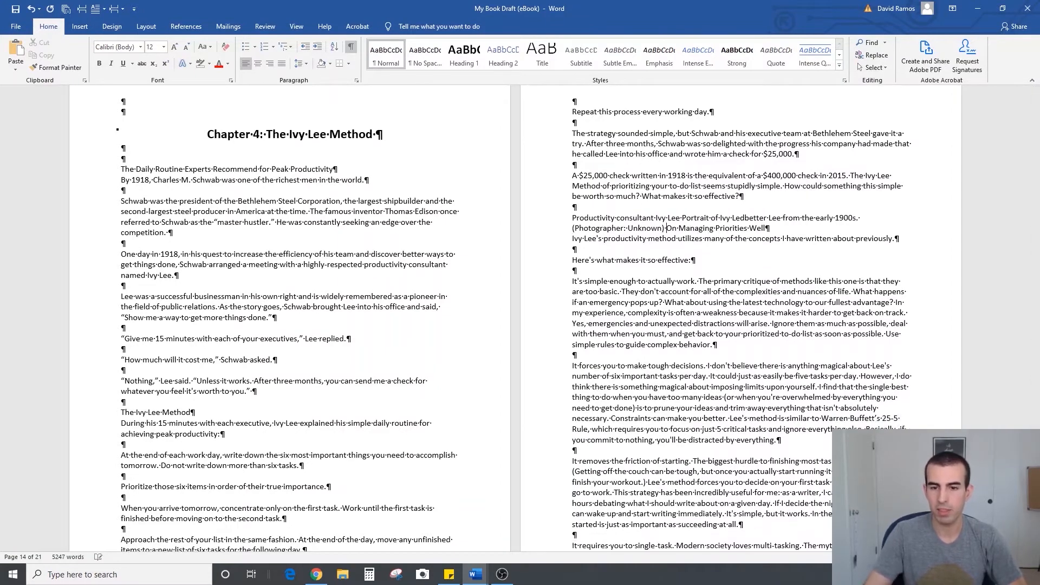
{"action": "key", "text": "BackSpace"}
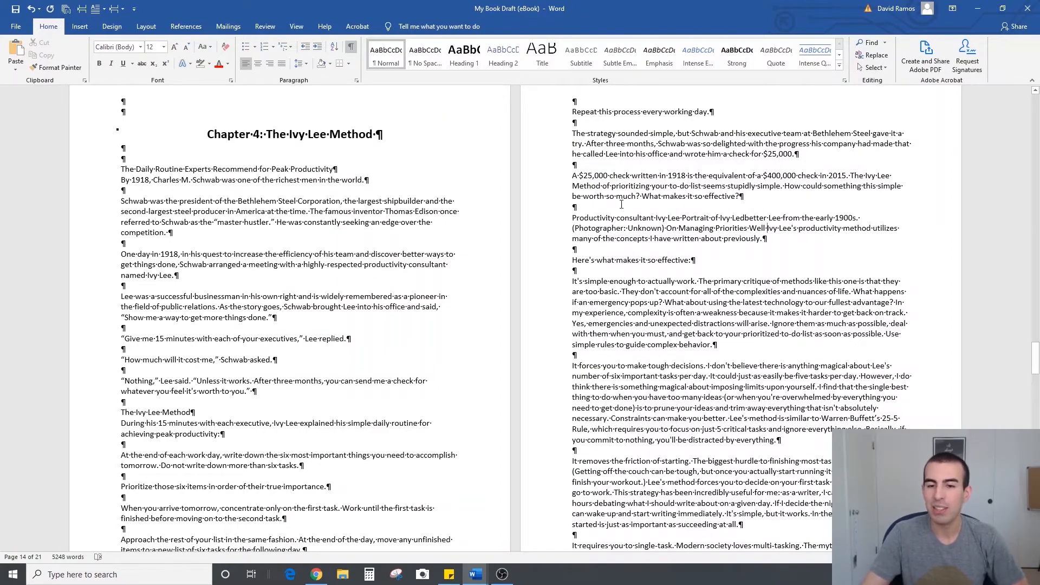
Format "The Shadow Side" subheading in Chapter 5 as bold, 14 point text
{"action": "scroll", "coordinate": [765, 222], "scroll_direction": "down", "scroll_amount": 15}
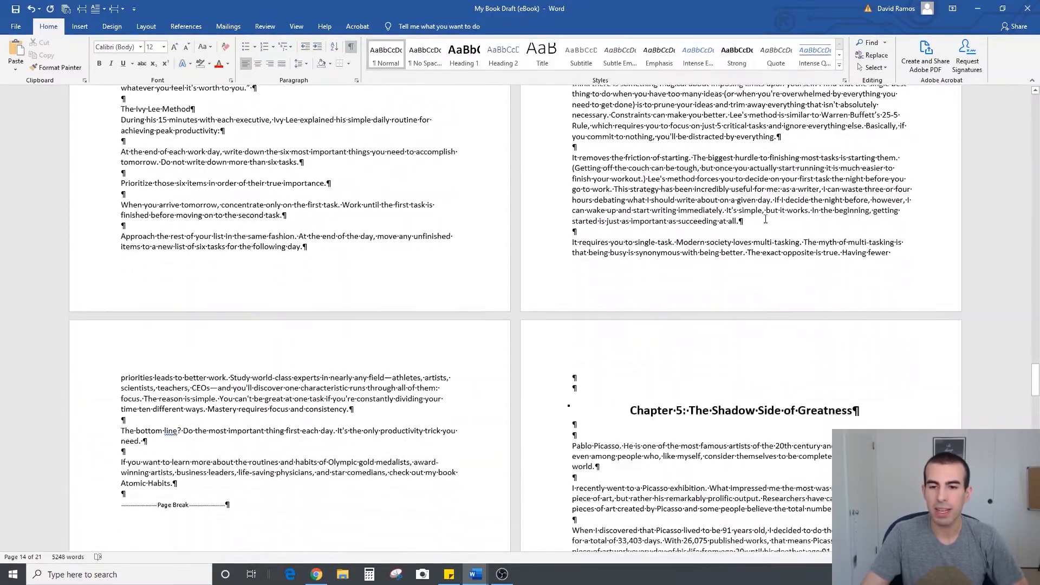
{"action": "scroll", "coordinate": [518, 174], "scroll_direction": "down", "scroll_amount": 15}
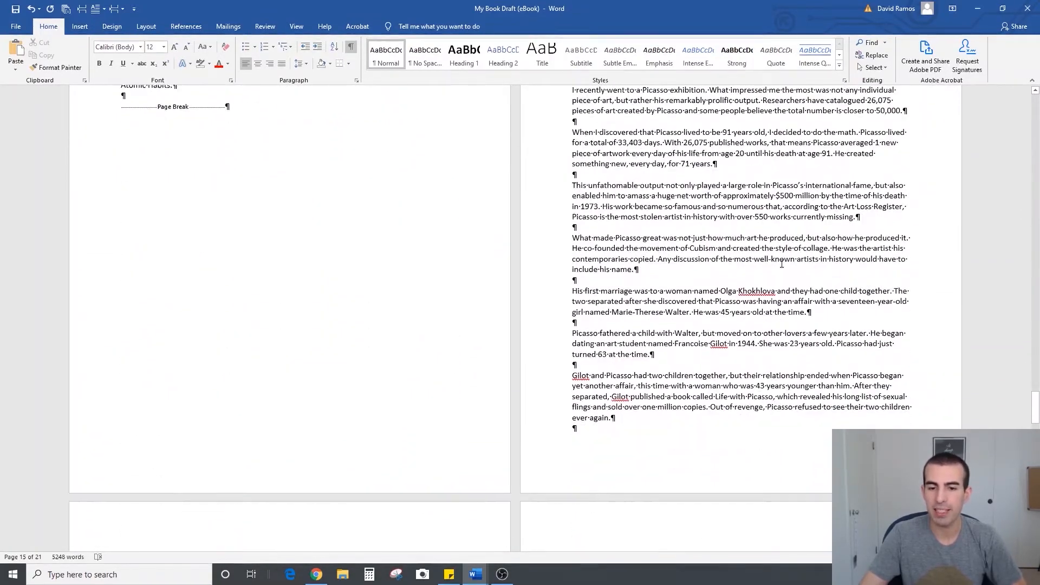
{"action": "scroll", "coordinate": [516, 295], "scroll_direction": "down", "scroll_amount": 4}
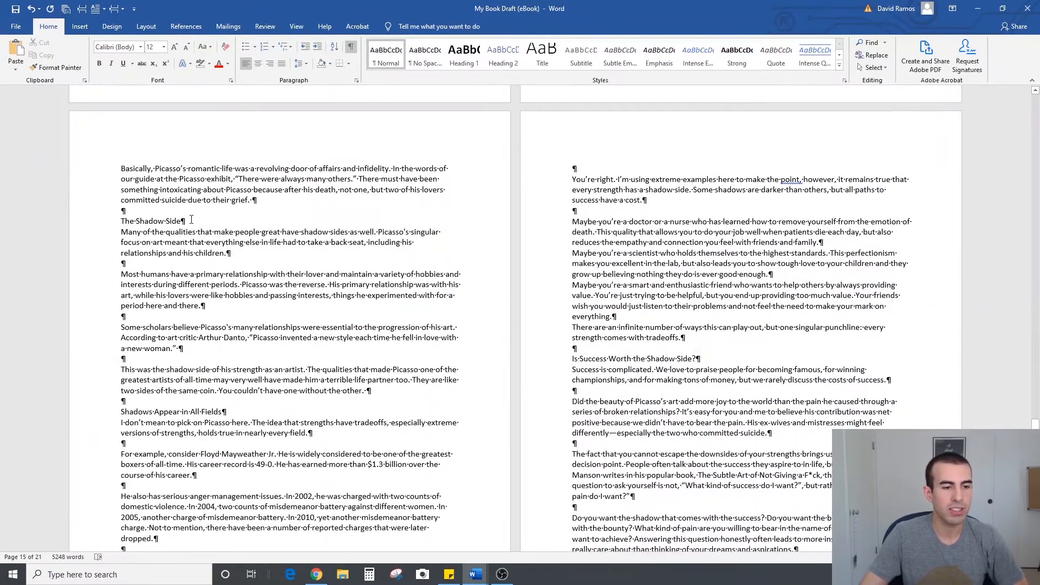
{"action": "triple_click", "coordinate": [191, 219]}
{"action": "key", "text": "ctrl+b"}
{"action": "key", "text": "ctrl+shift+period"}
Add one blank line below "The Shadow Side" subheading and a second blank line above it
{"action": "left_click", "coordinate": [122, 234]}
{"action": "key", "text": "Return"}
{"action": "left_click", "coordinate": [128, 211]}
{"action": "key", "text": "Return"}
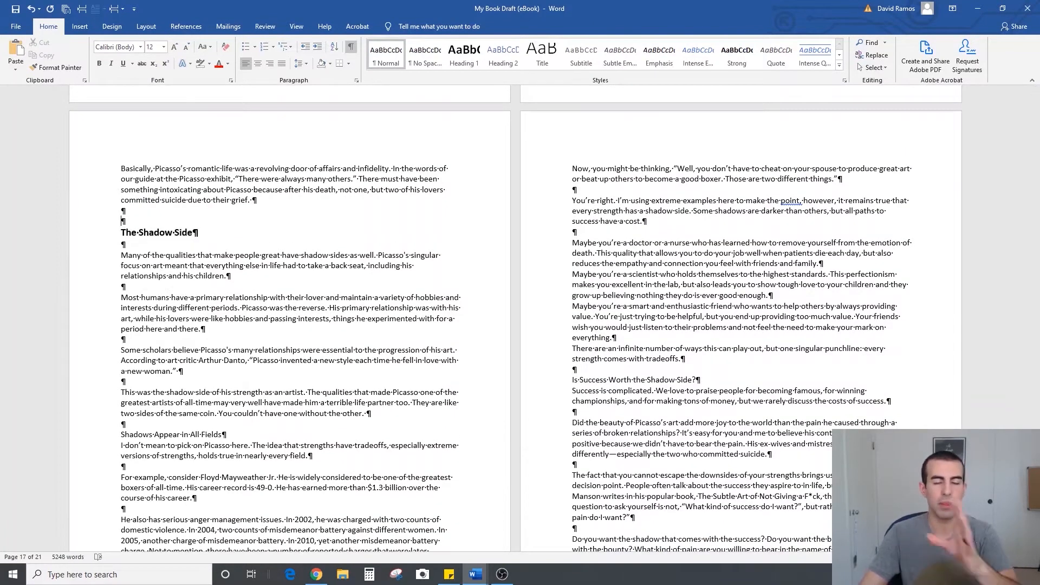
Insert blank lines between the "Maybe you're" example paragraphs in Chapter 5 and before "There are an infinite number of ways"
{"action": "scroll", "coordinate": [640, 126], "scroll_direction": "down", "scroll_amount": 7}
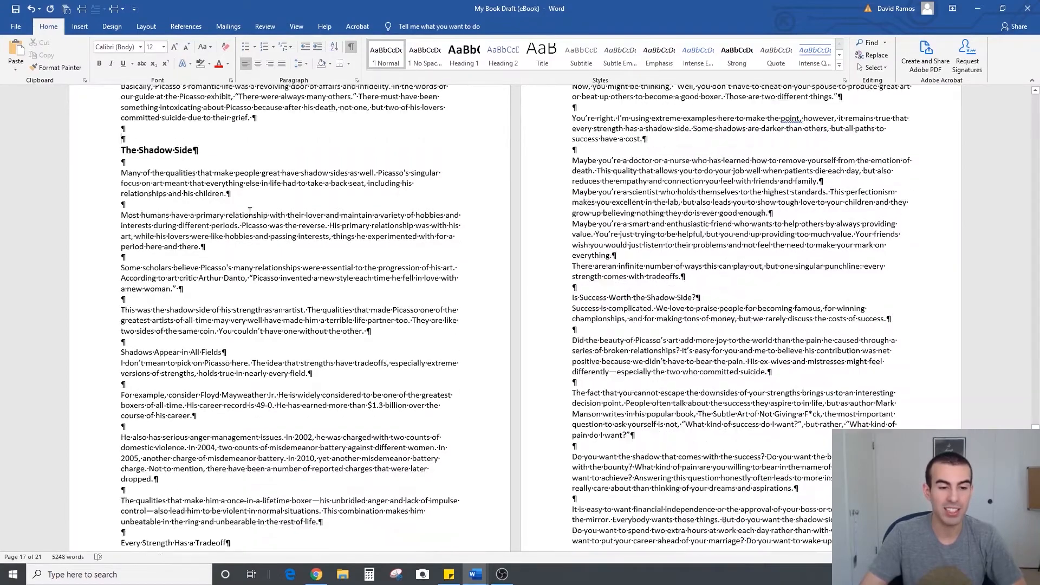
{"action": "scroll", "coordinate": [640, 126], "scroll_direction": "up", "scroll_amount": 6}
{"action": "left_click", "coordinate": [824, 237]}
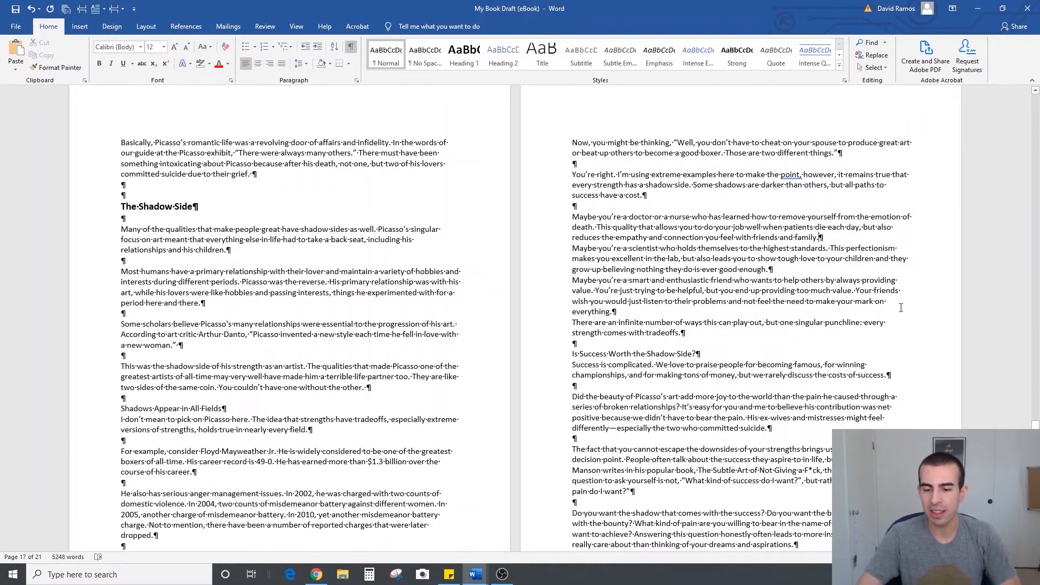
{"action": "key", "text": "Return"}
{"action": "left_click", "coordinate": [816, 279]}
{"action": "key", "text": "Return"}
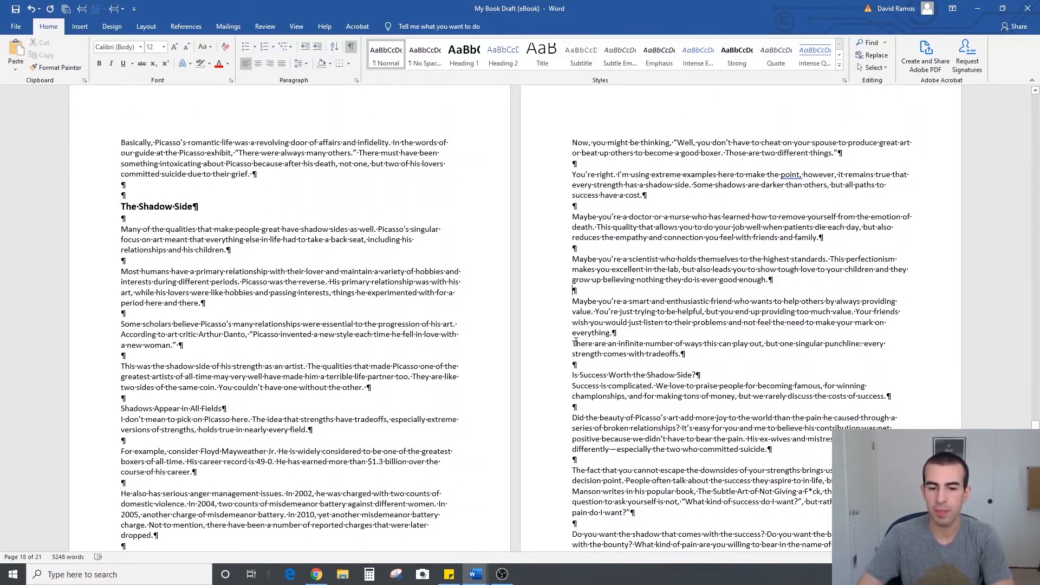
{"action": "left_click", "coordinate": [575, 342]}
{"action": "key", "text": "Return"}
Add a second blank line above the page break at the end of Chapter 4
{"action": "scroll", "coordinate": [645, 296], "scroll_direction": "down", "scroll_amount": 12}
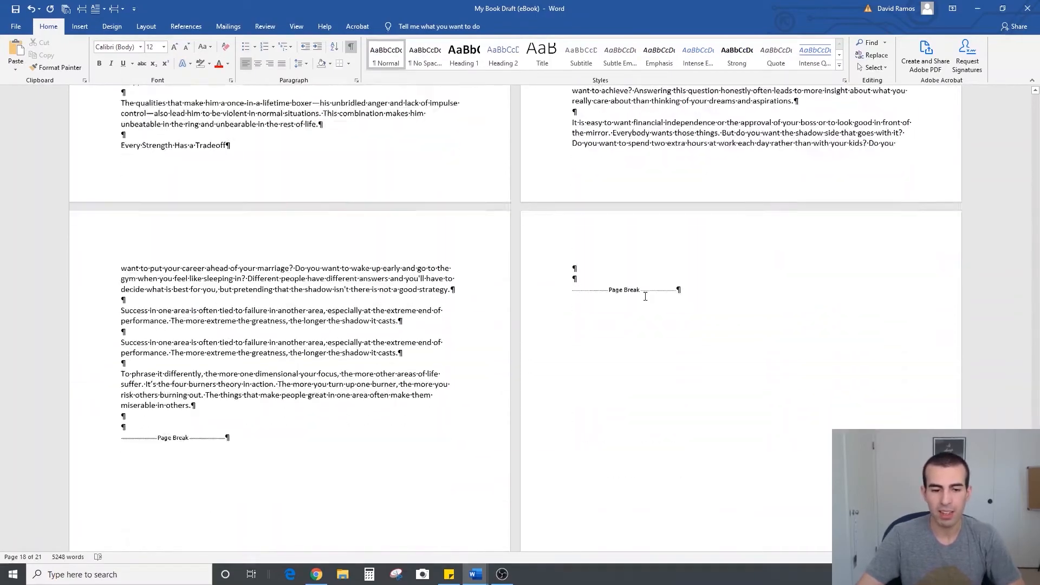
{"action": "scroll", "coordinate": [418, 295], "scroll_direction": "down", "scroll_amount": 9}
{"action": "scroll", "coordinate": [418, 295], "scroll_direction": "up", "scroll_amount": 20}
{"action": "scroll", "coordinate": [418, 294], "scroll_direction": "up", "scroll_amount": 20}
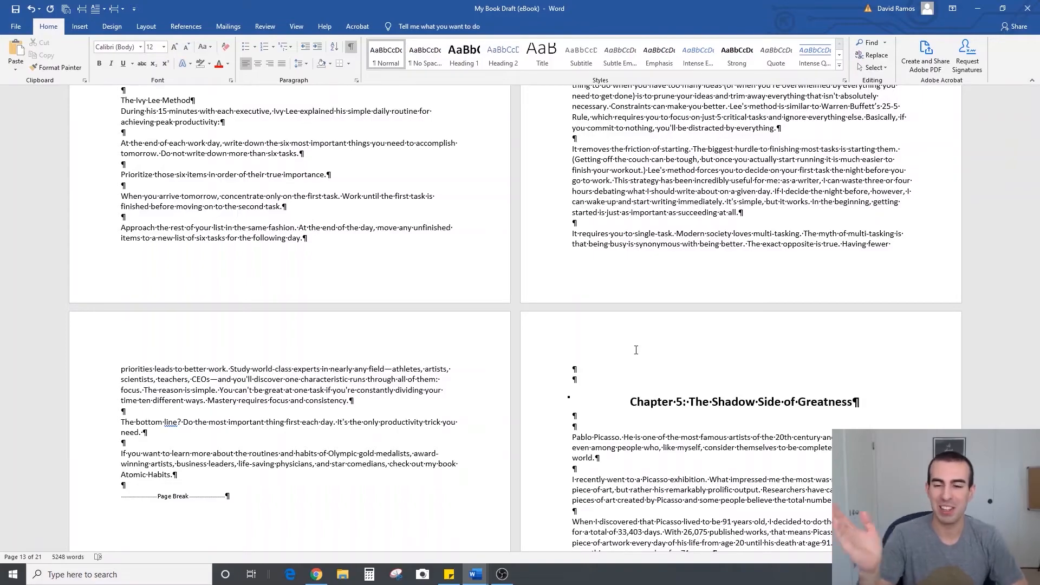
{"action": "scroll", "coordinate": [636, 350], "scroll_direction": "up", "scroll_amount": 4}
{"action": "scroll", "coordinate": [636, 350], "scroll_direction": "up", "scroll_amount": 14}
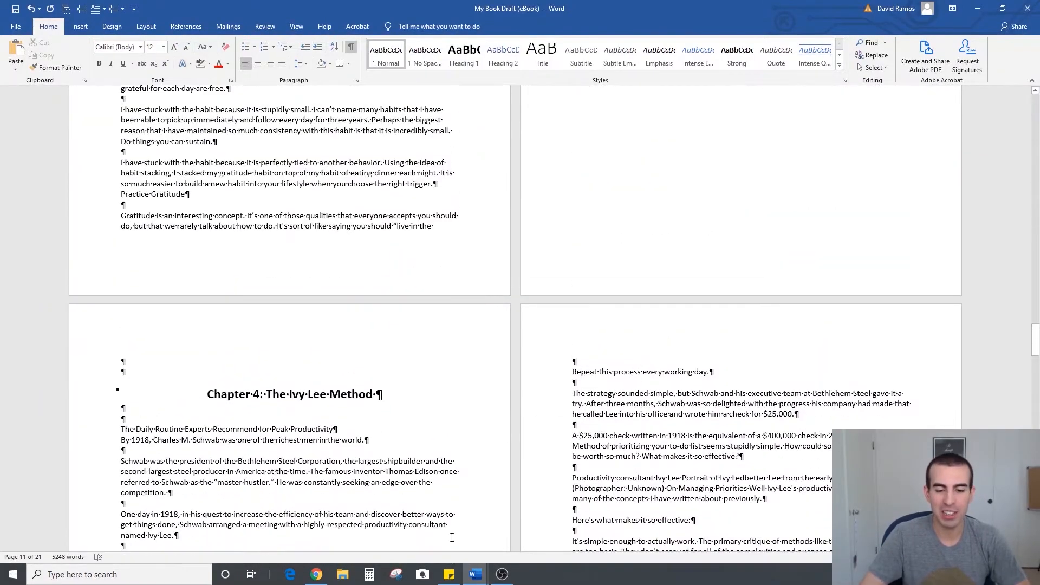
{"action": "mouse_move", "coordinate": [475, 578]}
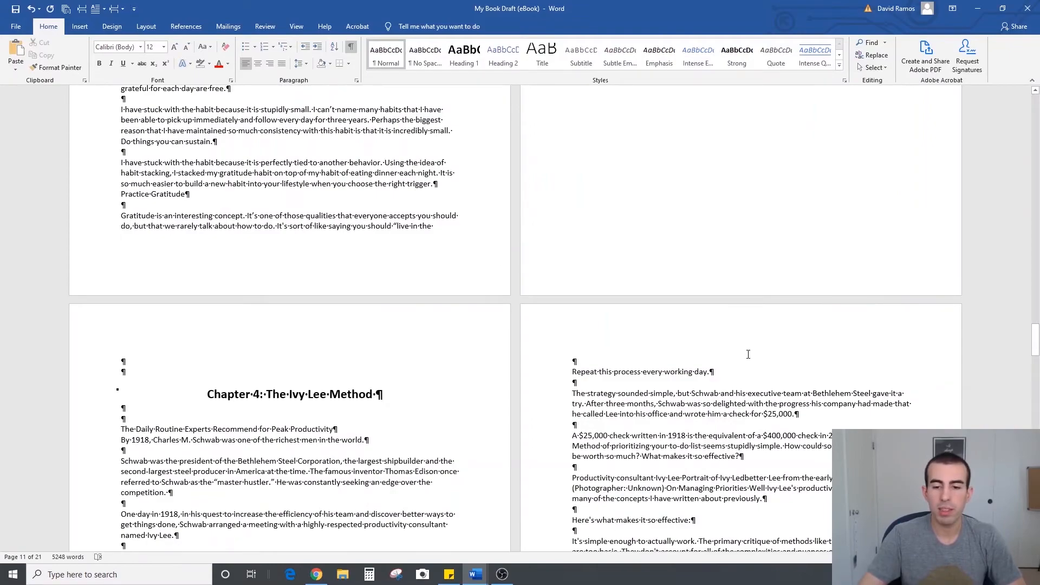
{"action": "scroll", "coordinate": [748, 354], "scroll_direction": "down", "scroll_amount": 5}
{"action": "scroll", "coordinate": [696, 353], "scroll_direction": "down", "scroll_amount": 9}
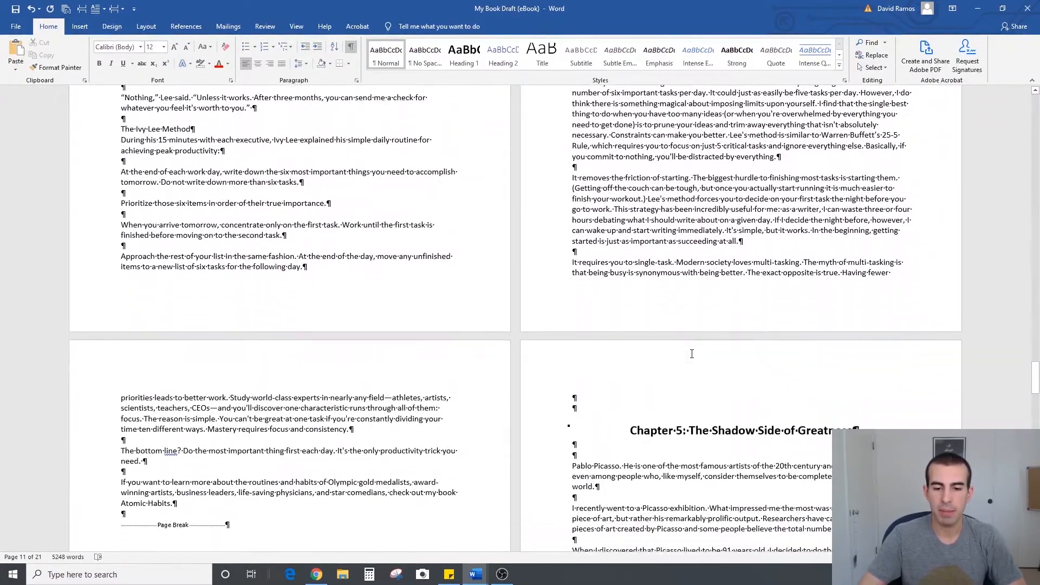
{"action": "scroll", "coordinate": [217, 379], "scroll_direction": "down", "scroll_amount": 4}
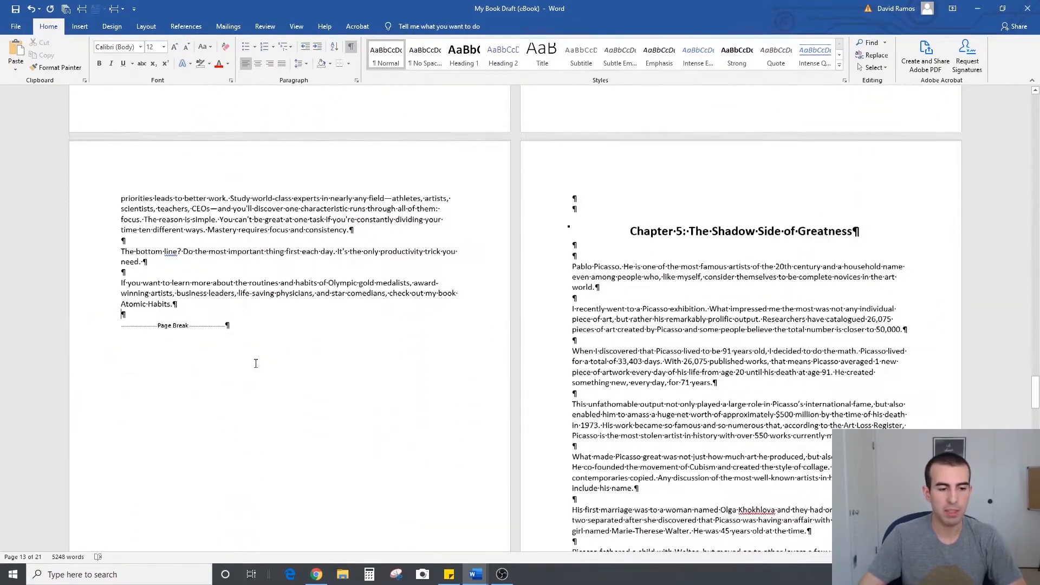
{"action": "key", "text": "Return"}
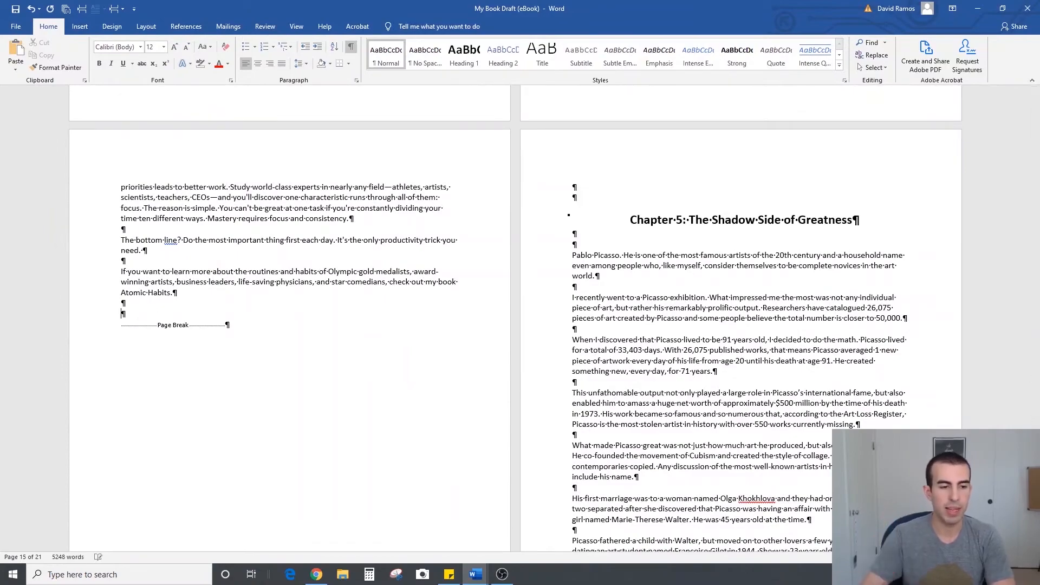
Switch to the eBook checklist document and examine its list of additional pages to add to the book
{"action": "scroll", "coordinate": [718, 328], "scroll_direction": "down", "scroll_amount": 6}
{"action": "scroll", "coordinate": [718, 329], "scroll_direction": "down", "scroll_amount": 20}
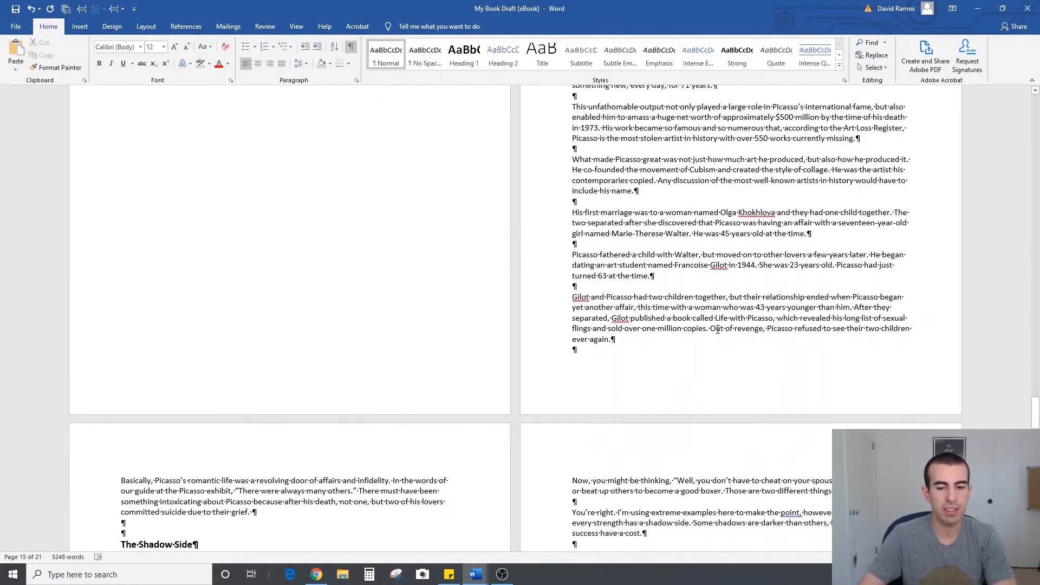
{"action": "scroll", "coordinate": [711, 332], "scroll_direction": "down", "scroll_amount": 3}
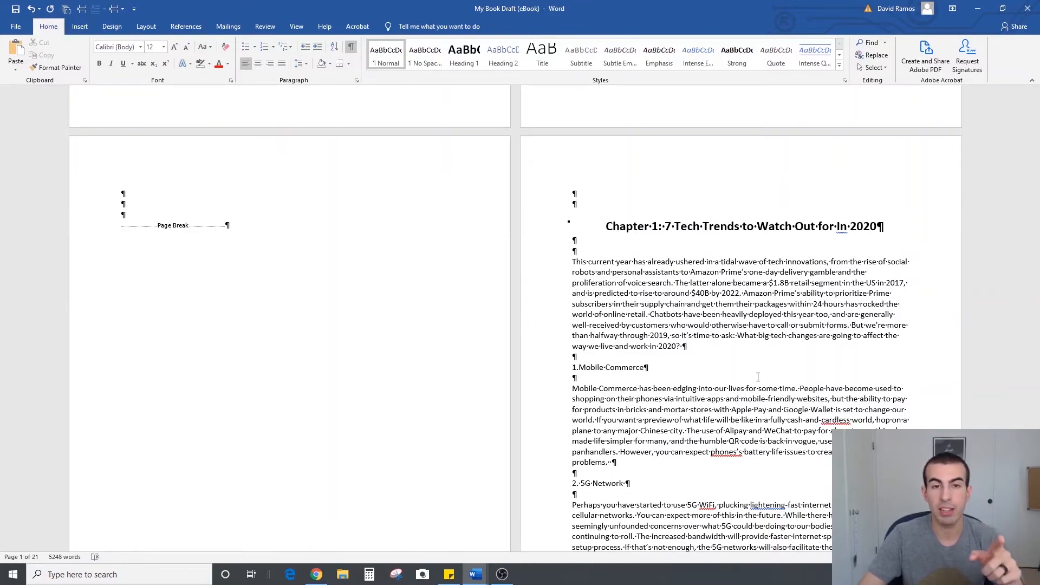
{"action": "mouse_move", "coordinate": [490, 570]}
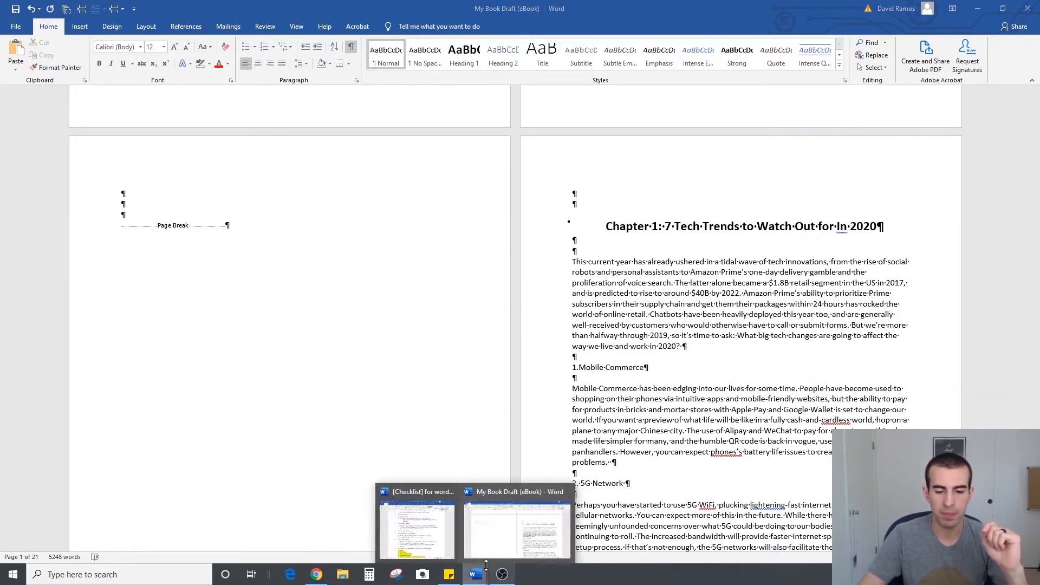
{"action": "left_click", "coordinate": [433, 548]}
{"action": "scroll", "coordinate": [539, 327], "scroll_direction": "down", "scroll_amount": 5}
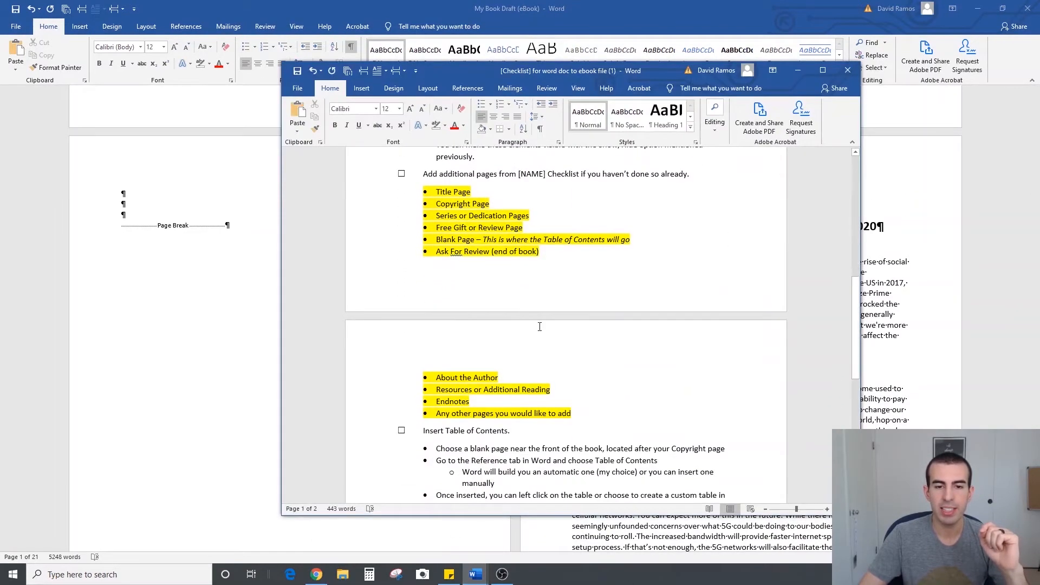
{"action": "left_click_drag", "start_coordinate": [645, 70], "coordinate": [434, 58]}
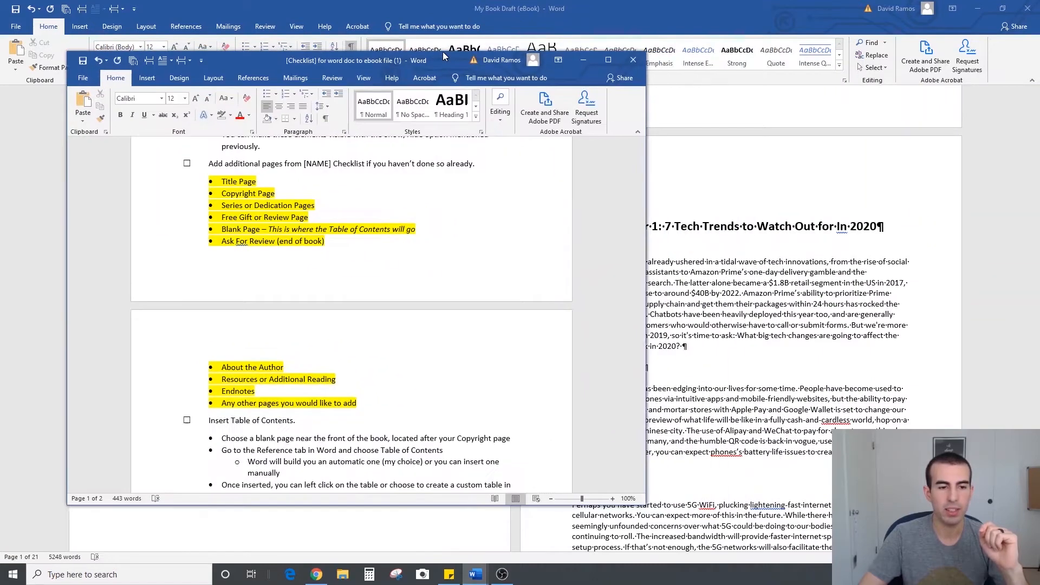
{"action": "left_click", "coordinate": [377, 187]}
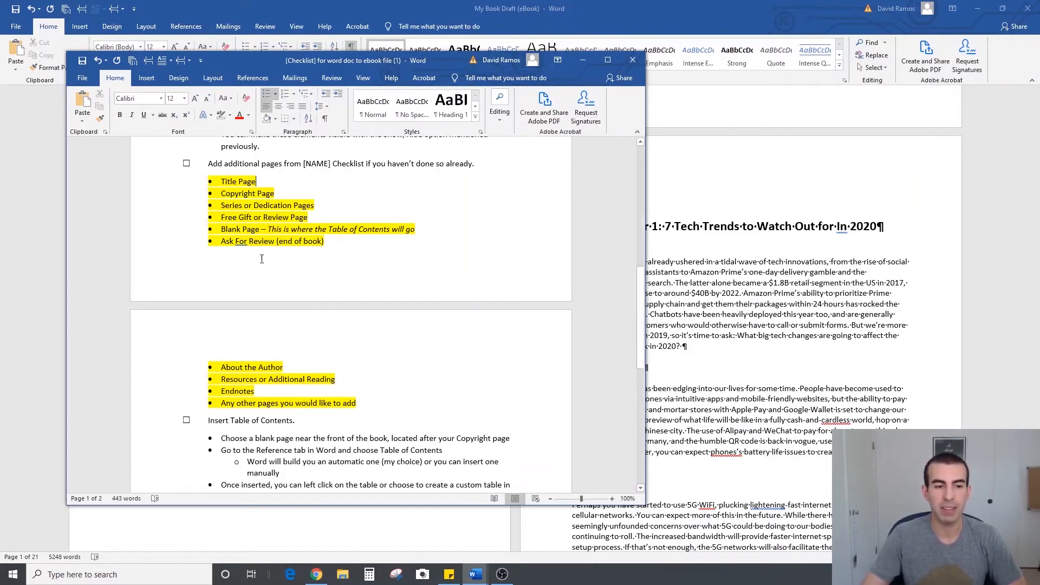
{"action": "left_click", "coordinate": [583, 60]}
Insert three blank lines above the page break on the draft's first page
{"action": "scroll", "coordinate": [549, 364], "scroll_direction": "up", "scroll_amount": 15}
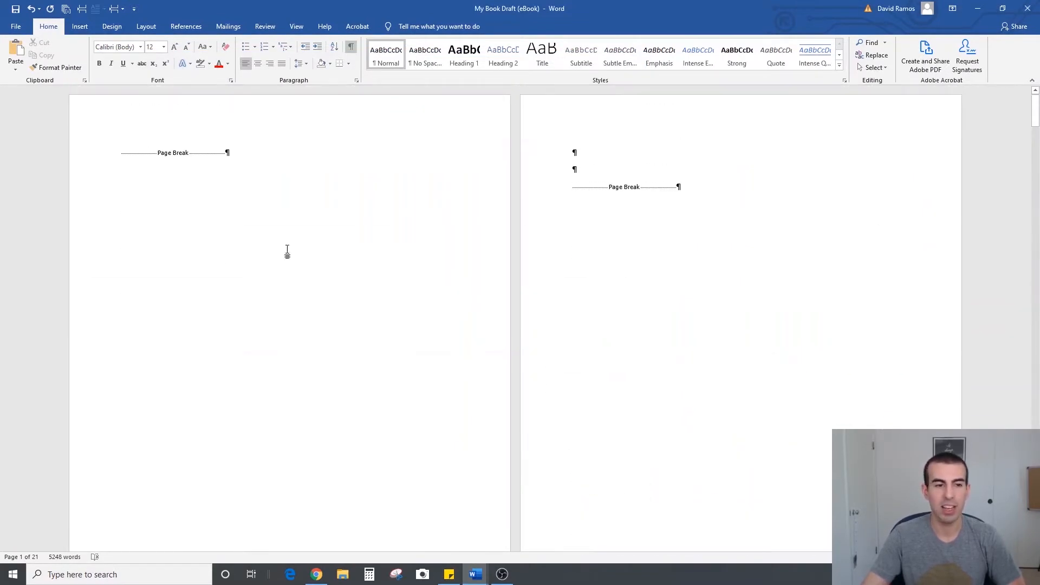
{"action": "key", "text": "Return"}
{"action": "key", "text": "Return"}
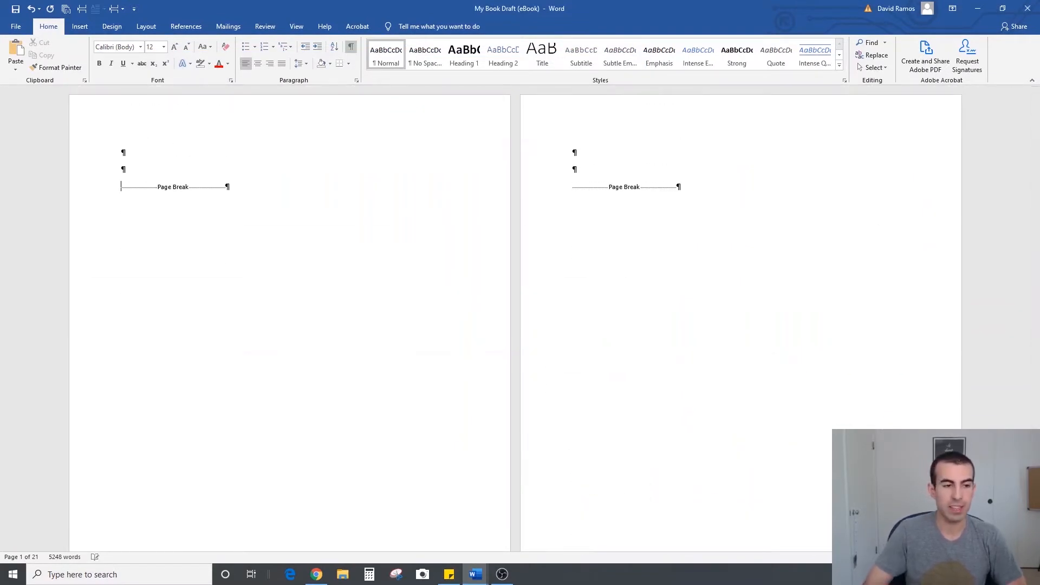
{"action": "key", "text": "Return"}
{"action": "key", "text": "Up"}
{"action": "key", "text": "Up"}
{"action": "key", "text": "Up"}
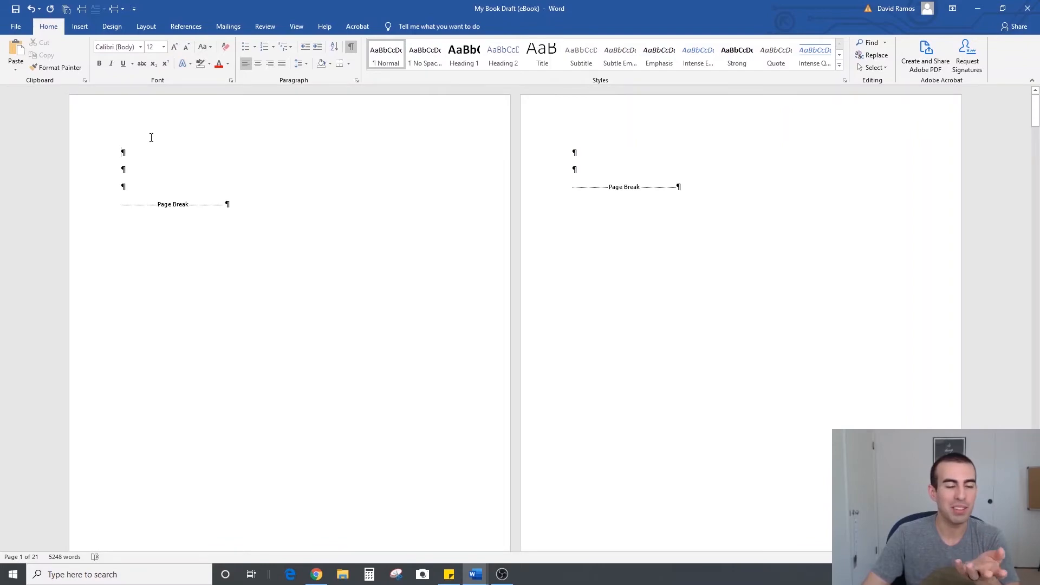
Remove the space after paragraphs and set line spacing to 1.0 for the blank lines and page breaks on the first two pages
{"action": "left_click_drag", "start_coordinate": [124, 152], "coordinate": [137, 188]}
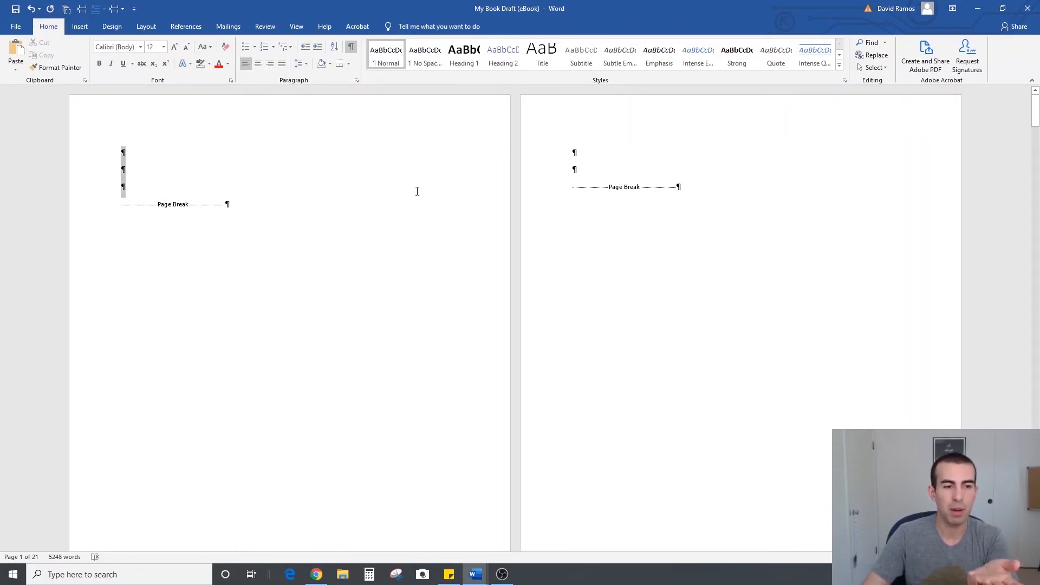
{"action": "scroll", "coordinate": [423, 409], "scroll_direction": "down", "scroll_amount": 12}
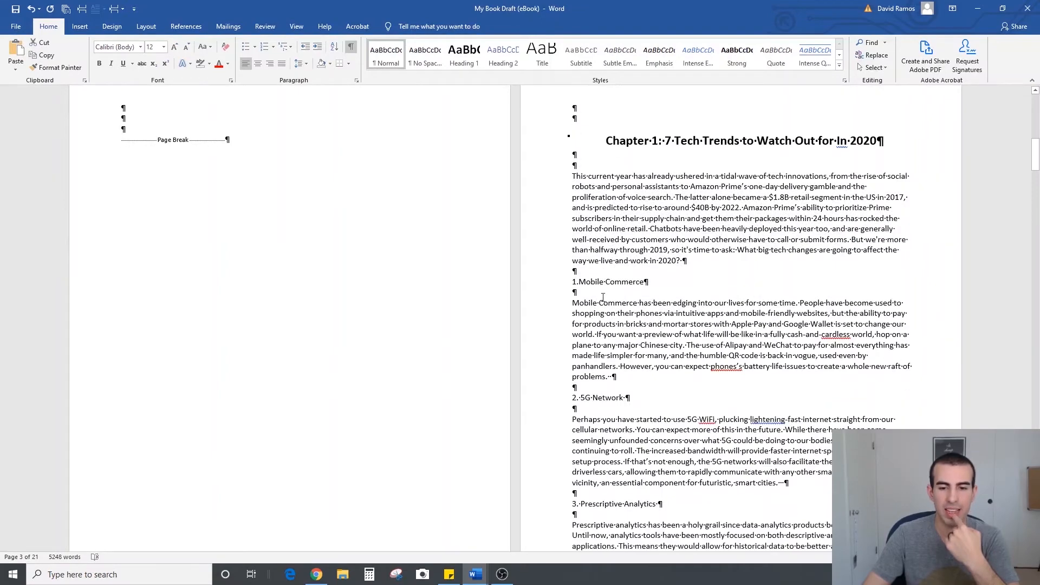
{"action": "scroll", "coordinate": [263, 325], "scroll_direction": "up", "scroll_amount": 5}
{"action": "scroll", "coordinate": [167, 342], "scroll_direction": "up", "scroll_amount": 5}
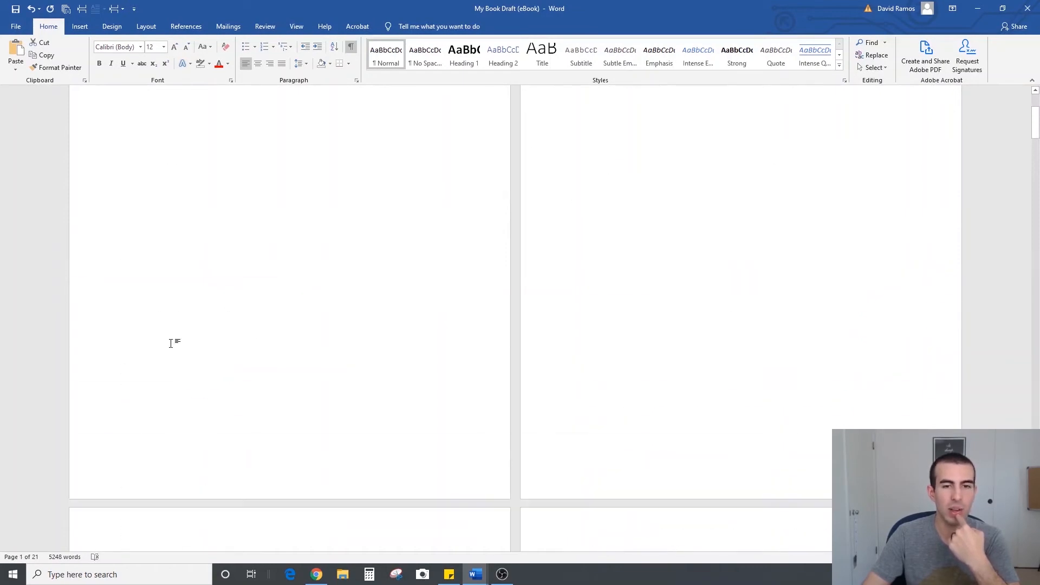
{"action": "left_click_drag", "start_coordinate": [144, 141], "coordinate": [664, 194]}
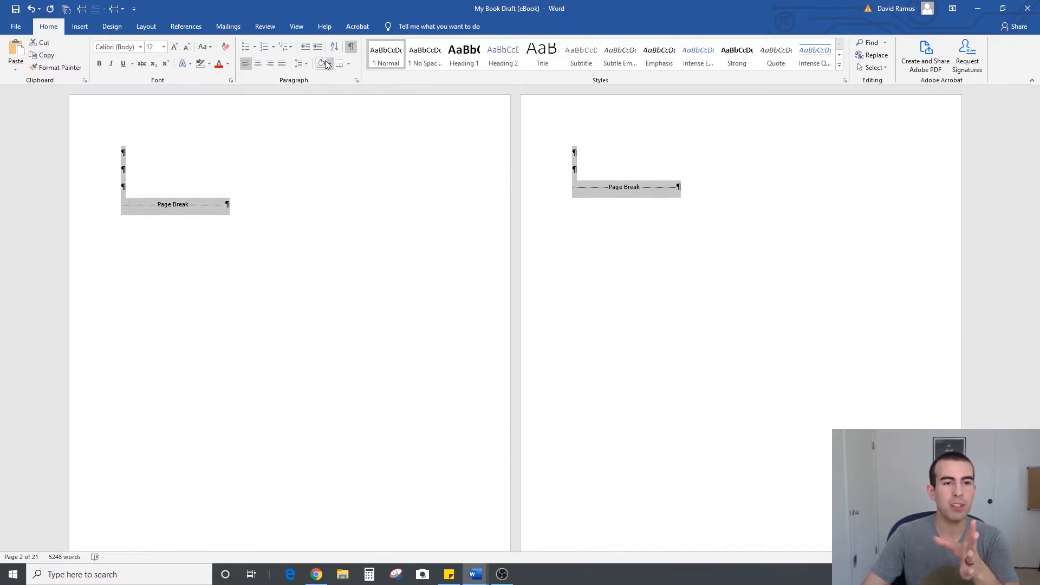
{"action": "left_click", "coordinate": [307, 63]}
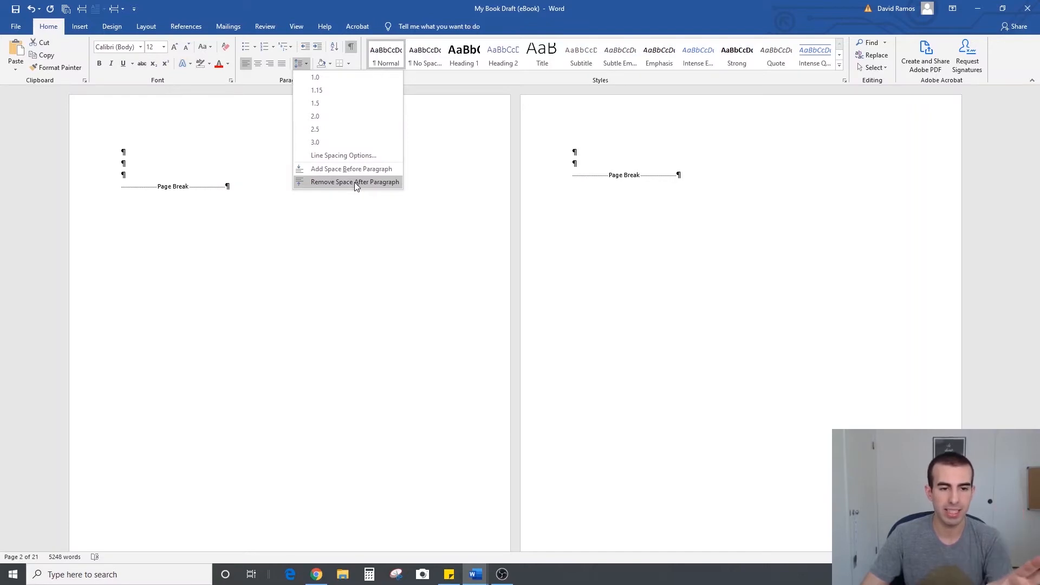
{"action": "left_click", "coordinate": [354, 182]}
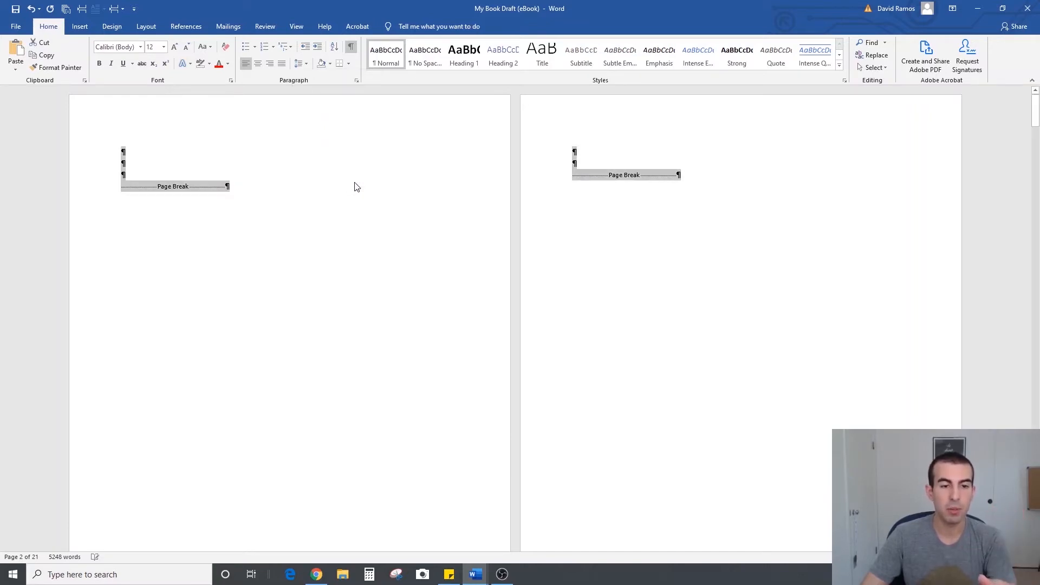
{"action": "left_click", "coordinate": [304, 64]}
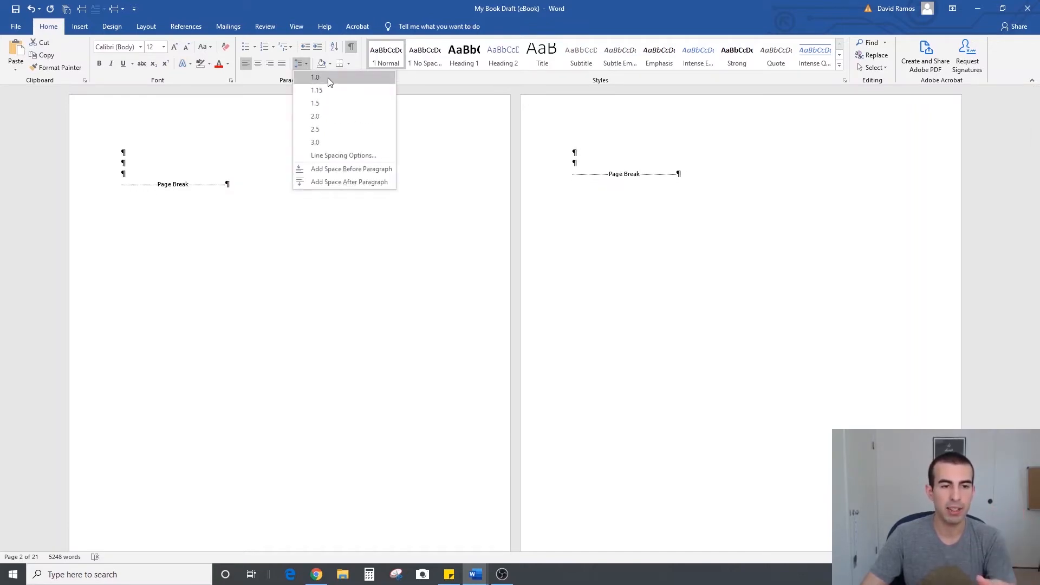
{"action": "left_click", "coordinate": [327, 77]}
{"action": "left_click", "coordinate": [294, 161]}
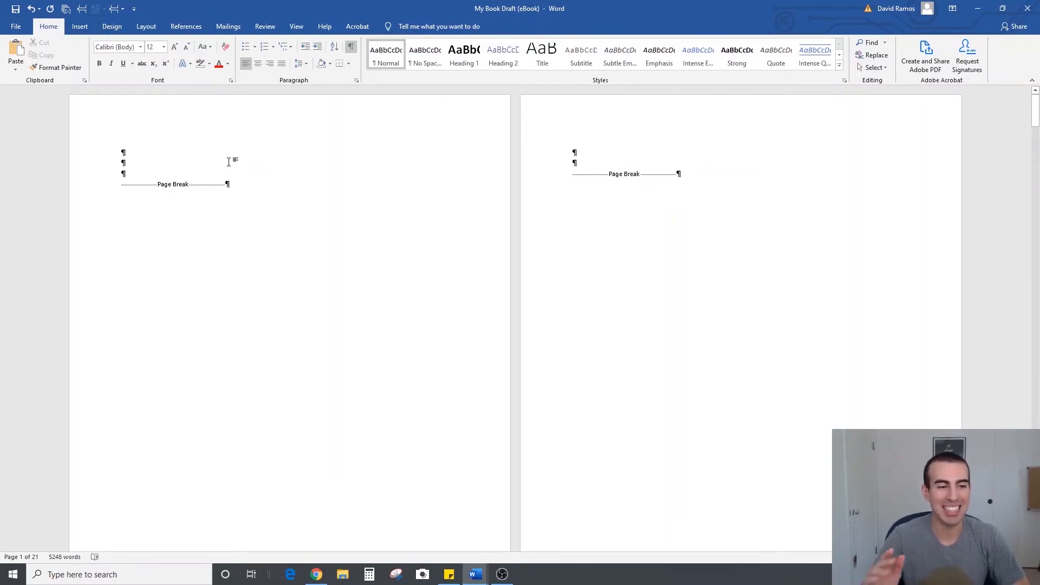
Enter "Title of My Book" on the first page and the author's name two lines below it
{"action": "type", "text": "Title of My Bo"}
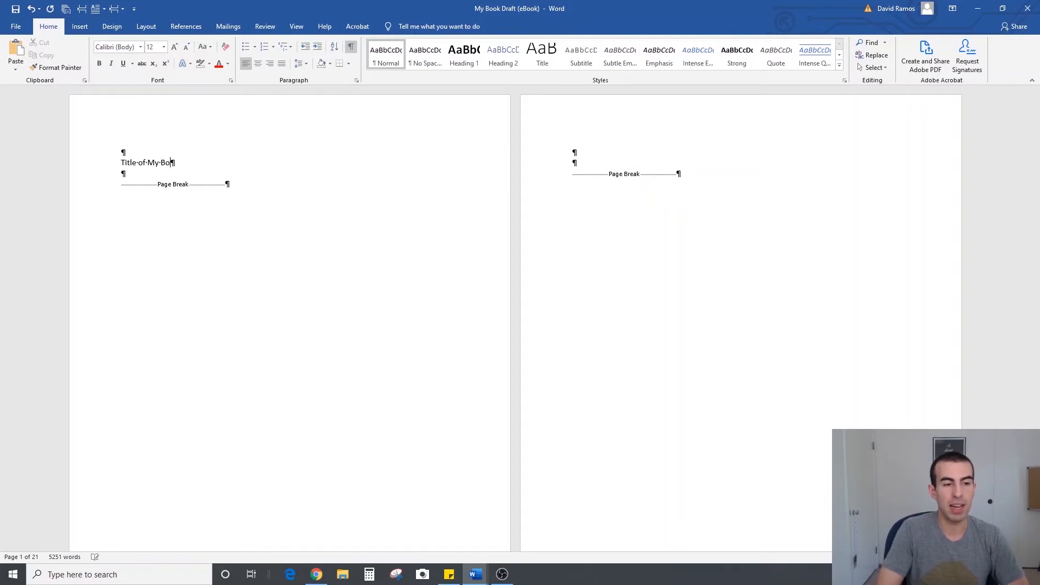
{"action": "key", "text": "Return"}
{"action": "key", "text": "Return"}
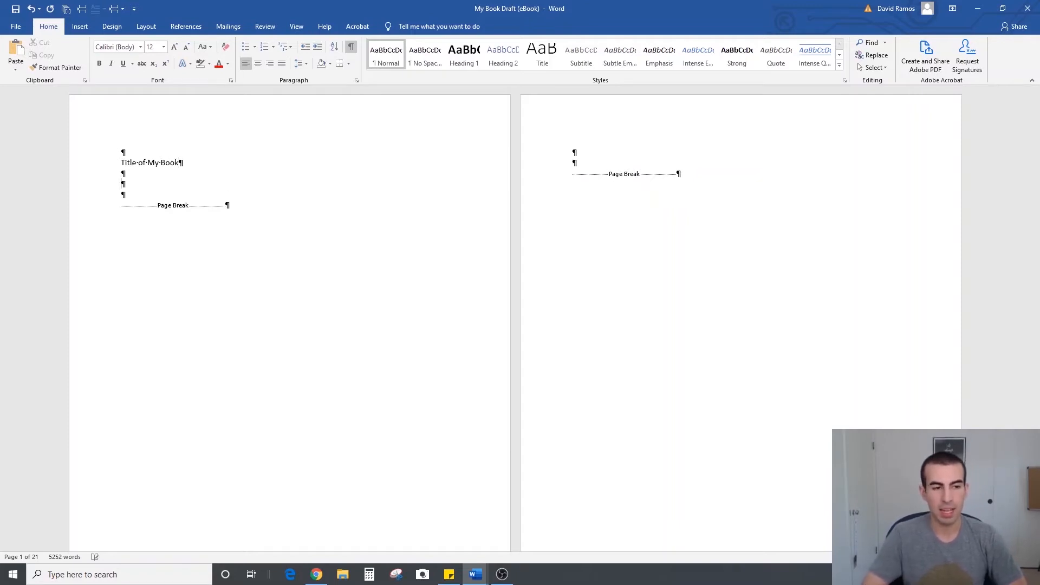
{"action": "type", "text": "David Ramos"}
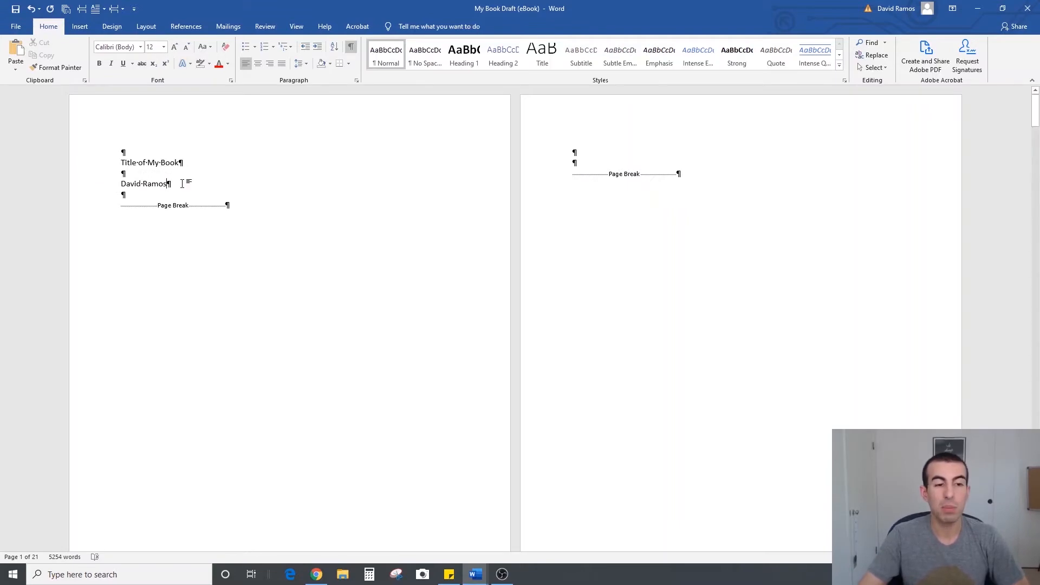
Enlarge the title and author lines on the title page to 20 point and center them
{"action": "left_click_drag", "start_coordinate": [186, 183], "coordinate": [105, 165]}
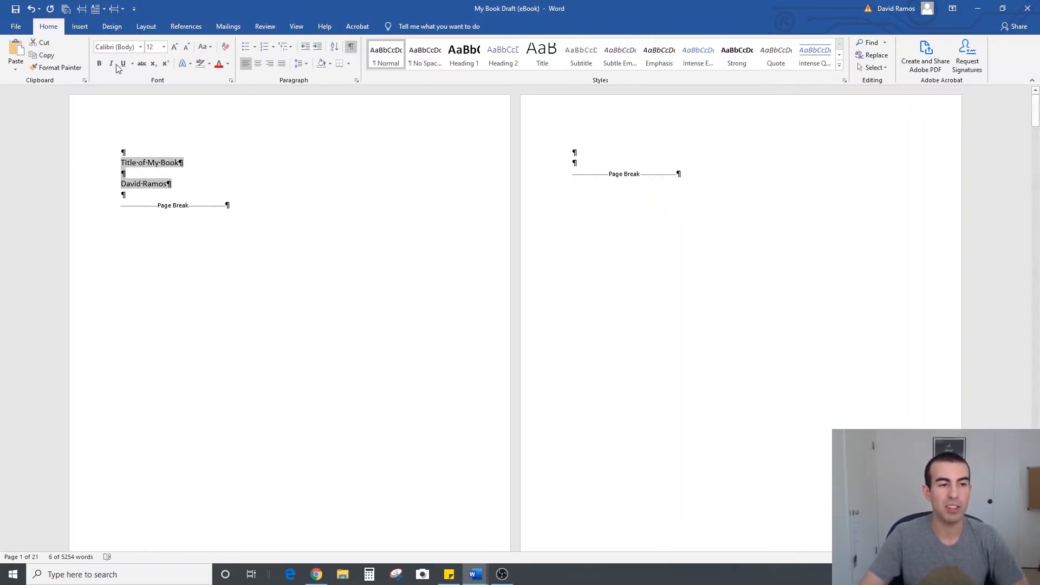
{"action": "left_click", "coordinate": [174, 47]}
{"action": "left_click", "coordinate": [174, 48]}
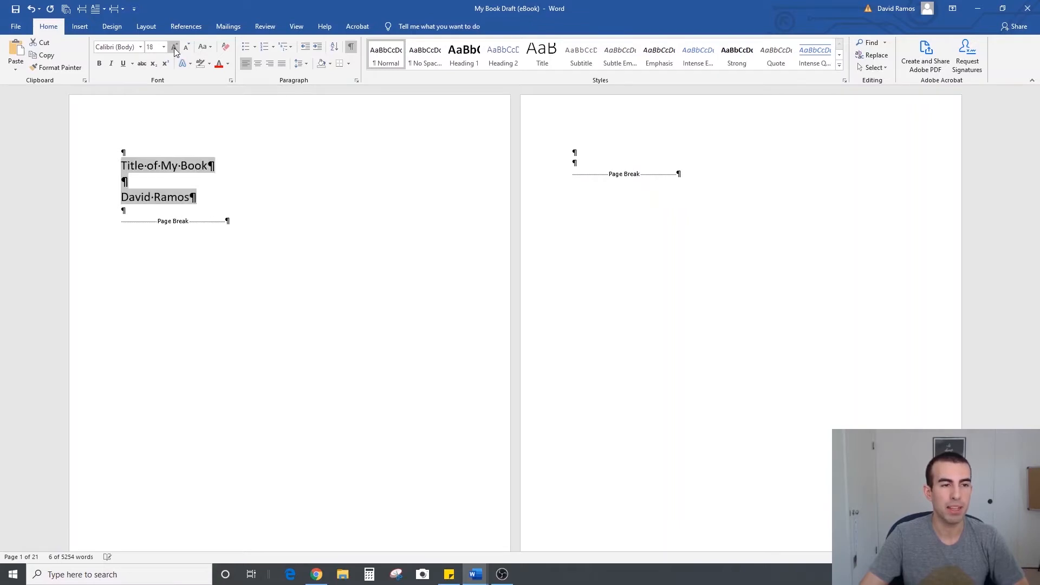
{"action": "left_click", "coordinate": [174, 47]}
{"action": "left_click", "coordinate": [174, 48]}
{"action": "left_click", "coordinate": [258, 63]}
{"action": "left_click", "coordinate": [279, 152]}
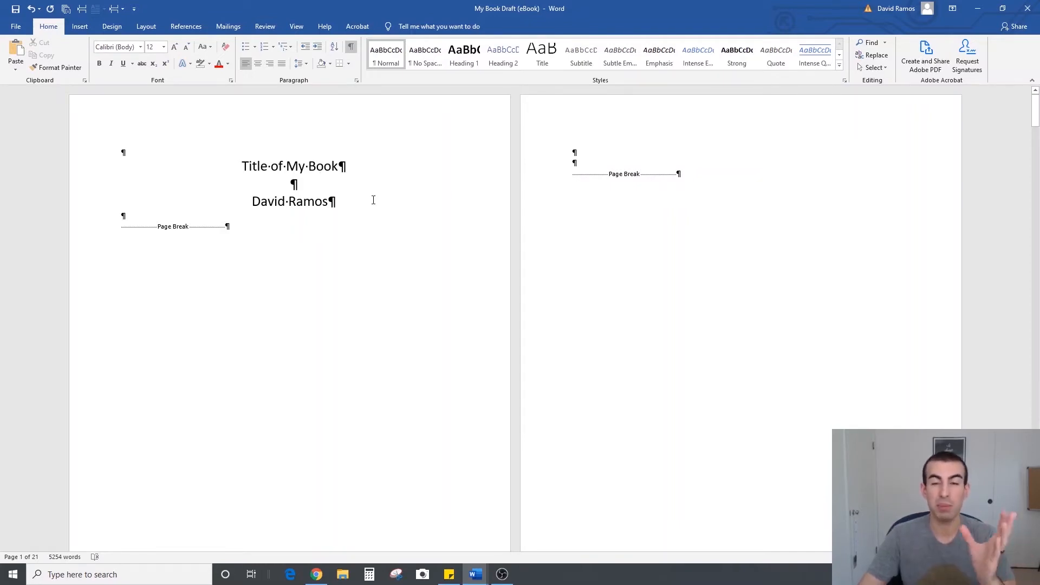
Try 72 point on the "Title of My Book" line and settle on a font size of 24
{"action": "left_click_drag", "start_coordinate": [347, 168], "coordinate": [240, 165]}
{"action": "left_click", "coordinate": [164, 47]}
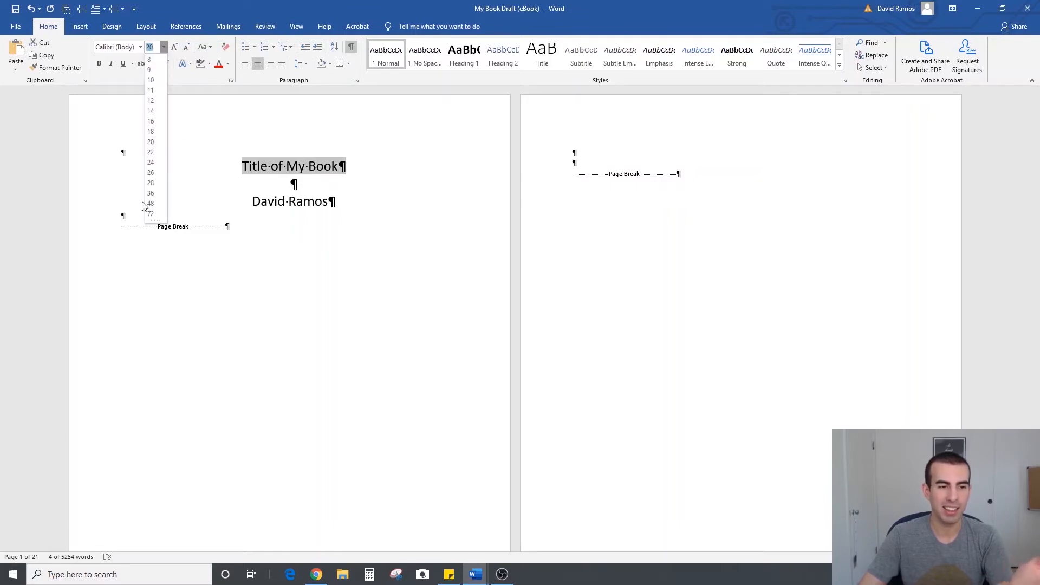
{"action": "left_click", "coordinate": [151, 213]}
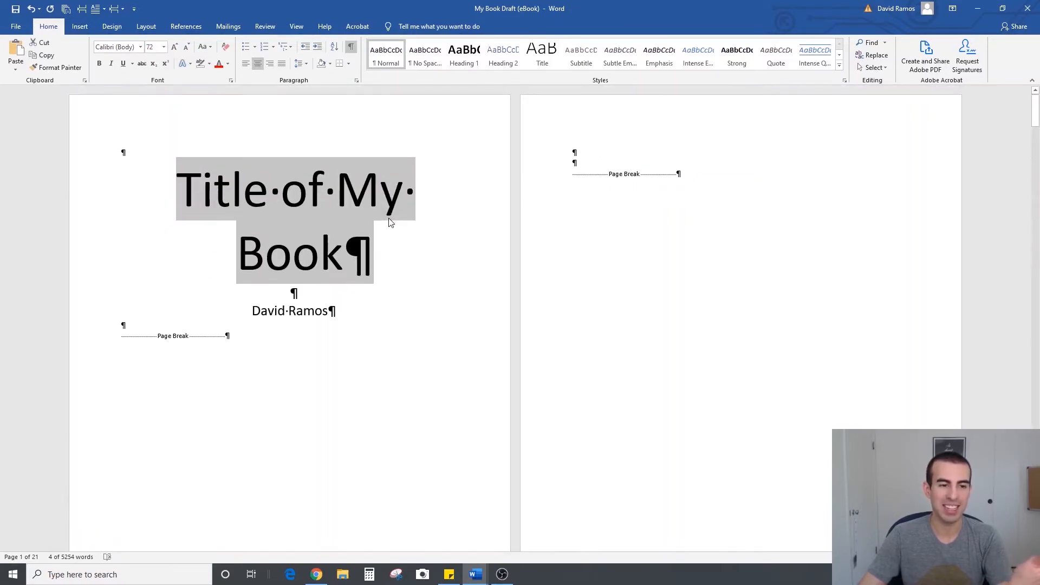
{"action": "left_click", "coordinate": [164, 47]}
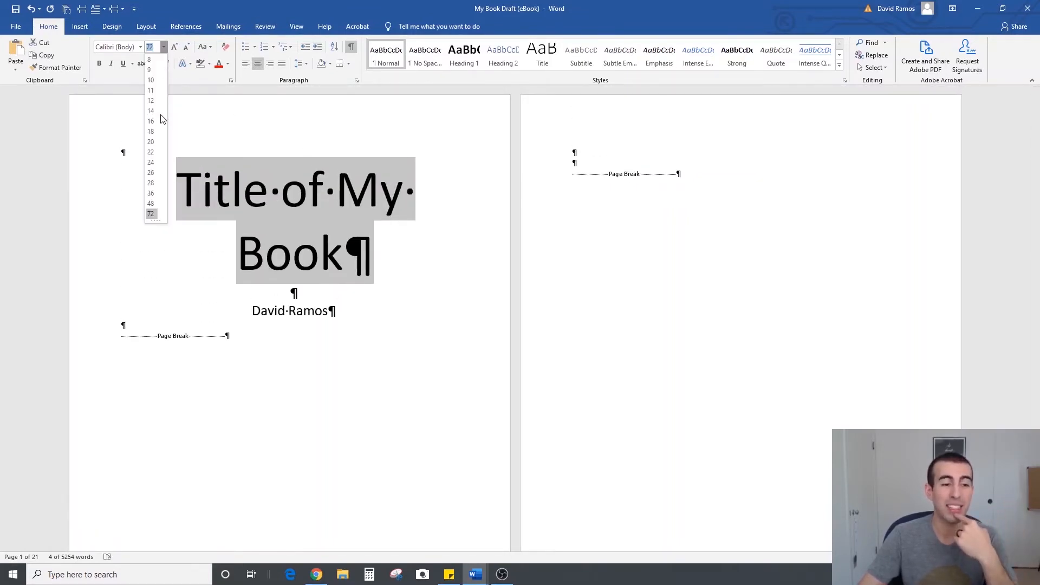
{"action": "left_click", "coordinate": [152, 162]}
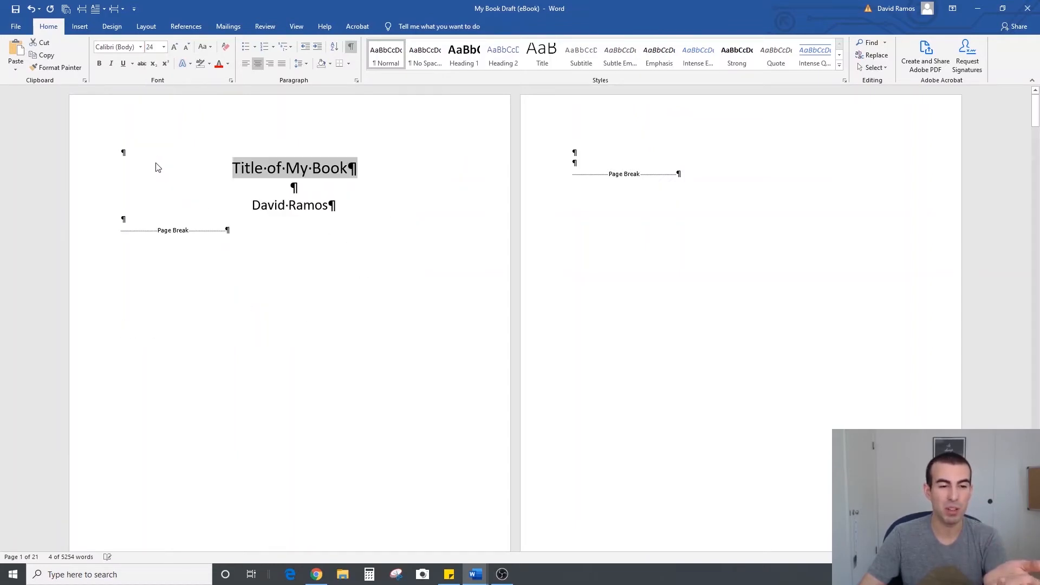
{"action": "left_click", "coordinate": [320, 185]}
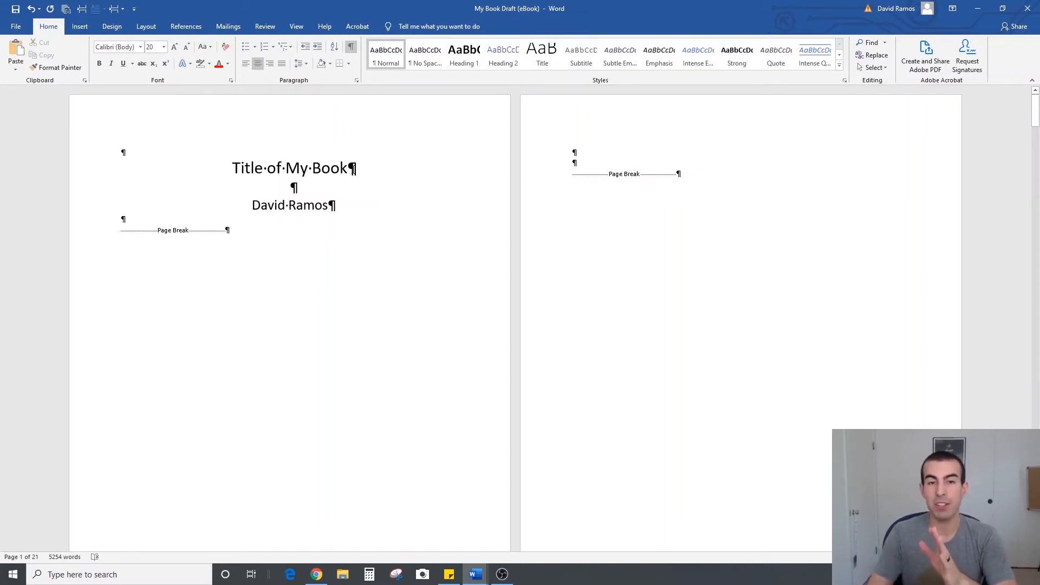
Reduce the author's name on the title page to 18 point
{"action": "left_click_drag", "start_coordinate": [232, 167], "coordinate": [357, 169]}
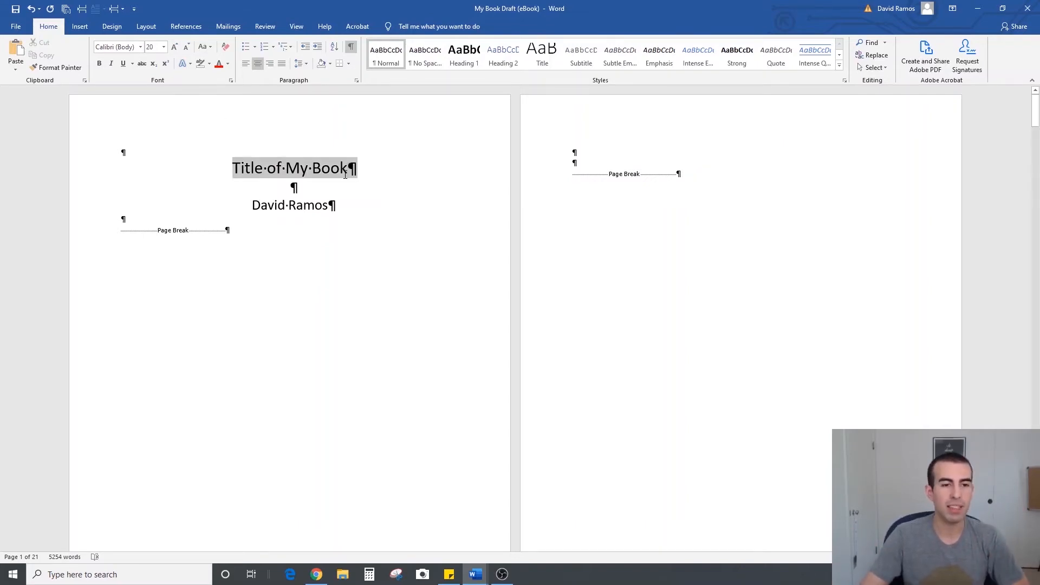
{"action": "left_click_drag", "start_coordinate": [327, 205], "coordinate": [251, 206]}
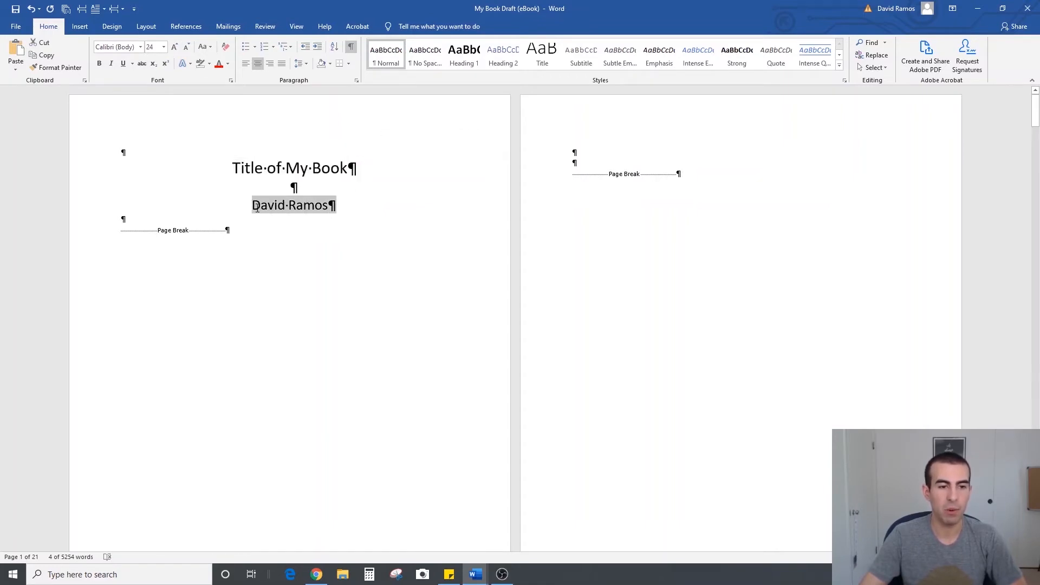
{"action": "left_click", "coordinate": [347, 178]}
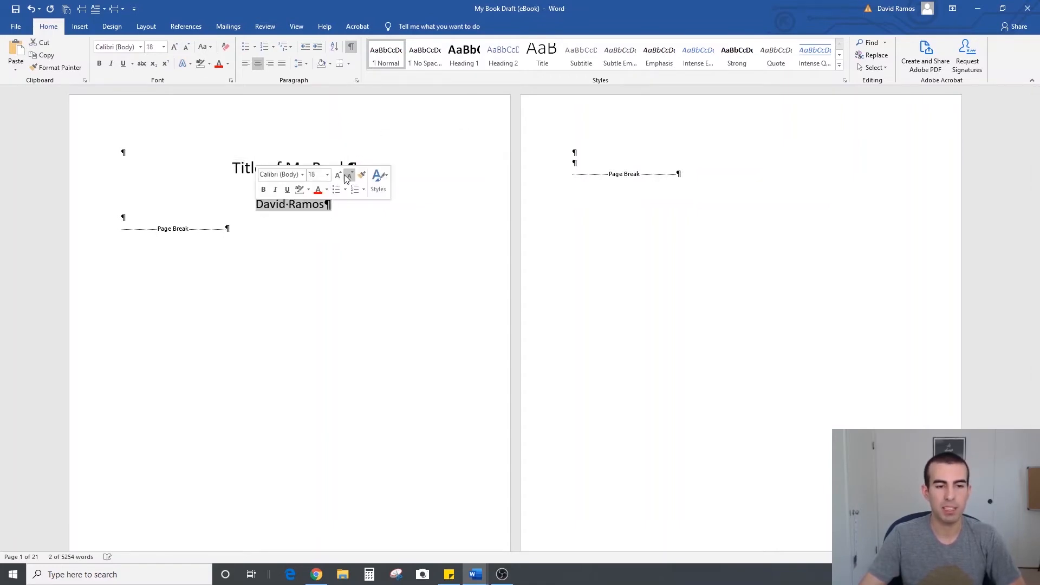
{"action": "left_click", "coordinate": [332, 208]}
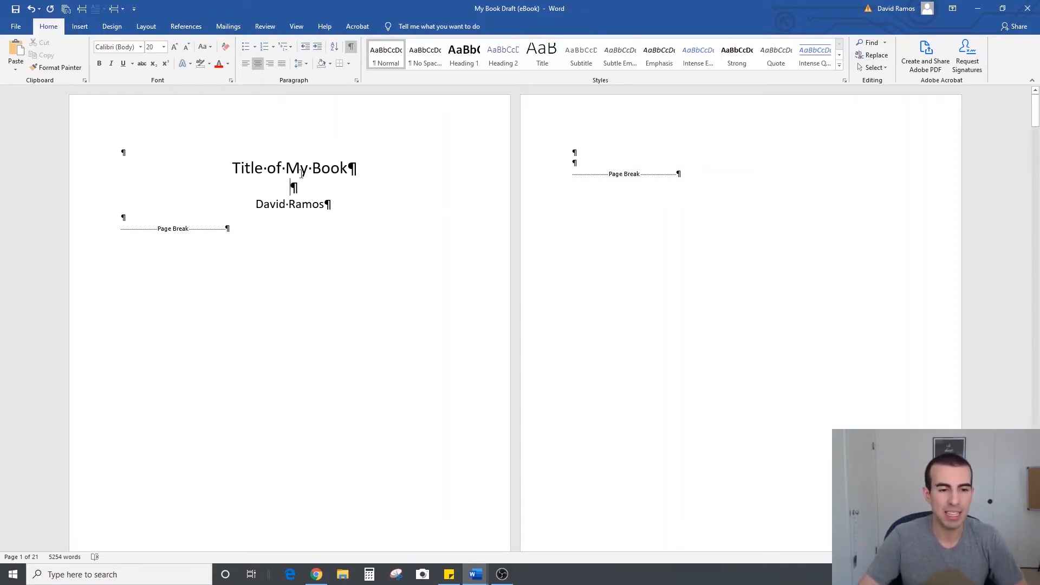
Add a second blank line above the book title and another above the title page's page break
{"action": "left_click", "coordinate": [185, 153]}
{"action": "key", "text": "Return"}
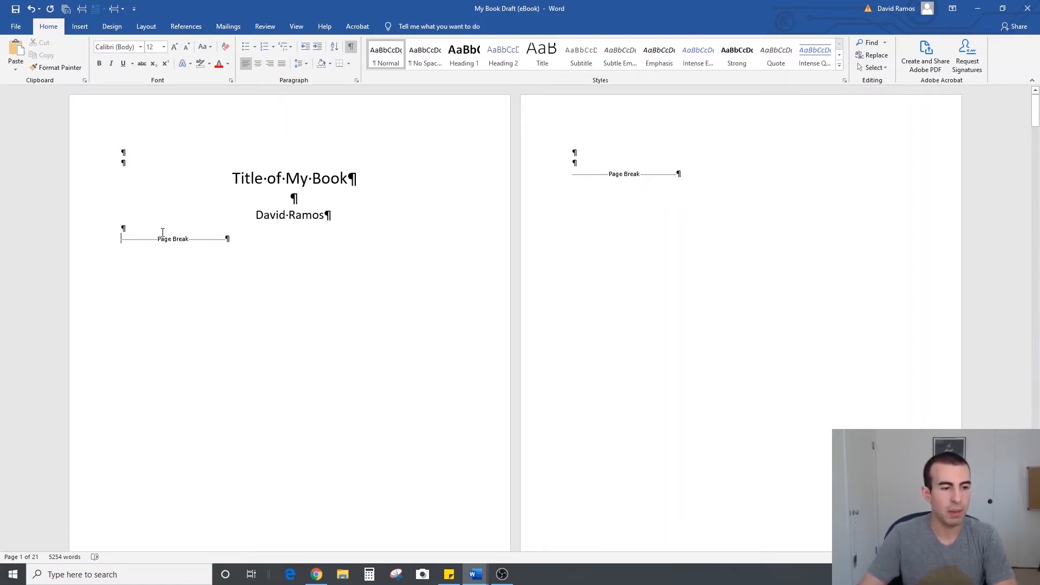
{"action": "key", "text": "Return"}
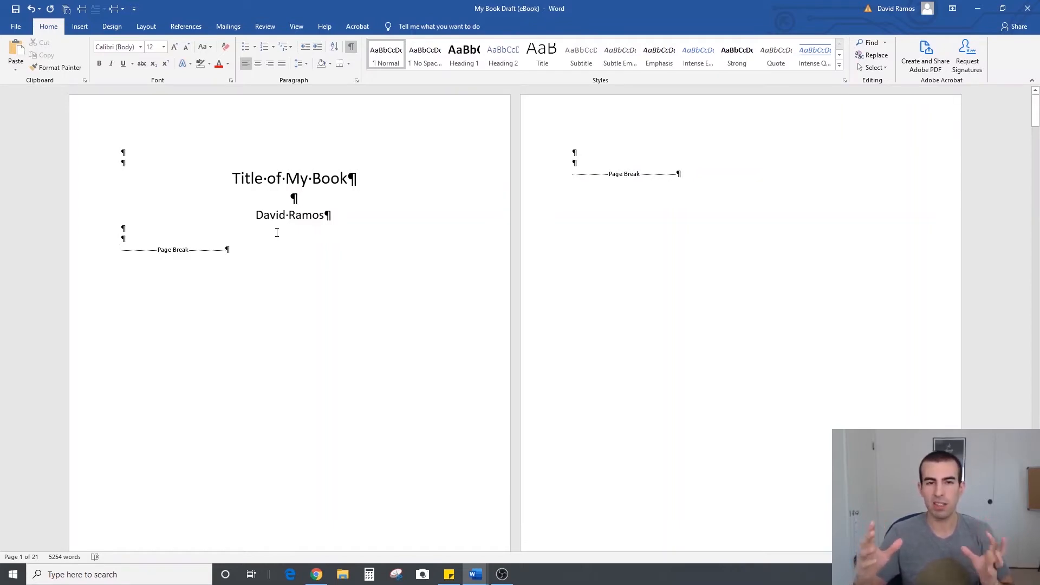
{"action": "left_click", "coordinate": [284, 178]}
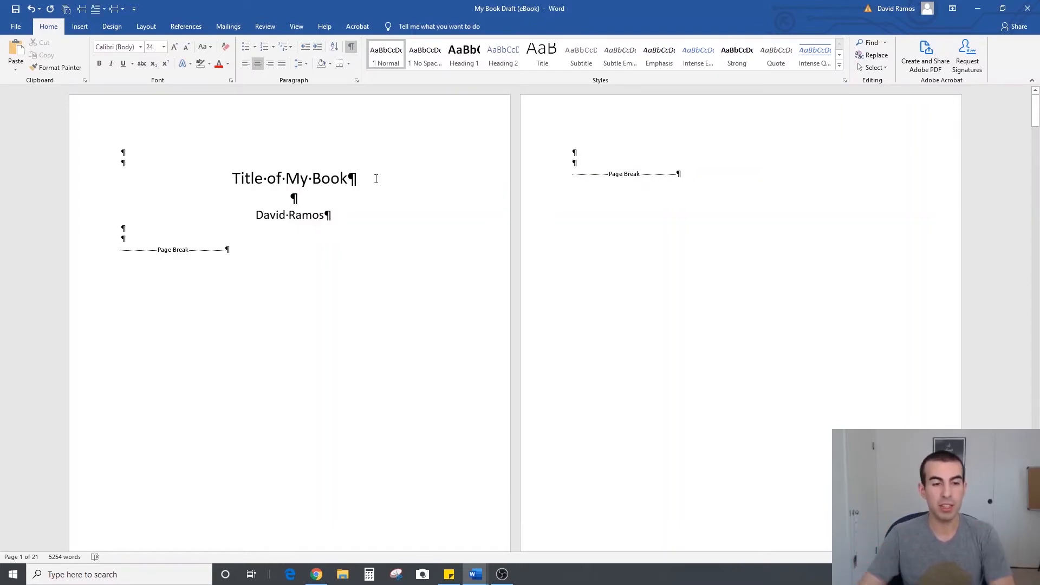
Split the book title with a line break after "Title of" and remove two surplus blank lines from the second page
{"action": "key", "text": "shift+Return"}
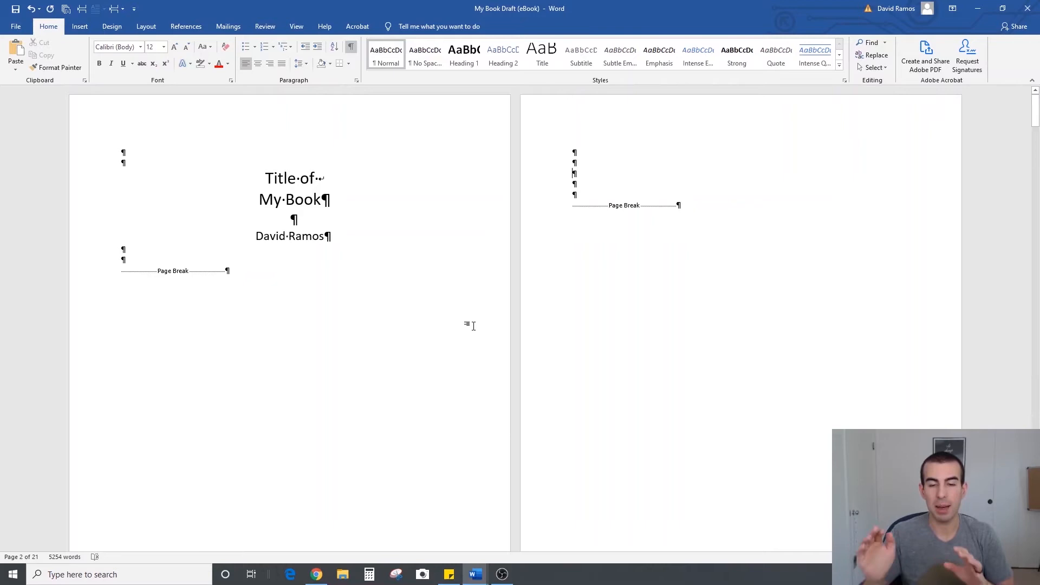
{"action": "key", "text": "BackSpace"}
{"action": "key", "text": "BackSpace"}
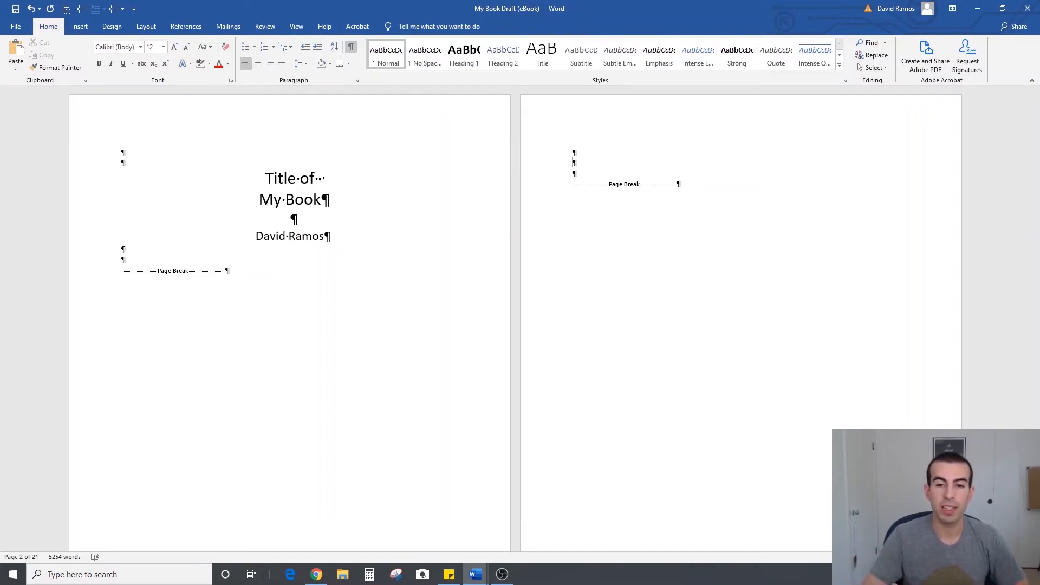
Write the copyright line on the second page: a pasted © symbol, then "2019 by" and the author's full name
{"action": "type", "text": "©"}
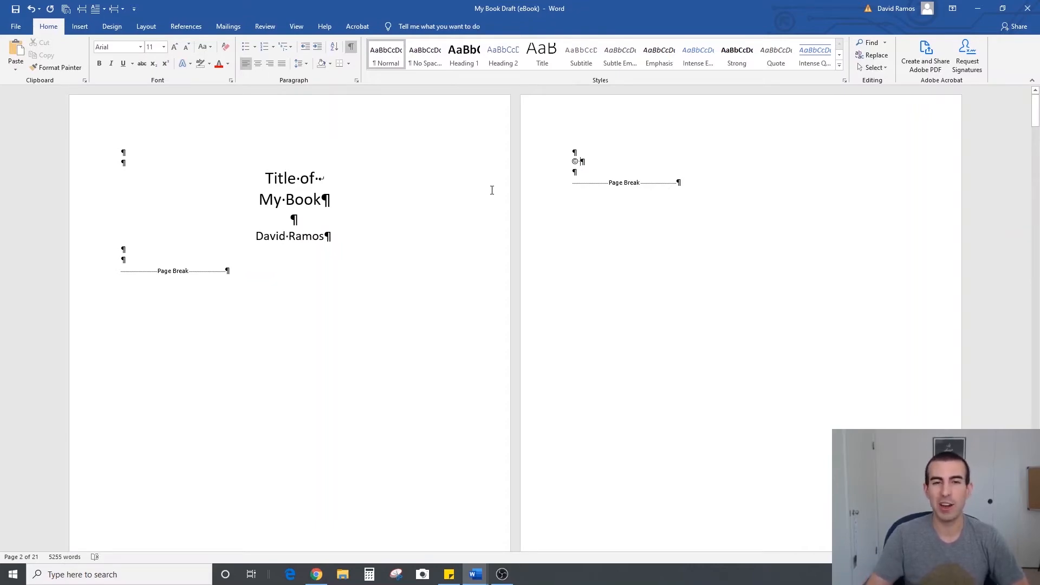
{"action": "left_click", "coordinate": [316, 574]}
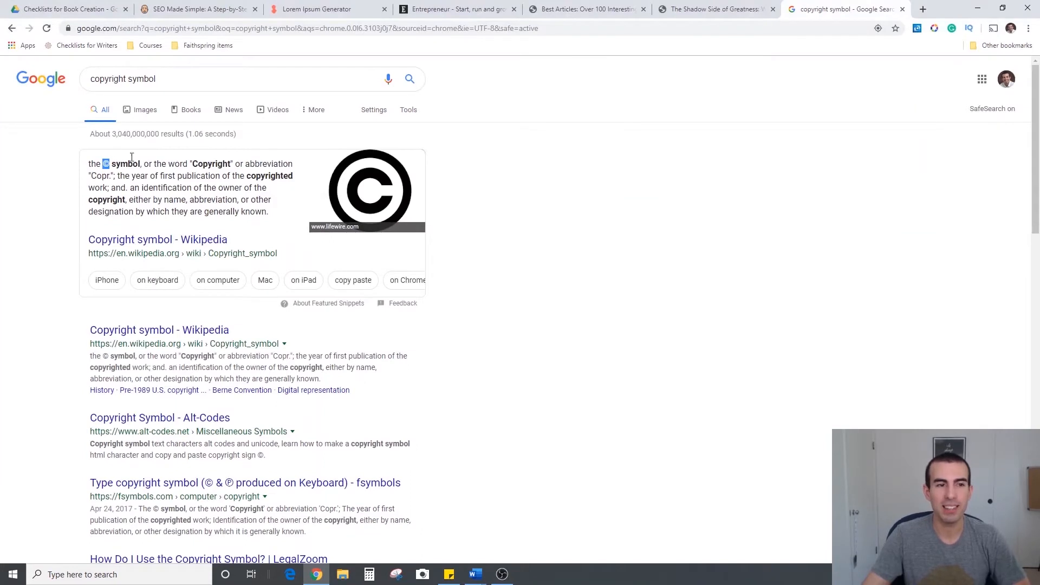
{"action": "left_click", "coordinate": [978, 7]}
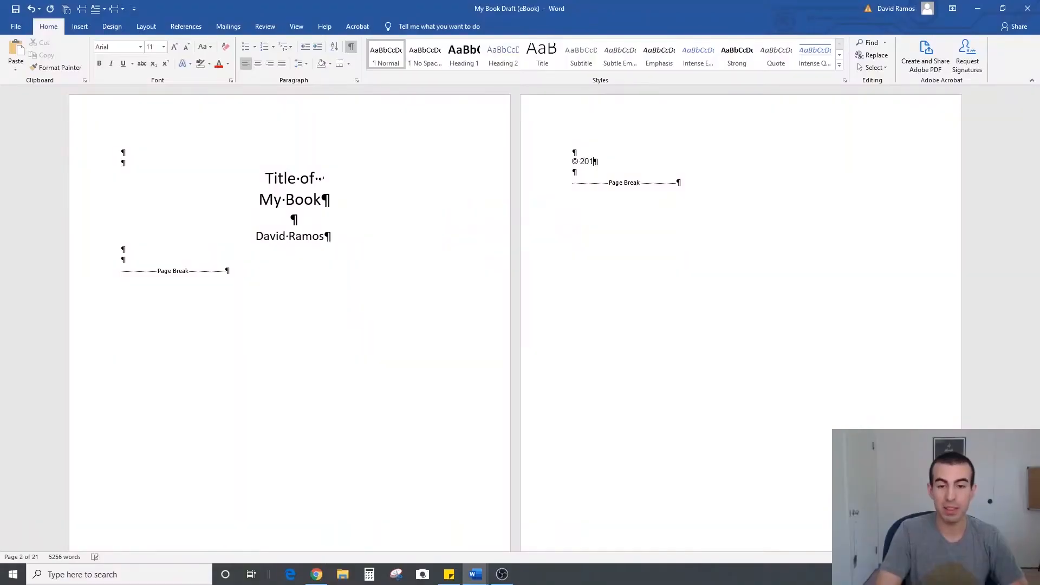
{"action": "type", "text": "9 by David Ramos"}
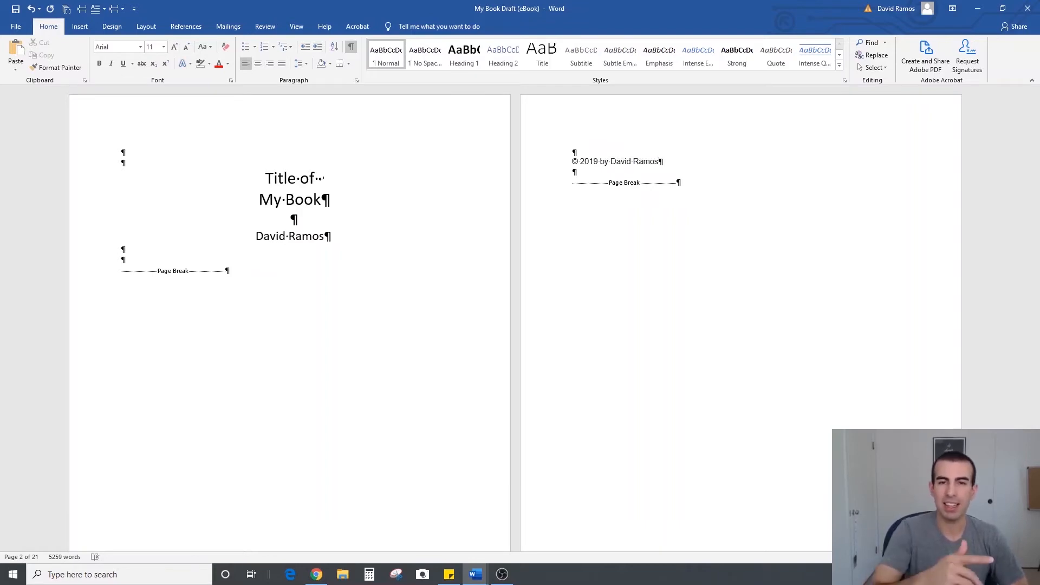
Add "ALL RIGHTS RESERVED." below the copyright line, separated by one blank line
{"action": "key", "text": "Return"}
{"action": "key", "text": "Return"}
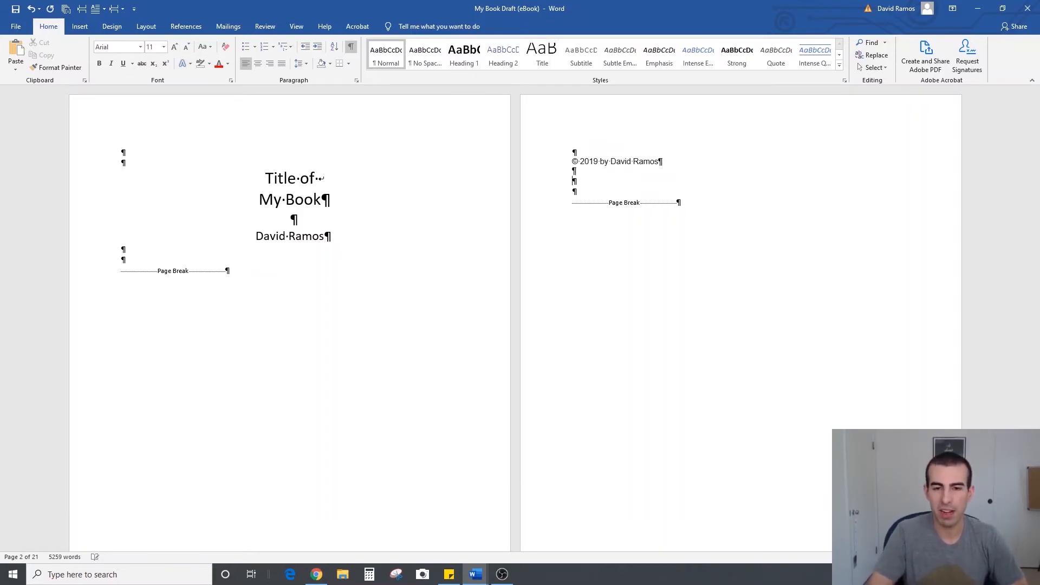
{"action": "type", "text": "ALL"}
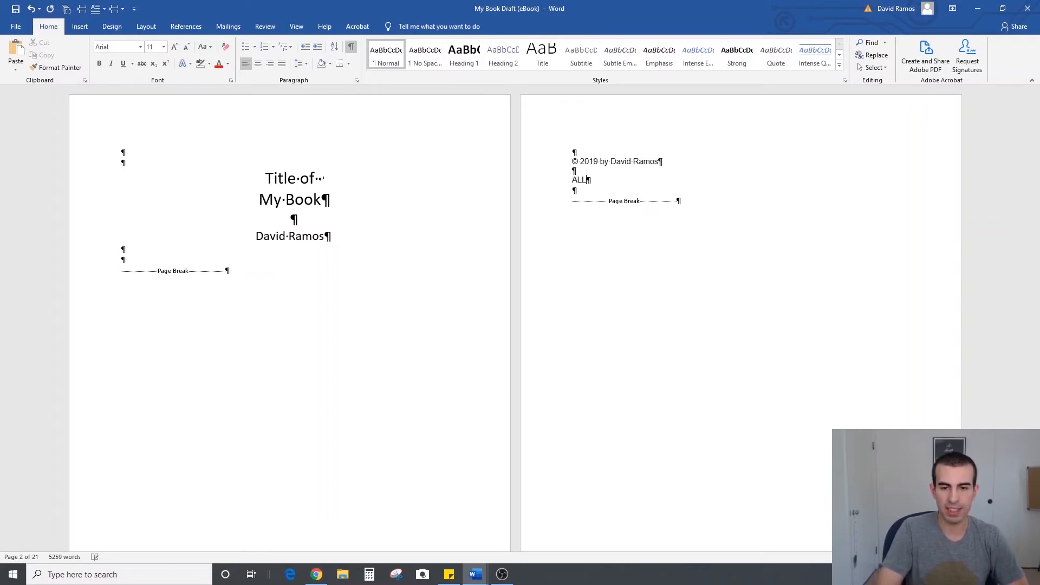
{"action": "type", "text": " RIGHTS RESERVED."}
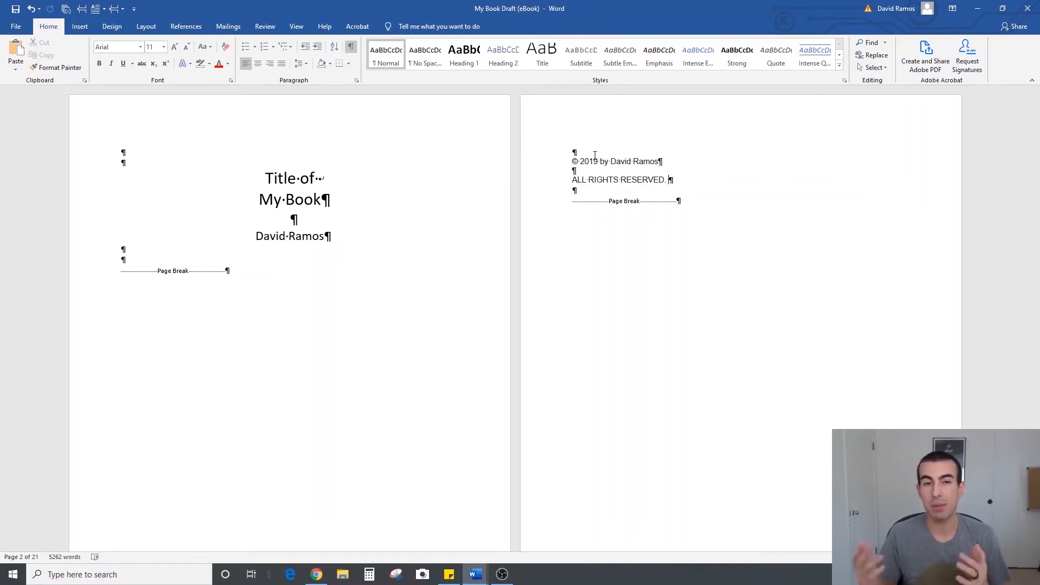
Add the placeholder line "Other copyright information." below the rights statement, separated by one blank line
{"action": "key", "text": "Return"}
{"action": "key", "text": "Return"}
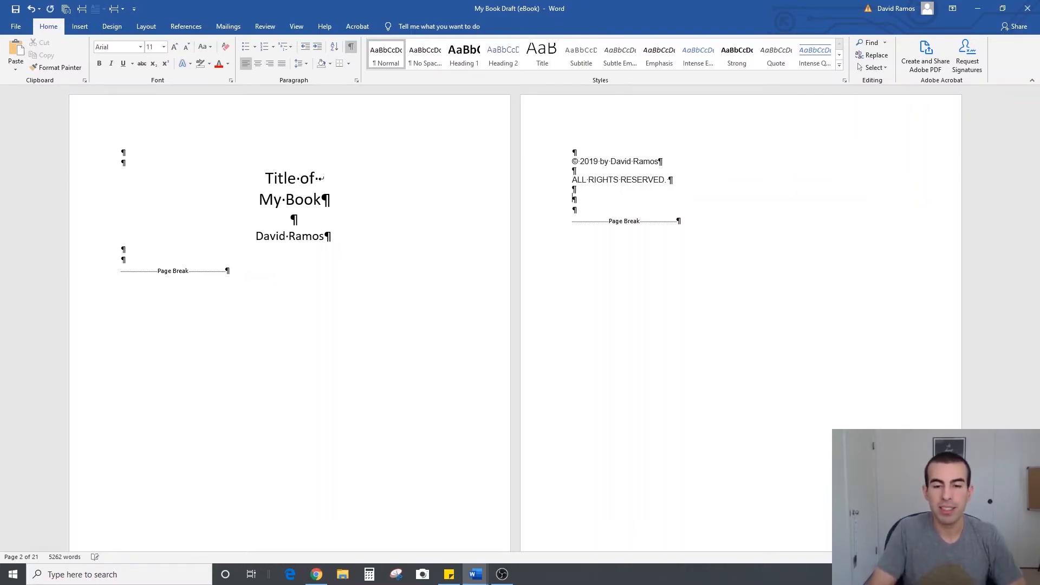
{"action": "type", "text": "Other copy"}
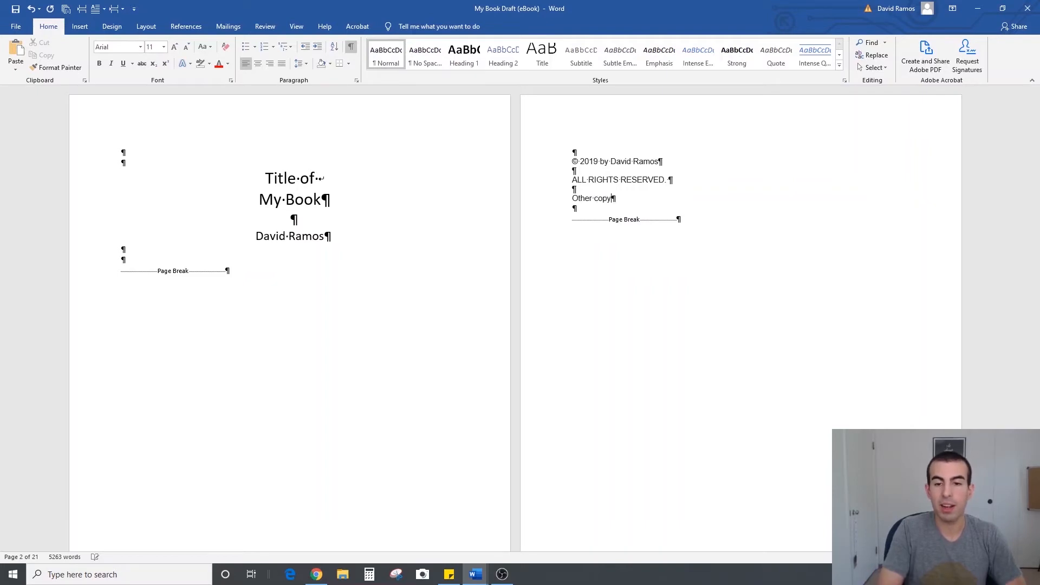
{"action": "type", "text": "right inf"}
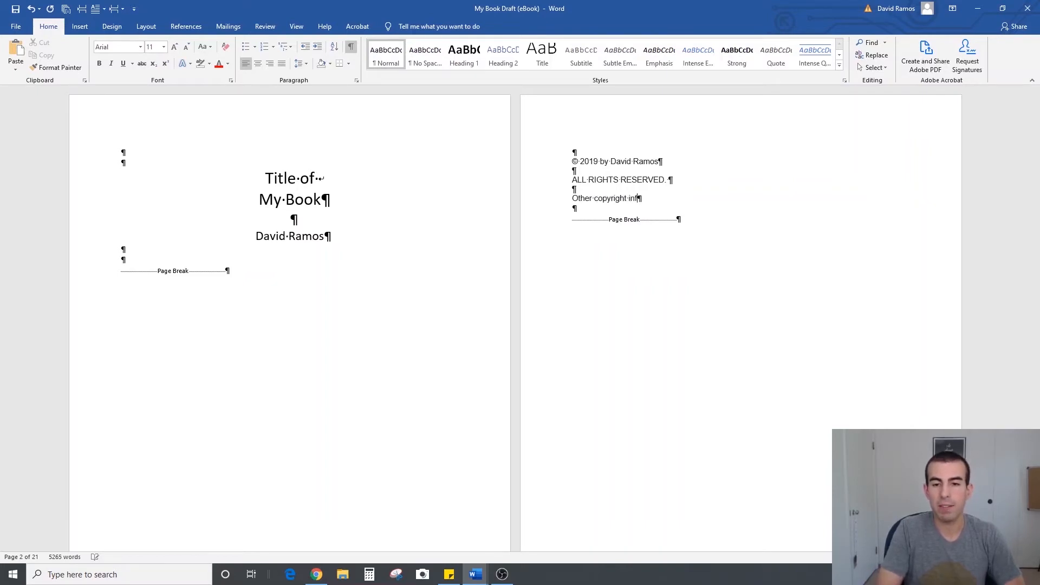
{"action": "type", "text": "ormation."}
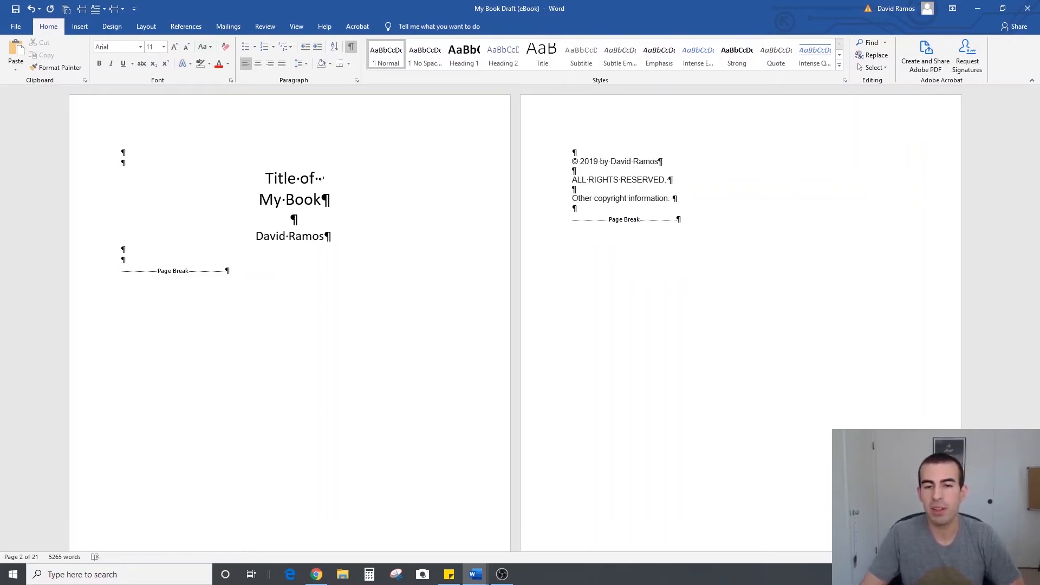
Center all the copyright text on the second page
{"action": "left_click_drag", "start_coordinate": [677, 198], "coordinate": [532, 144]}
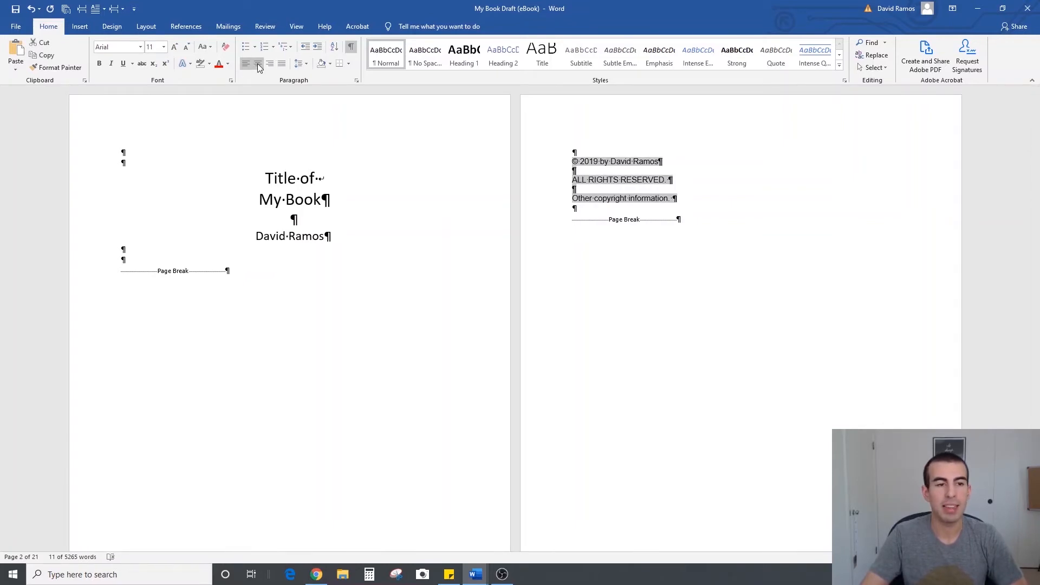
{"action": "left_click", "coordinate": [257, 65]}
{"action": "left_click", "coordinate": [837, 189]}
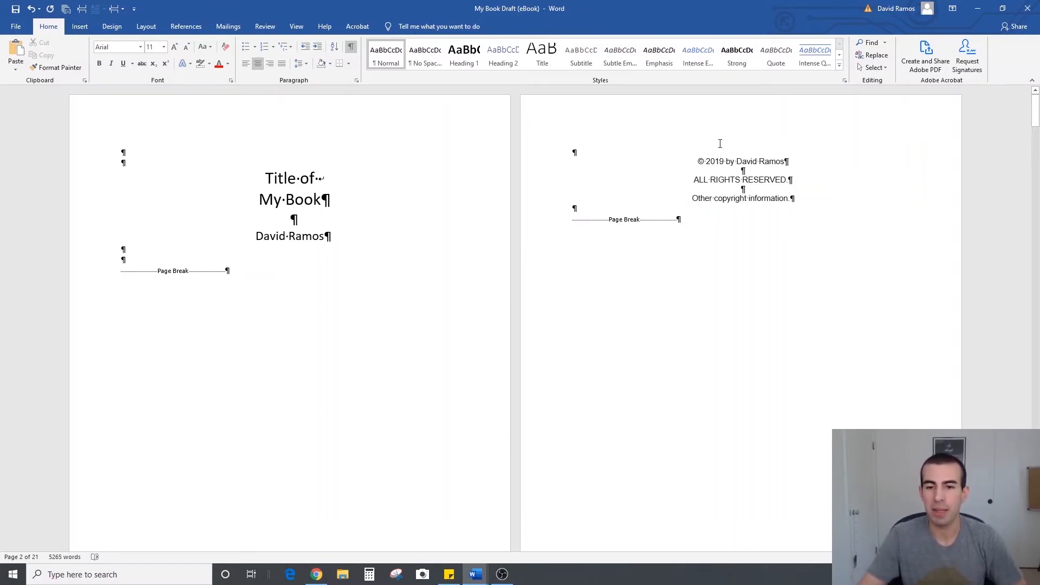
{"action": "left_click", "coordinate": [632, 152]}
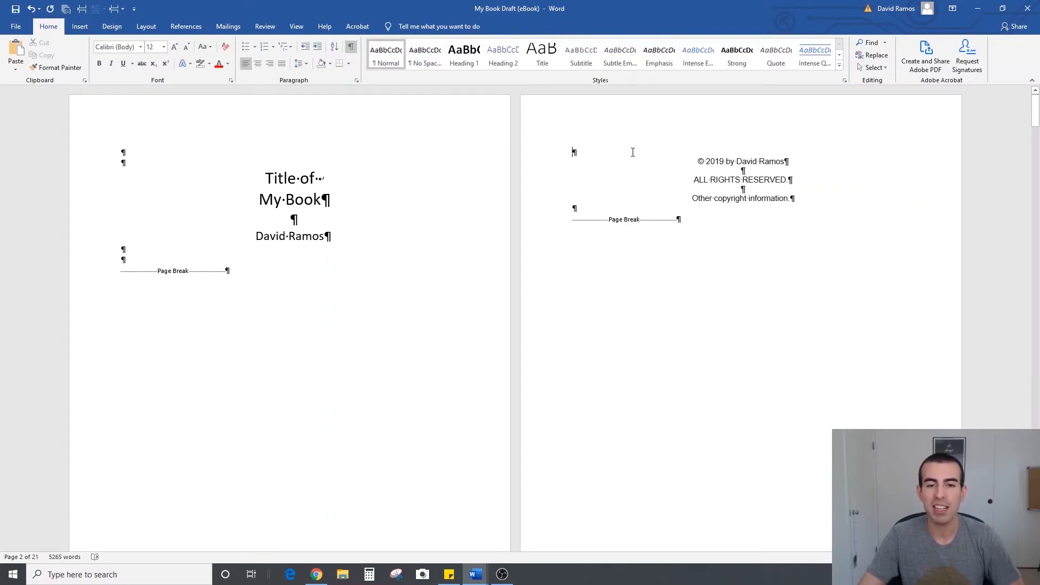
{"action": "left_click", "coordinate": [614, 209]}
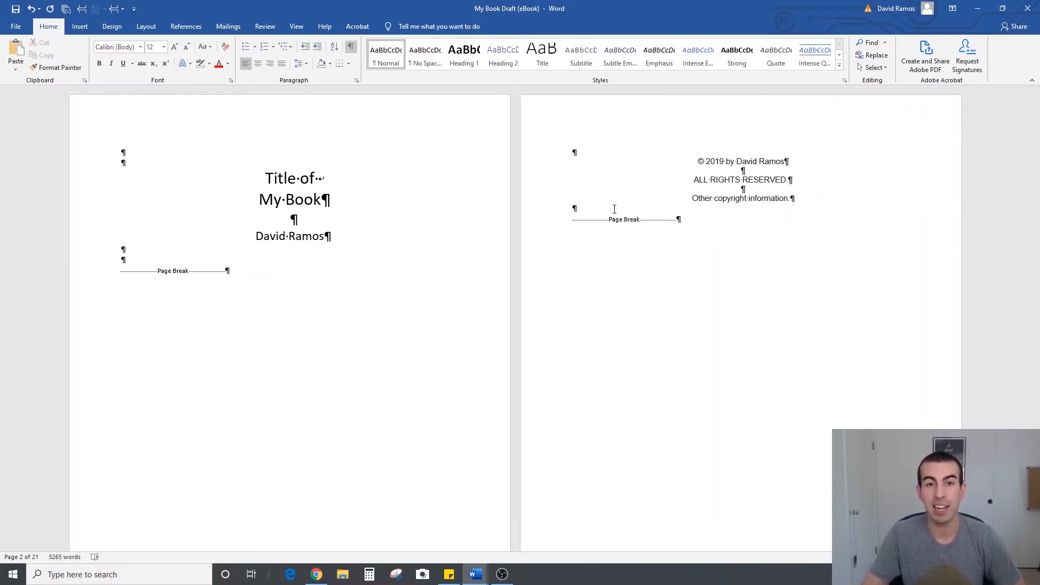
Enter "Series or Dedication Page" on the second line of the blank third page
{"action": "scroll", "coordinate": [614, 210], "scroll_direction": "down", "scroll_amount": 5}
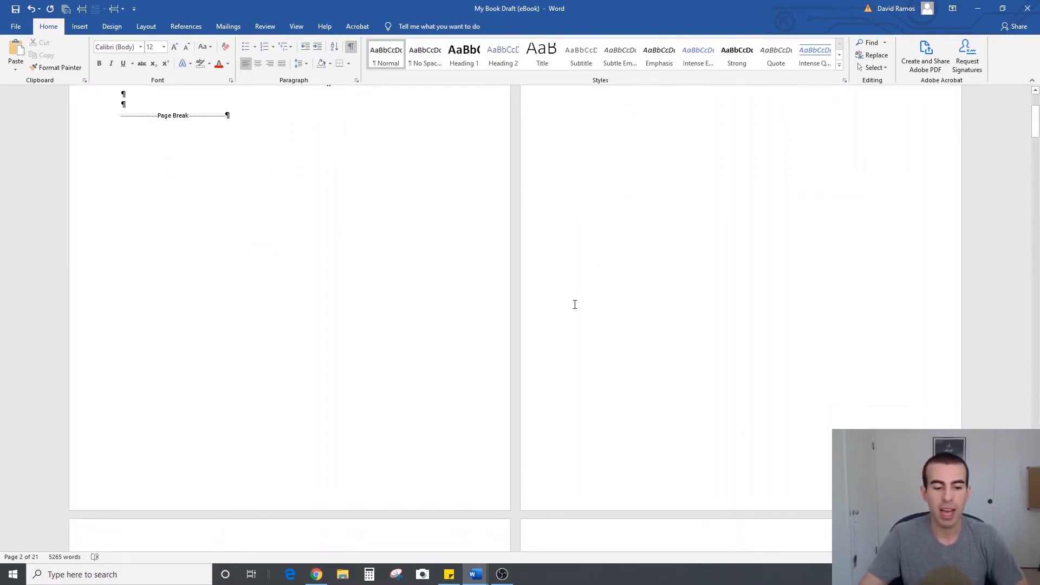
{"action": "scroll", "coordinate": [355, 365], "scroll_direction": "down", "scroll_amount": 6}
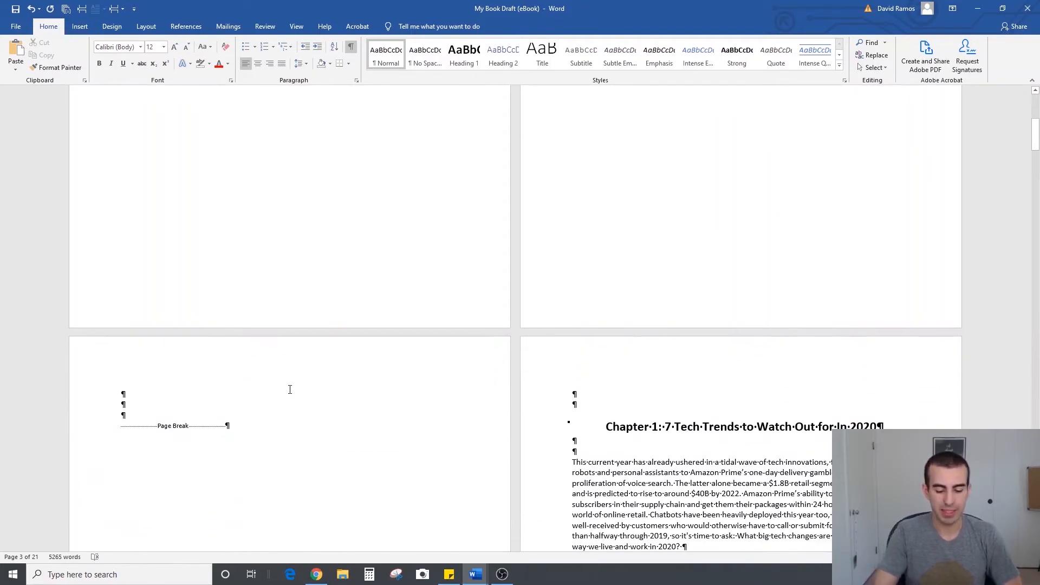
{"action": "left_click", "coordinate": [135, 404]}
{"action": "type", "text": "Series "}
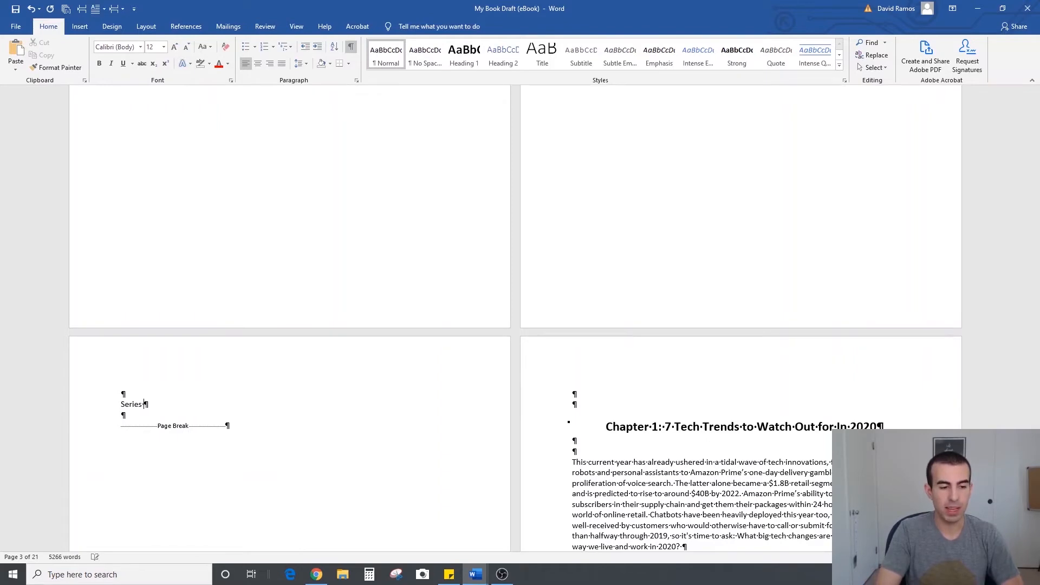
{"action": "type", "text": "or Ded"}
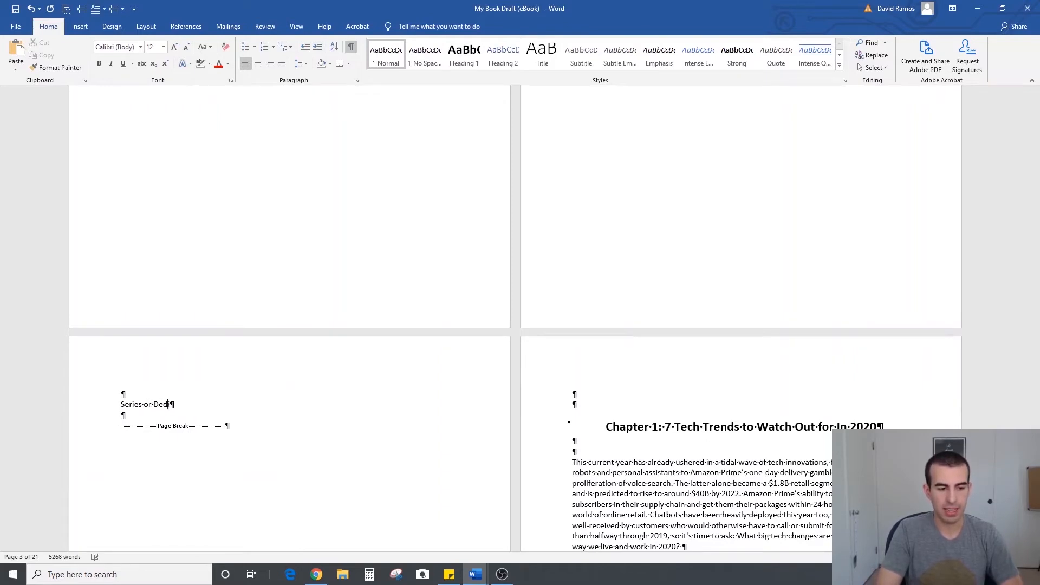
{"action": "type", "text": "ication Page"}
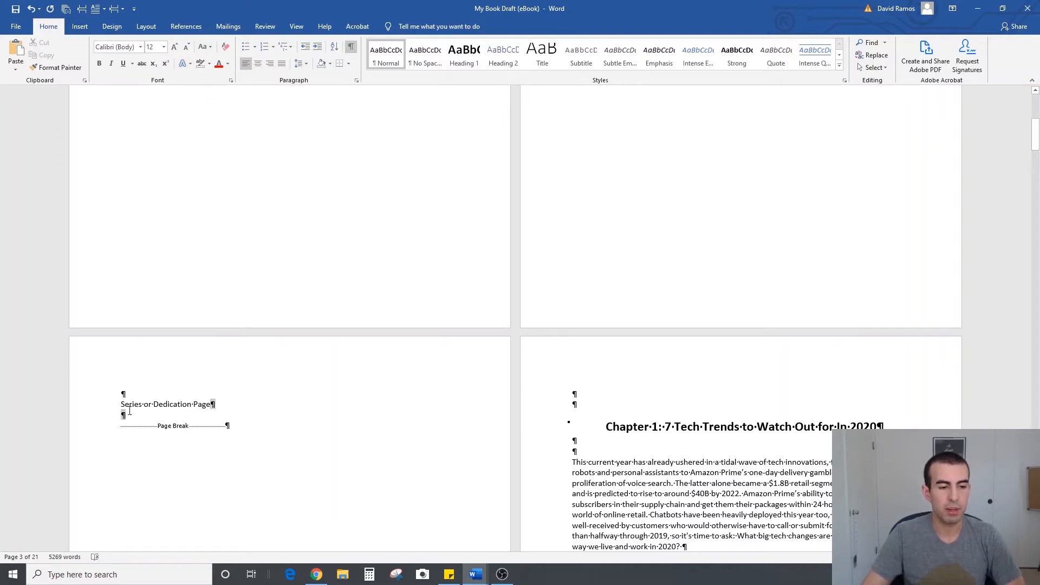
Center the "Series or Dedication Page" line and make it bold
{"action": "left_click_drag", "start_coordinate": [121, 404], "coordinate": [216, 404]}
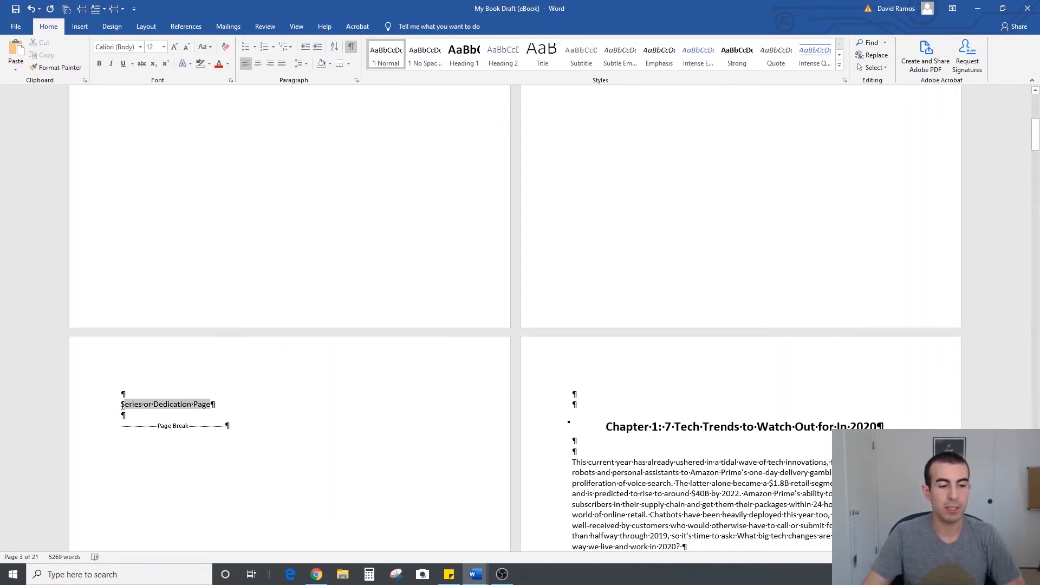
{"action": "left_click", "coordinate": [259, 64]}
{"action": "left_click", "coordinate": [357, 402]}
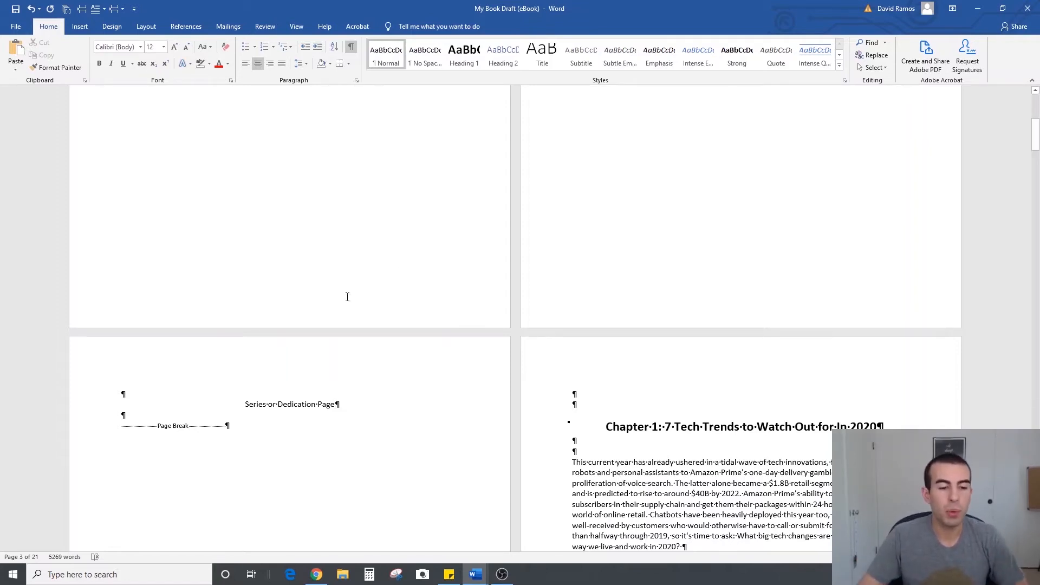
{"action": "left_click_drag", "start_coordinate": [339, 406], "coordinate": [244, 406]}
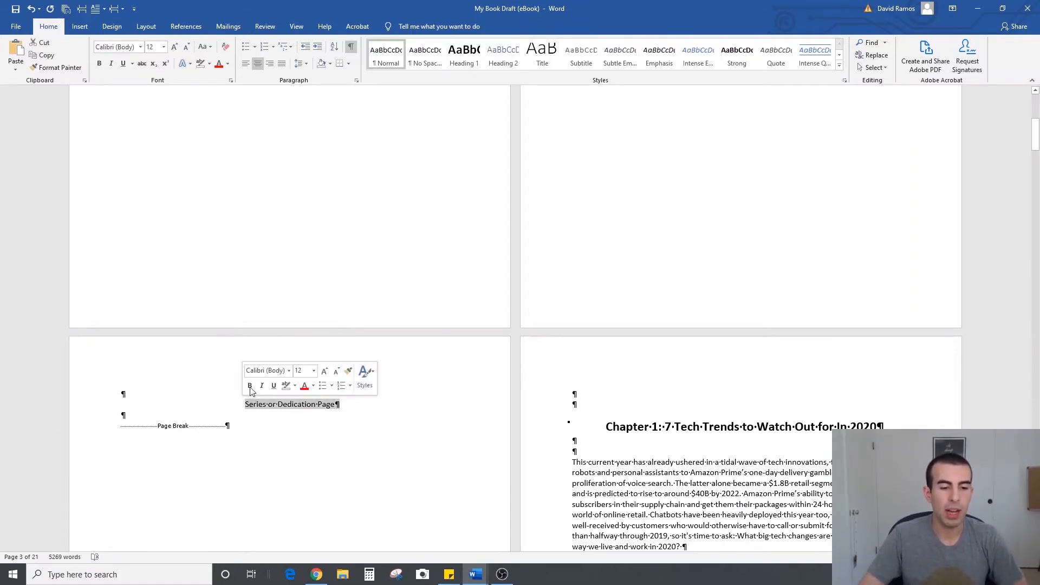
{"action": "left_click", "coordinate": [99, 64]}
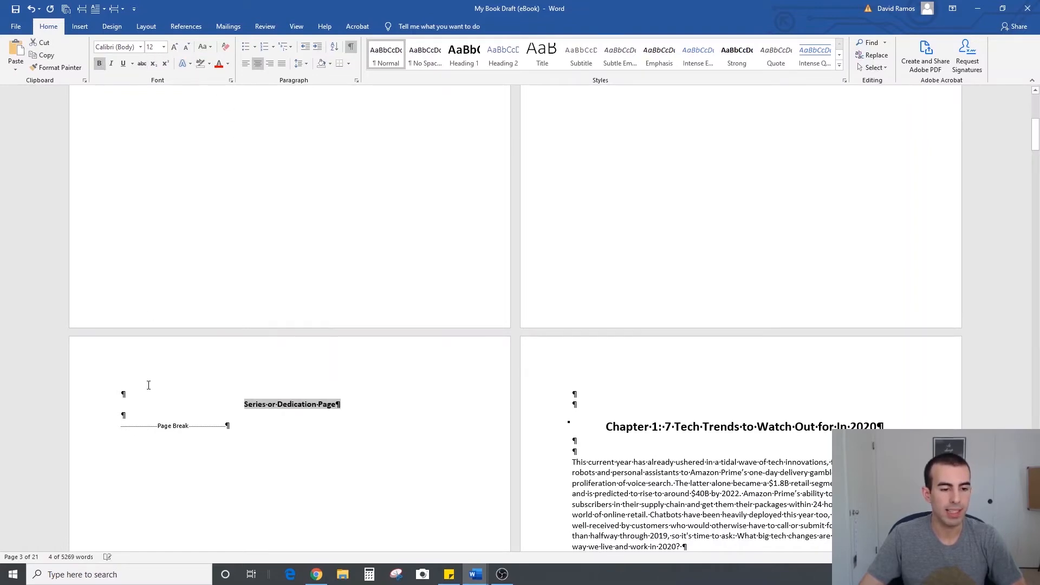
Add "My text." under the dedication heading, with two blank lines above it and two below it before the page break
{"action": "left_click", "coordinate": [144, 416]}
{"action": "key", "text": "Return"}
{"action": "key", "text": "Return"}
{"action": "type", "text": "My "}
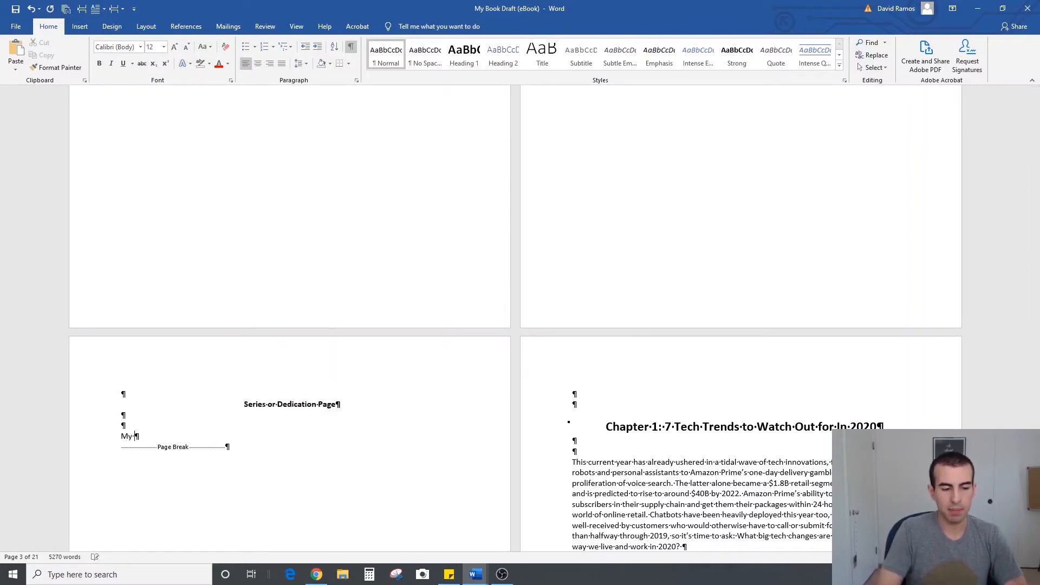
{"action": "type", "text": "text."}
{"action": "key", "text": "Return"}
{"action": "key", "text": "Return"}
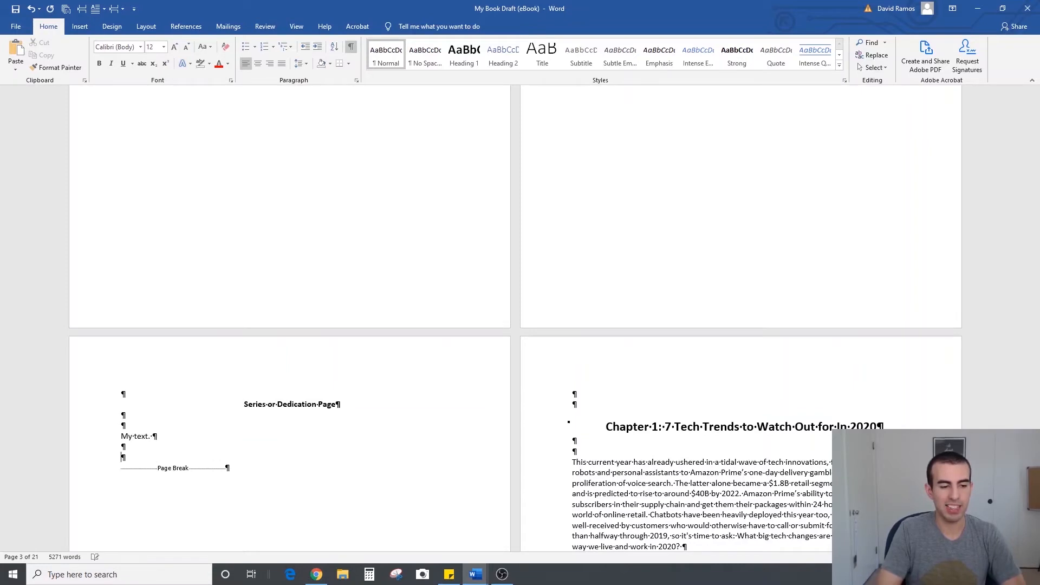
{"action": "left_click", "coordinate": [303, 400]}
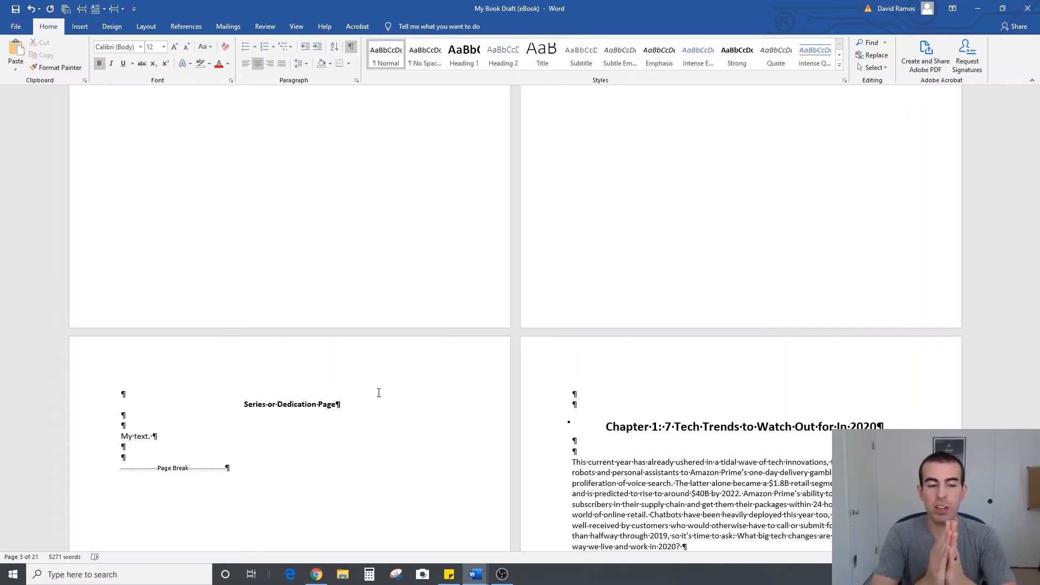
{"action": "scroll", "coordinate": [433, 378], "scroll_direction": "up", "scroll_amount": 10}
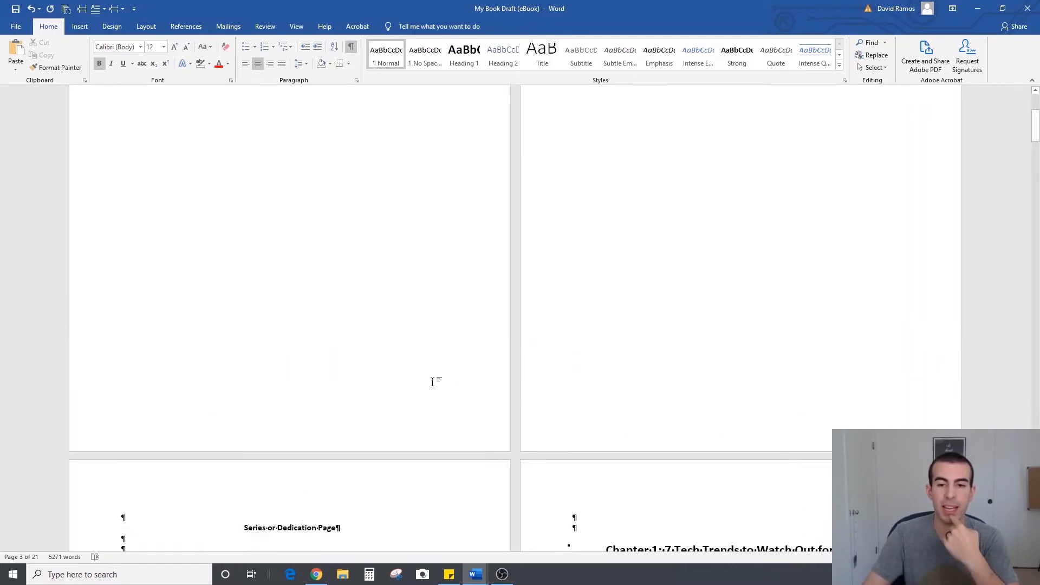
{"action": "scroll", "coordinate": [491, 224], "scroll_direction": "down", "scroll_amount": 8}
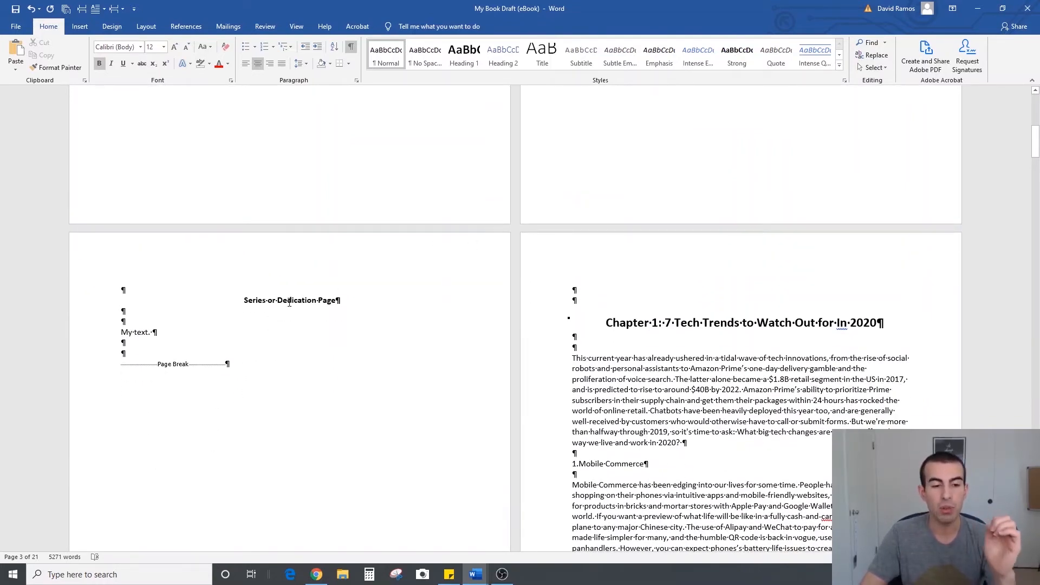
{"action": "double_click", "coordinate": [251, 300]}
{"action": "left_click", "coordinate": [292, 299]}
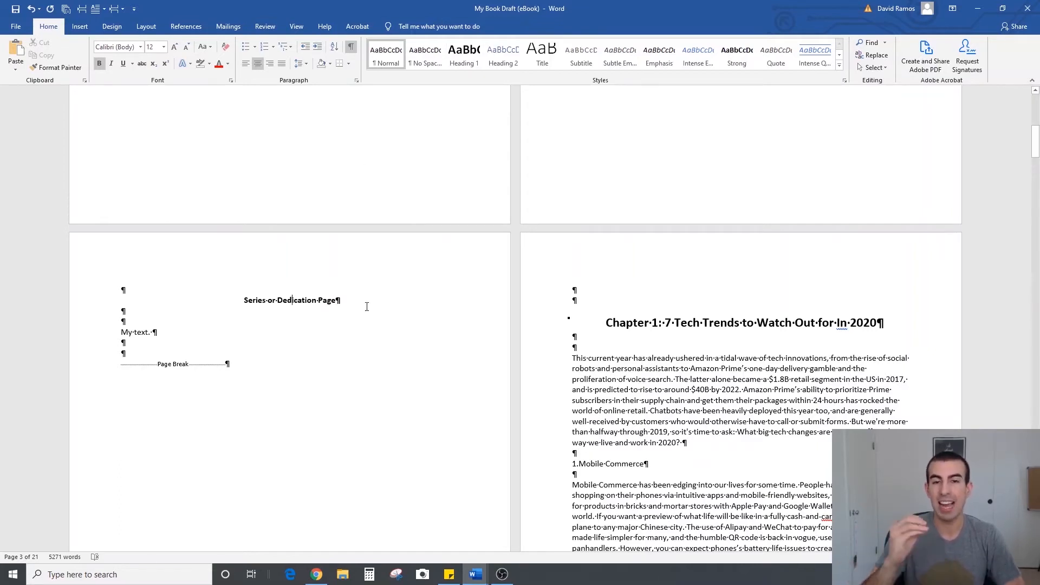
{"action": "left_click", "coordinate": [301, 332]}
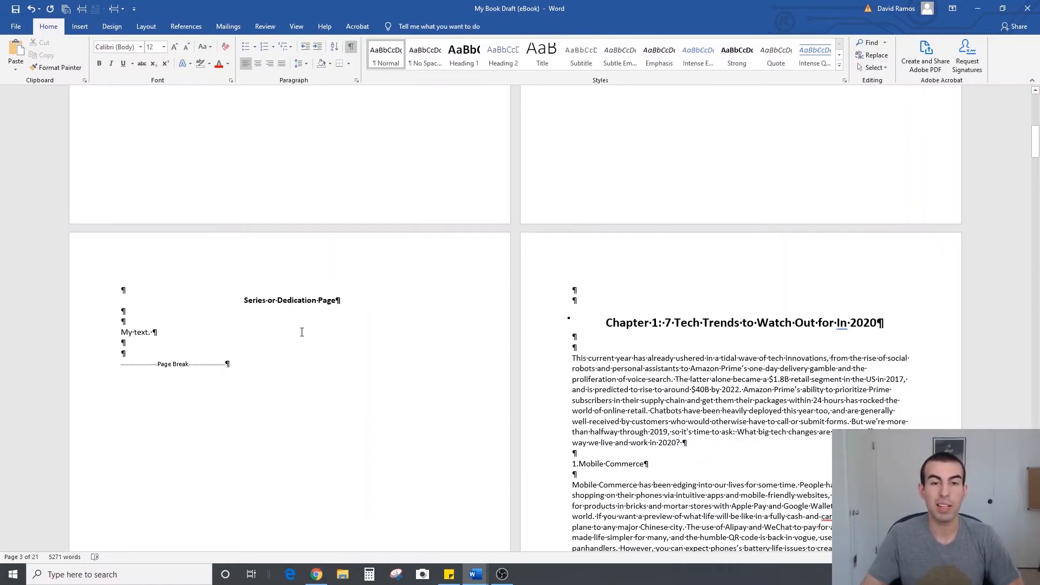
{"action": "left_click", "coordinate": [289, 349]}
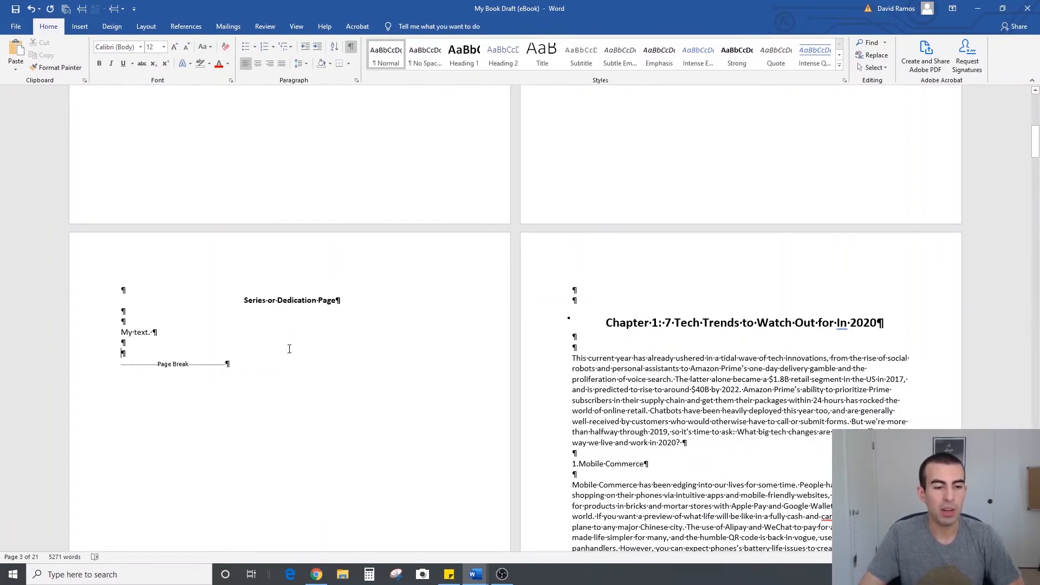
Insert two page breaks after the series or dedication text, adding two blank pages ahead of Chapter 1
{"action": "scroll", "coordinate": [623, 293], "scroll_direction": "down", "scroll_amount": 2}
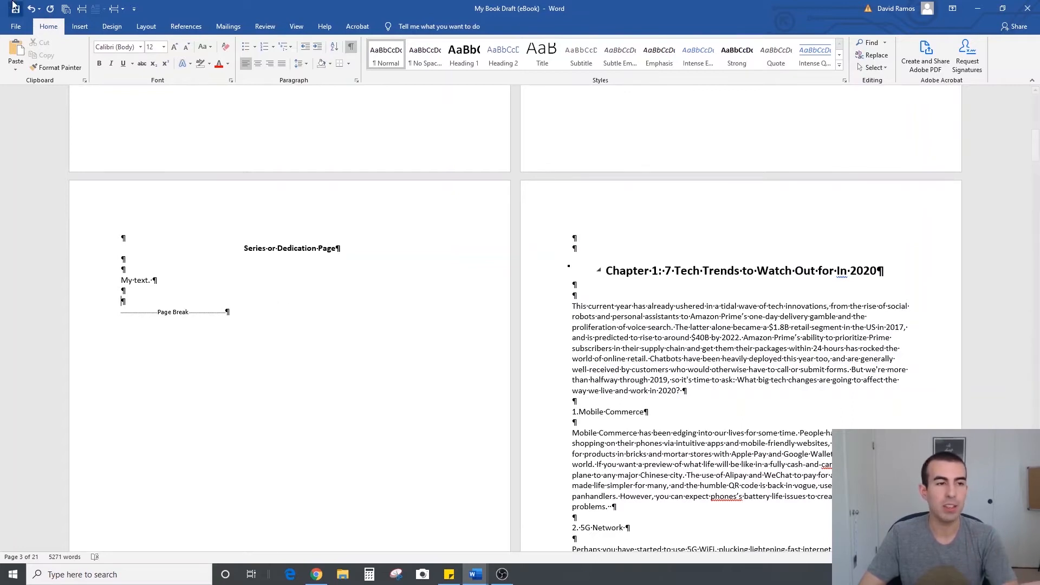
{"action": "left_click", "coordinate": [81, 10]}
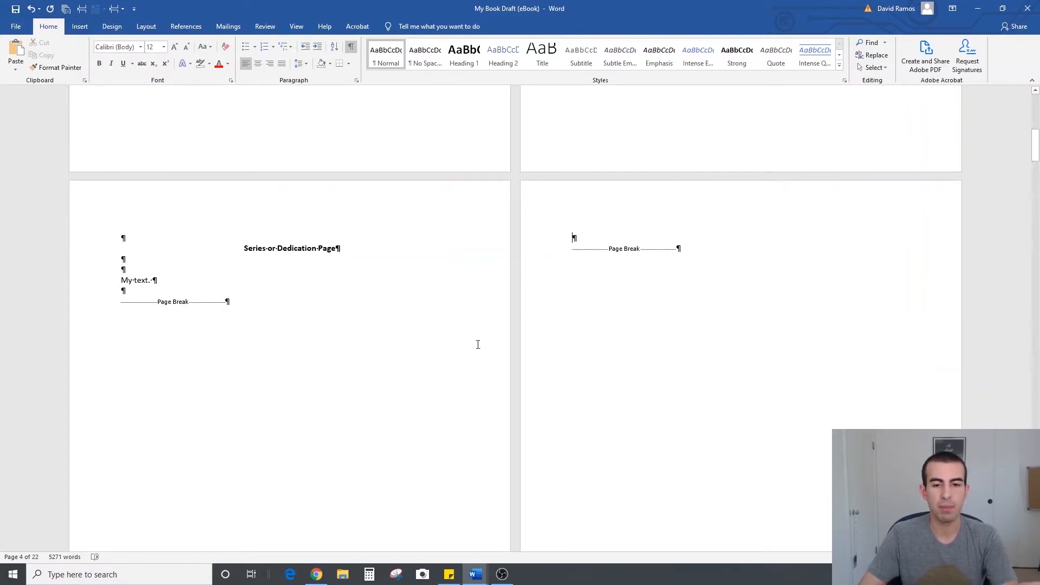
{"action": "scroll", "coordinate": [480, 345], "scroll_direction": "down", "scroll_amount": 4}
{"action": "scroll", "coordinate": [482, 348], "scroll_direction": "down", "scroll_amount": 4}
{"action": "scroll", "coordinate": [483, 347], "scroll_direction": "up", "scroll_amount": 5}
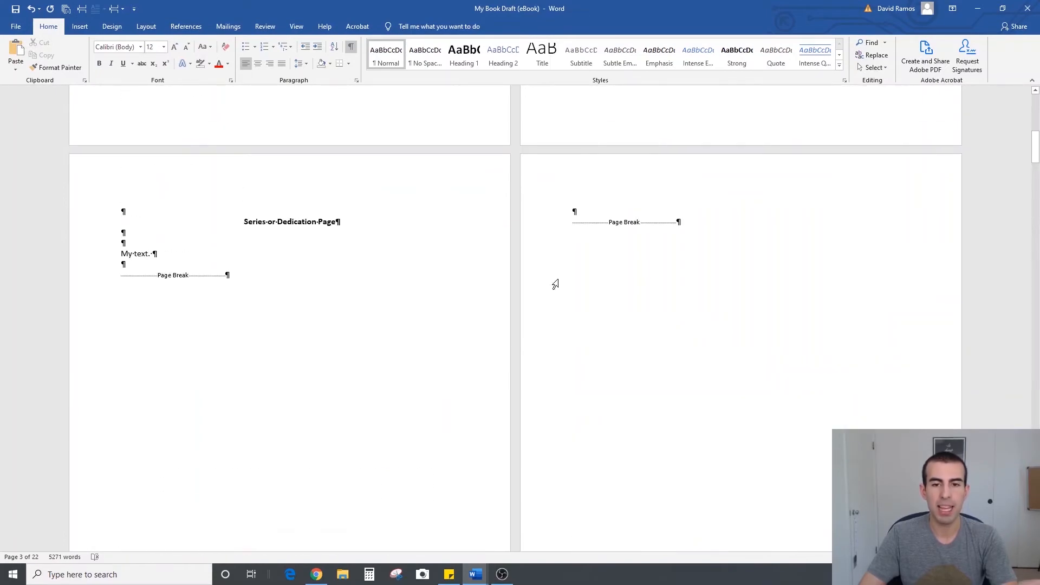
{"action": "left_click", "coordinate": [79, 12]}
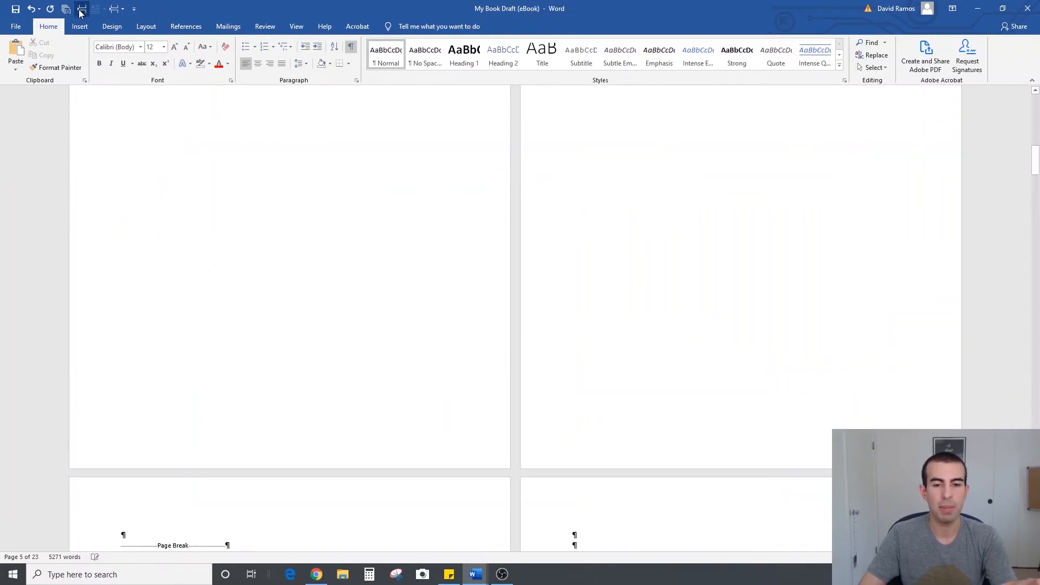
Add three blank lines above the page break on the fourth page
{"action": "scroll", "coordinate": [543, 339], "scroll_direction": "up", "scroll_amount": 15}
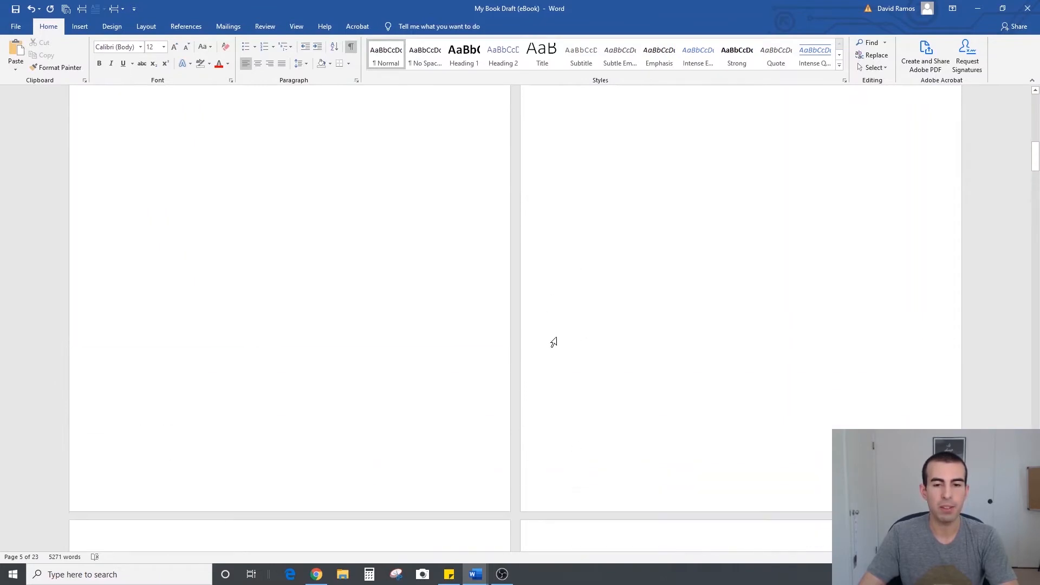
{"action": "scroll", "coordinate": [605, 382], "scroll_direction": "up", "scroll_amount": 4}
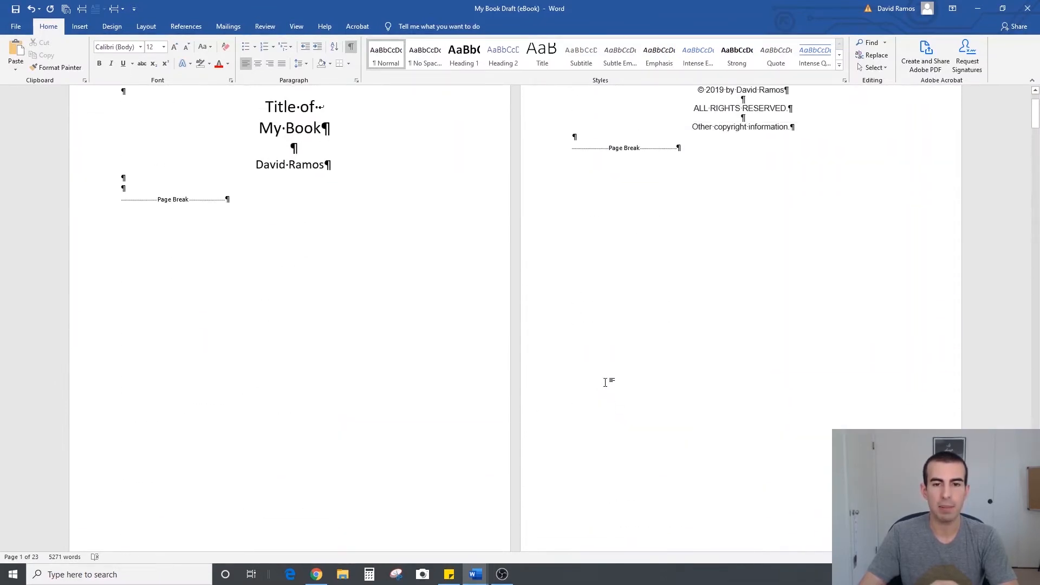
{"action": "scroll", "coordinate": [607, 379], "scroll_direction": "down", "scroll_amount": 9}
{"action": "left_click", "coordinate": [568, 290]}
{"action": "key", "text": "Return"}
{"action": "key", "text": "Return"}
{"action": "key", "text": "Return"}
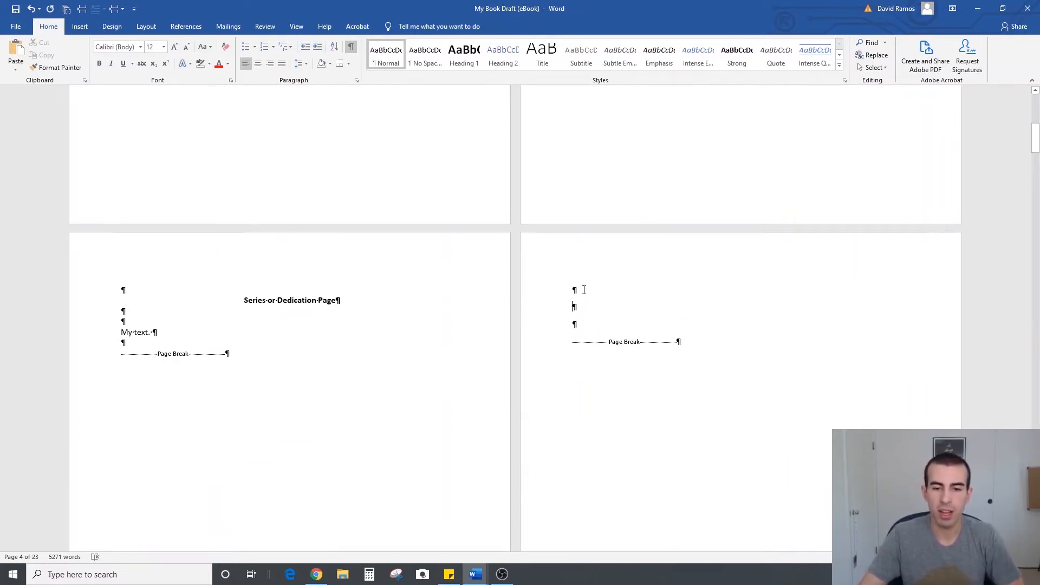
Remove the space after paragraphs and set 1.0 line spacing for the blank lines and page breaks on the fourth and fifth pages
{"action": "left_click_drag", "start_coordinate": [589, 304], "coordinate": [590, 307]}
{"action": "scroll", "coordinate": [590, 305], "scroll_direction": "down", "scroll_amount": 7}
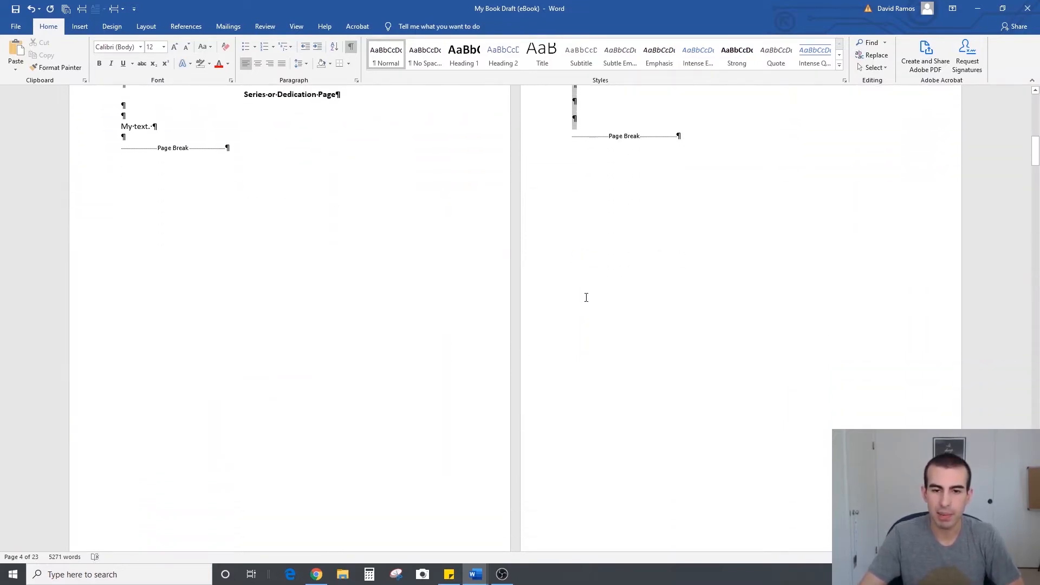
{"action": "left_click", "coordinate": [371, 486], "text": "shift"}
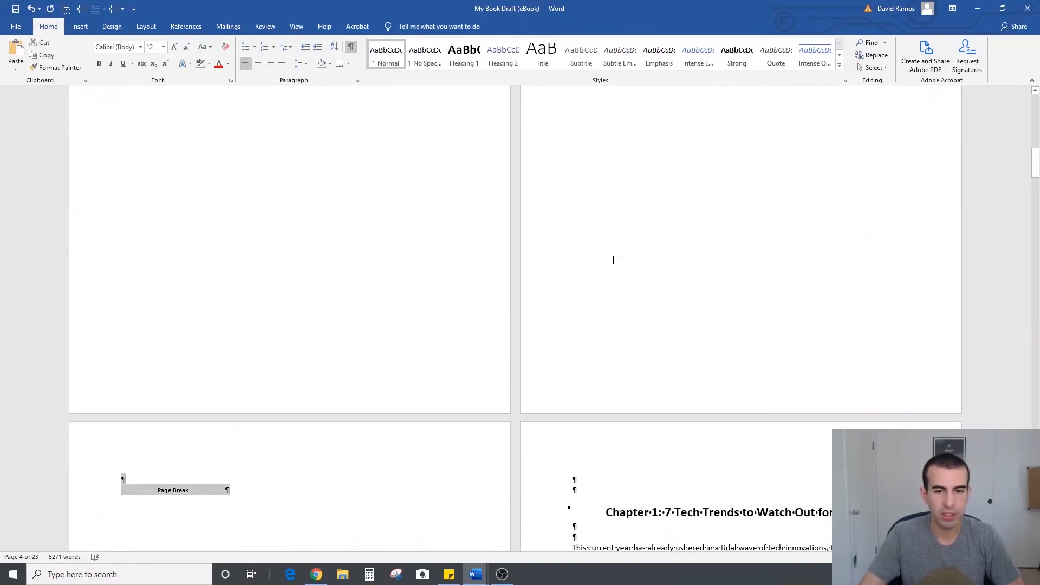
{"action": "scroll", "coordinate": [616, 260], "scroll_direction": "up", "scroll_amount": 7}
{"action": "scroll", "coordinate": [616, 265], "scroll_direction": "up", "scroll_amount": 1}
{"action": "left_click", "coordinate": [298, 63]}
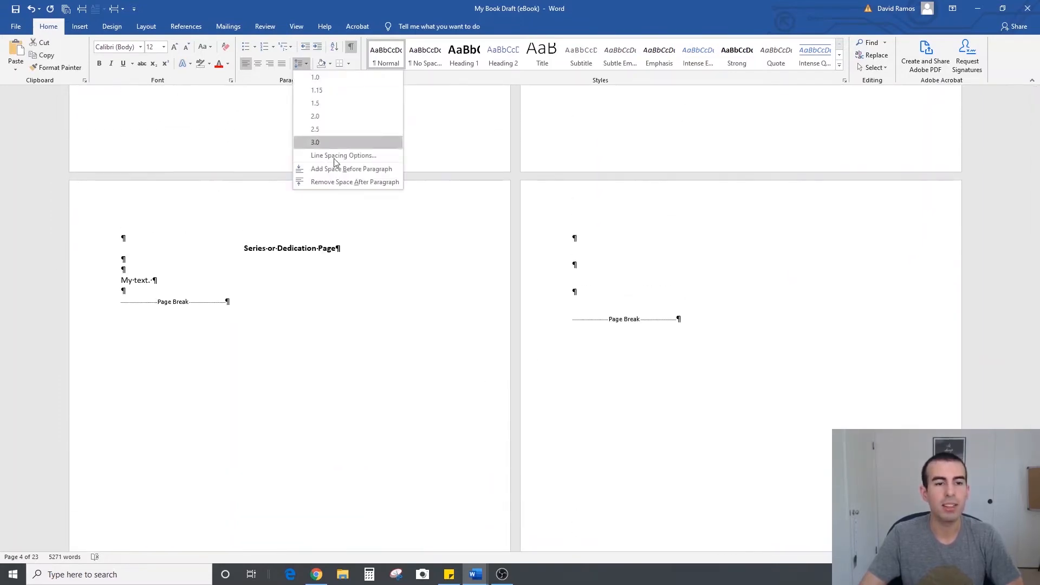
{"action": "left_click", "coordinate": [341, 184]}
{"action": "left_click", "coordinate": [302, 64]}
{"action": "left_click", "coordinate": [311, 77]}
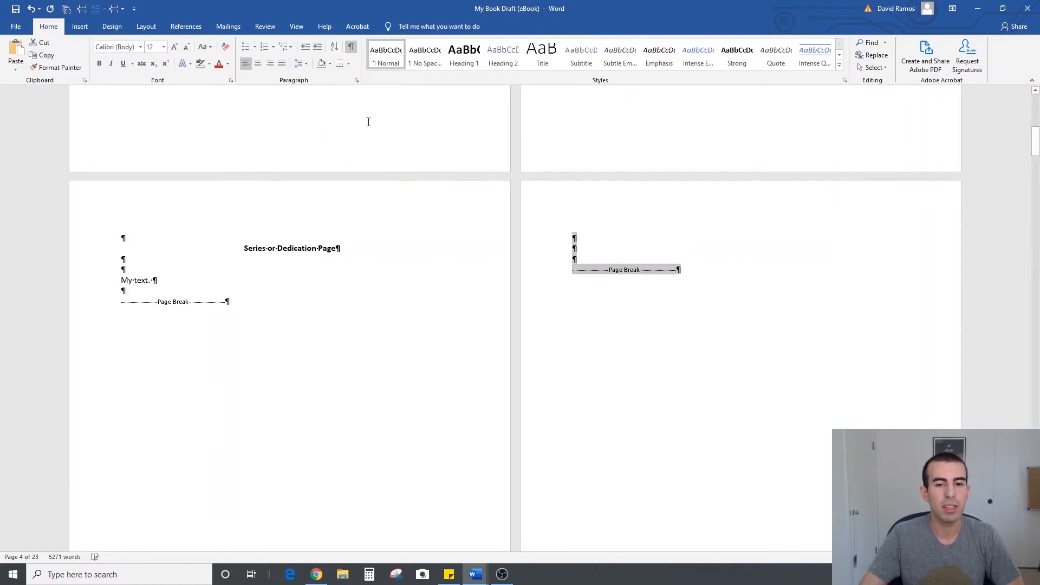
Enter "Free Gift or Ask for a Review" on the second line of the fourth page
{"action": "left_click", "coordinate": [588, 249]}
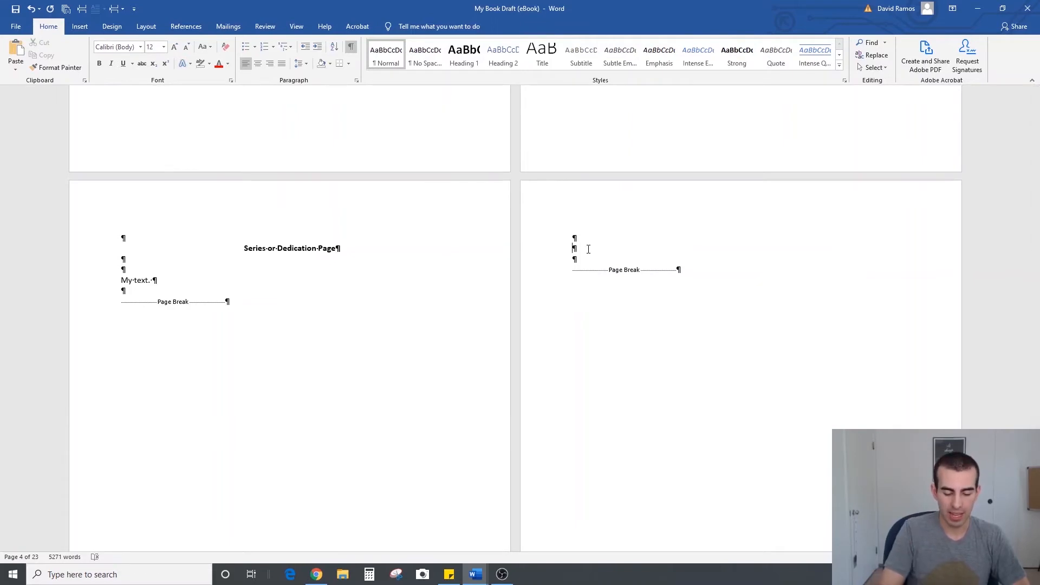
{"action": "type", "text": "Free"}
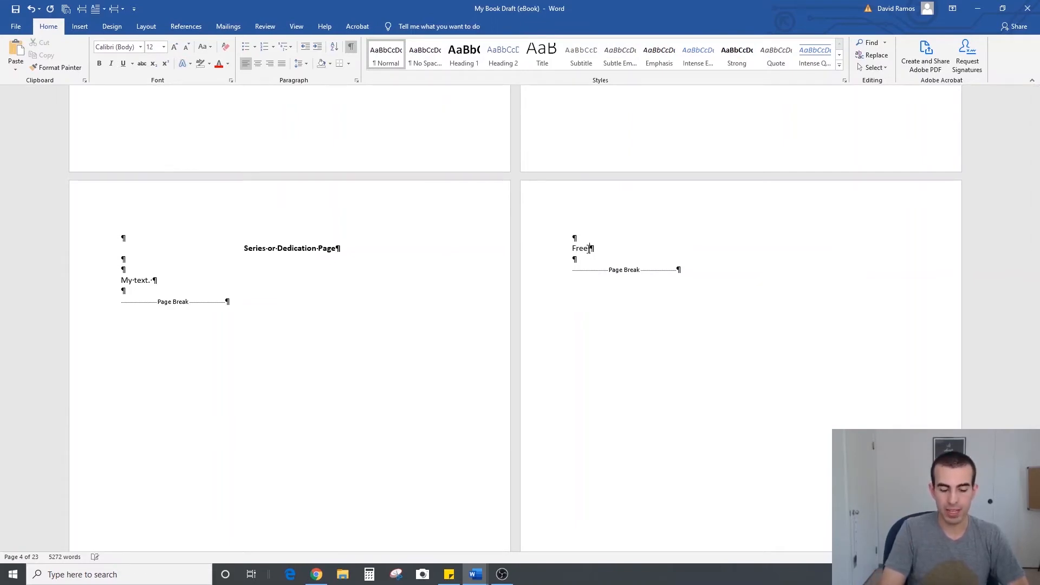
{"action": "type", "text": " Gift or Ask for a Review"}
Make the "Free Gift or Ask for a Review" line bold and center it
{"action": "key", "text": "ctrl+shift+Left"}
{"action": "key", "text": "ctrl+shift+Left"}
{"action": "key", "text": "ctrl+shift+Left"}
{"action": "key", "text": "ctrl+shift+Left"}
{"action": "key", "text": "ctrl+shift+Left"}
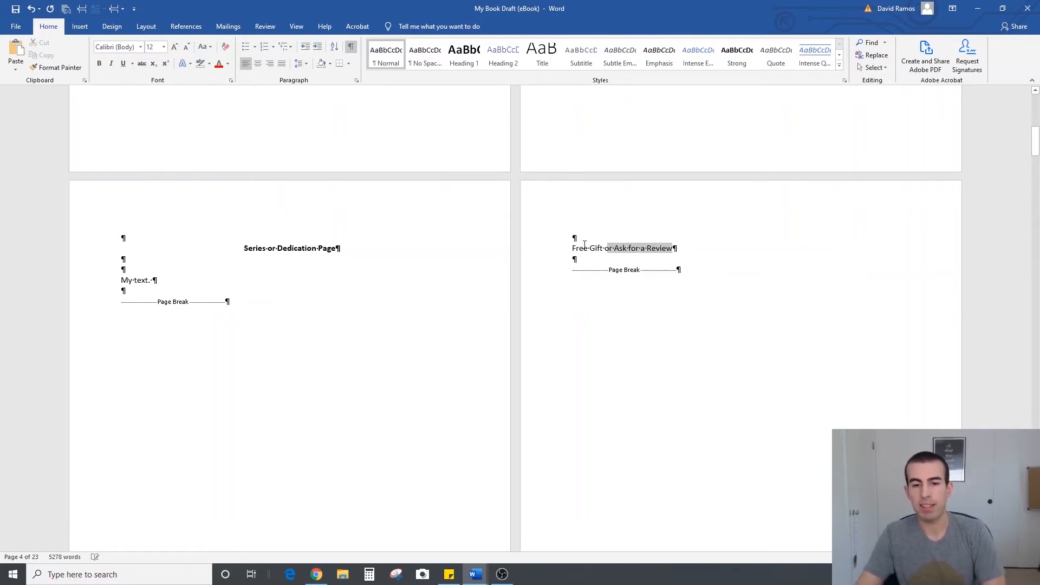
{"action": "left_click_drag", "start_coordinate": [585, 245], "coordinate": [567, 243]}
{"action": "left_click", "coordinate": [100, 64]}
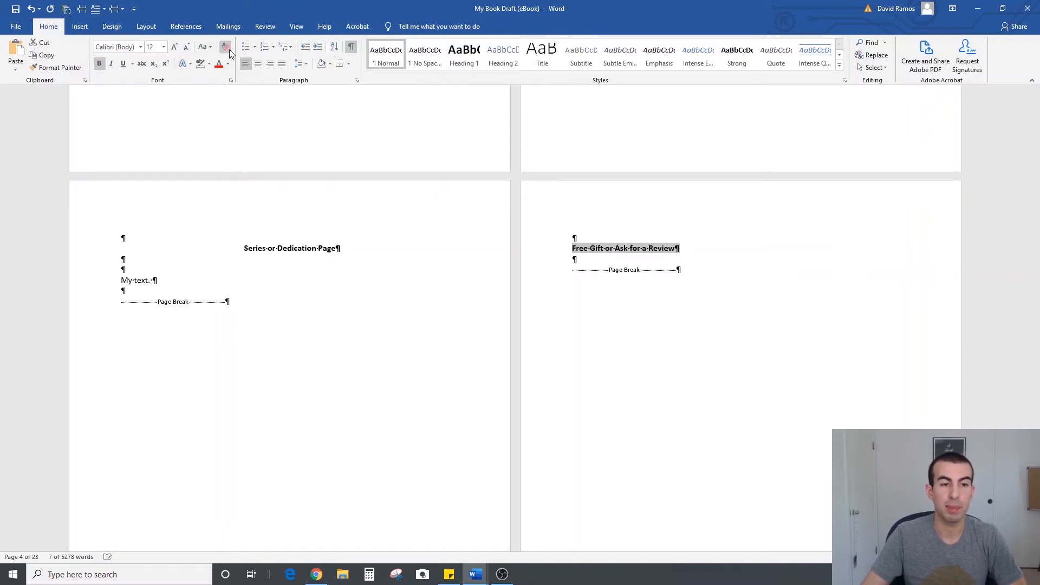
{"action": "left_click", "coordinate": [258, 63]}
Add two more blank lines between the "Free Gift or Ask for a Review" heading and the page break
{"action": "left_click", "coordinate": [588, 257]}
{"action": "key", "text": "Return"}
{"action": "key", "text": "Return"}
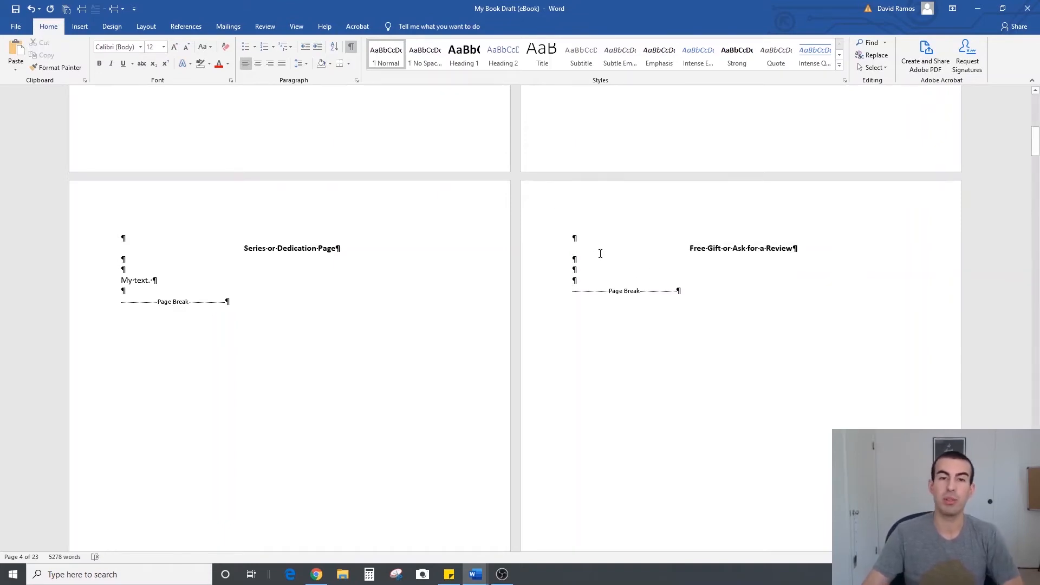
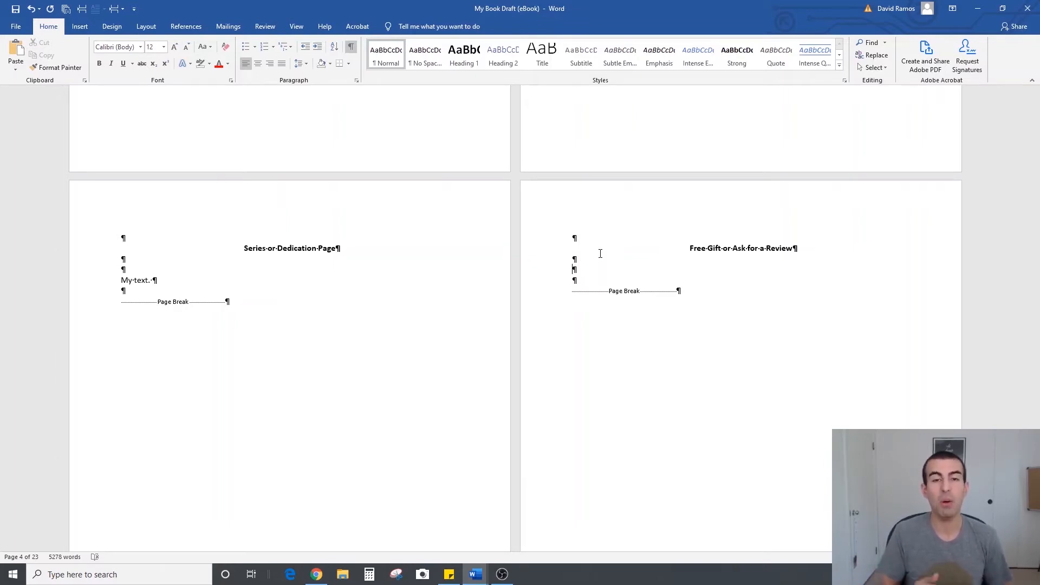
Enter "Please review my book!" below the "Free Gift or Ask for a Review" heading and add a blank line above the text
{"action": "scroll", "coordinate": [600, 253], "scroll_direction": "down", "scroll_amount": 1}
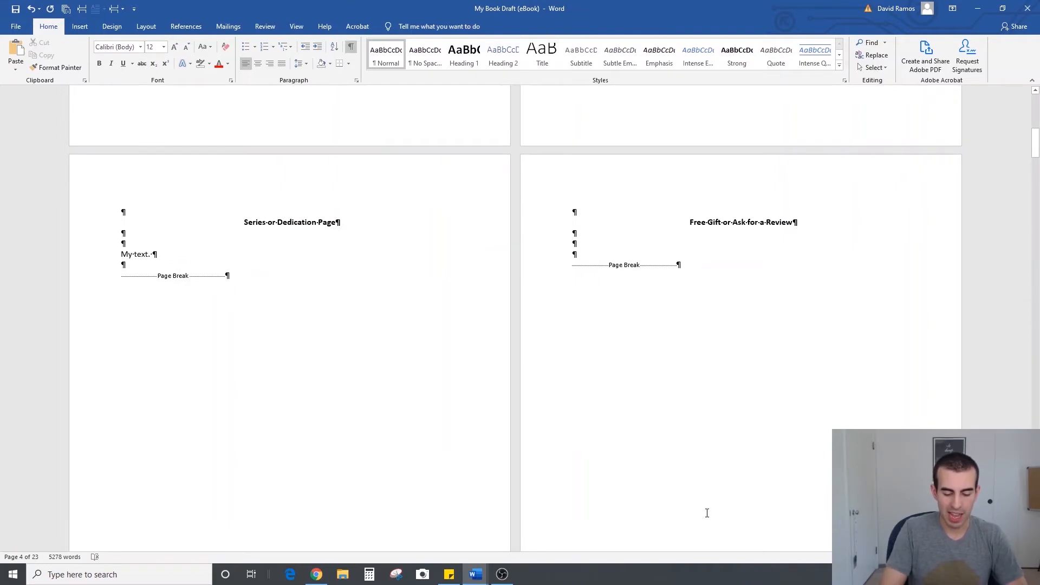
{"action": "type", "text": "Please review my book!"}
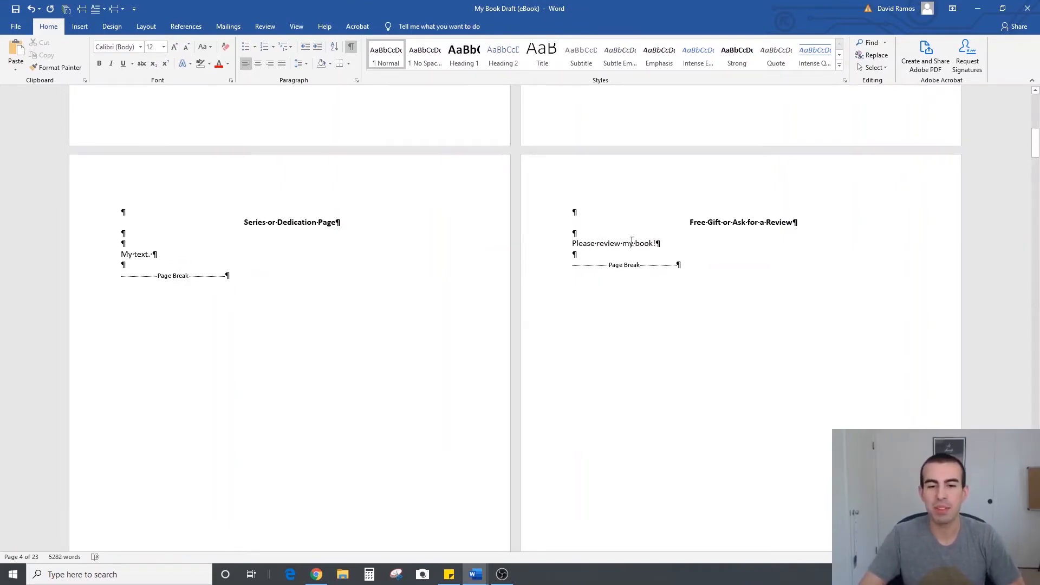
{"action": "left_click", "coordinate": [609, 235]}
{"action": "key", "text": "Return"}
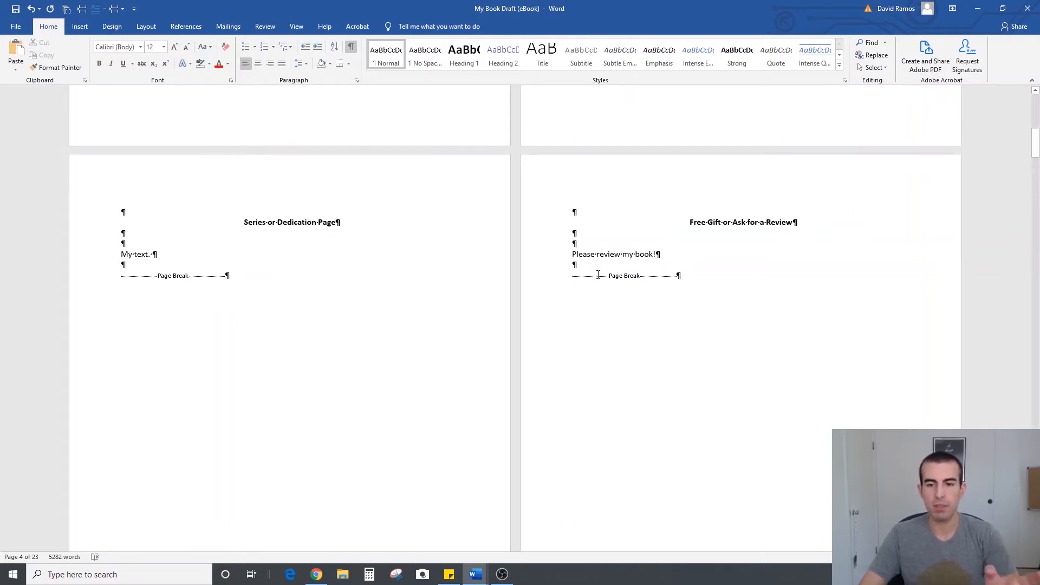
Add two blank lines above the page break on the page just before Chapter 1
{"action": "scroll", "coordinate": [738, 318], "scroll_direction": "down", "scroll_amount": 5}
{"action": "scroll", "coordinate": [636, 322], "scroll_direction": "down", "scroll_amount": 5}
{"action": "left_click", "coordinate": [155, 270]}
{"action": "key", "text": "Return"}
{"action": "key", "text": "Return"}
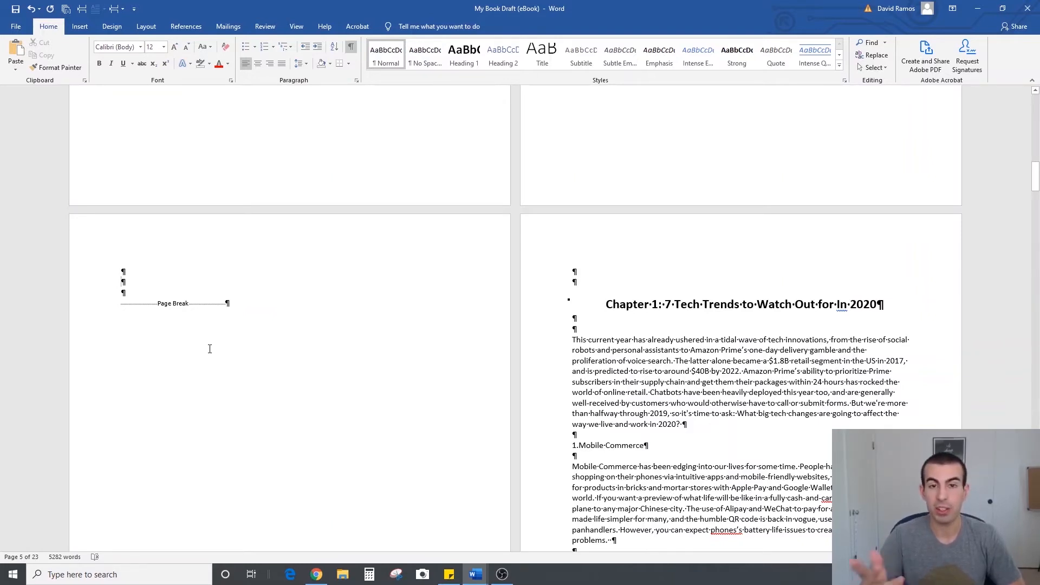
Enter "Ask for a Review" on the second line of the nearly blank page that follows the last chapter
{"action": "scroll", "coordinate": [478, 286], "scroll_direction": "down", "scroll_amount": 10}
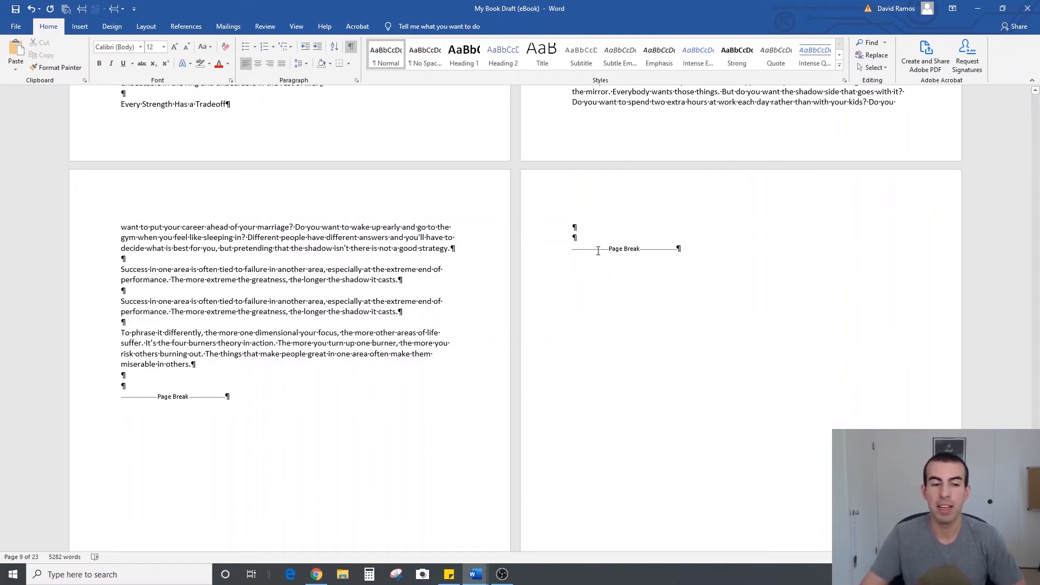
{"action": "left_click", "coordinate": [633, 234]}
{"action": "key", "text": "Return"}
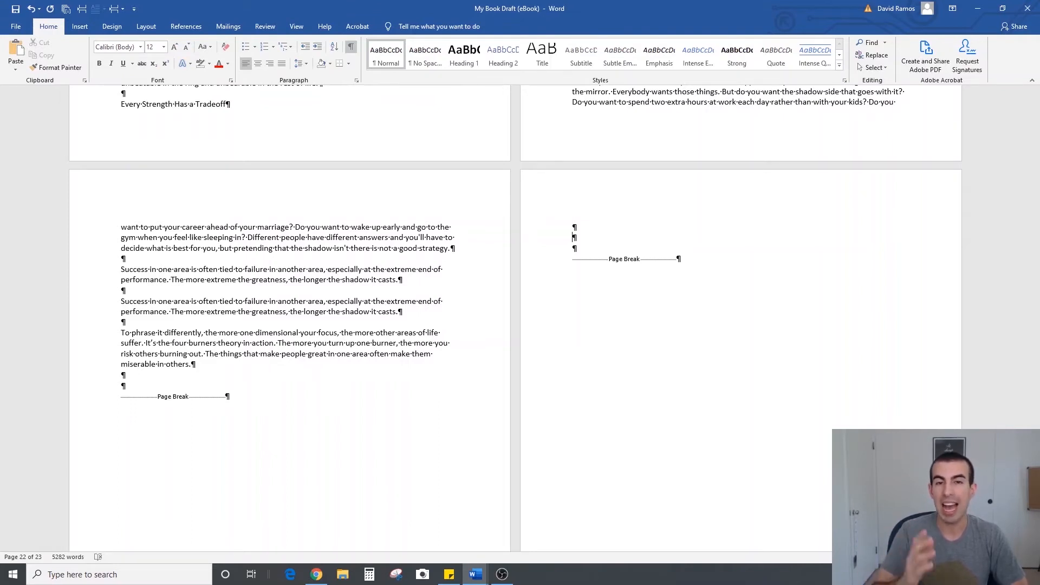
{"action": "type", "text": "Ask for "}
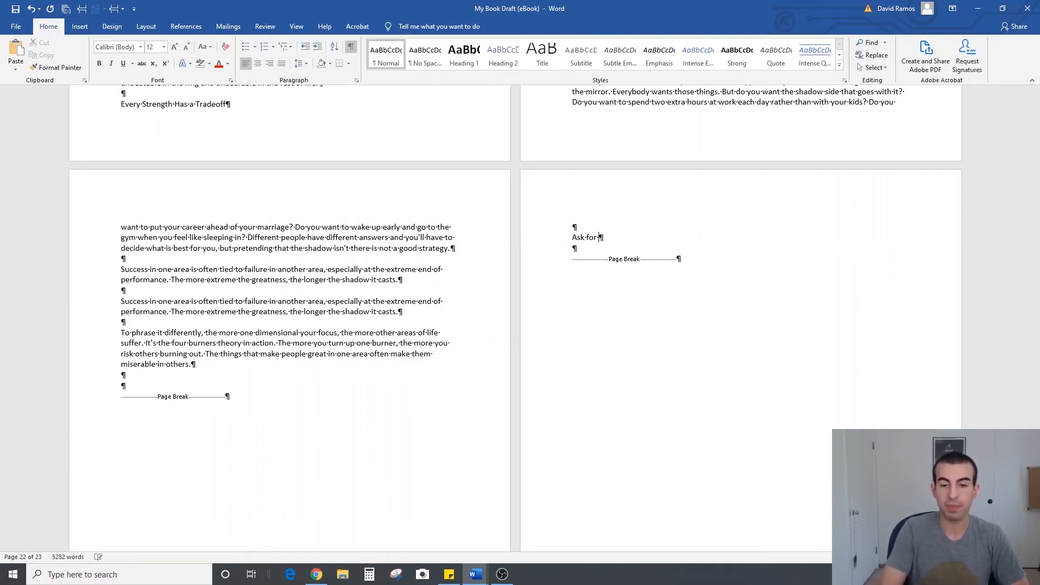
{"action": "type", "text": "a Review"}
Leave a blank line below "Ask for a Review" and enter "Please review my book." underneath
{"action": "key", "text": "Return"}
{"action": "key", "text": "Return"}
{"action": "type", "text": "Please"}
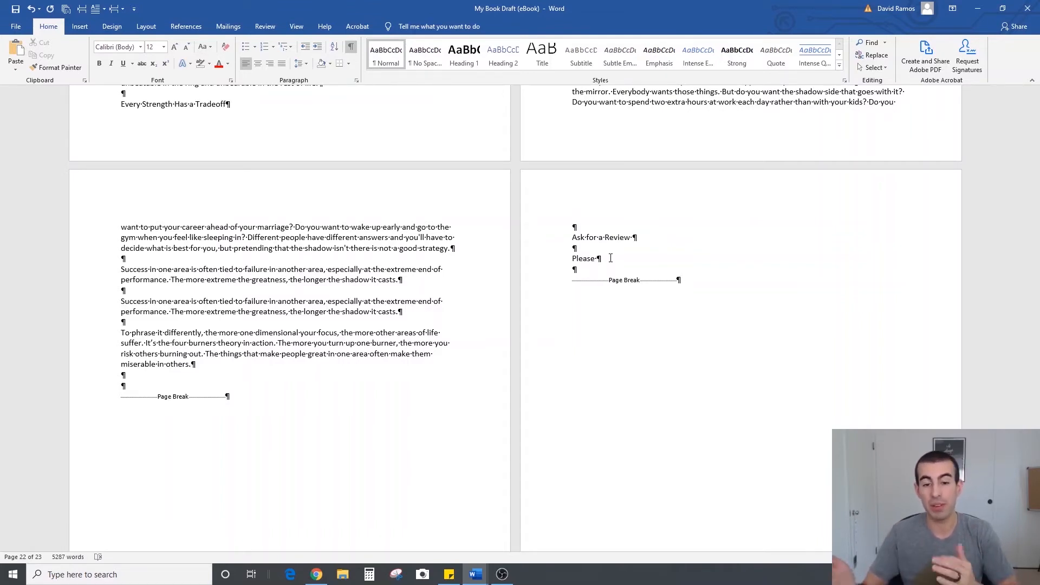
{"action": "type", "text": "review my bo"}
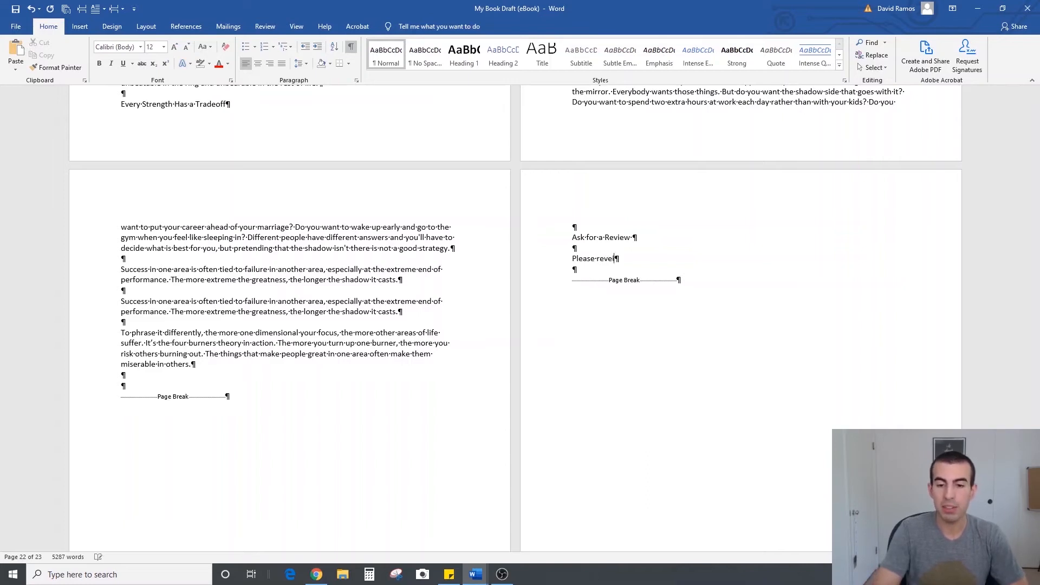
{"action": "type", "text": "ok."}
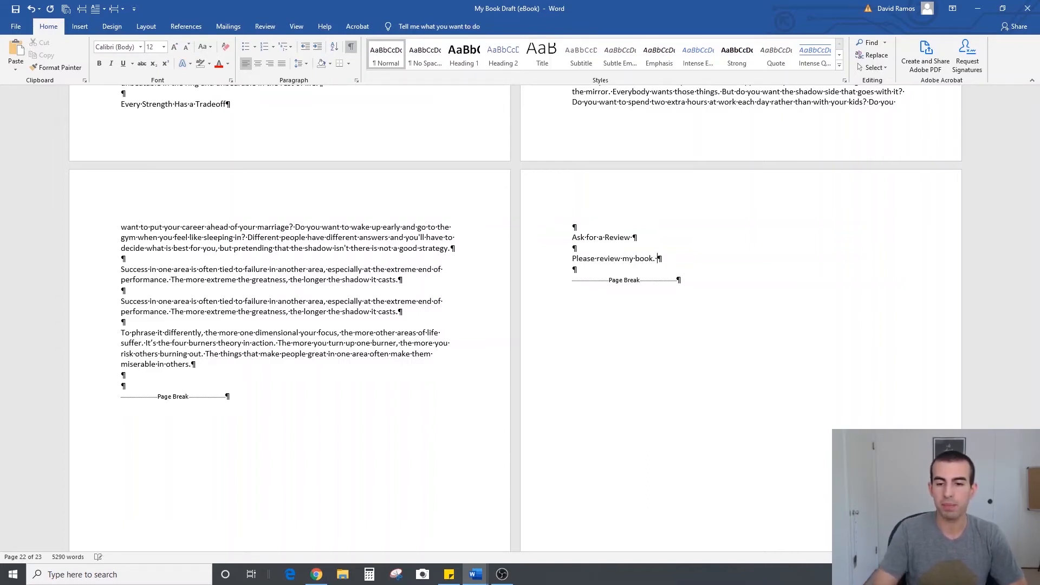
Add a blank line below "Ask for a Review" and apply the Heading 1 style to that title line
{"action": "left_click_drag", "start_coordinate": [639, 237], "coordinate": [572, 238]}
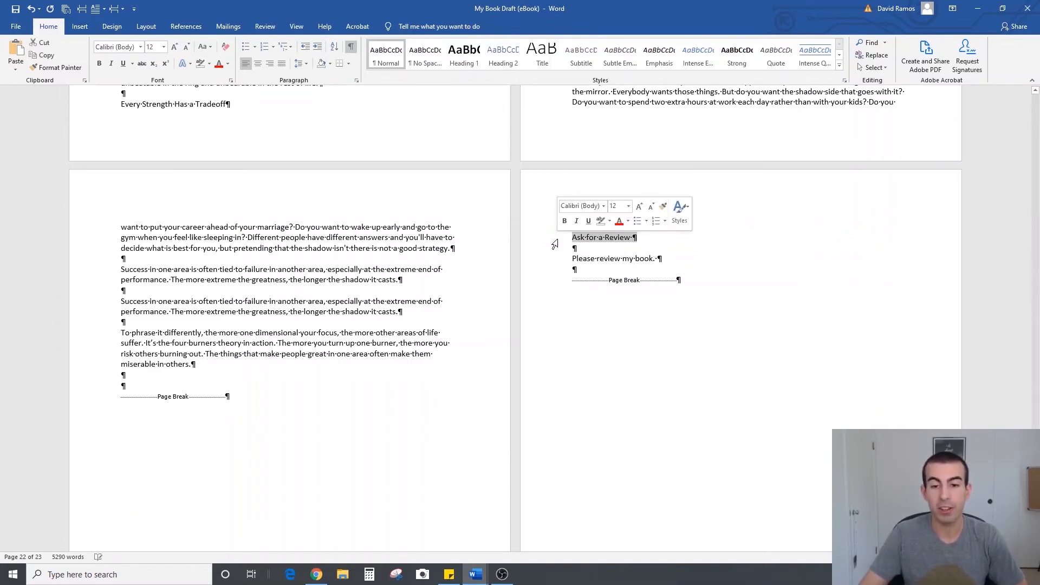
{"action": "left_click_drag", "start_coordinate": [638, 237], "coordinate": [573, 239]}
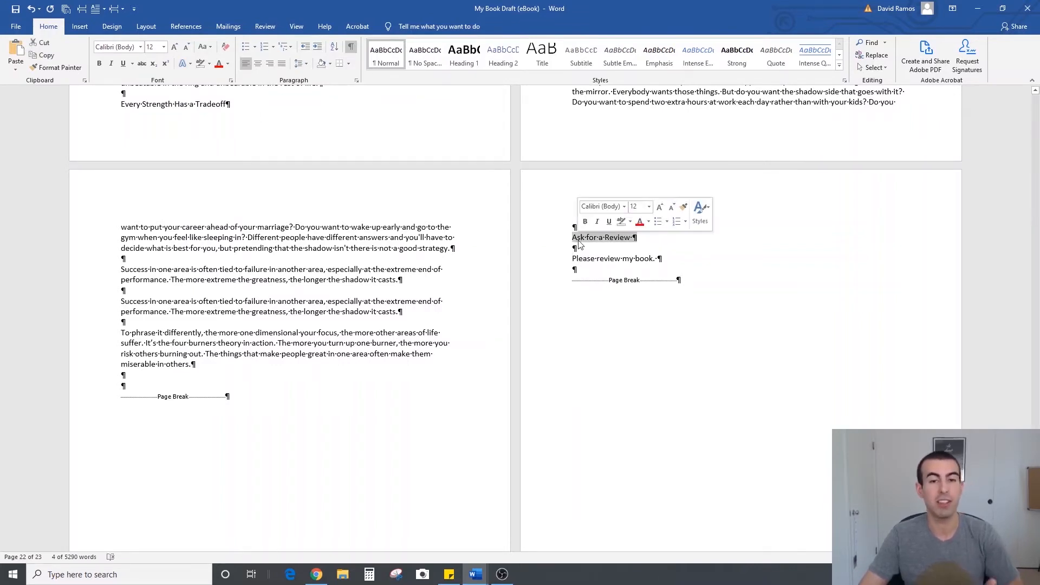
{"action": "left_click", "coordinate": [601, 246]}
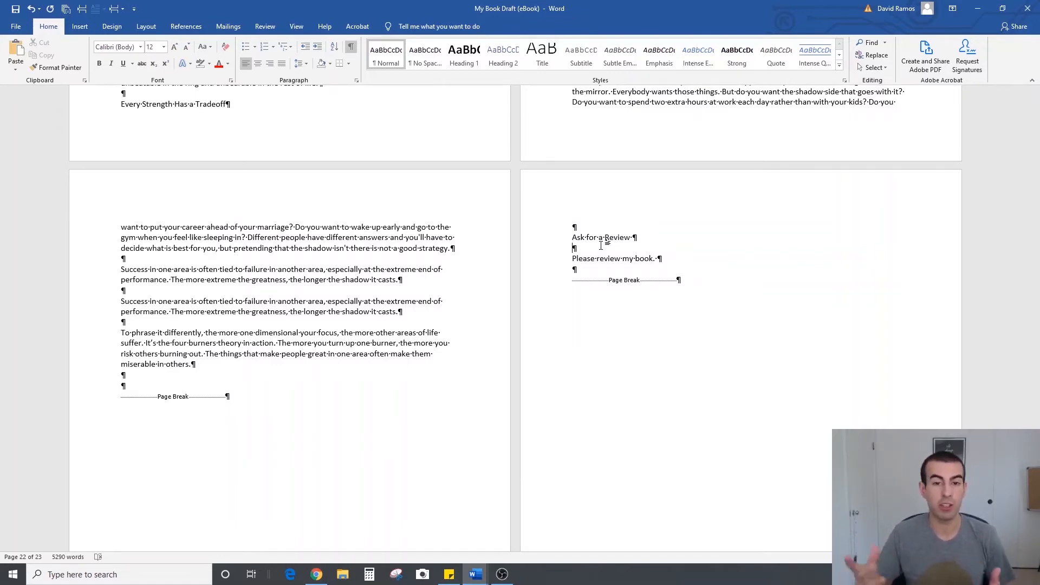
{"action": "left_click_drag", "start_coordinate": [638, 238], "coordinate": [572, 237]}
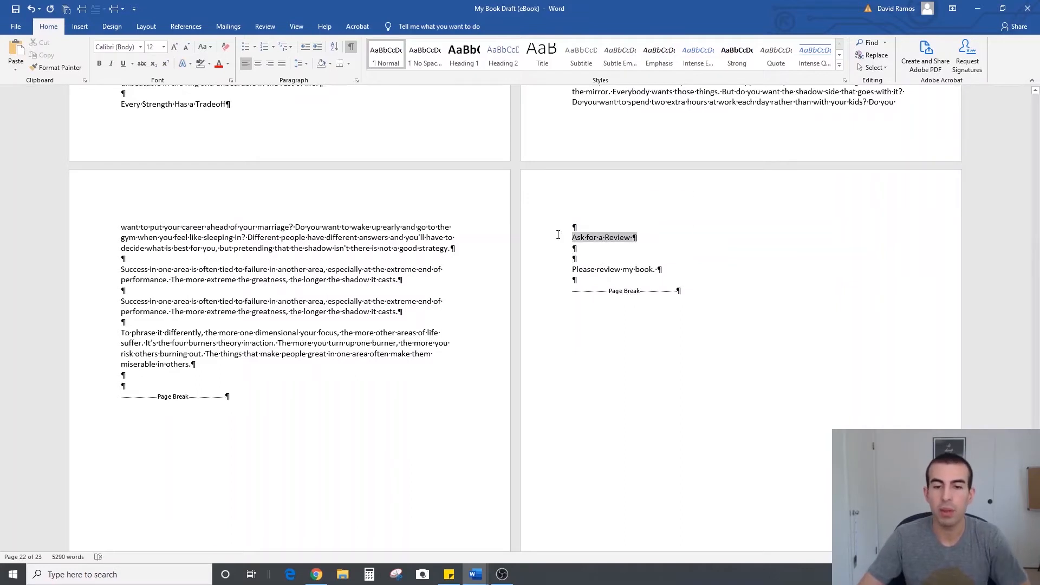
{"action": "left_click", "coordinate": [465, 57]}
Insert another blank line above the "Ask for a Review" heading
{"action": "left_click", "coordinate": [632, 225]}
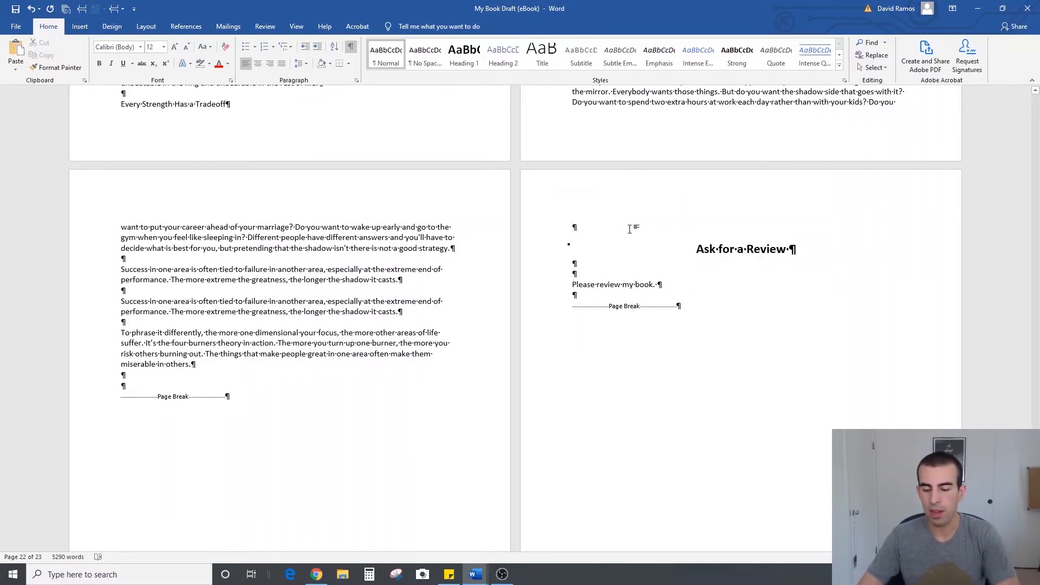
{"action": "key", "text": "Return"}
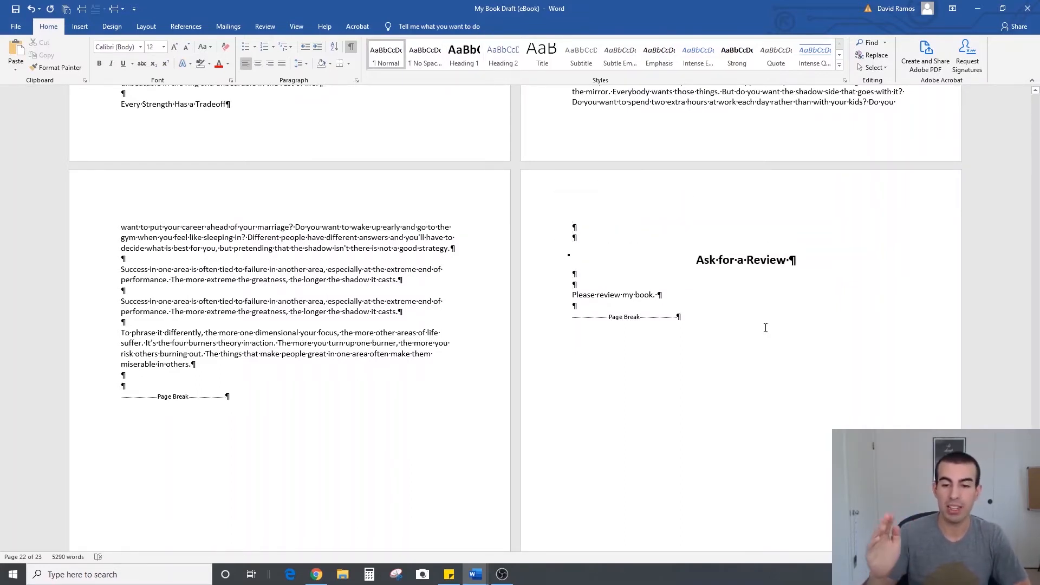
{"action": "left_click", "coordinate": [735, 299]}
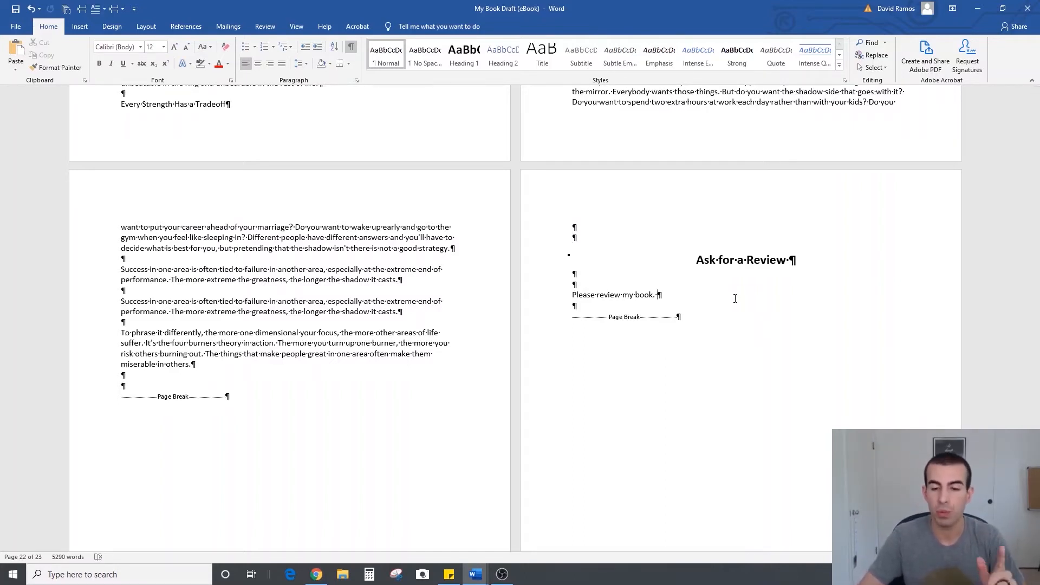
Enter "About Author" on the second line of the document's last page, followed by two blank lines
{"action": "scroll", "coordinate": [694, 280], "scroll_direction": "down", "scroll_amount": 1}
{"action": "scroll", "coordinate": [695, 280], "scroll_direction": "down", "scroll_amount": 15}
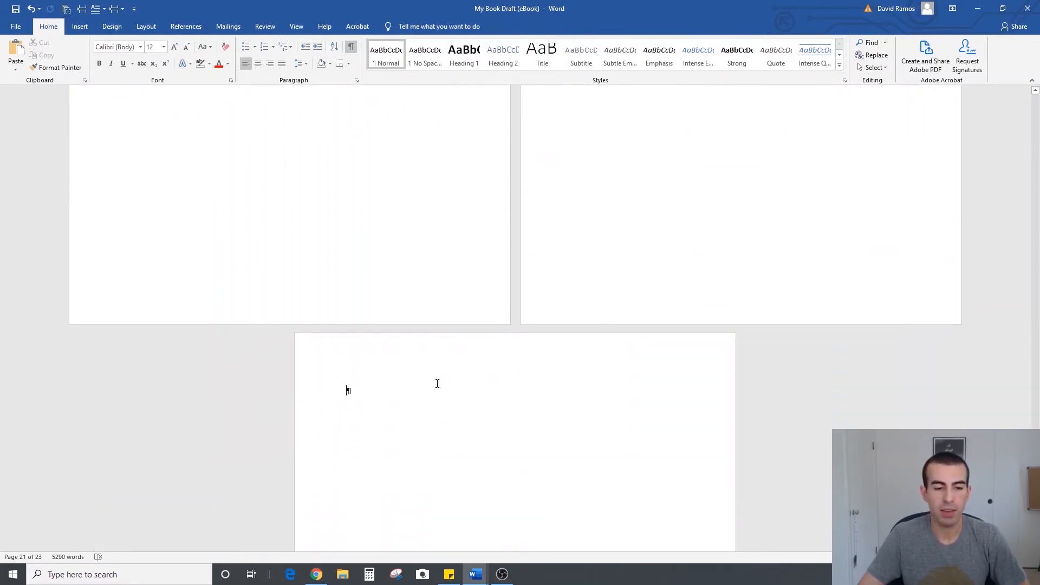
{"action": "key", "text": "Return"}
{"action": "type", "text": "About Author"}
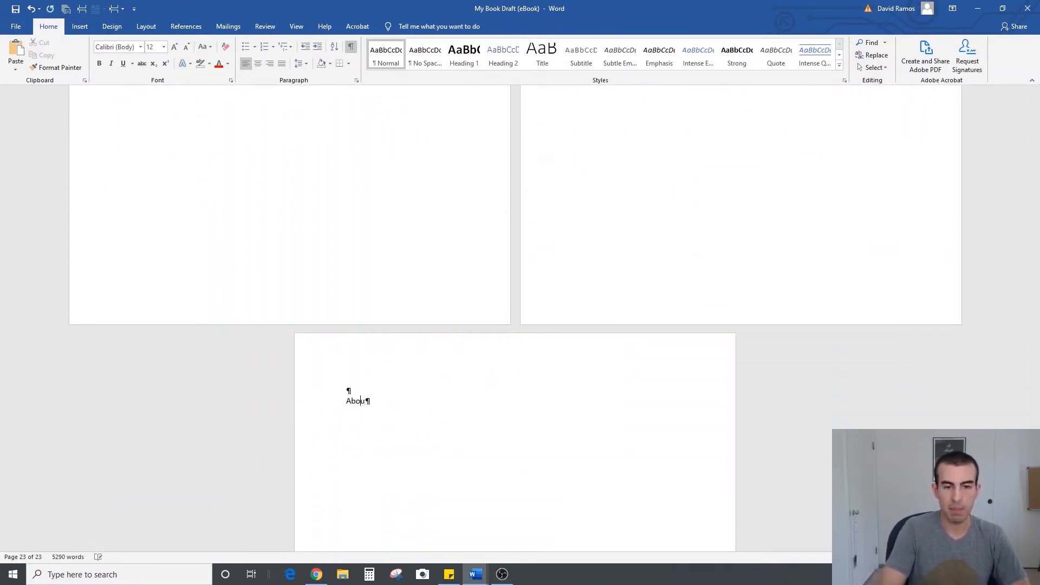
{"action": "key", "text": "Return"}
{"action": "key", "text": "Return"}
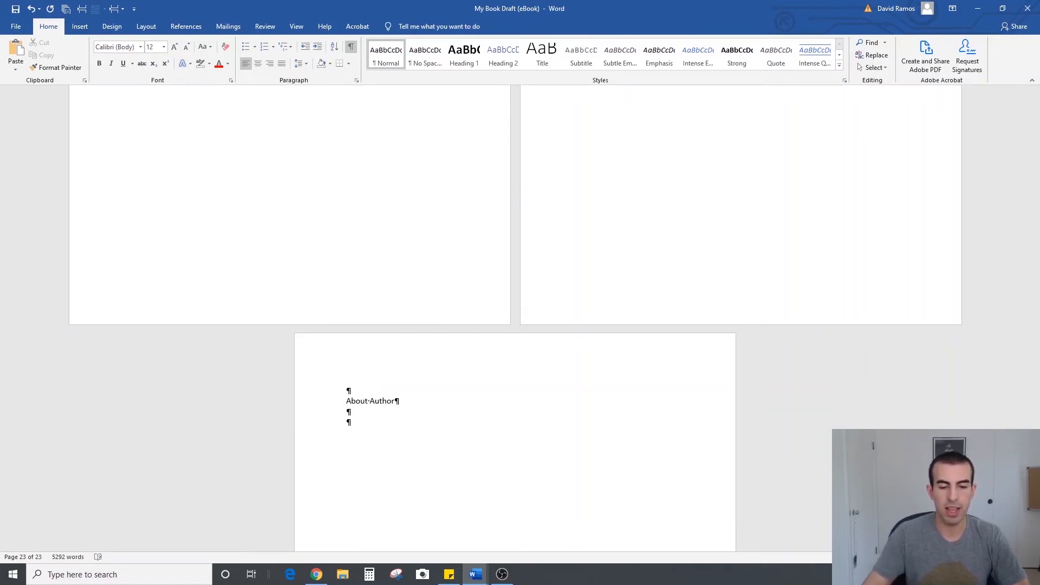
Apply the Heading 1 style to "About Author" and add another blank line above it
{"action": "left_click_drag", "start_coordinate": [411, 403], "coordinate": [347, 403]}
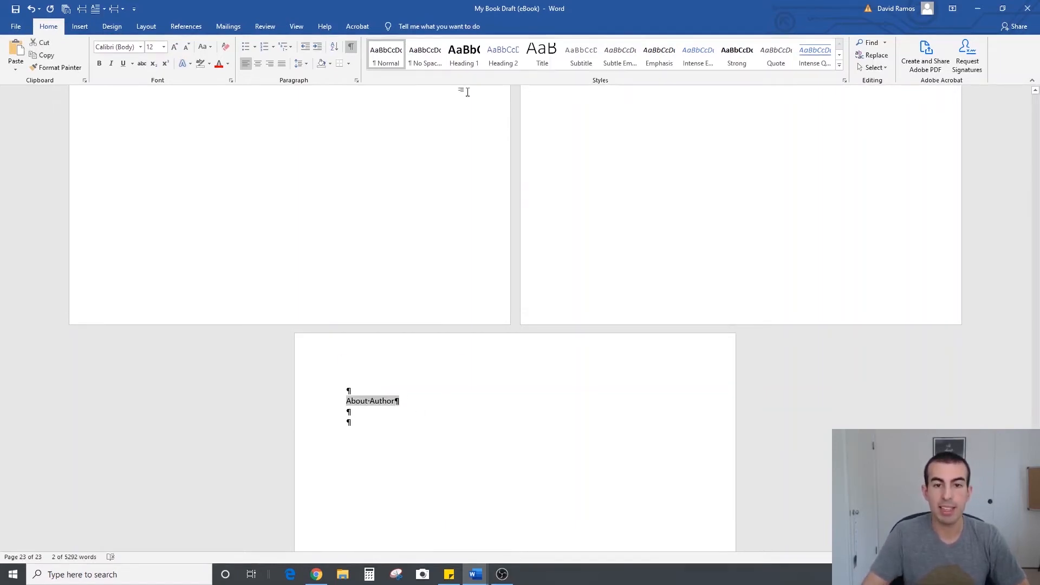
{"action": "left_click", "coordinate": [463, 64]}
{"action": "left_click", "coordinate": [404, 385]}
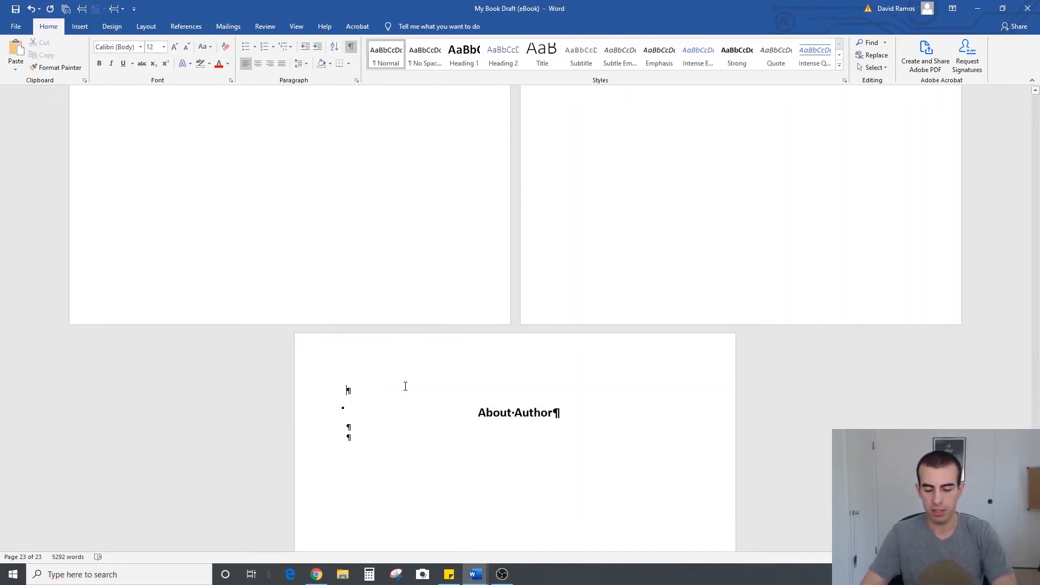
{"action": "key", "text": "Return"}
Change the heading to "About the Author" and enter a one-line introduction with the author's first name on the second line below it
{"action": "left_click", "coordinate": [515, 423]}
{"action": "type", "text": "the"}
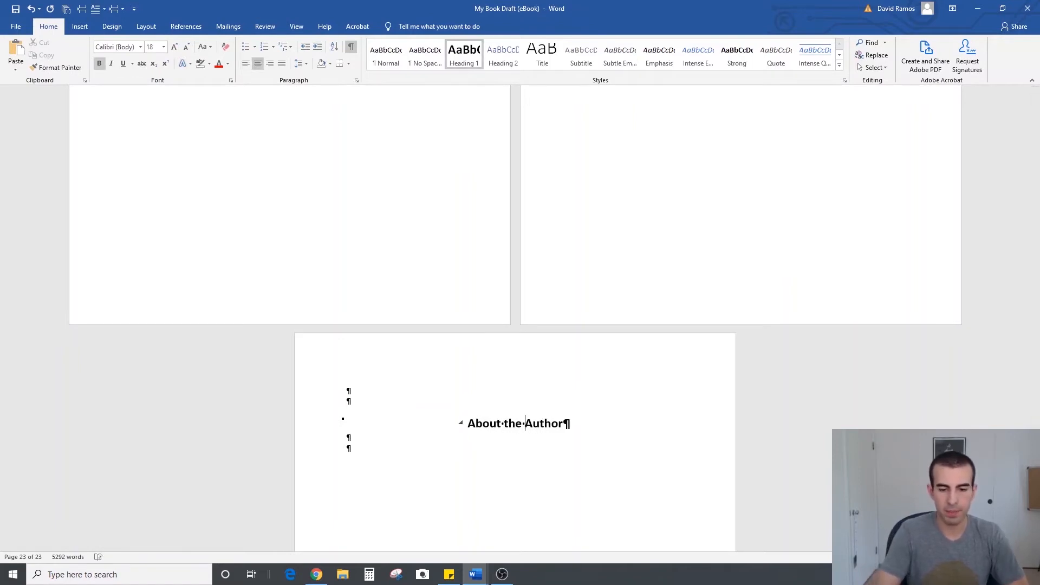
{"action": "left_click", "coordinate": [484, 449]}
{"action": "type", "text": "This is David!"}
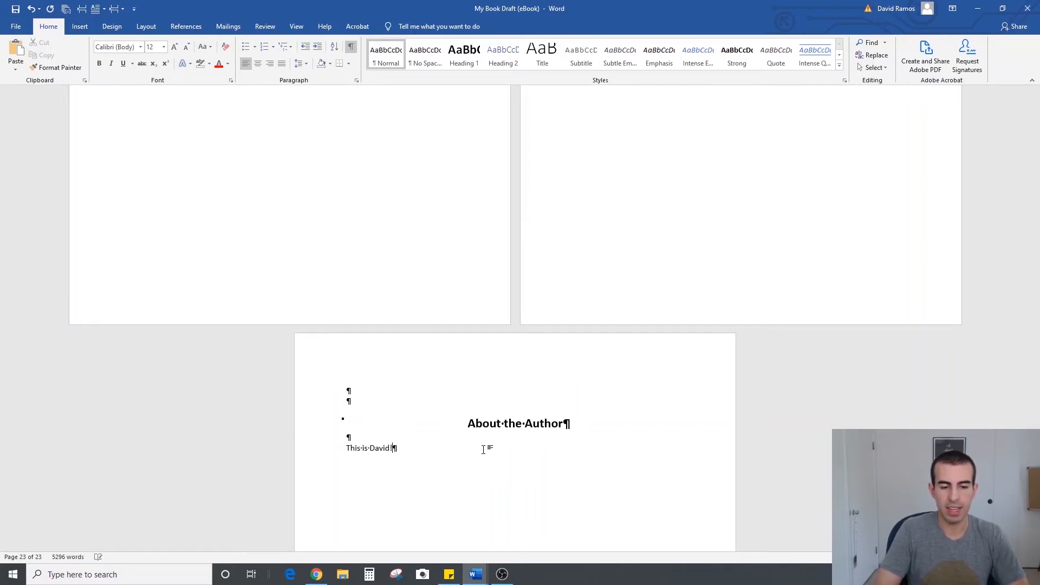
Add two new lines below the author introduction and insert page breaks to create further pages
{"action": "key", "text": "Return"}
{"action": "key", "text": "Return"}
{"action": "scroll", "coordinate": [454, 425], "scroll_direction": "down", "scroll_amount": 1}
{"action": "scroll", "coordinate": [455, 425], "scroll_direction": "down", "scroll_amount": 1}
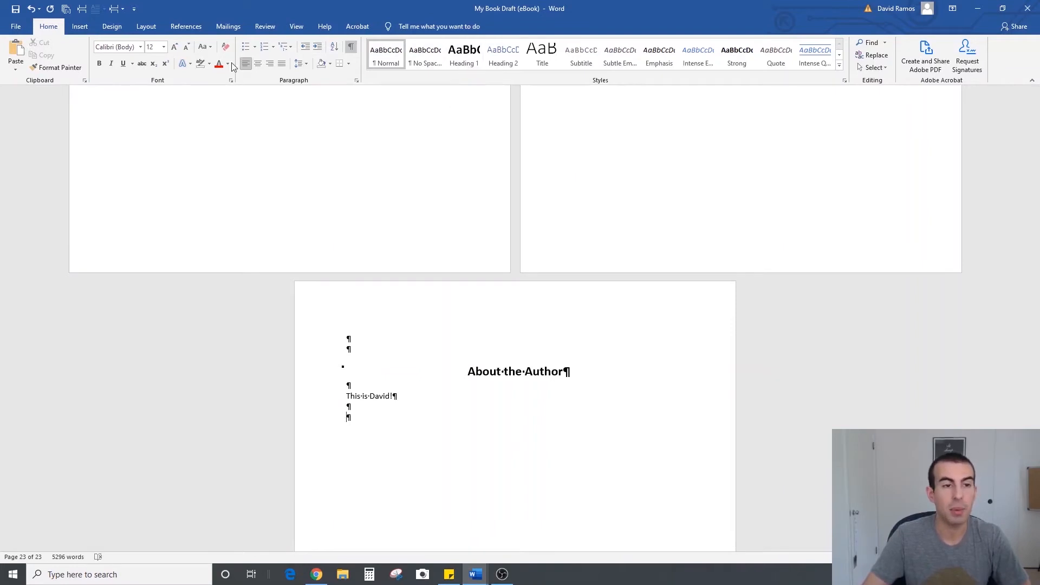
{"action": "left_click", "coordinate": [71, 10]}
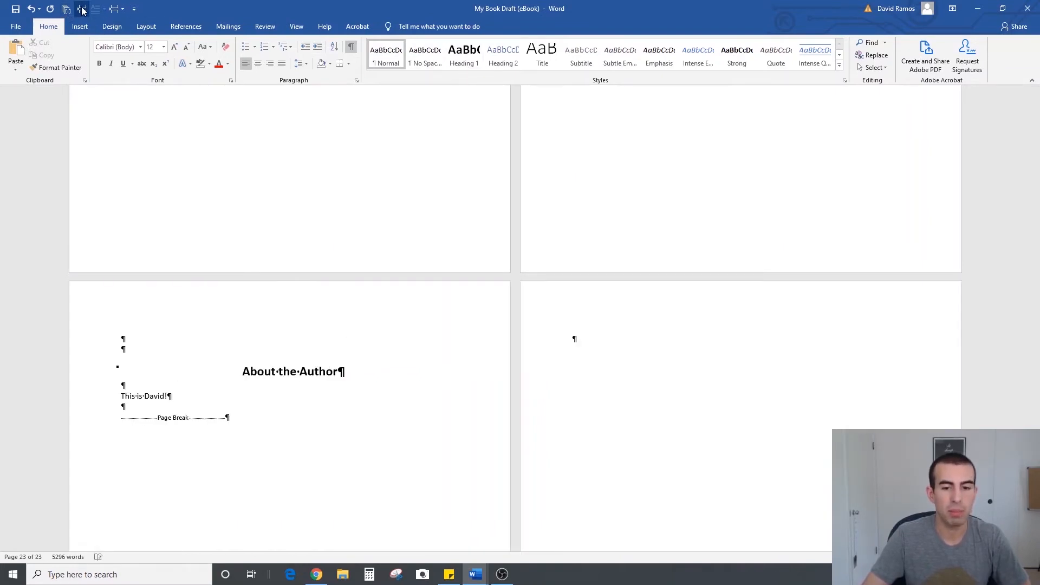
{"action": "scroll", "coordinate": [504, 371], "scroll_direction": "up", "scroll_amount": 8}
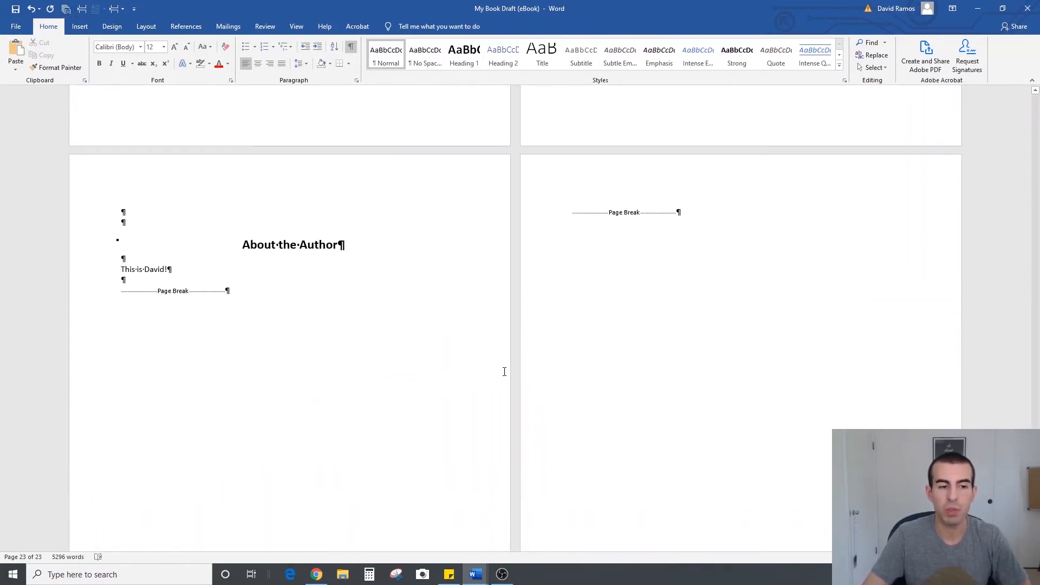
Enter "Additional Reading/Resources or More Books by" plus the author's full name above the page break on the page after "About the Author"
{"action": "left_click", "coordinate": [613, 214]}
{"action": "key", "text": "Return"}
{"action": "scroll", "coordinate": [597, 196], "scroll_direction": "down", "scroll_amount": 1}
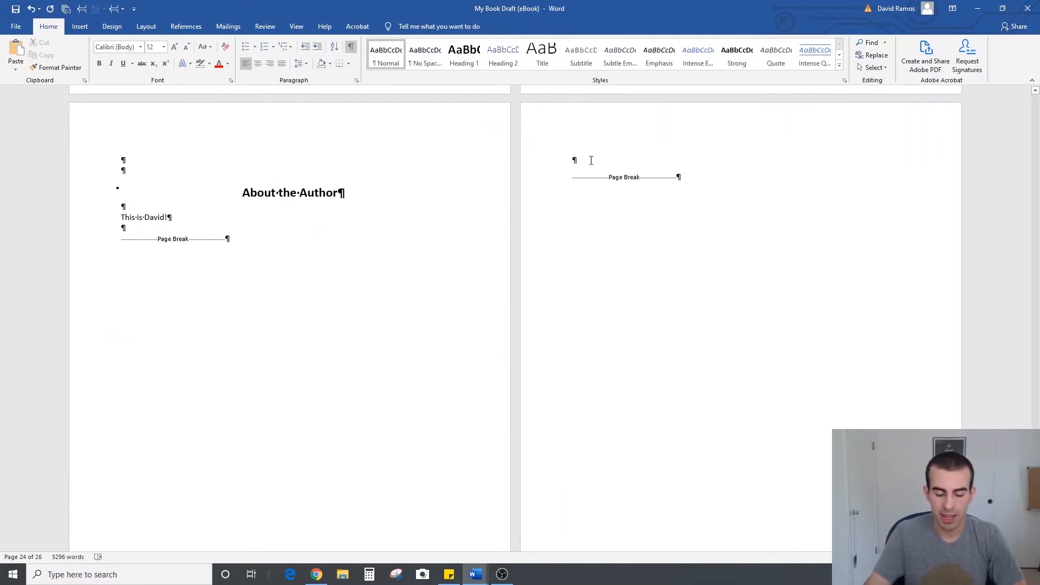
{"action": "type", "text": "A"}
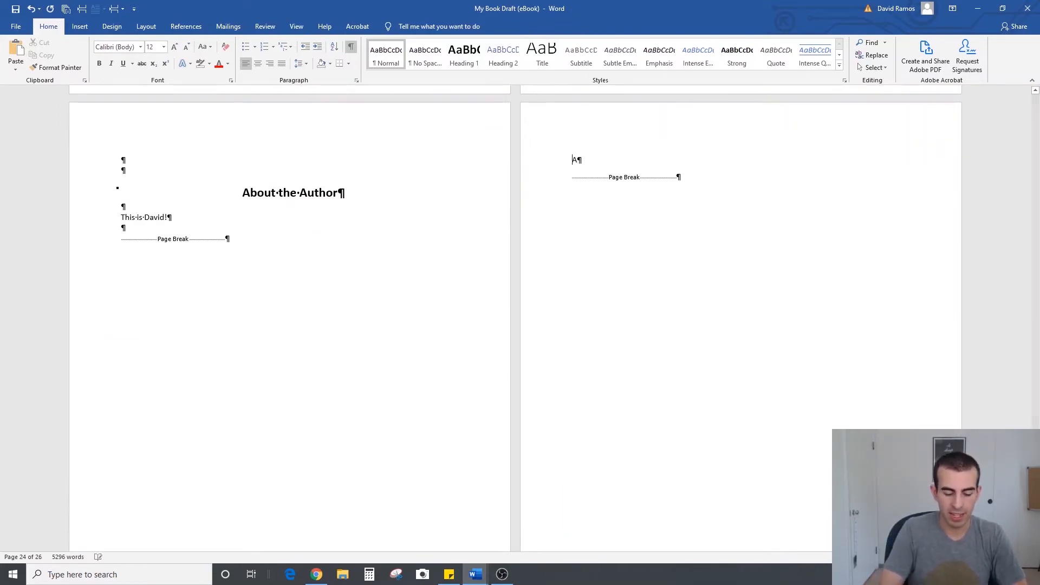
{"action": "type", "text": "dditional Re"}
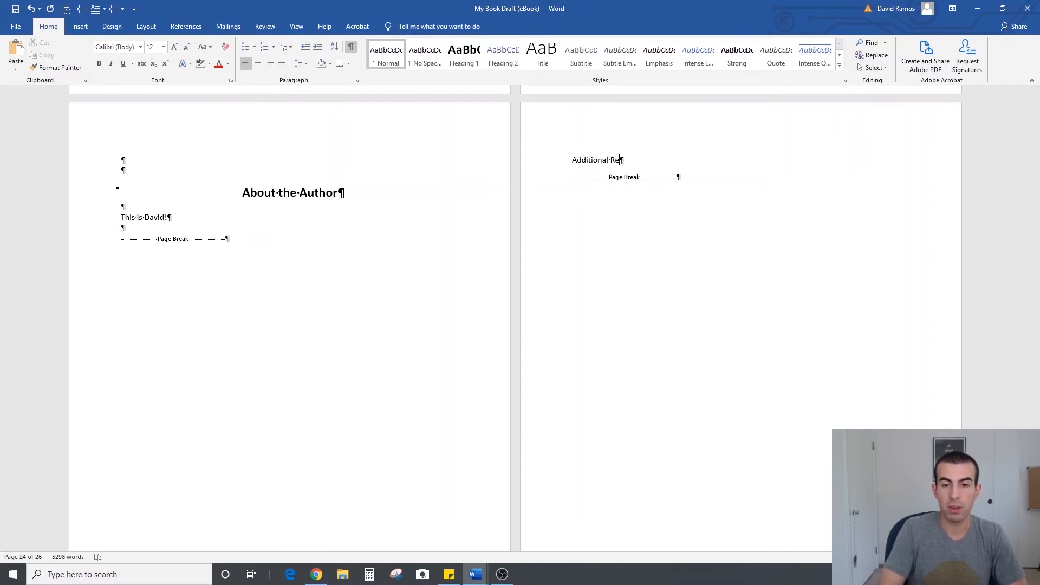
{"action": "type", "text": "ading or More B"}
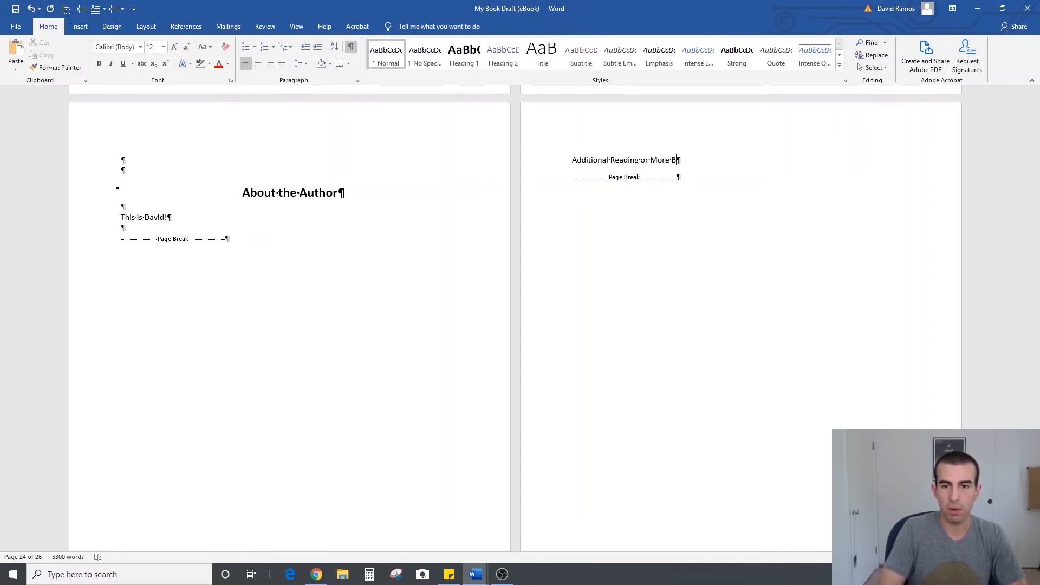
{"action": "type", "text": "ooks by D"}
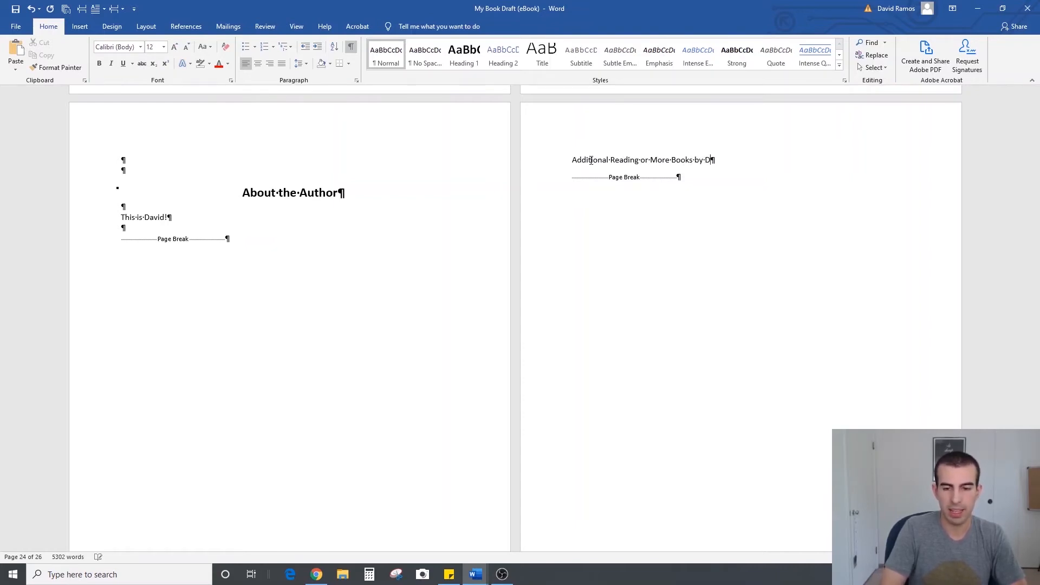
{"action": "type", "text": "avid Ramos"}
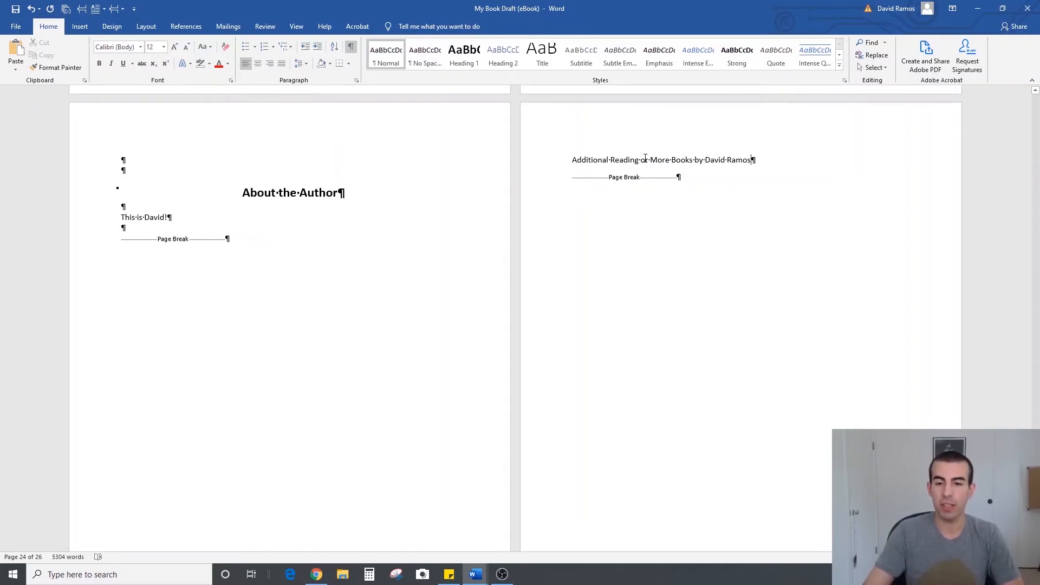
{"action": "type", "text": "/Resources"}
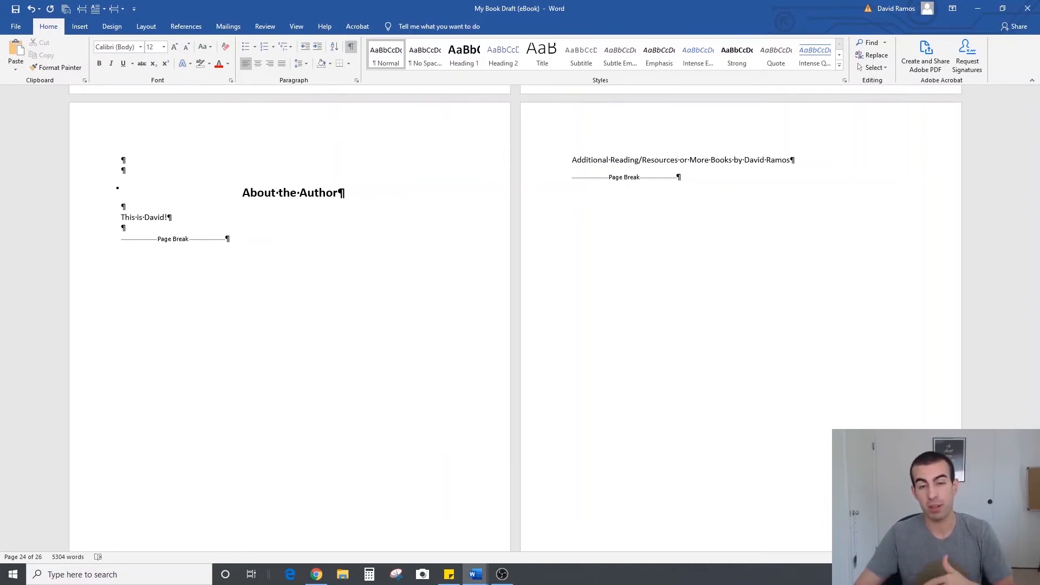
Add four blank lines between the "Additional Reading/Resources" line and the page break
{"action": "left_click", "coordinate": [796, 160]}
{"action": "key", "text": "Return"}
{"action": "key", "text": "Return"}
{"action": "key", "text": "Return"}
{"action": "key", "text": "Return"}
Single-space the "Additional Reading/Resources" line and the blank lines below it, without extra space between paragraphs
{"action": "left_click_drag", "start_coordinate": [575, 175], "coordinate": [569, 160]}
{"action": "left_click", "coordinate": [606, 197]}
{"action": "mouse_move", "coordinate": [610, 230]}
{"action": "left_mouse_down"}
{"action": "mouse_move", "coordinate": [568, 161]}
{"action": "mouse_move", "coordinate": [616, 233]}
{"action": "left_mouse_up"}
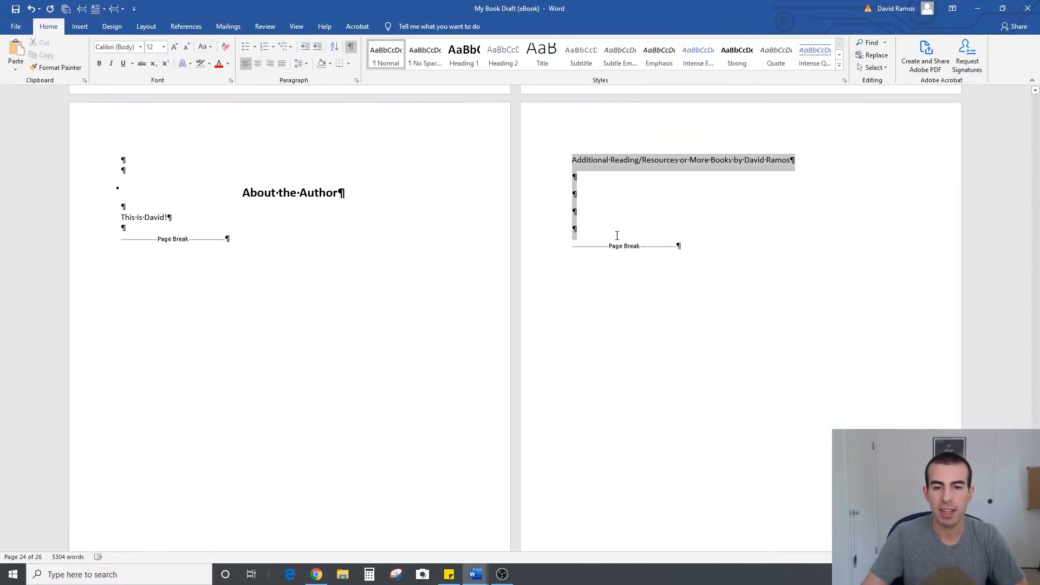
{"action": "left_click", "coordinate": [300, 63]}
{"action": "left_click", "coordinate": [310, 102]}
Add two blank lines above the "Additional Reading/Resources" line and apply the Heading 1 style to that line
{"action": "left_click", "coordinate": [573, 159]}
{"action": "key", "text": "Return"}
{"action": "key", "text": "Return"}
{"action": "left_click_drag", "start_coordinate": [796, 180], "coordinate": [575, 173]}
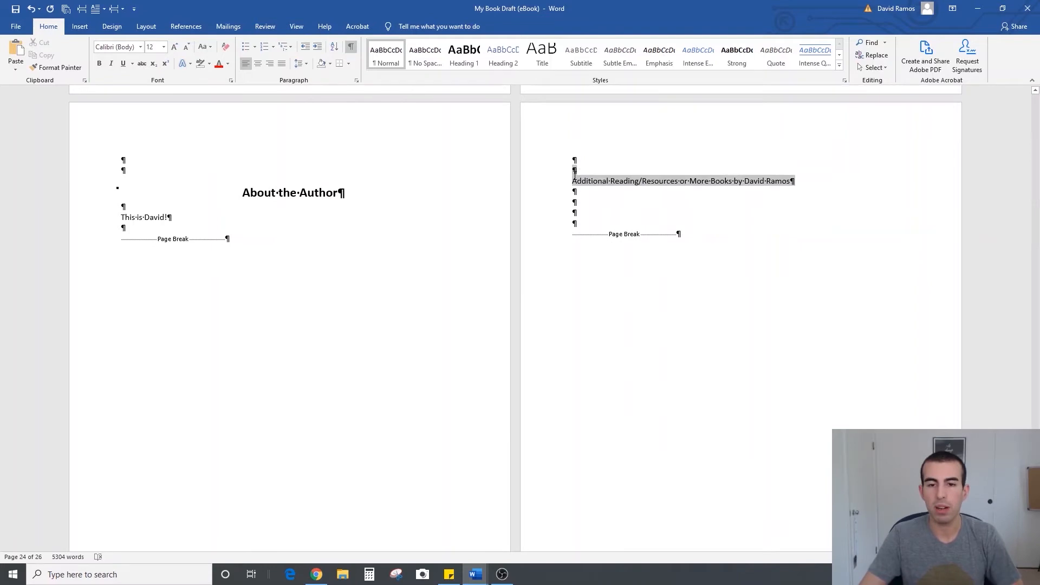
{"action": "left_click", "coordinate": [464, 54]}
Enter "Here you are!" two blank lines below the additional reading heading, and add one blank line below the author introduction
{"action": "left_click", "coordinate": [640, 219]}
{"action": "type", "text": "Here you are!"}
{"action": "key", "text": "Home"}
{"action": "key", "text": "Return"}
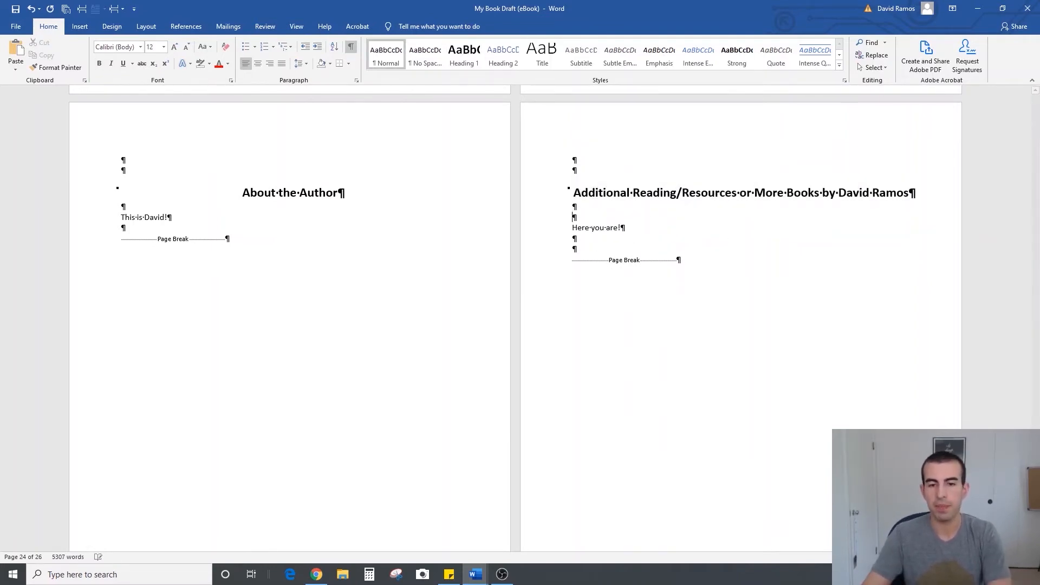
{"action": "left_click", "coordinate": [313, 225]}
{"action": "key", "text": "Return"}
Add three blank lines above the page break on the page following the additional reading page
{"action": "scroll", "coordinate": [731, 320], "scroll_direction": "up", "scroll_amount": 6}
{"action": "scroll", "coordinate": [733, 320], "scroll_direction": "up", "scroll_amount": 6}
{"action": "scroll", "coordinate": [594, 276], "scroll_direction": "down", "scroll_amount": 9}
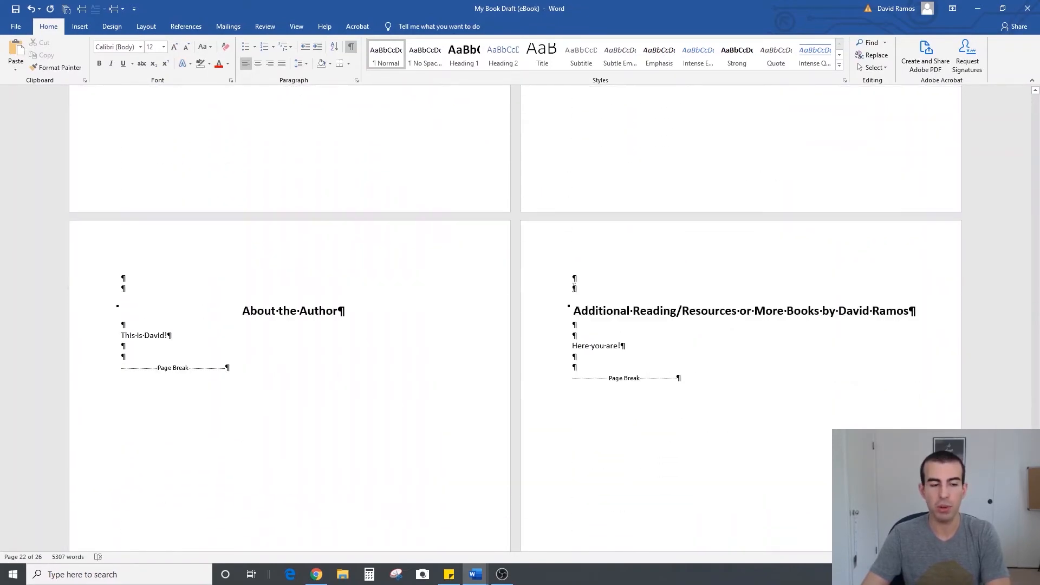
{"action": "scroll", "coordinate": [593, 275], "scroll_direction": "down", "scroll_amount": 4}
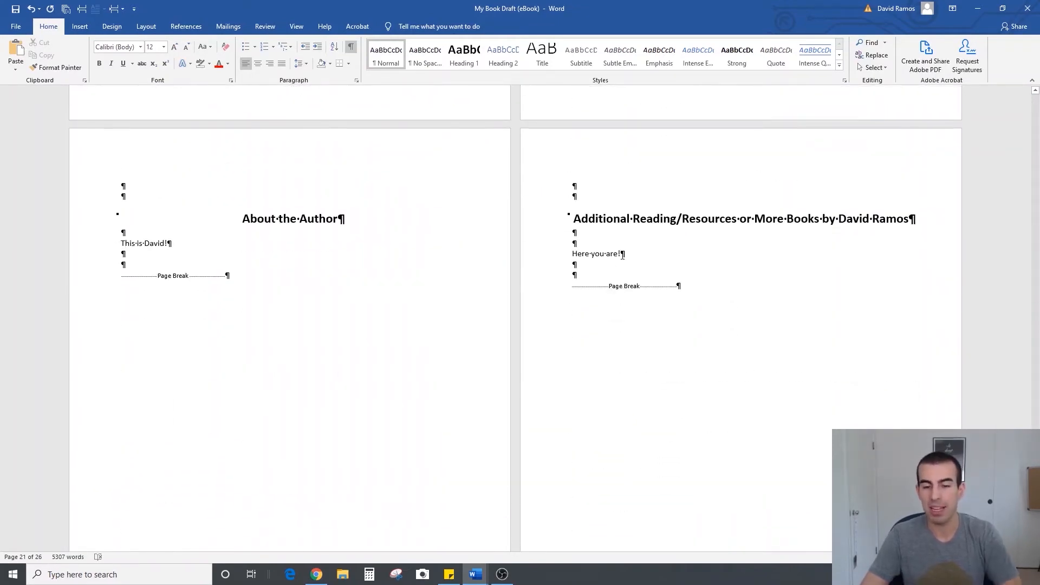
{"action": "scroll", "coordinate": [627, 275], "scroll_direction": "down", "scroll_amount": 1}
{"action": "scroll", "coordinate": [626, 275], "scroll_direction": "down", "scroll_amount": 20}
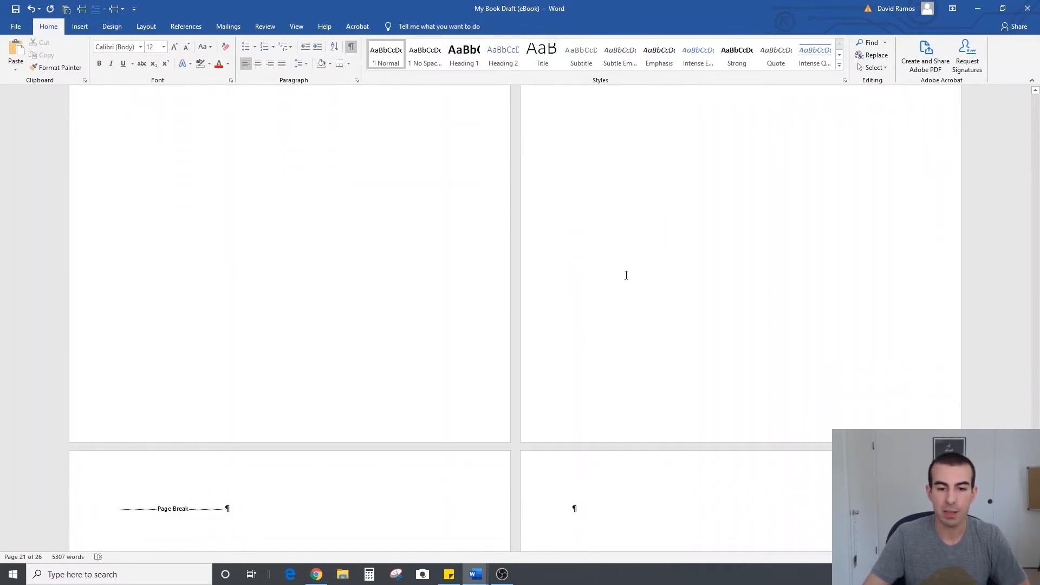
{"action": "left_click", "coordinate": [129, 373]}
{"action": "key", "text": "Return"}
{"action": "key", "text": "Return"}
{"action": "key", "text": "Return"}
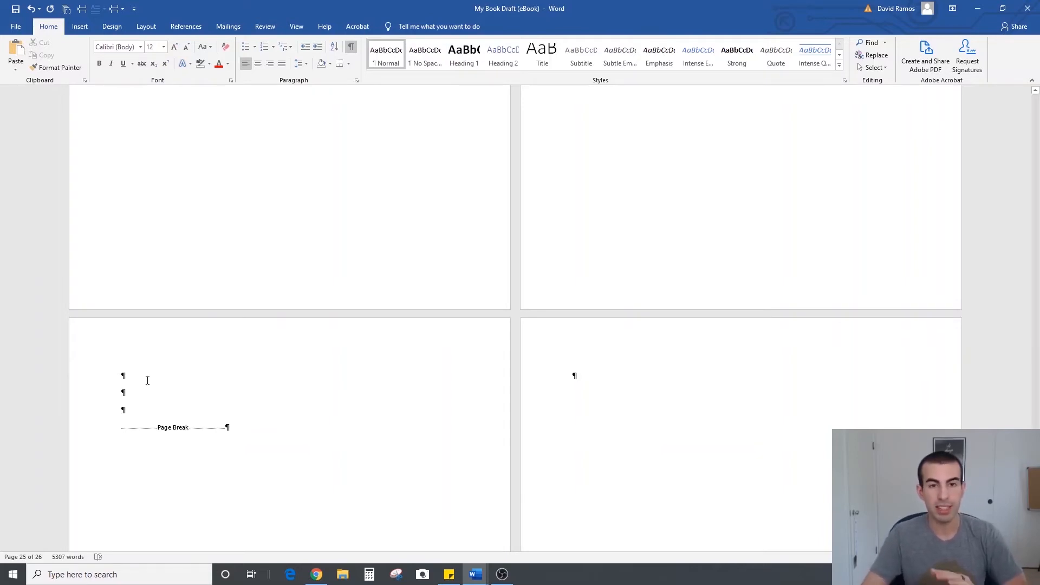
Remove the space after the three new blank lines and set their line spacing to 1.0
{"action": "left_click_drag", "start_coordinate": [149, 383], "coordinate": [153, 421]}
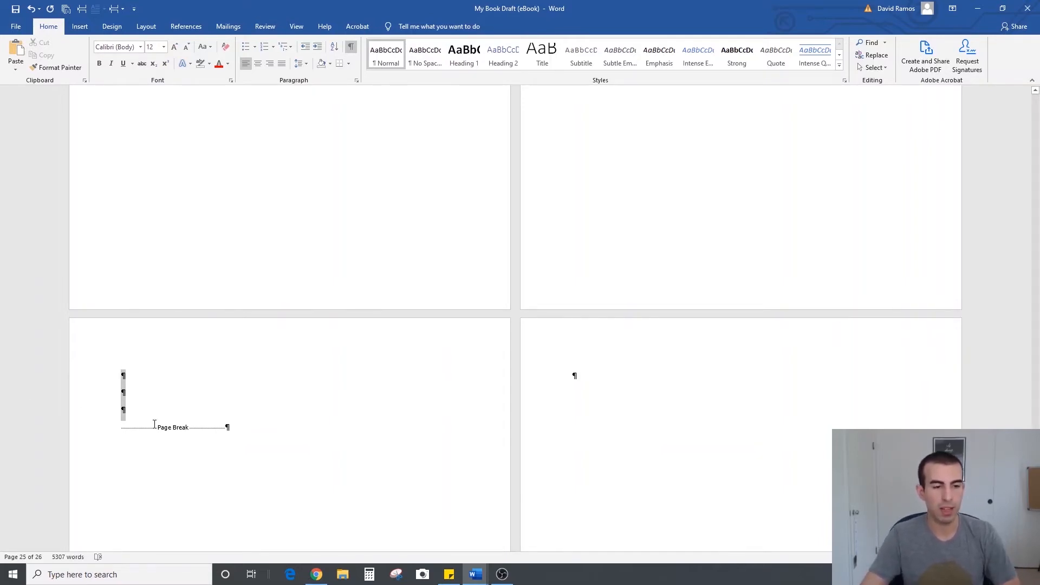
{"action": "left_click", "coordinate": [299, 63]}
{"action": "left_click", "coordinate": [347, 181]}
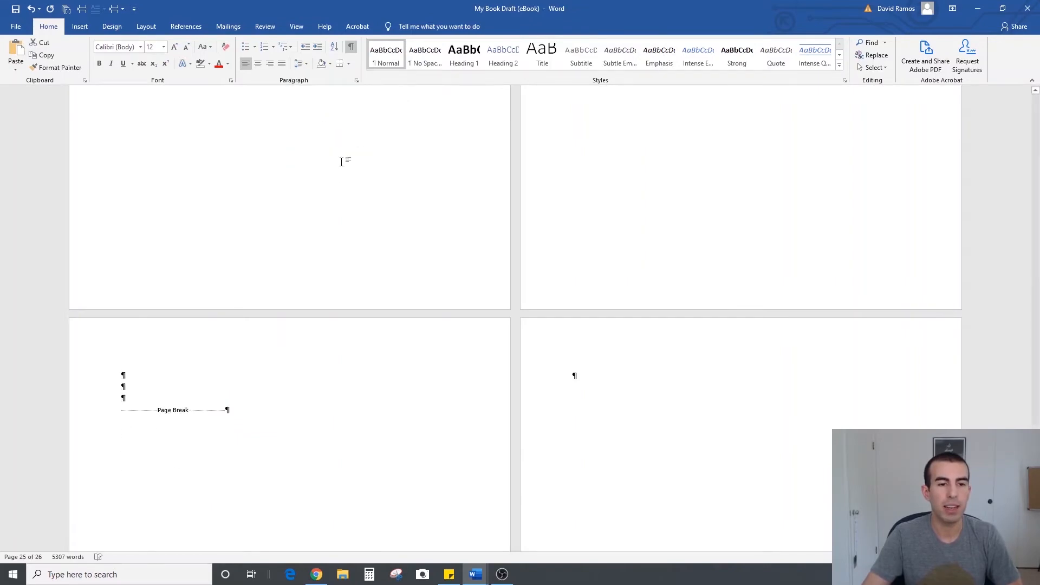
{"action": "left_click", "coordinate": [301, 63]}
{"action": "left_click", "coordinate": [313, 77]}
{"action": "left_click", "coordinate": [493, 404]}
Insert an endnote after the sentence "Now, let's talk about why this gratitude habit is so effective."
{"action": "scroll", "coordinate": [493, 404], "scroll_direction": "up", "scroll_amount": 8}
{"action": "scroll", "coordinate": [493, 403], "scroll_direction": "up", "scroll_amount": 15}
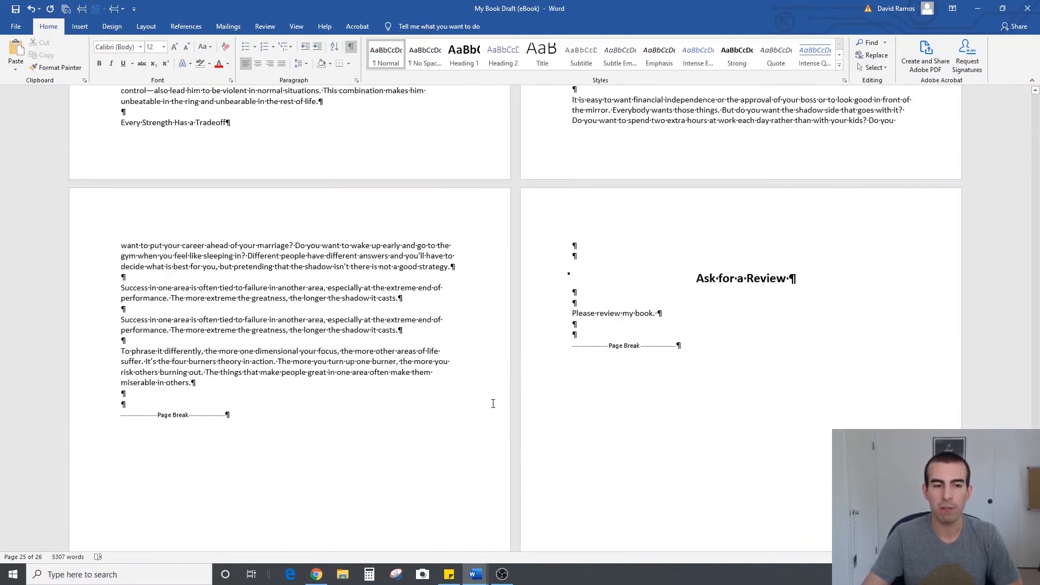
{"action": "scroll", "coordinate": [493, 403], "scroll_direction": "up", "scroll_amount": 20}
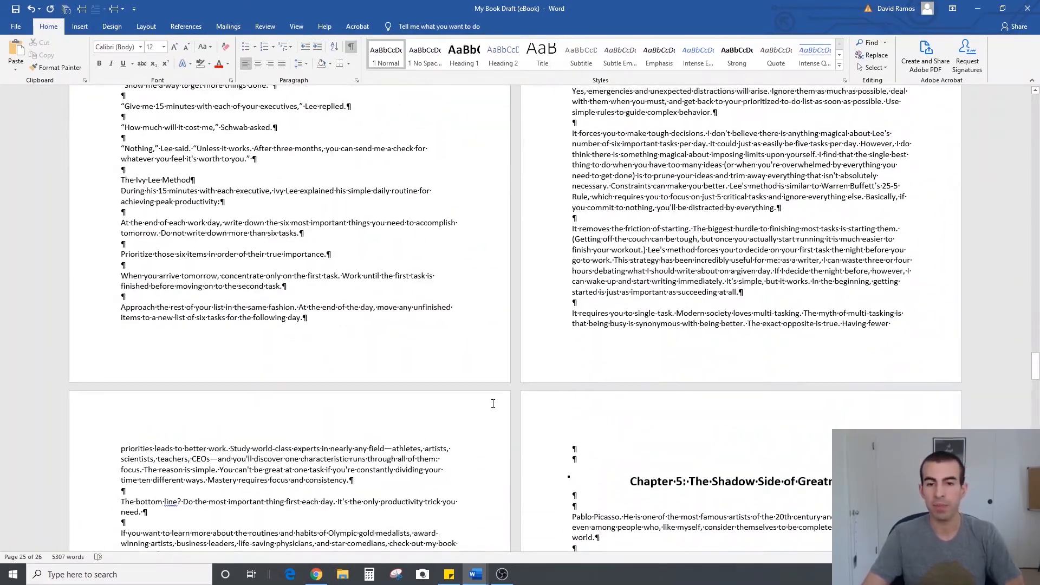
{"action": "scroll", "coordinate": [493, 403], "scroll_direction": "up", "scroll_amount": 15}
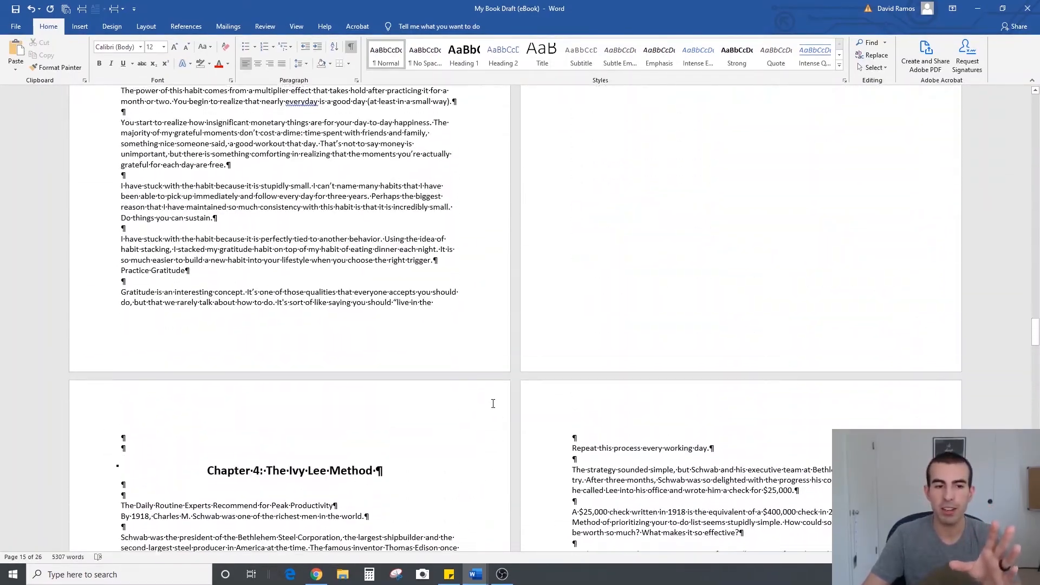
{"action": "scroll", "coordinate": [492, 403], "scroll_direction": "up", "scroll_amount": 10}
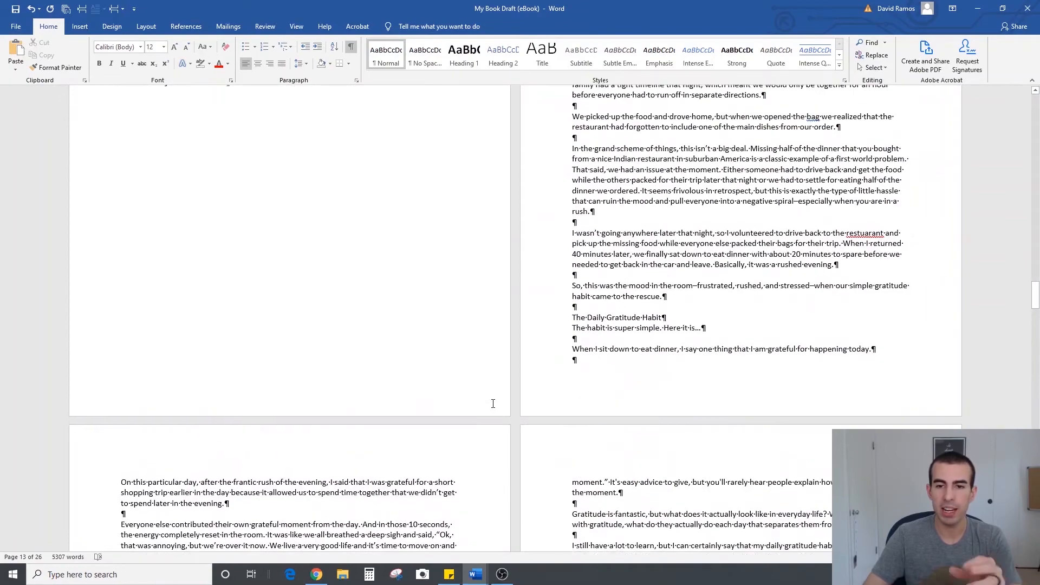
{"action": "scroll", "coordinate": [493, 404], "scroll_direction": "down", "scroll_amount": 8}
{"action": "scroll", "coordinate": [492, 404], "scroll_direction": "down", "scroll_amount": 3}
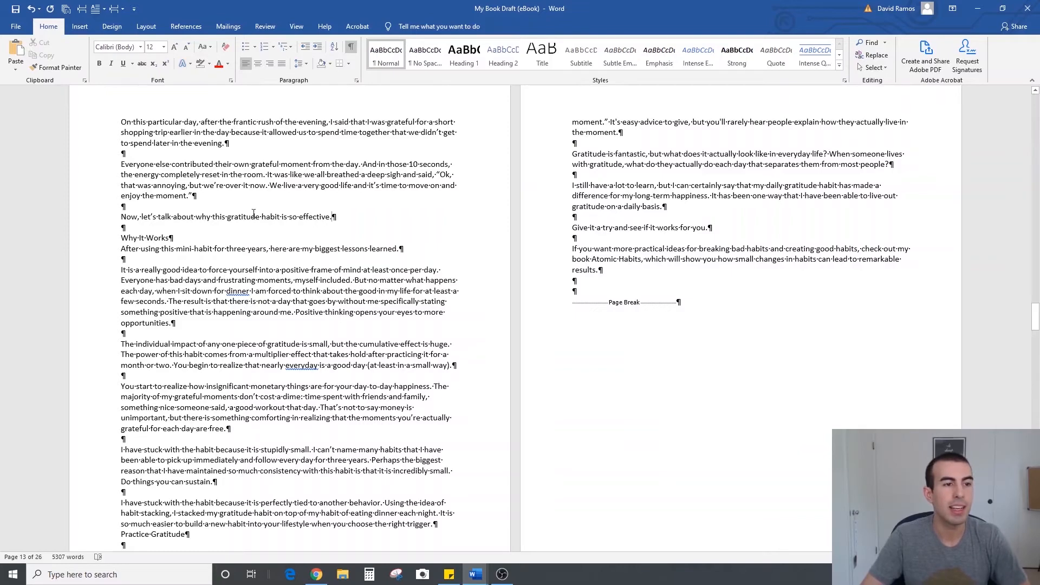
{"action": "left_click", "coordinate": [186, 27]}
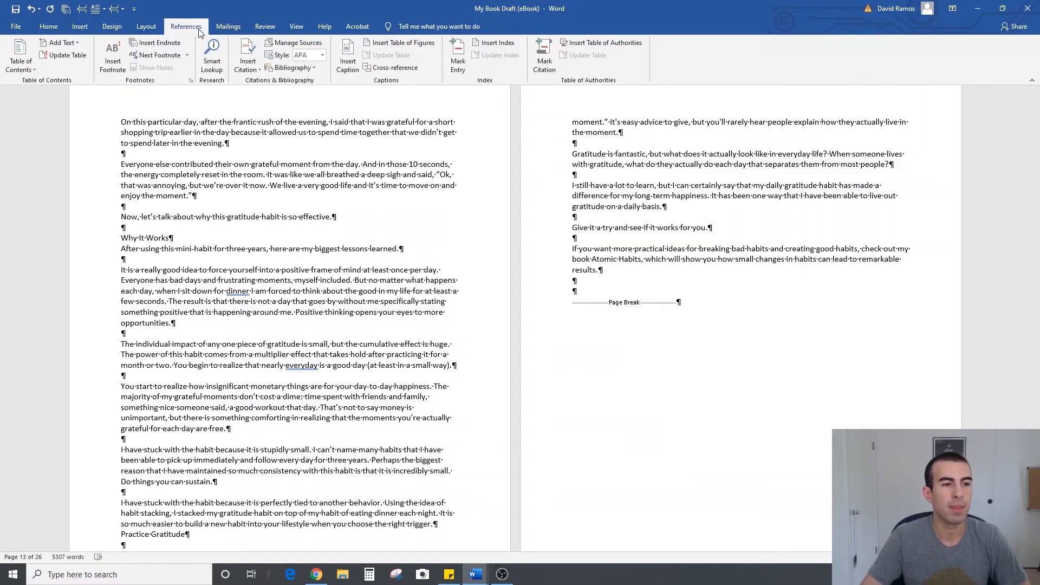
{"action": "left_click", "coordinate": [159, 44]}
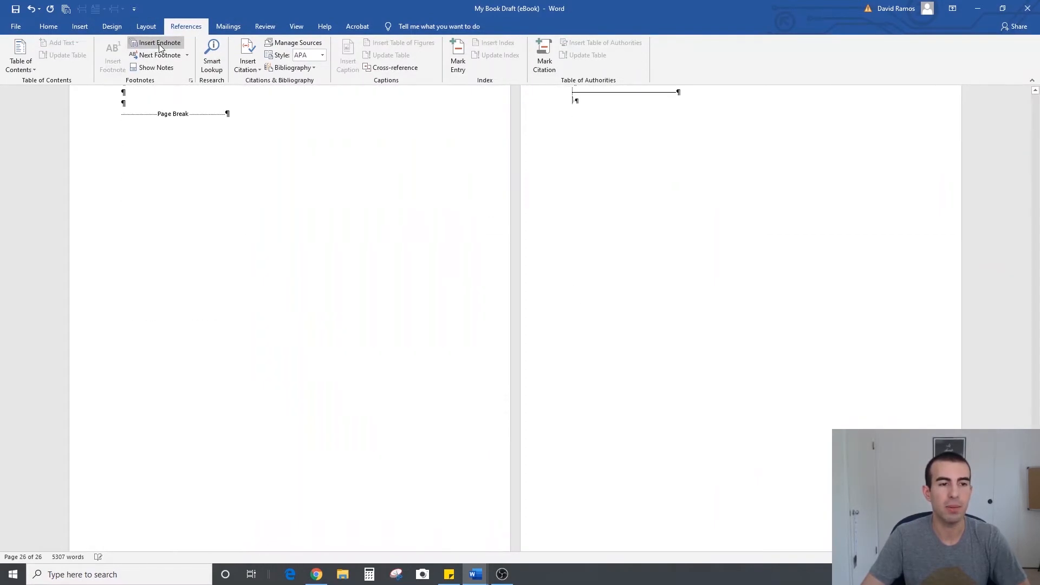
Enter "This is where I put any information related to my notes." as the endnote text with formatting marks hidden, and show the marks again
{"action": "scroll", "coordinate": [392, 319], "scroll_direction": "up", "scroll_amount": 2}
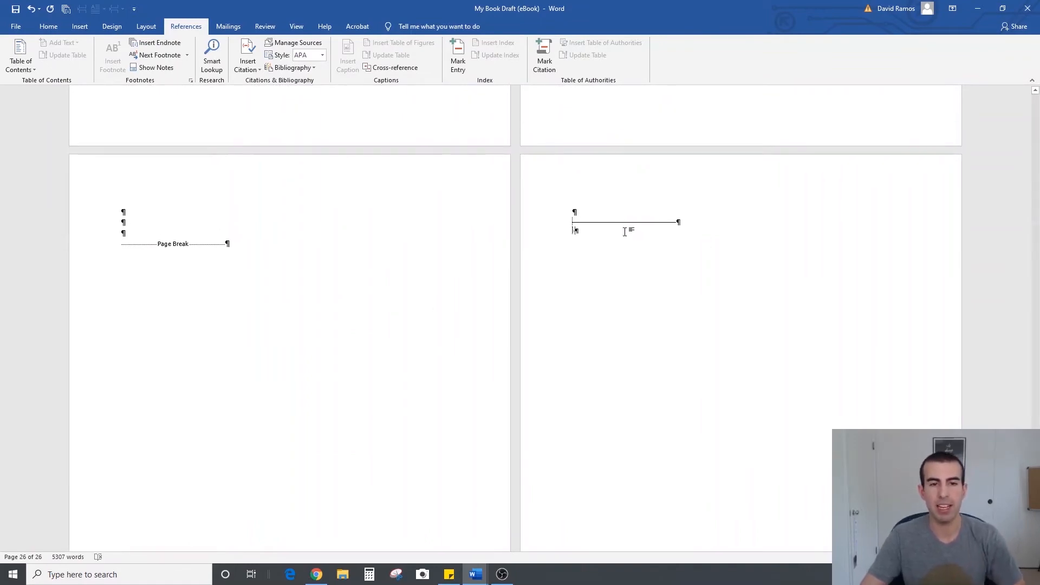
{"action": "left_click", "coordinate": [48, 26]}
{"action": "left_click", "coordinate": [352, 46]}
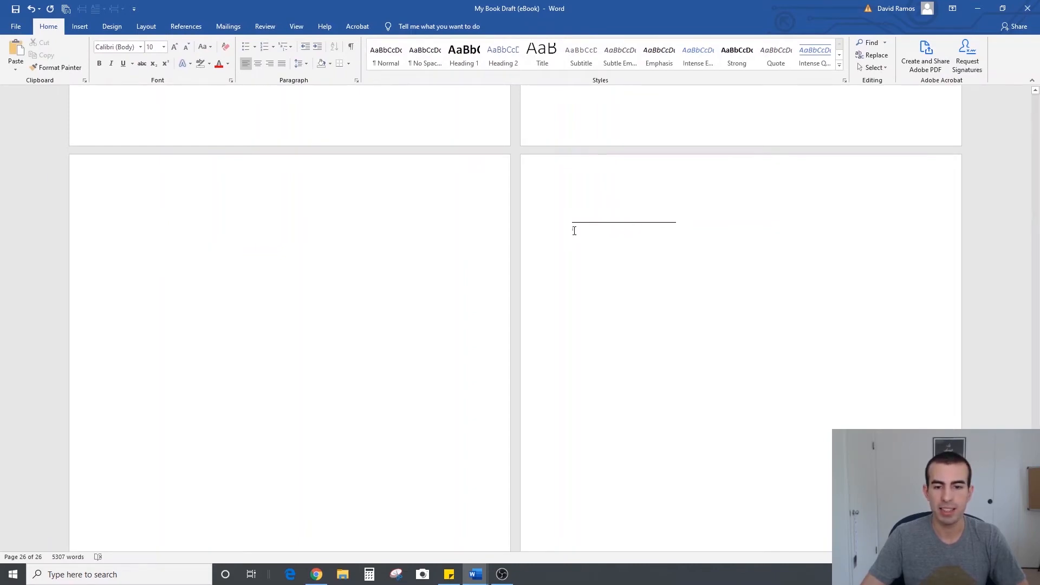
{"action": "type", "text": "TH"}
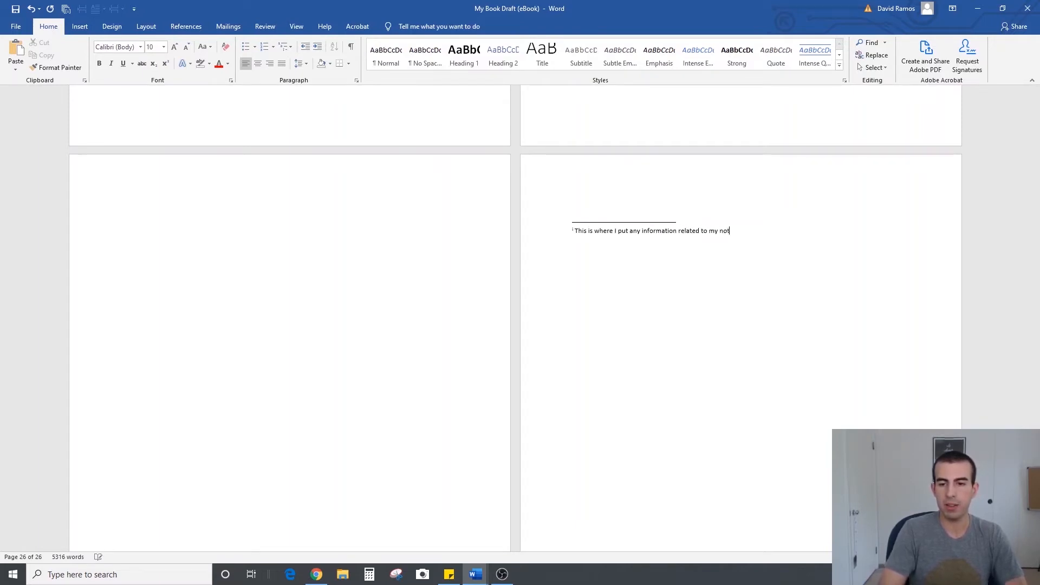
{"action": "type", "text": "es."}
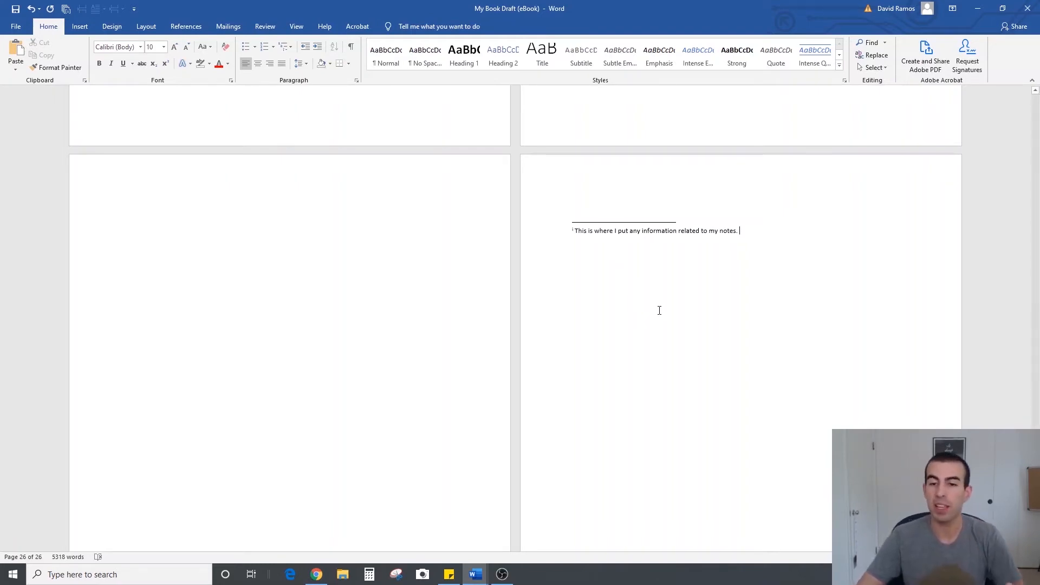
{"action": "left_click_drag", "start_coordinate": [742, 230], "coordinate": [572, 231]}
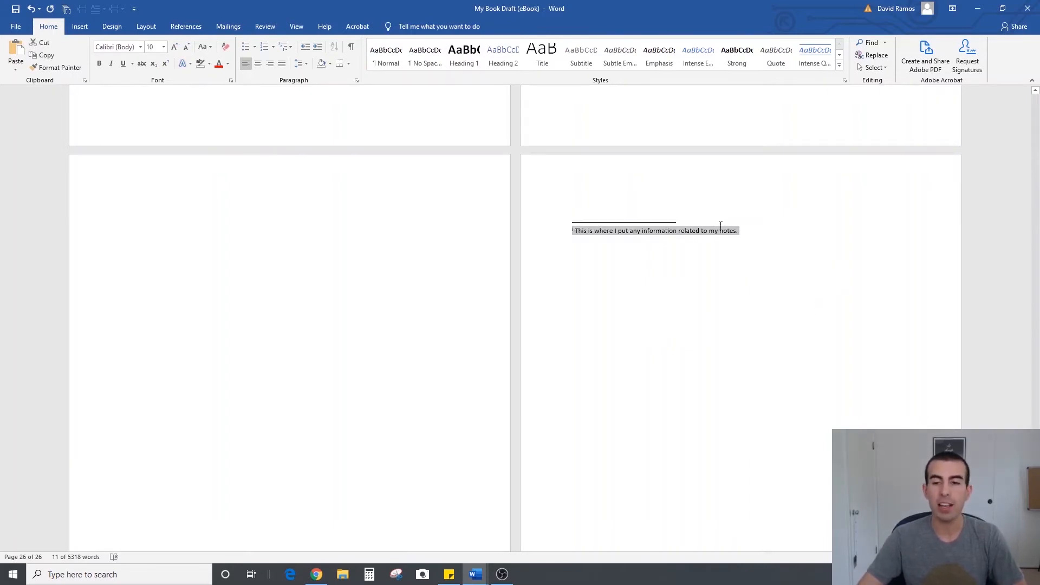
{"action": "left_click", "coordinate": [758, 231]}
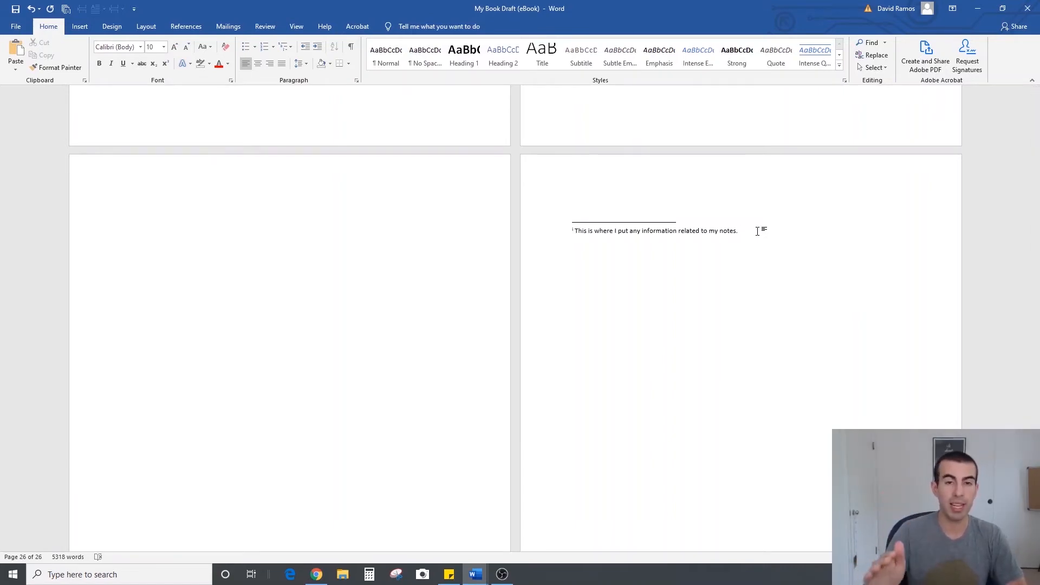
{"action": "left_click", "coordinate": [352, 46]}
Examine the page layout of the whole book in multi-page view, from the back matter to the title page
{"action": "scroll", "coordinate": [551, 325], "scroll_direction": "up", "scroll_amount": 15}
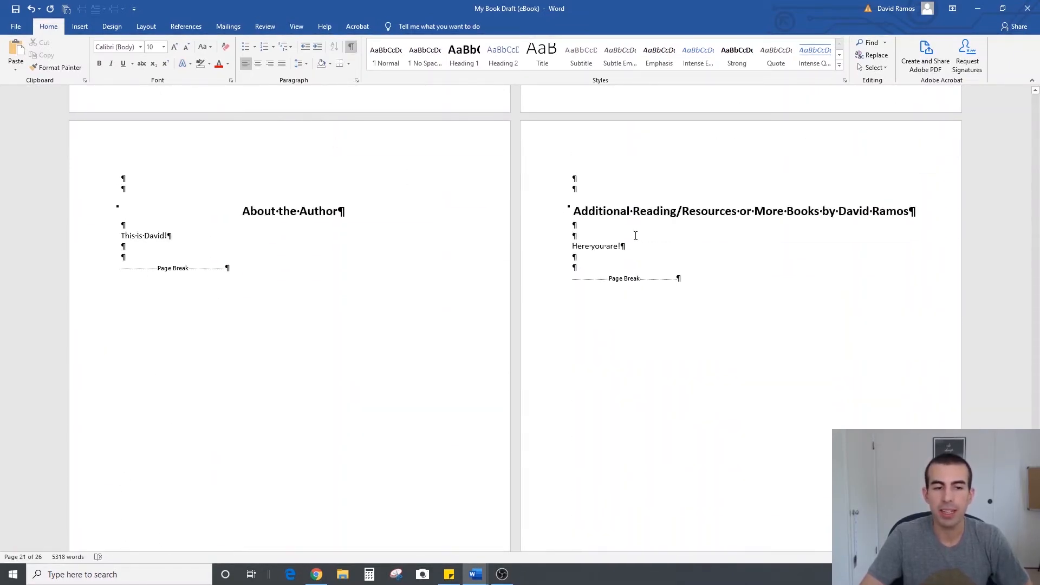
{"action": "scroll", "coordinate": [634, 238], "scroll_direction": "down", "scroll_amount": 10}
{"action": "left_click", "coordinate": [209, 295]}
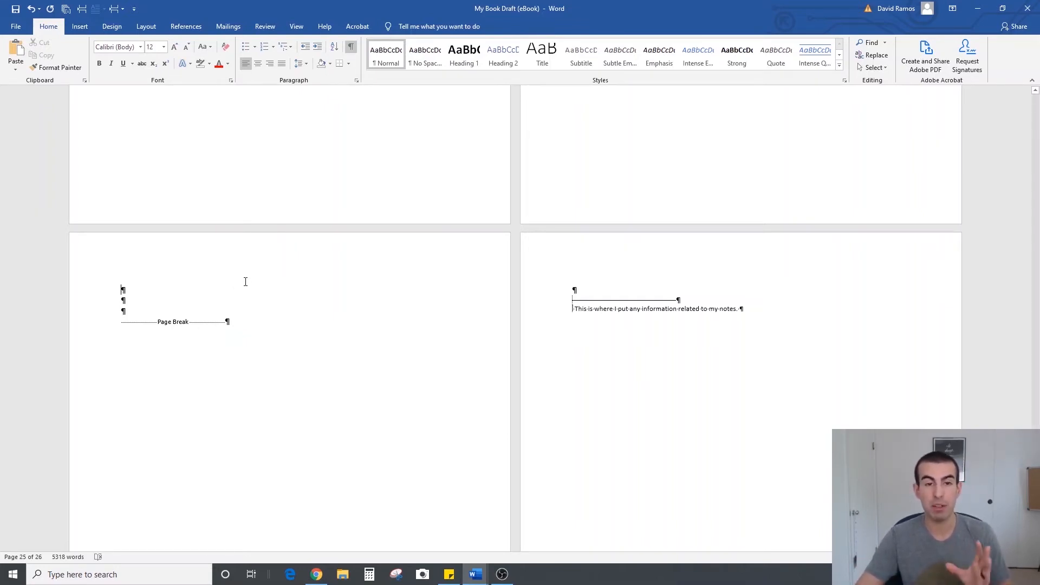
{"action": "scroll", "coordinate": [514, 320], "scroll_direction": "down", "scroll_amount": 5, "text": "ctrl"}
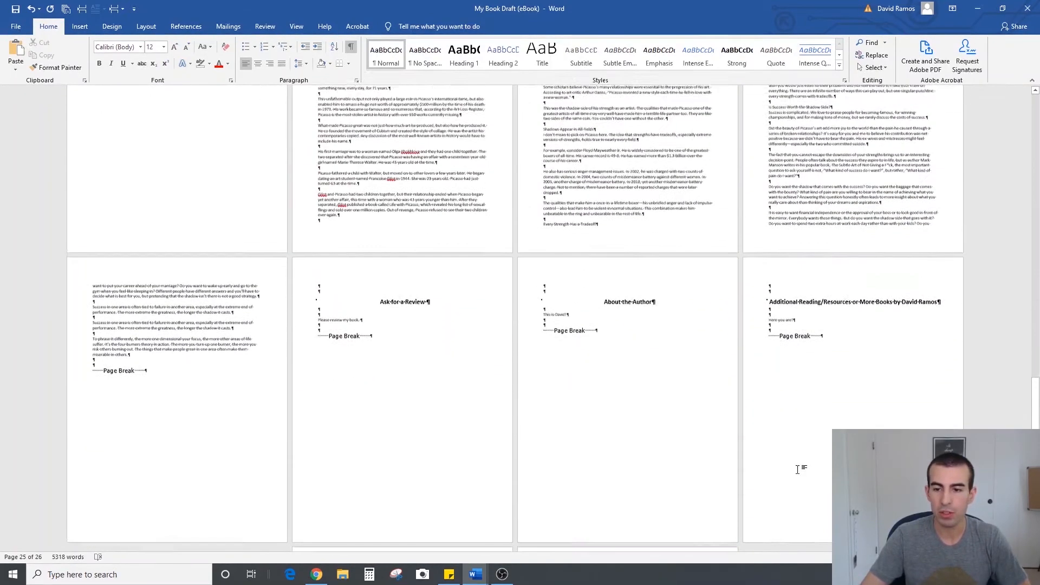
{"action": "scroll", "coordinate": [797, 470], "scroll_direction": "up", "scroll_amount": 1}
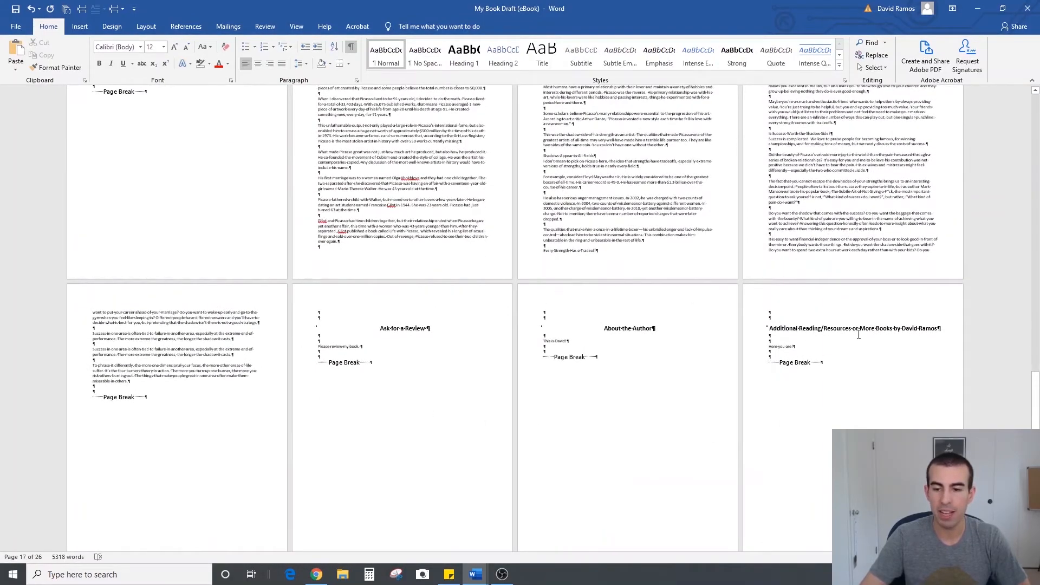
{"action": "scroll", "coordinate": [777, 390], "scroll_direction": "up", "scroll_amount": 3}
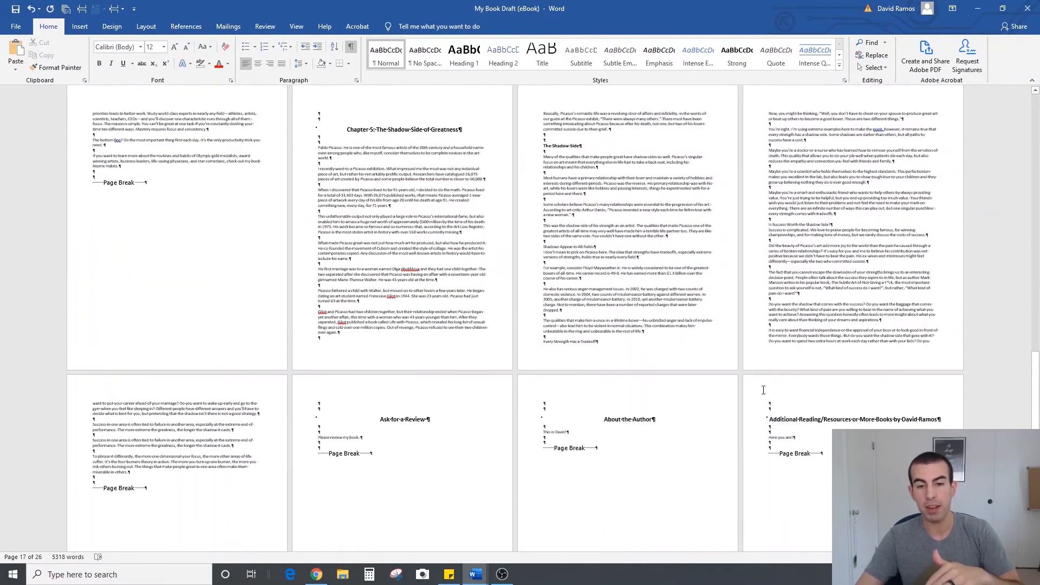
{"action": "scroll", "coordinate": [764, 390], "scroll_direction": "up", "scroll_amount": 10}
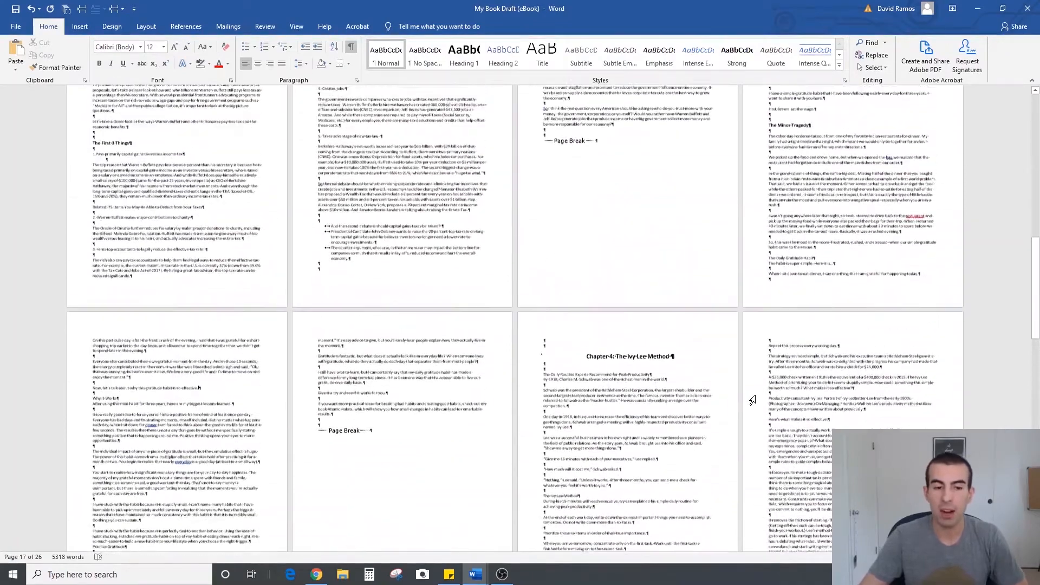
{"action": "scroll", "coordinate": [753, 400], "scroll_direction": "up", "scroll_amount": 10}
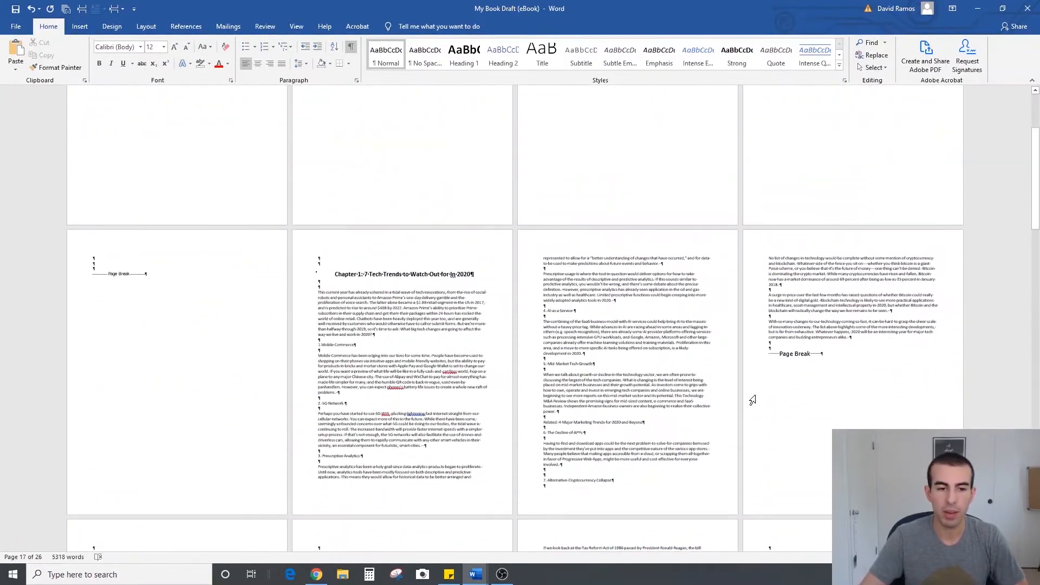
{"action": "scroll", "coordinate": [903, 425], "scroll_direction": "up", "scroll_amount": 5}
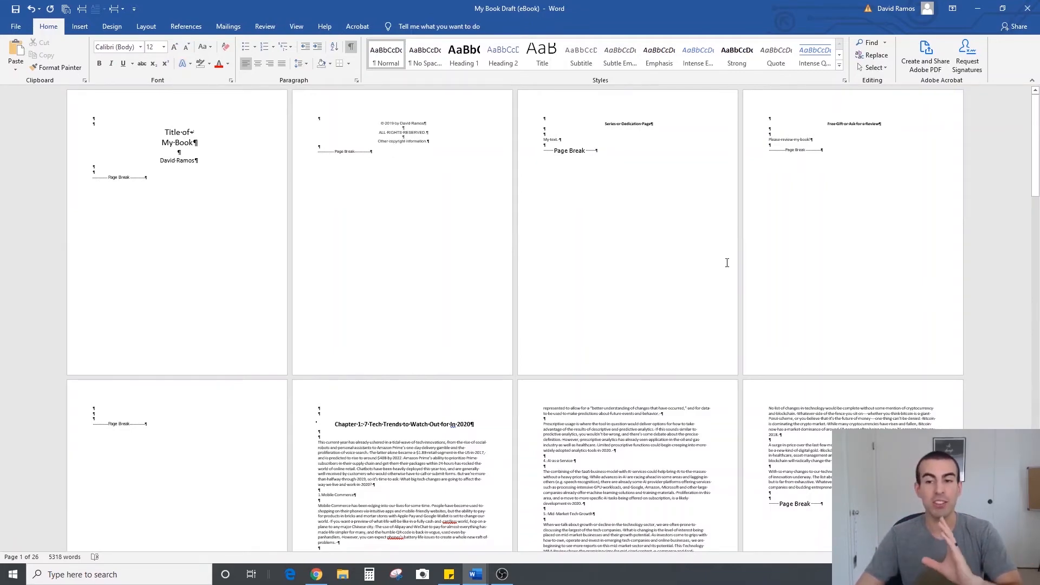
Insert a custom table of contents on the blank page before Chapter 1, using the Simple format, without page numbers
{"action": "scroll", "coordinate": [619, 286], "scroll_direction": "down", "scroll_amount": 3}
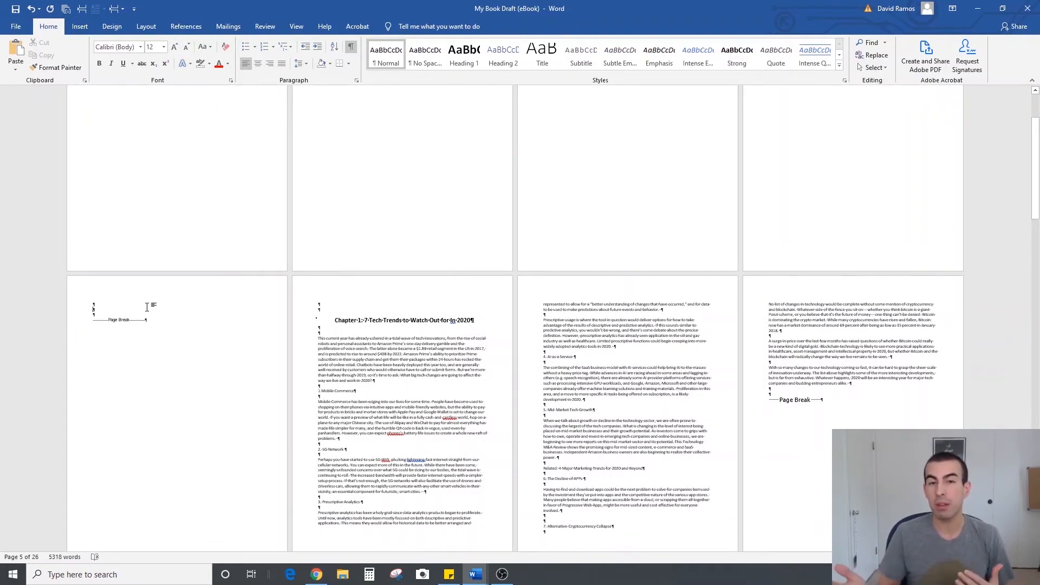
{"action": "scroll", "coordinate": [385, 221], "scroll_direction": "up", "scroll_amount": 3}
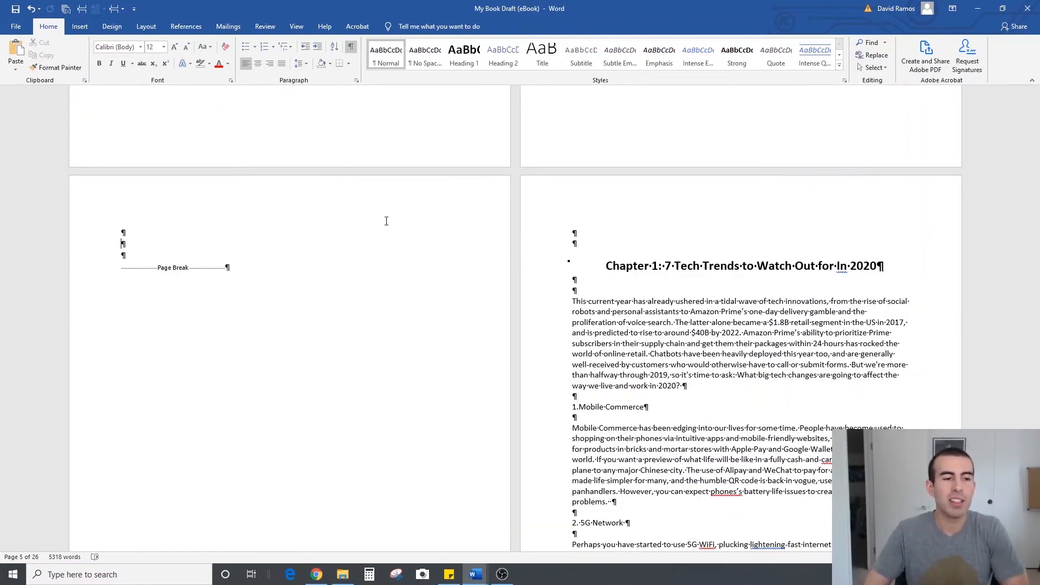
{"action": "left_click", "coordinate": [135, 239]}
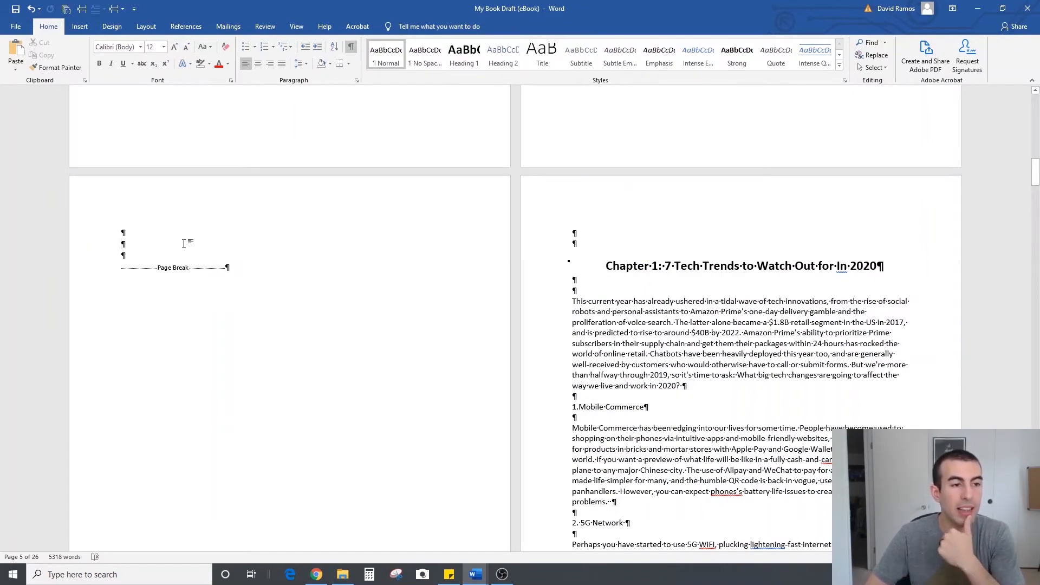
{"action": "left_click", "coordinate": [190, 27]}
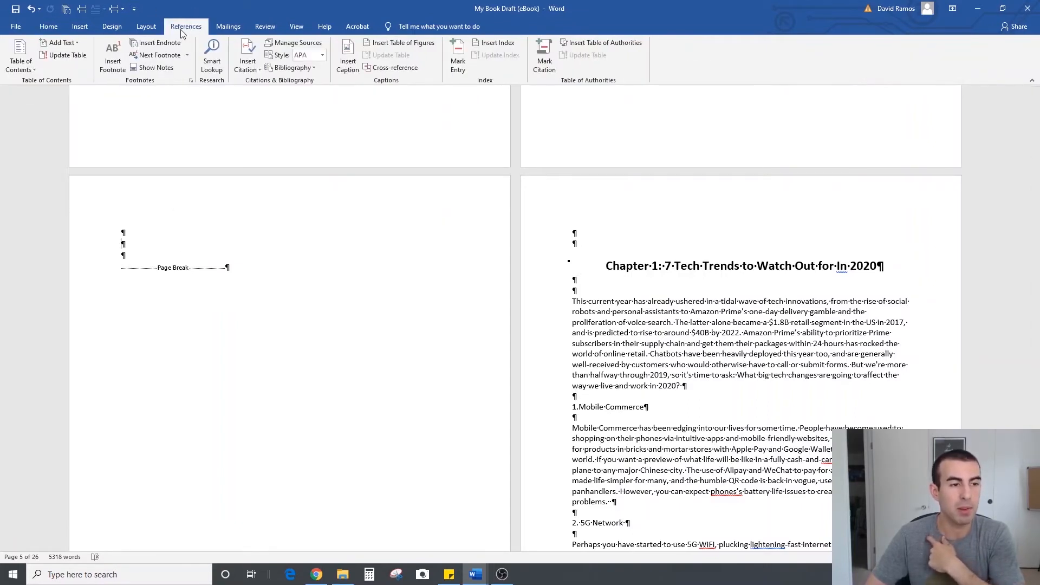
{"action": "left_click", "coordinate": [30, 71]}
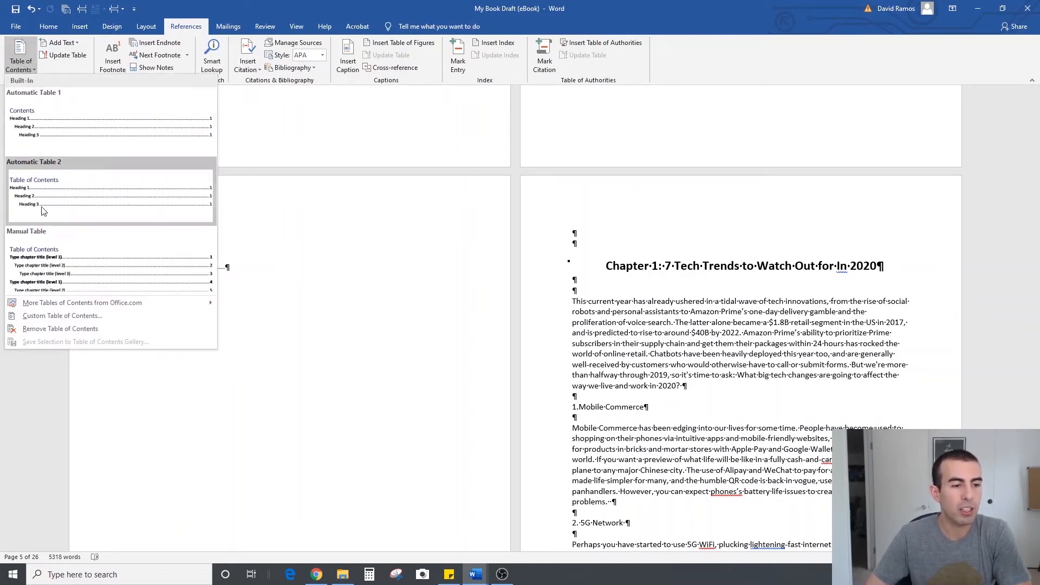
{"action": "left_click", "coordinate": [53, 316]}
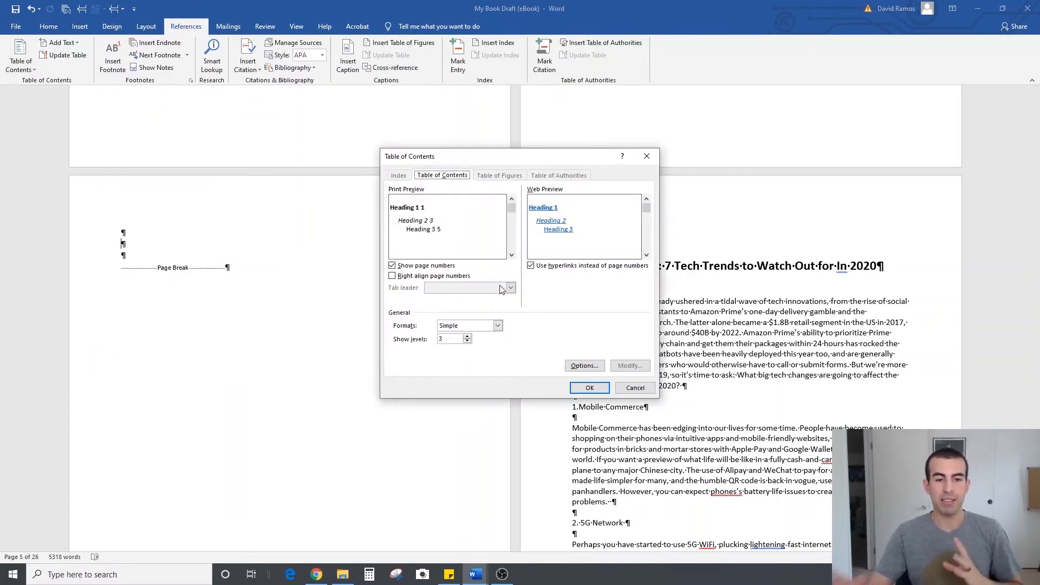
{"action": "left_click", "coordinate": [499, 327]}
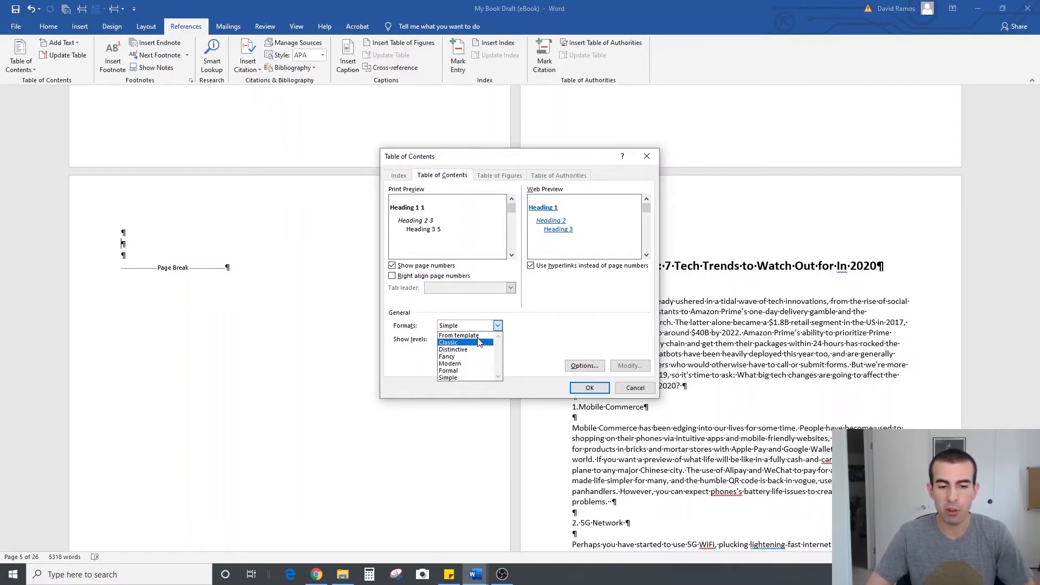
{"action": "left_click", "coordinate": [473, 378]}
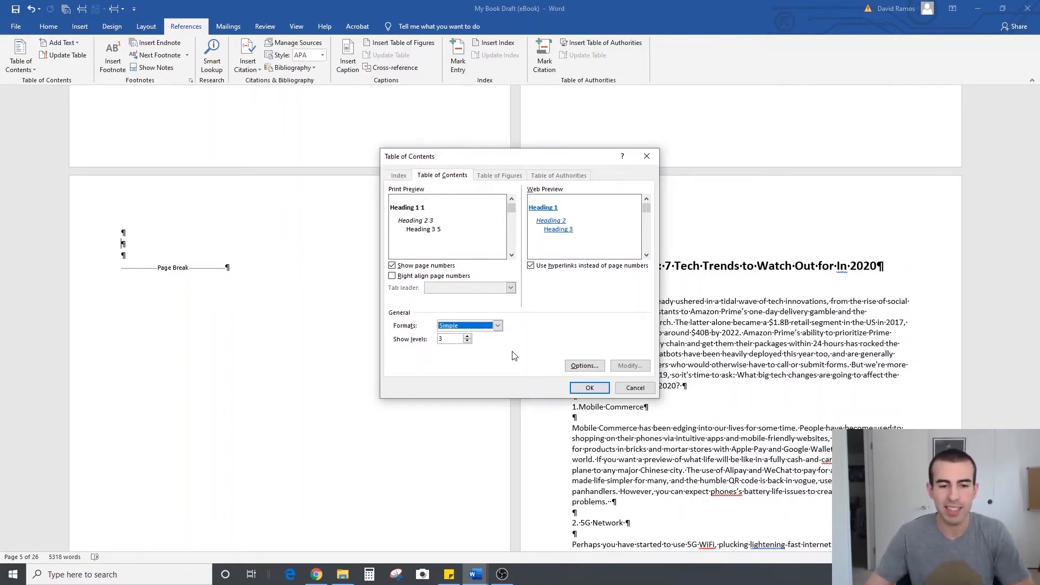
{"action": "left_click", "coordinate": [393, 266]}
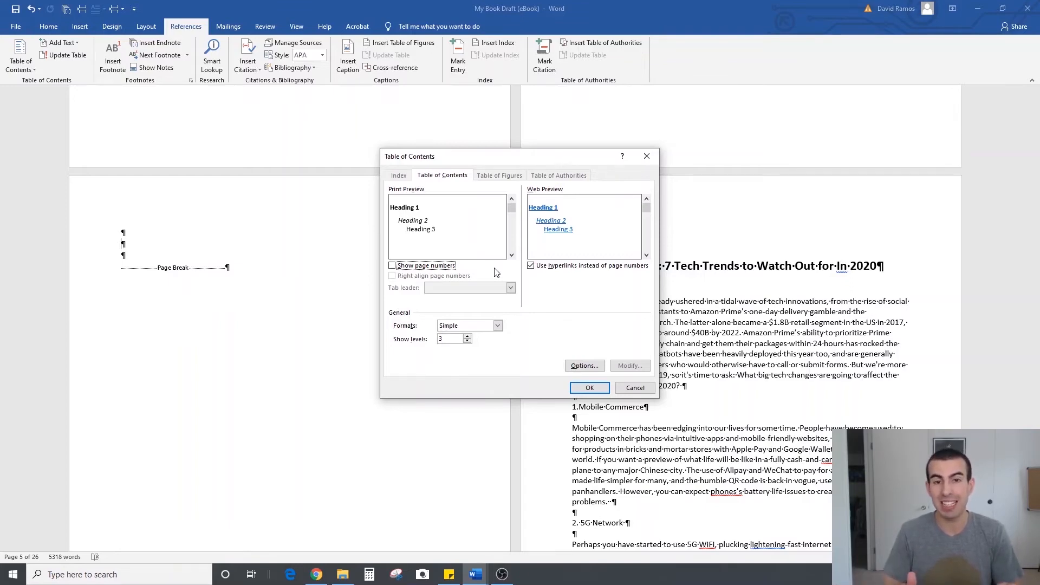
{"action": "left_click", "coordinate": [589, 388]}
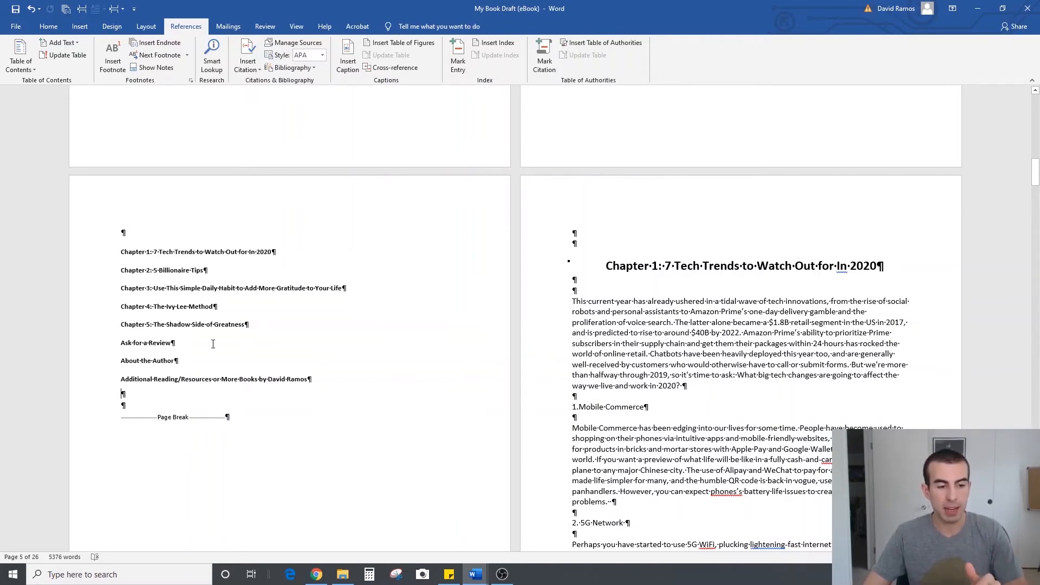
Set all the table of contents entries to font size 12 and remove their bold formatting
{"action": "left_click_drag", "start_coordinate": [124, 394], "coordinate": [107, 250]}
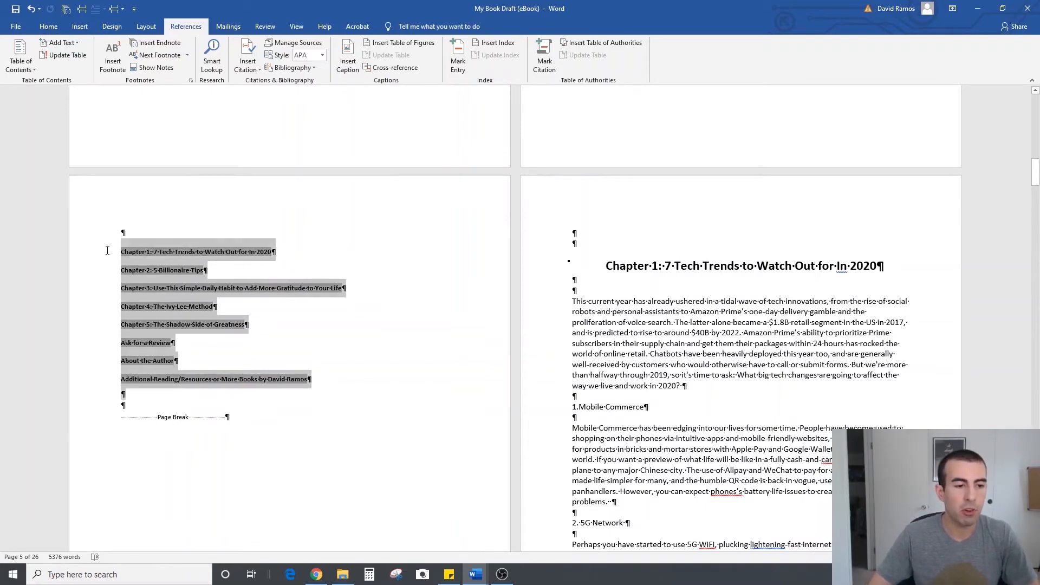
{"action": "left_click", "coordinate": [49, 26]}
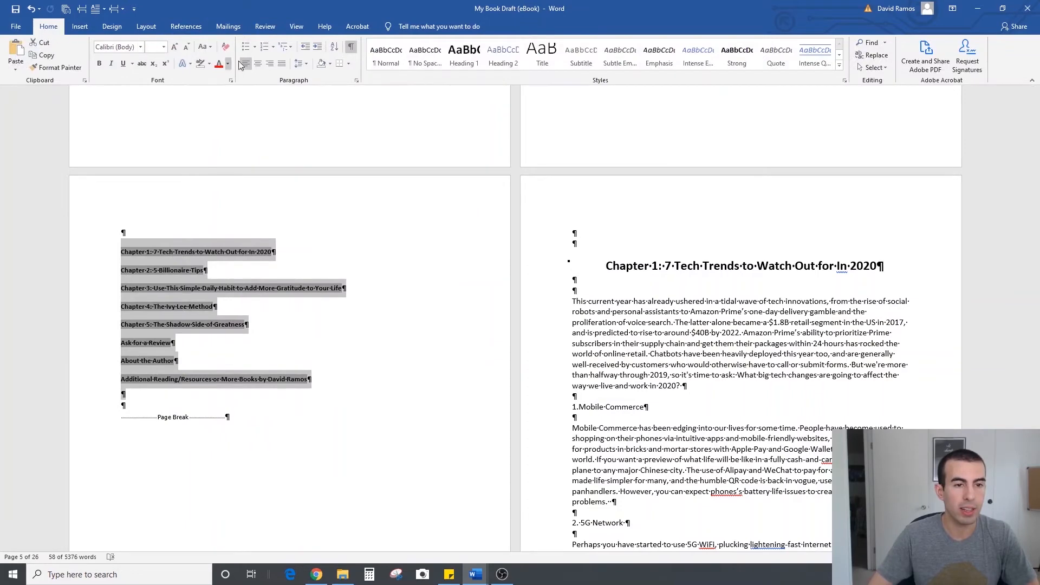
{"action": "left_click", "coordinate": [163, 47]}
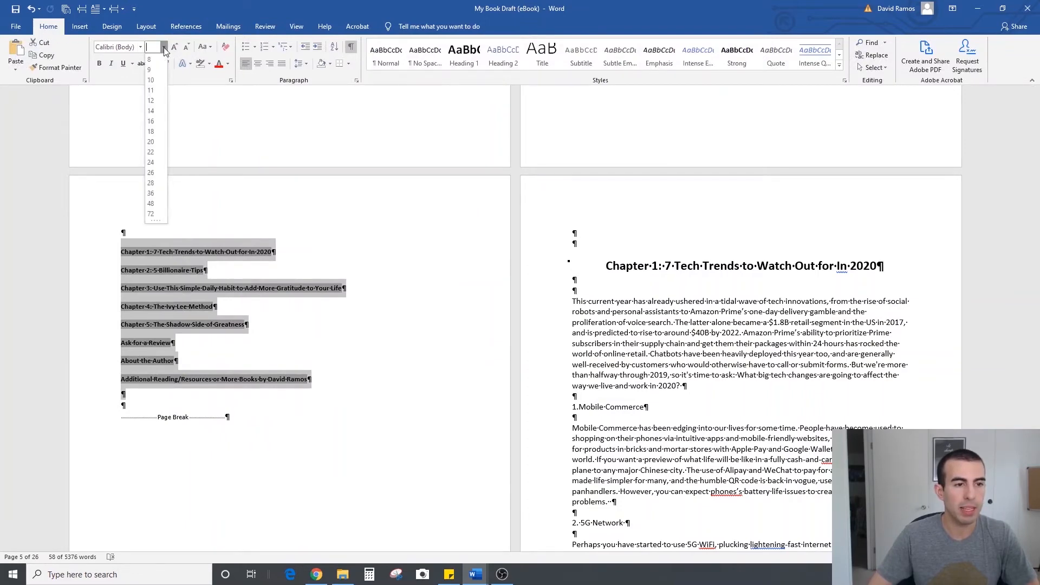
{"action": "left_click", "coordinate": [151, 101]}
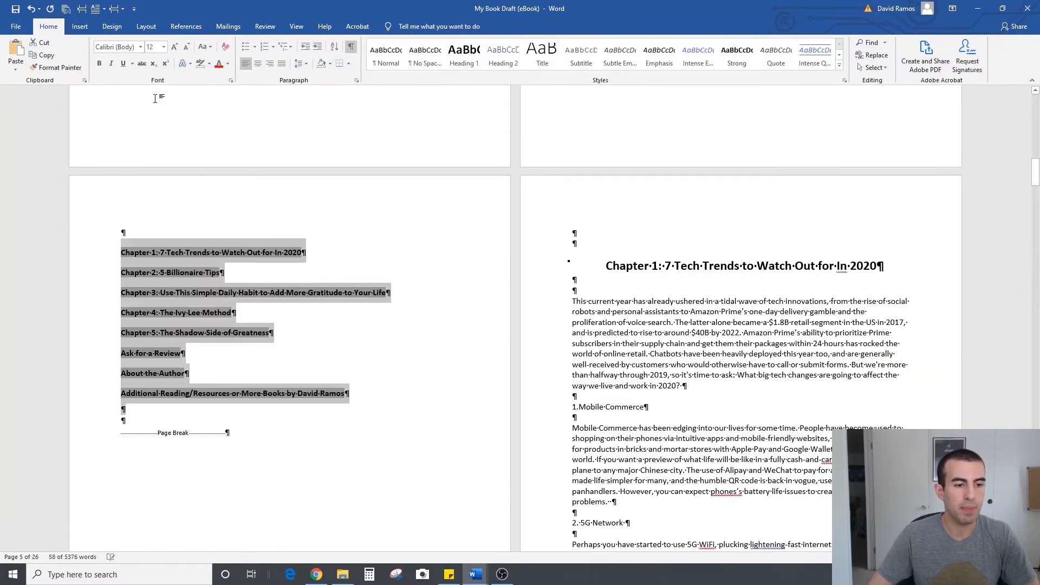
{"action": "left_click", "coordinate": [99, 63]}
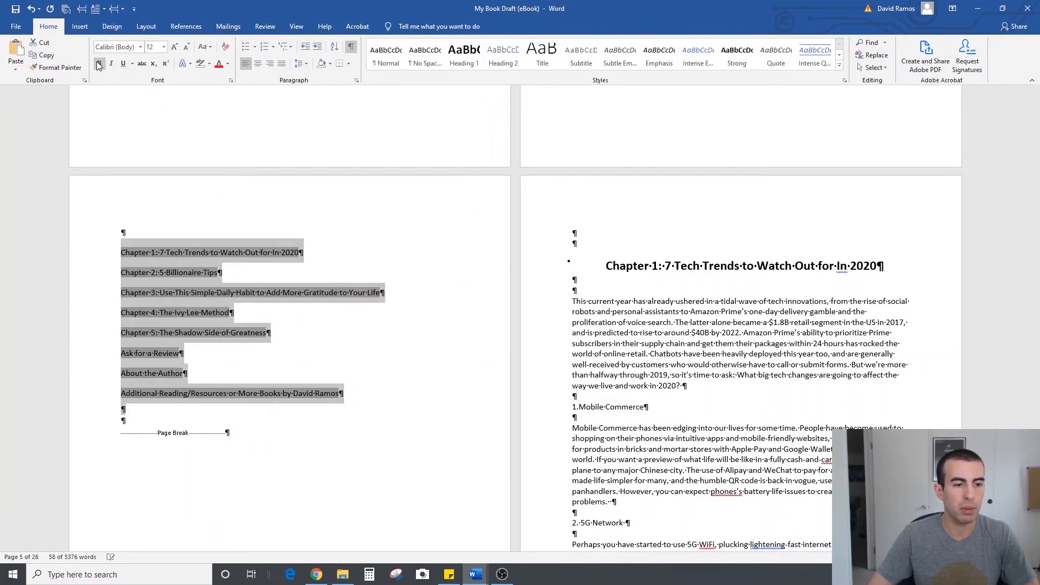
Add a blank line after the Chapter 5 entry in the table of contents and hide the formatting marks
{"action": "left_click", "coordinate": [286, 324]}
{"action": "key", "text": "Return"}
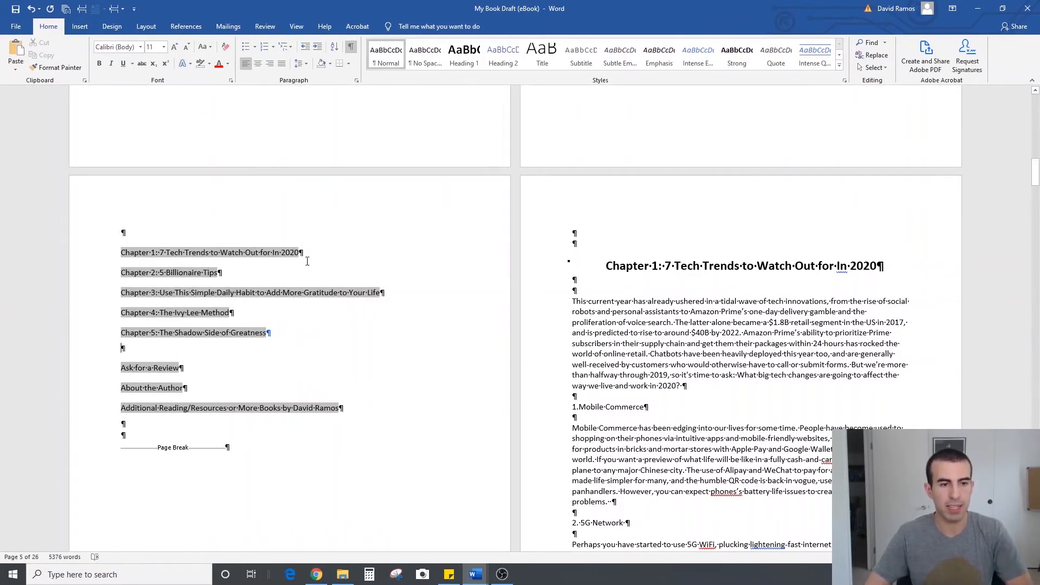
{"action": "left_click", "coordinate": [351, 46]}
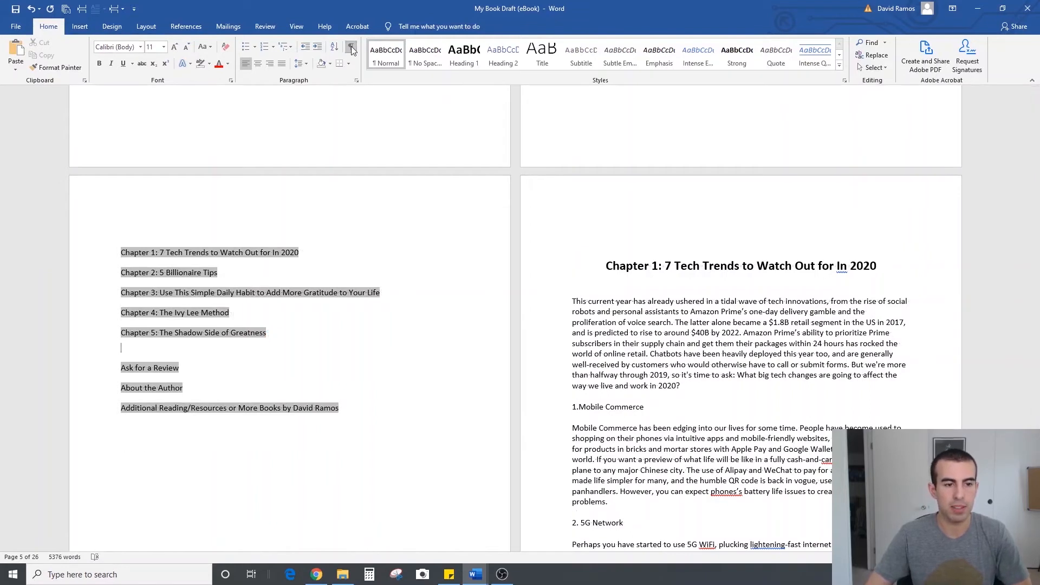
{"action": "left_click", "coordinate": [611, 253]}
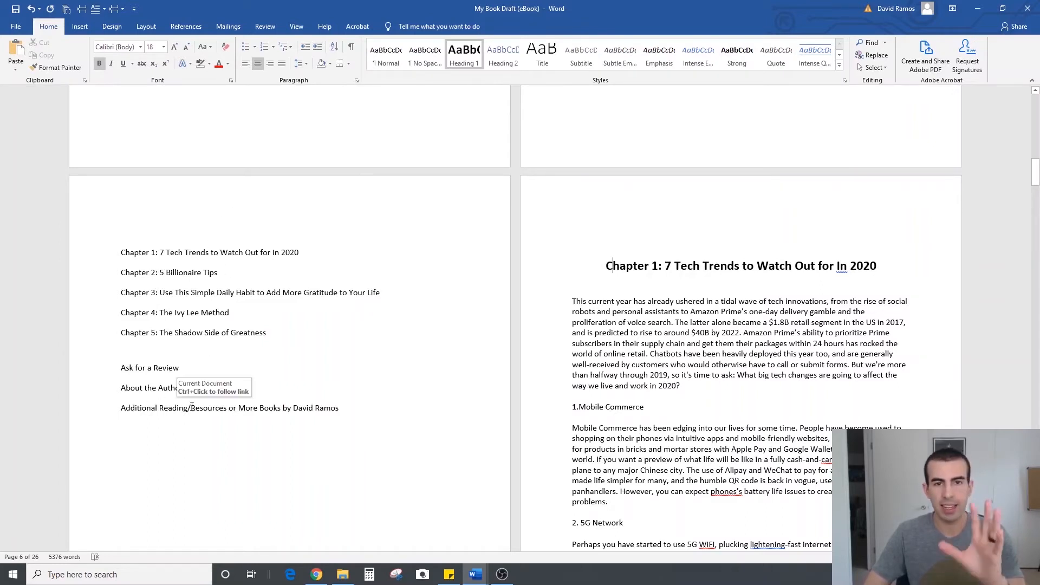
Remove the space before the paragraphs for all the table of contents entries
{"action": "left_click", "coordinate": [328, 407]}
{"action": "left_click_drag", "start_coordinate": [328, 408], "coordinate": [269, 142]}
{"action": "left_click", "coordinate": [300, 64]}
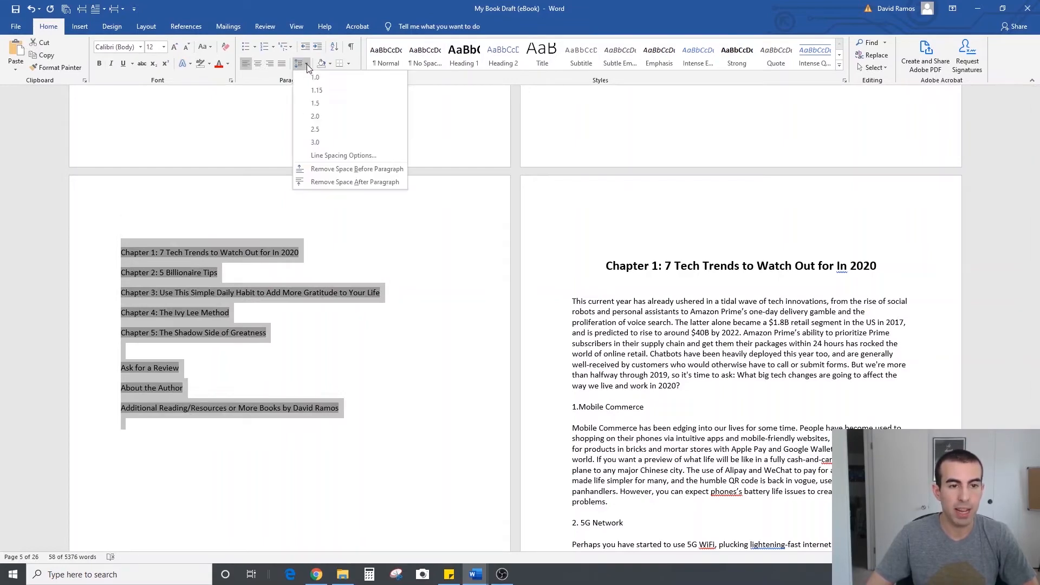
{"action": "left_click", "coordinate": [339, 173]}
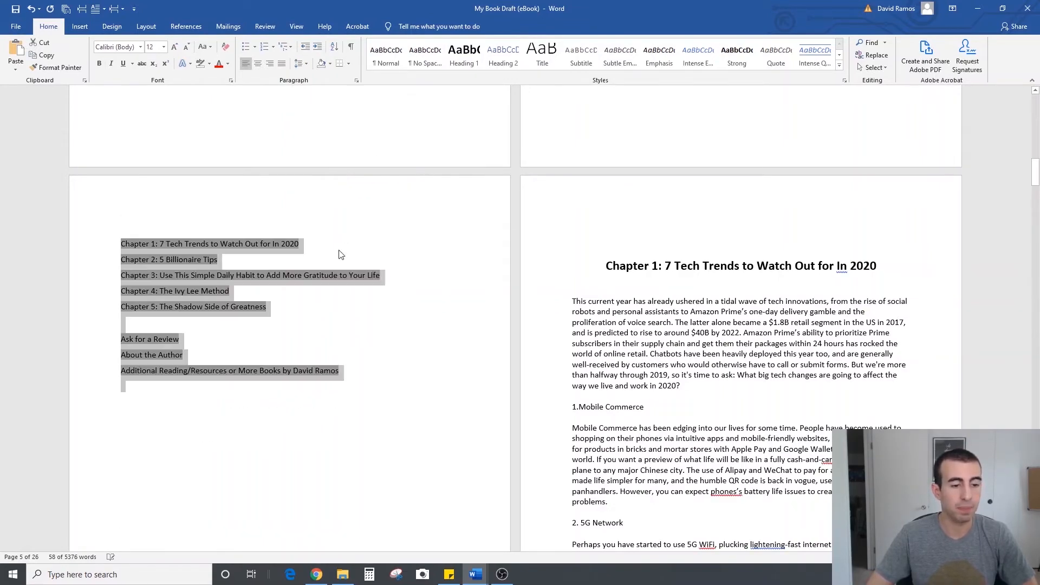
Show the formatting marks and add the title "Table of Contents" above the entries, with a blank line on either side
{"action": "left_click", "coordinate": [350, 47]}
{"action": "left_click", "coordinate": [202, 228]}
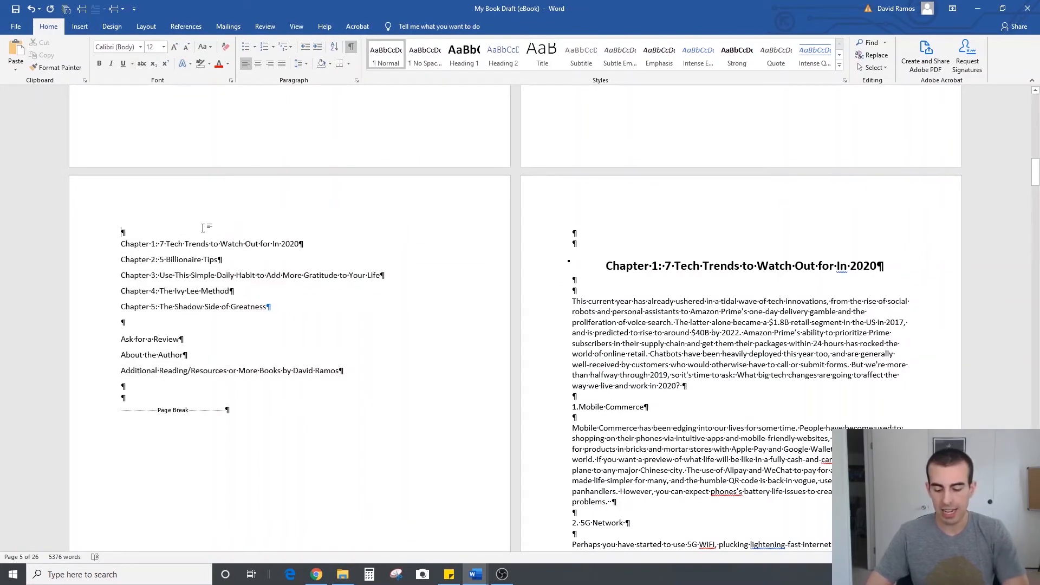
{"action": "key", "text": "Return"}
{"action": "key", "text": "Return"}
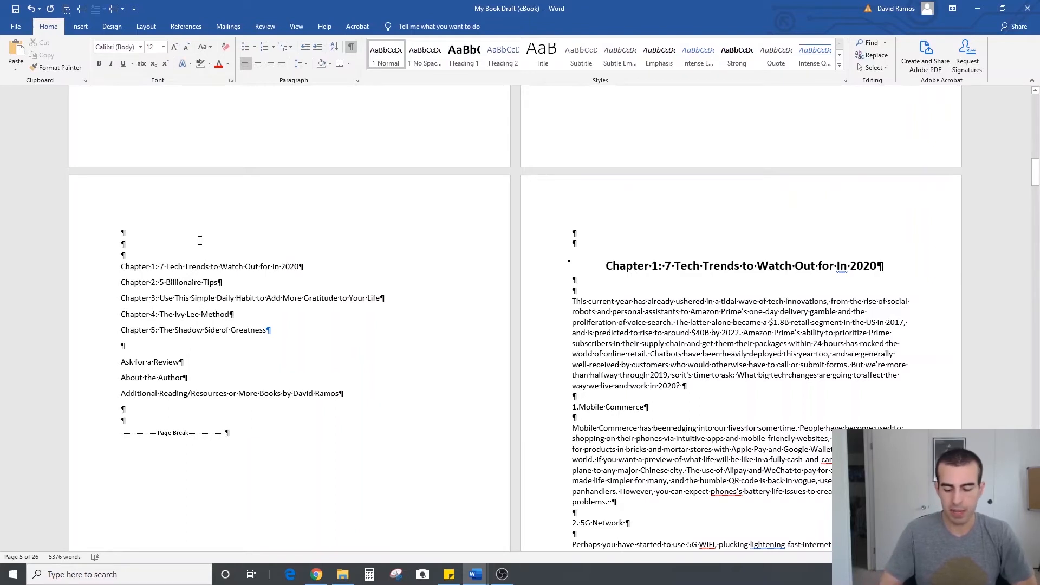
{"action": "type", "text": "Table of Content"}
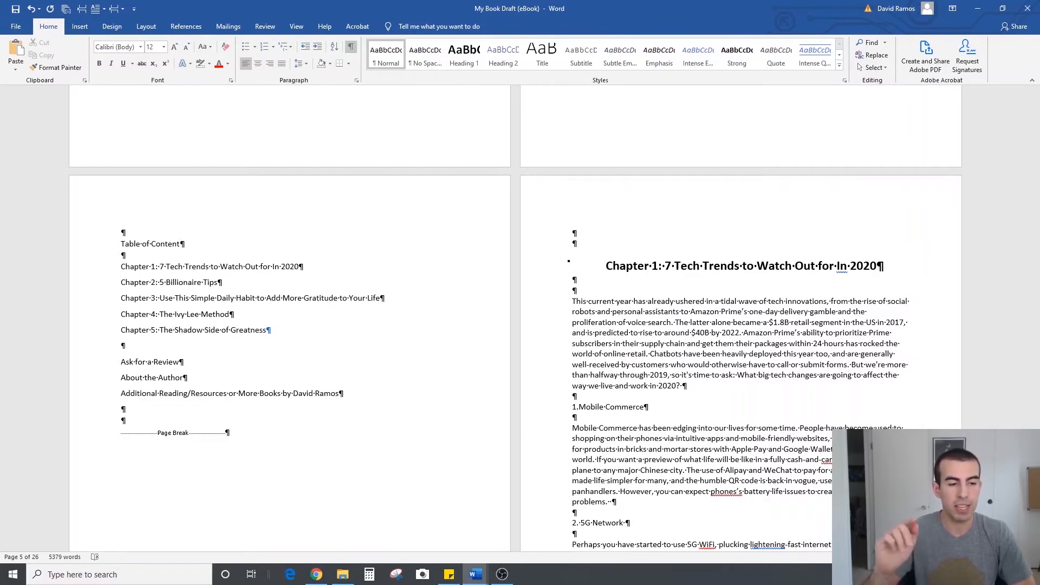
{"action": "type", "text": "s"}
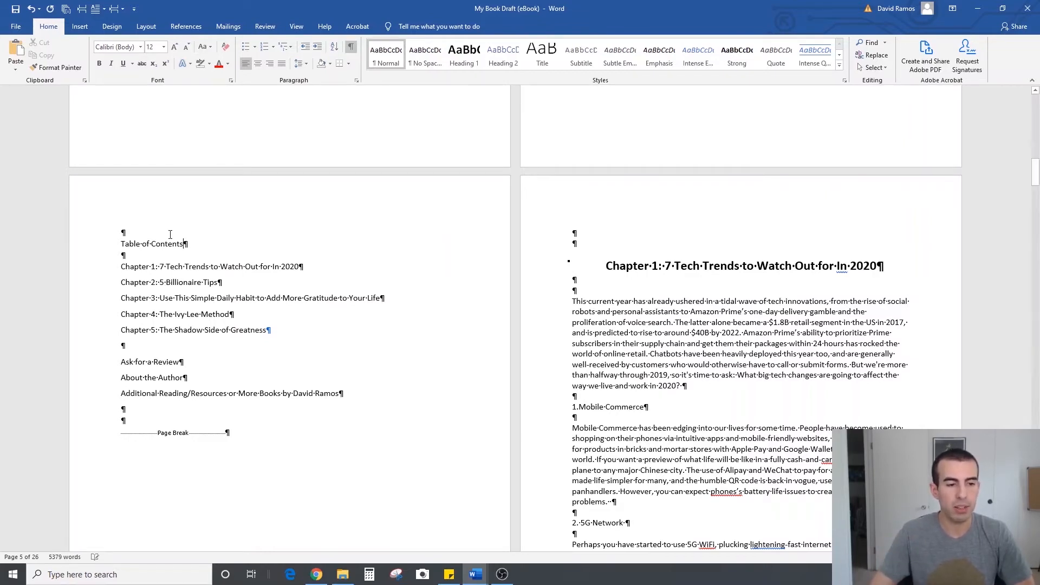
Apply the TOC Heading style to the "Table of Contents" title
{"action": "left_click_drag", "start_coordinate": [178, 248], "coordinate": [117, 251]}
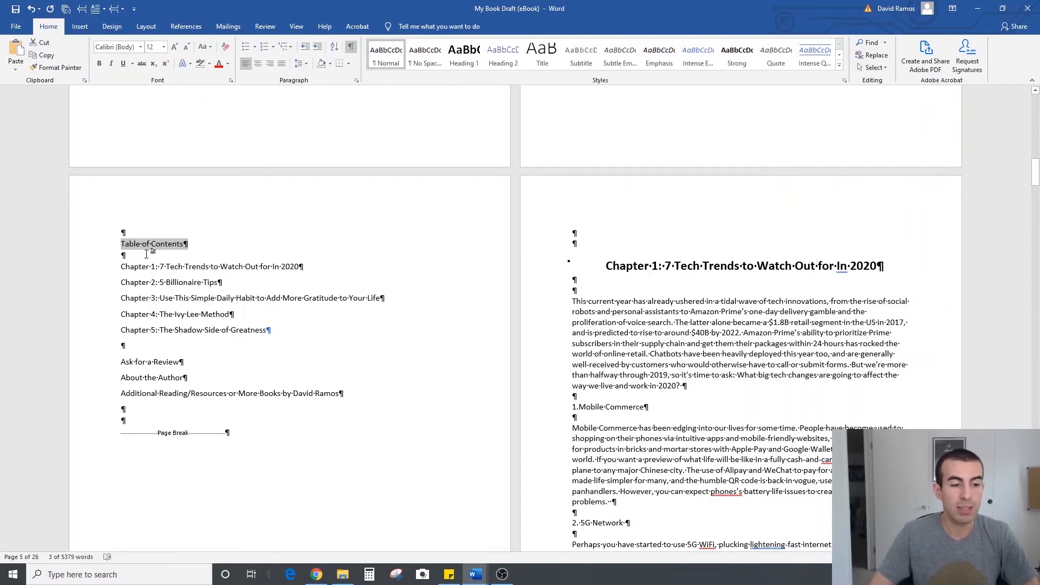
{"action": "left_click", "coordinate": [838, 67]}
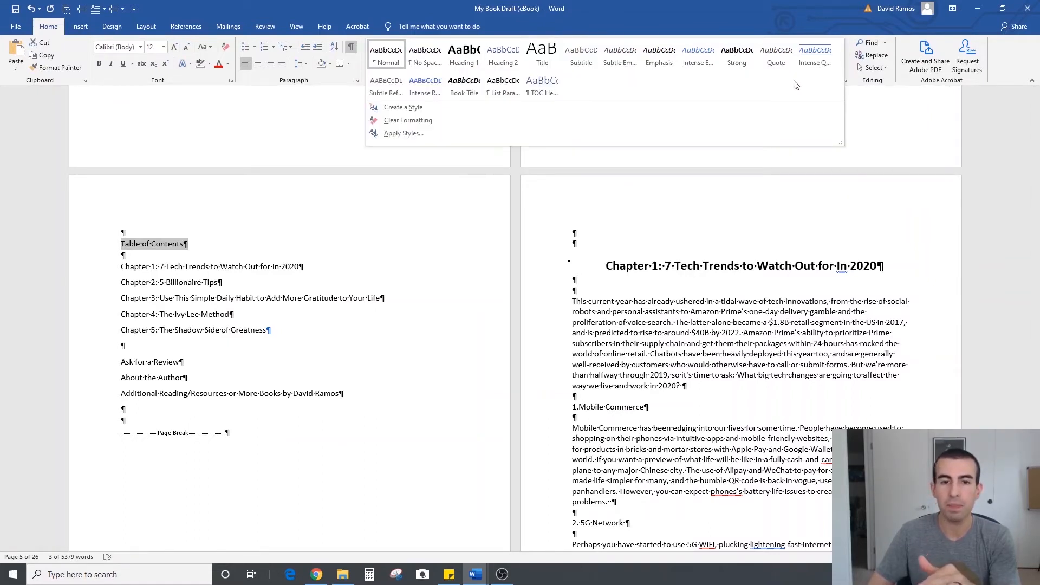
{"action": "left_click", "coordinate": [548, 89]}
{"action": "left_click", "coordinate": [210, 255]}
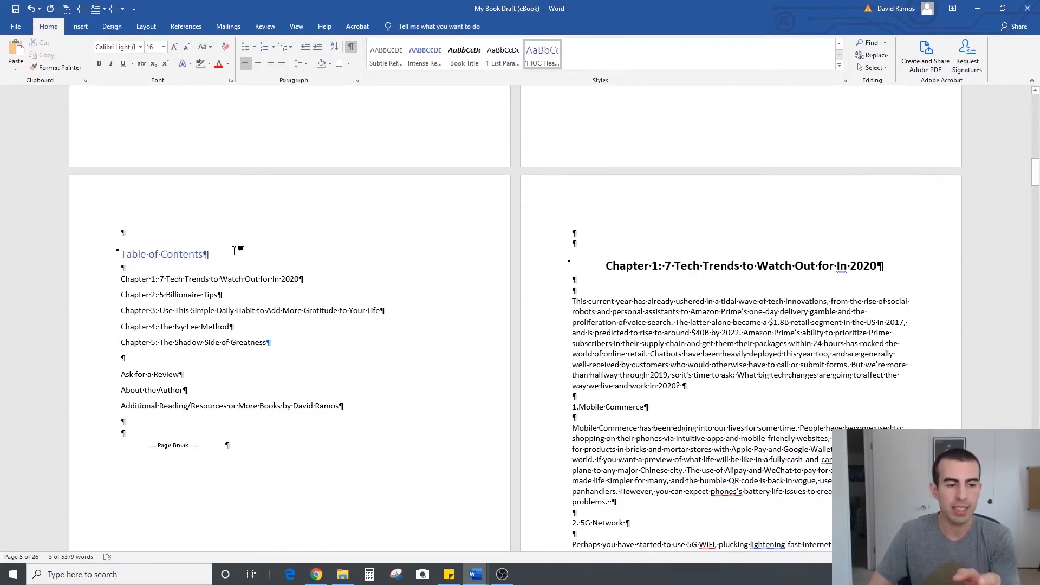
Modify the TOC Heading style to use centered alignment and hide the formatting marks
{"action": "triple_click", "coordinate": [200, 255]}
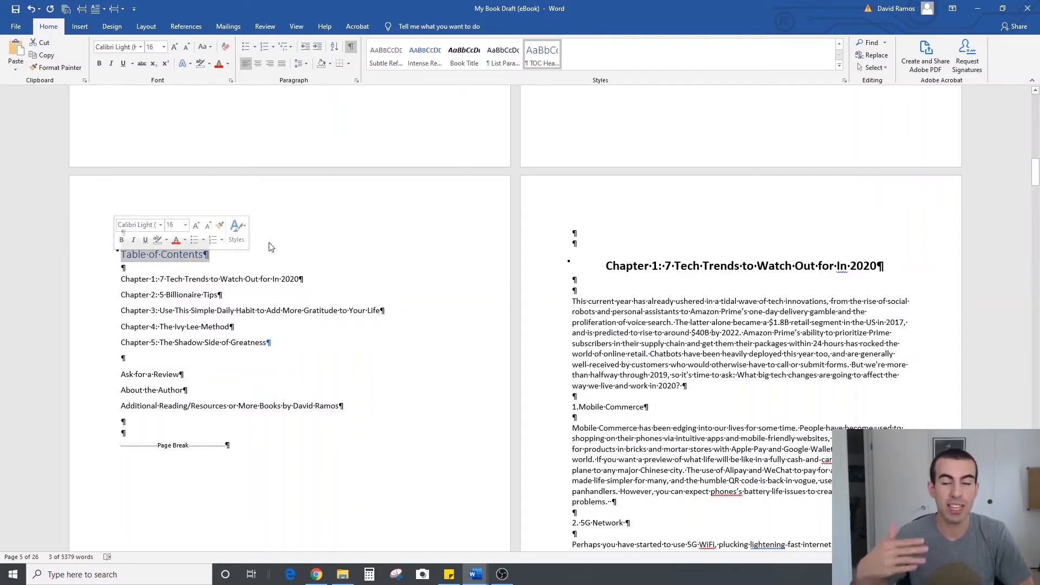
{"action": "right_click", "coordinate": [542, 55]}
{"action": "left_click", "coordinate": [577, 73]}
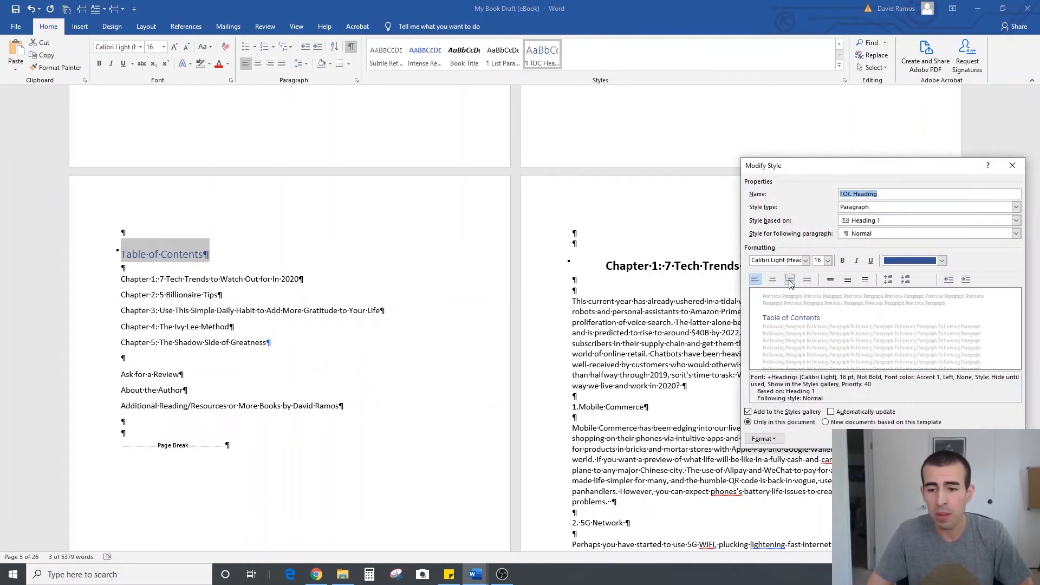
{"action": "left_click", "coordinate": [771, 278]}
{"action": "left_click", "coordinate": [958, 438]}
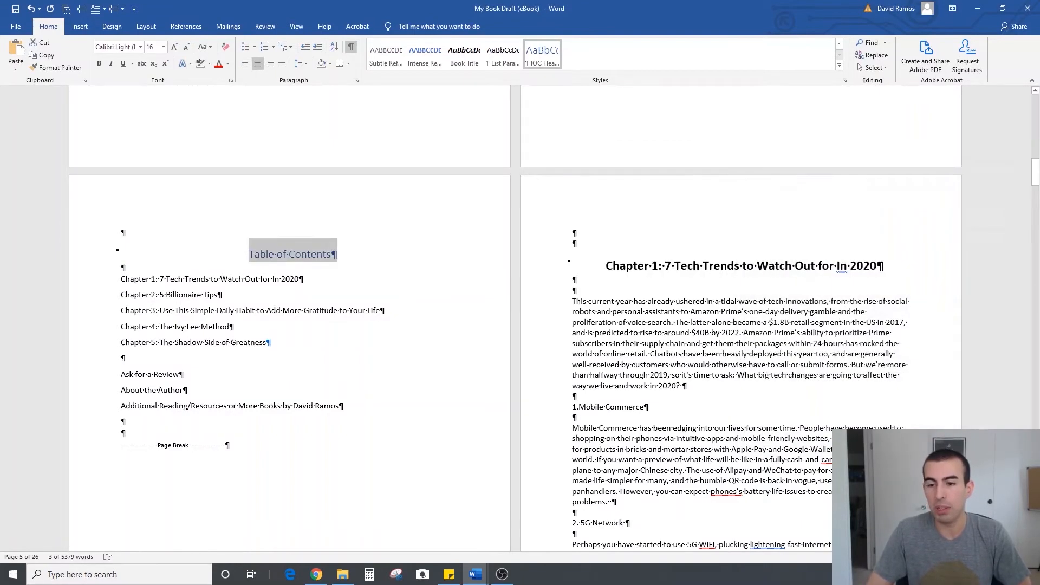
{"action": "left_click", "coordinate": [318, 277]}
{"action": "left_click", "coordinate": [351, 49]}
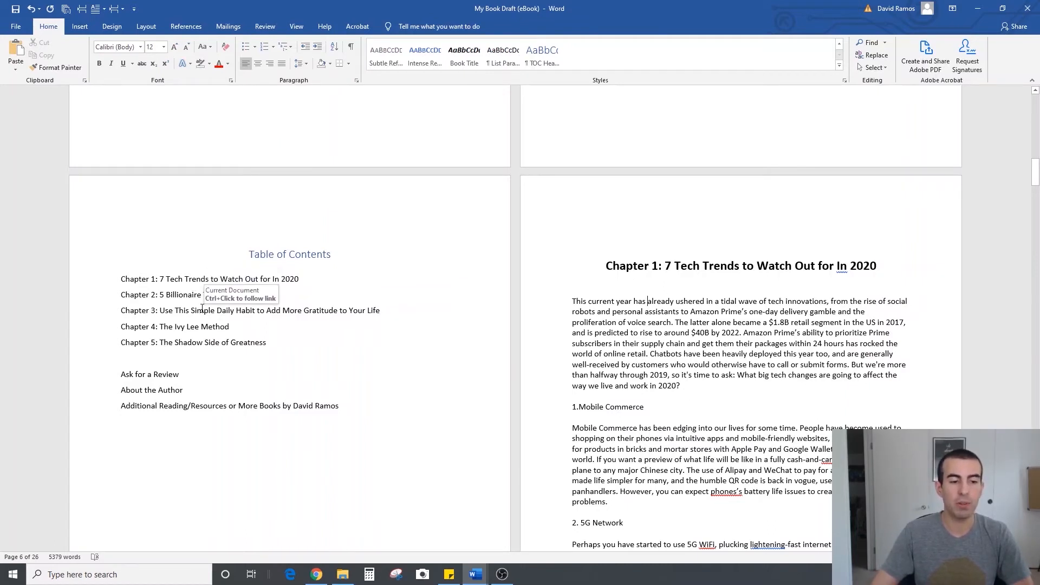
Review the linked entries and layout of the table of contents page beside the Chapter 1 page
{"action": "triple_click", "coordinate": [188, 279]}
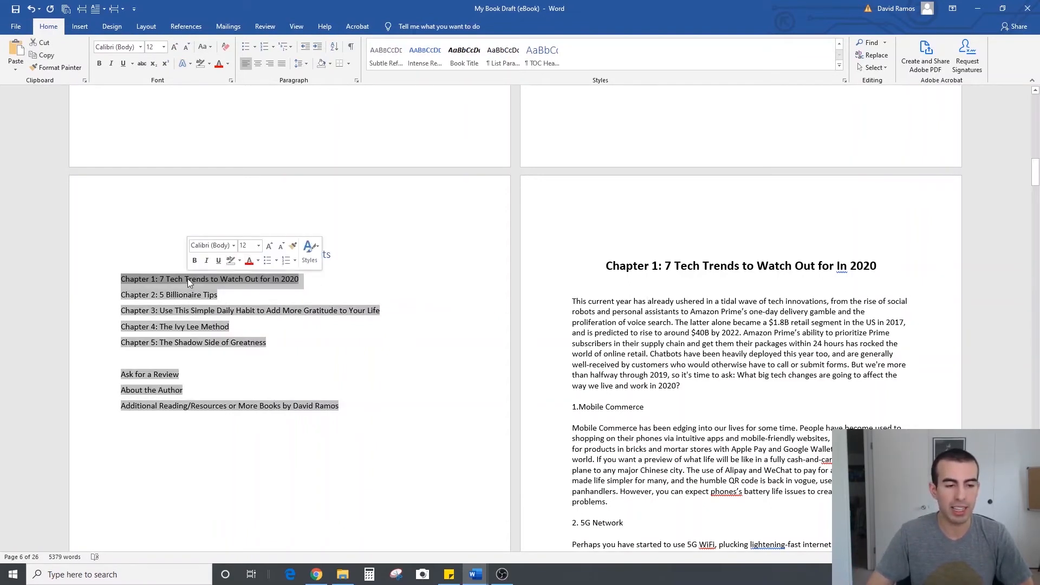
{"action": "left_click", "coordinate": [187, 310], "text": "ctrl"}
{"action": "scroll", "coordinate": [467, 284], "scroll_direction": "up", "scroll_amount": 20}
{"action": "scroll", "coordinate": [459, 272], "scroll_direction": "down", "scroll_amount": 3}
{"action": "left_click", "coordinate": [449, 201]}
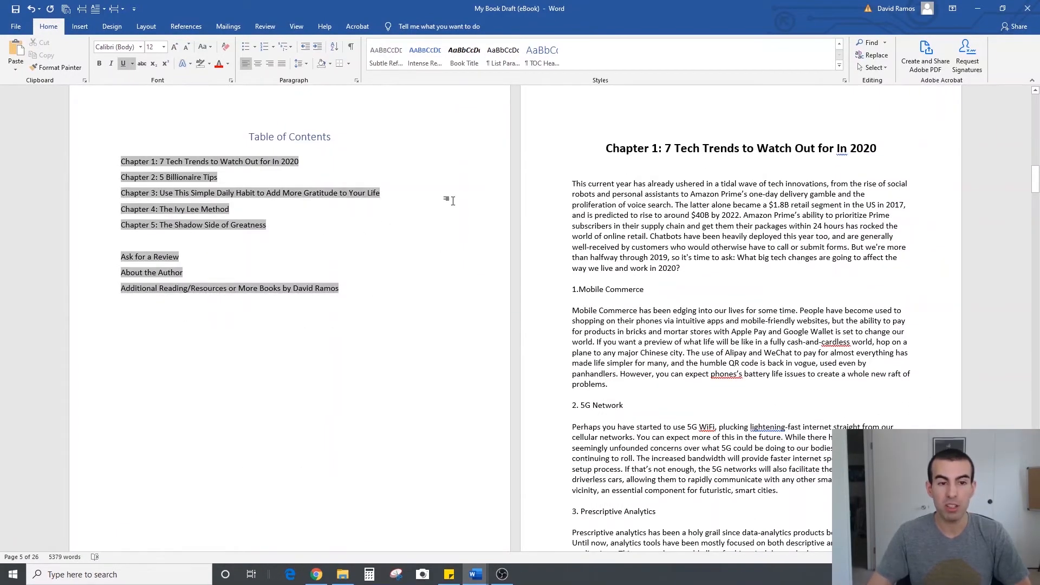
{"action": "left_click", "coordinate": [608, 216]}
{"action": "scroll", "coordinate": [608, 216], "scroll_direction": "up", "scroll_amount": 2}
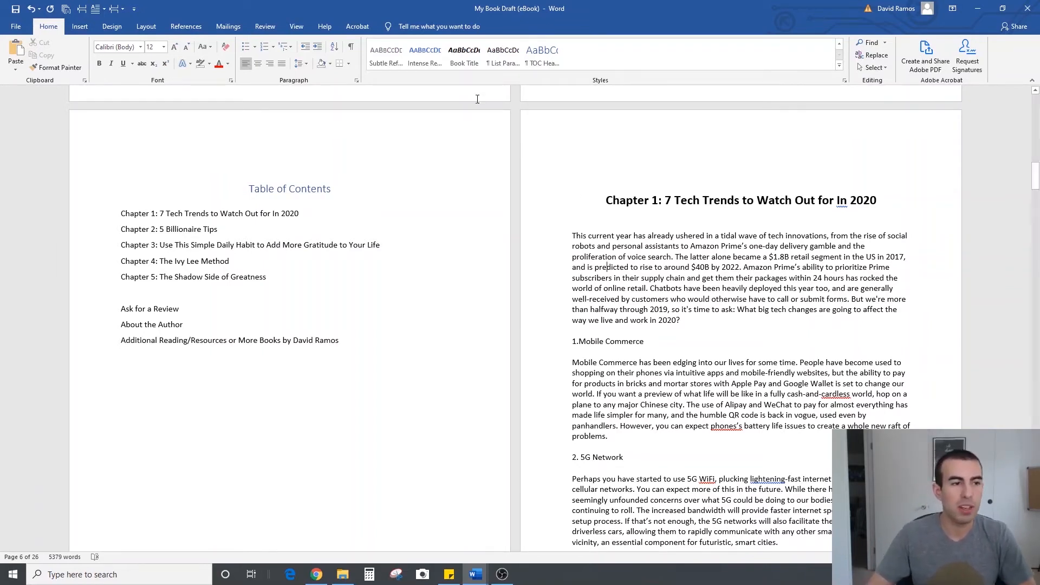
Start saving a copy of the eBook draft in the Example Documents folder and check the file type options
{"action": "left_click", "coordinate": [16, 26]}
{"action": "left_click", "coordinate": [34, 136]}
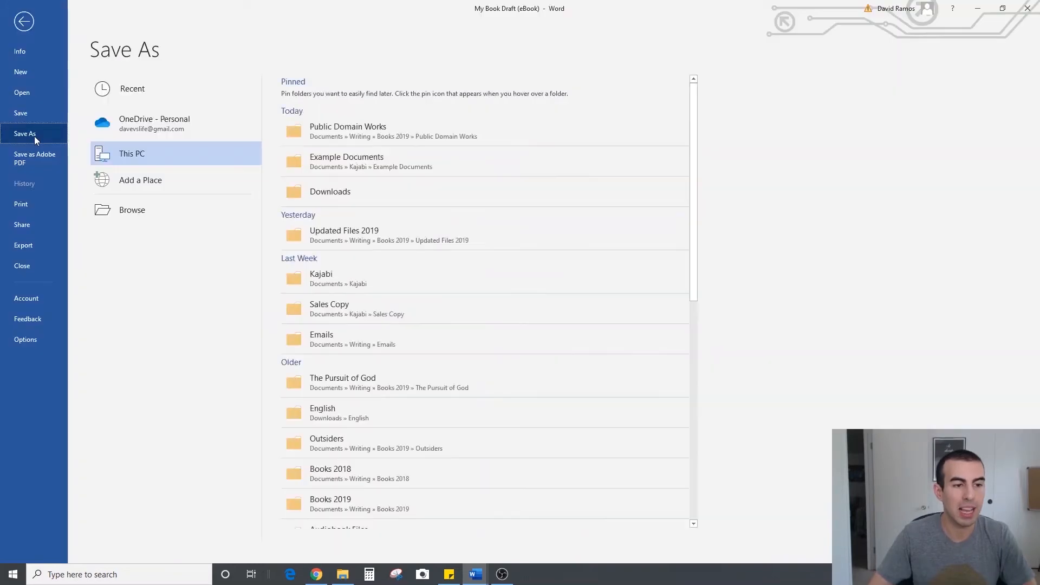
{"action": "left_click", "coordinate": [340, 159]}
{"action": "left_click", "coordinate": [150, 232]}
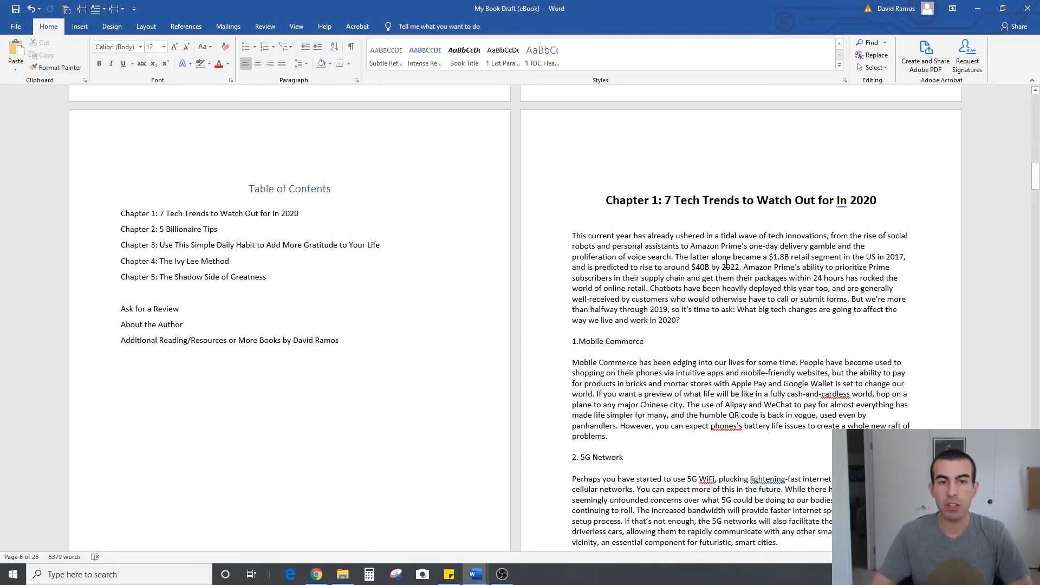
Show the document's headings for navigation, jump to "Chapter 2: 5 Billionaire Tips" and look through its pages
{"action": "key", "text": "ctrl+f"}
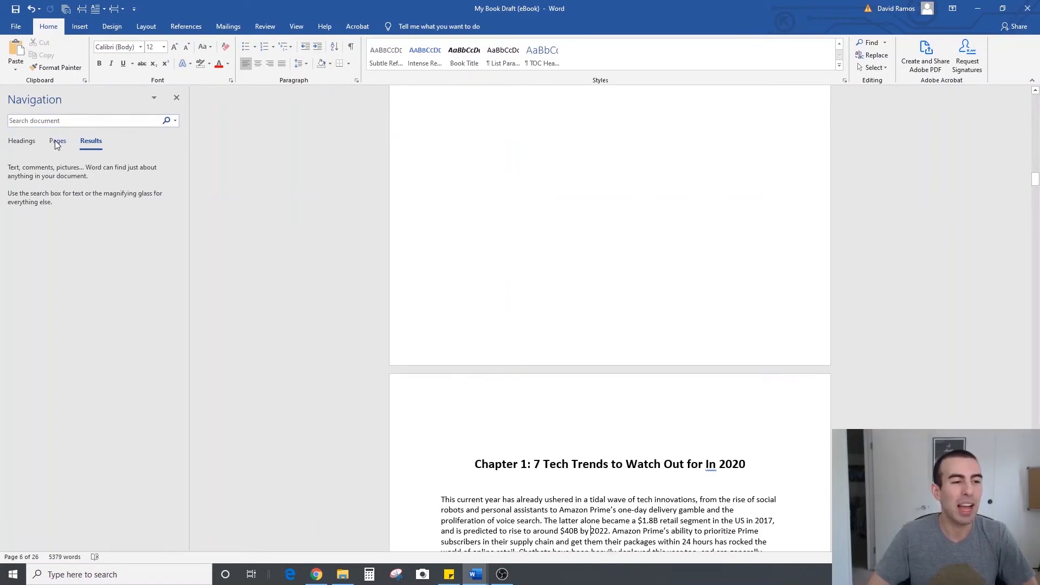
{"action": "left_click", "coordinate": [28, 146]}
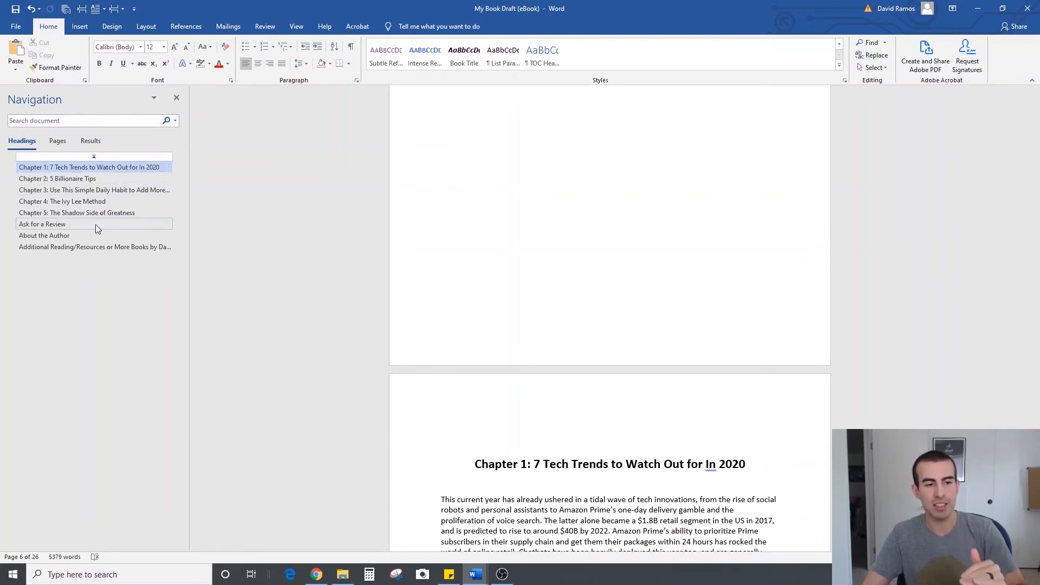
{"action": "left_click", "coordinate": [89, 178]}
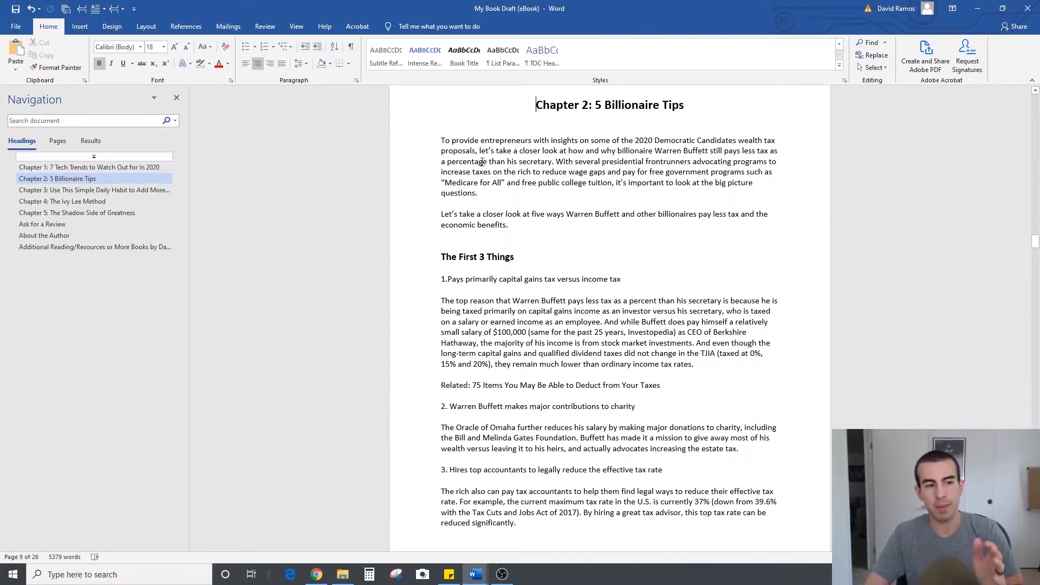
{"action": "scroll", "coordinate": [644, 244], "scroll_direction": "down", "scroll_amount": 20}
{"action": "scroll", "coordinate": [644, 243], "scroll_direction": "down", "scroll_amount": 15}
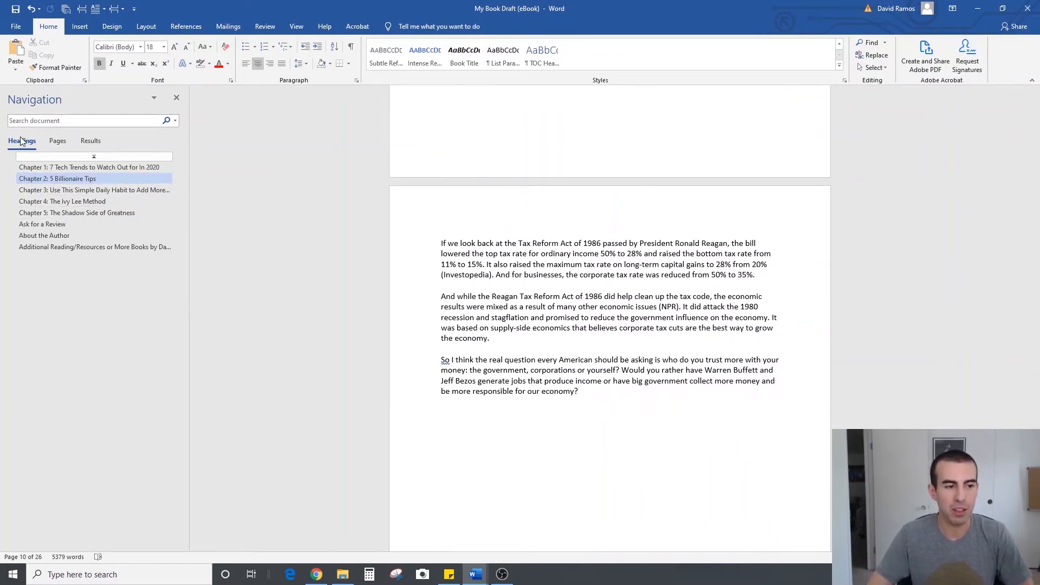
Test the other chapter and back matter heading links, return to the document's beginning and close the heading list
{"action": "left_click", "coordinate": [67, 214]}
{"action": "left_click", "coordinate": [70, 202]}
{"action": "left_click", "coordinate": [75, 190]}
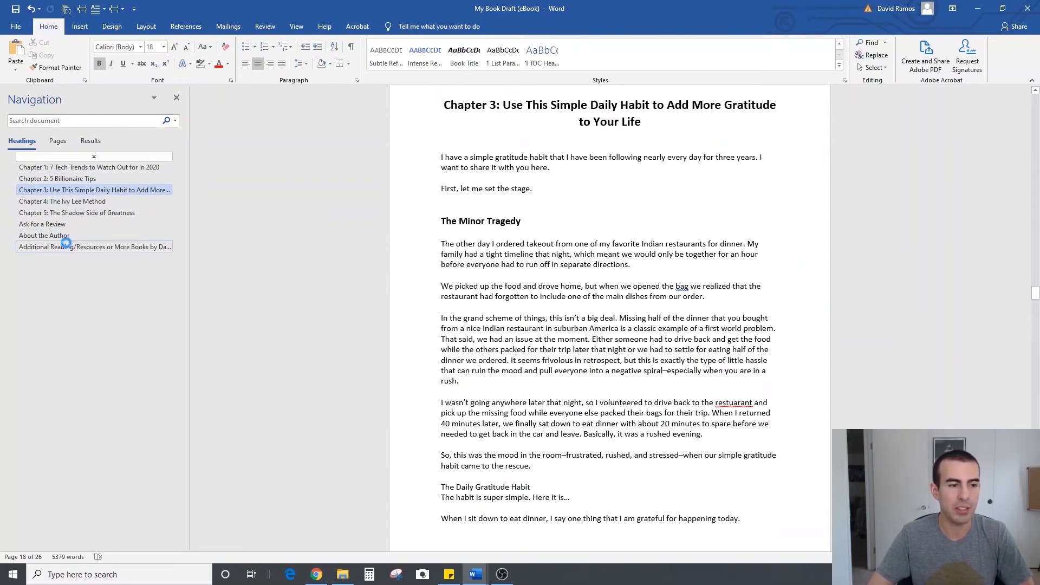
{"action": "left_click", "coordinate": [70, 247]}
{"action": "left_click", "coordinate": [68, 234]}
{"action": "left_click", "coordinate": [69, 224]}
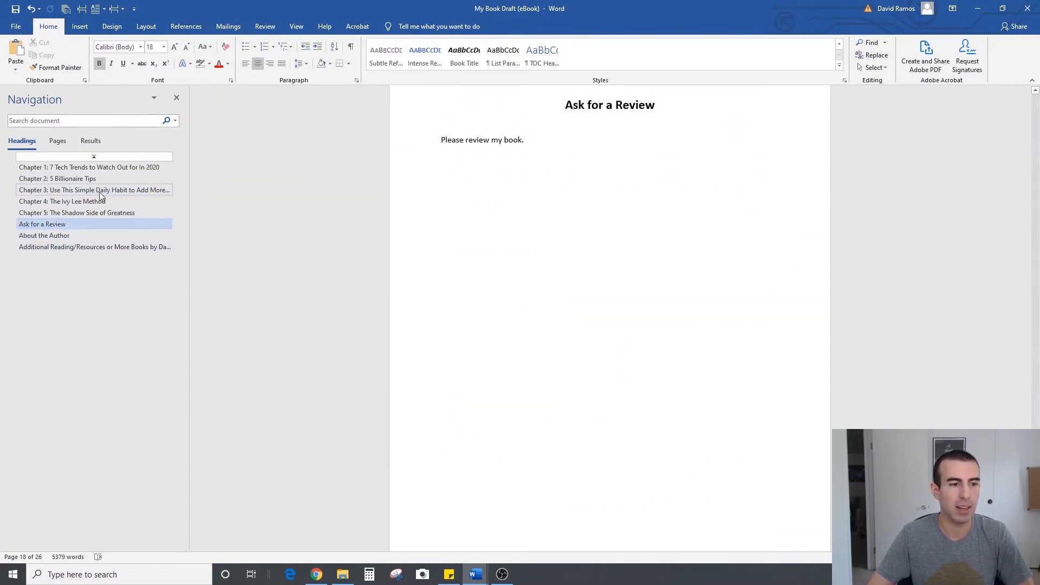
{"action": "left_click", "coordinate": [94, 156]}
{"action": "left_click", "coordinate": [176, 97]}
{"action": "scroll", "coordinate": [601, 242], "scroll_direction": "down", "scroll_amount": 10}
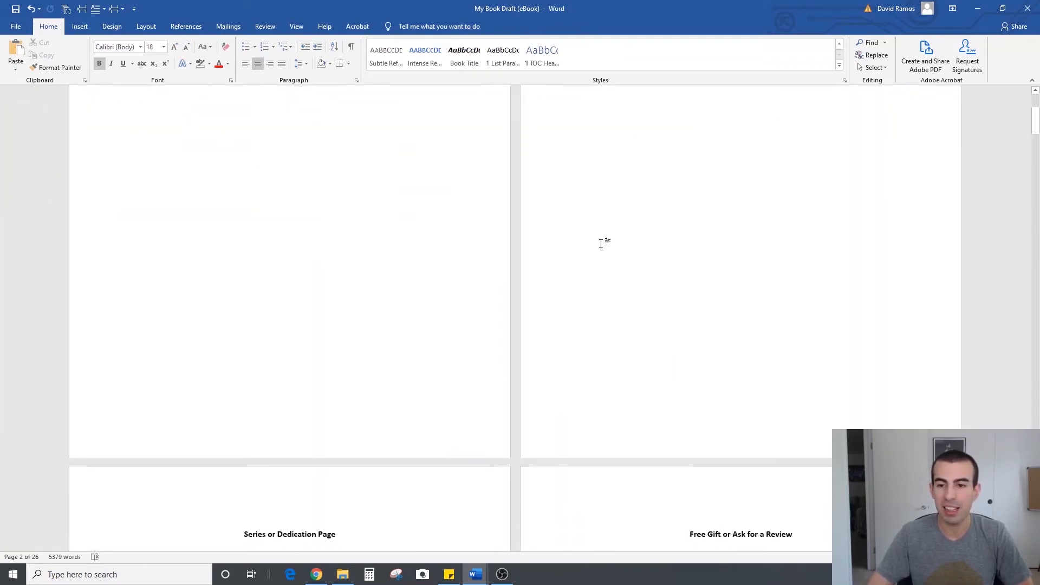
{"action": "scroll", "coordinate": [522, 257], "scroll_direction": "down", "scroll_amount": 15}
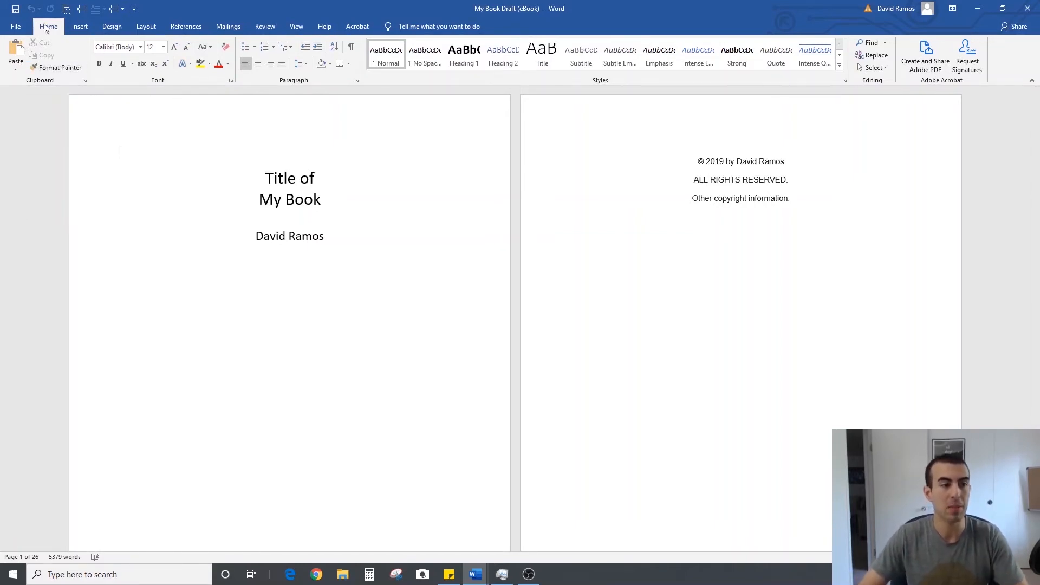
Save a copy of the document as "My Book Draft (paperback)" in the Example Documents folder
{"action": "left_click", "coordinate": [24, 28]}
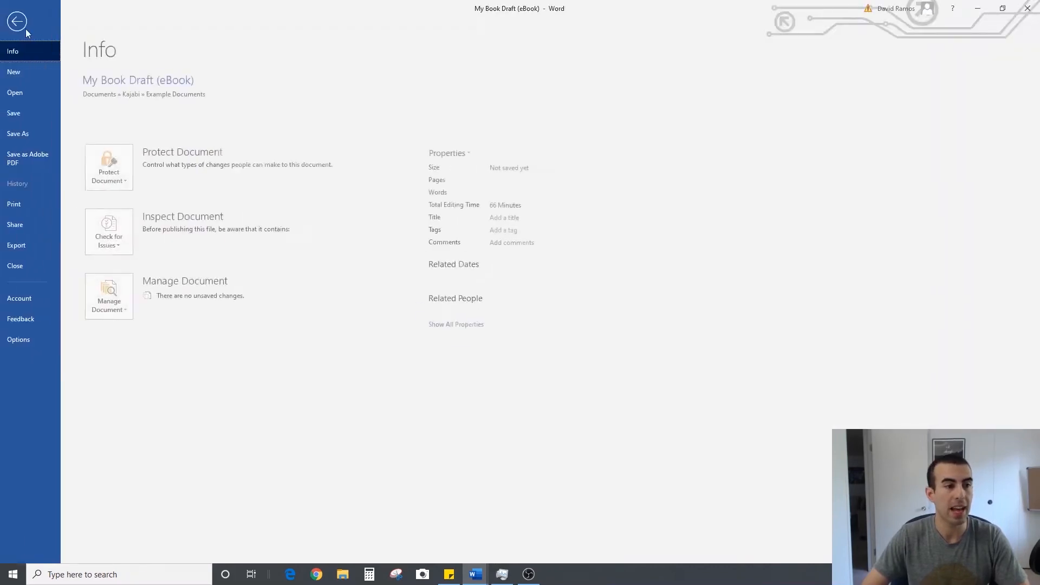
{"action": "left_click", "coordinate": [42, 131]}
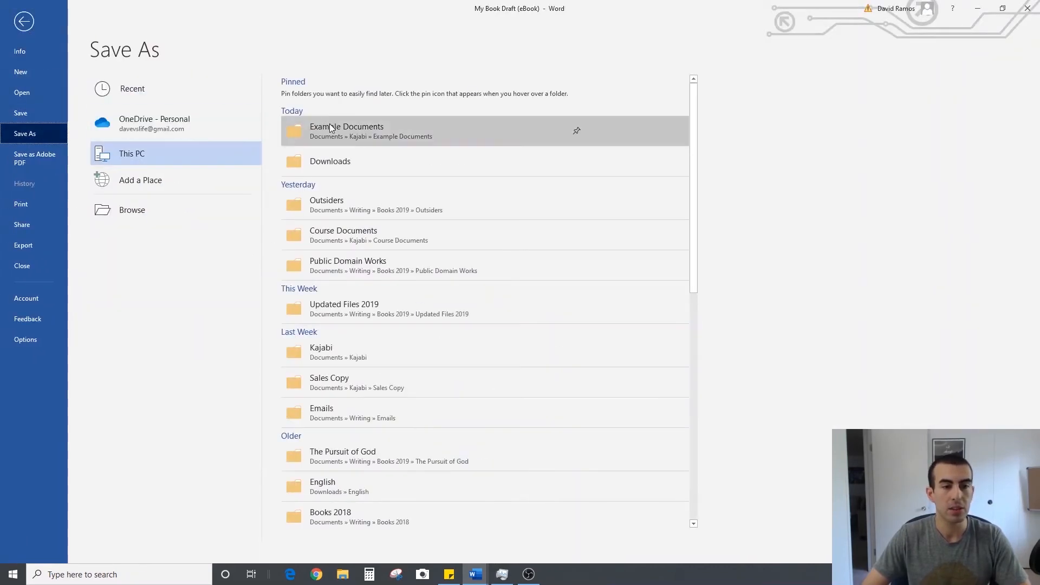
{"action": "left_click", "coordinate": [333, 128]}
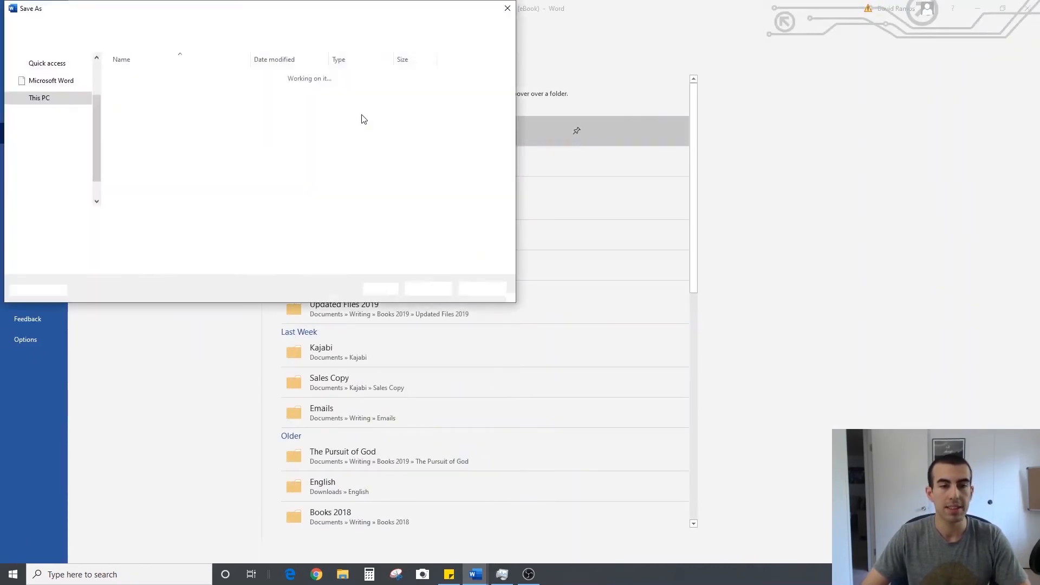
{"action": "left_click", "coordinate": [163, 217]}
{"action": "left_click", "coordinate": [123, 217]}
{"action": "left_click_drag", "start_coordinate": [123, 217], "coordinate": [174, 220]}
{"action": "type", "text": "paperback"}
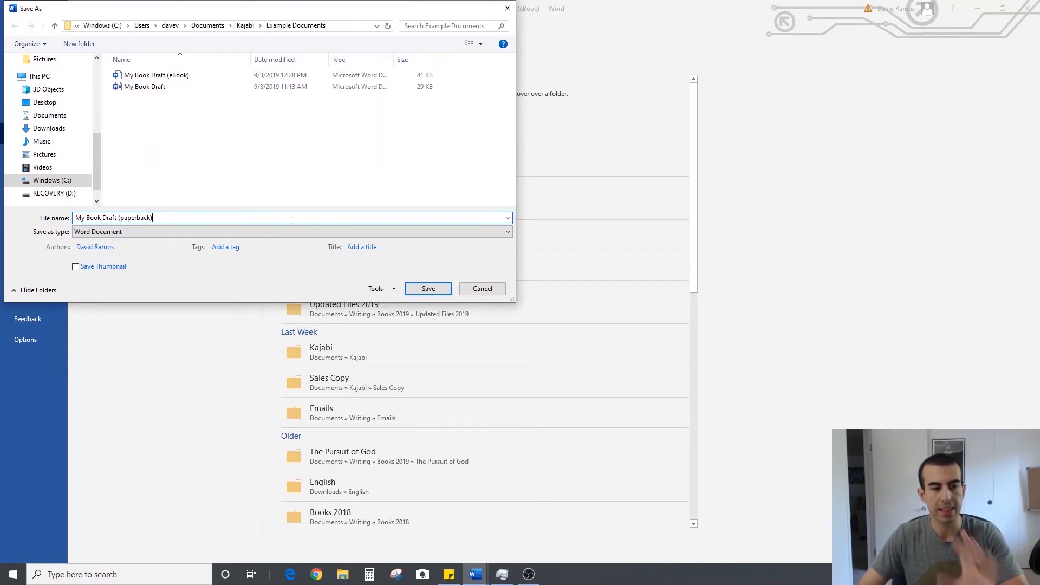
{"action": "left_click", "coordinate": [439, 291]}
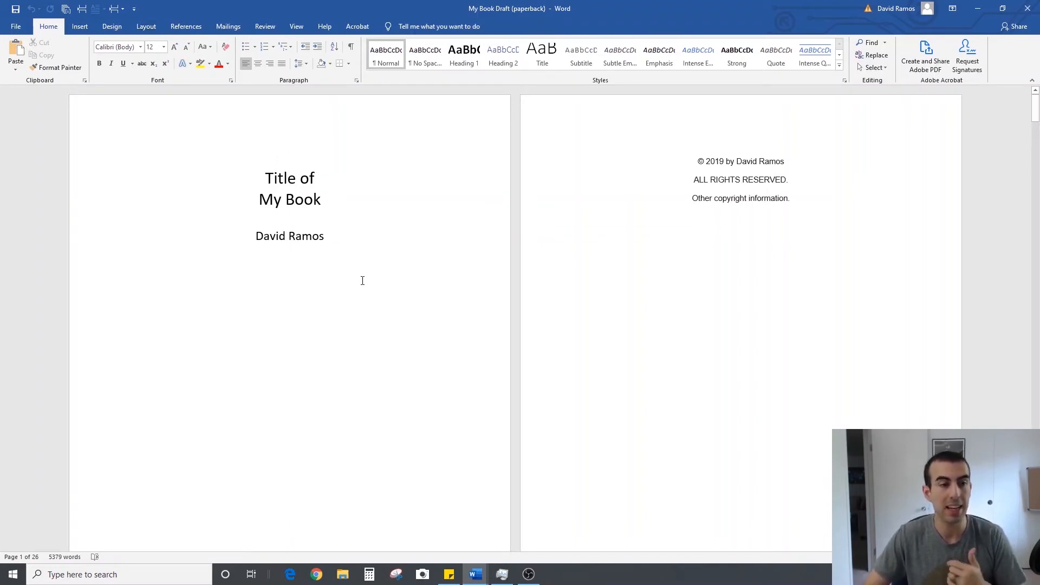
Set a custom paper size of 5 inches wide by 8 inches high for the whole document
{"action": "left_click", "coordinate": [146, 27]}
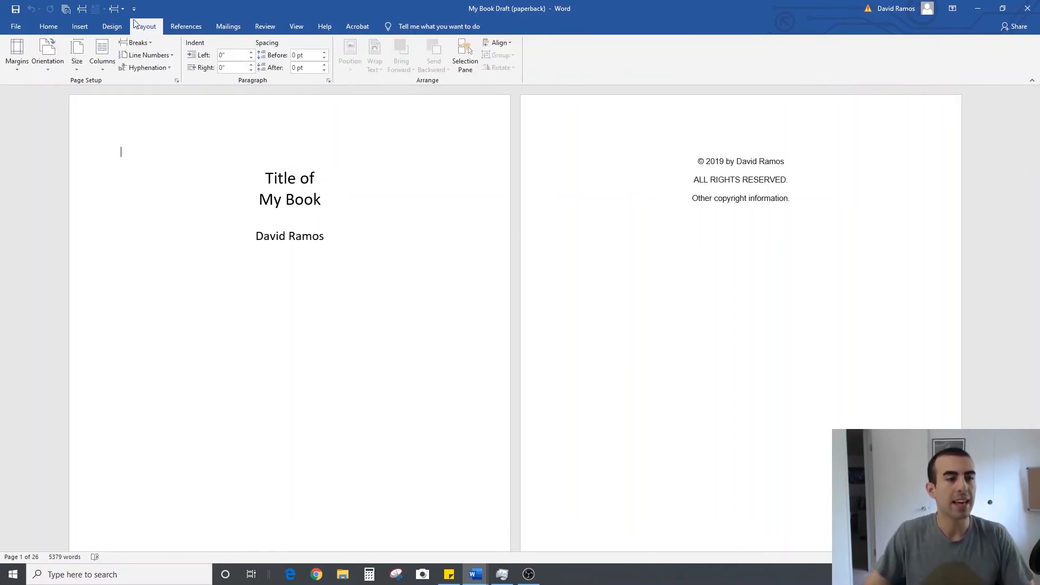
{"action": "left_click", "coordinate": [80, 67]}
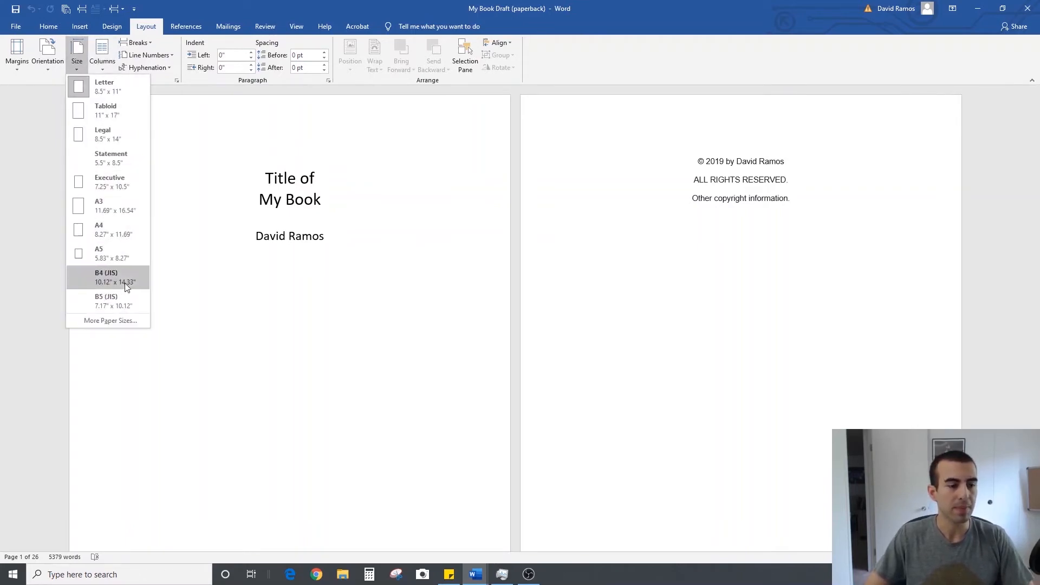
{"action": "left_click", "coordinate": [121, 321]}
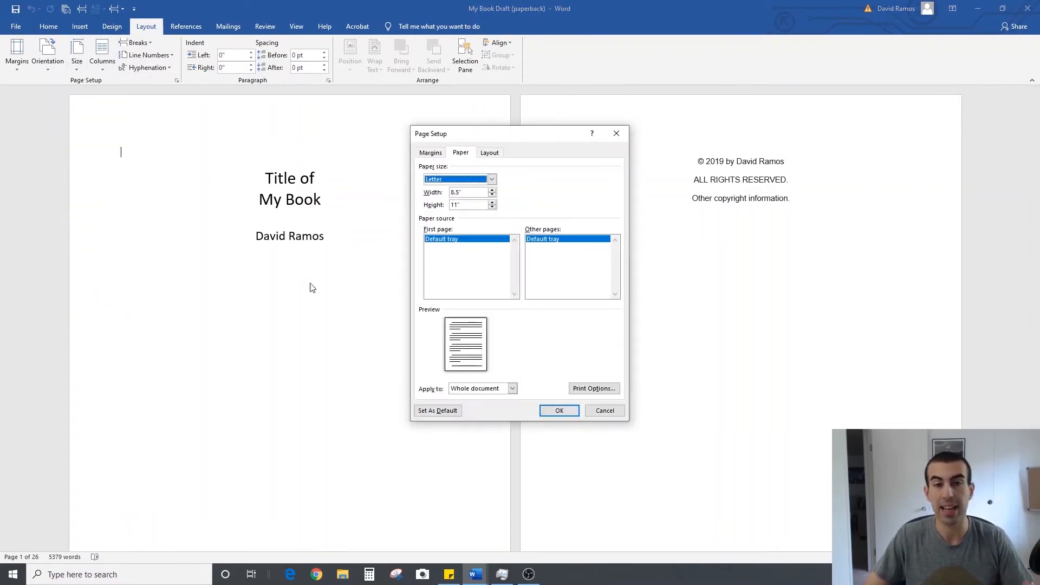
{"action": "double_click", "coordinate": [452, 193]}
{"action": "type", "text": "5"}
{"action": "key", "text": "Tab"}
{"action": "type", "text": "8"}
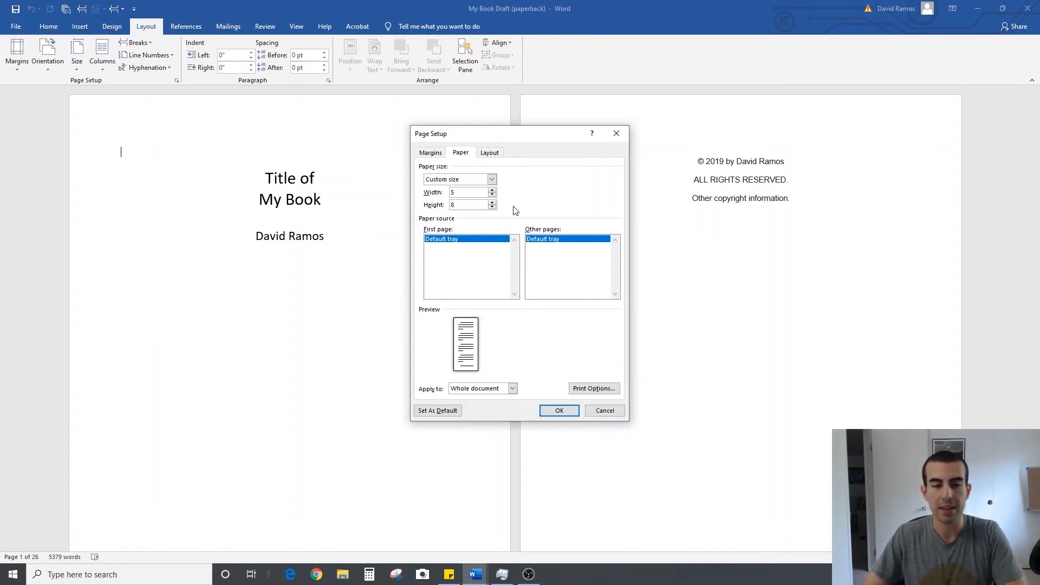
{"action": "left_click", "coordinate": [573, 411]}
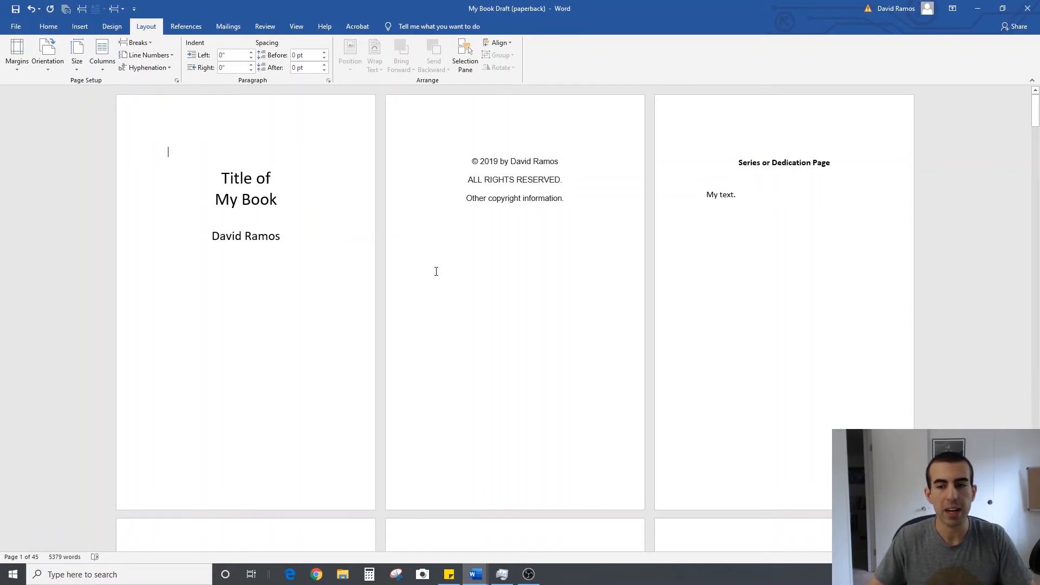
Set custom margins for the whole document: 0.76 inches at the top, bottom and left, and 0.6 inches at the right
{"action": "scroll", "coordinate": [436, 271], "scroll_direction": "down", "scroll_amount": 5}
{"action": "scroll", "coordinate": [436, 272], "scroll_direction": "down", "scroll_amount": 10}
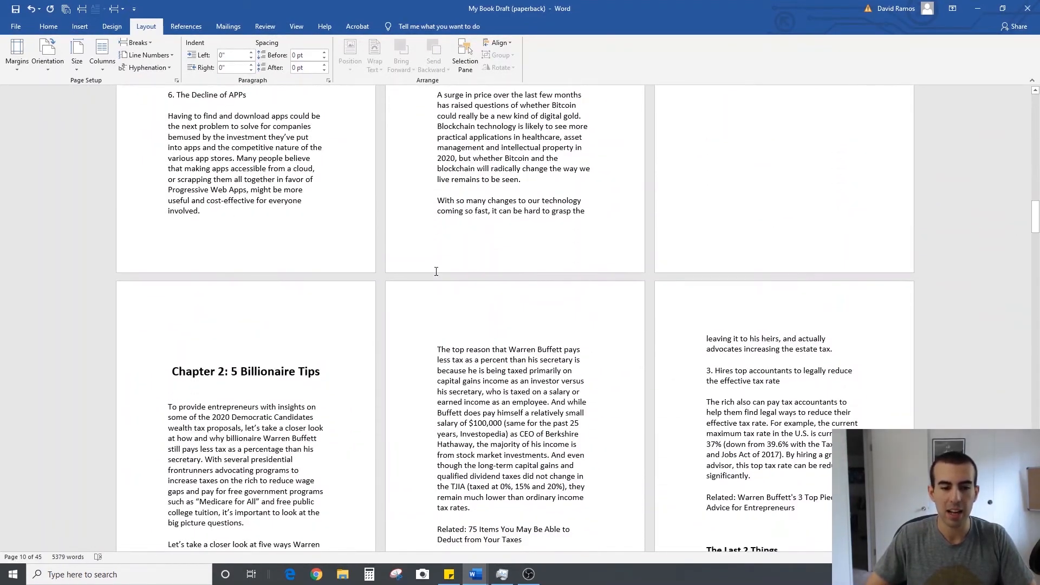
{"action": "scroll", "coordinate": [436, 271], "scroll_direction": "up", "scroll_amount": 15}
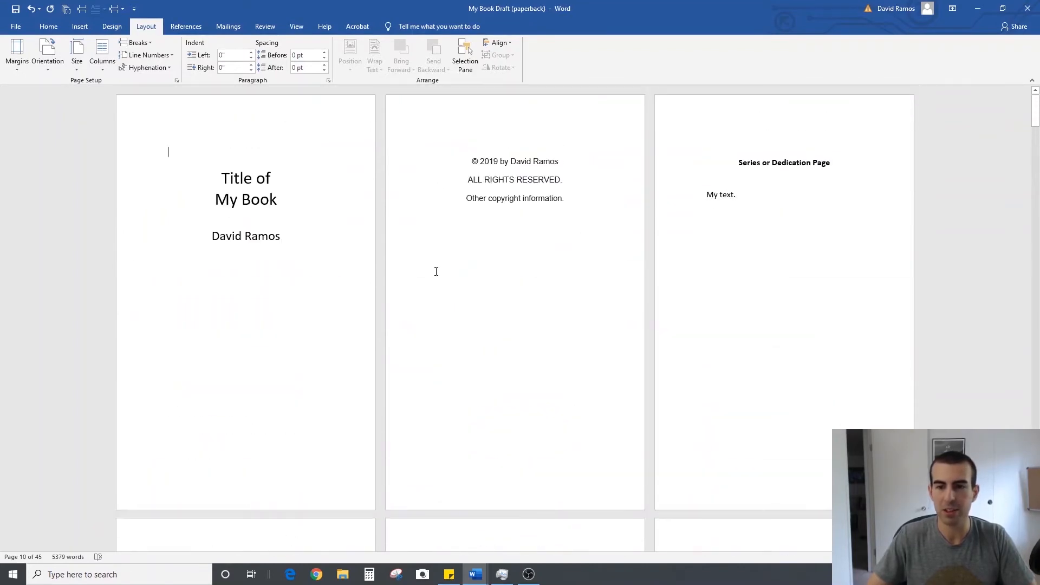
{"action": "left_click", "coordinate": [17, 71]}
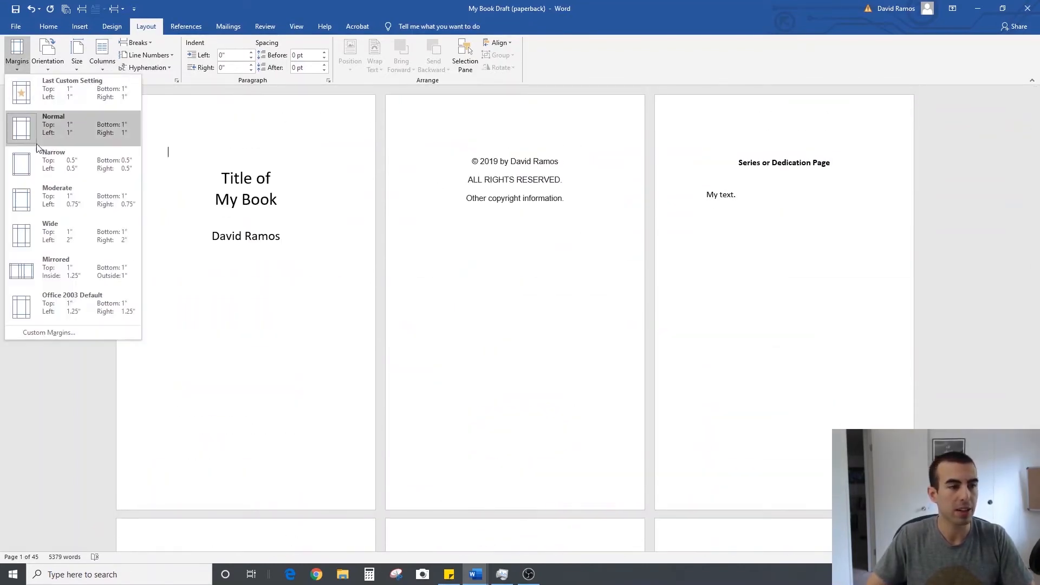
{"action": "left_click", "coordinate": [50, 332]}
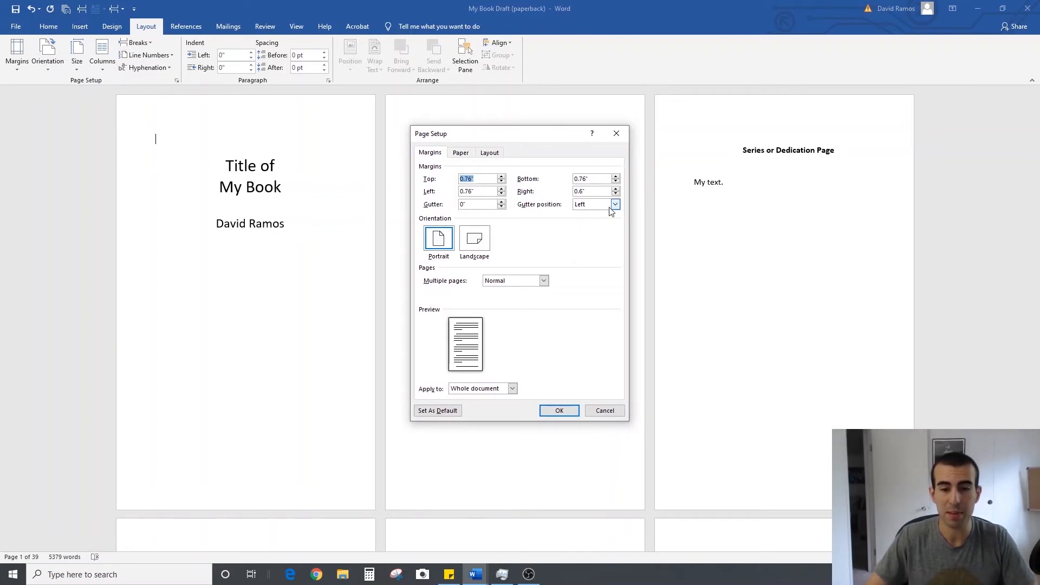
{"action": "left_click", "coordinate": [467, 154]}
{"action": "left_click", "coordinate": [488, 154]}
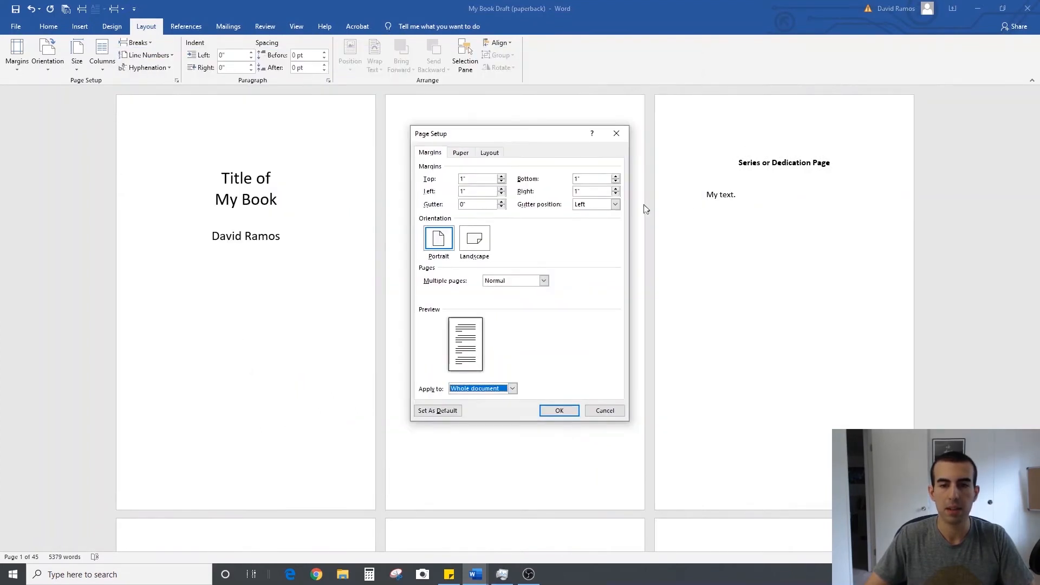
{"action": "left_click", "coordinate": [468, 179]}
{"action": "key", "text": "BackSpace"}
{"action": "key", "text": "BackSpace"}
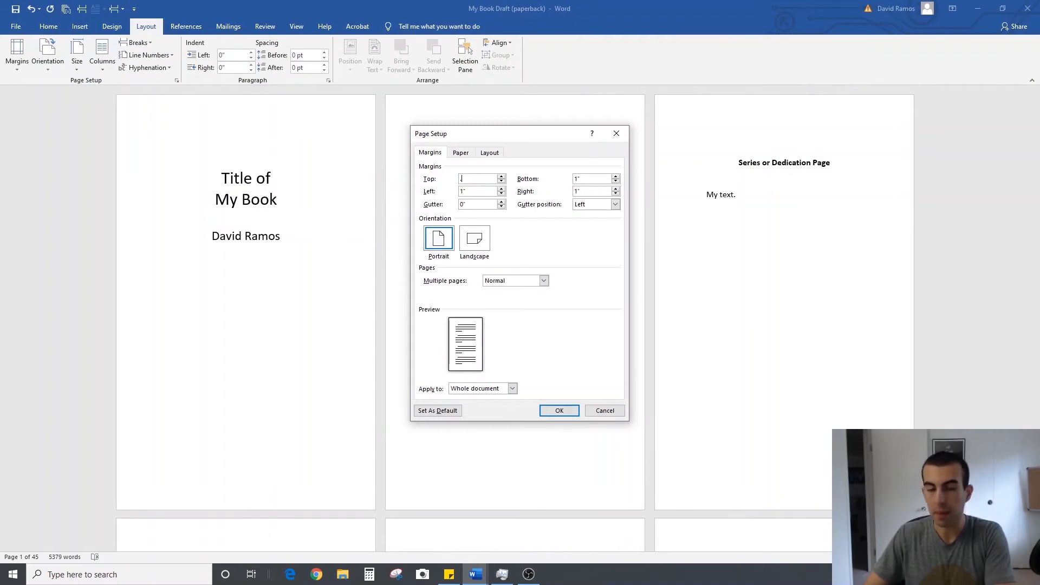
{"action": "left_click", "coordinate": [588, 178]}
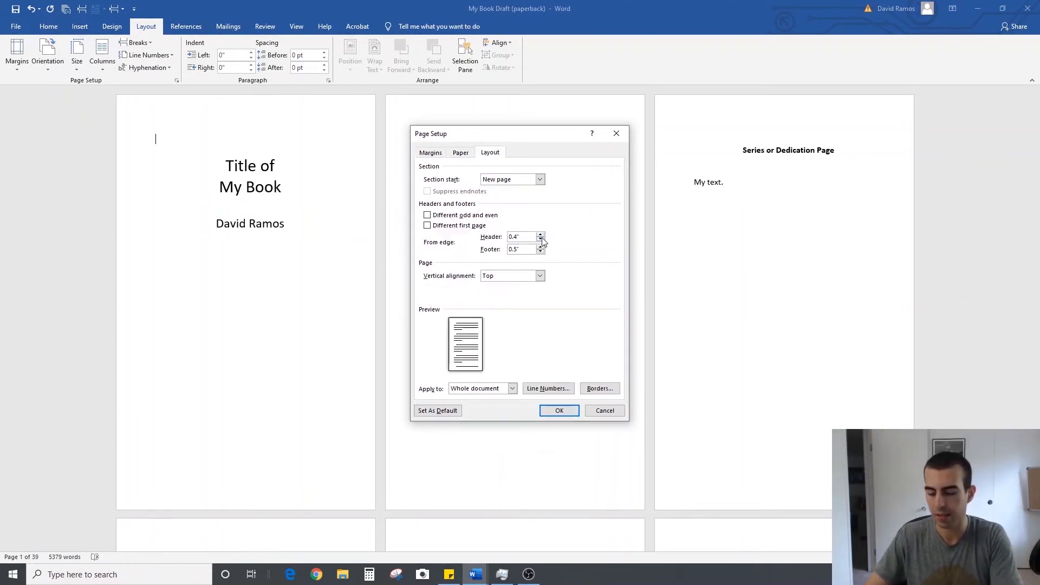
Set the header and footer distances to 0.35 inches and the section start to Continuous for the whole document
{"action": "type", "text": "35"}
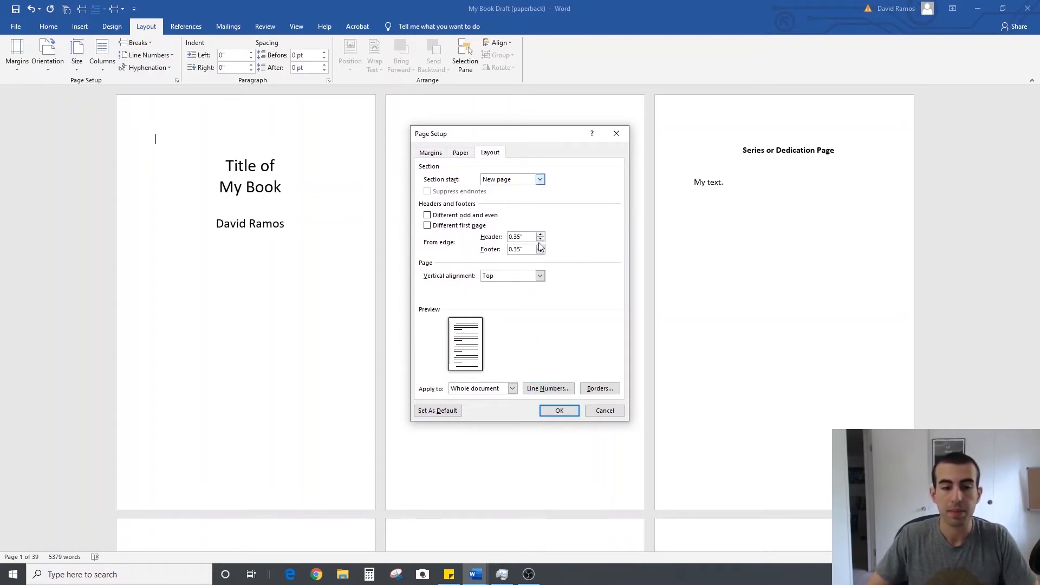
{"action": "left_click", "coordinate": [540, 180]}
{"action": "left_click", "coordinate": [533, 188]}
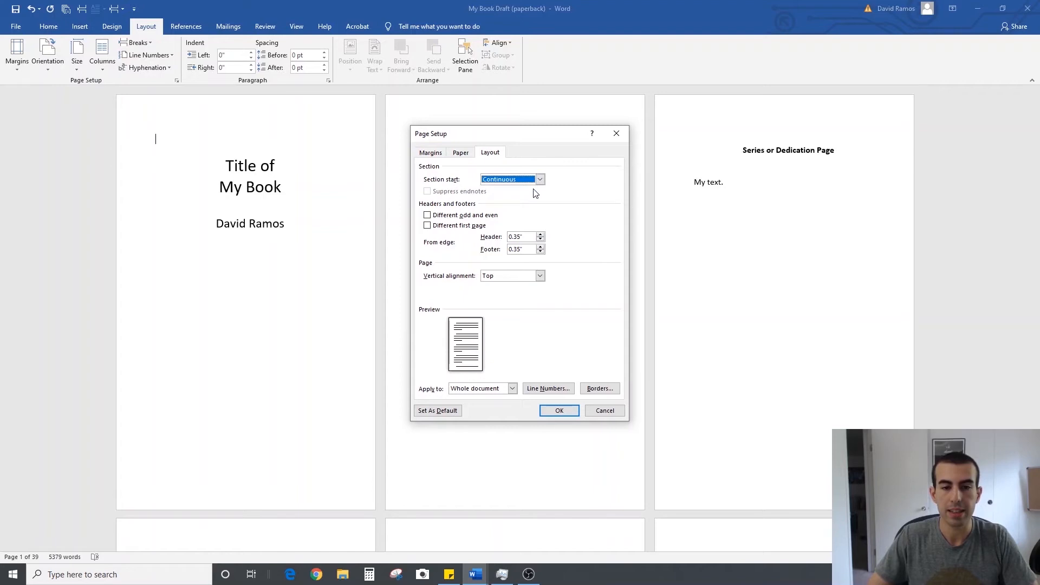
{"action": "left_click", "coordinate": [558, 409]}
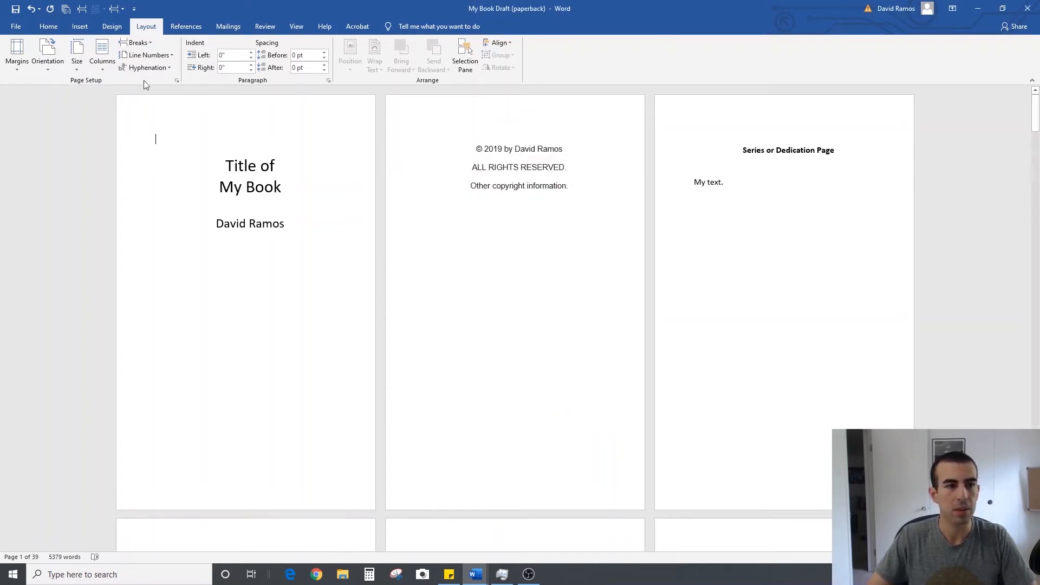
Review how the front matter, table of contents and Chapter 1 pages look with the paperback size and margins
{"action": "left_click", "coordinate": [21, 70]}
{"action": "left_click", "coordinate": [21, 70]}
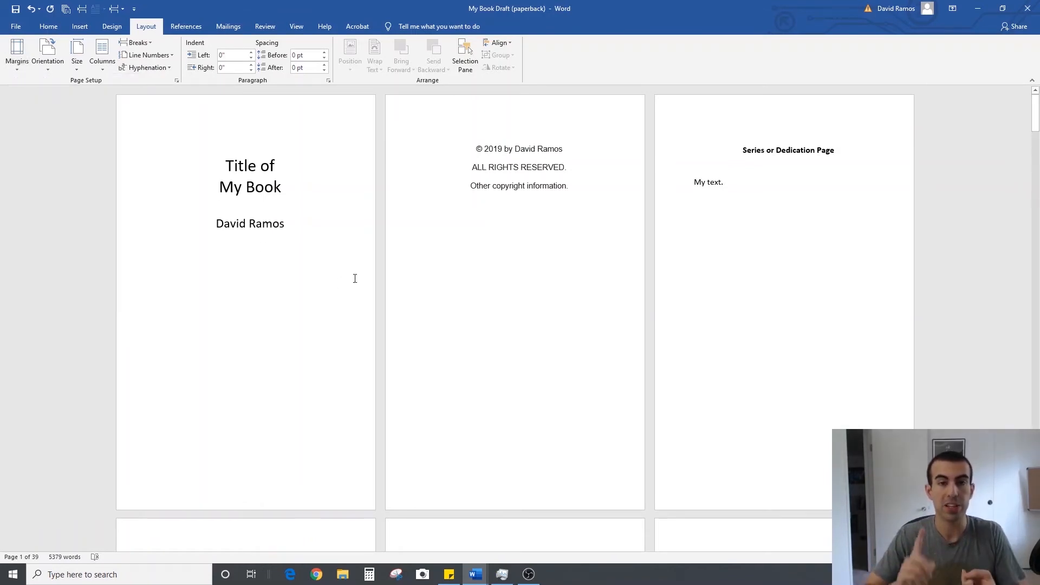
{"action": "scroll", "coordinate": [401, 243], "scroll_direction": "down", "scroll_amount": 5}
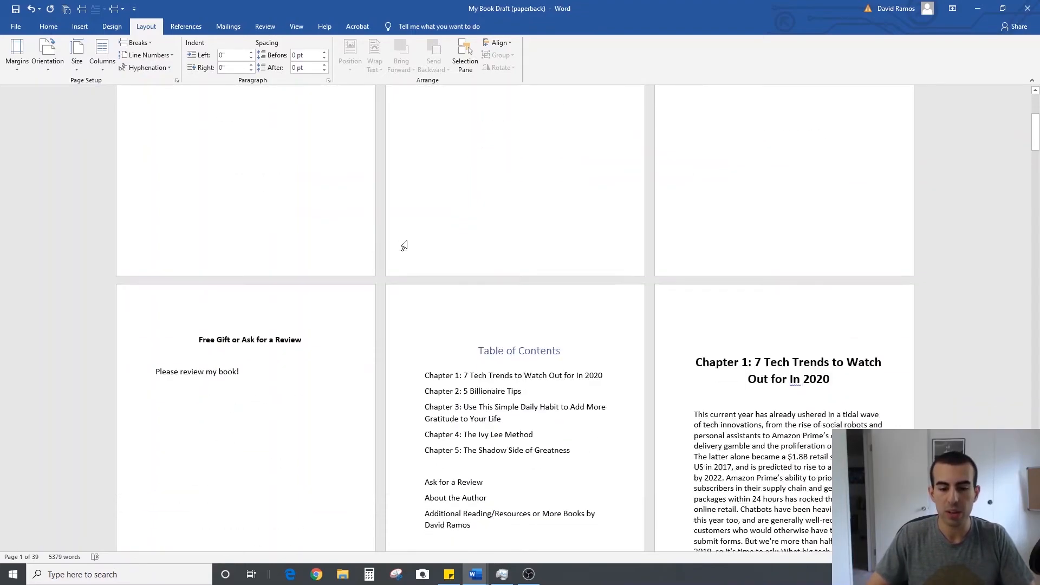
{"action": "scroll", "coordinate": [404, 245], "scroll_direction": "down", "scroll_amount": 8}
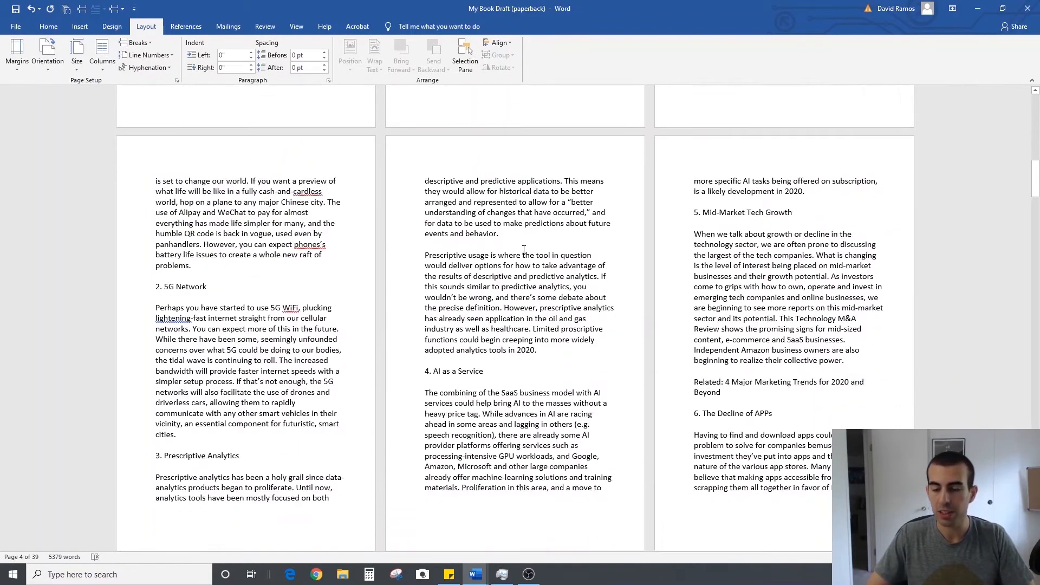
{"action": "scroll", "coordinate": [482, 224], "scroll_direction": "up", "scroll_amount": 15}
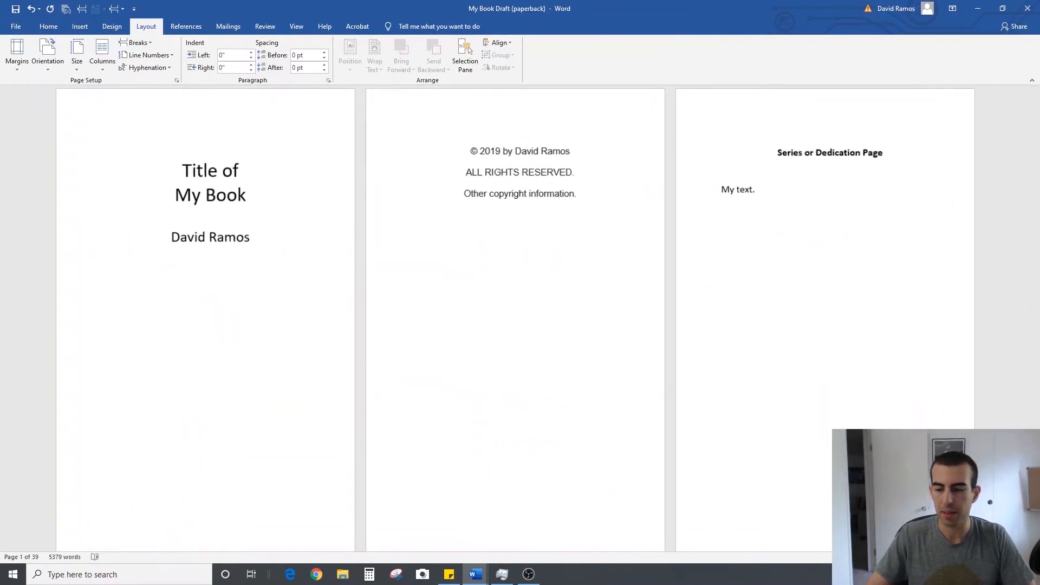
{"action": "scroll", "coordinate": [579, 293], "scroll_direction": "up", "scroll_amount": 2}
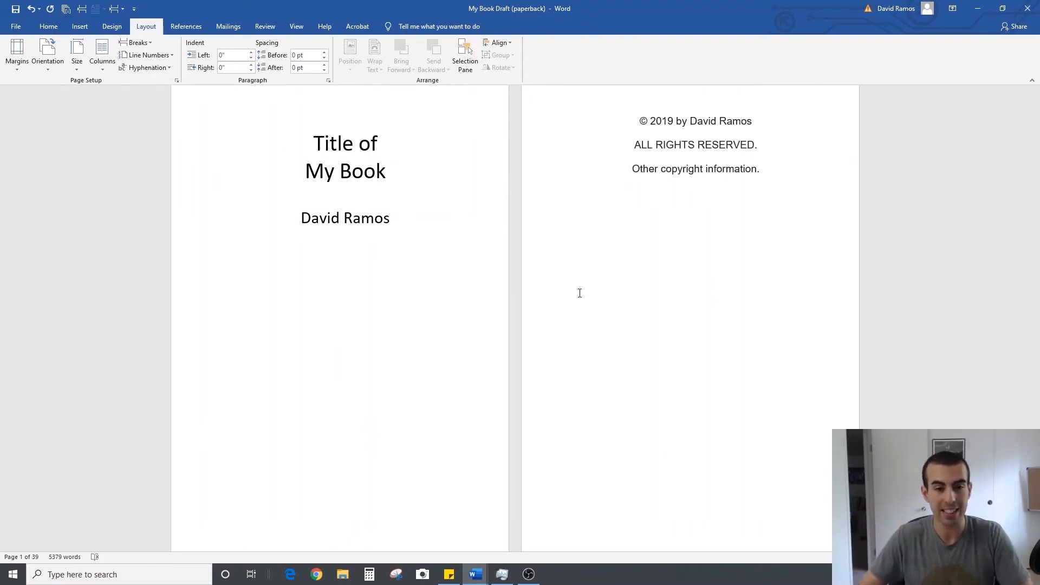
{"action": "scroll", "coordinate": [542, 247], "scroll_direction": "down", "scroll_amount": 10}
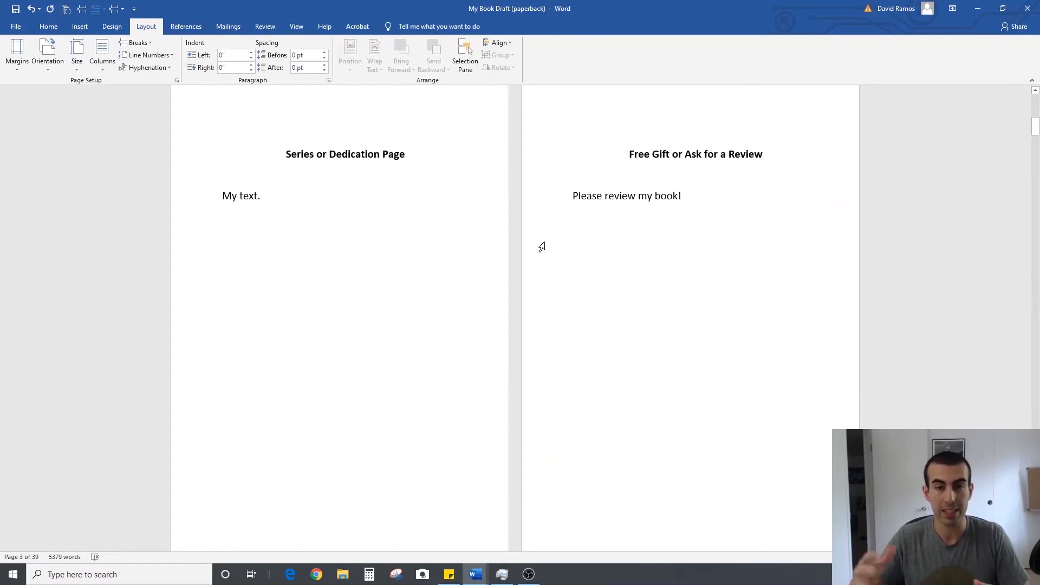
{"action": "scroll", "coordinate": [541, 247], "scroll_direction": "down", "scroll_amount": 7}
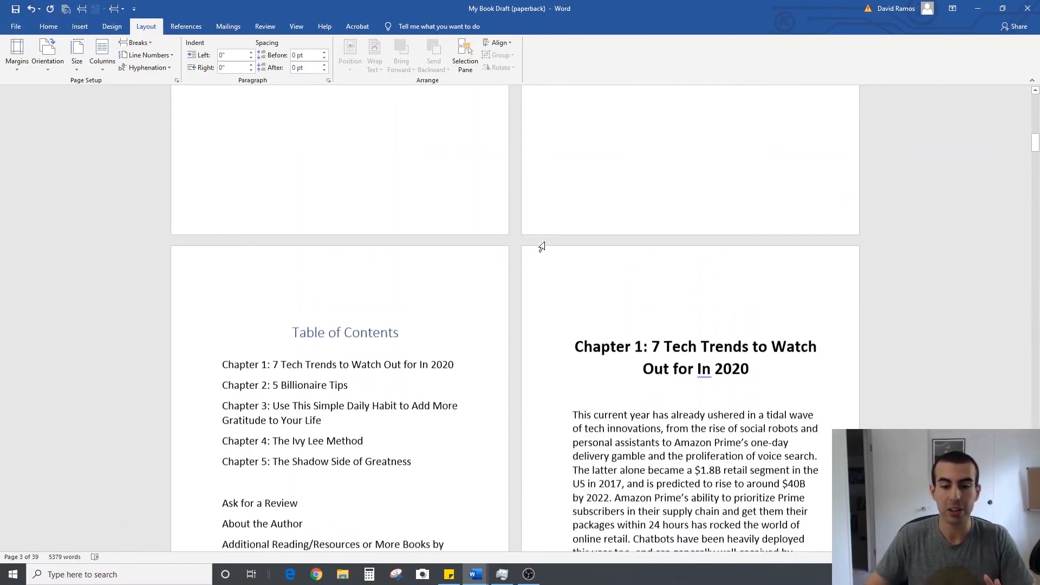
{"action": "scroll", "coordinate": [542, 246], "scroll_direction": "down", "scroll_amount": 2}
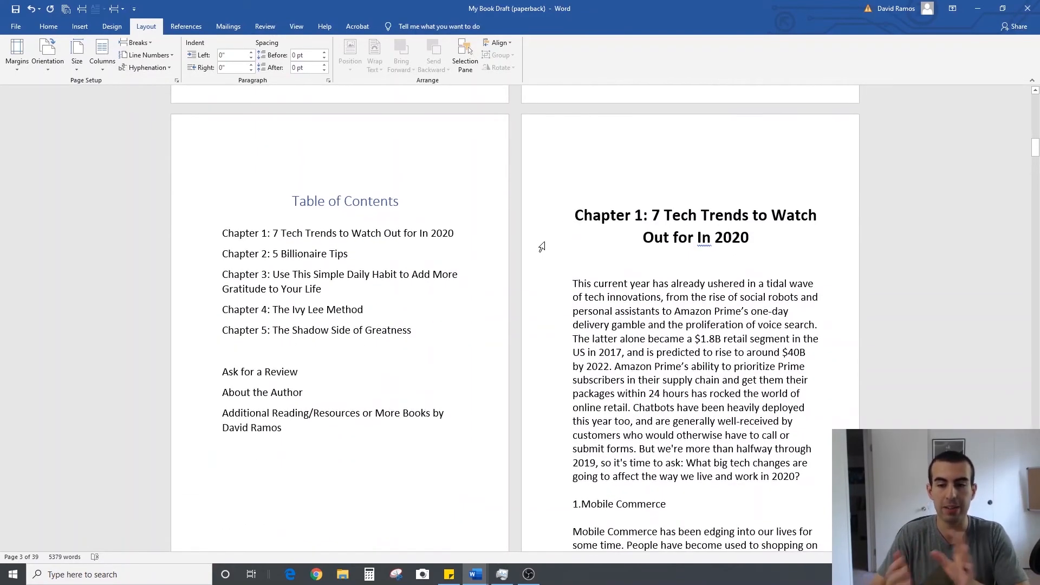
{"action": "scroll", "coordinate": [716, 221], "scroll_direction": "up", "scroll_amount": 13}
{"action": "scroll", "coordinate": [588, 434], "scroll_direction": "up", "scroll_amount": 6}
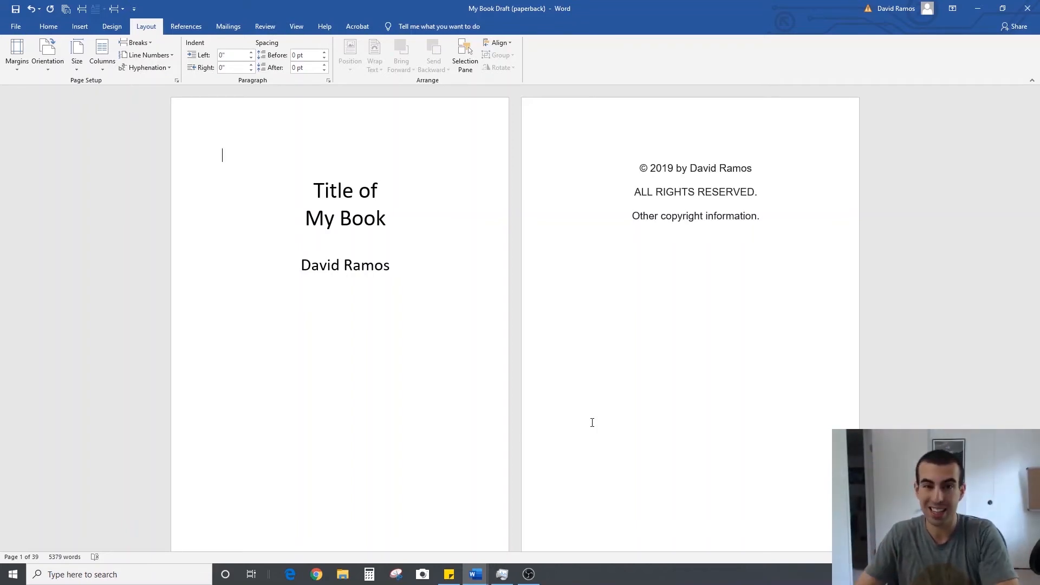
Justify the opening paragraph of Chapter 1 and the body text of its Mobile Commerce section
{"action": "scroll", "coordinate": [593, 420], "scroll_direction": "down", "scroll_amount": 20}
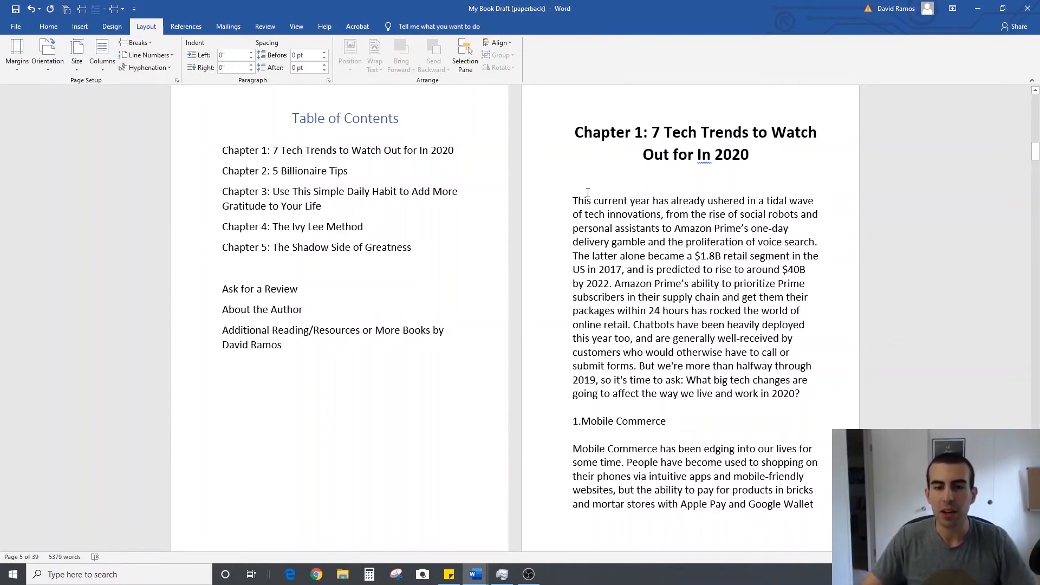
{"action": "left_click_drag", "start_coordinate": [575, 200], "coordinate": [630, 232]}
{"action": "scroll", "coordinate": [630, 232], "scroll_direction": "down", "scroll_amount": 3}
{"action": "left_click_drag", "start_coordinate": [697, 234], "coordinate": [805, 233]}
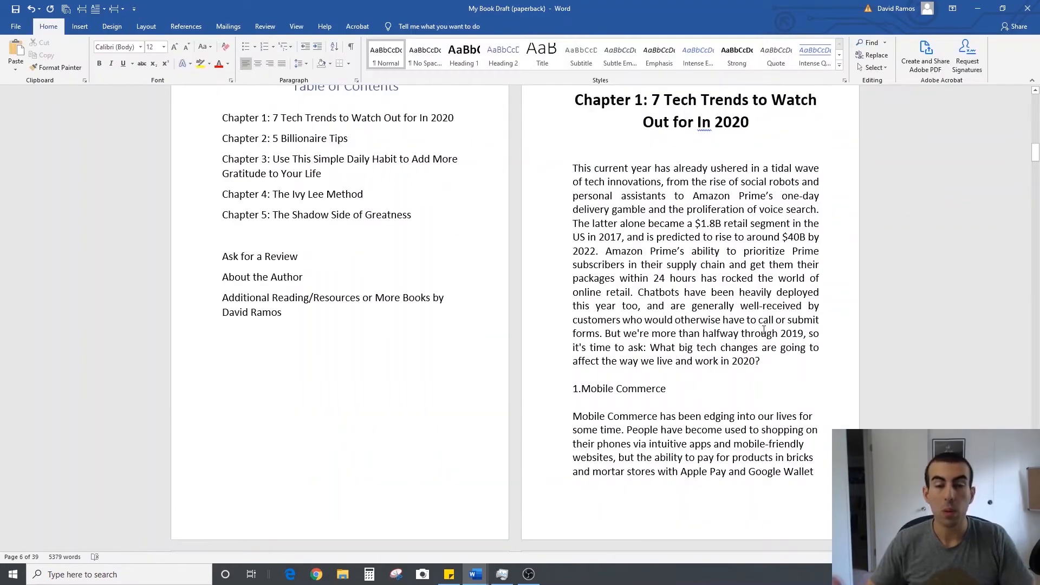
{"action": "scroll", "coordinate": [702, 277], "scroll_direction": "down", "scroll_amount": 5}
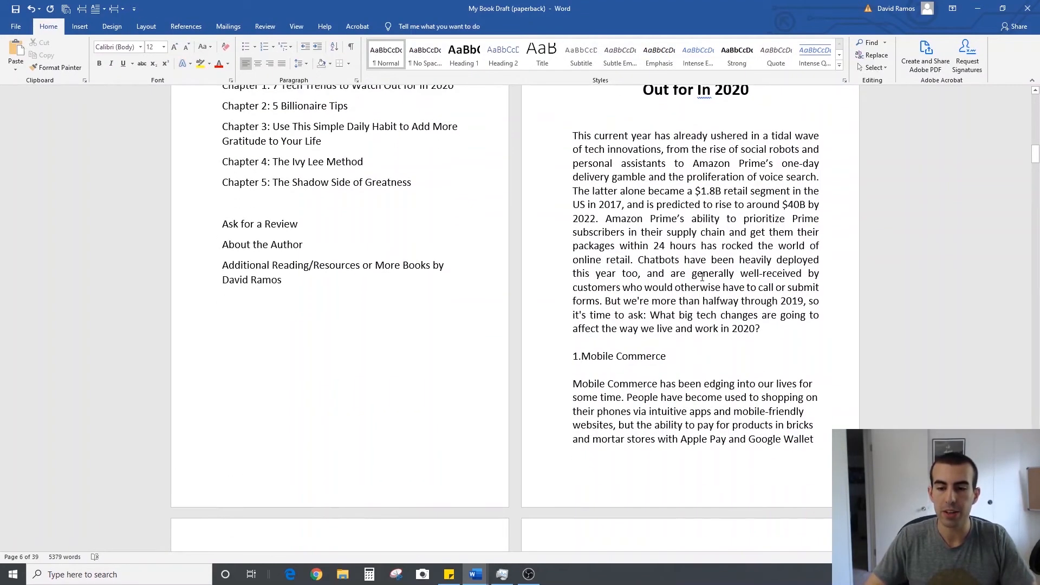
{"action": "scroll", "coordinate": [588, 263], "scroll_direction": "down", "scroll_amount": 2}
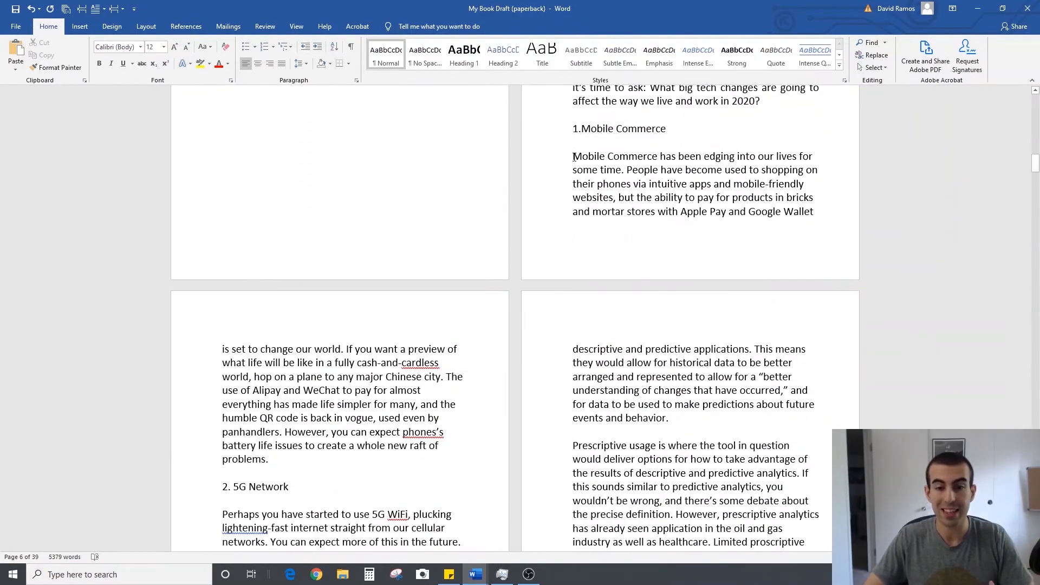
{"action": "left_click_drag", "start_coordinate": [574, 156], "coordinate": [455, 459]}
{"action": "left_click", "coordinate": [282, 62]}
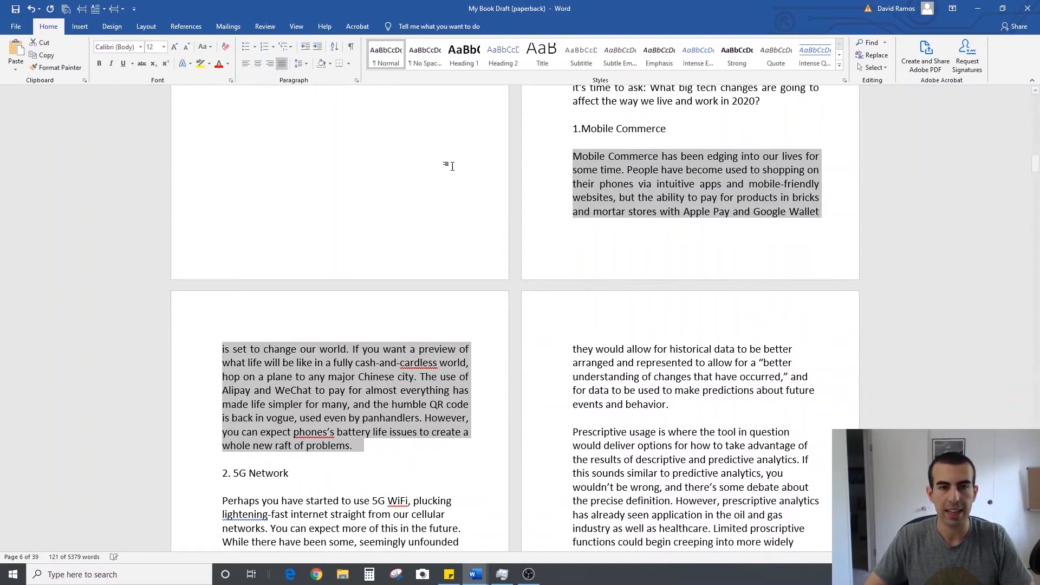
Justify the body text of the 5G Network and Prescriptive Analytics sections in Chapter 1
{"action": "scroll", "coordinate": [662, 219], "scroll_direction": "down", "scroll_amount": 8}
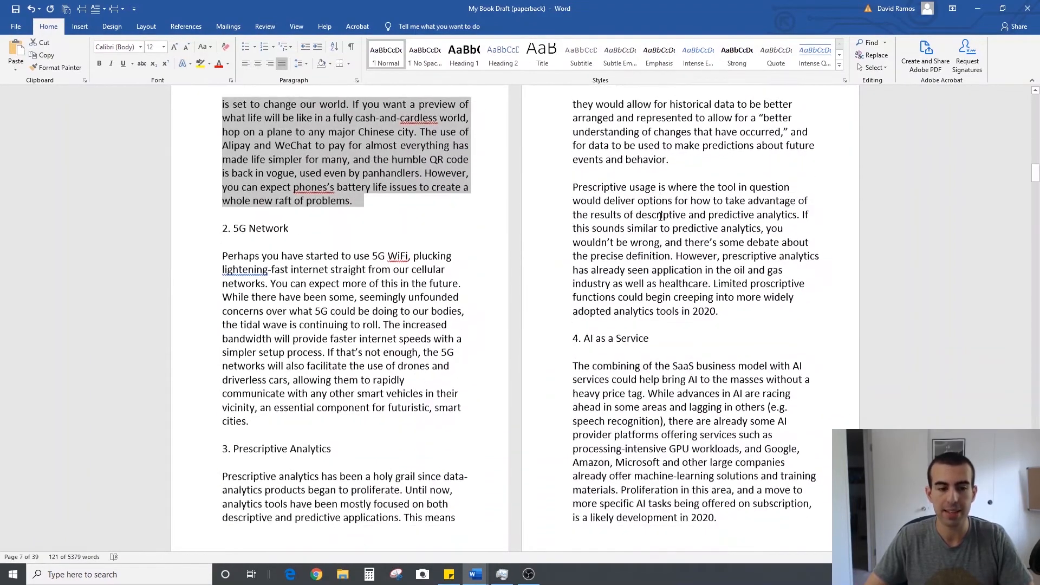
{"action": "left_click_drag", "start_coordinate": [222, 241], "coordinate": [261, 409]}
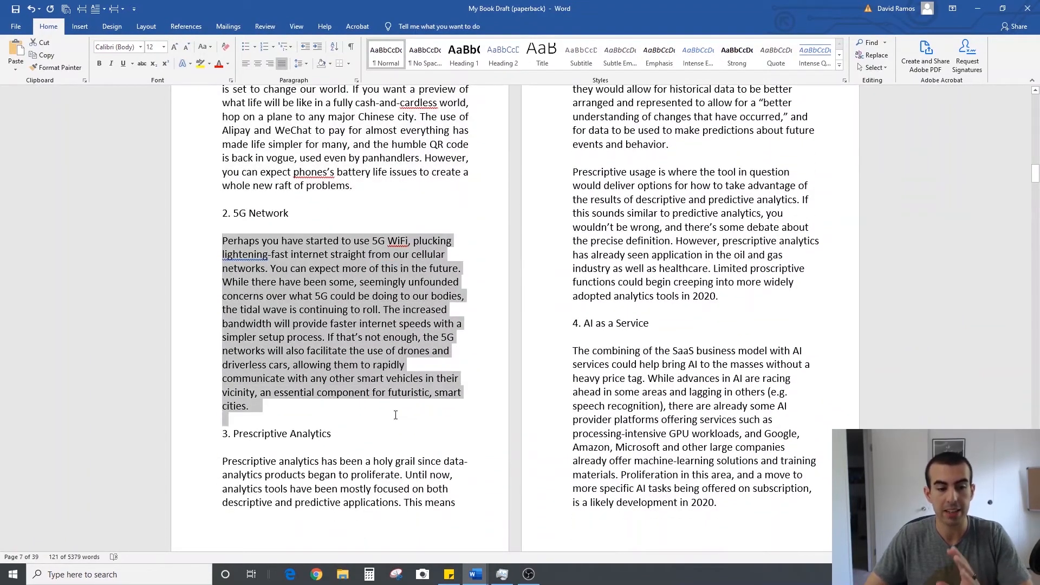
{"action": "left_click", "coordinate": [282, 63]}
{"action": "scroll", "coordinate": [325, 244], "scroll_direction": "down", "scroll_amount": 2}
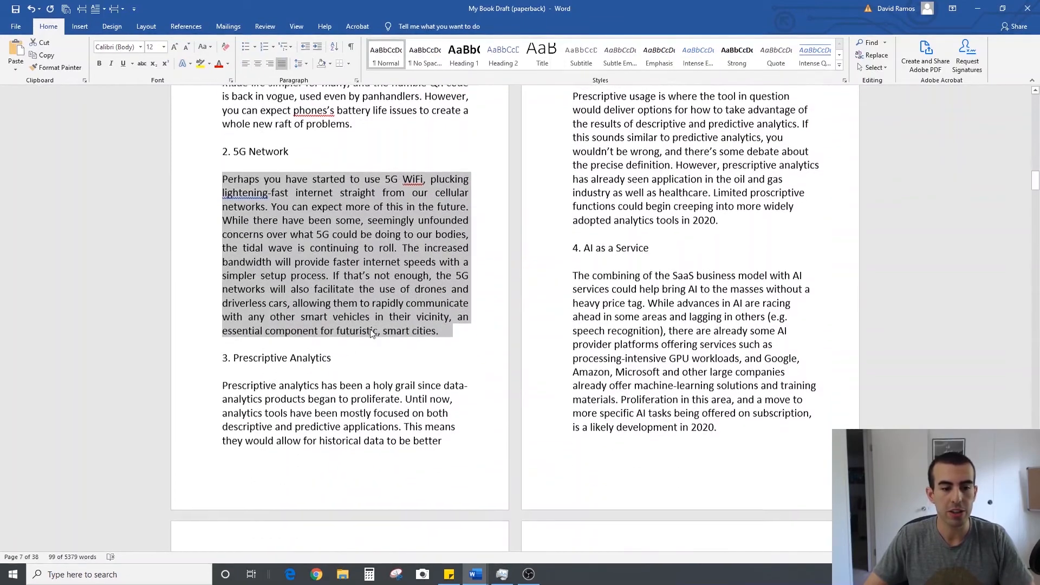
{"action": "left_click_drag", "start_coordinate": [223, 381], "coordinate": [741, 317]}
{"action": "left_click", "coordinate": [282, 63]}
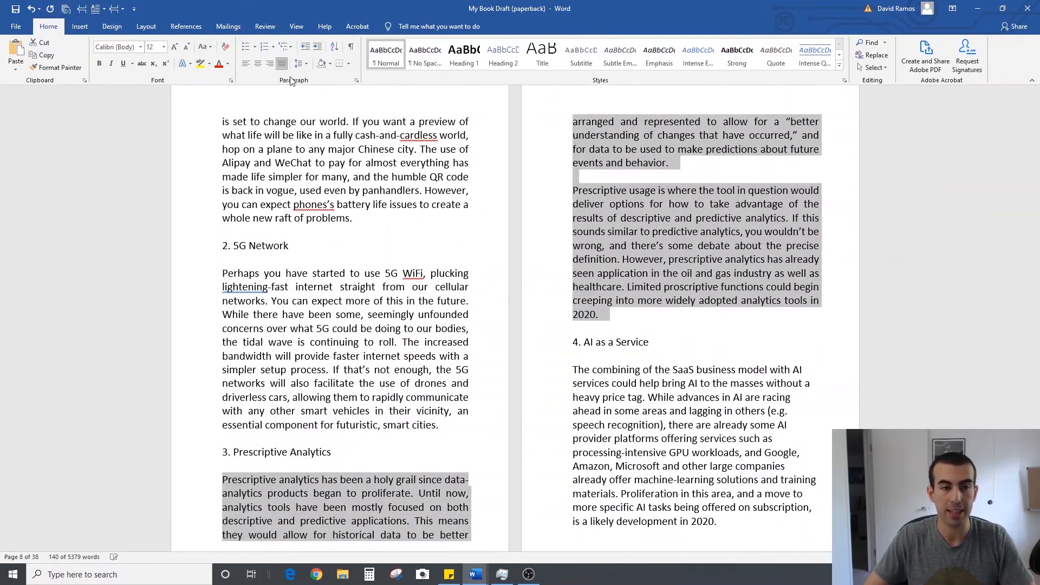
Justify the body text of sections 4 to 6 in Chapter 1, from AI as a Service to The Decline of APPs
{"action": "scroll", "coordinate": [580, 206], "scroll_direction": "down", "scroll_amount": 3}
{"action": "left_click_drag", "start_coordinate": [575, 206], "coordinate": [781, 230]}
{"action": "key", "text": "ctrl+j"}
{"action": "scroll", "coordinate": [694, 382], "scroll_direction": "up", "scroll_amount": 2}
{"action": "scroll", "coordinate": [693, 382], "scroll_direction": "down", "scroll_amount": 3}
{"action": "scroll", "coordinate": [693, 382], "scroll_direction": "down", "scroll_amount": 3}
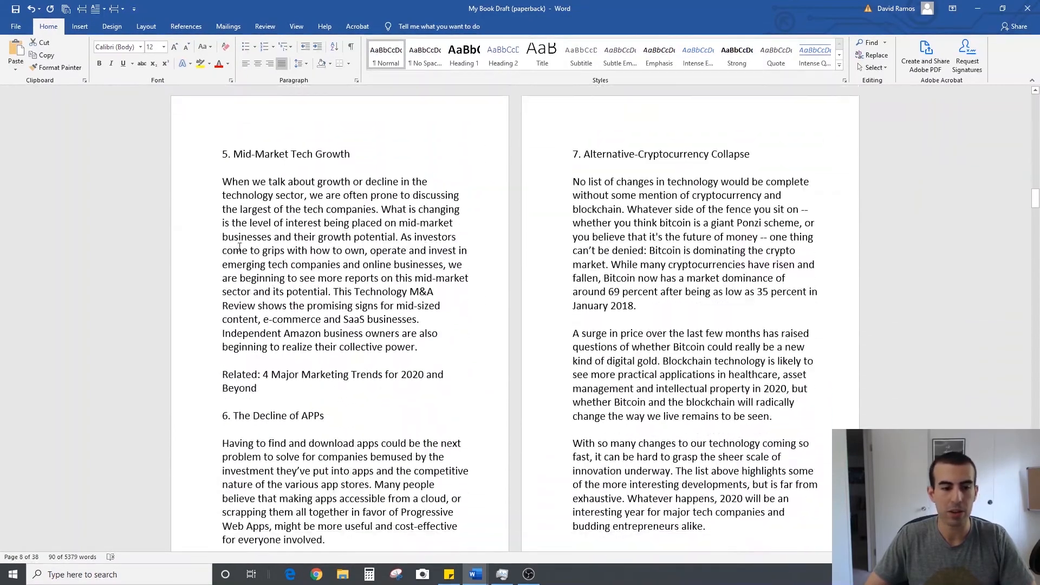
{"action": "left_click_drag", "start_coordinate": [223, 181], "coordinate": [402, 392]}
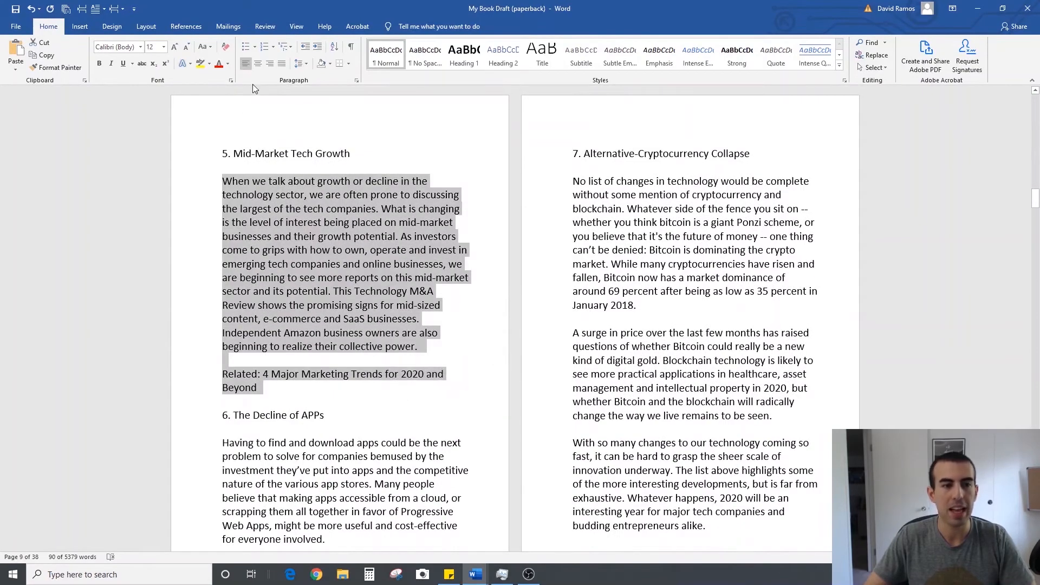
{"action": "left_click", "coordinate": [281, 64]}
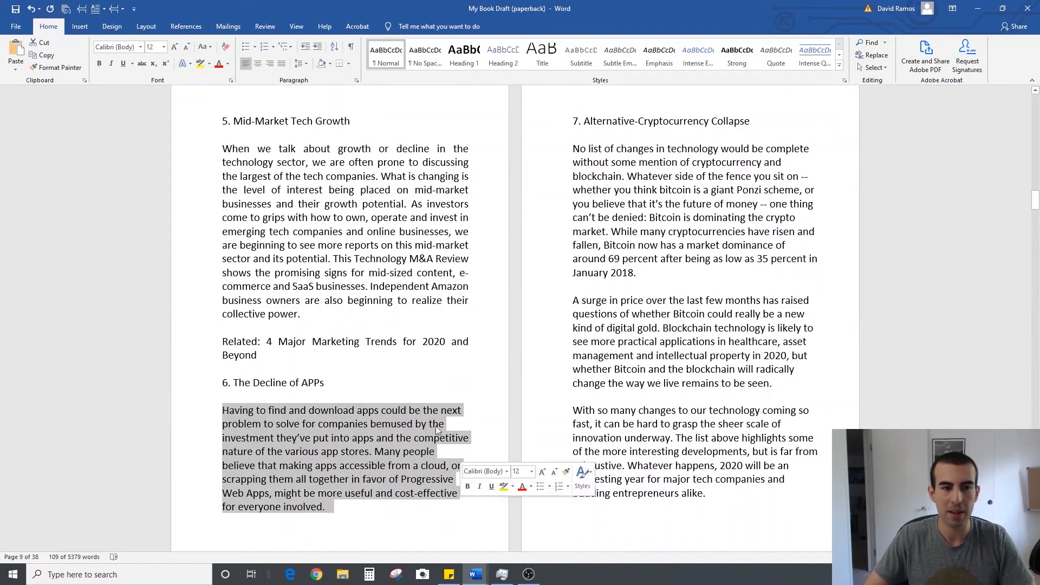
{"action": "left_click", "coordinate": [281, 63]}
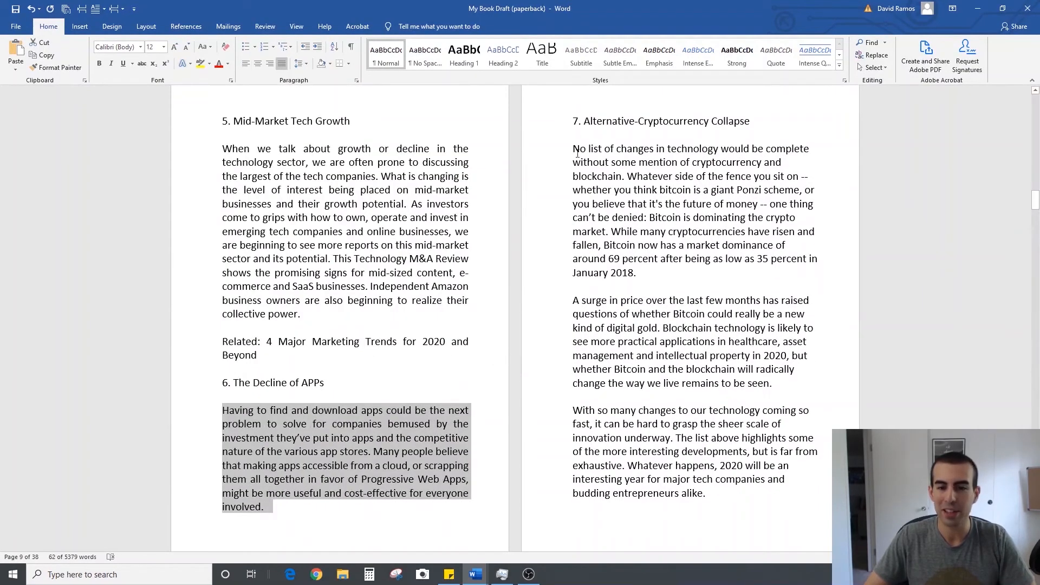
Justify the paragraphs of the Alternative-Cryptocurrency Collapse section that closes Chapter 1
{"action": "scroll", "coordinate": [596, 163], "scroll_direction": "down", "scroll_amount": 3}
{"action": "left_click_drag", "start_coordinate": [574, 91], "coordinate": [637, 192]}
{"action": "key", "text": "ctrl+j"}
Justify the introduction of Chapter 2 and the text about paying capital gains tax under The First 3 Things
{"action": "scroll", "coordinate": [352, 179], "scroll_direction": "down", "scroll_amount": 6}
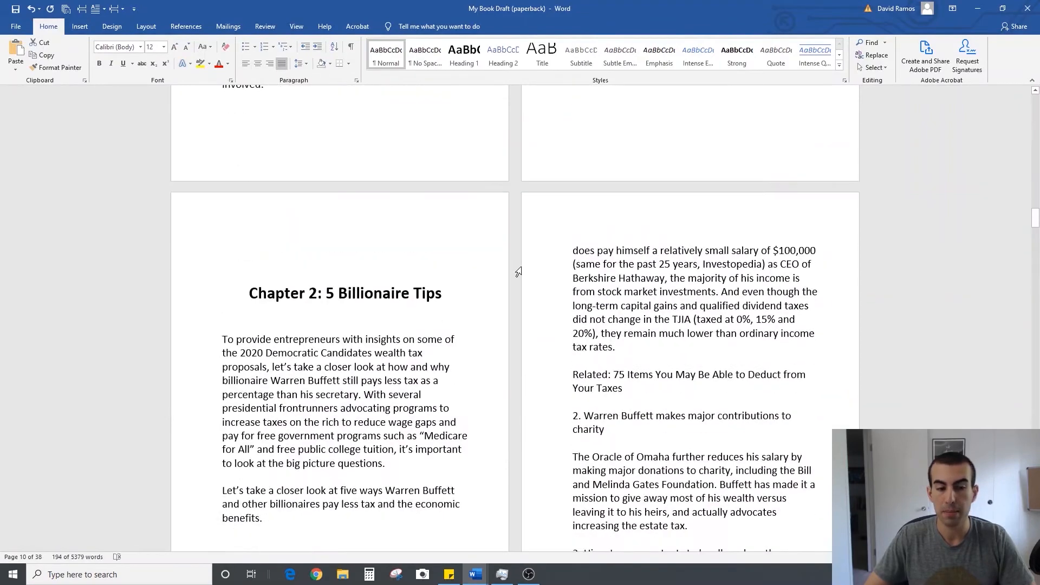
{"action": "left_click_drag", "start_coordinate": [222, 242], "coordinate": [412, 421]}
{"action": "left_click", "coordinate": [281, 64]}
{"action": "scroll", "coordinate": [443, 297], "scroll_direction": "down", "scroll_amount": 5}
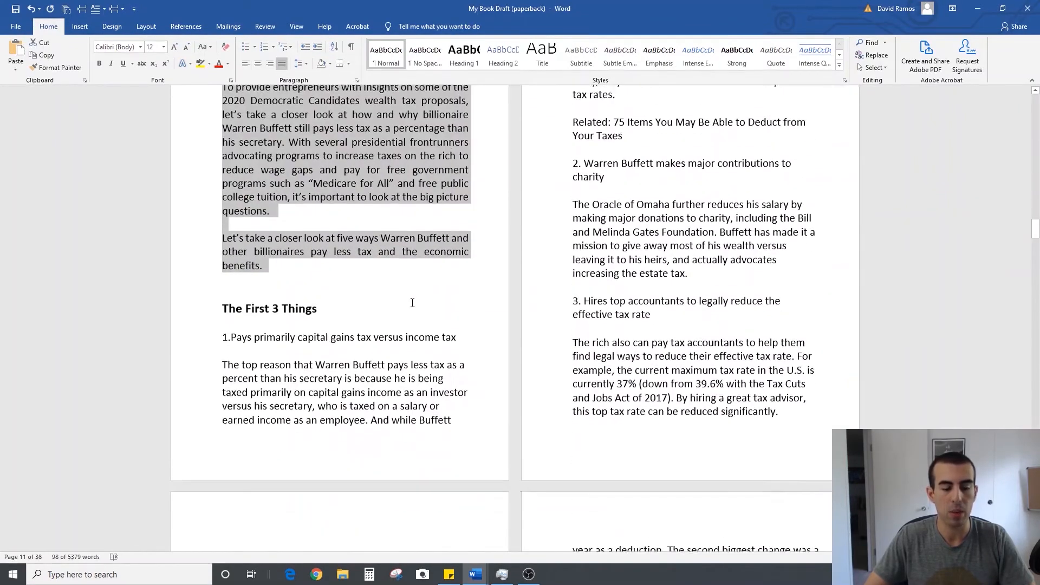
{"action": "left_click_drag", "start_coordinate": [223, 356], "coordinate": [602, 271]}
{"action": "scroll", "coordinate": [602, 271], "scroll_direction": "up", "scroll_amount": 2}
{"action": "scroll", "coordinate": [602, 271], "scroll_direction": "up", "scroll_amount": 1}
{"action": "left_click", "coordinate": [281, 64]}
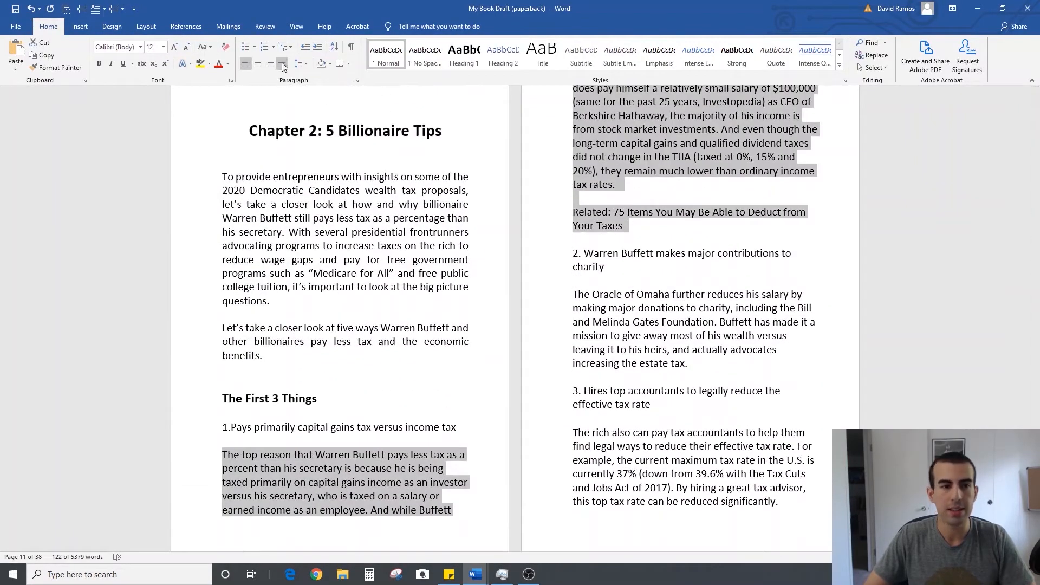
Justify the text of points 2 and 3 under The First 3 Things in Chapter 2
{"action": "scroll", "coordinate": [620, 189], "scroll_direction": "down", "scroll_amount": 4}
{"action": "left_click_drag", "start_coordinate": [592, 228], "coordinate": [292, 463]}
{"action": "left_click", "coordinate": [282, 63]}
Justify the text of points 4 and 5 under The Last 2 Things in Chapter 2
{"action": "scroll", "coordinate": [276, 205], "scroll_direction": "down", "scroll_amount": 7}
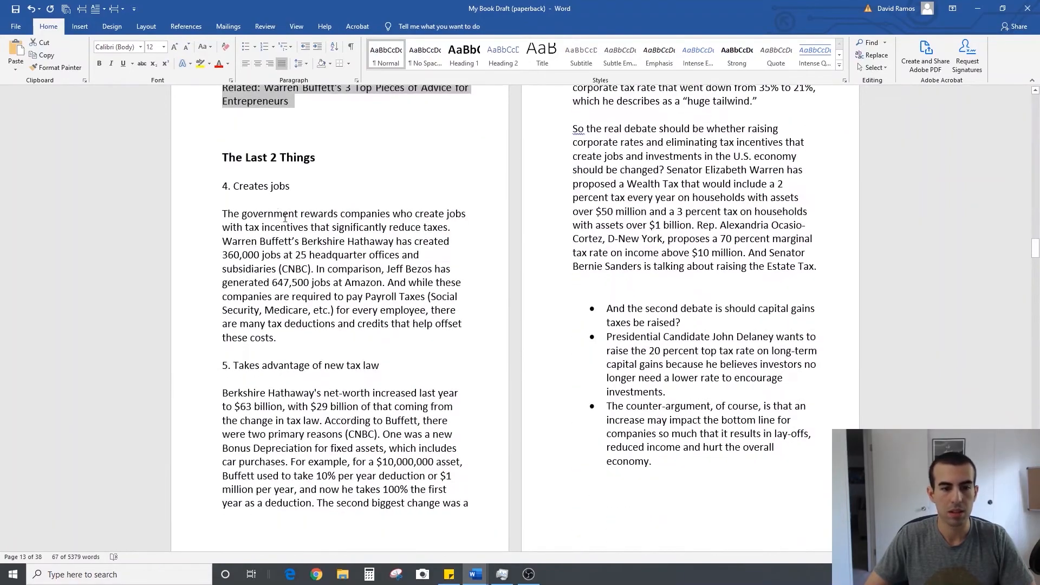
{"action": "left_click_drag", "start_coordinate": [223, 213], "coordinate": [440, 323]}
{"action": "left_click", "coordinate": [281, 63]}
{"action": "scroll", "coordinate": [276, 379], "scroll_direction": "up", "scroll_amount": 2}
{"action": "left_click_drag", "start_coordinate": [268, 490], "coordinate": [791, 362]}
{"action": "left_click", "coordinate": [281, 63]}
Justify the remaining body text from the end of Chapter 2 through Chapters 3, 4 and 5
{"action": "scroll", "coordinate": [288, 311], "scroll_direction": "down", "scroll_amount": 8}
{"action": "left_click_drag", "start_coordinate": [287, 311], "coordinate": [292, 480]}
{"action": "scroll", "coordinate": [293, 434], "scroll_direction": "down", "scroll_amount": 3}
{"action": "left_click", "coordinate": [281, 64]}
{"action": "scroll", "coordinate": [652, 126], "scroll_direction": "down", "scroll_amount": 3}
{"action": "left_click_drag", "start_coordinate": [652, 126], "coordinate": [660, 178]}
{"action": "left_click", "coordinate": [281, 64]}
{"action": "scroll", "coordinate": [650, 255], "scroll_direction": "down", "scroll_amount": 17}
{"action": "left_click_drag", "start_coordinate": [623, 251], "coordinate": [389, 387]}
{"action": "scroll", "coordinate": [428, 300], "scroll_direction": "down", "scroll_amount": 18}
{"action": "scroll", "coordinate": [367, 205], "scroll_direction": "down", "scroll_amount": 20}
{"action": "key", "text": "ctrl+j"}
{"action": "scroll", "coordinate": [654, 163], "scroll_direction": "down", "scroll_amount": 4}
Justify the body text on the Ask for a Review, About the Author and Additional Reading/Resources pages
{"action": "left_click_drag", "start_coordinate": [655, 152], "coordinate": [565, 160]}
{"action": "scroll", "coordinate": [673, 159], "scroll_direction": "down", "scroll_amount": 20}
{"action": "scroll", "coordinate": [676, 247], "scroll_direction": "down", "scroll_amount": 10}
{"action": "left_click", "coordinate": [282, 65]}
{"action": "left_click", "coordinate": [282, 65]}
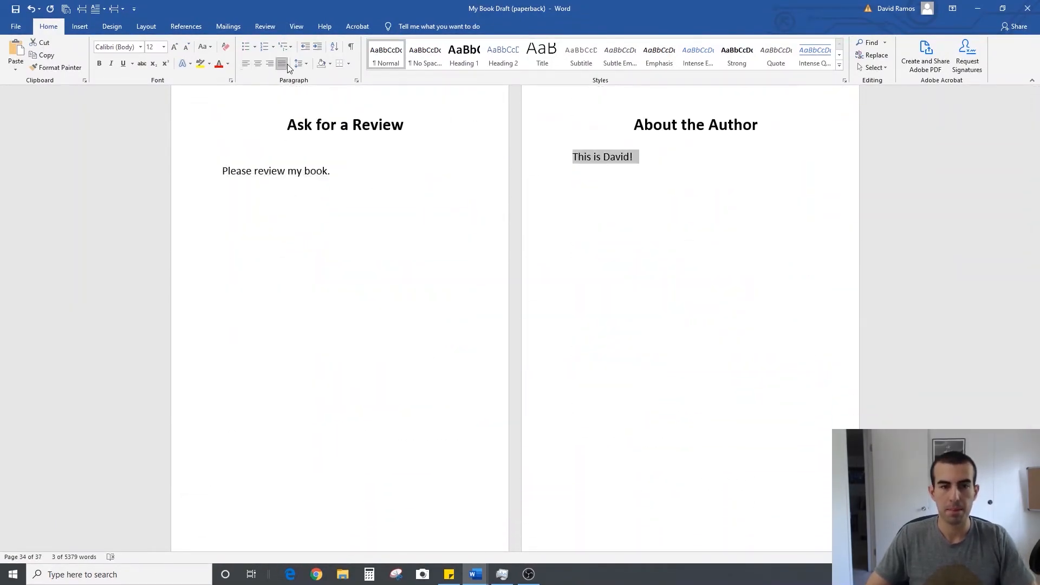
{"action": "scroll", "coordinate": [336, 271], "scroll_direction": "down", "scroll_amount": 15}
{"action": "left_click_drag", "start_coordinate": [282, 355], "coordinate": [205, 358]}
{"action": "left_click", "coordinate": [282, 67]}
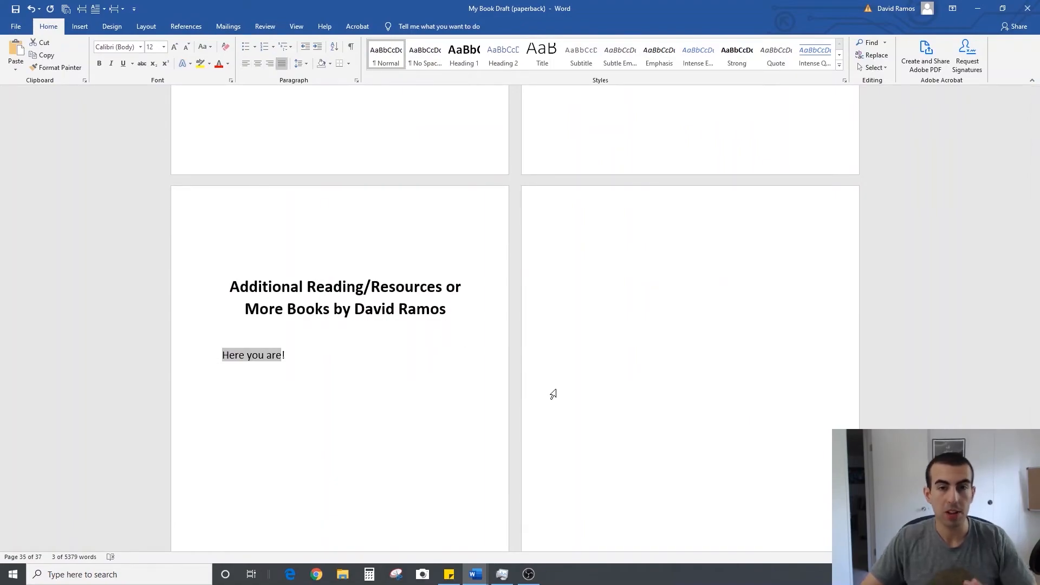
Review the justified body text and headings from the back matter up to the start of Chapter 3
{"action": "scroll", "coordinate": [491, 359], "scroll_direction": "up", "scroll_amount": 2}
{"action": "scroll", "coordinate": [491, 359], "scroll_direction": "up", "scroll_amount": 15}
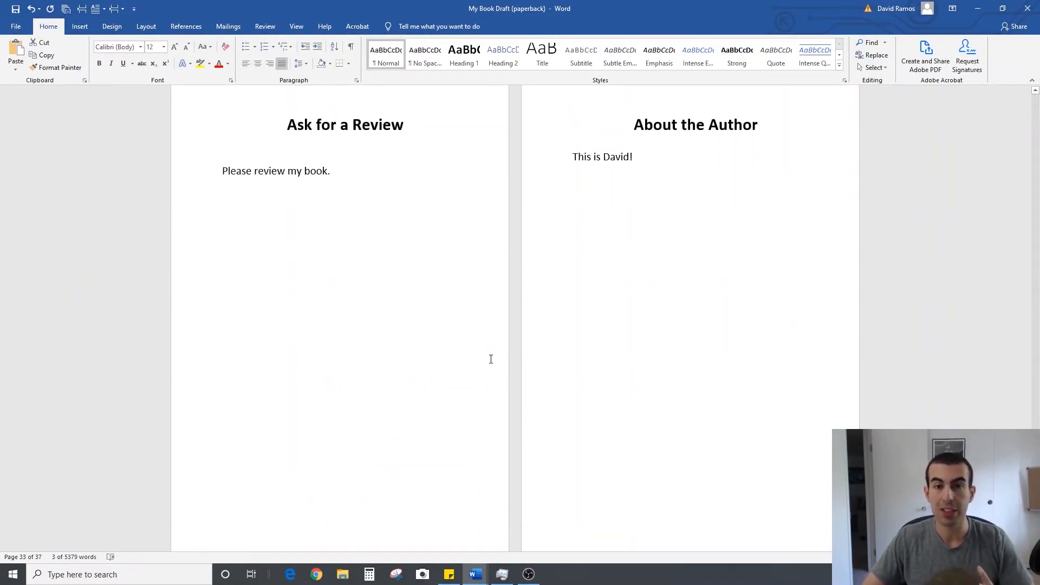
{"action": "scroll", "coordinate": [491, 359], "scroll_direction": "up", "scroll_amount": 15}
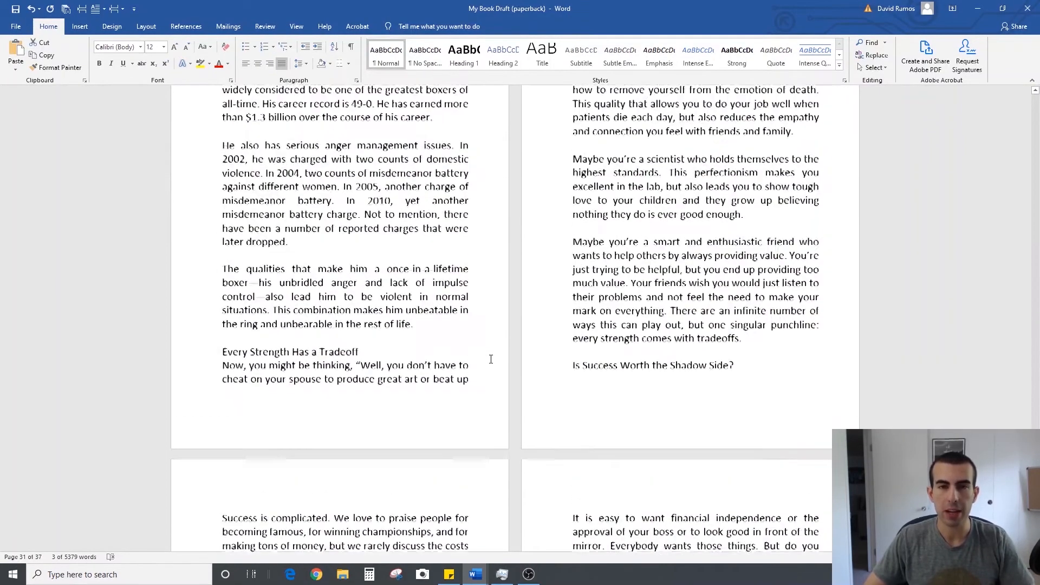
{"action": "scroll", "coordinate": [490, 359], "scroll_direction": "up", "scroll_amount": 15}
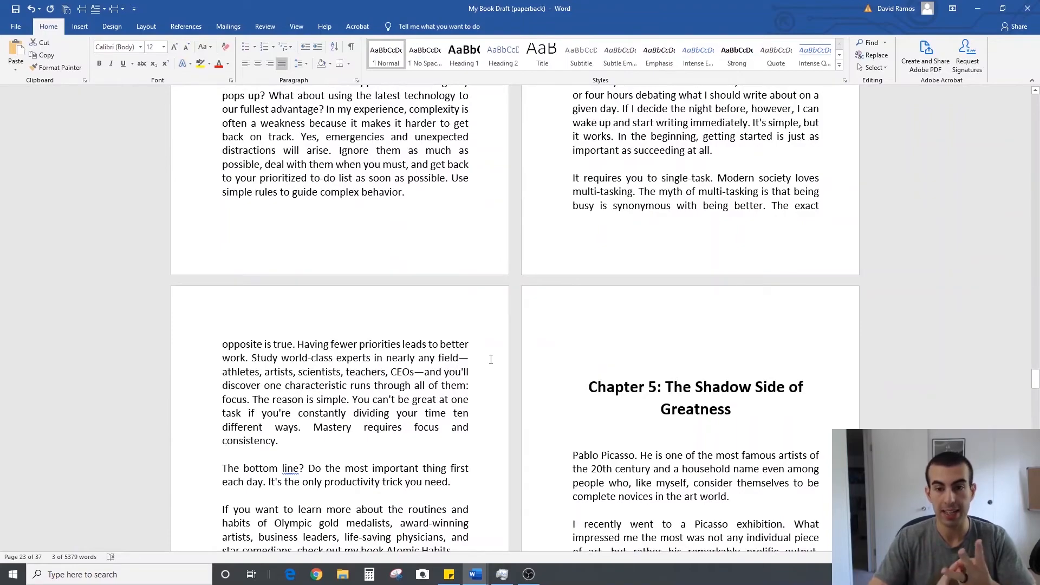
{"action": "scroll", "coordinate": [491, 359], "scroll_direction": "up", "scroll_amount": 15}
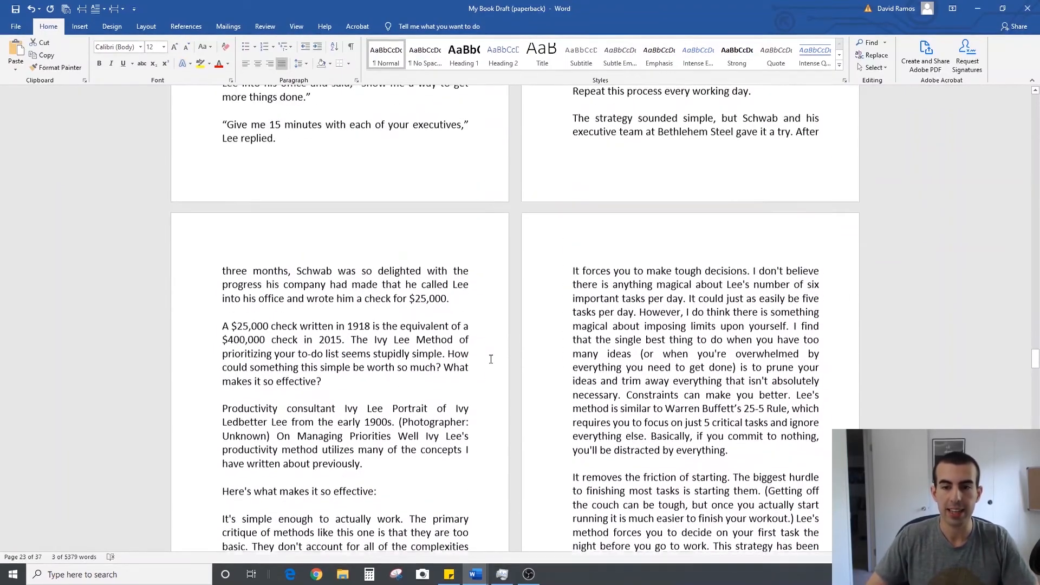
{"action": "scroll", "coordinate": [491, 359], "scroll_direction": "up", "scroll_amount": 2}
{"action": "scroll", "coordinate": [491, 359], "scroll_direction": "down", "scroll_amount": 2}
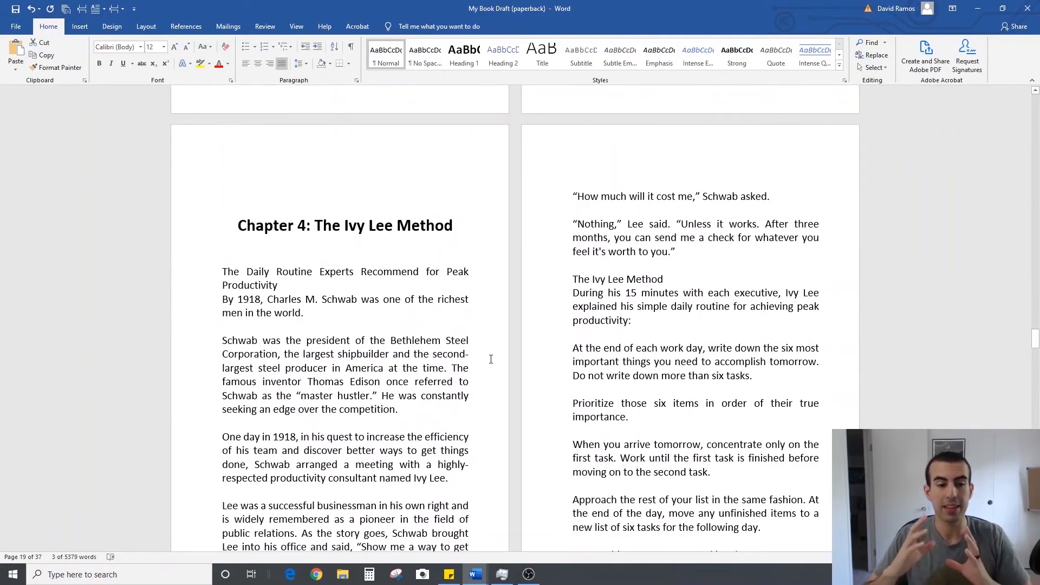
{"action": "scroll", "coordinate": [491, 359], "scroll_direction": "up", "scroll_amount": 20}
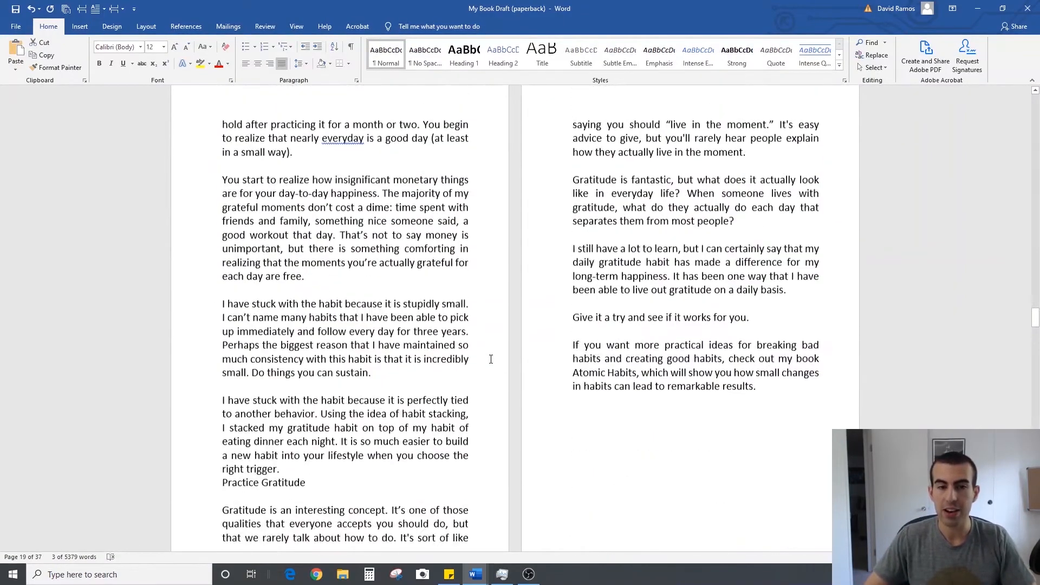
{"action": "scroll", "coordinate": [491, 359], "scroll_direction": "up", "scroll_amount": 6}
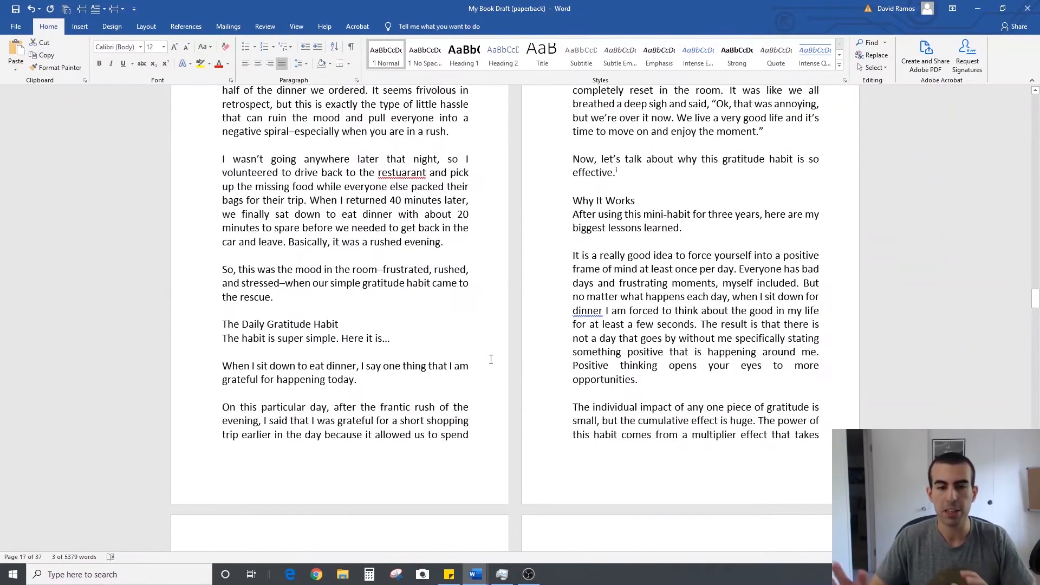
{"action": "scroll", "coordinate": [491, 359], "scroll_direction": "up", "scroll_amount": 4}
{"action": "scroll", "coordinate": [491, 359], "scroll_direction": "up", "scroll_amount": 12}
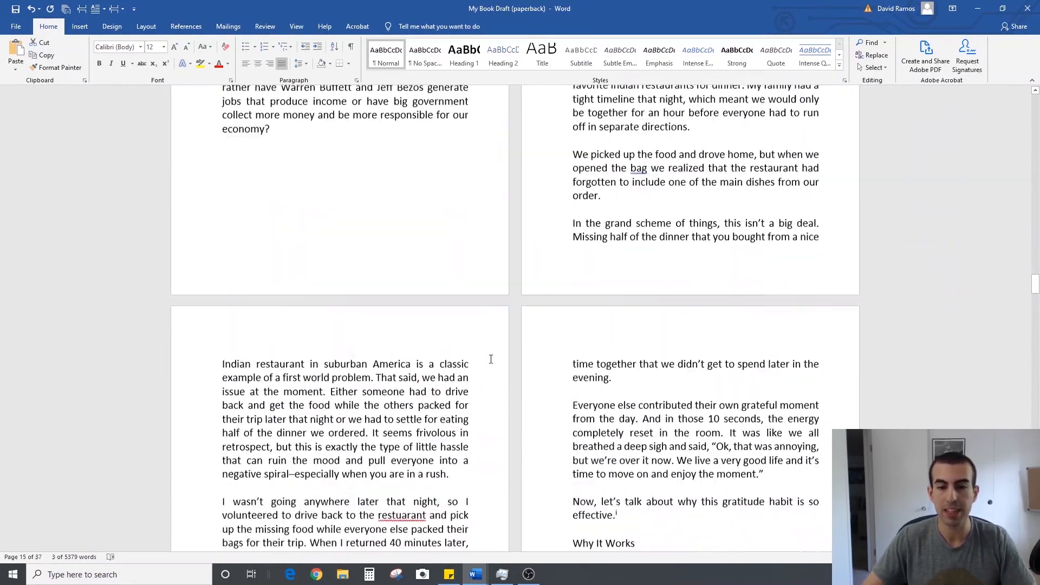
{"action": "scroll", "coordinate": [491, 359], "scroll_direction": "up", "scroll_amount": 4}
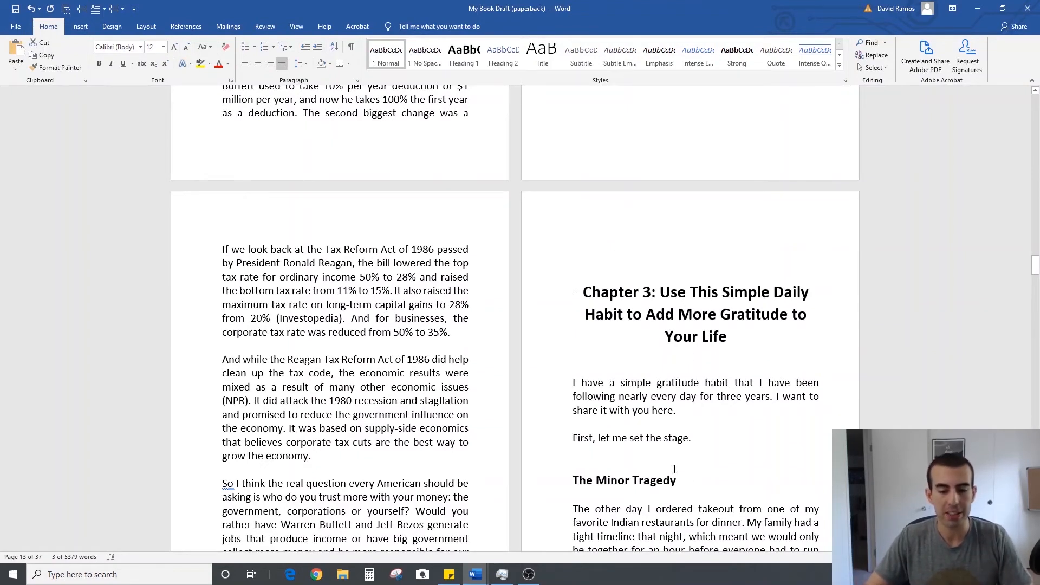
{"action": "left_click", "coordinate": [693, 478]}
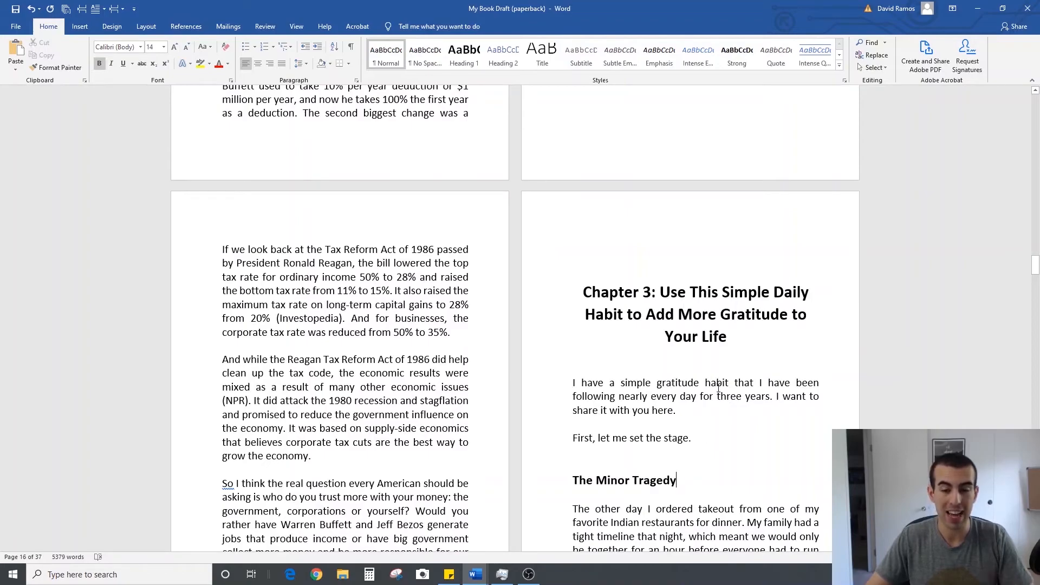
Show paragraph marks and other hidden formatting symbols, starting at the title page
{"action": "scroll", "coordinate": [718, 388], "scroll_direction": "up", "scroll_amount": 20}
{"action": "scroll", "coordinate": [718, 388], "scroll_direction": "up", "scroll_amount": 20}
{"action": "scroll", "coordinate": [718, 388], "scroll_direction": "up", "scroll_amount": 20}
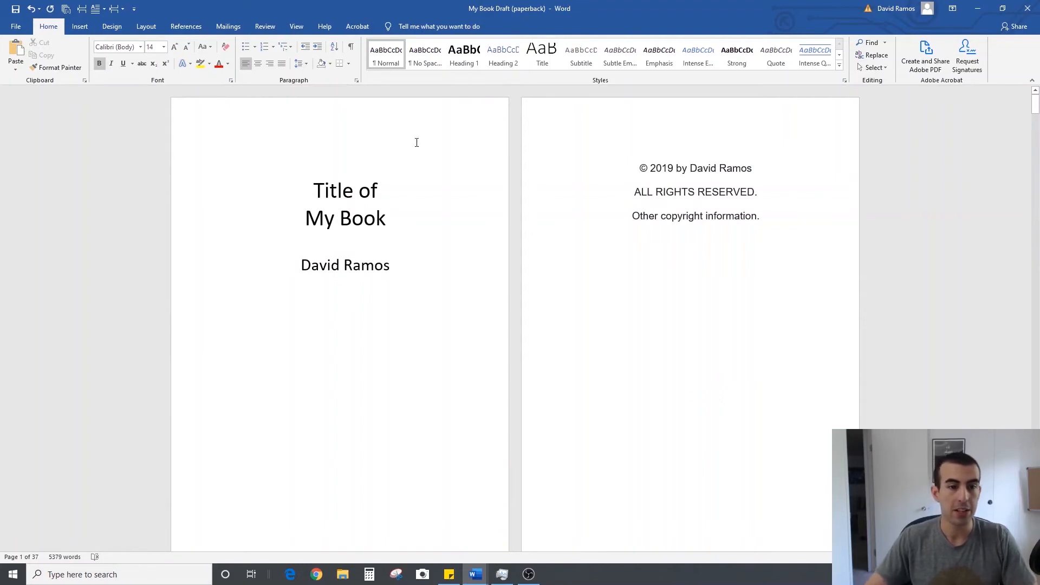
{"action": "scroll", "coordinate": [352, 321], "scroll_direction": "down", "scroll_amount": 3}
{"action": "scroll", "coordinate": [352, 320], "scroll_direction": "up", "scroll_amount": 3}
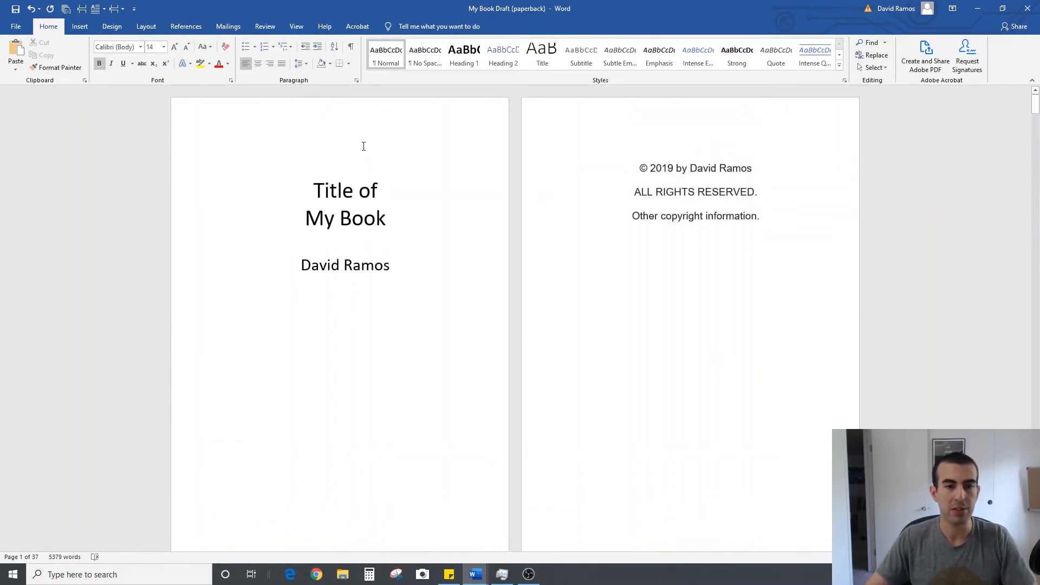
{"action": "left_click", "coordinate": [352, 47]}
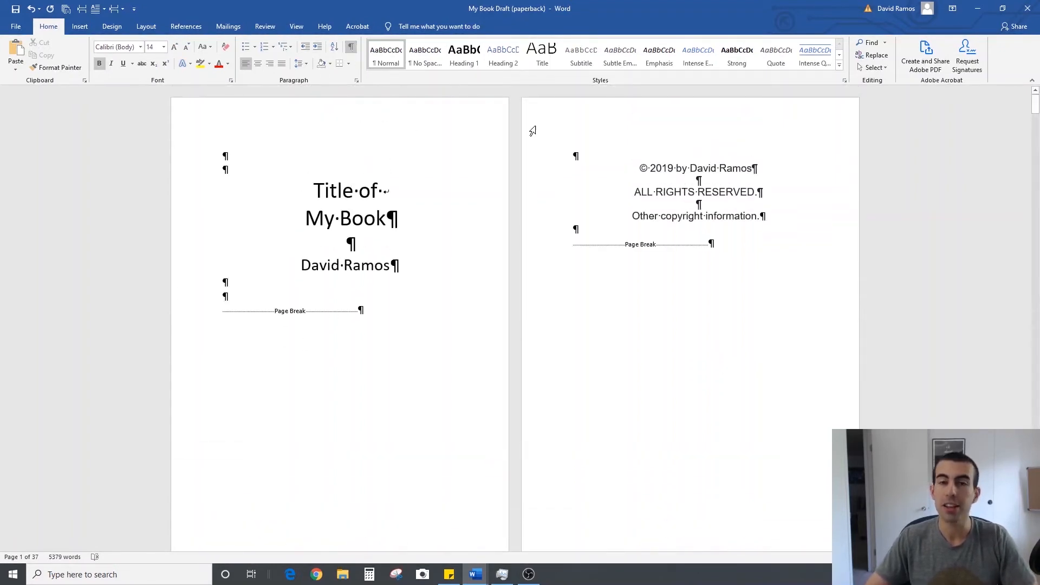
Add two blank lines above the book title and two below the author's name on the title page
{"action": "left_click", "coordinate": [348, 159]}
{"action": "key", "text": "Return"}
{"action": "key", "text": "Return"}
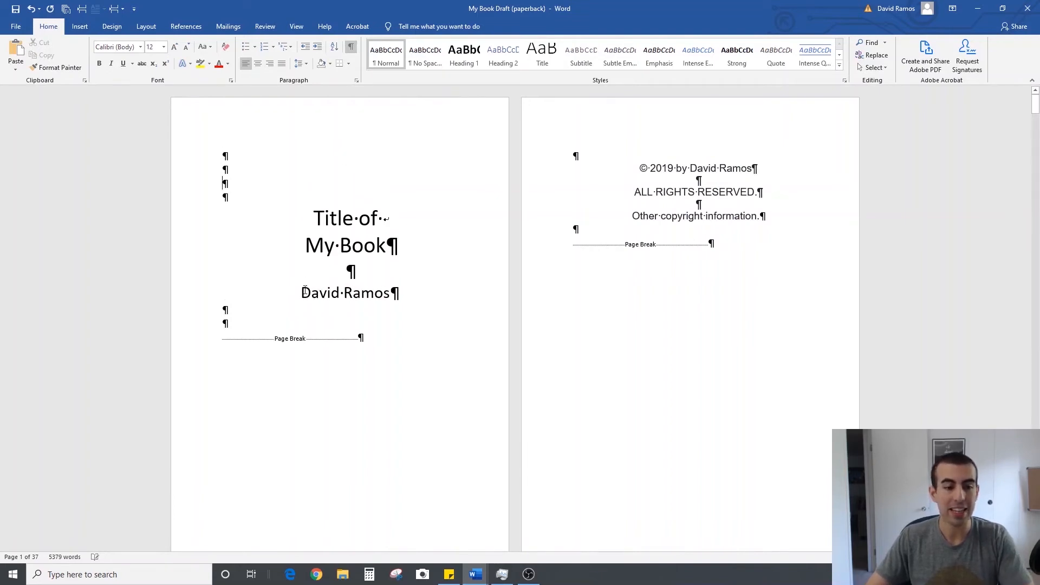
{"action": "left_click", "coordinate": [295, 310]}
{"action": "key", "text": "Return"}
{"action": "key", "text": "Return"}
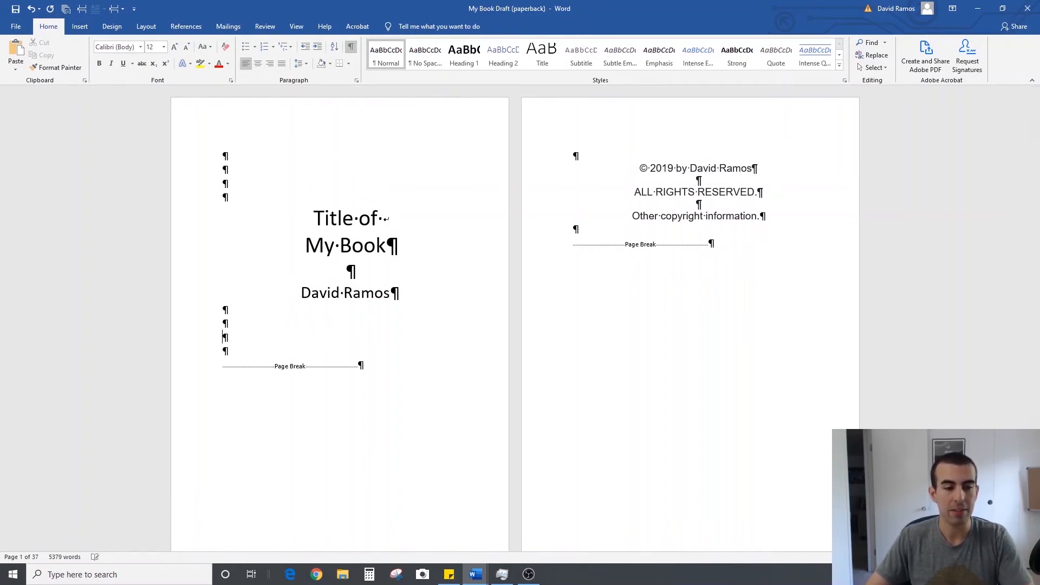
Hide the formatting symbols to check the title page's vertical spacing, and turn them back on
{"action": "left_click", "coordinate": [352, 47]}
{"action": "scroll", "coordinate": [487, 259], "scroll_direction": "down", "scroll_amount": 1}
{"action": "scroll", "coordinate": [478, 281], "scroll_direction": "down", "scroll_amount": 2}
{"action": "scroll", "coordinate": [462, 296], "scroll_direction": "up", "scroll_amount": 3}
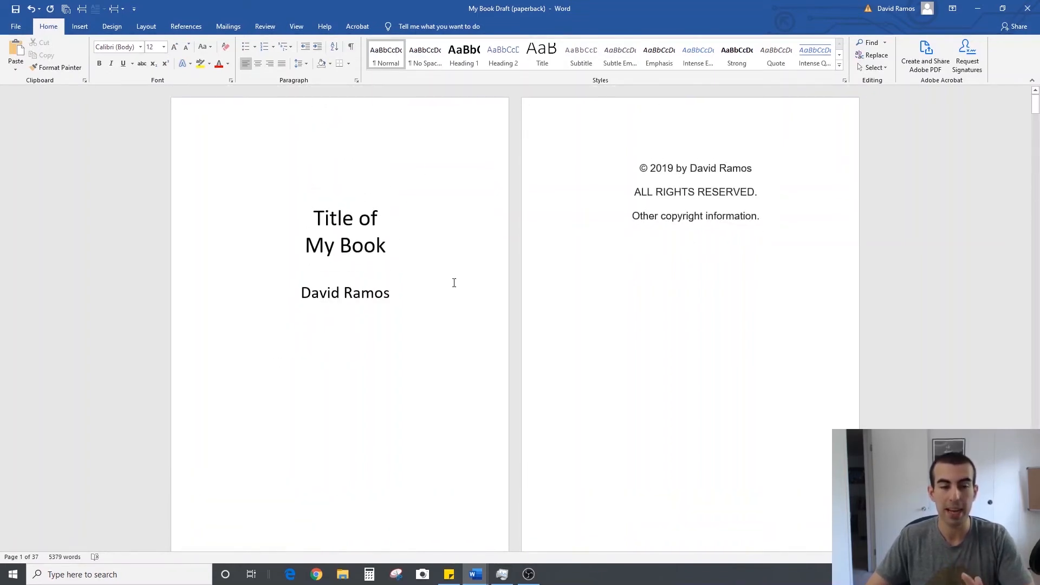
{"action": "left_click", "coordinate": [352, 46]}
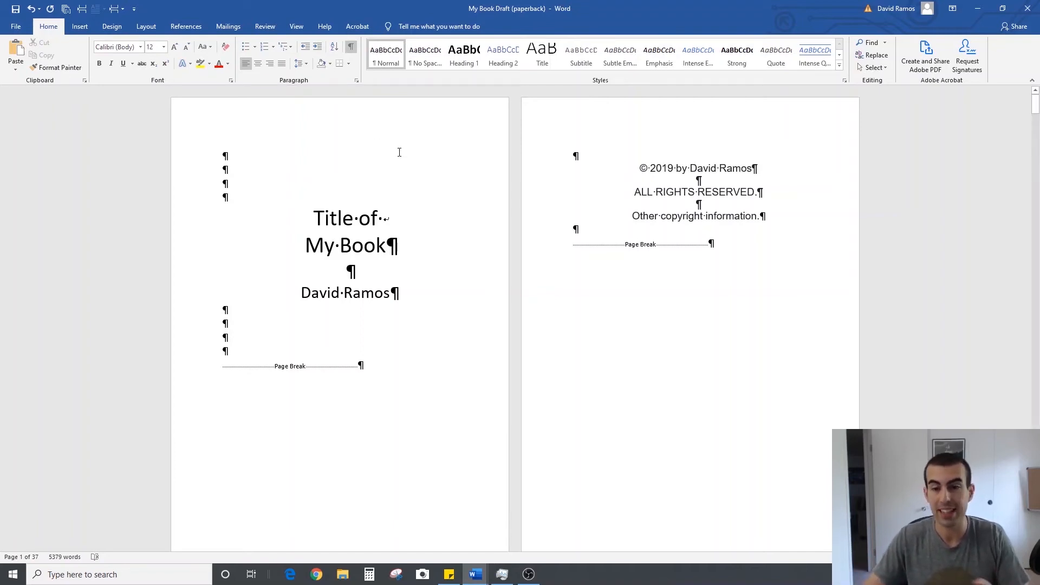
Add two blank lines above the Chapter 1 heading
{"action": "scroll", "coordinate": [536, 264], "scroll_direction": "down", "scroll_amount": 7}
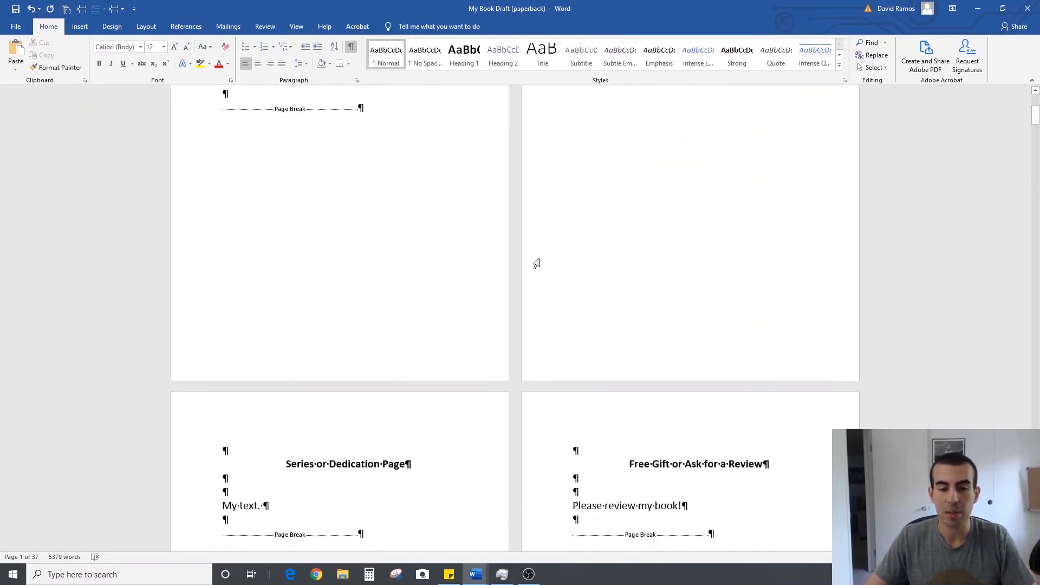
{"action": "scroll", "coordinate": [537, 263], "scroll_direction": "down", "scroll_amount": 10}
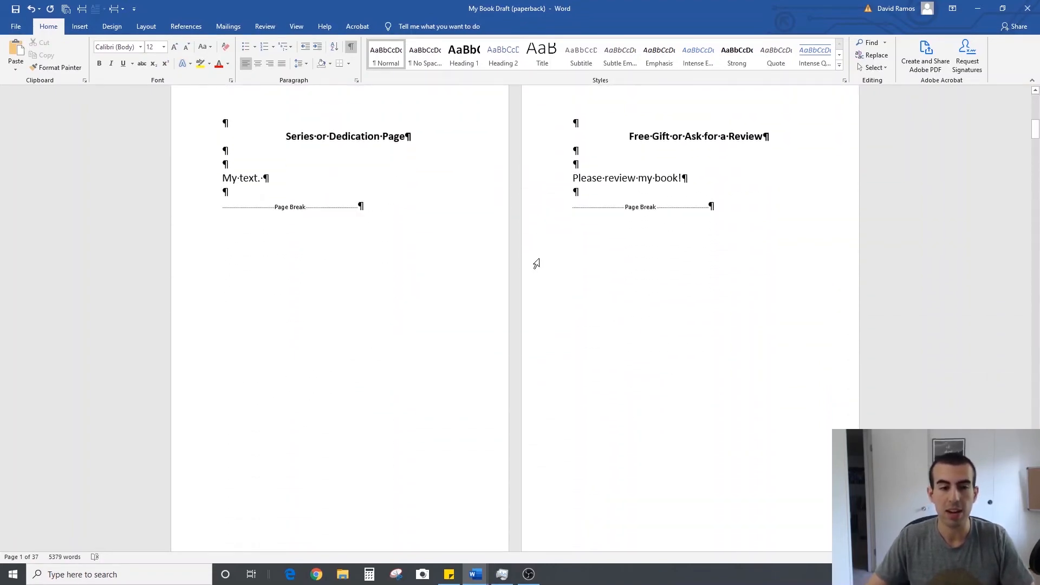
{"action": "scroll", "coordinate": [536, 264], "scroll_direction": "down", "scroll_amount": 2}
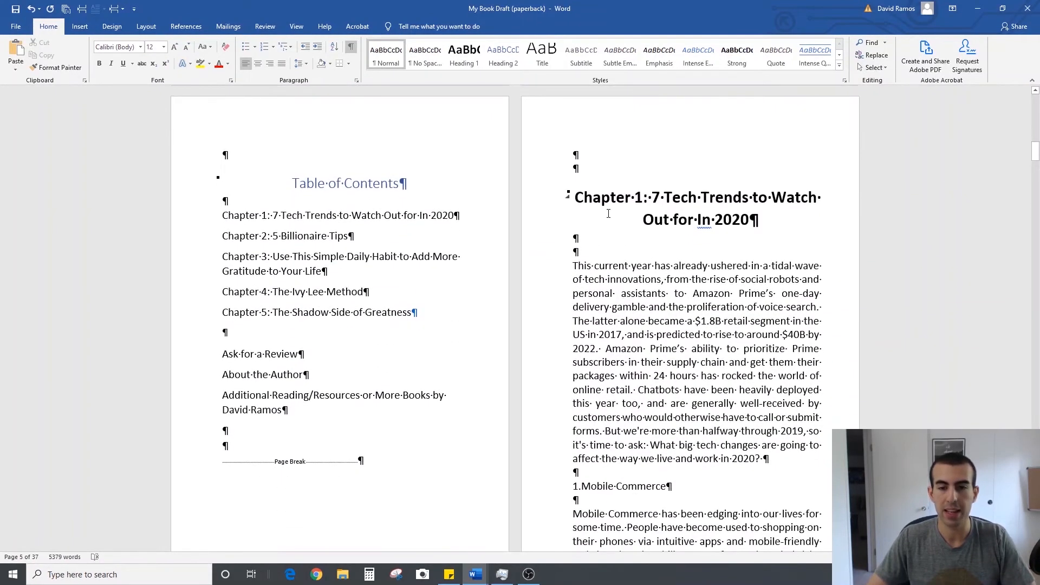
{"action": "left_click", "coordinate": [622, 160]}
{"action": "key", "text": "Return"}
{"action": "key", "text": "Return"}
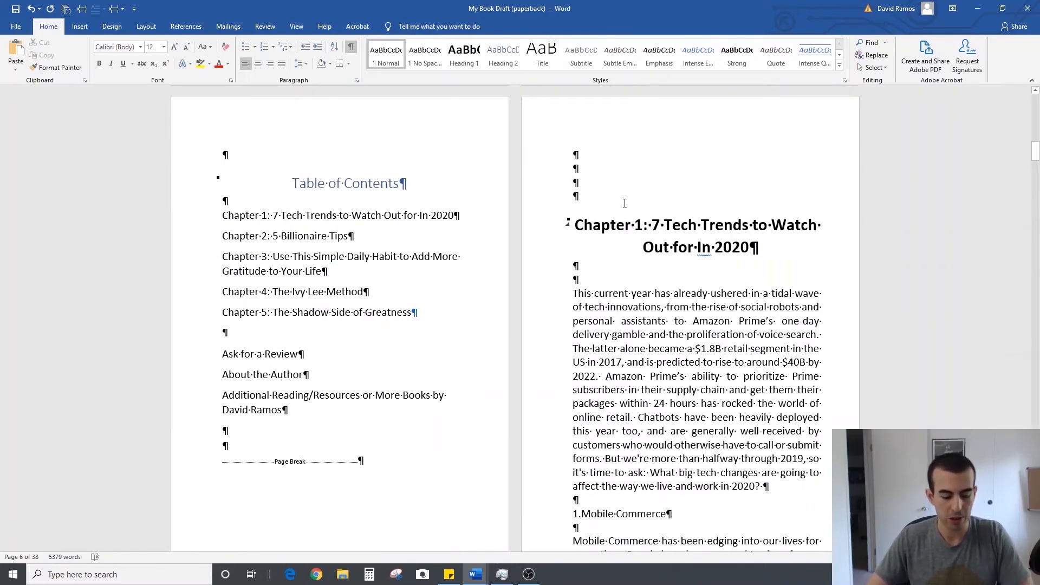
Show the document's headings for navigation, go to Chapter 2 and add two blank lines above its heading
{"action": "key", "text": "ctrl+f"}
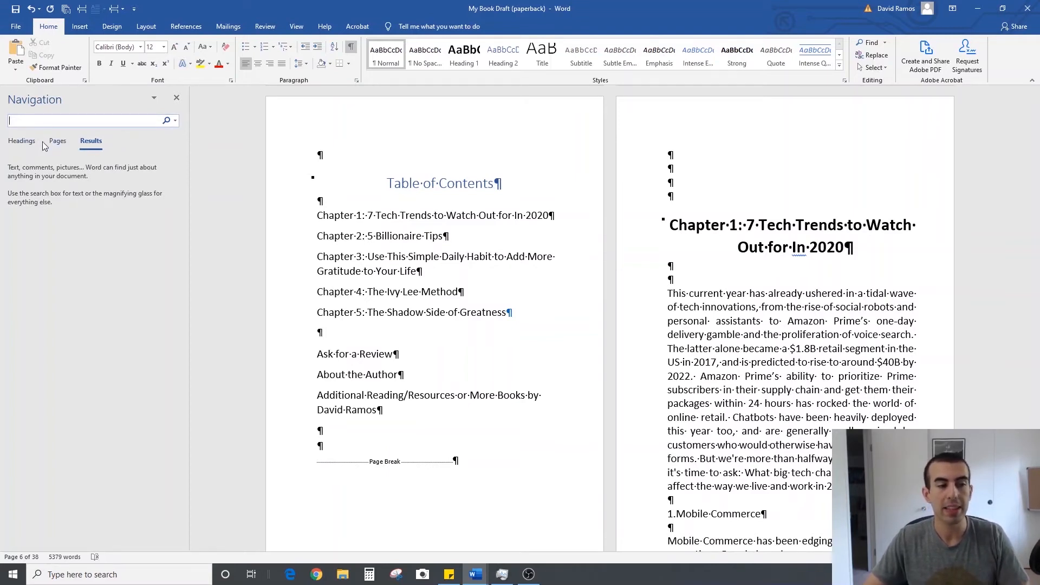
{"action": "left_click", "coordinate": [22, 142]}
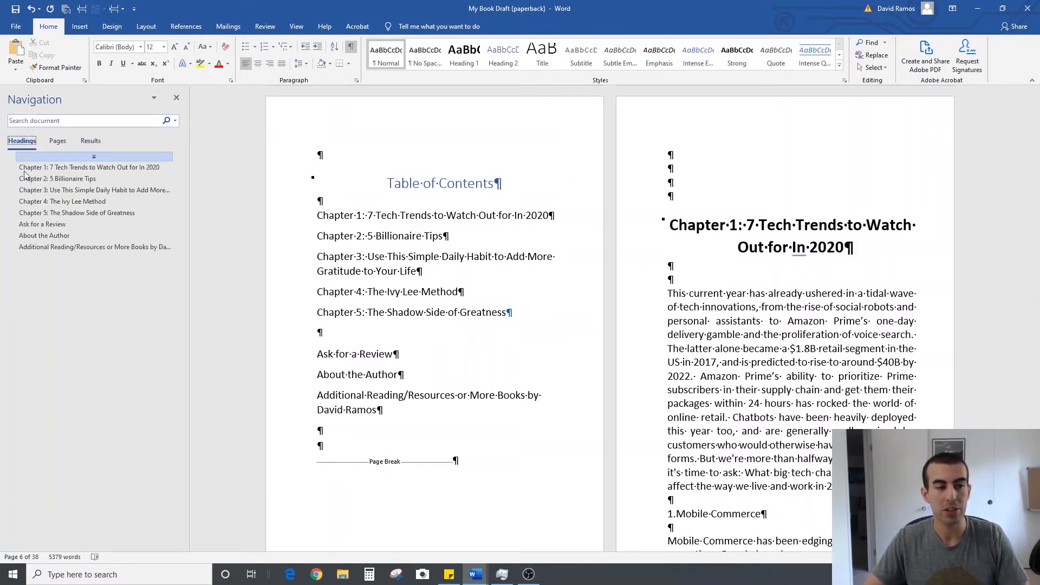
{"action": "left_click", "coordinate": [75, 170]}
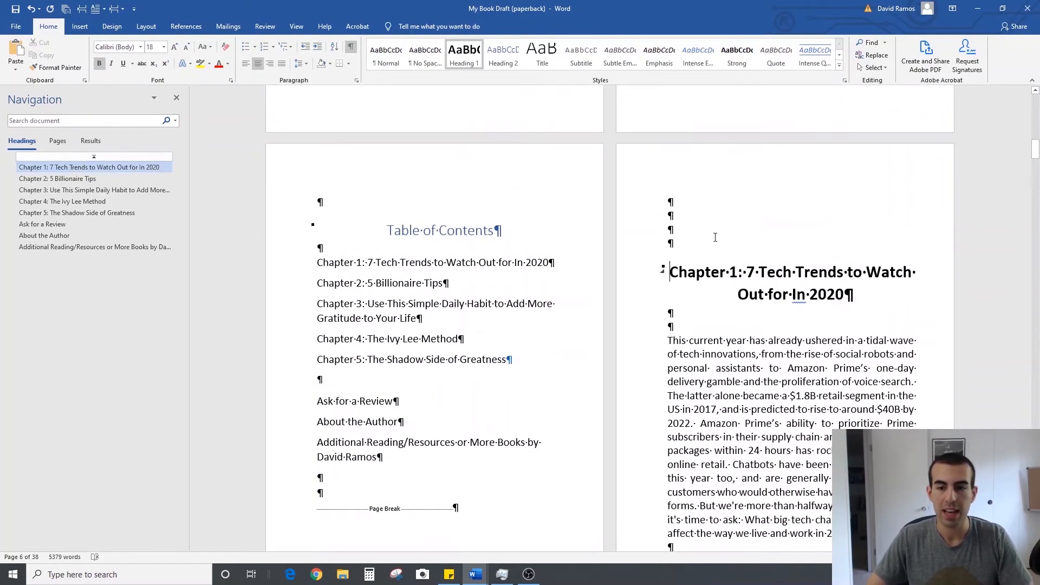
{"action": "left_click", "coordinate": [87, 179]}
{"action": "scroll", "coordinate": [698, 202], "scroll_direction": "up", "scroll_amount": 3}
{"action": "left_click", "coordinate": [697, 199]}
{"action": "key", "text": "Return"}
{"action": "key", "text": "Return"}
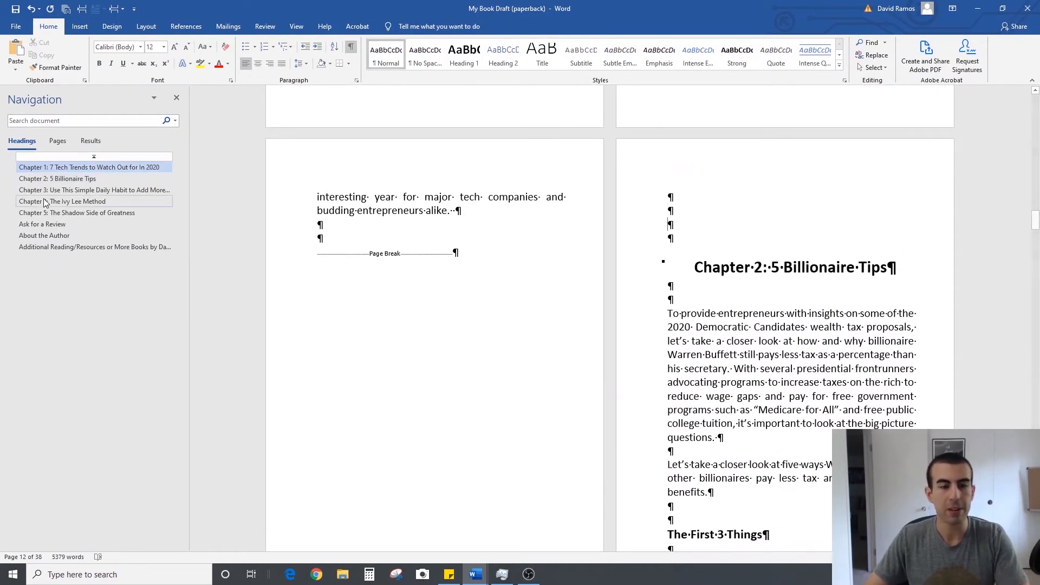
Add two blank lines above each of the Chapter 3, Chapter 4 and Chapter 5 headings
{"action": "left_click", "coordinate": [60, 190]}
{"action": "key", "text": "Return"}
{"action": "key", "text": "Return"}
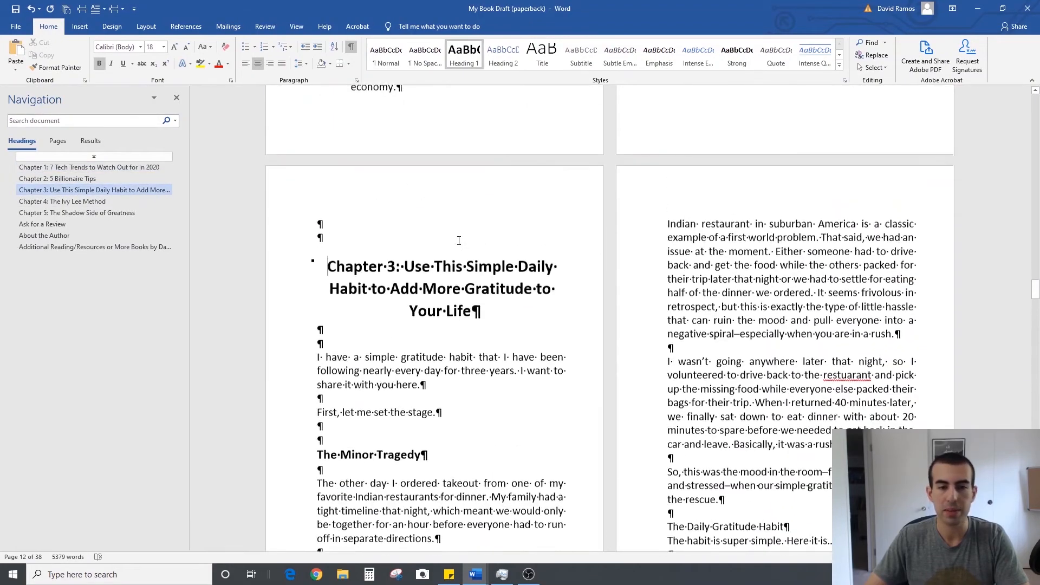
{"action": "left_click", "coordinate": [62, 201]}
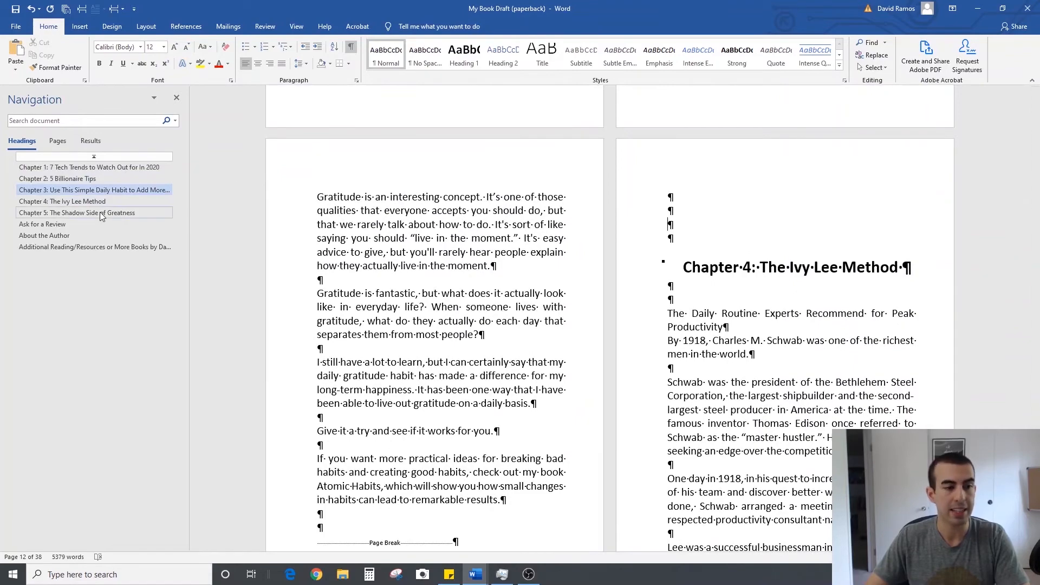
{"action": "left_click", "coordinate": [100, 212]}
{"action": "key", "text": "Return"}
{"action": "key", "text": "Return"}
{"action": "key", "text": "Return"}
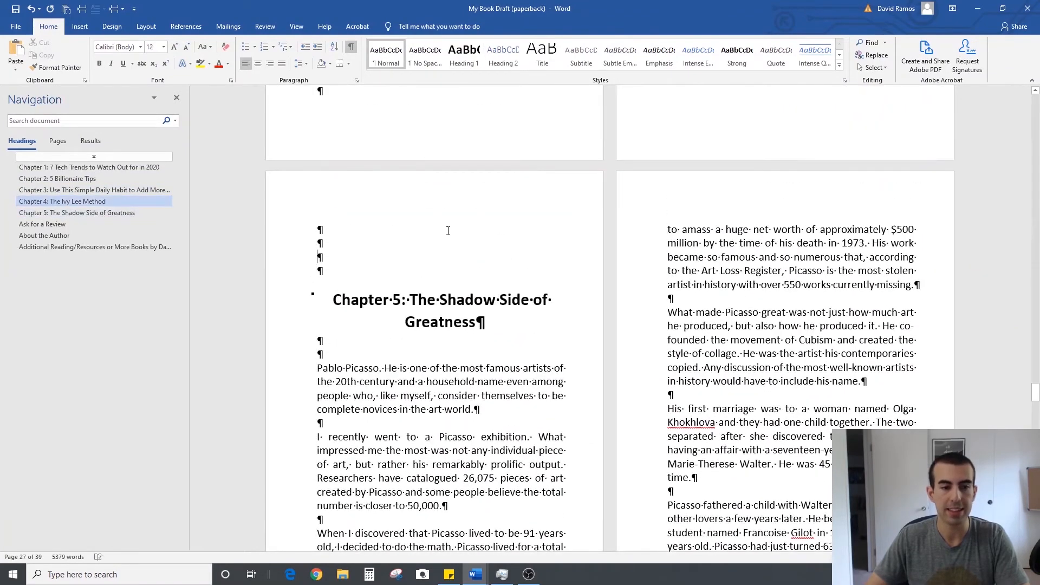
Examine the spacing above the back matter headings, on the title page and at the start of Chapter 1
{"action": "left_click", "coordinate": [106, 214]}
{"action": "left_click", "coordinate": [95, 223]}
{"action": "scroll", "coordinate": [495, 257], "scroll_direction": "up", "scroll_amount": 1}
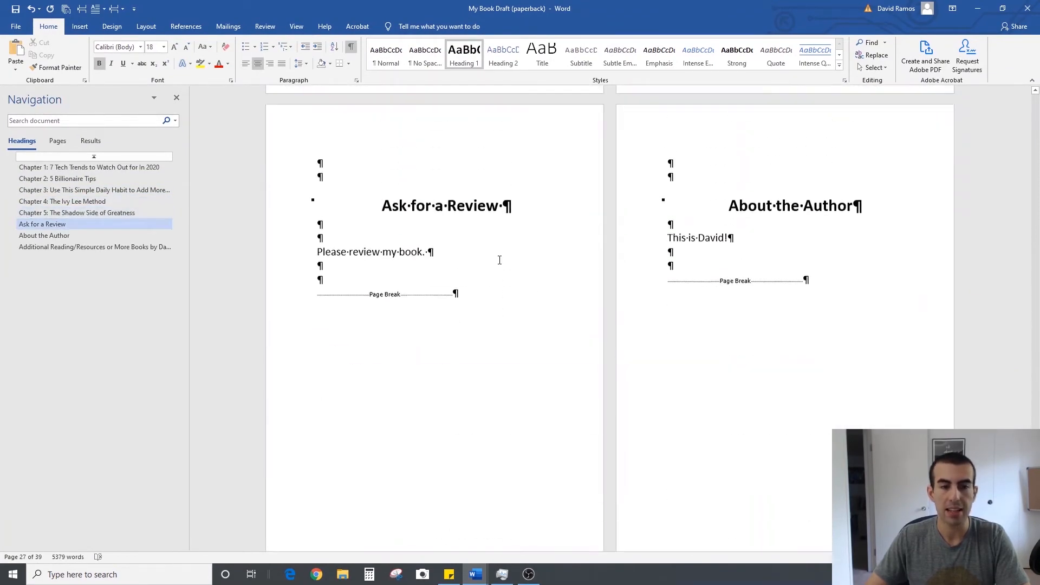
{"action": "scroll", "coordinate": [631, 325], "scroll_direction": "down", "scroll_amount": 10}
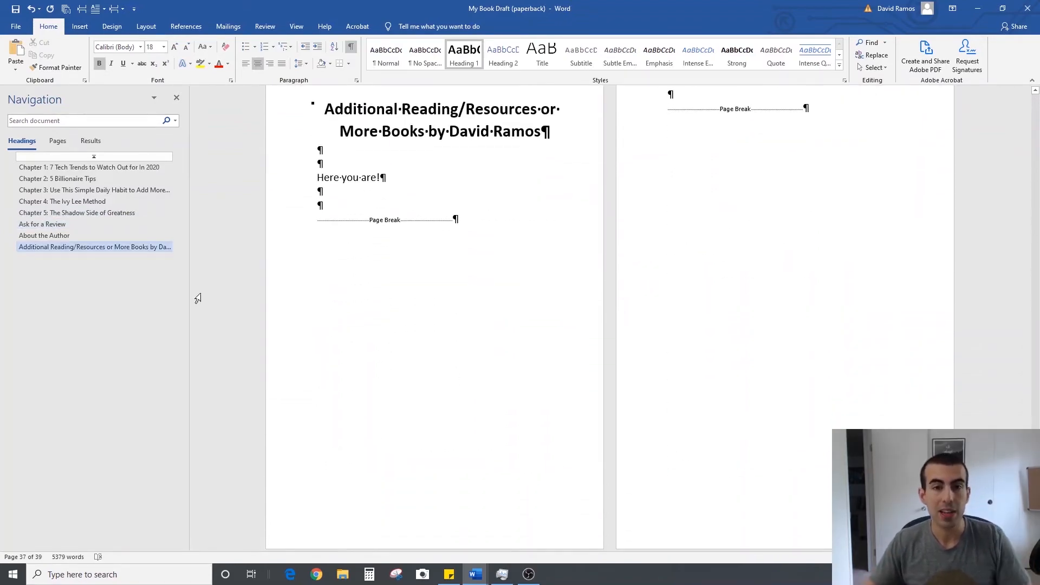
{"action": "left_click", "coordinate": [62, 156]}
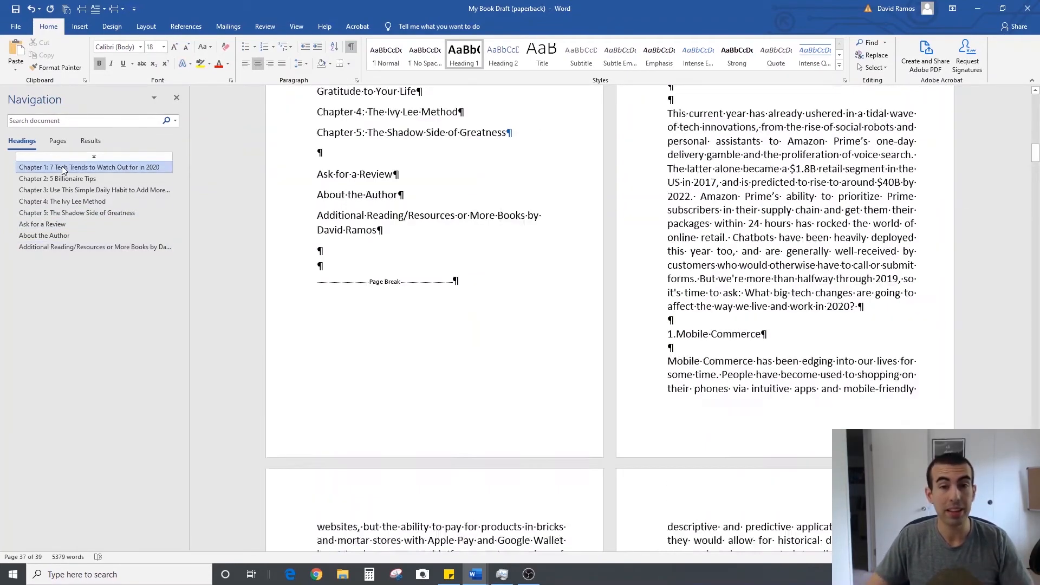
{"action": "scroll", "coordinate": [289, 229], "scroll_direction": "up", "scroll_amount": 14}
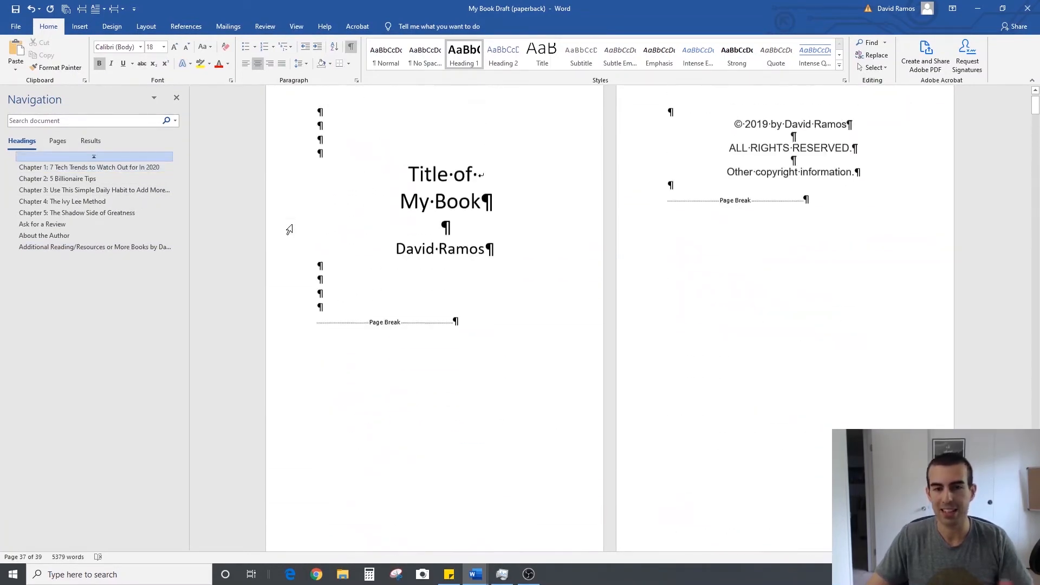
{"action": "scroll", "coordinate": [289, 229], "scroll_direction": "down", "scroll_amount": 7}
{"action": "scroll", "coordinate": [289, 229], "scroll_direction": "down", "scroll_amount": 10}
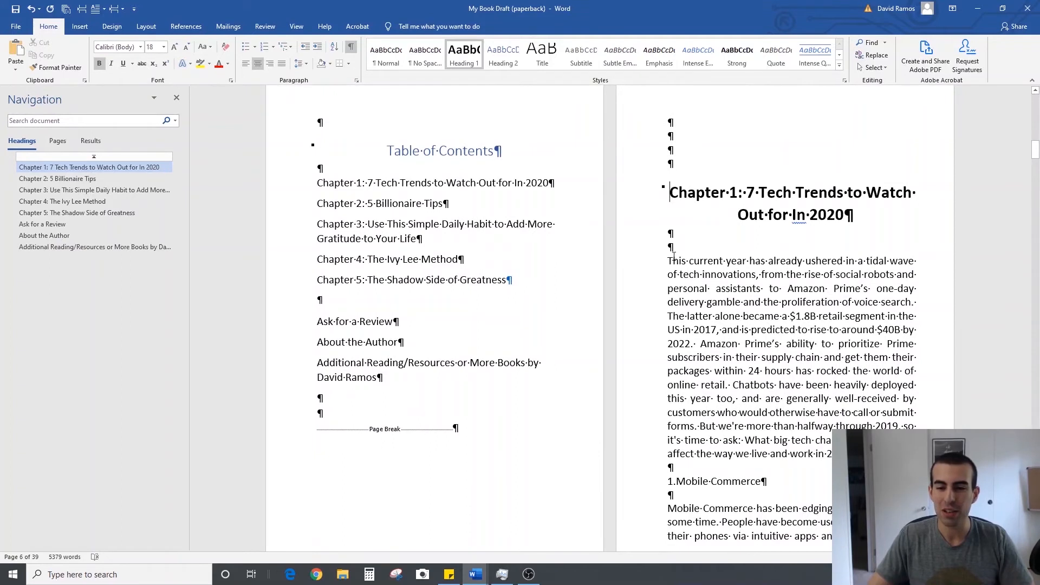
Apply a Dropped drop cap to the first letter of Chapter 1's opening paragraph
{"action": "left_click_drag", "start_coordinate": [669, 260], "coordinate": [669, 262]}
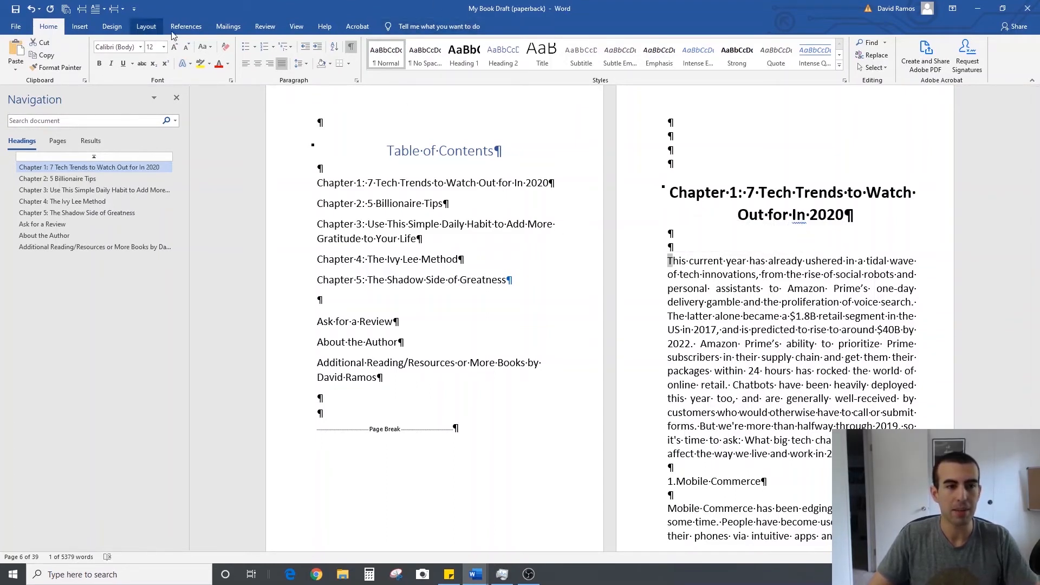
{"action": "left_click", "coordinate": [449, 26]}
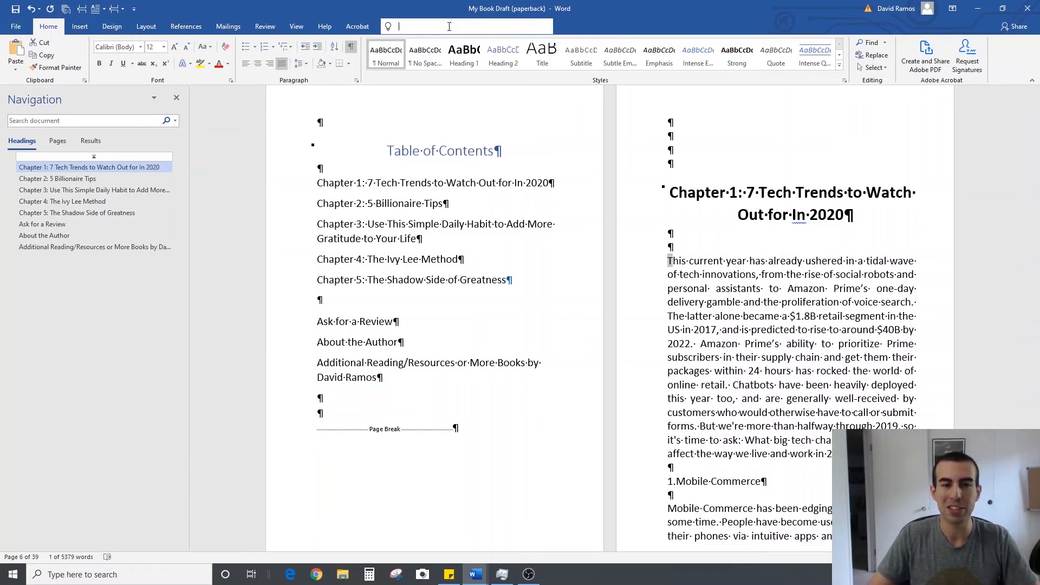
{"action": "type", "text": "drop"}
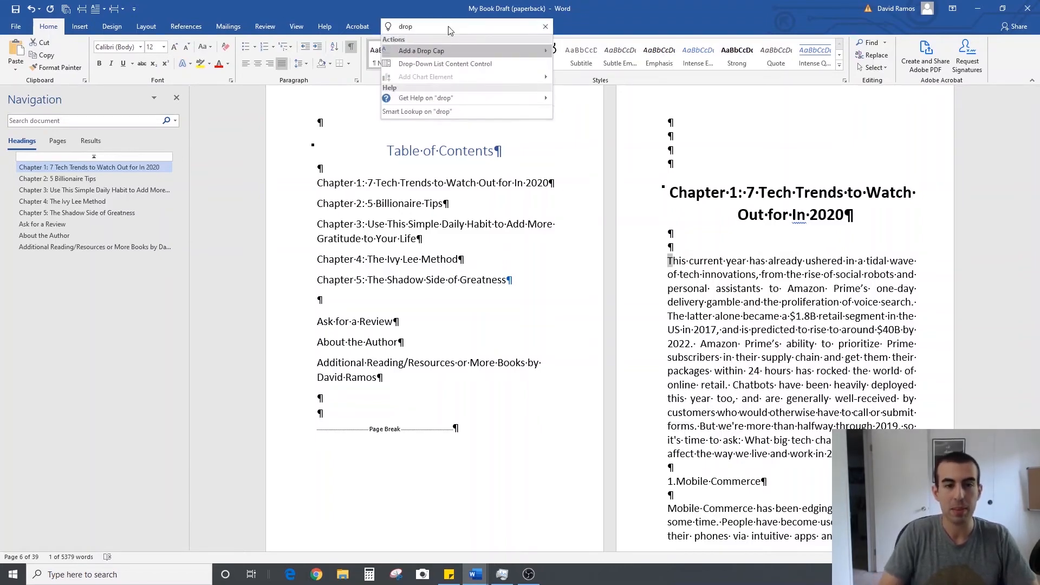
{"action": "mouse_move", "coordinate": [426, 50]}
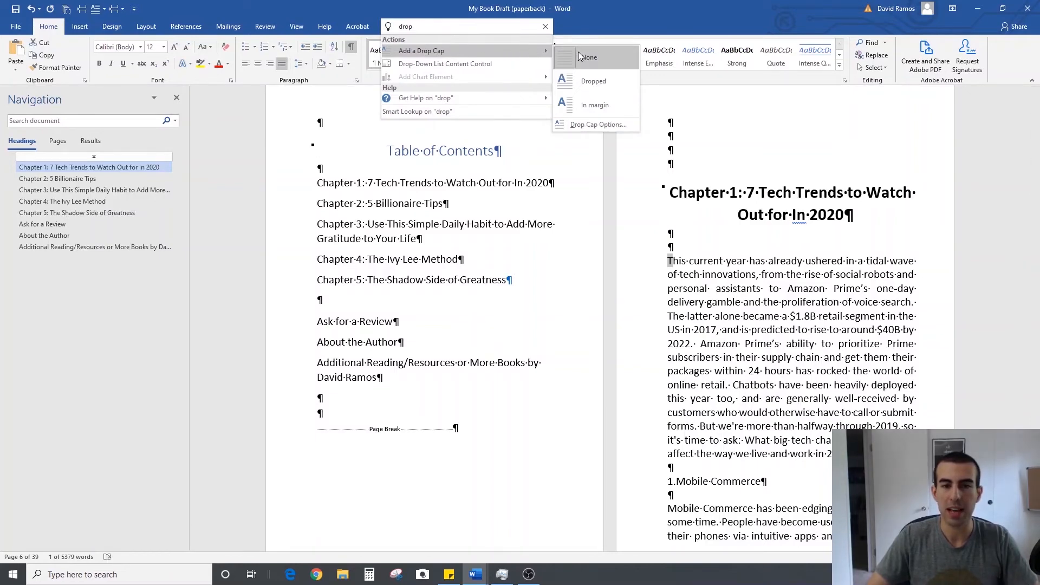
{"action": "left_click", "coordinate": [583, 83]}
{"action": "left_click", "coordinate": [734, 272]}
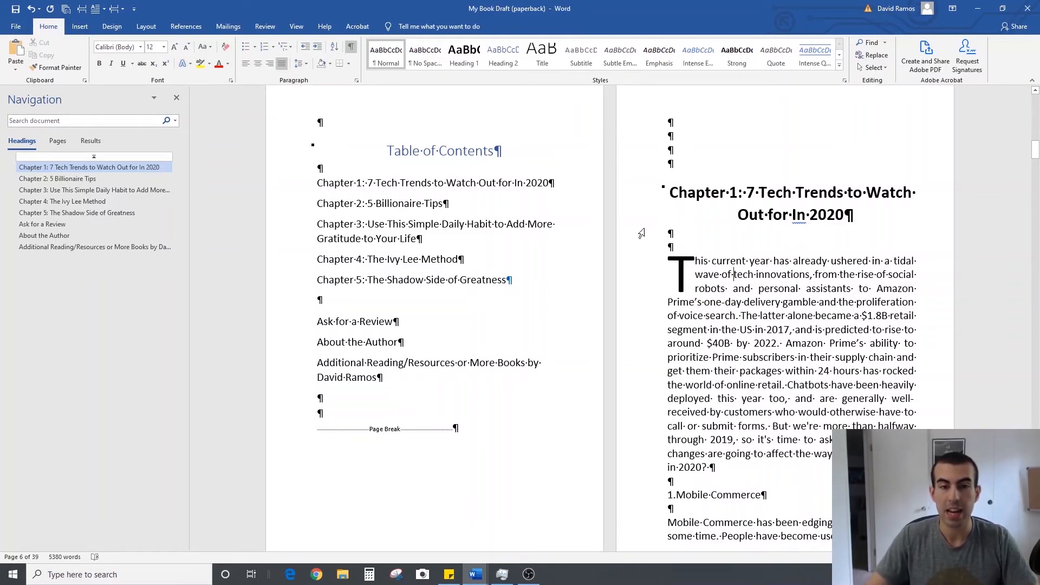
Search the commands for Drop Cap and check the option for adding its gallery to the Quick Access Toolbar
{"action": "left_click", "coordinate": [436, 28]}
{"action": "type", "text": "drop"}
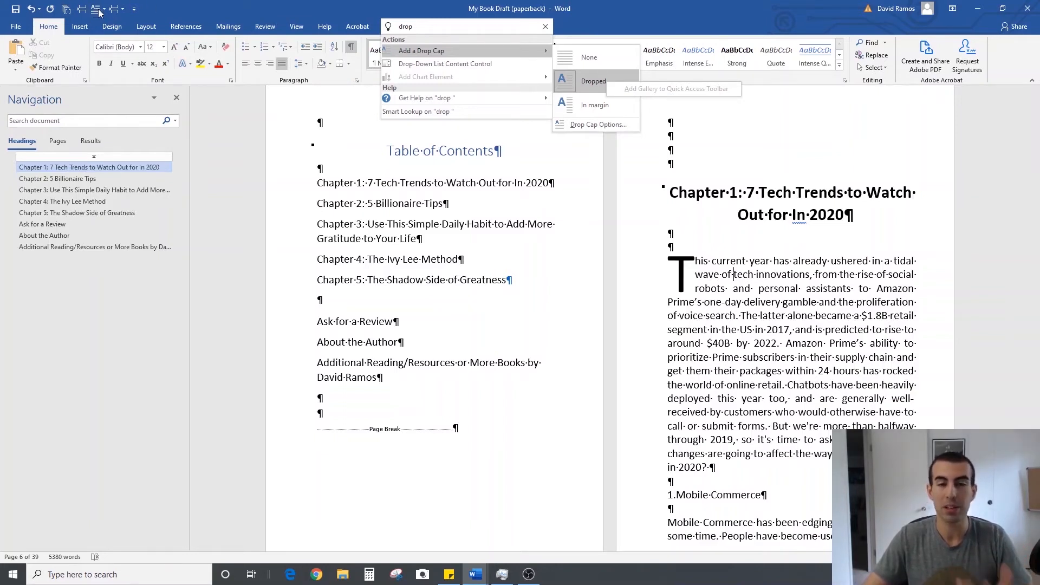
{"action": "left_click", "coordinate": [771, 250]}
Apply Dropped drop caps to the first letters of the opening paragraphs in Chapters 2 and 3
{"action": "left_click", "coordinate": [99, 178]}
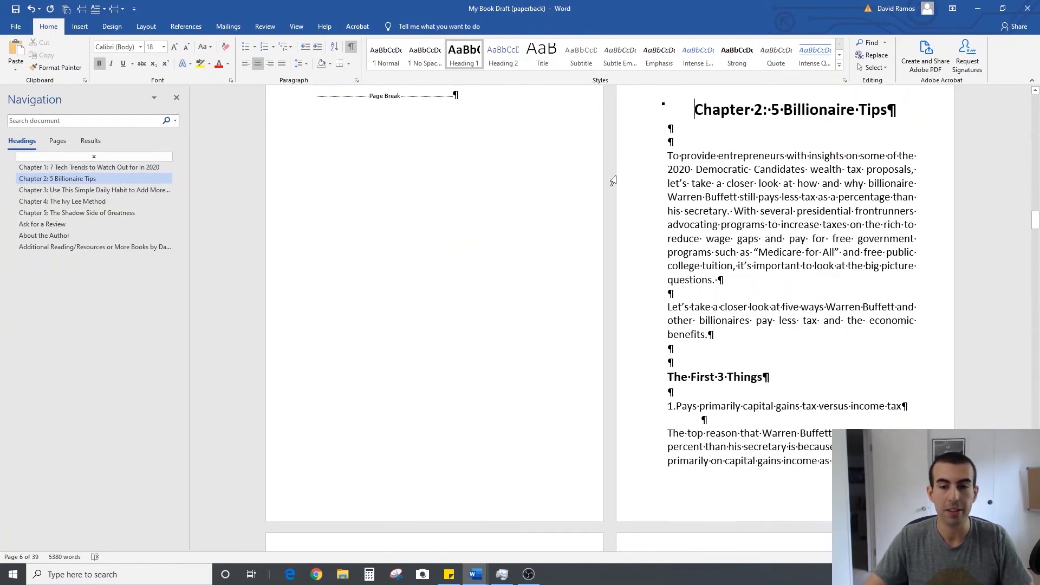
{"action": "left_click", "coordinate": [100, 10]}
{"action": "left_click", "coordinate": [133, 49]}
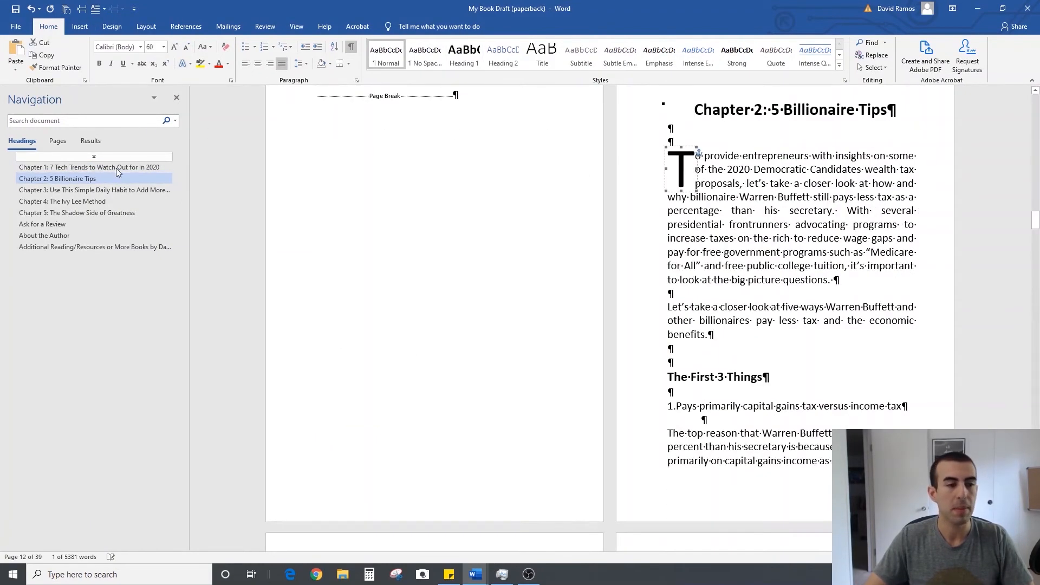
{"action": "left_click", "coordinate": [95, 189]}
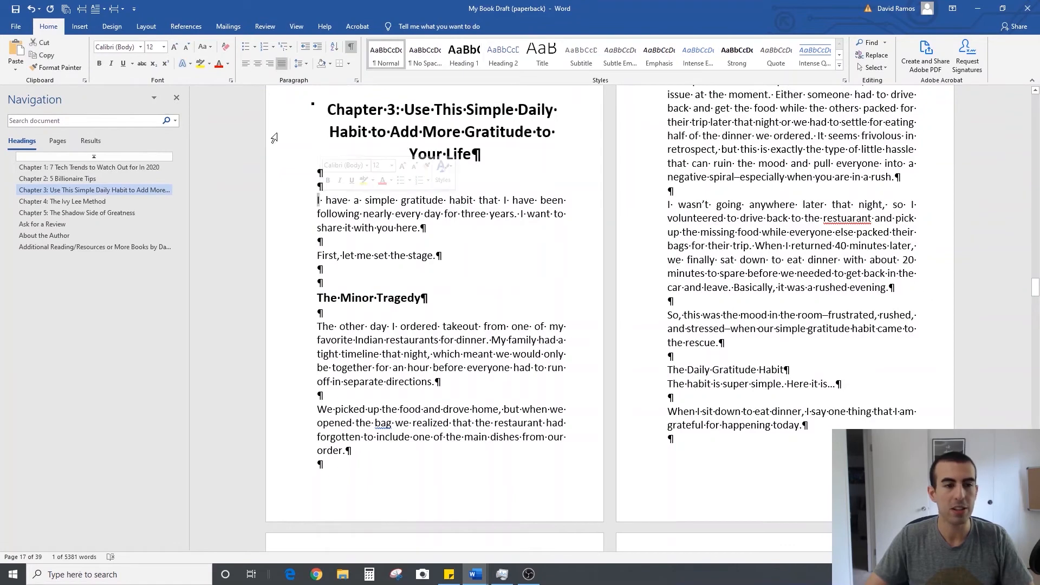
{"action": "left_click", "coordinate": [100, 10]}
{"action": "left_click", "coordinate": [124, 48]}
Apply Dropped drop caps to the first letters of the opening paragraphs in Chapters 4 and 5
{"action": "left_click", "coordinate": [63, 201]}
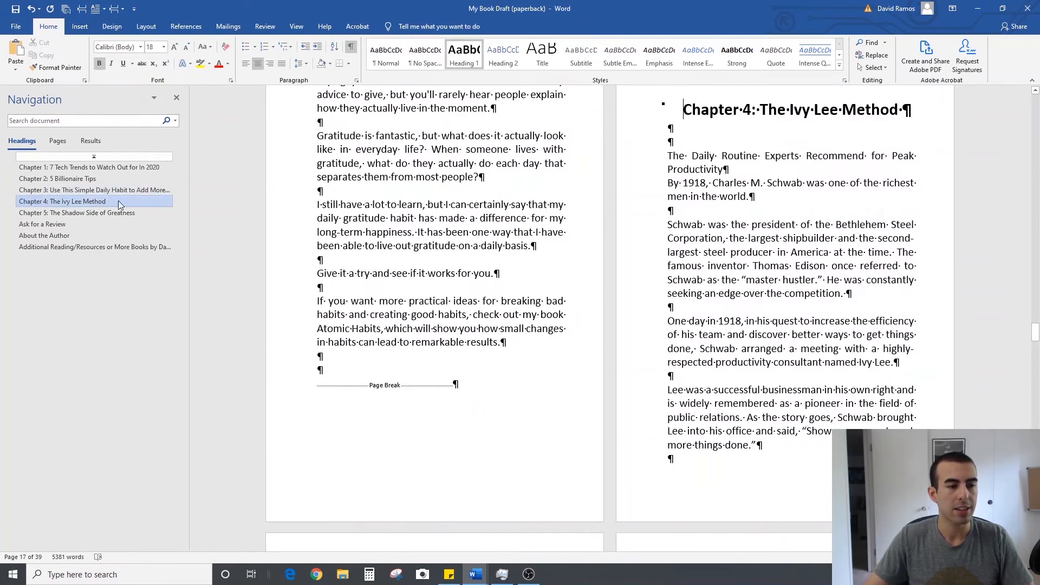
{"action": "left_click", "coordinate": [669, 157]}
{"action": "left_click", "coordinate": [101, 10]}
{"action": "left_click", "coordinate": [125, 47]}
{"action": "left_click", "coordinate": [129, 213]}
{"action": "left_click", "coordinate": [318, 179]}
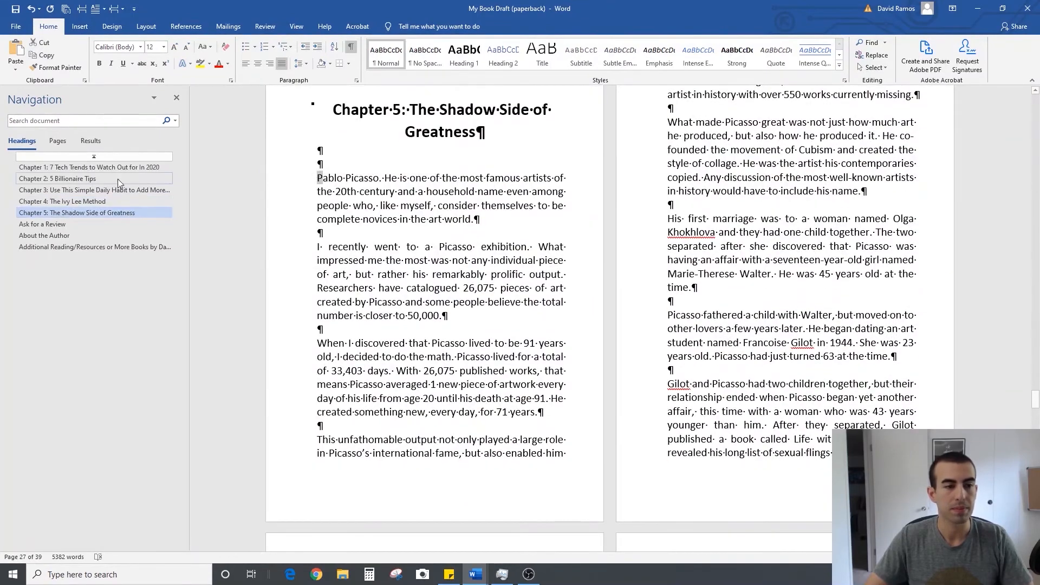
{"action": "left_click", "coordinate": [102, 9]}
{"action": "left_click", "coordinate": [115, 60]}
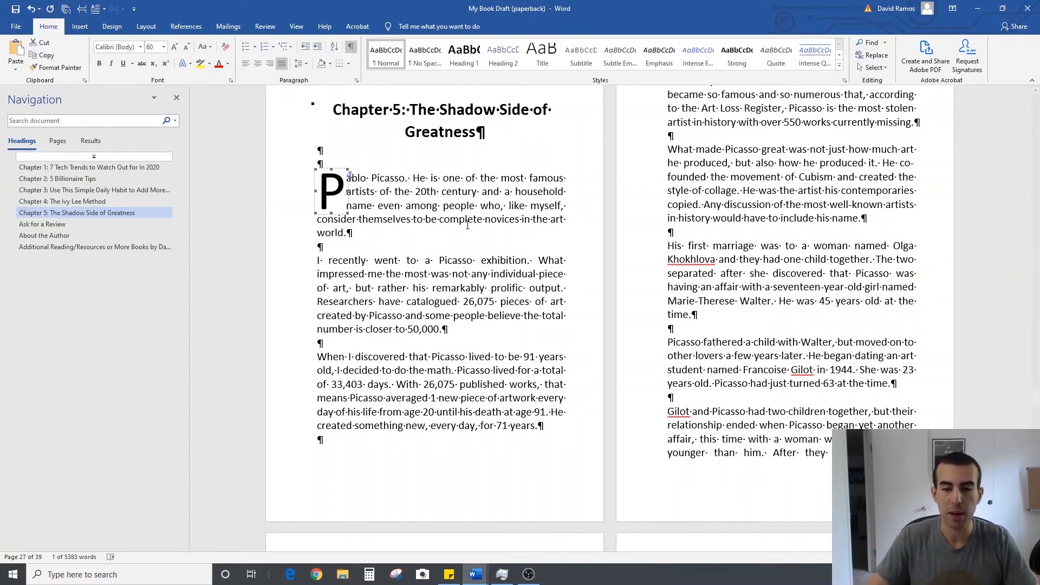
{"action": "scroll", "coordinate": [467, 225], "scroll_direction": "down", "scroll_amount": 7}
{"action": "left_click", "coordinate": [86, 222]}
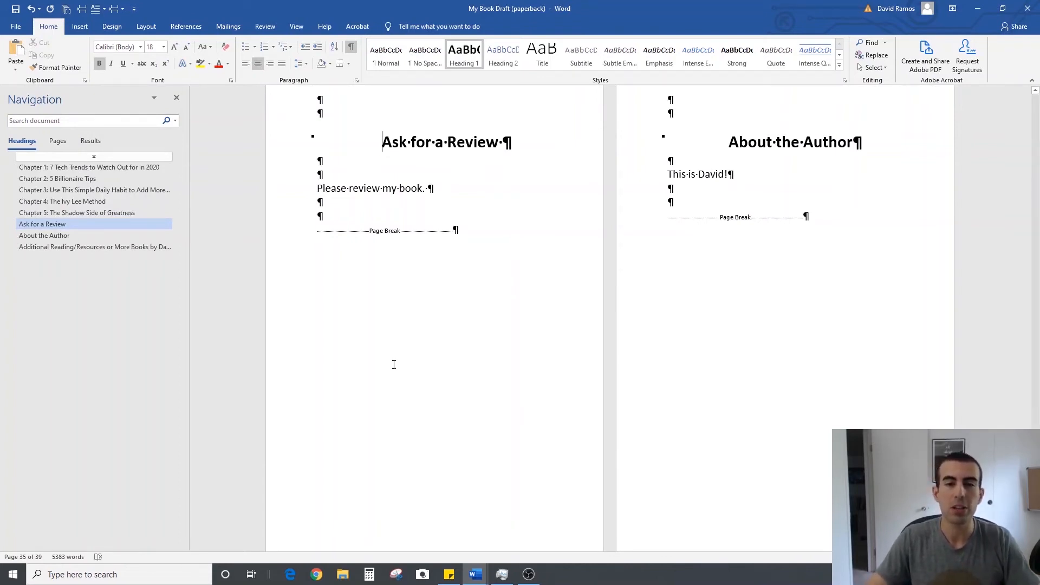
{"action": "left_click", "coordinate": [114, 167]}
{"action": "scroll", "coordinate": [631, 302], "scroll_direction": "up", "scroll_amount": 20}
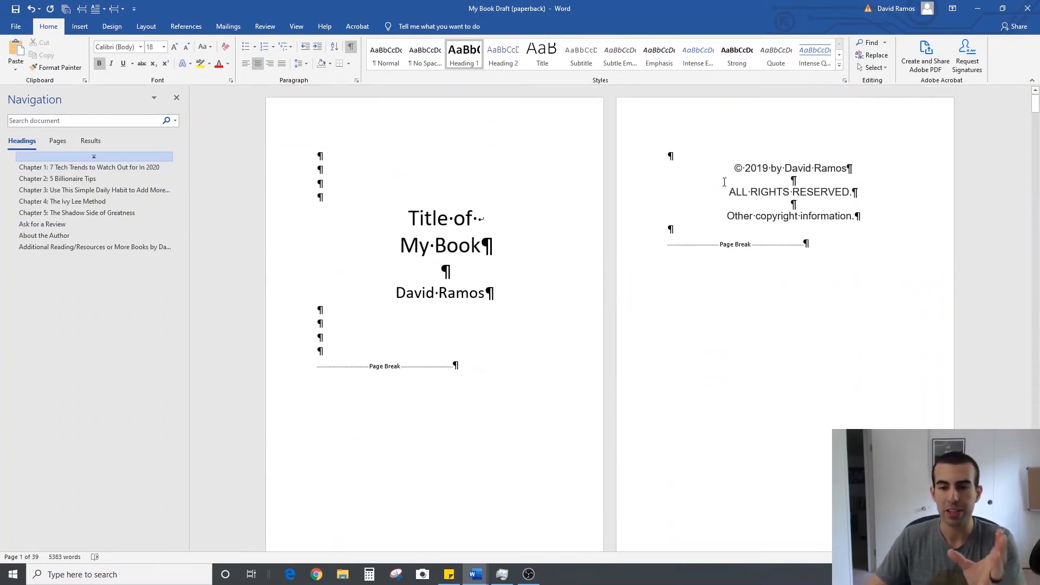
{"action": "scroll", "coordinate": [782, 179], "scroll_direction": "down", "scroll_amount": 10}
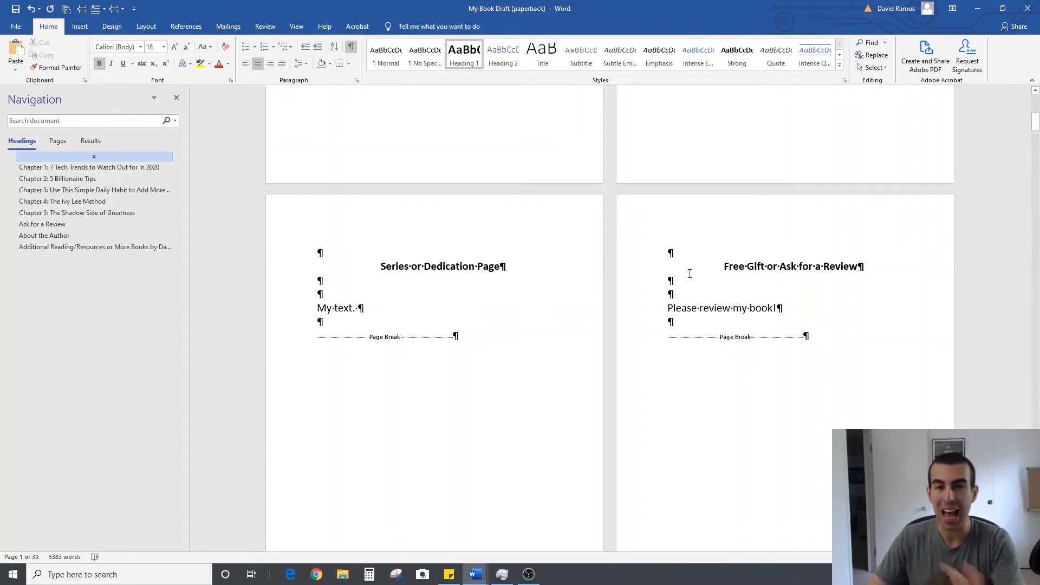
Split Chapter 1's opening paragraph before "Chatbots have been heavily deployed", leaving a blank line between the two parts
{"action": "scroll", "coordinate": [690, 273], "scroll_direction": "down", "scroll_amount": 4}
{"action": "scroll", "coordinate": [690, 273], "scroll_direction": "down", "scroll_amount": 10}
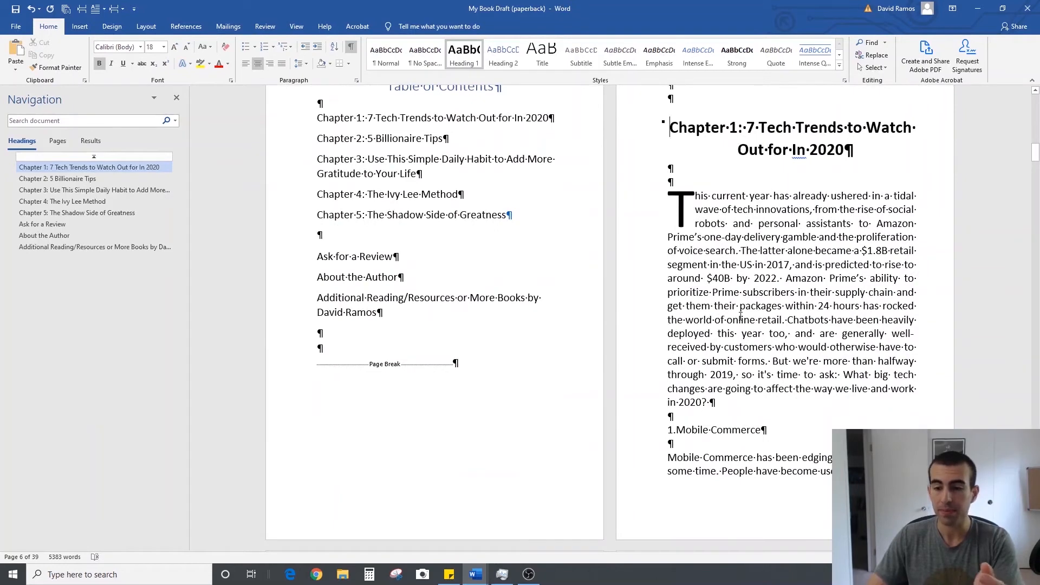
{"action": "scroll", "coordinate": [809, 285], "scroll_direction": "up", "scroll_amount": 3}
{"action": "scroll", "coordinate": [807, 299], "scroll_direction": "down", "scroll_amount": 1}
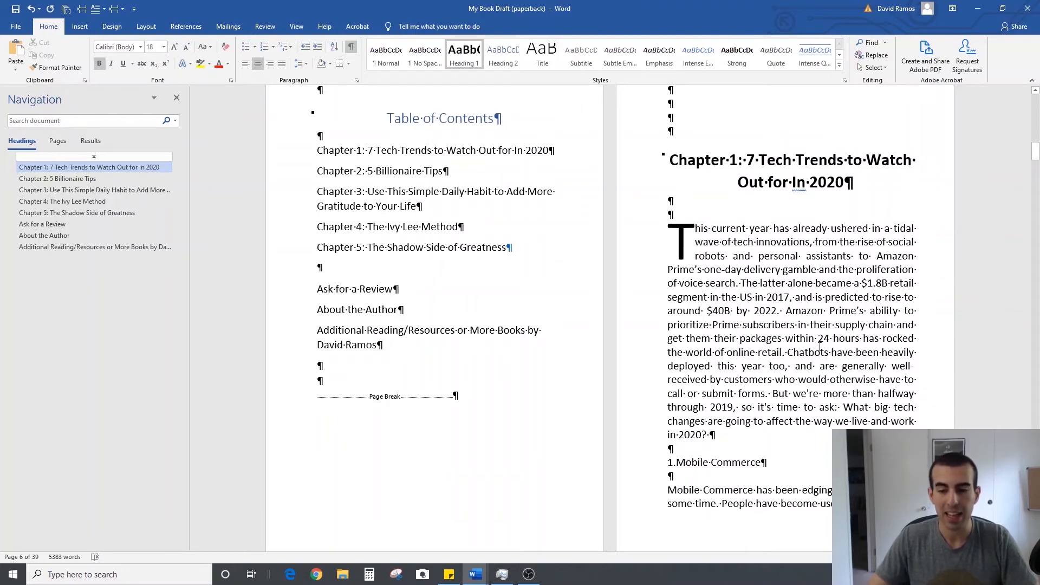
{"action": "left_click", "coordinate": [788, 353]}
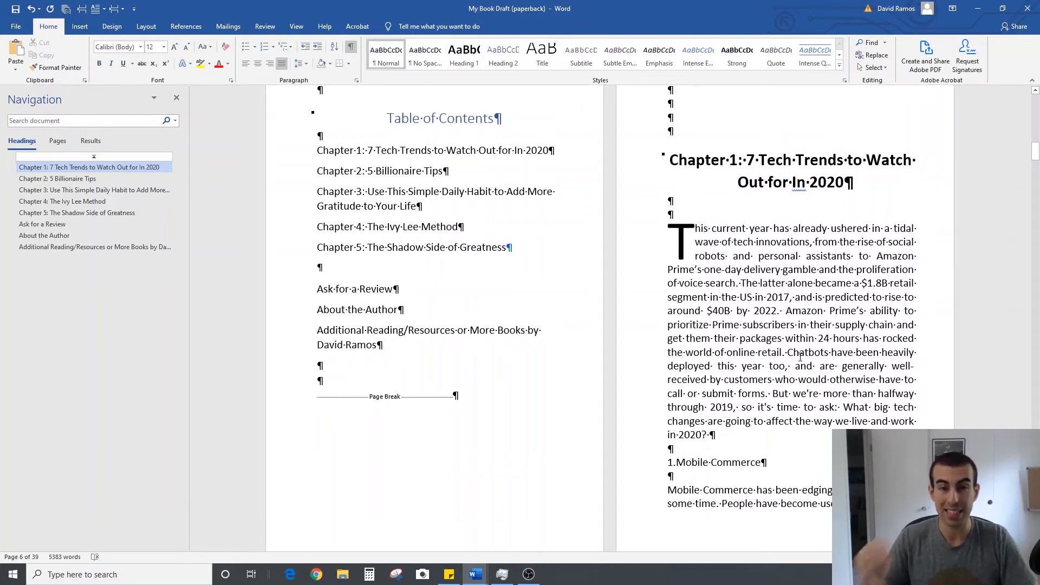
{"action": "key", "text": "Return"}
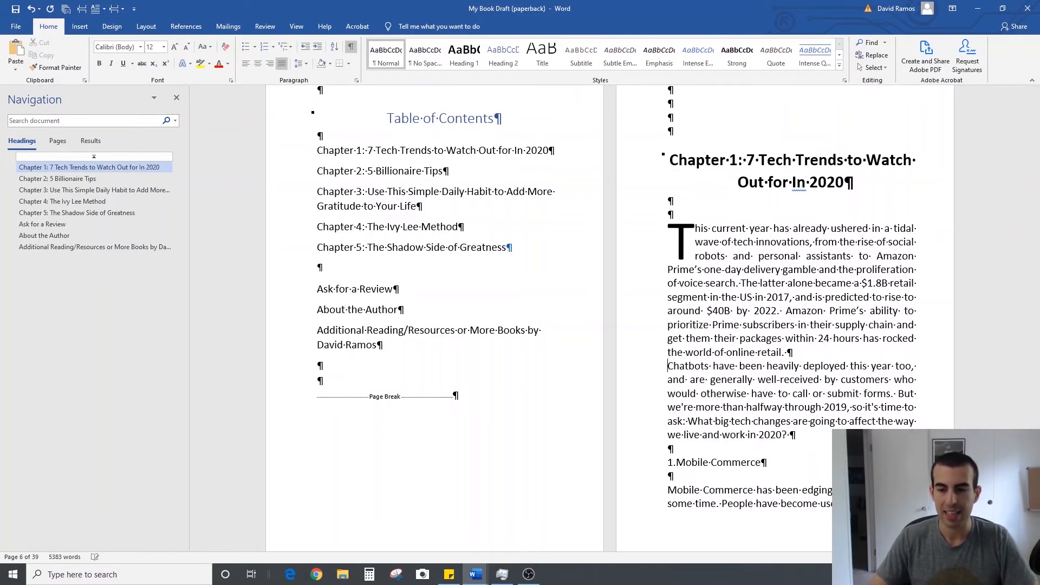
{"action": "key", "text": "Return"}
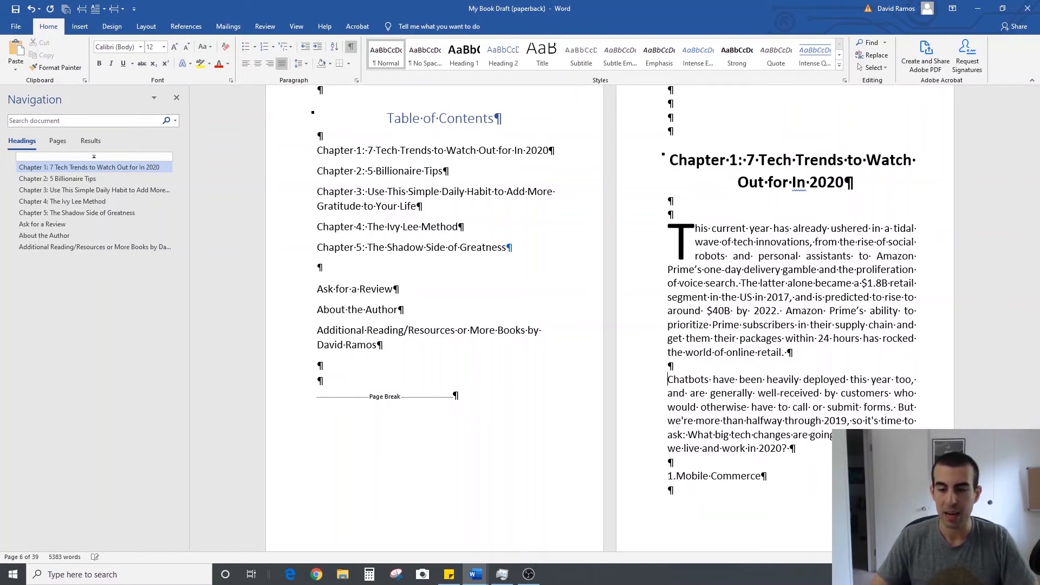
{"action": "left_click", "coordinate": [809, 367]}
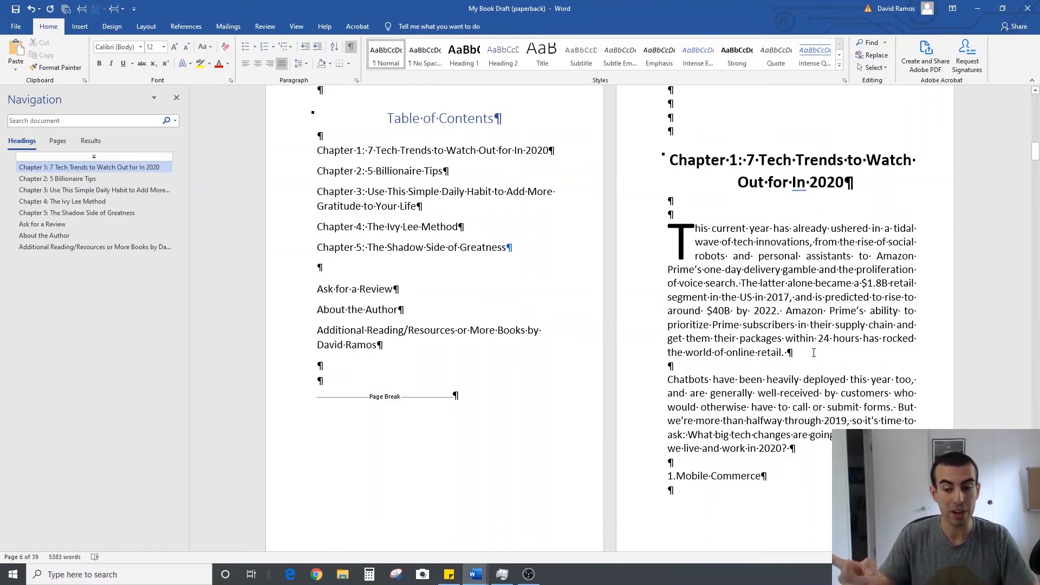
{"action": "scroll", "coordinate": [813, 353], "scroll_direction": "up", "scroll_amount": 1}
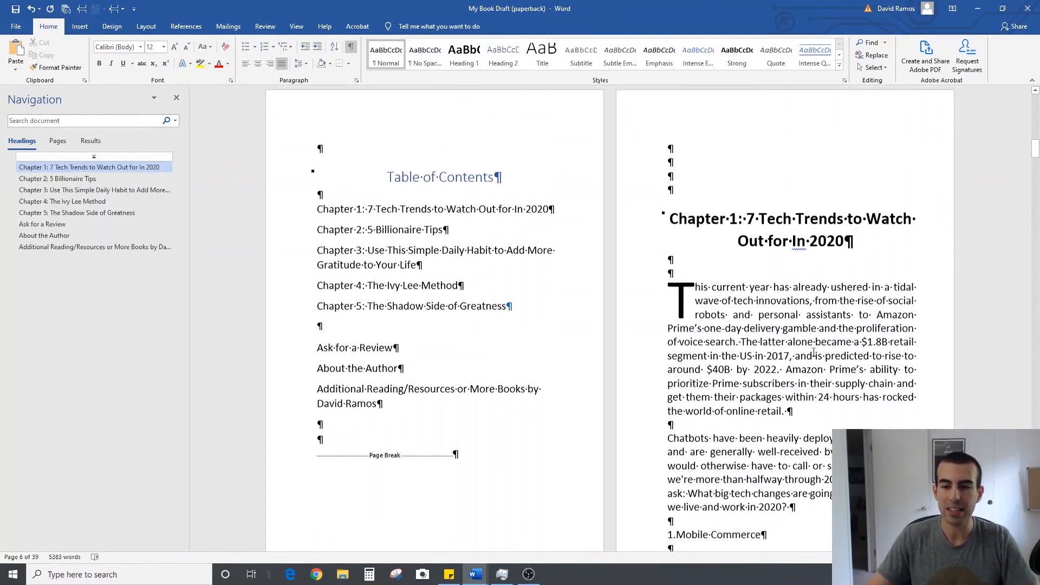
{"action": "scroll", "coordinate": [813, 349], "scroll_direction": "down", "scroll_amount": 1}
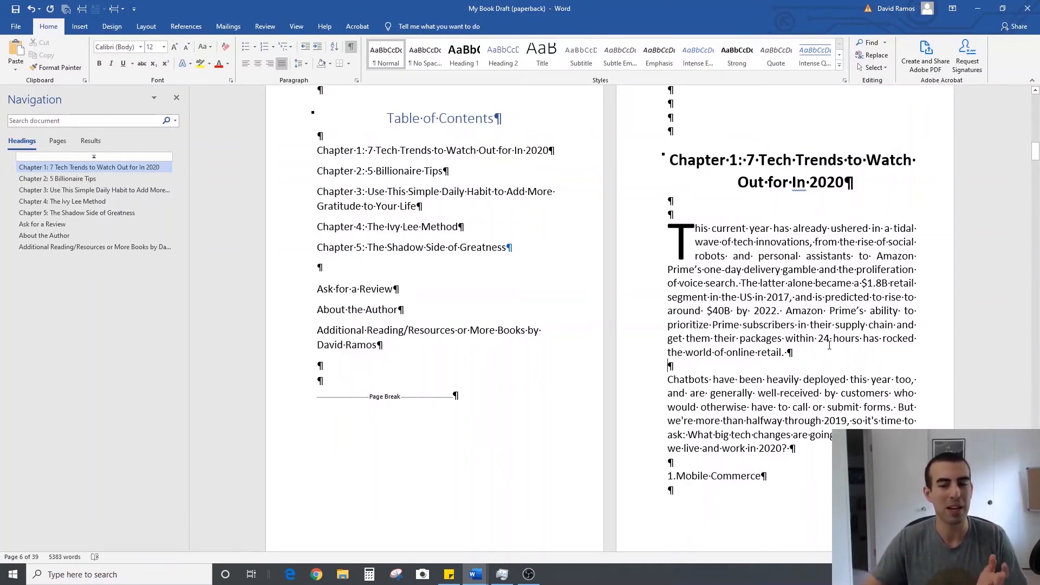
Correct the misspelled word "restuarant" in the Chapter 3 paragraph beginning "I wasn't going anywhere later that night"
{"action": "scroll", "coordinate": [829, 345], "scroll_direction": "down", "scroll_amount": 14}
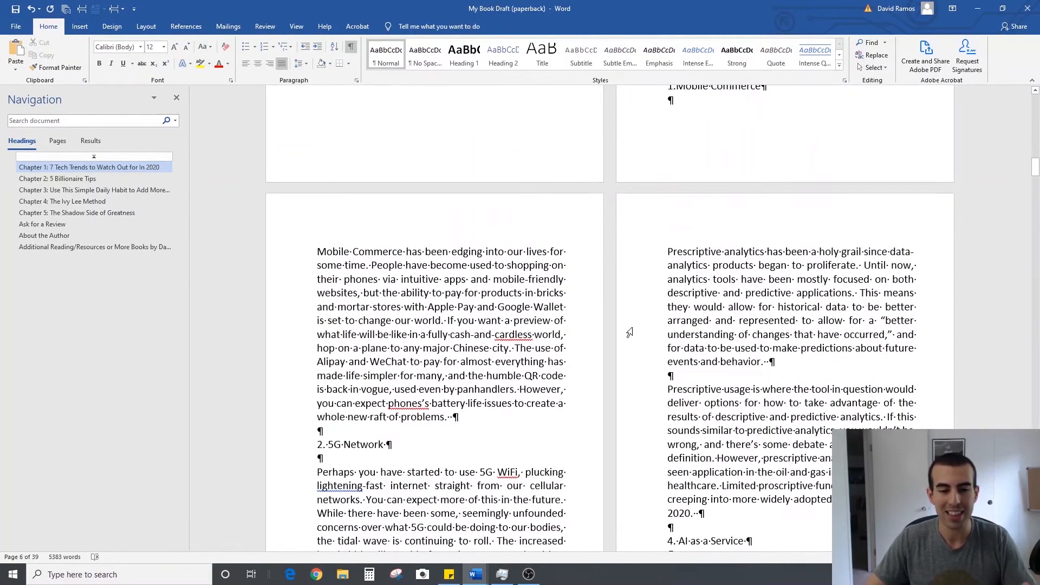
{"action": "scroll", "coordinate": [597, 335], "scroll_direction": "down", "scroll_amount": 18}
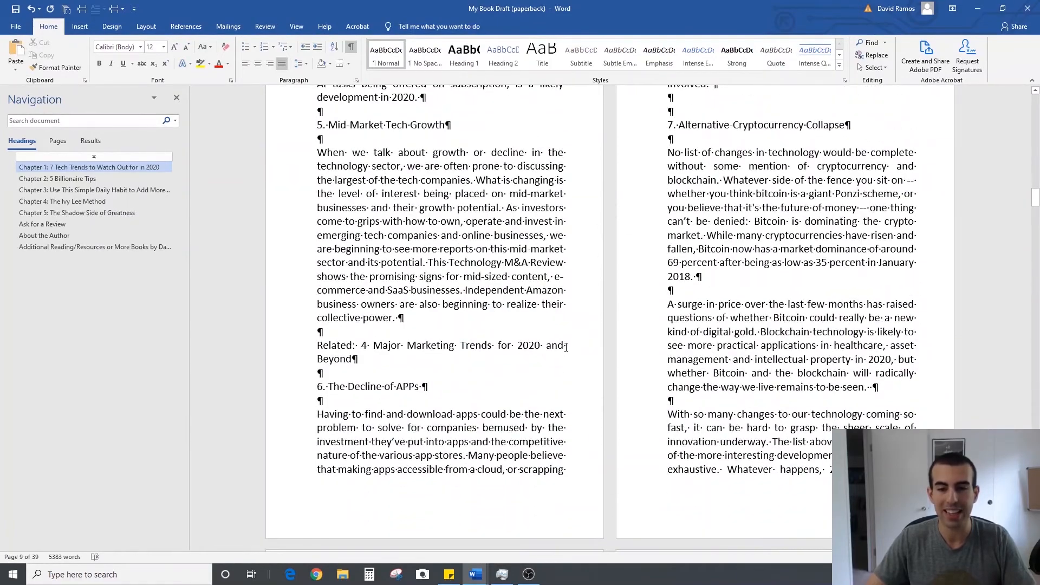
{"action": "scroll", "coordinate": [568, 345], "scroll_direction": "down", "scroll_amount": 18}
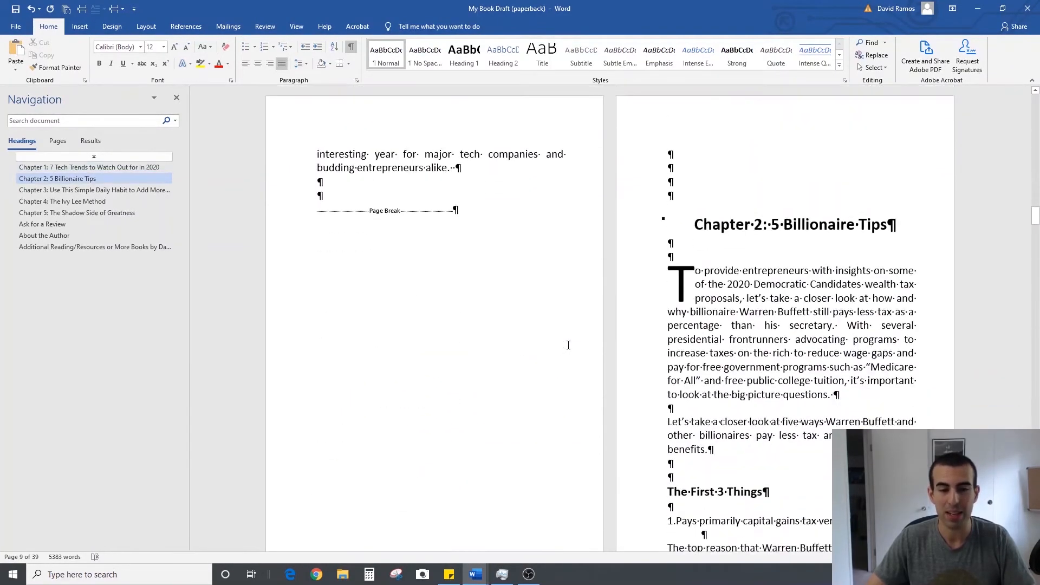
{"action": "scroll", "coordinate": [568, 345], "scroll_direction": "down", "scroll_amount": 8}
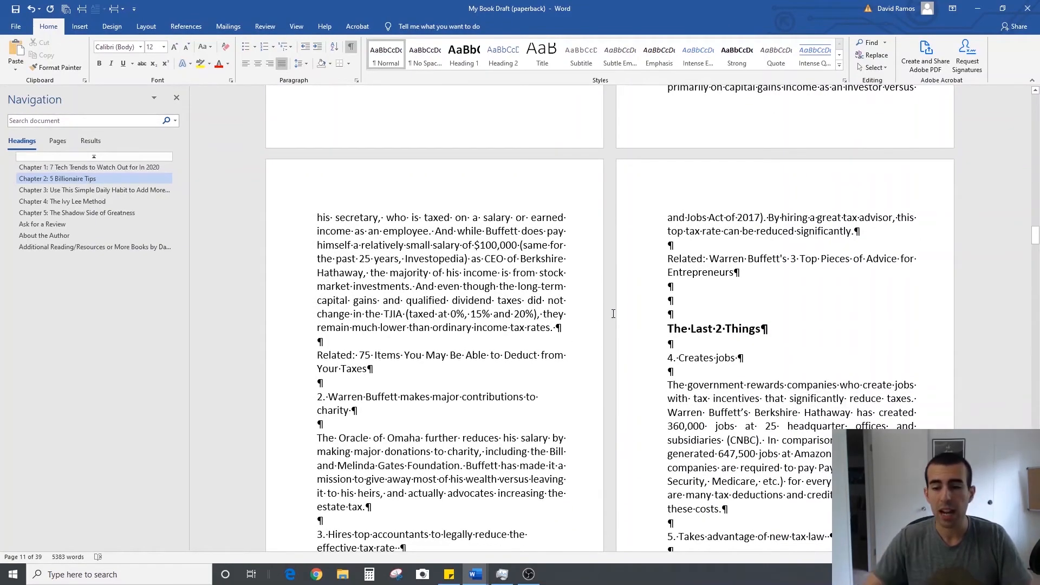
{"action": "scroll", "coordinate": [630, 307], "scroll_direction": "down", "scroll_amount": 3}
{"action": "scroll", "coordinate": [629, 307], "scroll_direction": "down", "scroll_amount": 18}
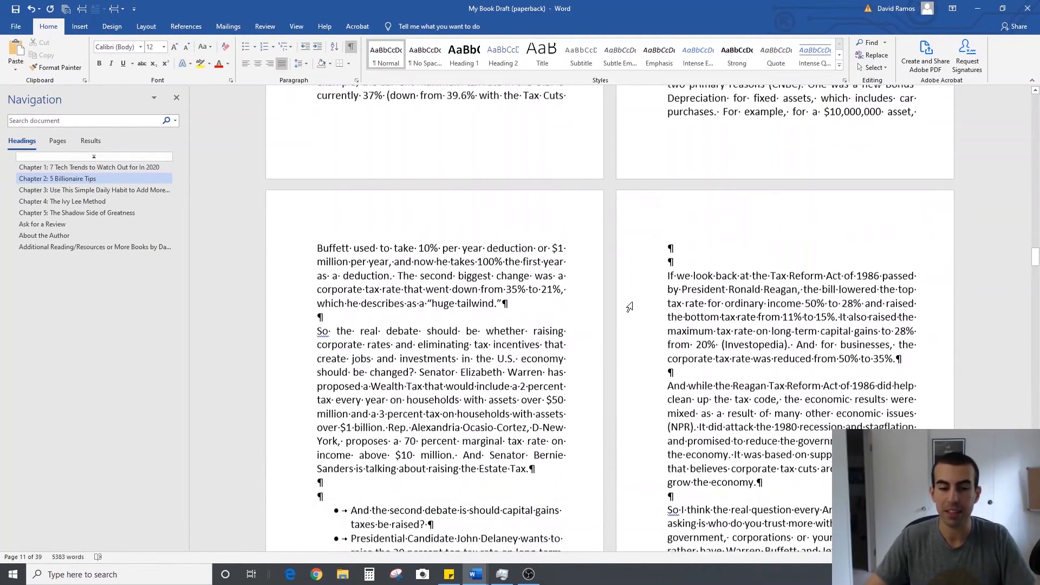
{"action": "scroll", "coordinate": [626, 312], "scroll_direction": "down", "scroll_amount": 10}
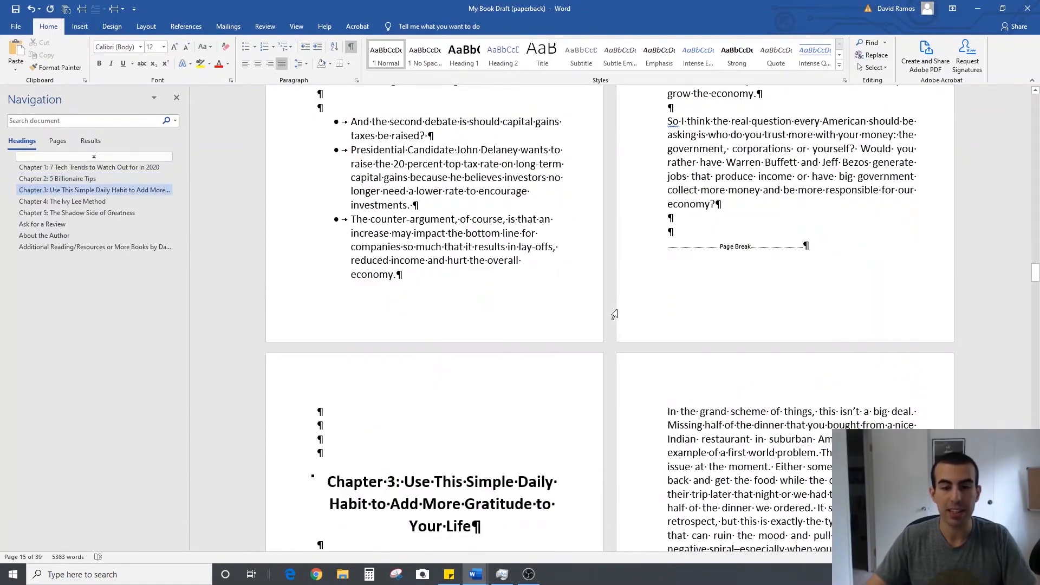
{"action": "scroll", "coordinate": [614, 311], "scroll_direction": "down", "scroll_amount": 4}
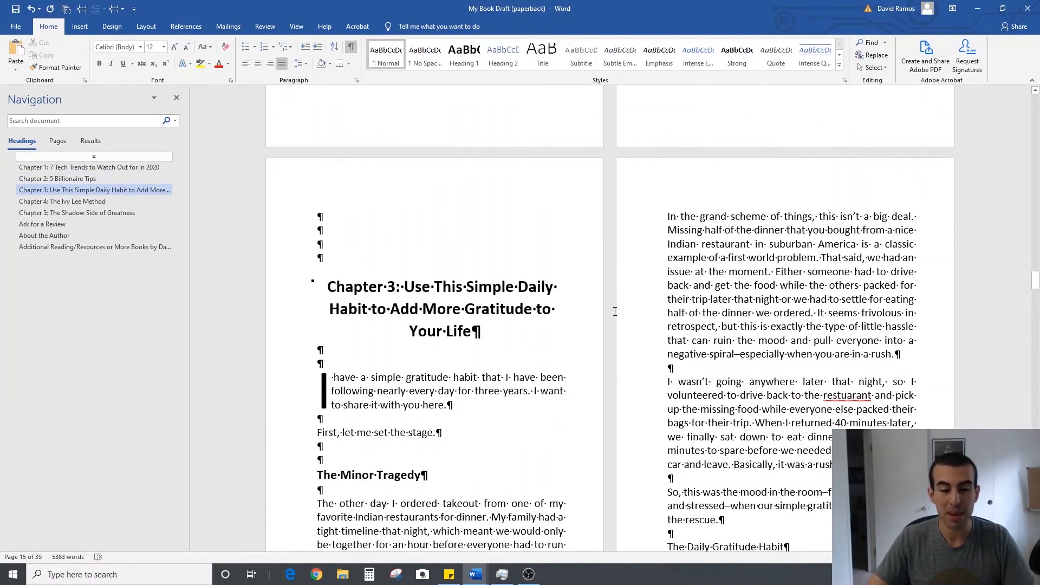
{"action": "scroll", "coordinate": [614, 312], "scroll_direction": "down", "scroll_amount": 4}
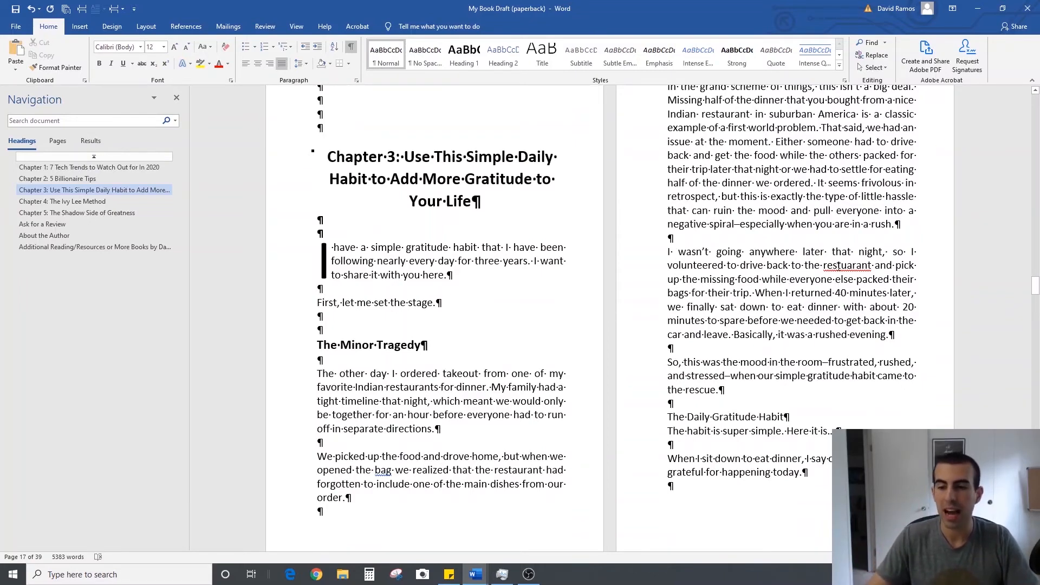
{"action": "right_click", "coordinate": [838, 265]}
{"action": "left_click", "coordinate": [813, 276]}
Hide the paragraph marks and other formatting symbols in the document
{"action": "scroll", "coordinate": [784, 339], "scroll_direction": "down", "scroll_amount": 7}
{"action": "scroll", "coordinate": [783, 339], "scroll_direction": "down", "scroll_amount": 20}
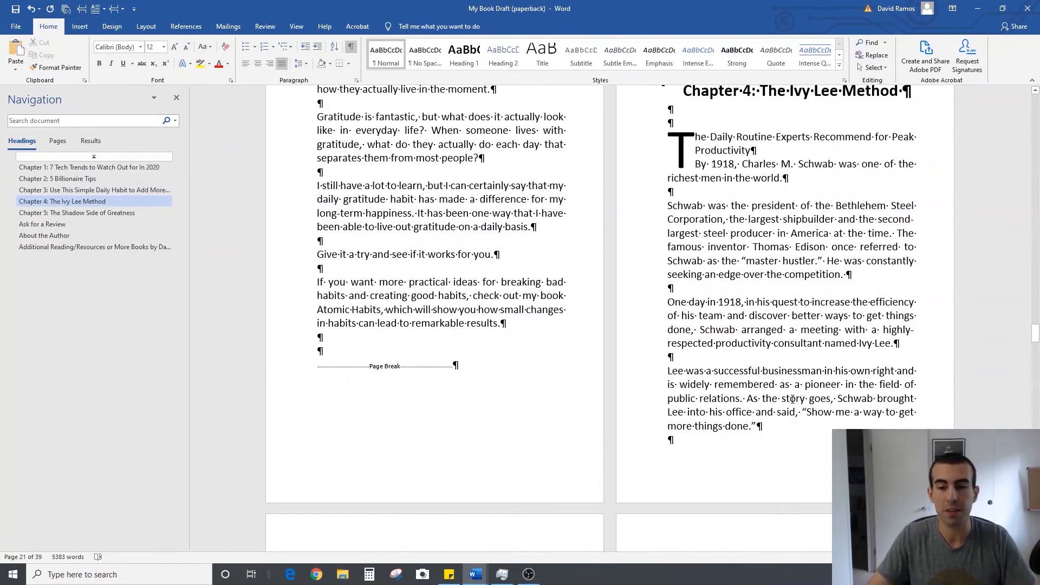
{"action": "scroll", "coordinate": [792, 399], "scroll_direction": "down", "scroll_amount": 14}
{"action": "scroll", "coordinate": [792, 400], "scroll_direction": "down", "scroll_amount": 1}
{"action": "left_click", "coordinate": [351, 47]}
In Chapter 4, join the paragraphs starting "At the end of each work day", "When you arrive tomorrow" and "Approach the rest" to their preceding paragraphs
{"action": "scroll", "coordinate": [384, 375], "scroll_direction": "up", "scroll_amount": 1}
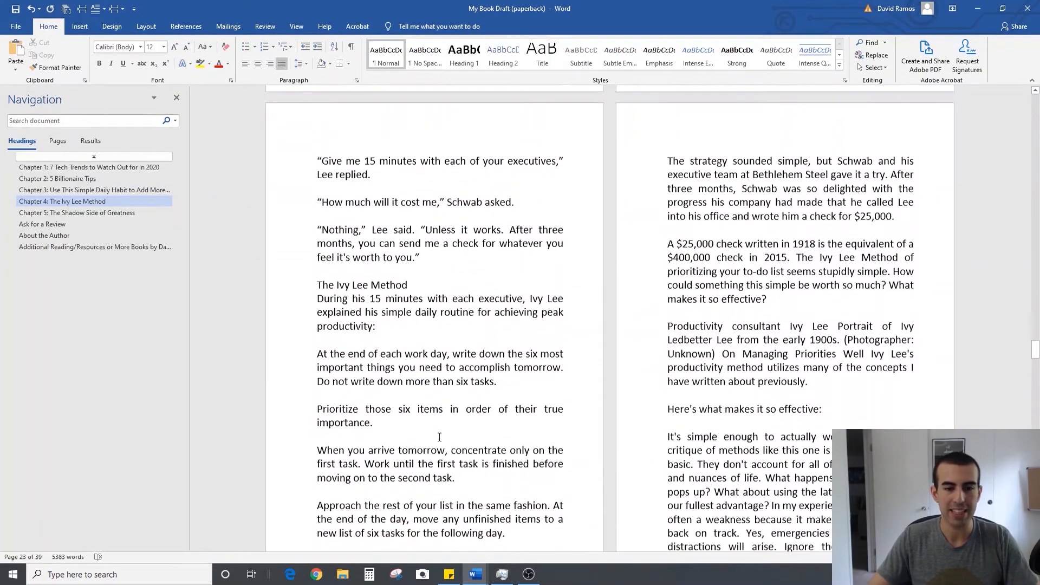
{"action": "key", "text": "BackSpace"}
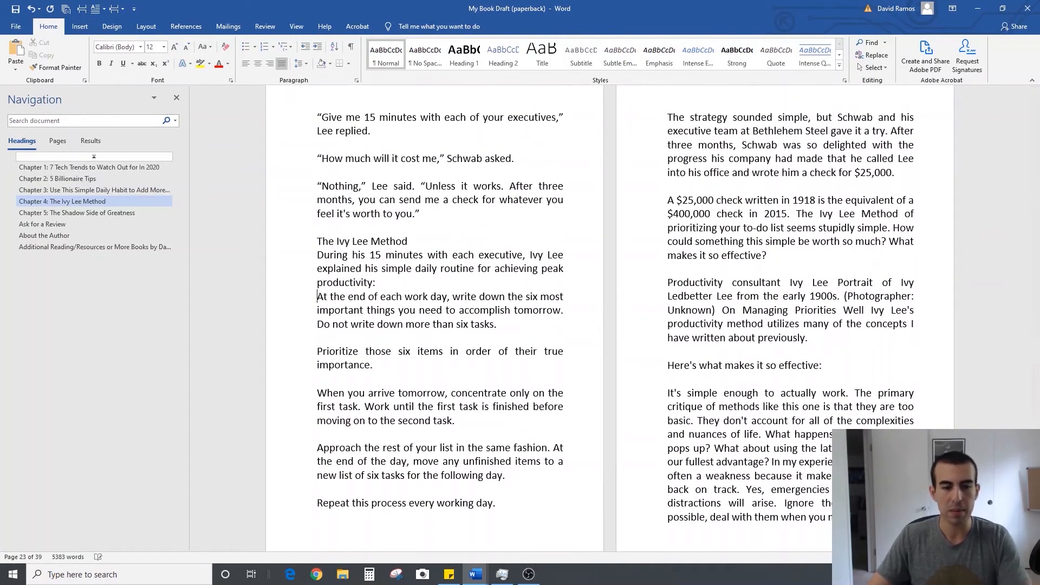
{"action": "key", "text": "BackSpace"}
{"action": "key", "text": "ctrl+Down"}
{"action": "key", "text": "ctrl+Down"}
{"action": "key", "text": "ctrl+Down"}
{"action": "key", "text": "ctrl+Down"}
{"action": "key", "text": "BackSpace"}
{"action": "key", "text": "BackSpace"}
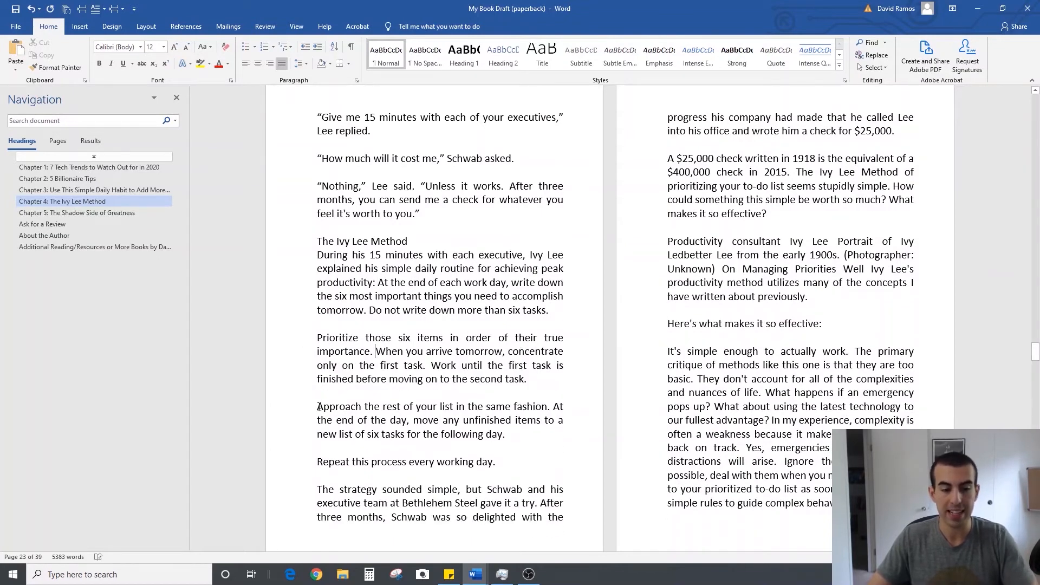
{"action": "key", "text": "ctrl+Down"}
{"action": "key", "text": "ctrl+Down"}
{"action": "key", "text": "BackSpace"}
{"action": "key", "text": "BackSpace"}
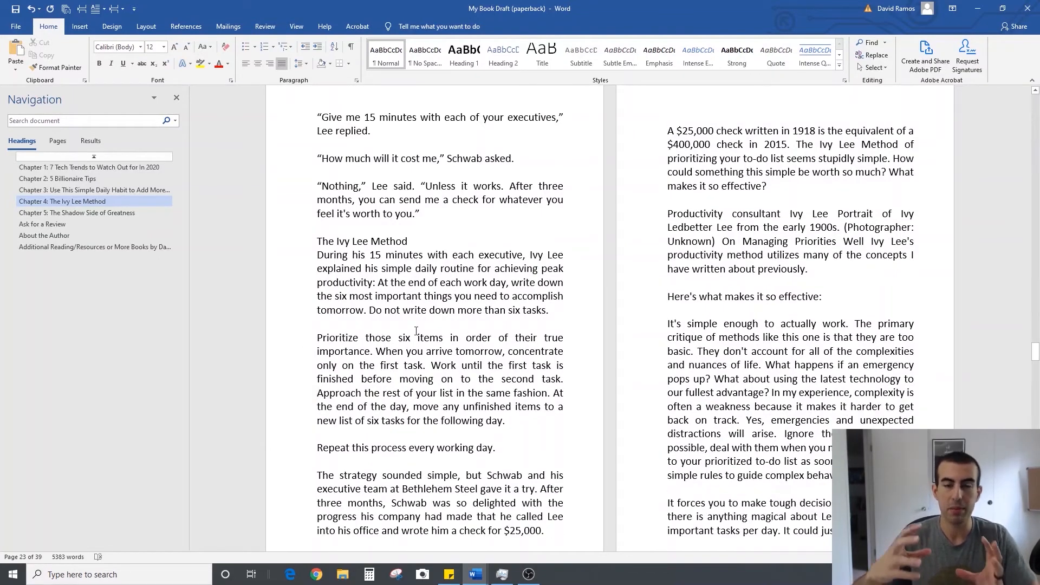
Examine the paragraph lengths and page layout from the rest of Chapter 4 through the About the Author page
{"action": "scroll", "coordinate": [427, 318], "scroll_direction": "down", "scroll_amount": 1}
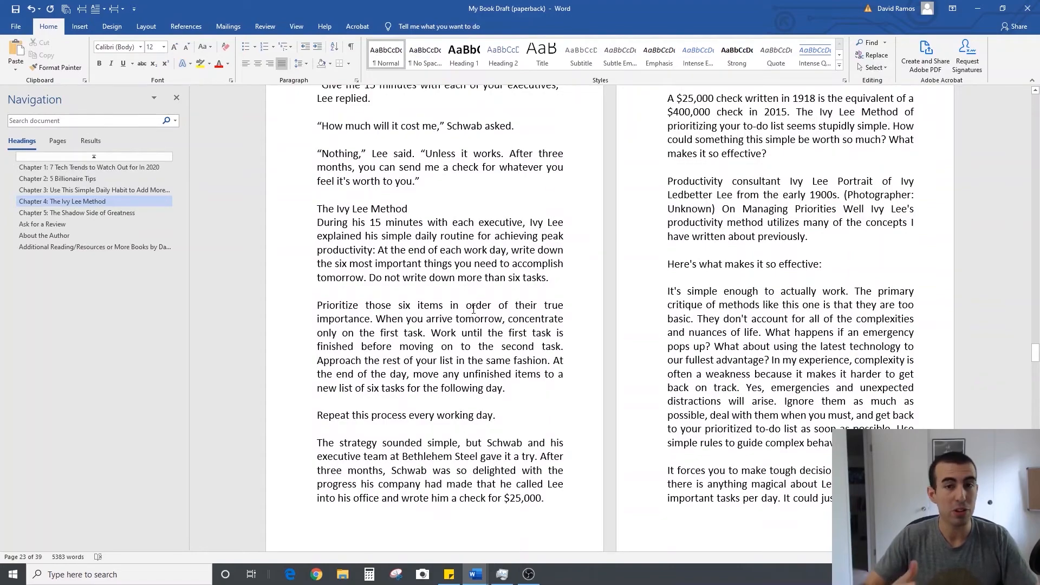
{"action": "scroll", "coordinate": [473, 310], "scroll_direction": "down", "scroll_amount": 8}
{"action": "scroll", "coordinate": [474, 309], "scroll_direction": "down", "scroll_amount": 20}
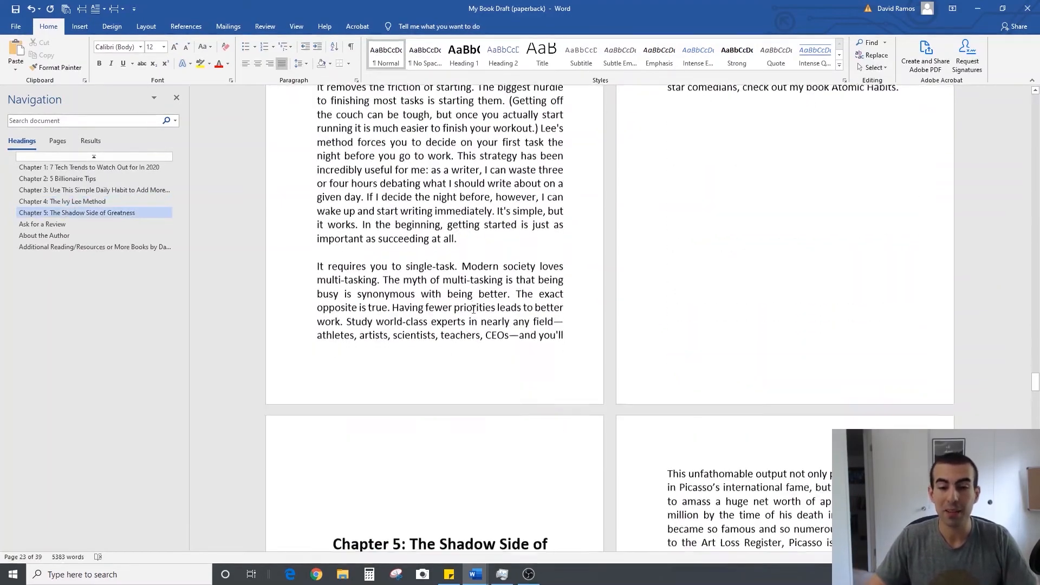
{"action": "scroll", "coordinate": [473, 309], "scroll_direction": "down", "scroll_amount": 20}
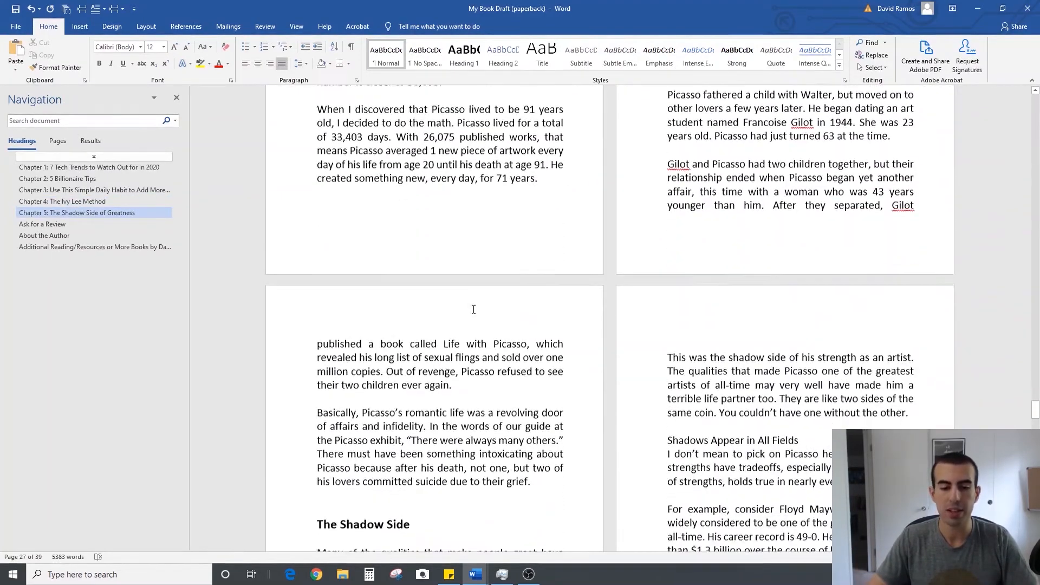
{"action": "scroll", "coordinate": [473, 310], "scroll_direction": "down", "scroll_amount": 20}
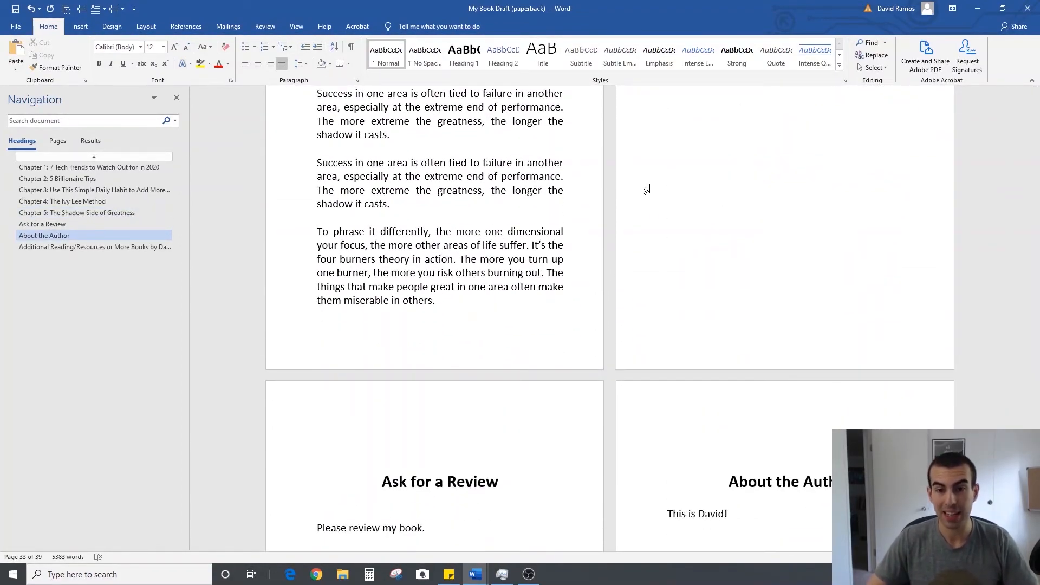
{"action": "scroll", "coordinate": [617, 206], "scroll_direction": "up", "scroll_amount": 2}
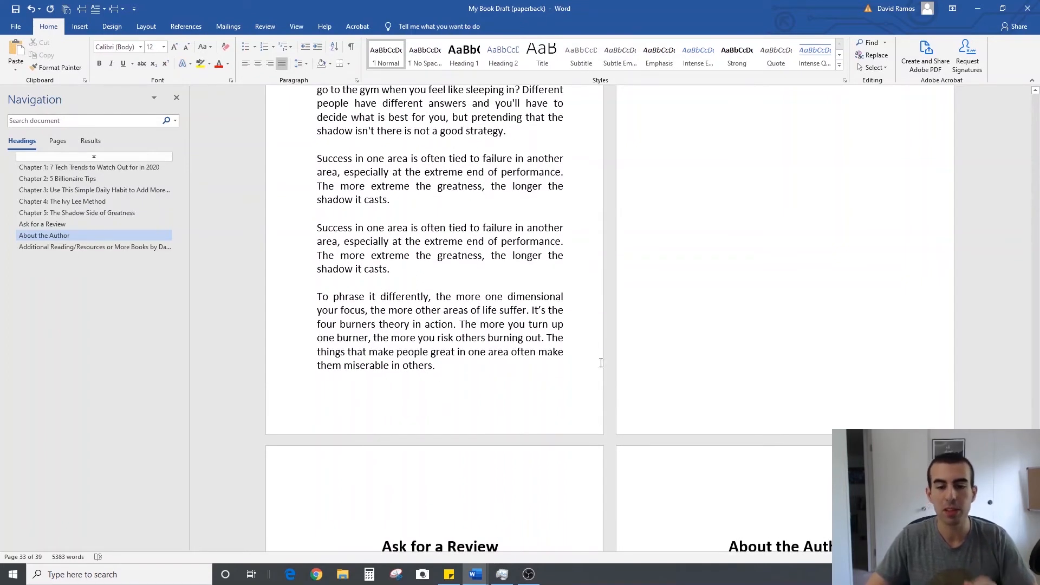
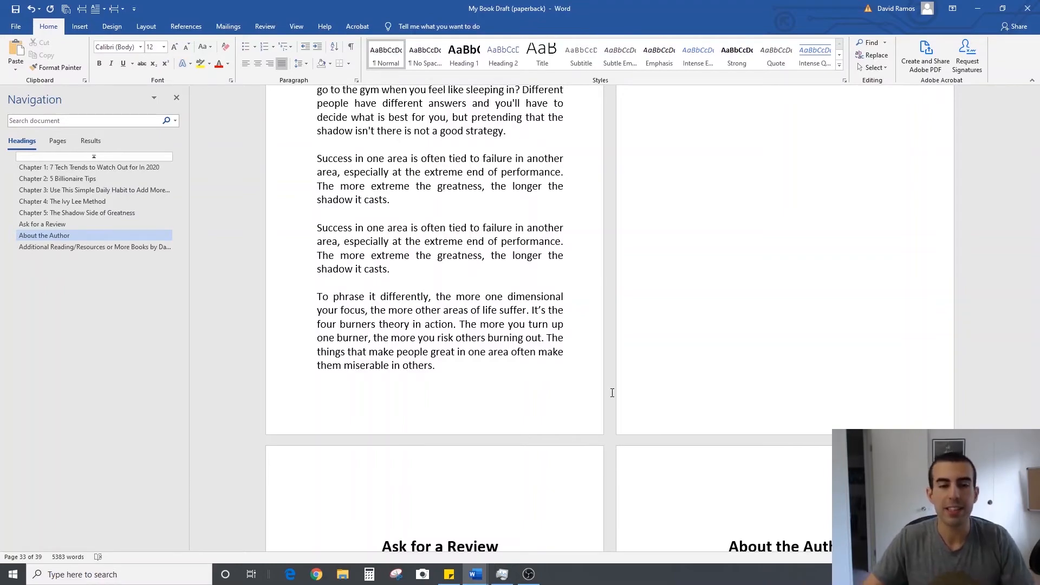
Examine the front matter from the title page through the Table of Contents and the page where Chapter 1 begins
{"action": "middle_click", "coordinate": [598, 462]}
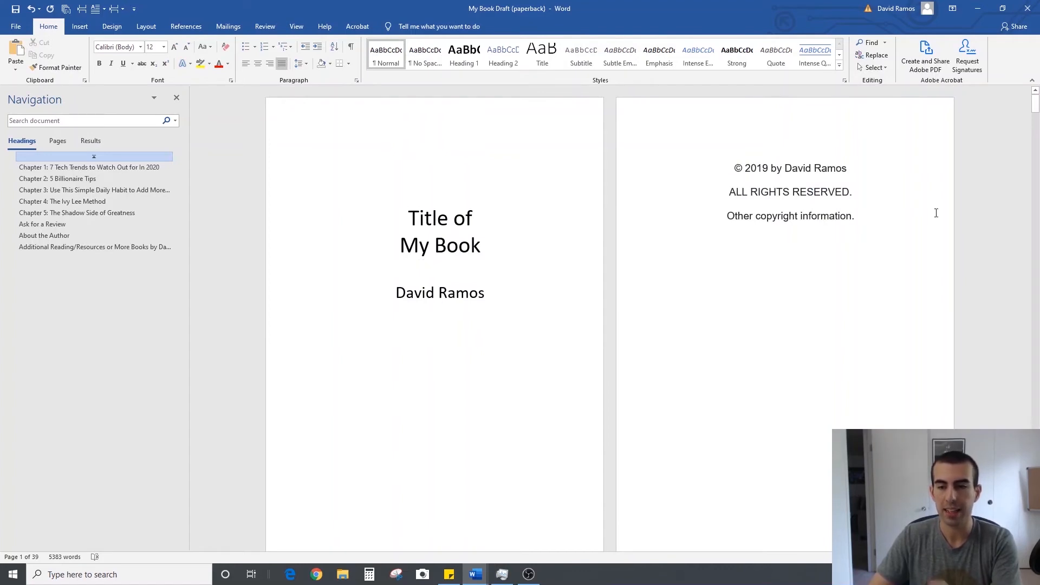
{"action": "scroll", "coordinate": [745, 250], "scroll_direction": "down", "scroll_amount": 2}
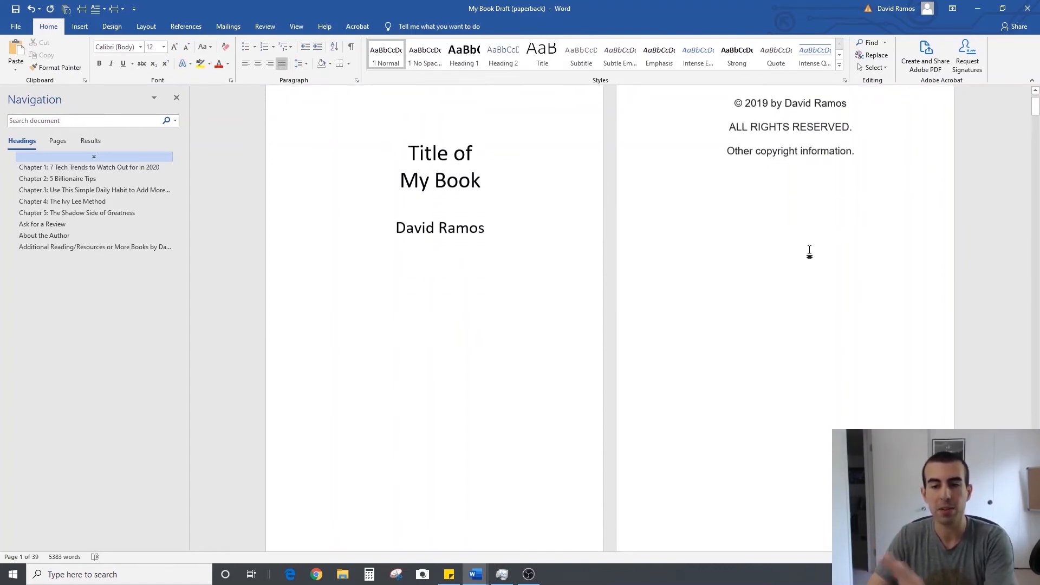
{"action": "scroll", "coordinate": [571, 254], "scroll_direction": "down", "scroll_amount": 4}
{"action": "scroll", "coordinate": [571, 254], "scroll_direction": "down", "scroll_amount": 10}
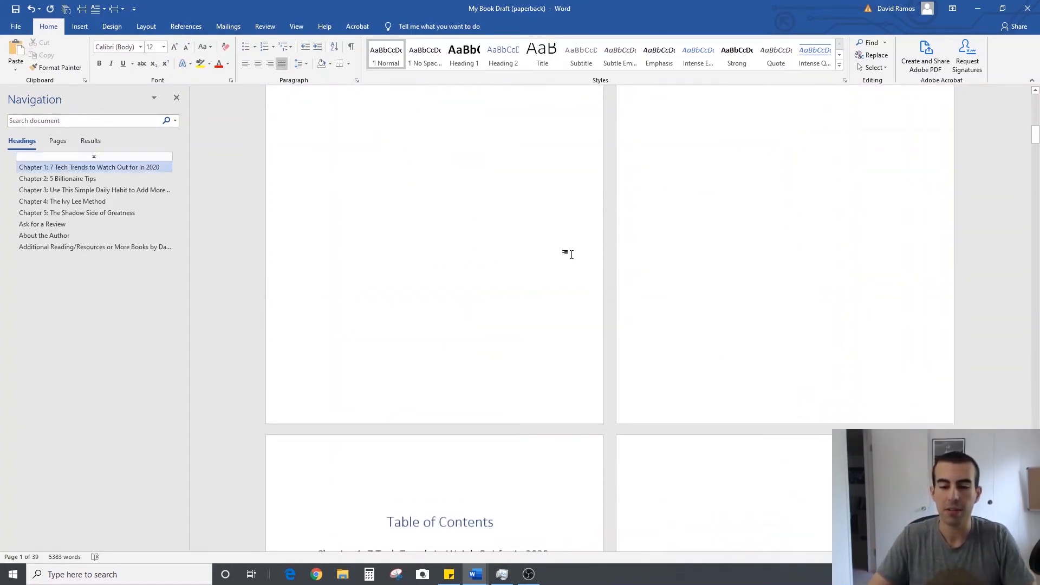
{"action": "scroll", "coordinate": [487, 329], "scroll_direction": "down", "scroll_amount": 2}
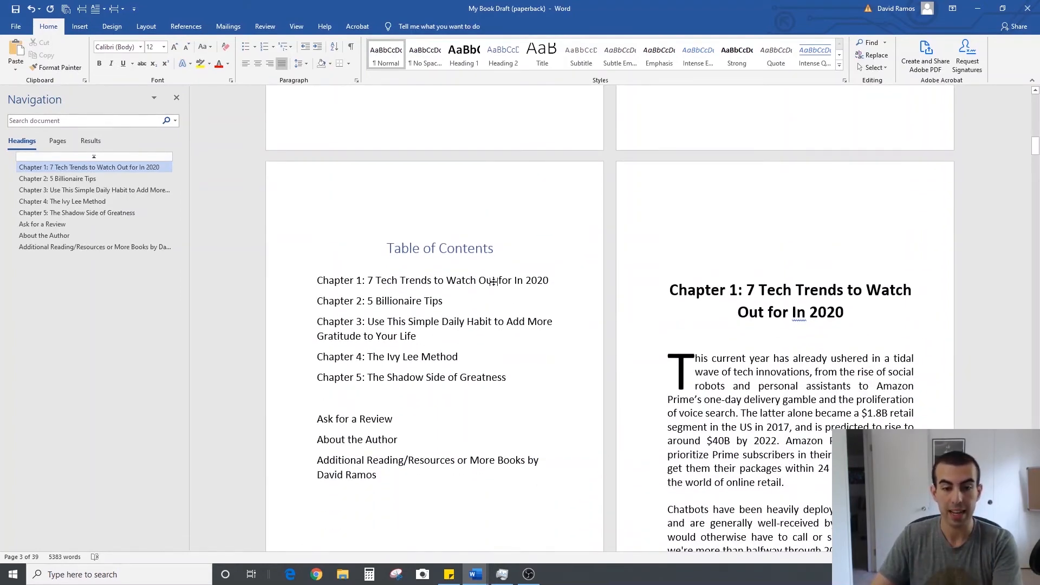
{"action": "scroll", "coordinate": [494, 282], "scroll_direction": "up", "scroll_amount": 18}
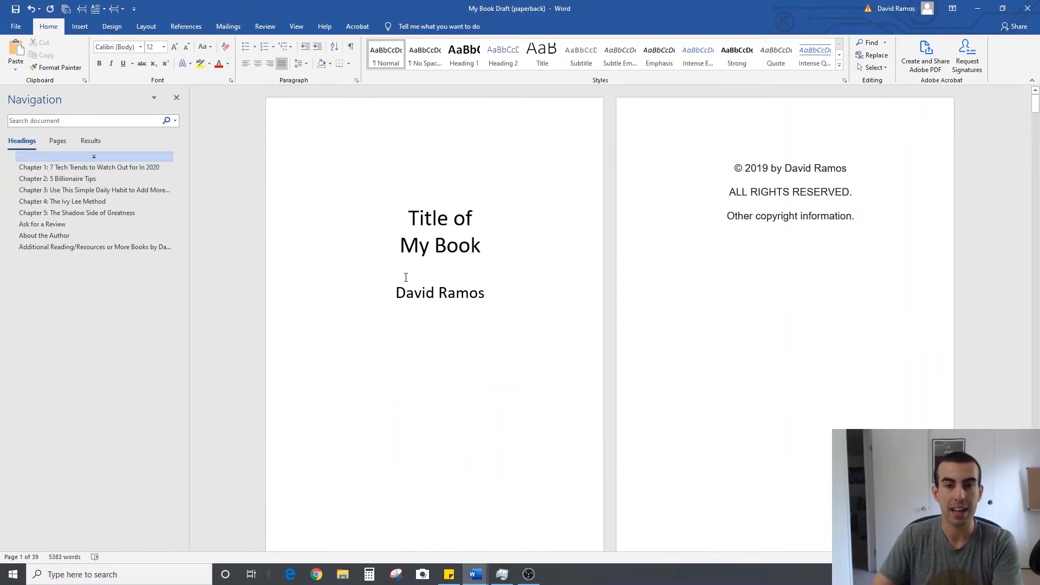
{"action": "scroll", "coordinate": [405, 277], "scroll_direction": "down", "scroll_amount": 15}
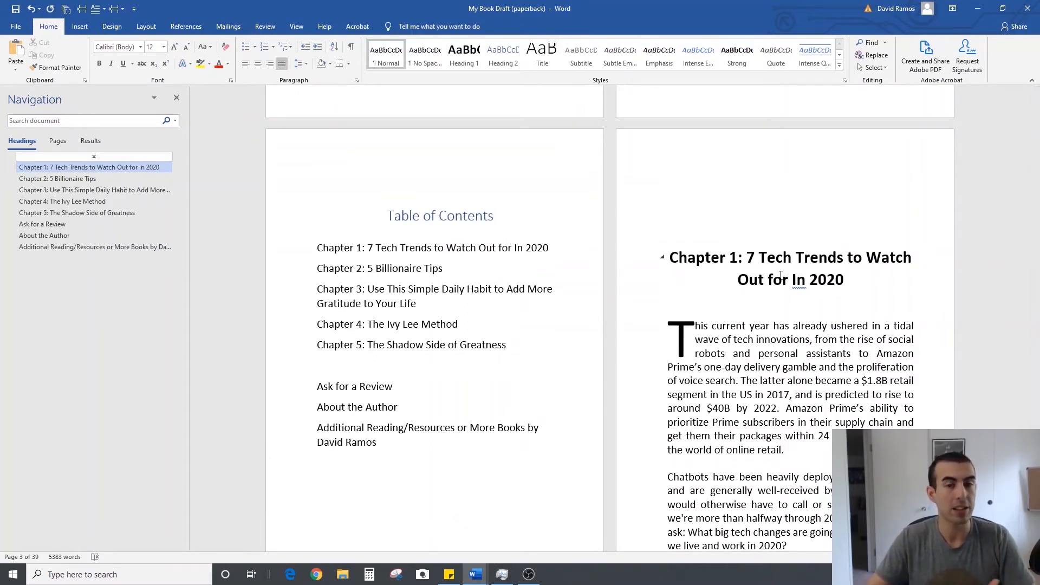
Show the formatting marks and insert an extra page break after the Table of Contents so Chapter 1 starts on an odd page
{"action": "left_click", "coordinate": [351, 46]}
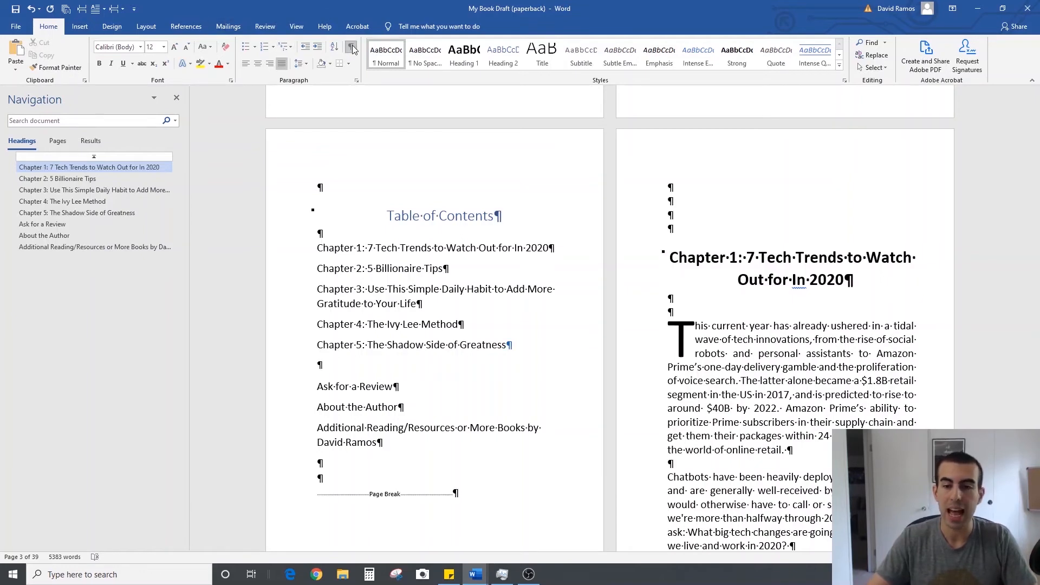
{"action": "left_click", "coordinate": [452, 476]}
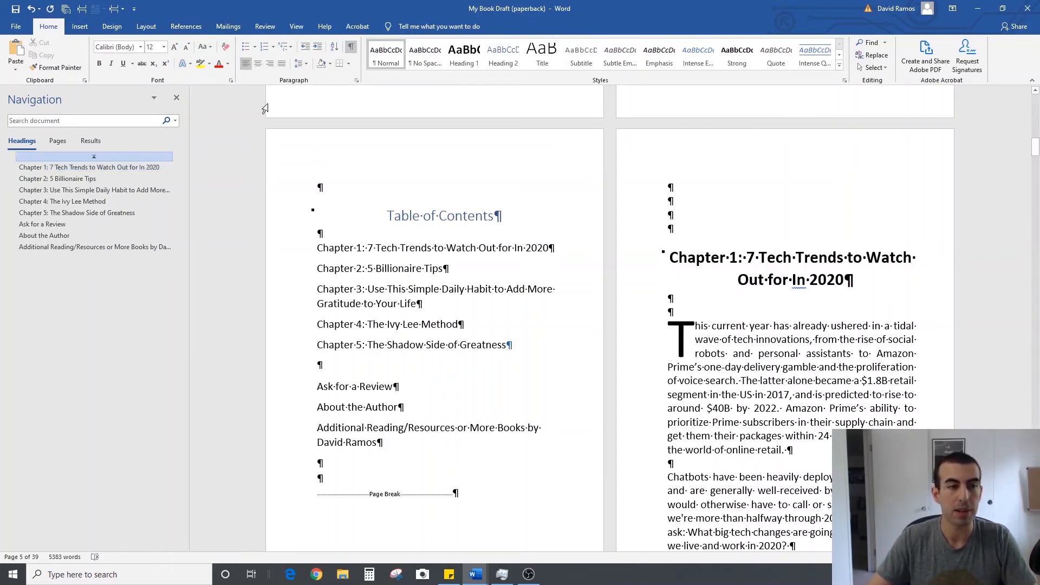
{"action": "left_click", "coordinate": [82, 9]}
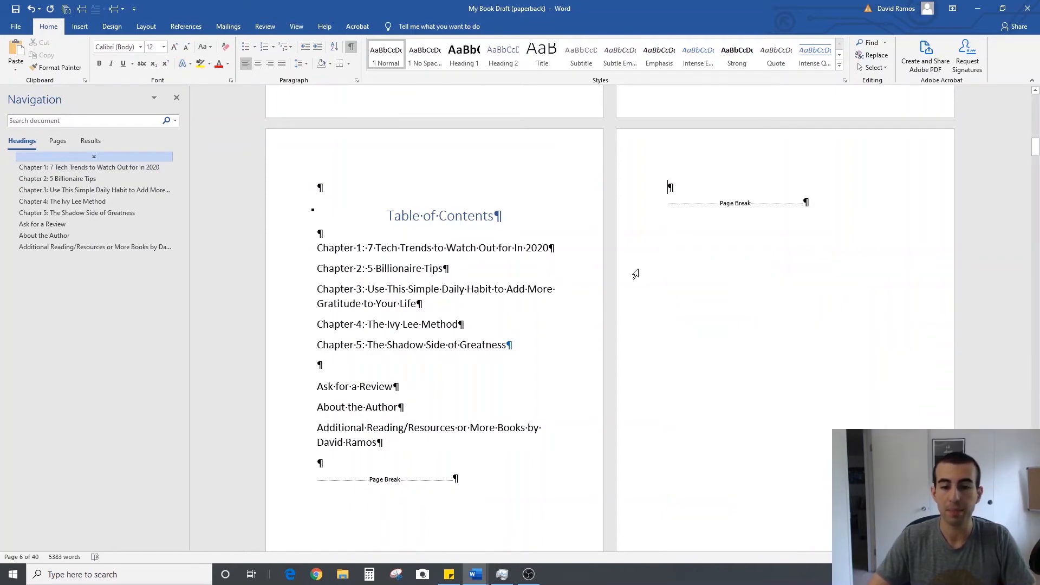
Check the page layout from the title page into Chapter 1 and which page Chapter 2 starts on
{"action": "scroll", "coordinate": [635, 274], "scroll_direction": "down", "scroll_amount": 12}
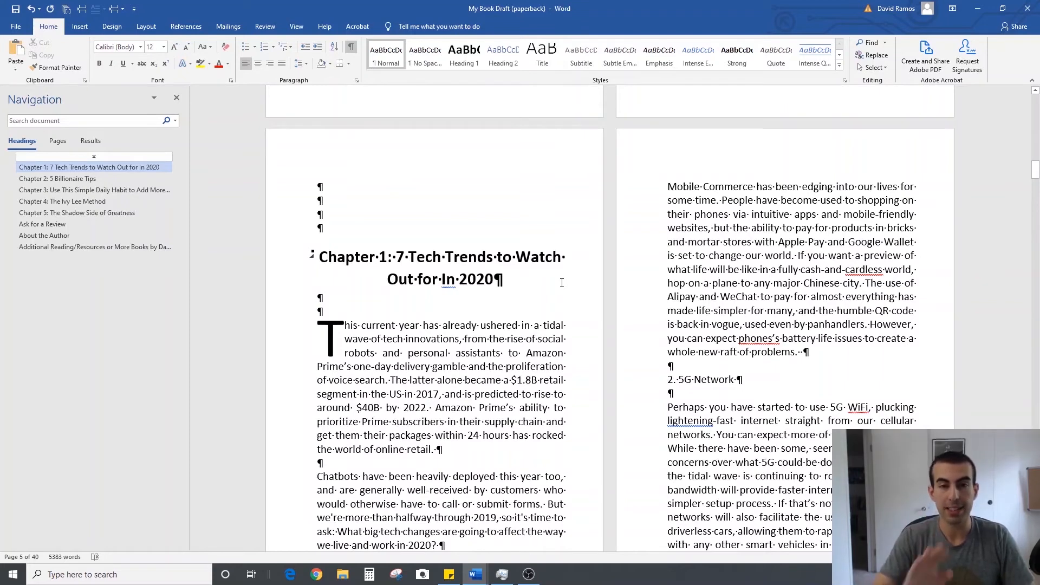
{"action": "scroll", "coordinate": [535, 389], "scroll_direction": "up", "scroll_amount": 20}
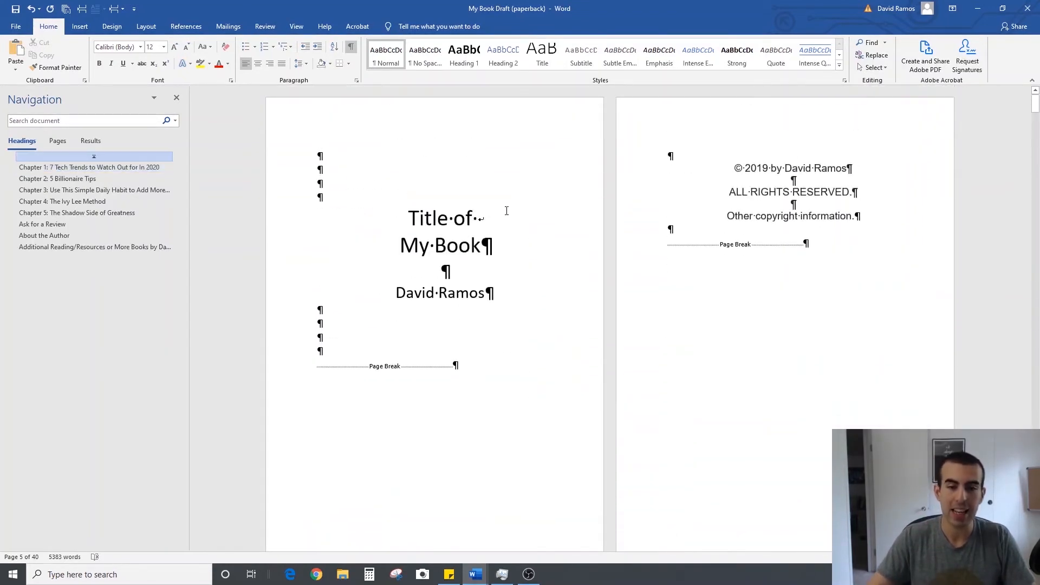
{"action": "scroll", "coordinate": [448, 219], "scroll_direction": "down", "scroll_amount": 20}
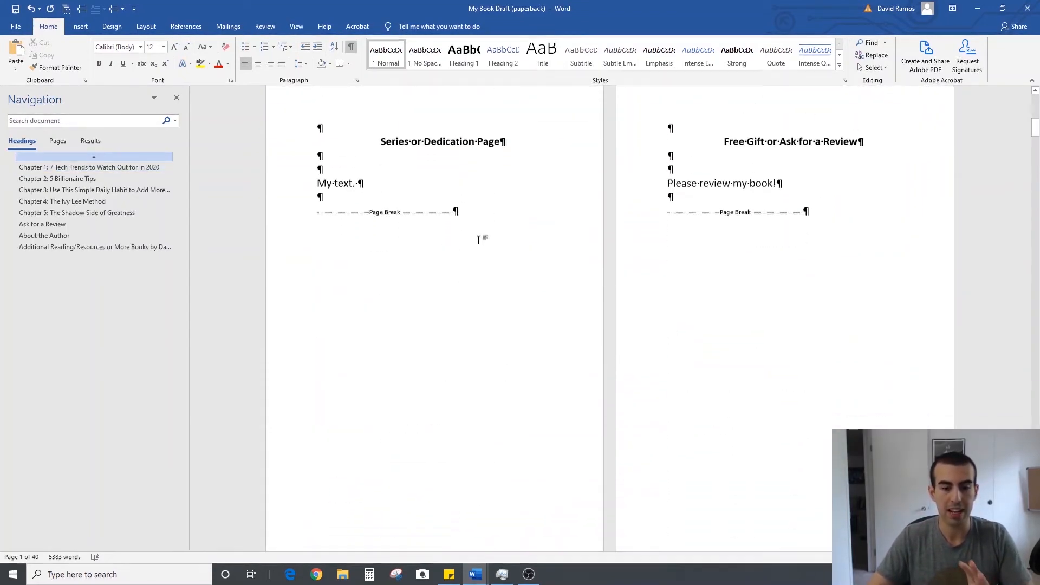
{"action": "scroll", "coordinate": [479, 240], "scroll_direction": "down", "scroll_amount": 8}
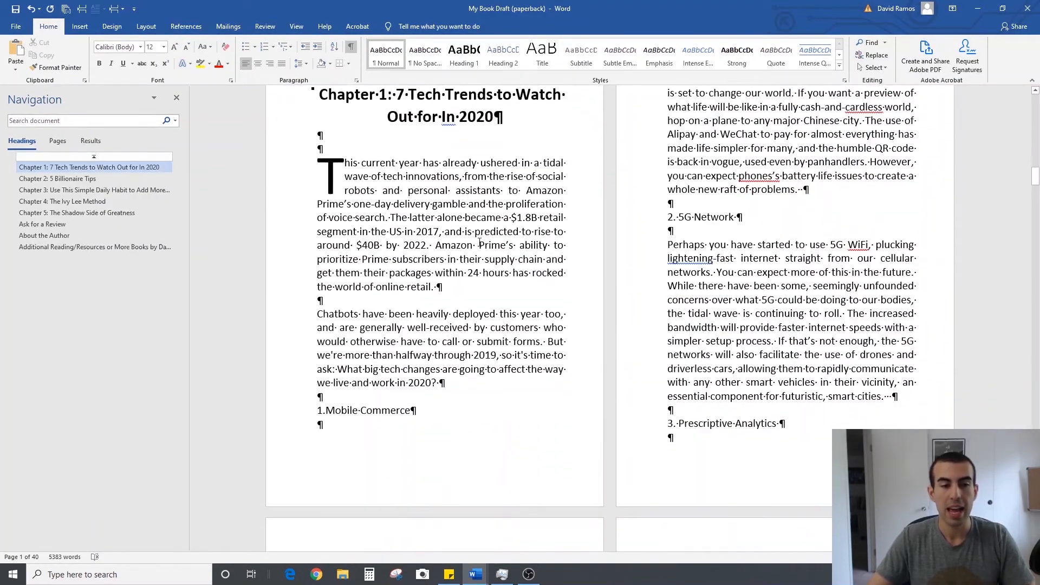
{"action": "scroll", "coordinate": [475, 255], "scroll_direction": "up", "scroll_amount": 2}
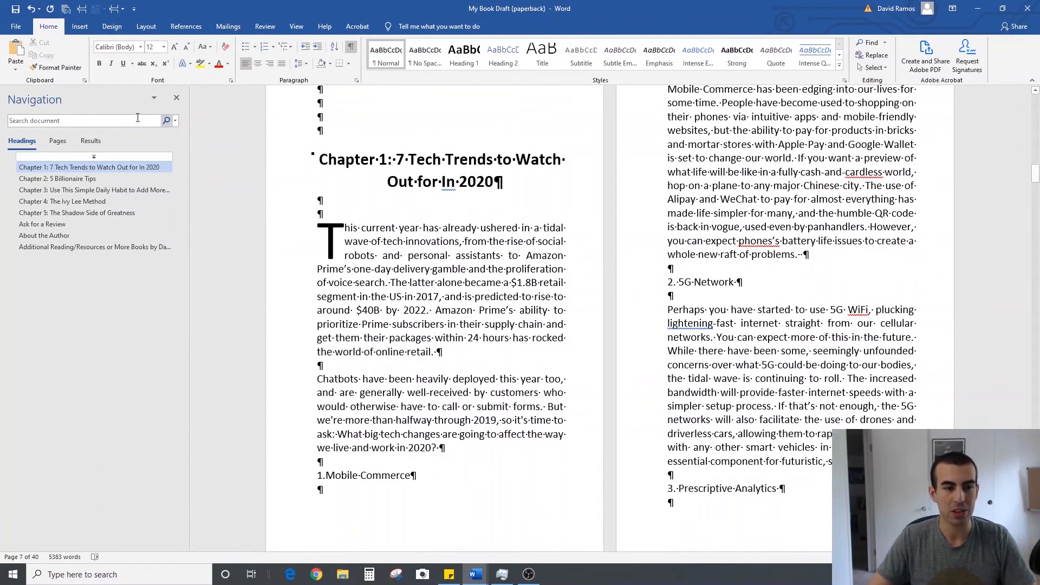
{"action": "left_click", "coordinate": [116, 178]}
{"action": "scroll", "coordinate": [684, 310], "scroll_direction": "up", "scroll_amount": 12}
{"action": "scroll", "coordinate": [684, 311], "scroll_direction": "up", "scroll_amount": 3}
{"action": "scroll", "coordinate": [715, 266], "scroll_direction": "down", "scroll_amount": 5}
{"action": "scroll", "coordinate": [744, 219], "scroll_direction": "up", "scroll_amount": 5}
{"action": "scroll", "coordinate": [744, 219], "scroll_direction": "down", "scroll_amount": 9}
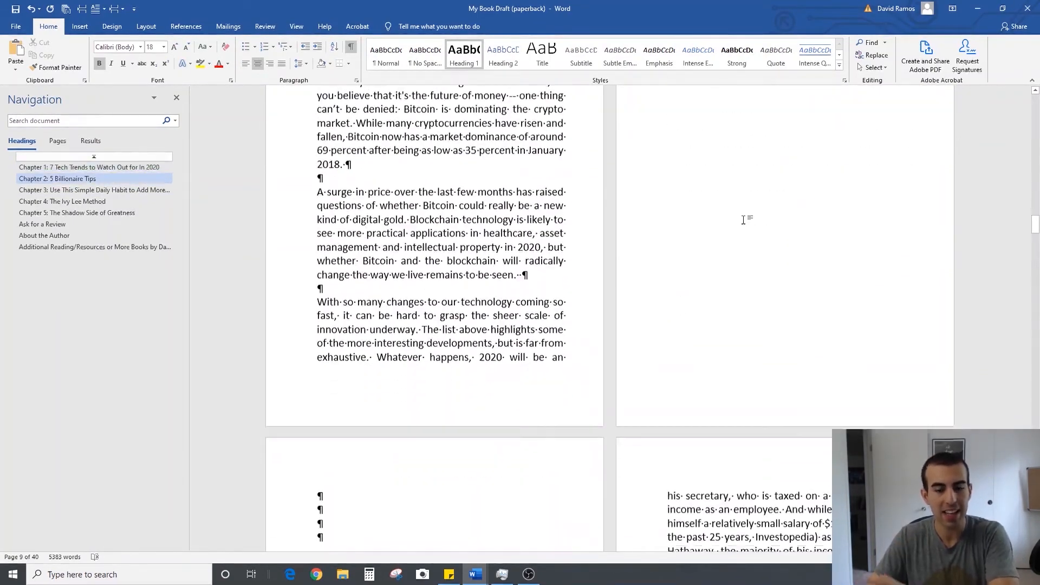
Insert a page break before the start of Chapter 3 and another before Chapter 4 so both chapters begin on odd pages
{"action": "left_click", "coordinate": [129, 191]}
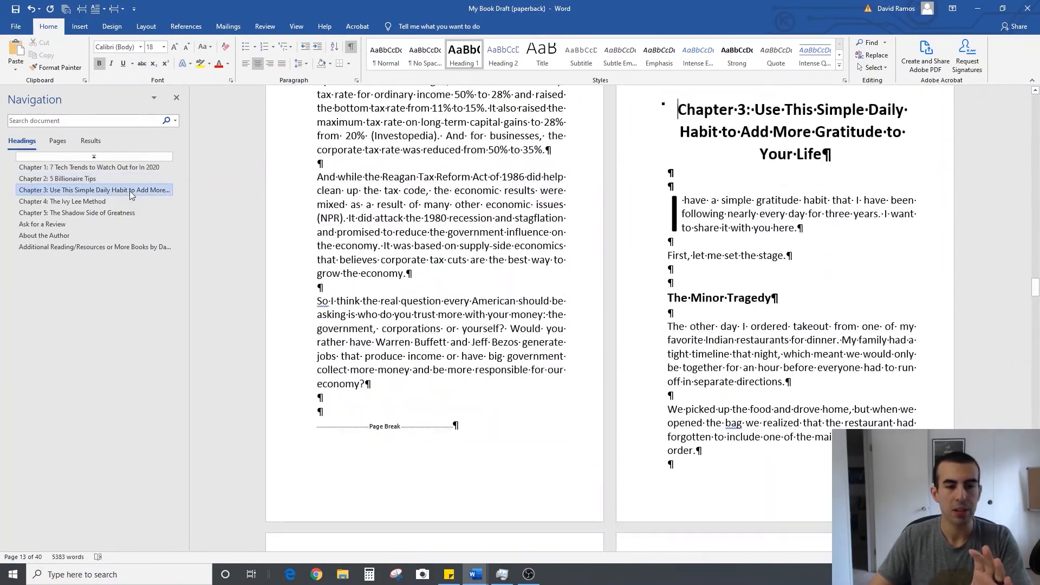
{"action": "left_click", "coordinate": [82, 9]}
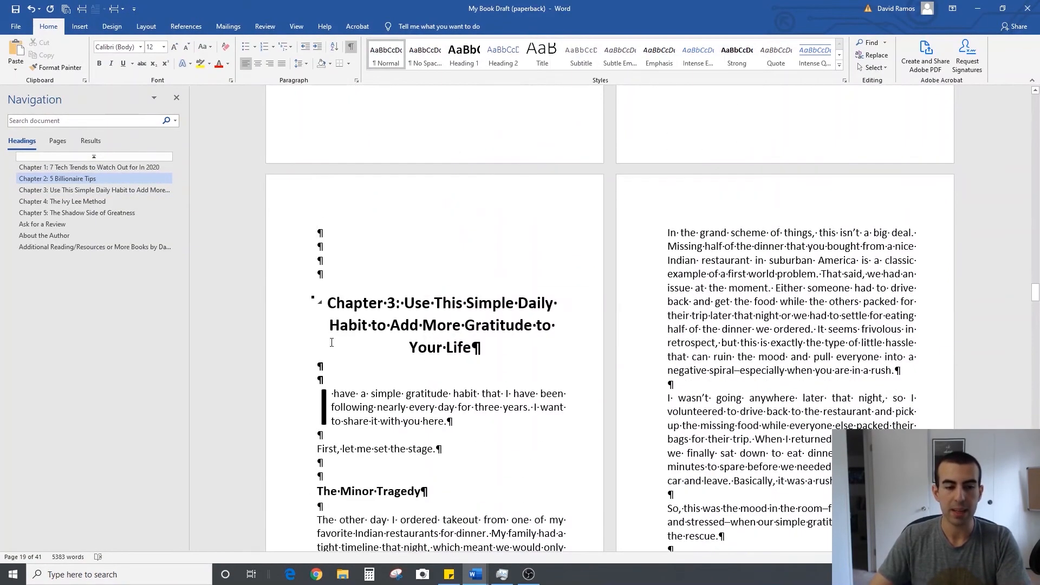
{"action": "scroll", "coordinate": [665, 174], "scroll_direction": "up", "scroll_amount": 10}
{"action": "scroll", "coordinate": [330, 387], "scroll_direction": "down", "scroll_amount": 8}
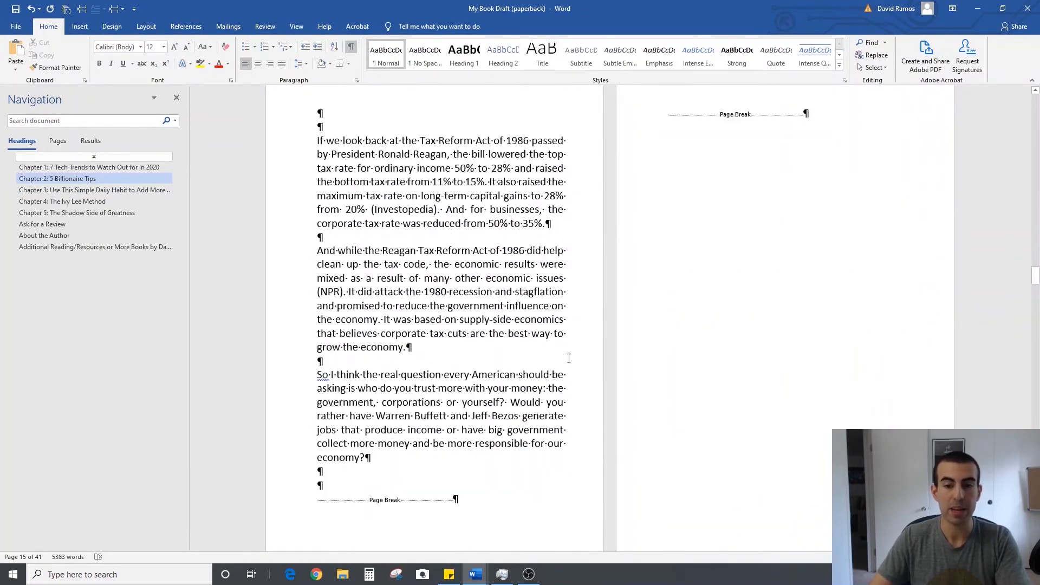
{"action": "left_click", "coordinate": [82, 9]}
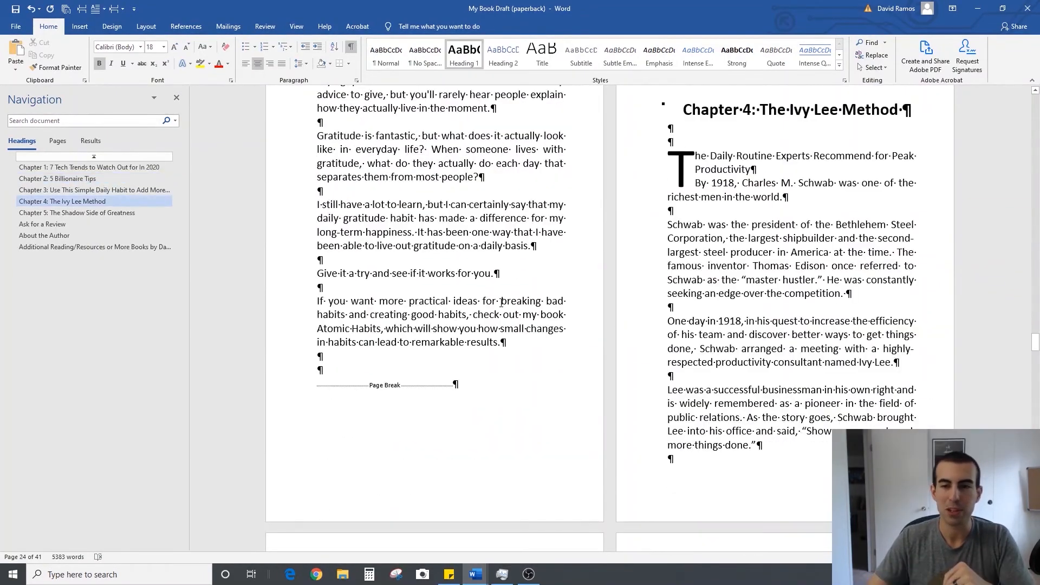
{"action": "left_click", "coordinate": [82, 9]}
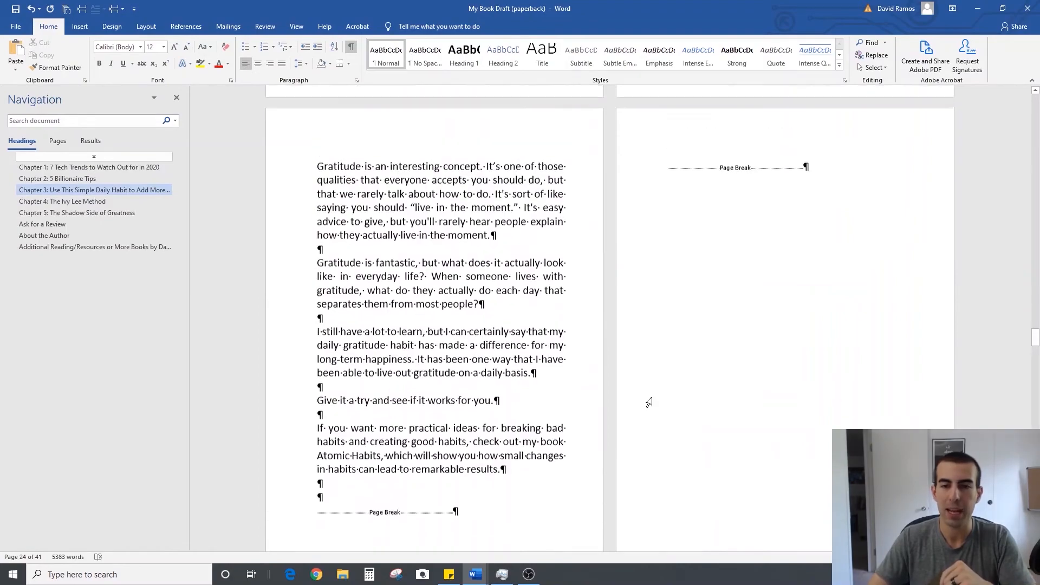
Insert a page break before the start of Chapter 5 so the chapter begins on an odd page
{"action": "left_click", "coordinate": [106, 212]}
{"action": "scroll", "coordinate": [650, 211], "scroll_direction": "up", "scroll_amount": 4}
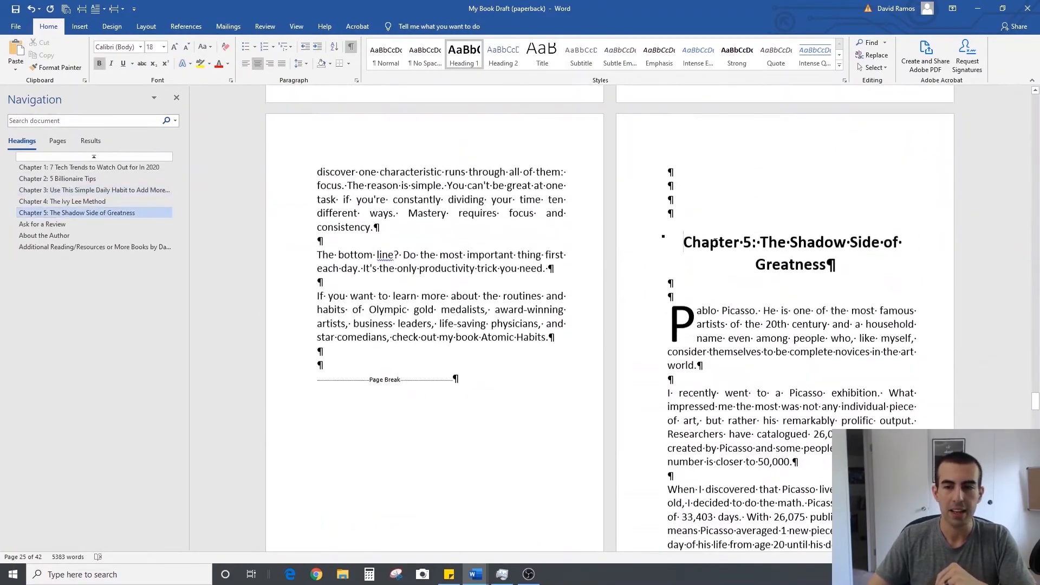
{"action": "left_click", "coordinate": [684, 197]}
{"action": "left_click", "coordinate": [81, 8]}
{"action": "scroll", "coordinate": [626, 309], "scroll_direction": "down", "scroll_amount": 10}
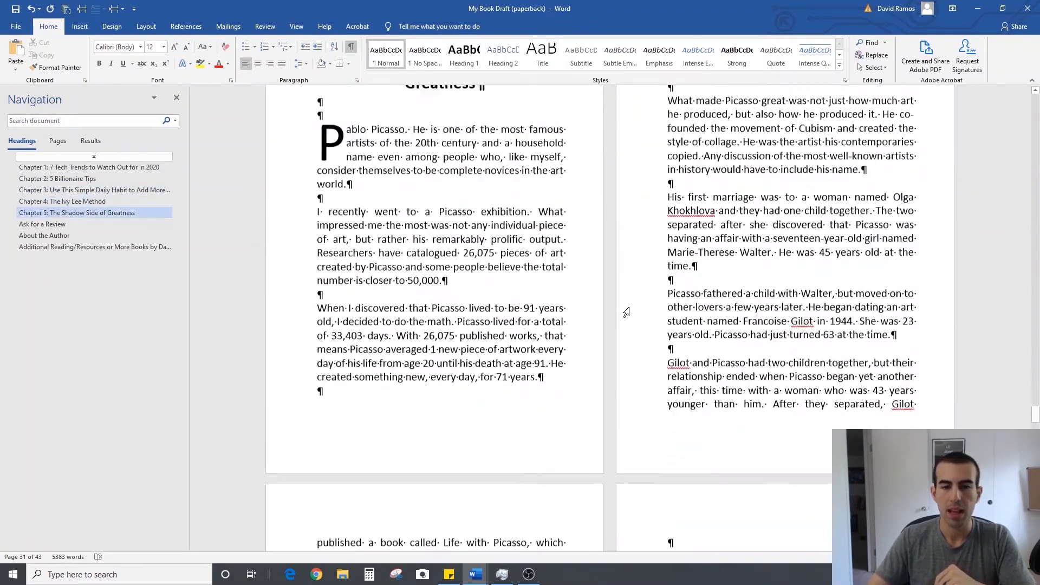
Check the page placement of the end of Chapter 5 and the Ask for a Review and About the Author sections
{"action": "left_click", "coordinate": [103, 223]}
{"action": "scroll", "coordinate": [575, 302], "scroll_direction": "up", "scroll_amount": 7}
{"action": "scroll", "coordinate": [681, 334], "scroll_direction": "up", "scroll_amount": 3}
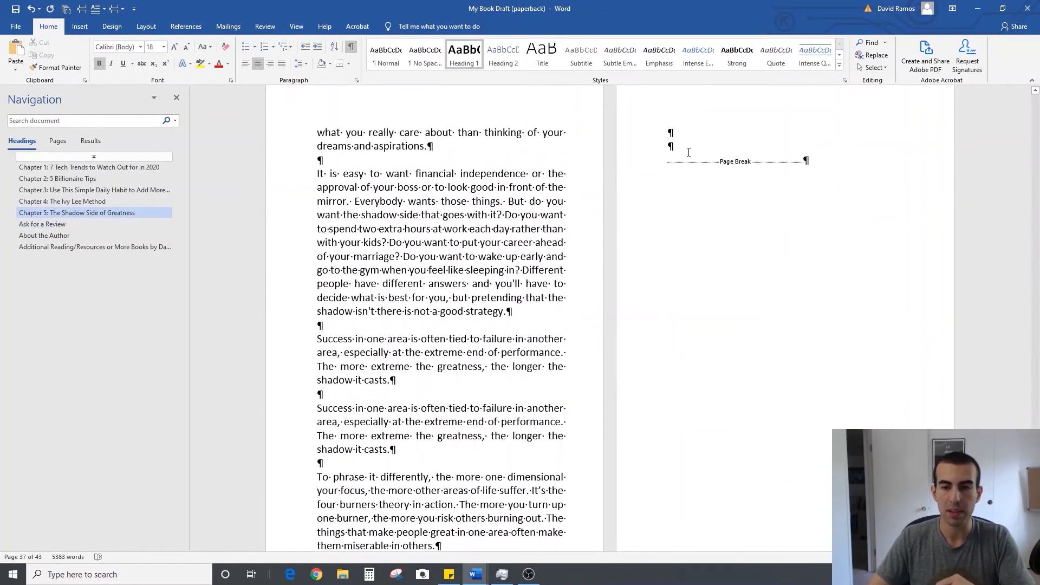
{"action": "scroll", "coordinate": [713, 257], "scroll_direction": "down", "scroll_amount": 8}
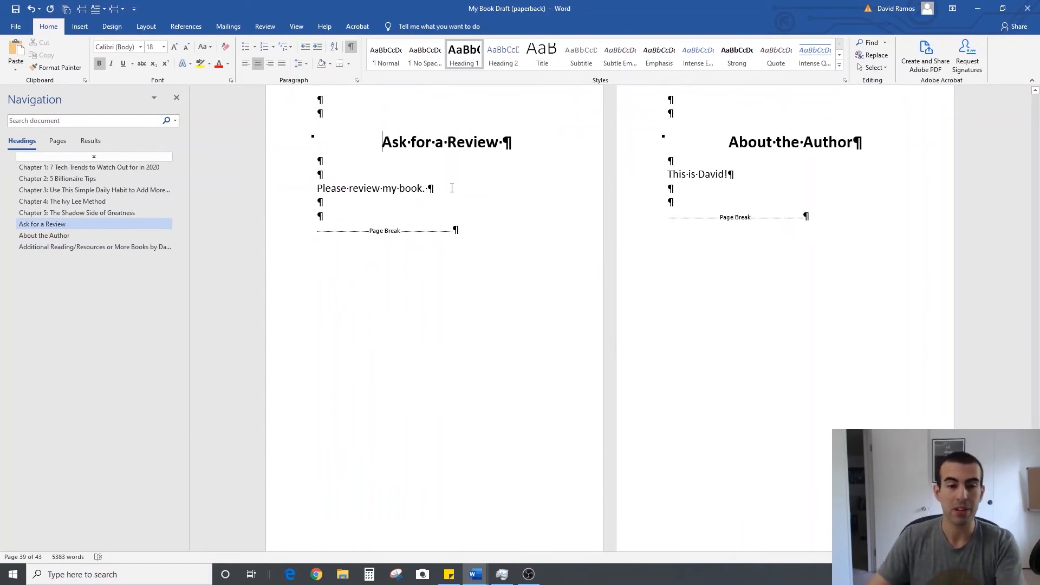
{"action": "left_click", "coordinate": [452, 188]}
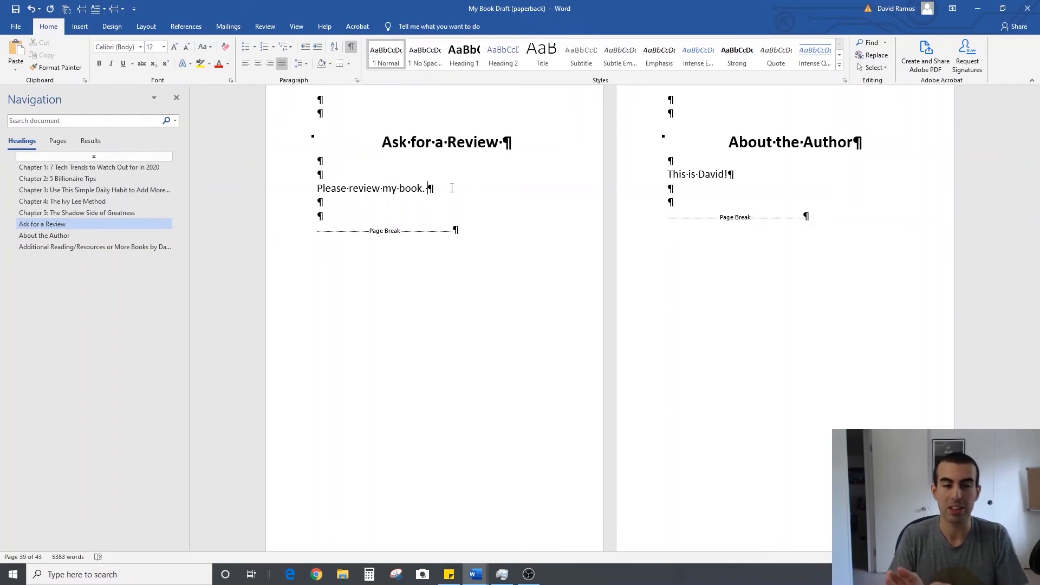
{"action": "scroll", "coordinate": [620, 348], "scroll_direction": "down", "scroll_amount": 5}
Review the added blank pages and chapter starts backward from Chapter 5 to Chapter 3
{"action": "scroll", "coordinate": [622, 351], "scroll_direction": "up", "scroll_amount": 20}
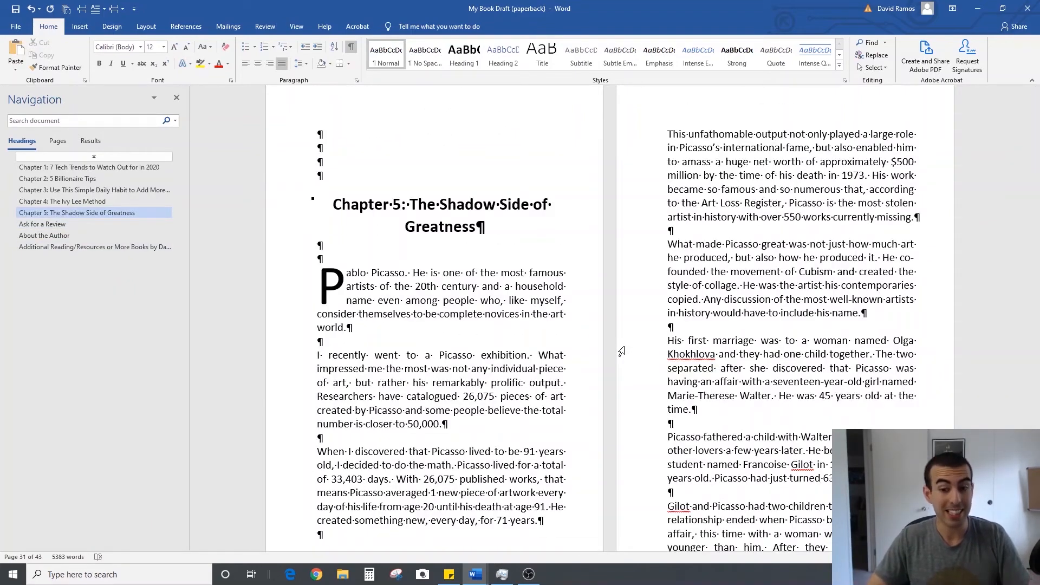
{"action": "scroll", "coordinate": [621, 351], "scroll_direction": "up", "scroll_amount": 12}
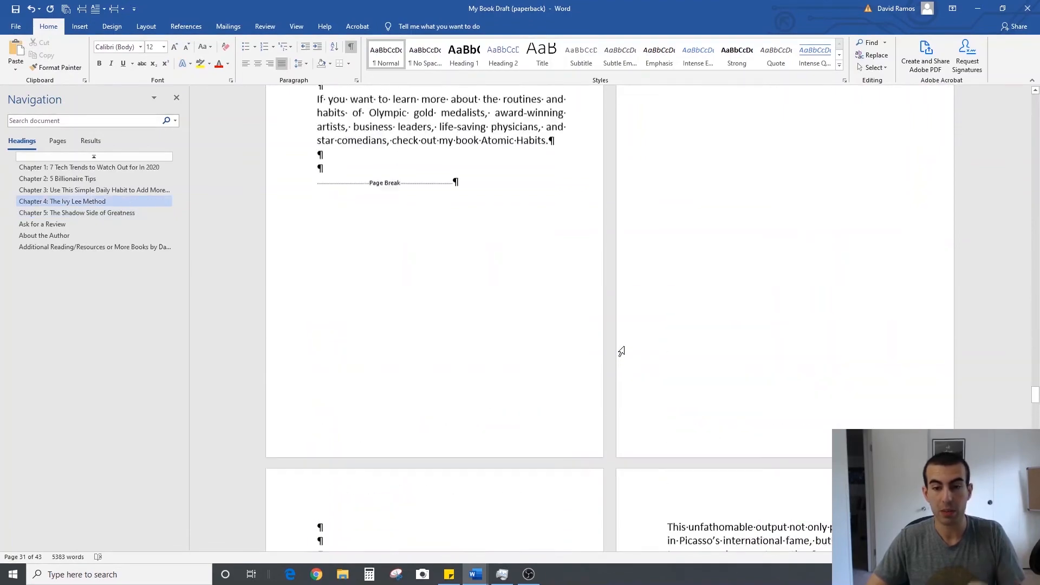
{"action": "scroll", "coordinate": [621, 351], "scroll_direction": "up", "scroll_amount": 1}
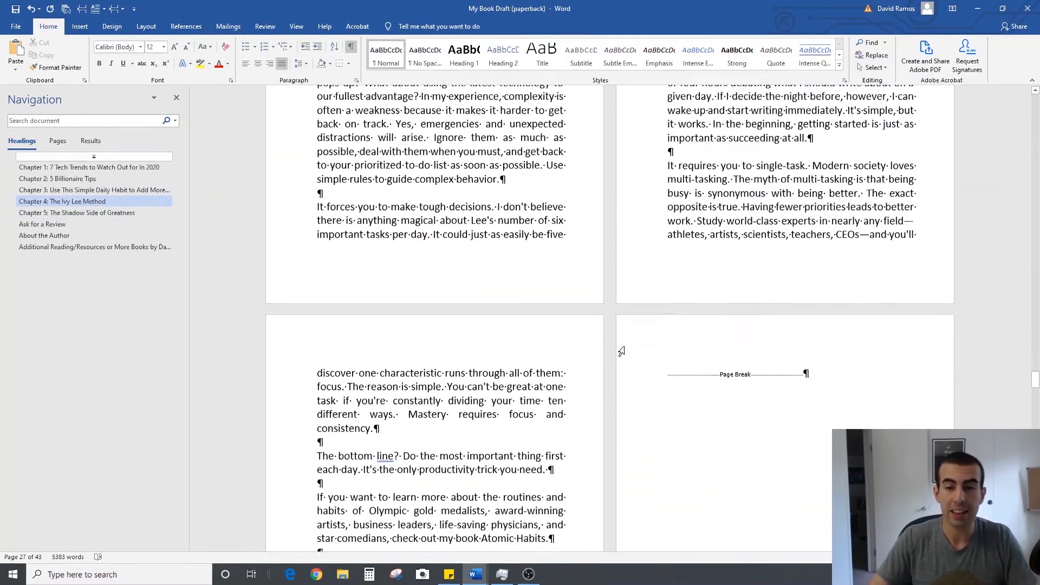
{"action": "scroll", "coordinate": [621, 351], "scroll_direction": "up", "scroll_amount": 5}
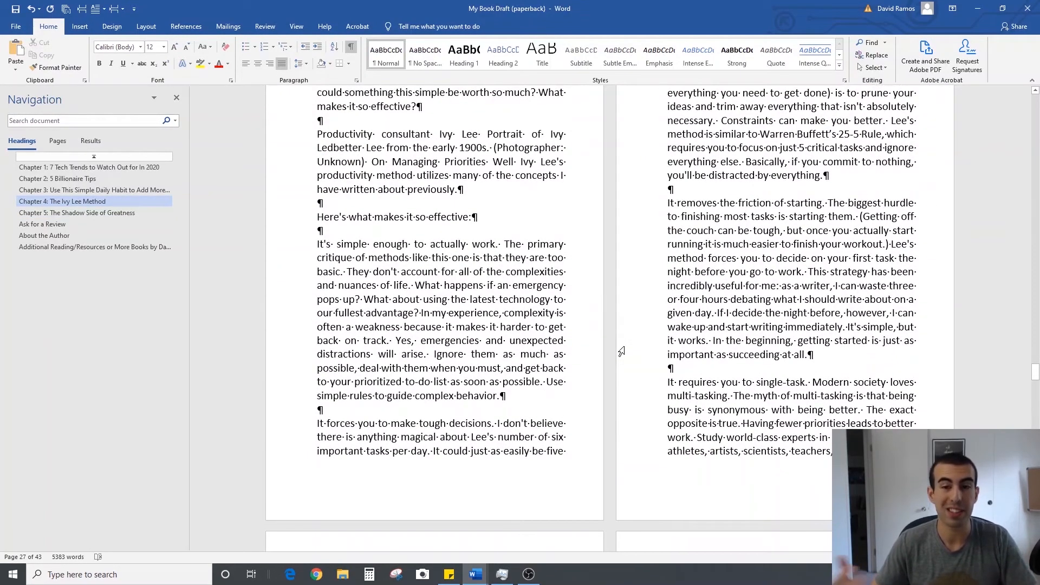
{"action": "scroll", "coordinate": [621, 351], "scroll_direction": "up", "scroll_amount": 20}
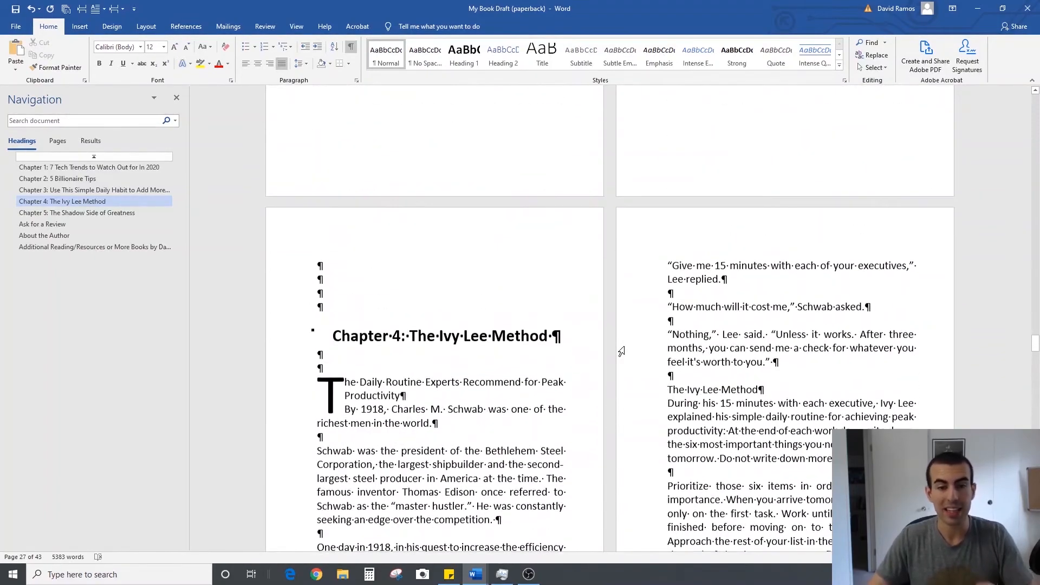
{"action": "scroll", "coordinate": [616, 360], "scroll_direction": "up", "scroll_amount": 10}
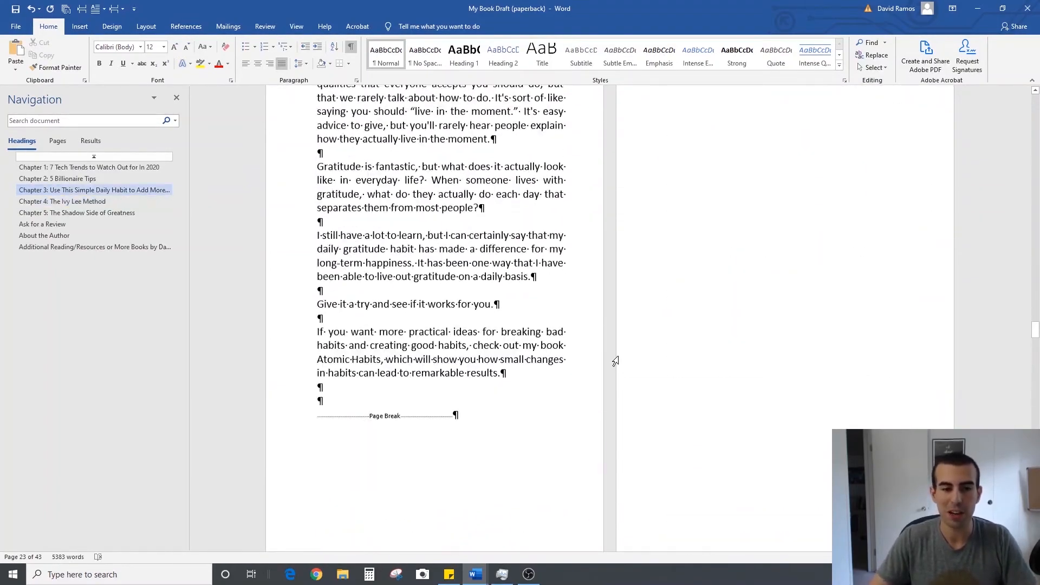
{"action": "scroll", "coordinate": [616, 360], "scroll_direction": "up", "scroll_amount": 6}
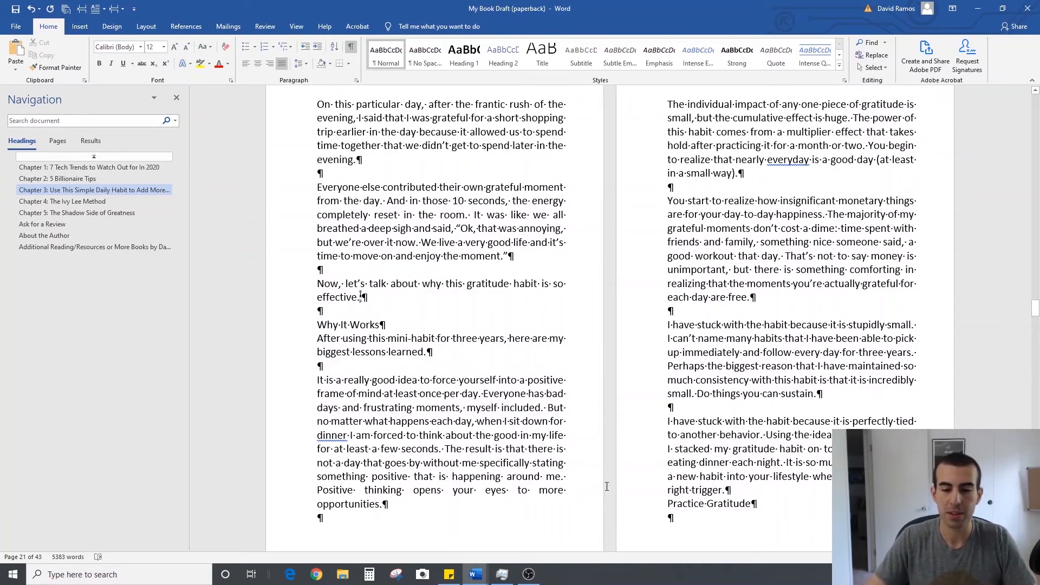
Add centred Plain Number 2 page numbers to the bottom of the pages and give the first page a different footer
{"action": "scroll", "coordinate": [607, 487], "scroll_direction": "up", "scroll_amount": 20}
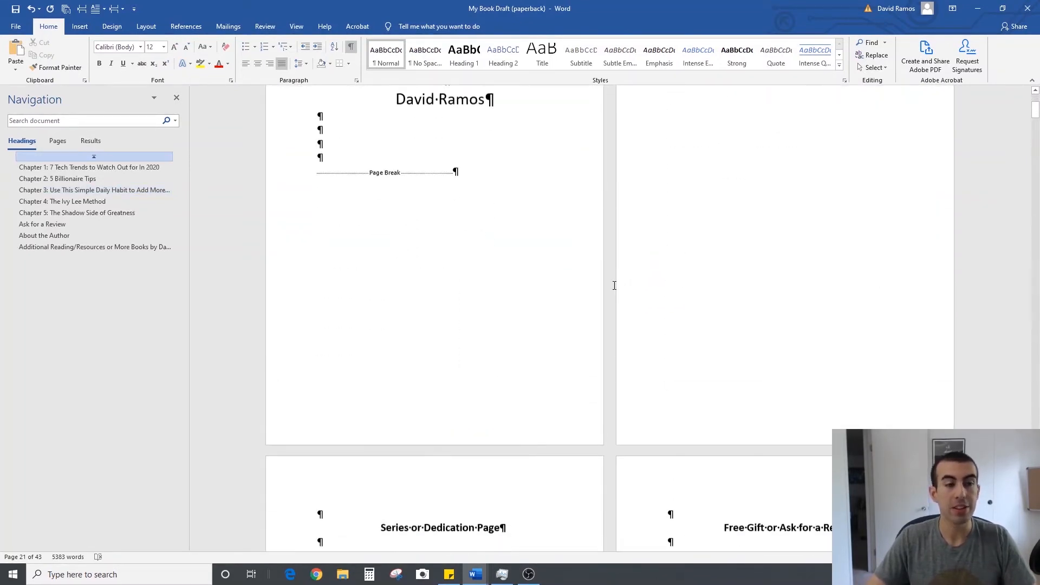
{"action": "scroll", "coordinate": [615, 286], "scroll_direction": "up", "scroll_amount": 3}
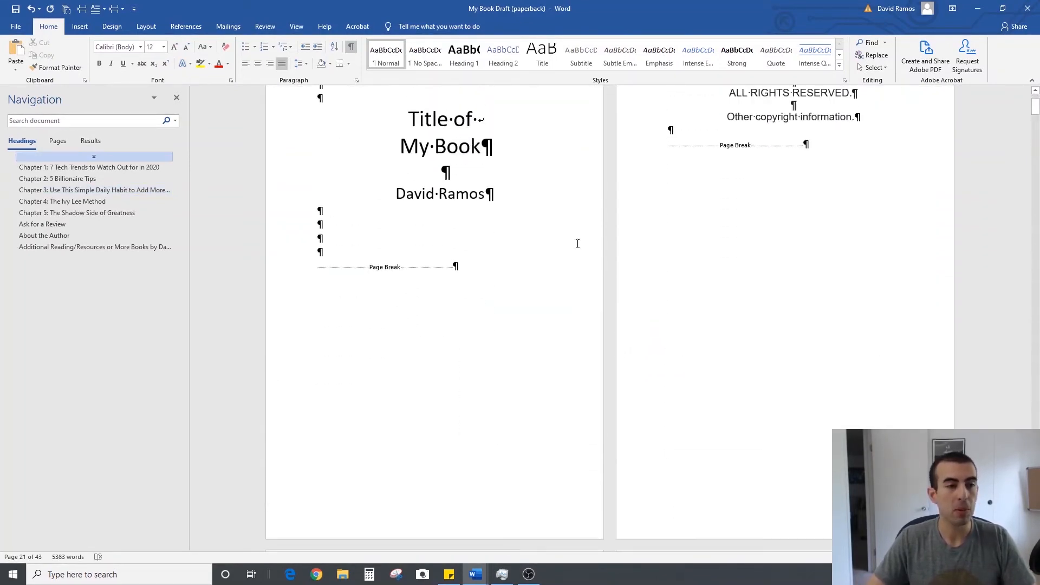
{"action": "left_click", "coordinate": [90, 29]}
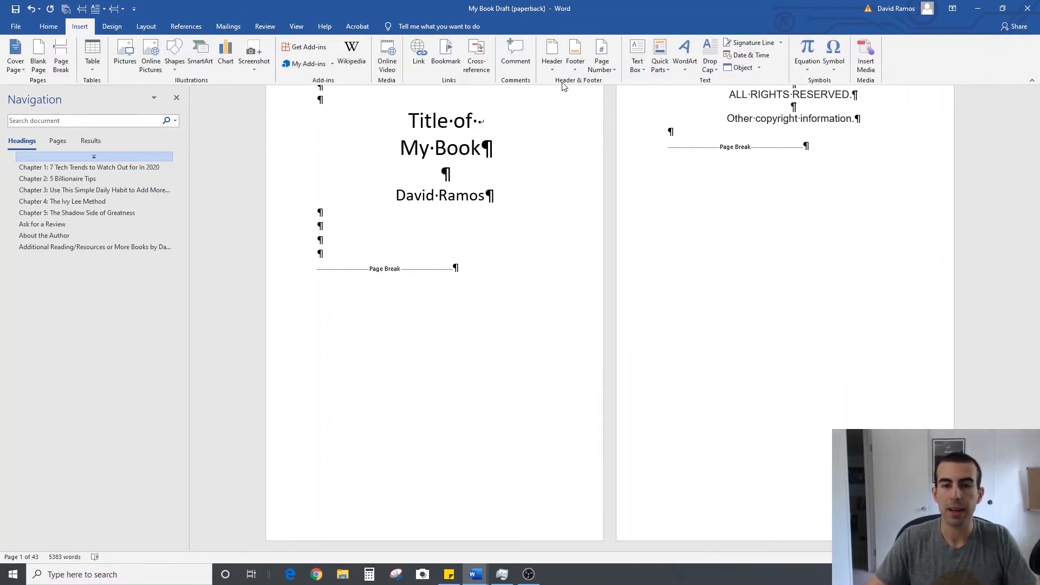
{"action": "left_click", "coordinate": [607, 75]}
{"action": "mouse_move", "coordinate": [658, 95]}
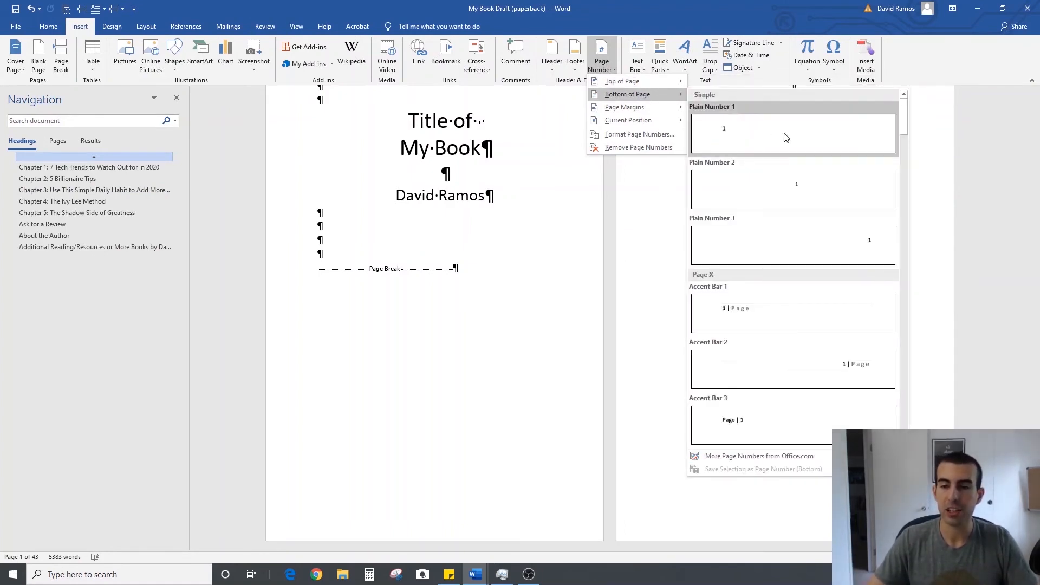
{"action": "left_click", "coordinate": [809, 205]}
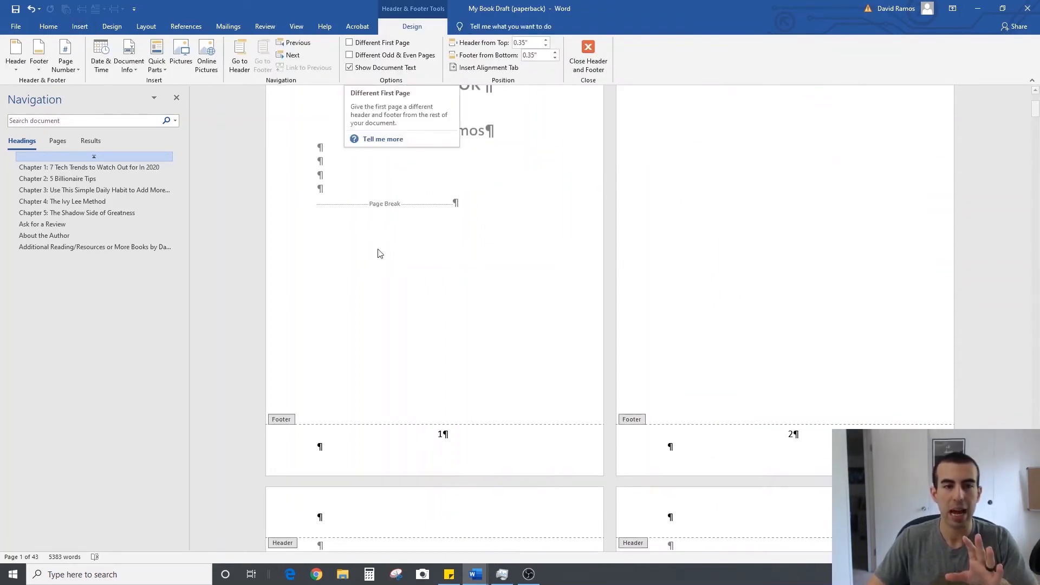
{"action": "left_click", "coordinate": [350, 43]}
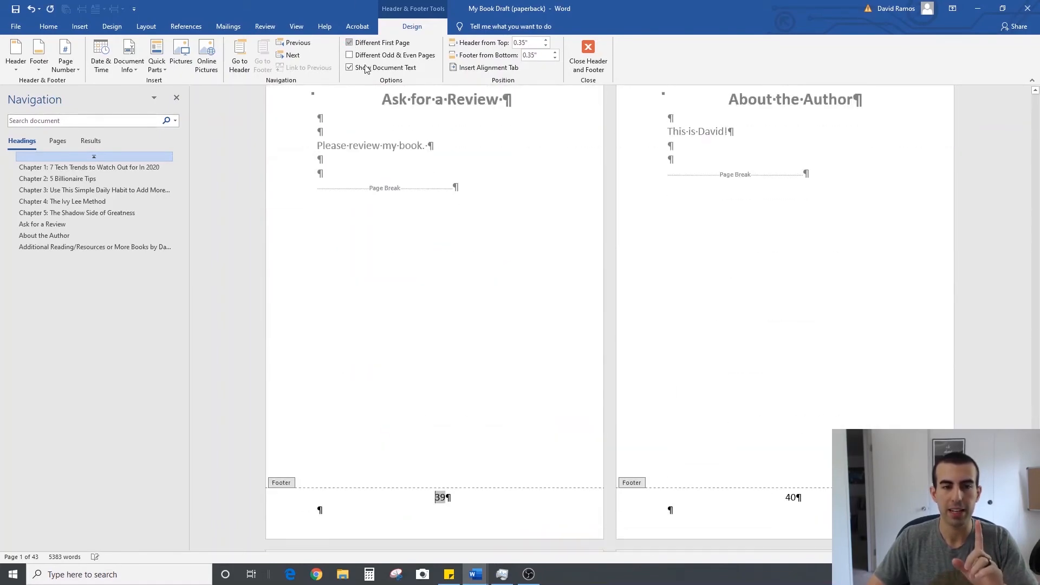
Check the footer page numbers across the book's front matter and back matter, and leave footer editing
{"action": "middle_click", "coordinate": [607, 529]}
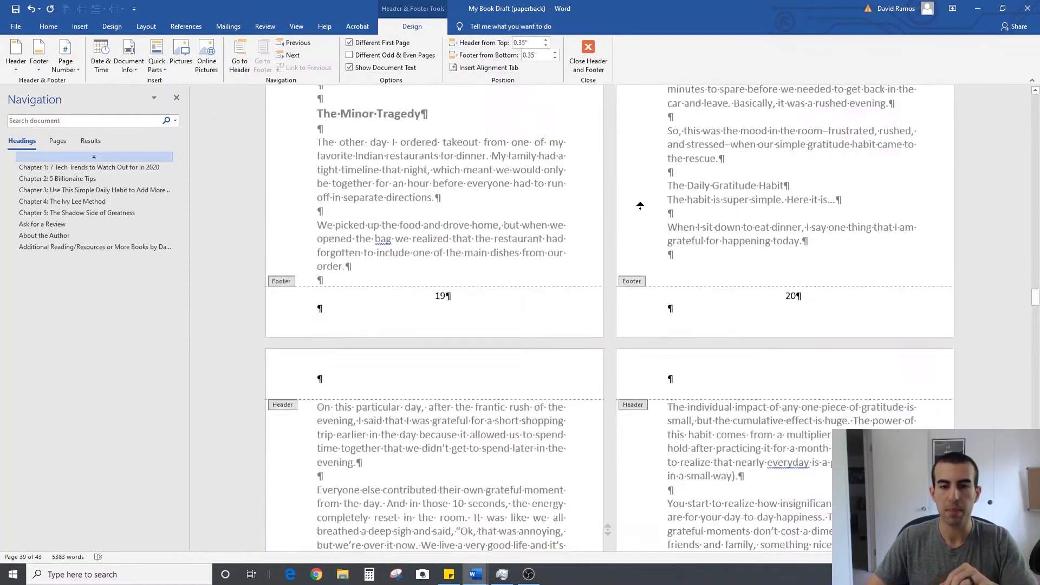
{"action": "scroll", "coordinate": [578, 249], "scroll_direction": "down", "scroll_amount": 5}
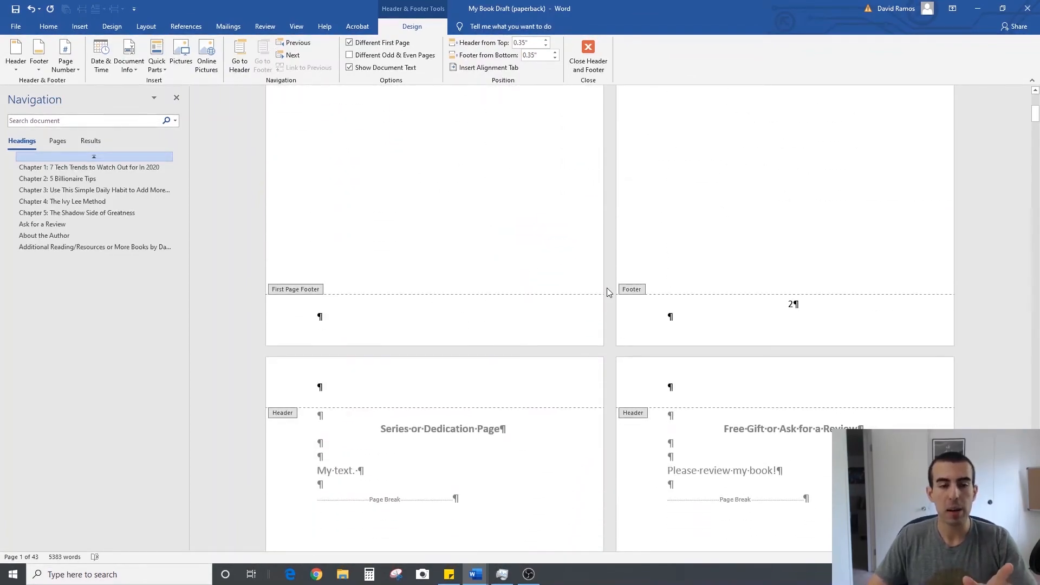
{"action": "scroll", "coordinate": [606, 291], "scroll_direction": "up", "scroll_amount": 2}
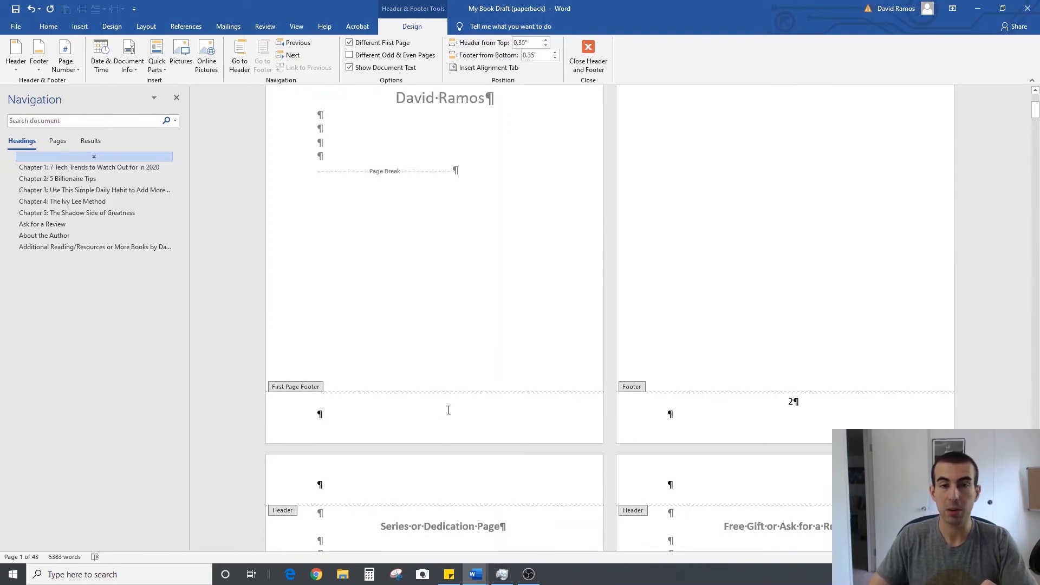
{"action": "scroll", "coordinate": [572, 374], "scroll_direction": "down", "scroll_amount": 3}
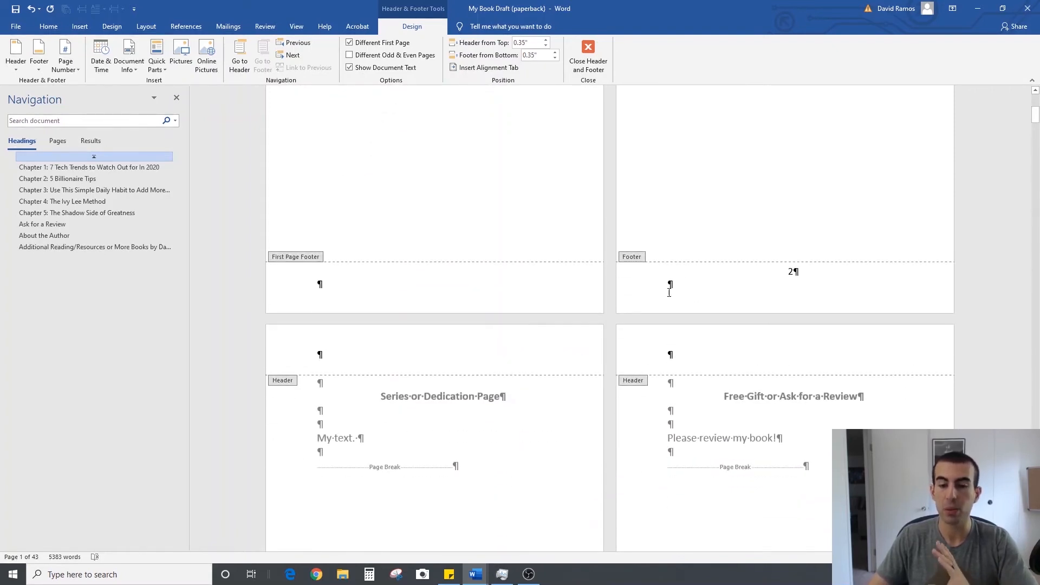
{"action": "scroll", "coordinate": [600, 332], "scroll_direction": "down", "scroll_amount": 15}
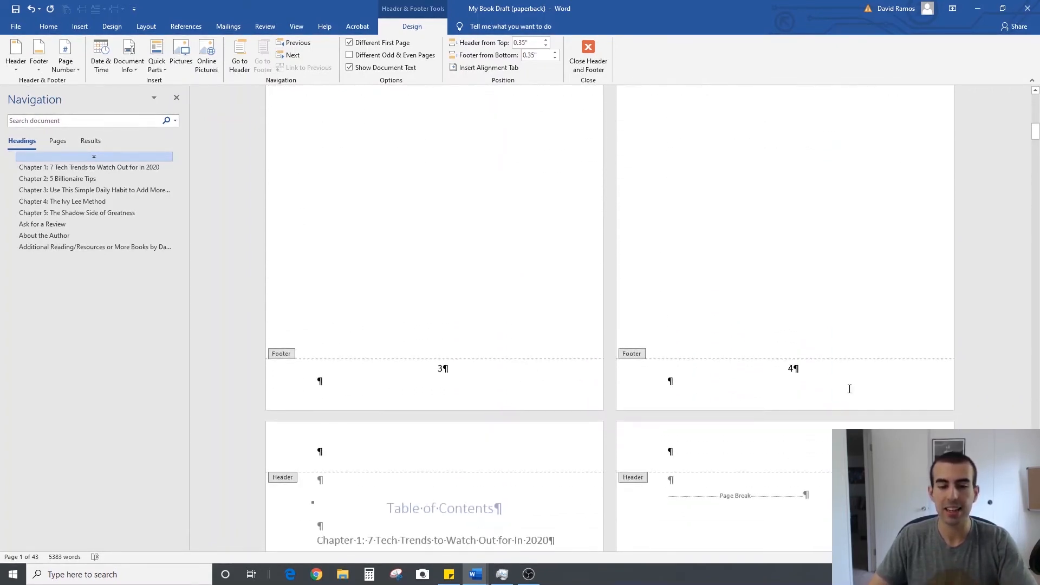
{"action": "scroll", "coordinate": [613, 361], "scroll_direction": "down", "scroll_amount": 7}
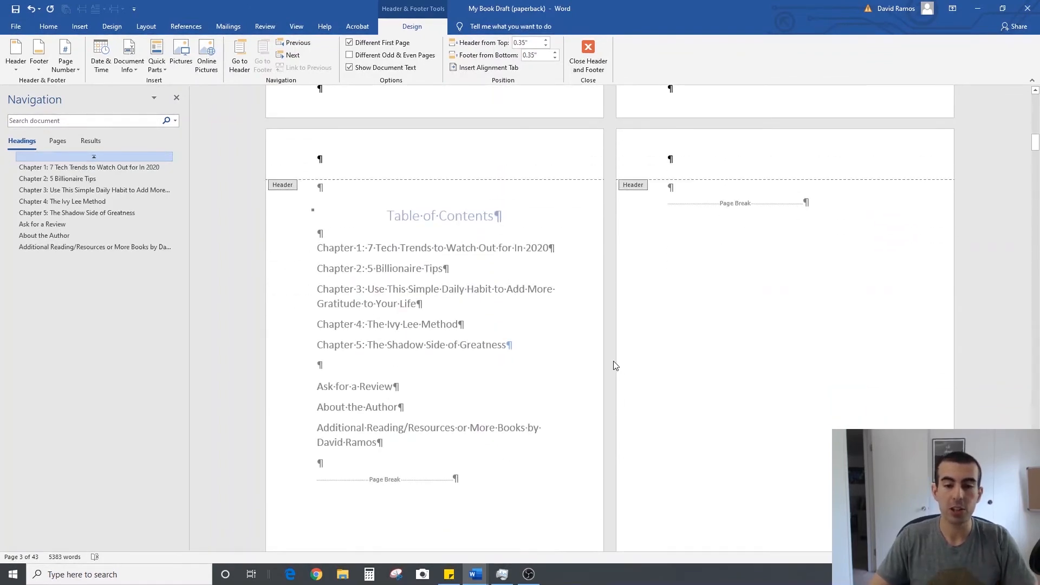
{"action": "scroll", "coordinate": [610, 359], "scroll_direction": "down", "scroll_amount": 1}
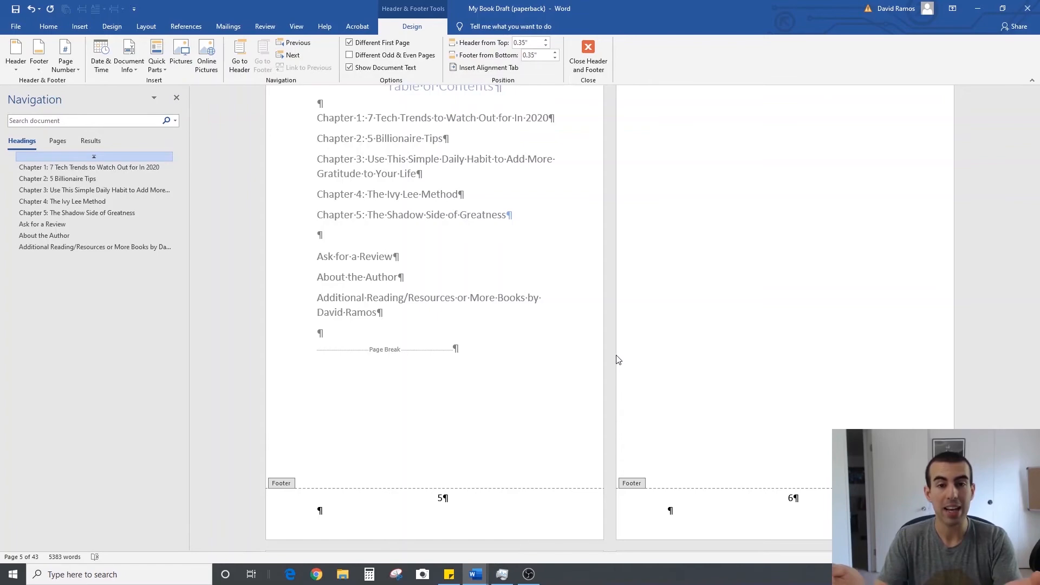
{"action": "left_click", "coordinate": [589, 61]}
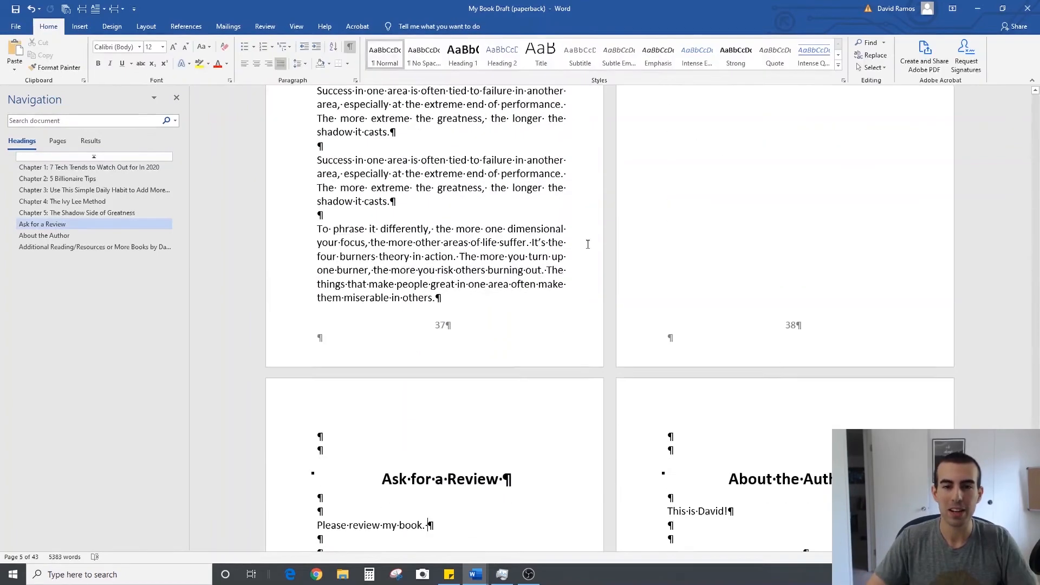
{"action": "scroll", "coordinate": [609, 379], "scroll_direction": "down", "scroll_amount": 10}
{"action": "scroll", "coordinate": [621, 424], "scroll_direction": "down", "scroll_amount": 8}
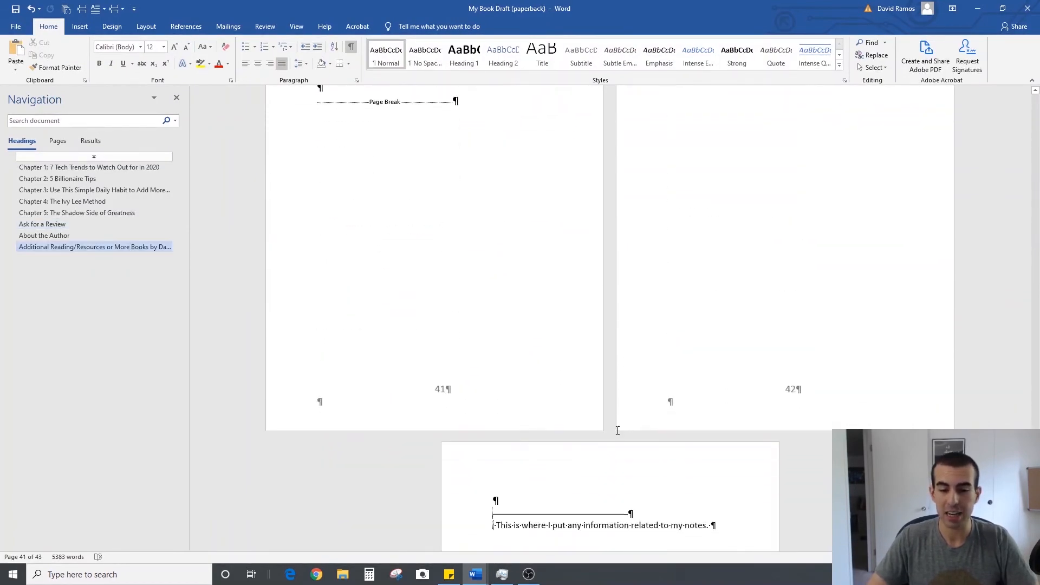
{"action": "key", "text": "ctrl+Home"}
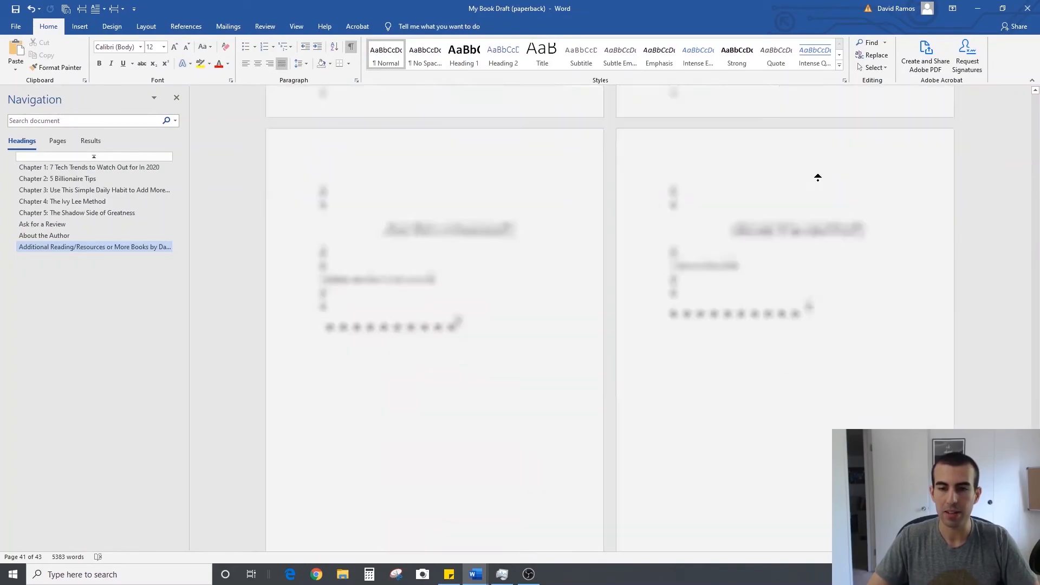
Replace the table of contents with a custom one showing right-aligned page numbers, no tab leader and the Simple format
{"action": "scroll", "coordinate": [564, 251], "scroll_direction": "down", "scroll_amount": 12}
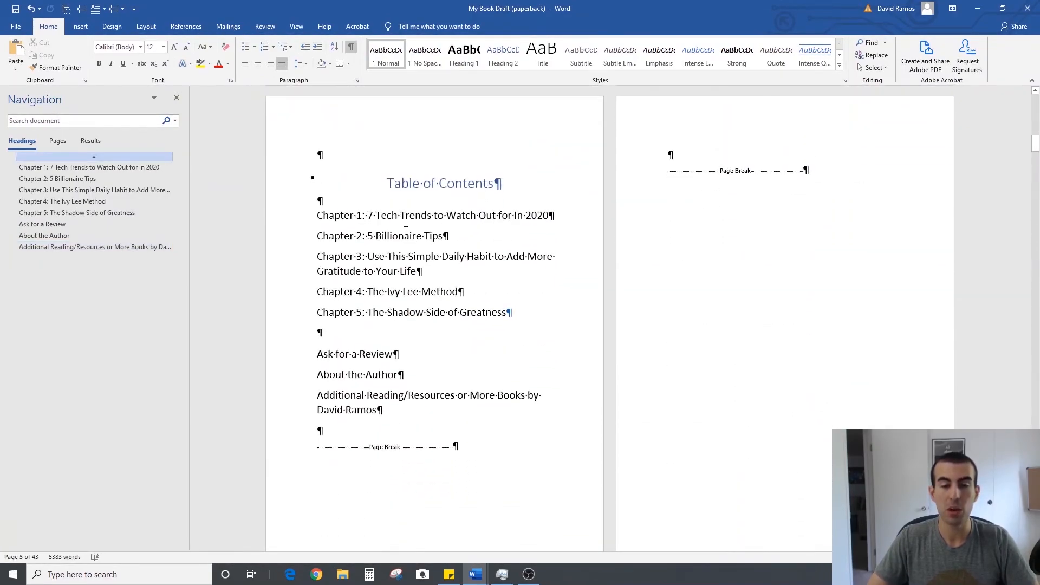
{"action": "left_click", "coordinate": [412, 230]}
{"action": "scroll", "coordinate": [411, 230], "scroll_direction": "up", "scroll_amount": 1}
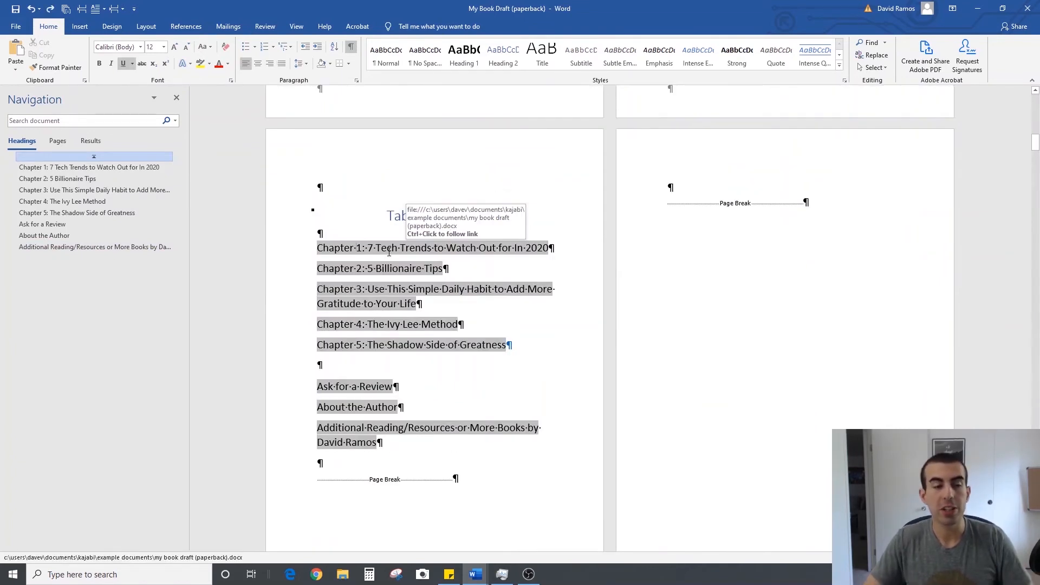
{"action": "left_click", "coordinate": [186, 27]}
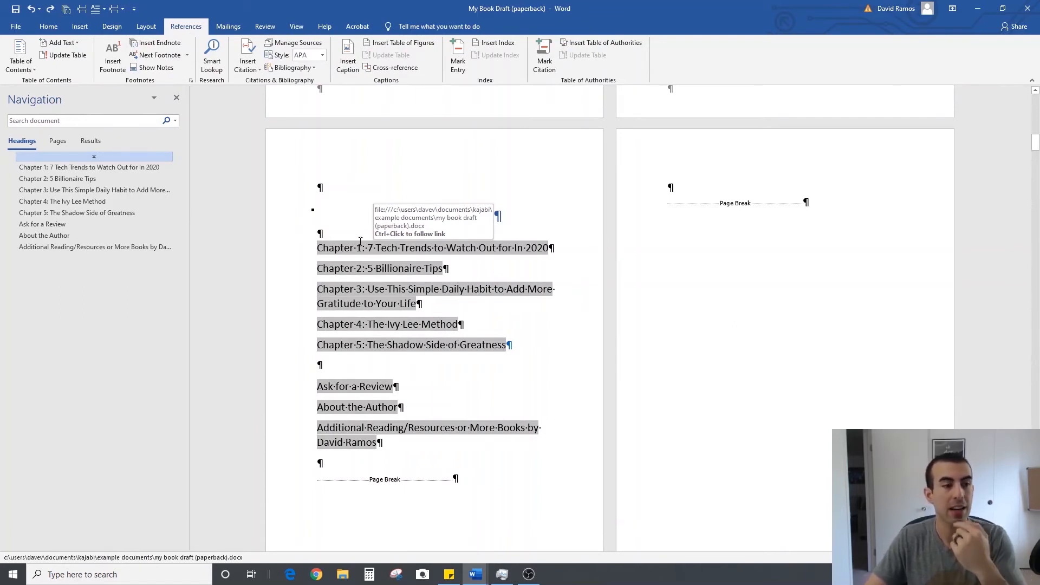
{"action": "left_click", "coordinate": [34, 69]}
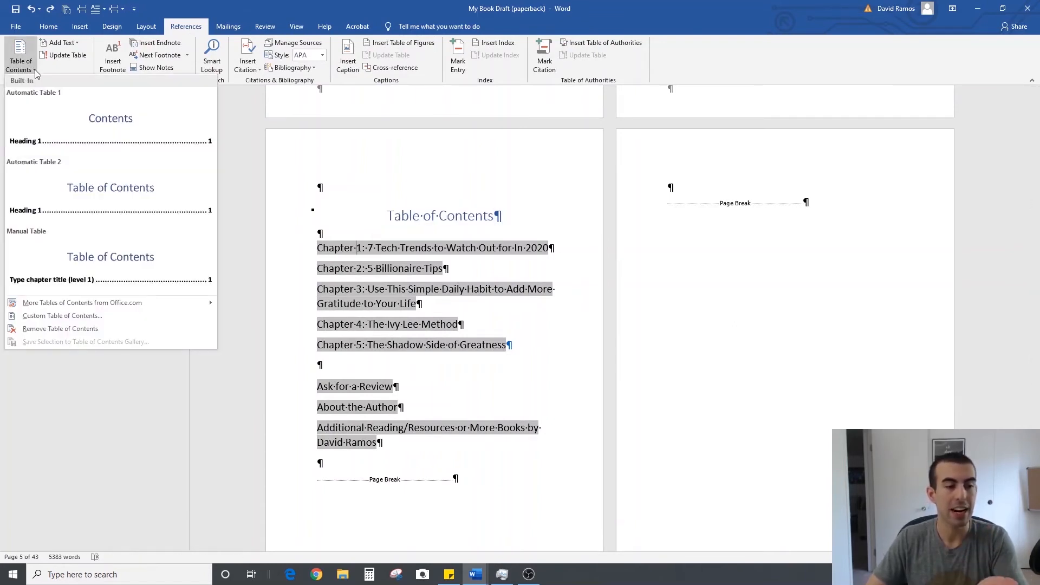
{"action": "left_click", "coordinate": [100, 316]}
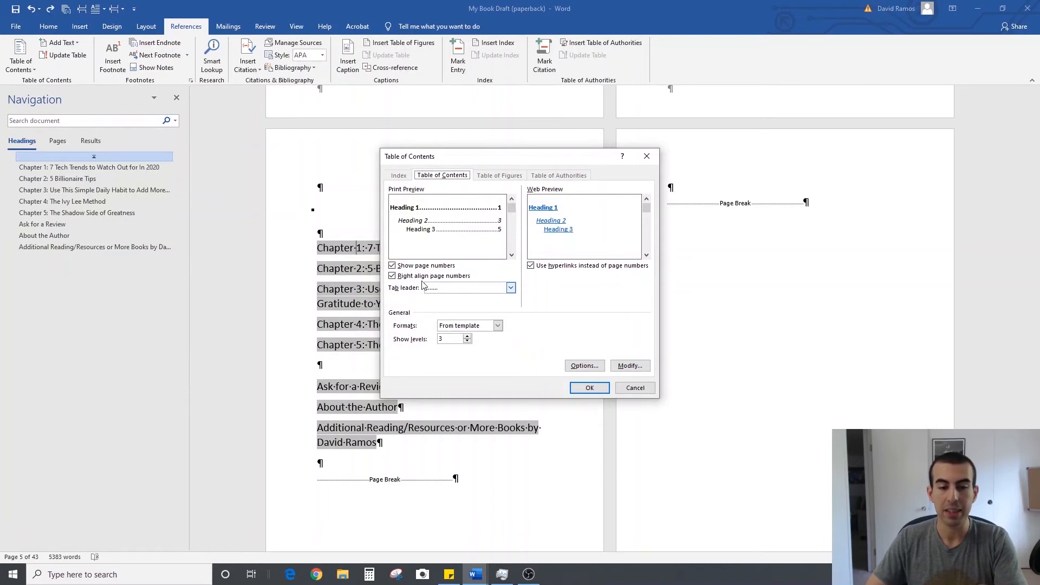
{"action": "left_click", "coordinate": [464, 288]}
{"action": "left_click", "coordinate": [478, 298]}
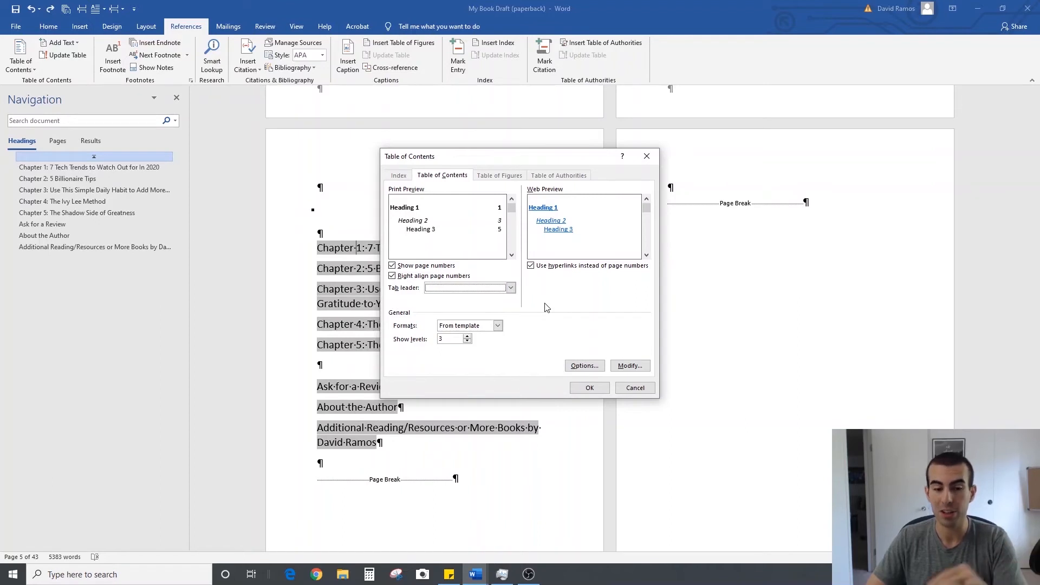
{"action": "left_click", "coordinate": [497, 325]}
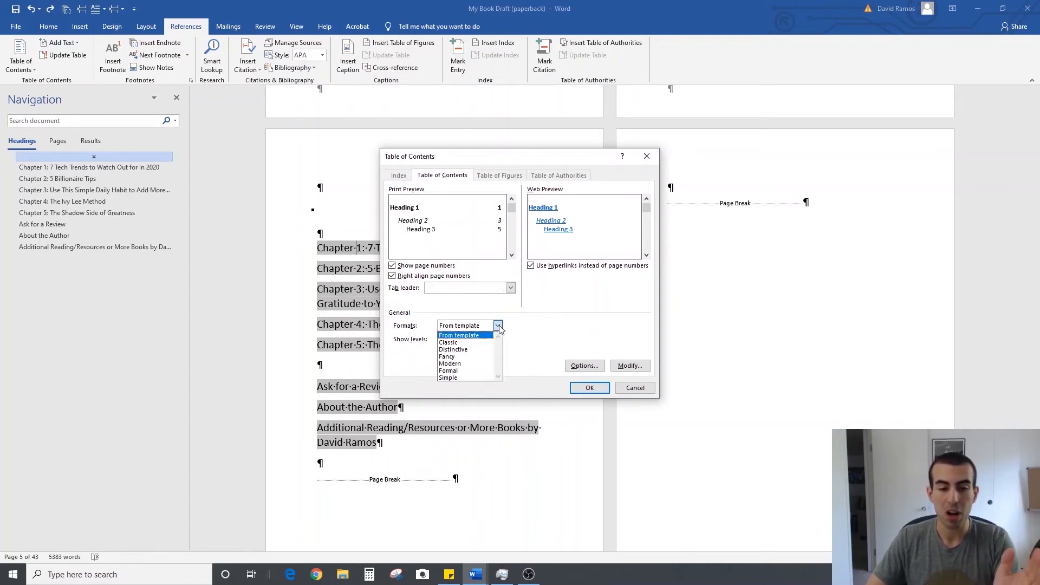
{"action": "left_click", "coordinate": [479, 378]}
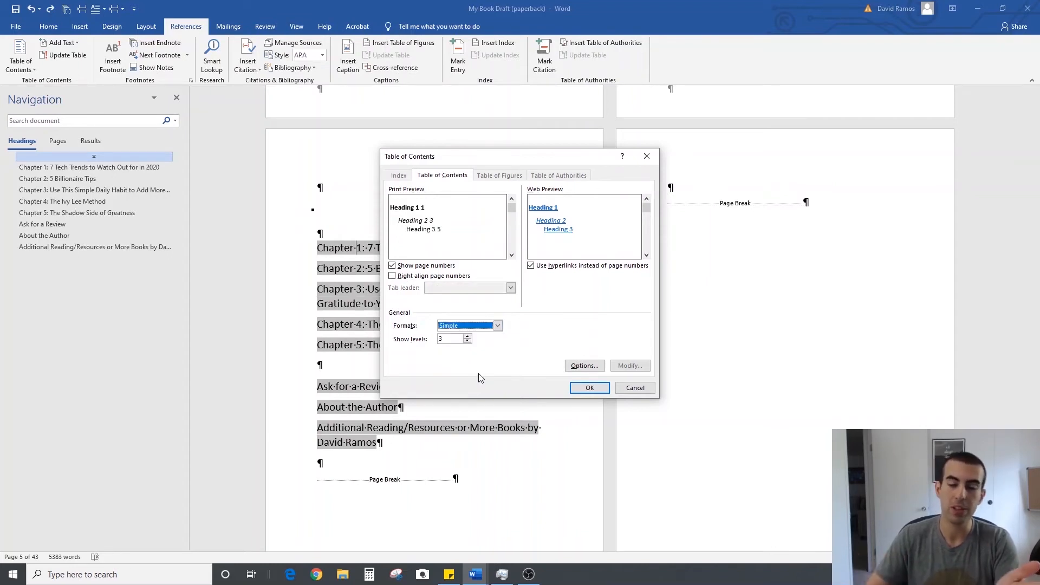
{"action": "left_click", "coordinate": [589, 388]}
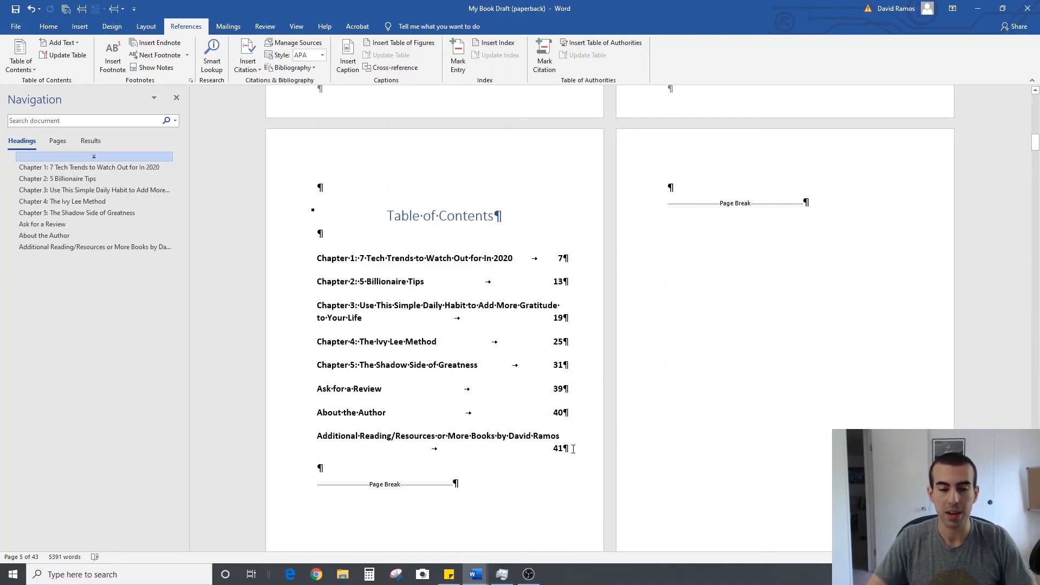
Remove the bold formatting from all table of contents entries
{"action": "left_click_drag", "start_coordinate": [573, 449], "coordinate": [318, 255]}
{"action": "left_click", "coordinate": [48, 26]}
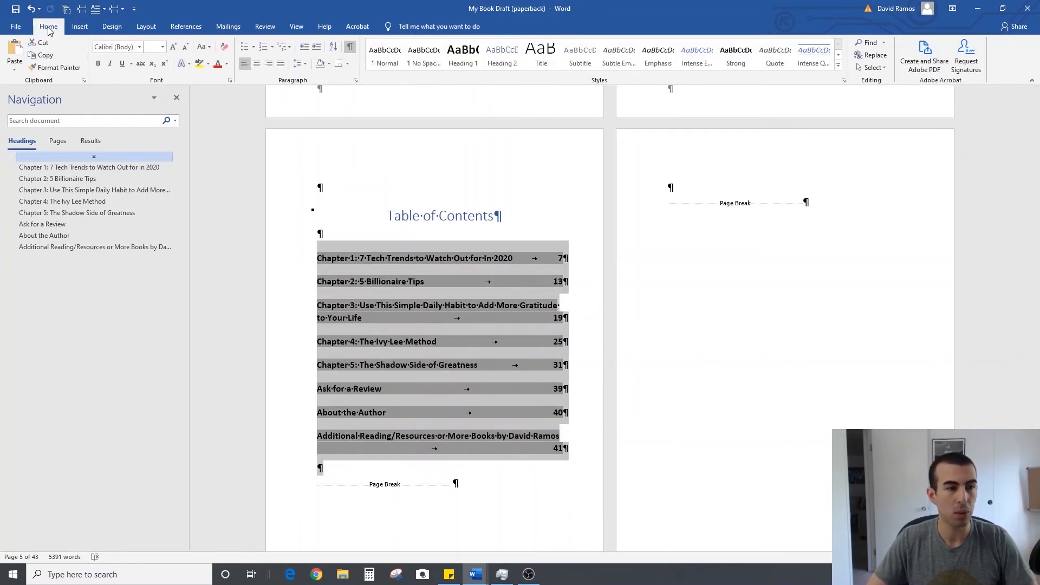
{"action": "left_click", "coordinate": [102, 65]}
{"action": "left_click", "coordinate": [468, 288]}
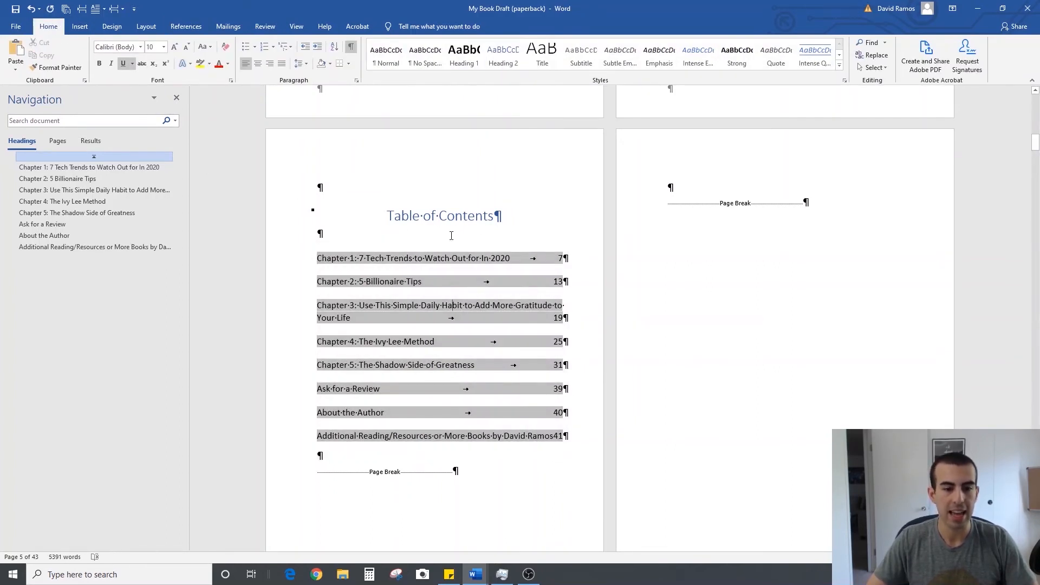
Examine the table of contents layout with the formatting marks hidden, and turn the marks back on
{"action": "scroll", "coordinate": [452, 234], "scroll_direction": "down", "scroll_amount": 1}
{"action": "left_click", "coordinate": [351, 47]}
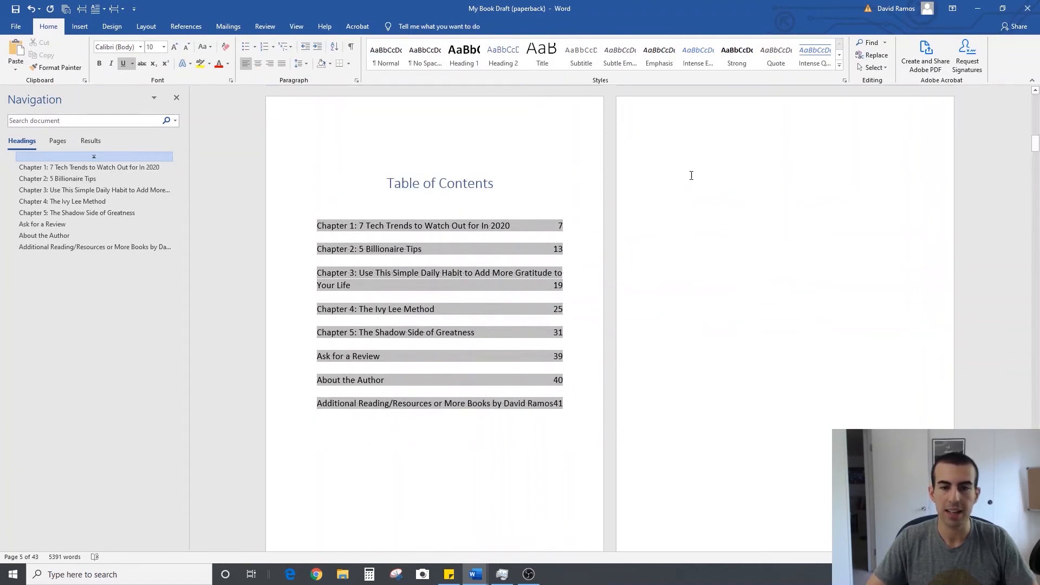
{"action": "left_click", "coordinate": [691, 175]}
{"action": "scroll", "coordinate": [871, 297], "scroll_direction": "down", "scroll_amount": 1}
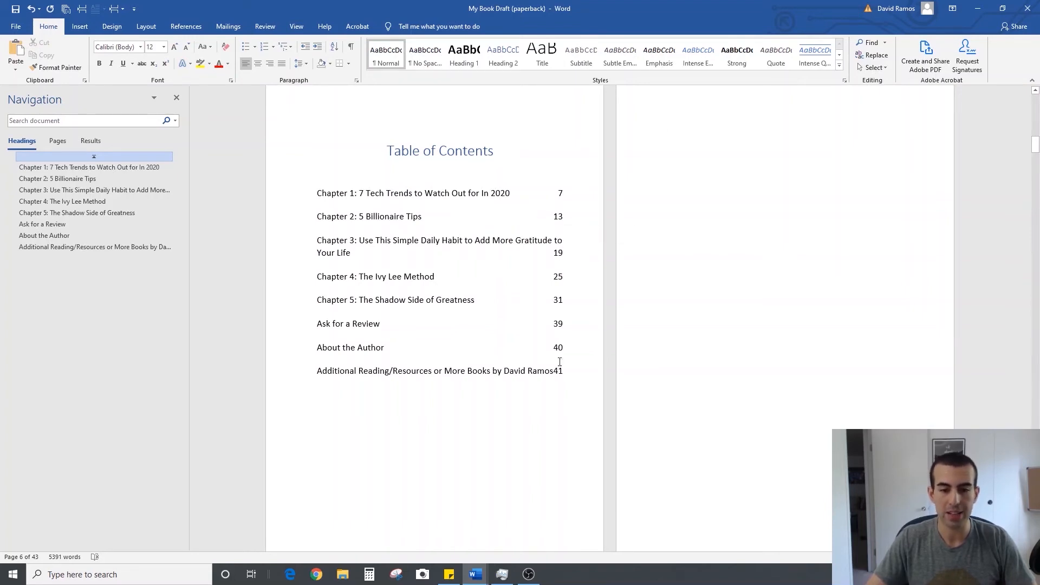
{"action": "left_click", "coordinate": [351, 47]}
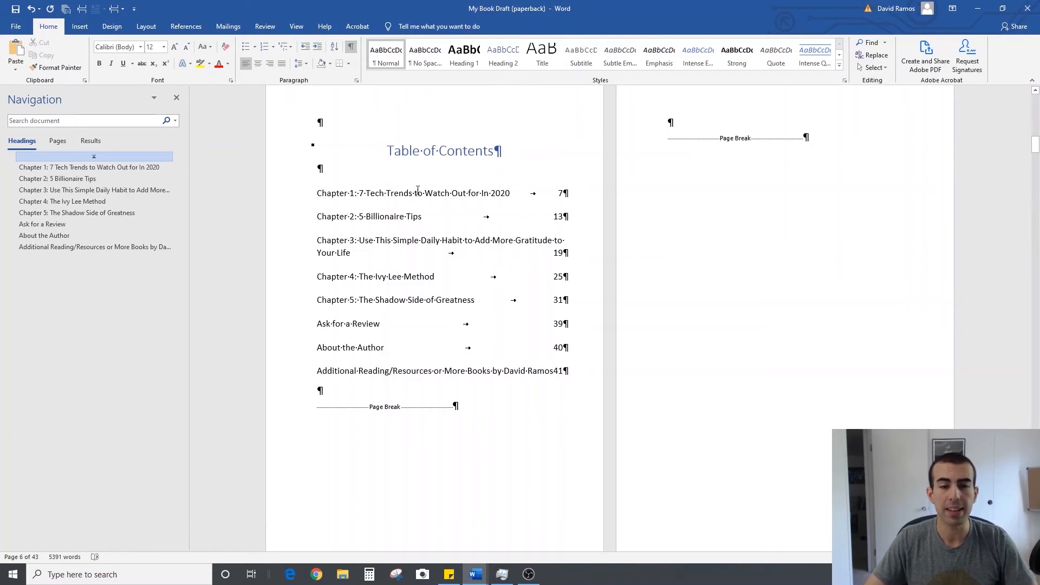
Insert a line break before "to Add More Gratitude" in the Chapter 3 contents entry and hide the formatting marks
{"action": "left_click", "coordinate": [475, 241]}
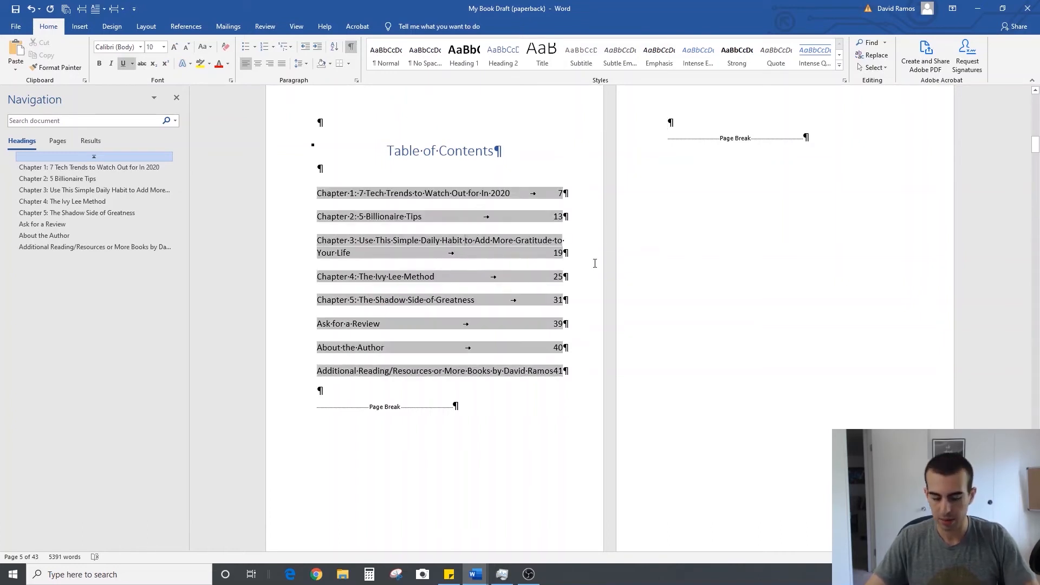
{"action": "key", "text": "shift+Return"}
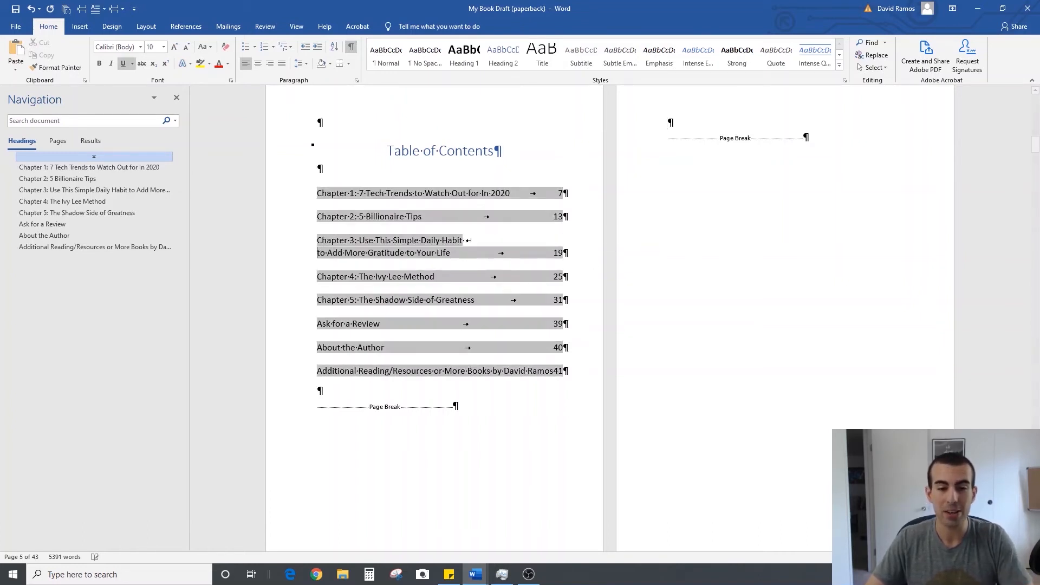
{"action": "left_click", "coordinate": [351, 46]}
{"action": "left_click", "coordinate": [648, 136]}
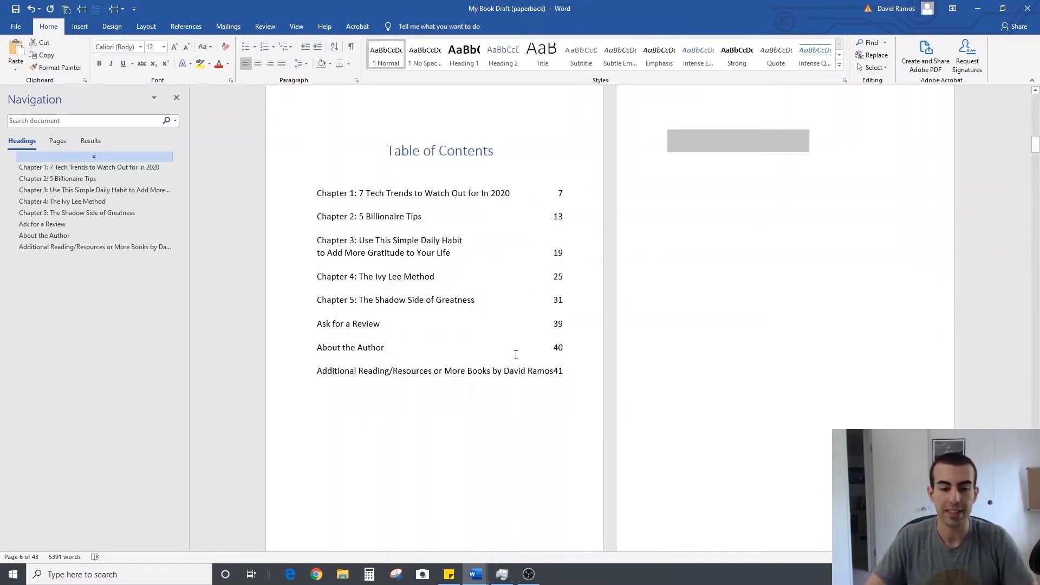
Insert a line break before "or More Books" in the Additional Reading/Resources entry of the table of contents
{"action": "left_click", "coordinate": [435, 371]}
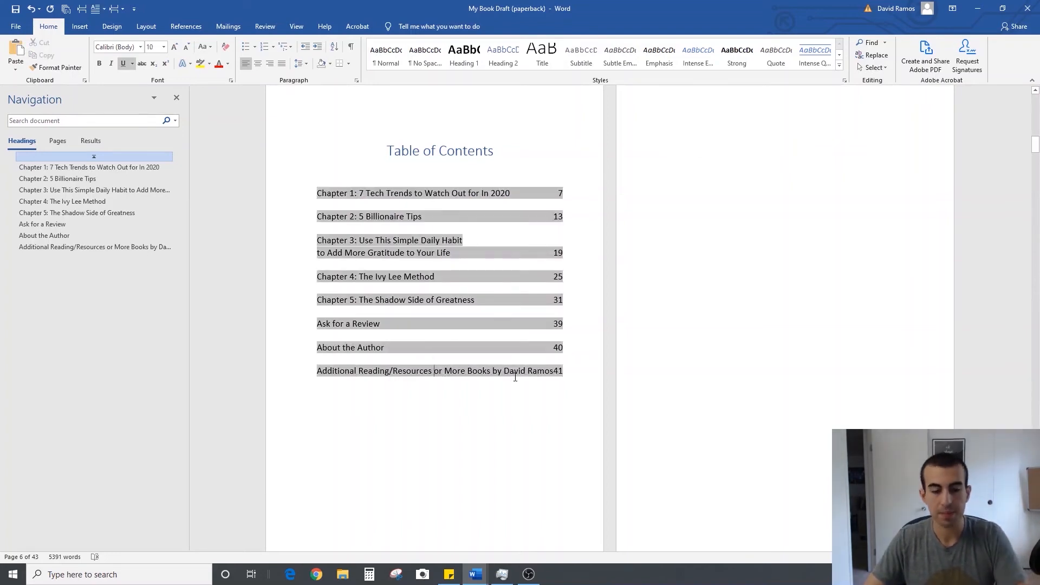
{"action": "key", "text": "shift+Return"}
{"action": "left_click", "coordinate": [680, 107]}
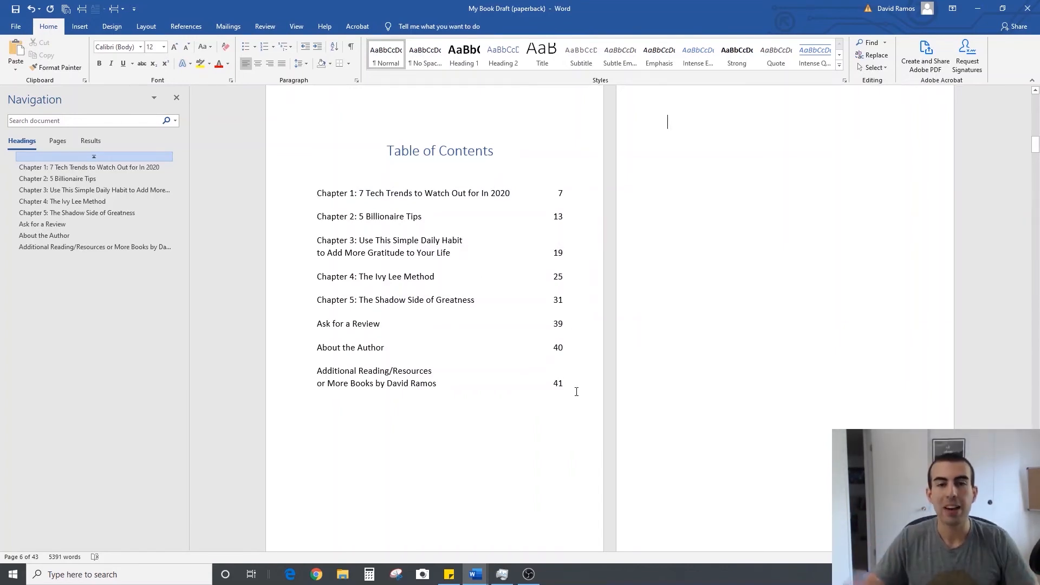
Review the paperback layout from the table of contents to the last page, and close the Navigation pane
{"action": "scroll", "coordinate": [511, 390], "scroll_direction": "down", "scroll_amount": 10}
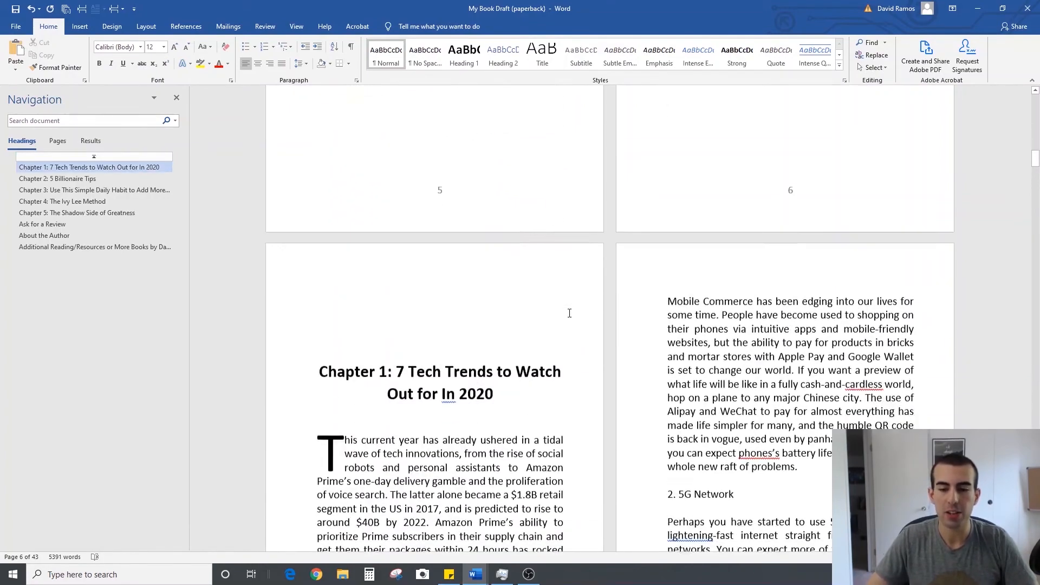
{"action": "scroll", "coordinate": [570, 312], "scroll_direction": "down", "scroll_amount": 9}
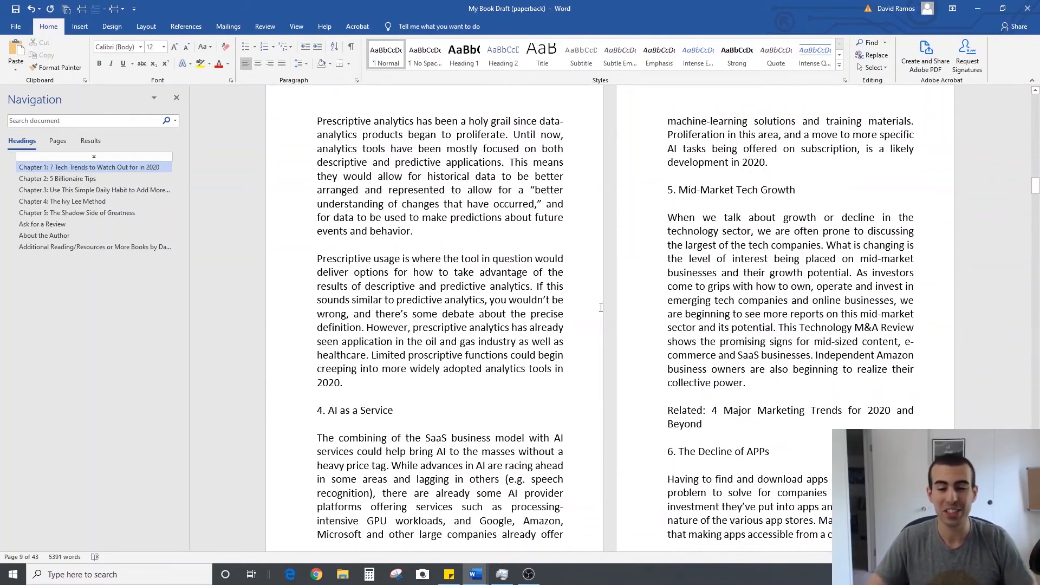
{"action": "scroll", "coordinate": [601, 307], "scroll_direction": "down", "scroll_amount": 8}
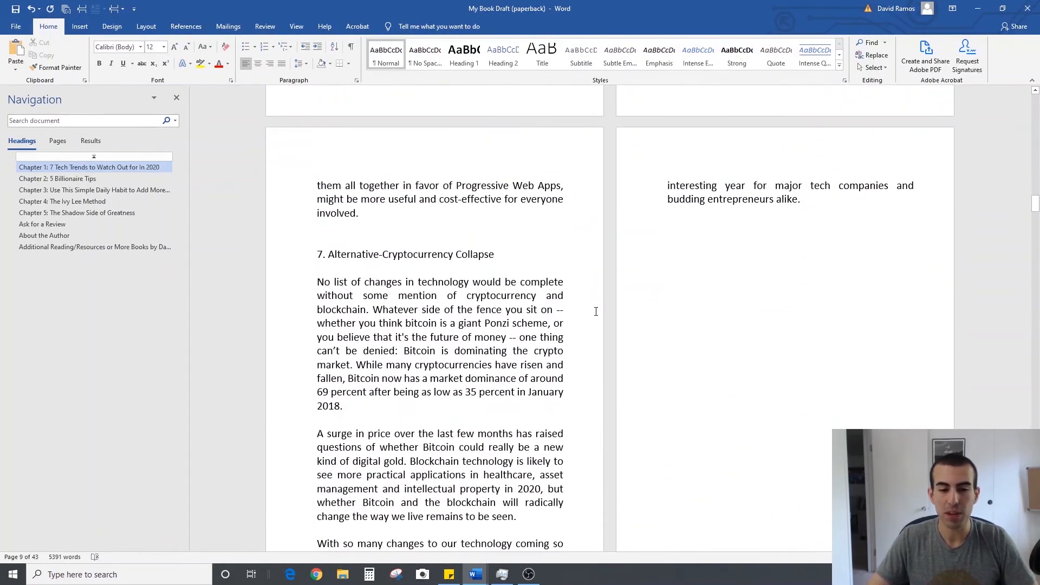
{"action": "scroll", "coordinate": [596, 312], "scroll_direction": "down", "scroll_amount": 1}
{"action": "scroll", "coordinate": [596, 311], "scroll_direction": "down", "scroll_amount": 2, "text": "ctrl"}
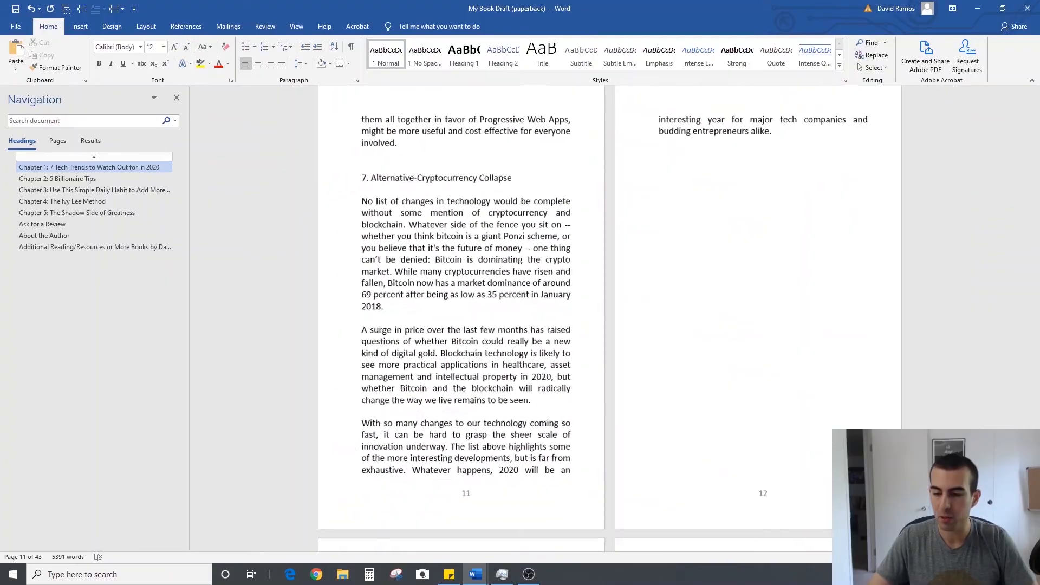
{"action": "scroll", "coordinate": [665, 392], "scroll_direction": "down", "scroll_amount": 4, "text": "ctrl"}
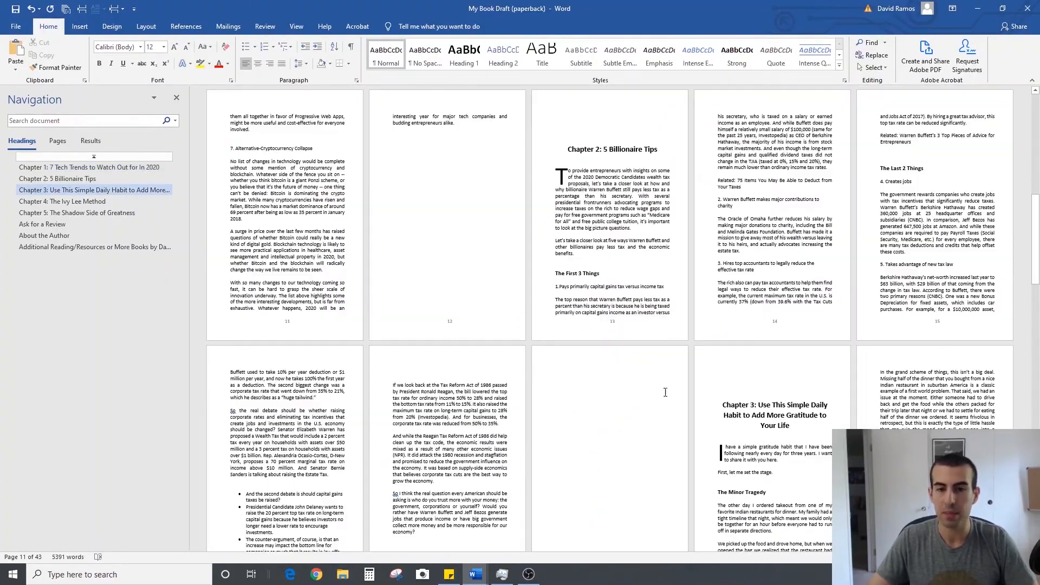
{"action": "scroll", "coordinate": [665, 392], "scroll_direction": "down", "scroll_amount": 8}
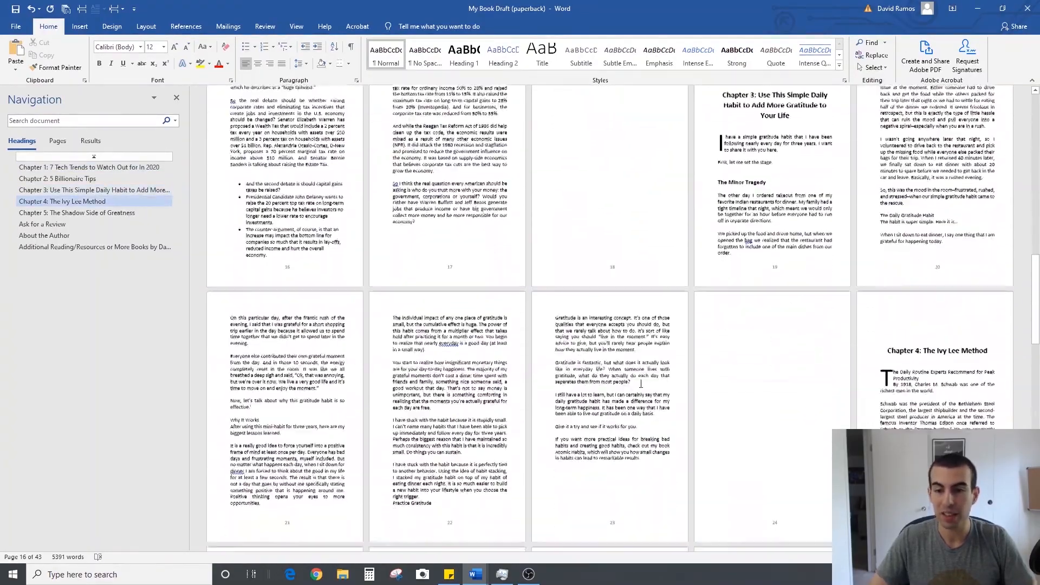
{"action": "scroll", "coordinate": [641, 383], "scroll_direction": "down", "scroll_amount": 12}
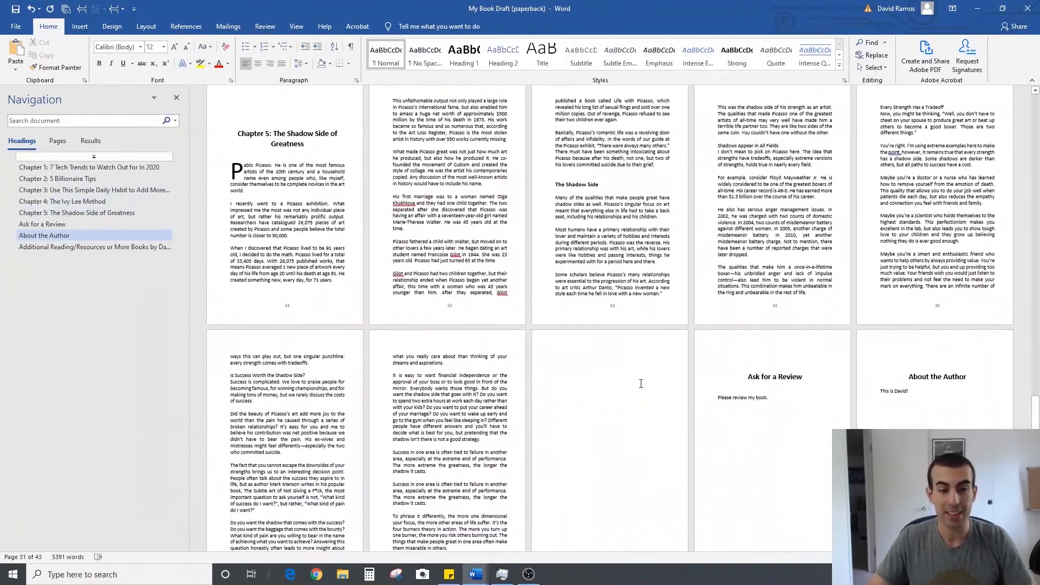
{"action": "scroll", "coordinate": [641, 384], "scroll_direction": "down", "scroll_amount": 5}
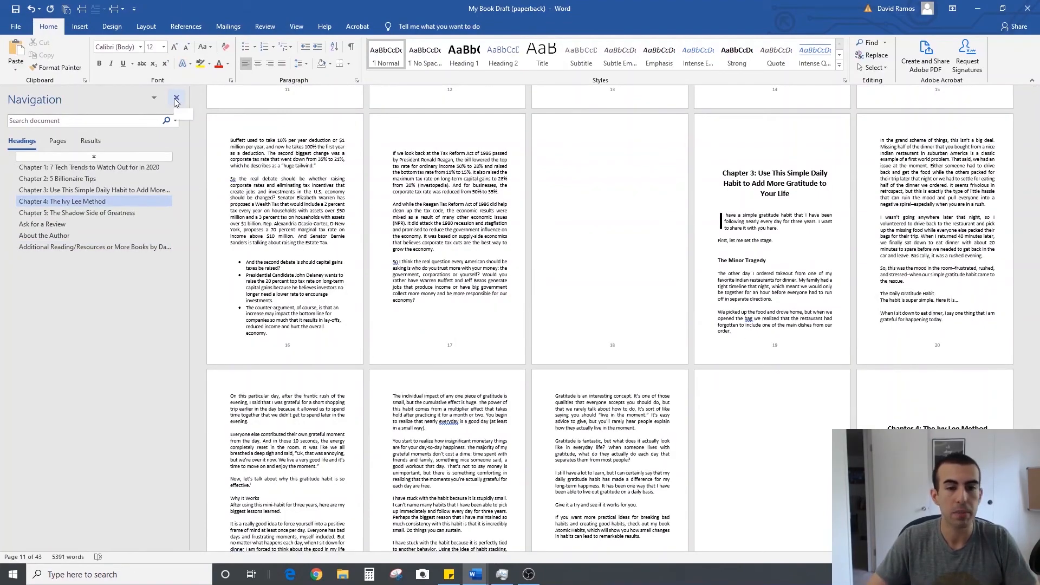
{"action": "left_click", "coordinate": [176, 98]}
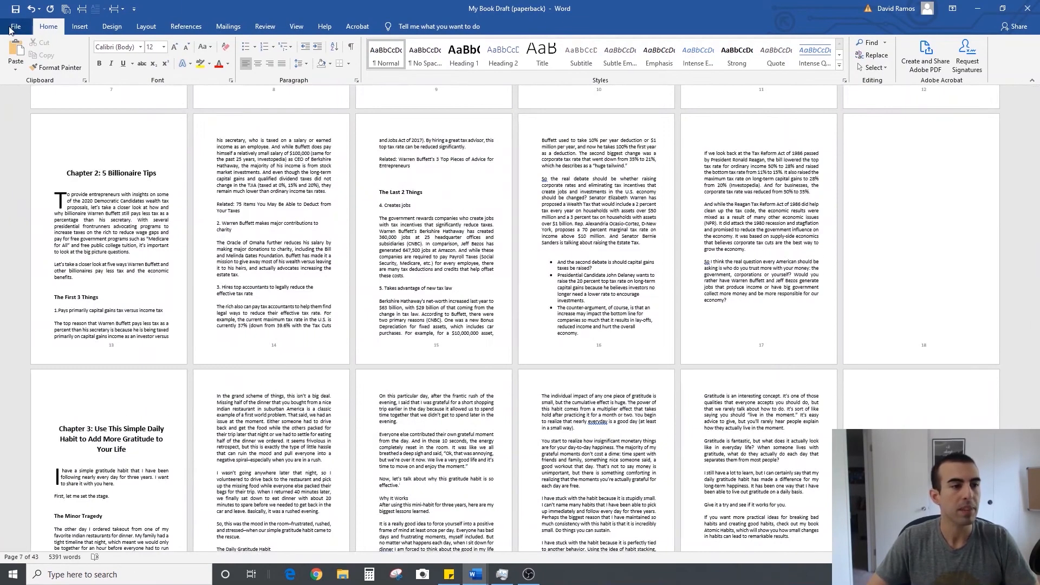
Save the document as a PDF named "My Book Draft (paperback)" in the Example Documents folder
{"action": "left_click", "coordinate": [12, 30]}
{"action": "left_click", "coordinate": [38, 135]}
{"action": "left_click", "coordinate": [362, 131]}
{"action": "left_click", "coordinate": [201, 232]}
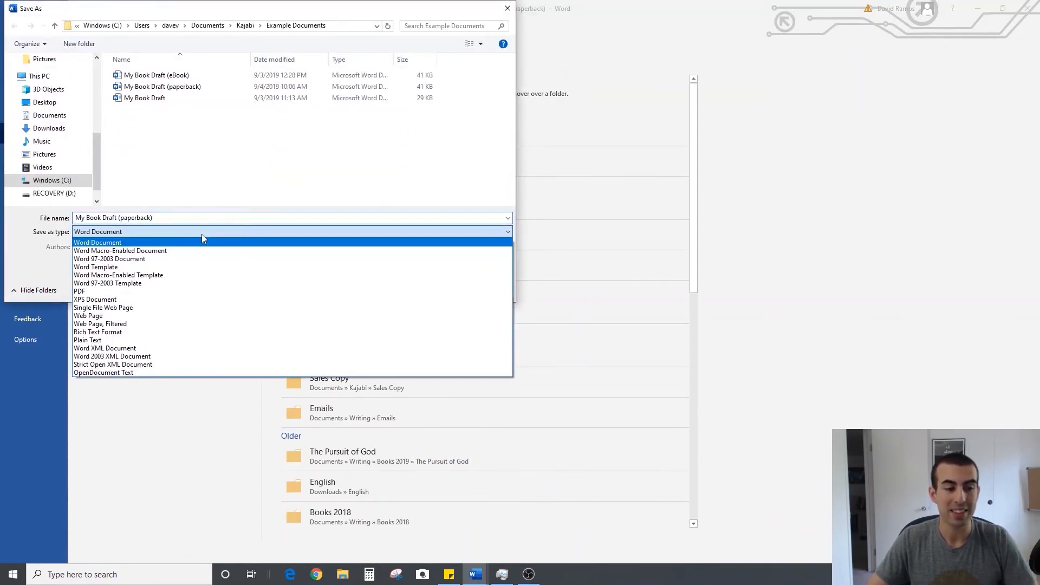
{"action": "left_click", "coordinate": [195, 293]}
{"action": "left_click", "coordinate": [440, 316]}
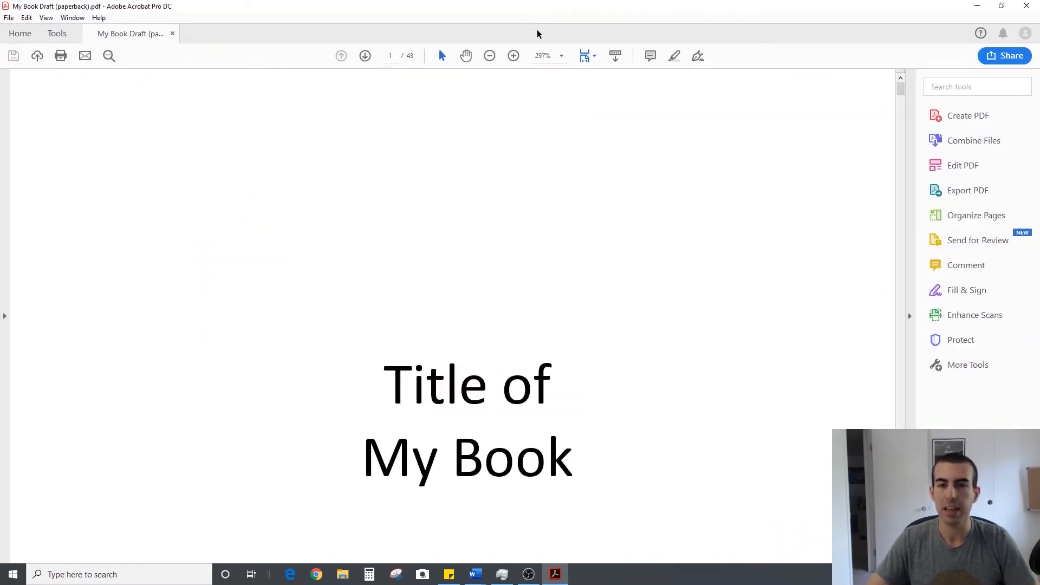
Examine the exported PDF from the title page through the front matter, table of contents and Chapter 1 pages
{"action": "left_click", "coordinate": [489, 56]}
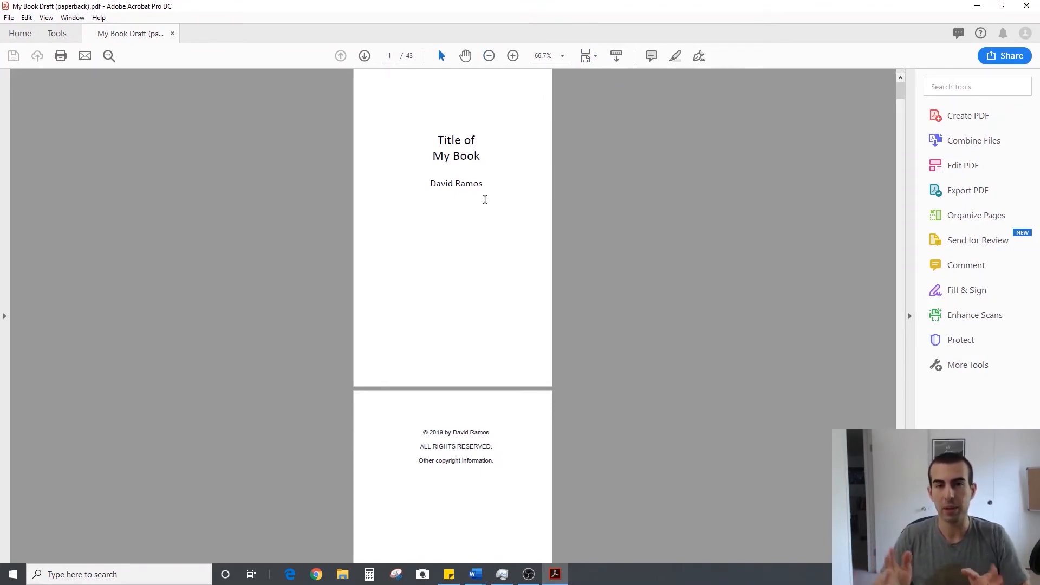
{"action": "scroll", "coordinate": [487, 216], "scroll_direction": "down", "scroll_amount": 15}
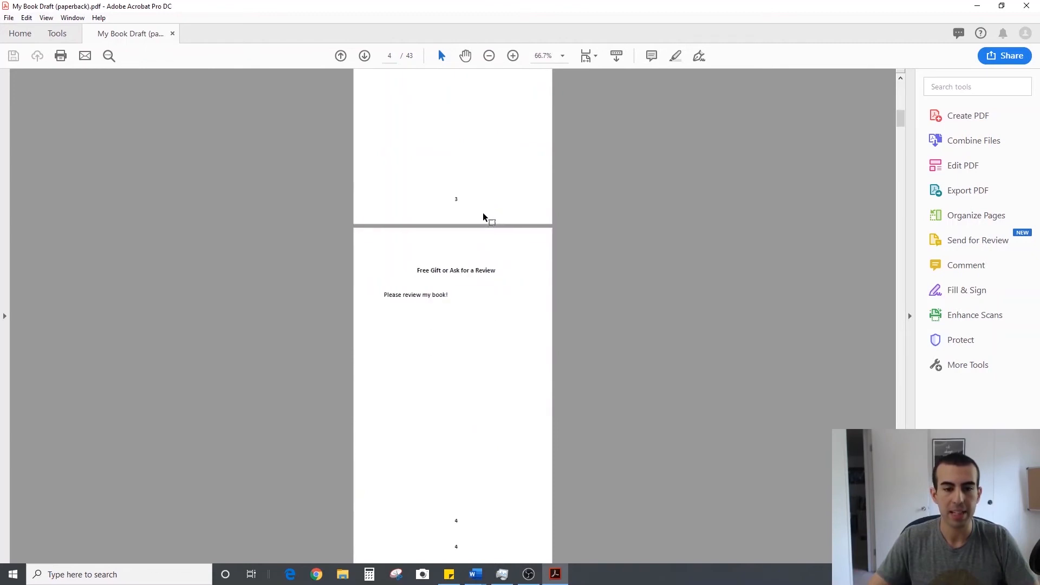
{"action": "scroll", "coordinate": [478, 291], "scroll_direction": "down", "scroll_amount": 5}
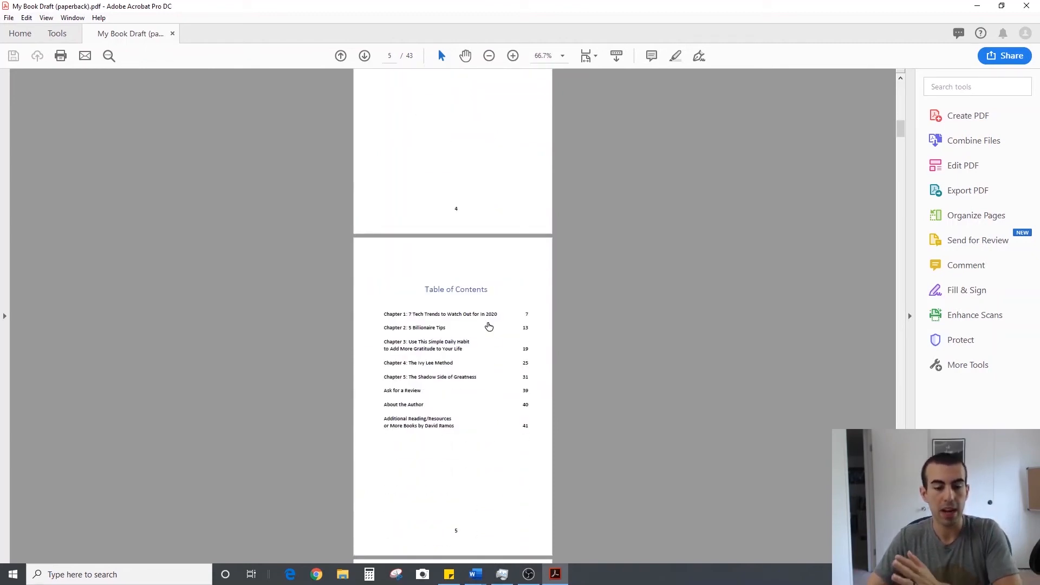
{"action": "scroll", "coordinate": [488, 326], "scroll_direction": "down", "scroll_amount": 9}
{"action": "scroll", "coordinate": [491, 320], "scroll_direction": "down", "scroll_amount": 6}
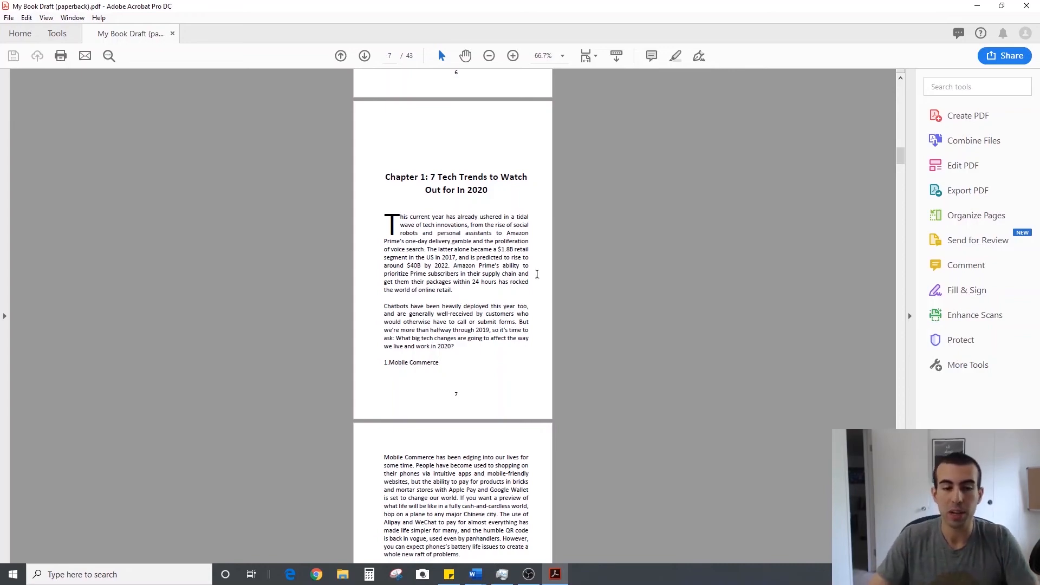
{"action": "scroll", "coordinate": [534, 262], "scroll_direction": "down", "scroll_amount": 15}
{"action": "scroll", "coordinate": [534, 262], "scroll_direction": "down", "scroll_amount": 13}
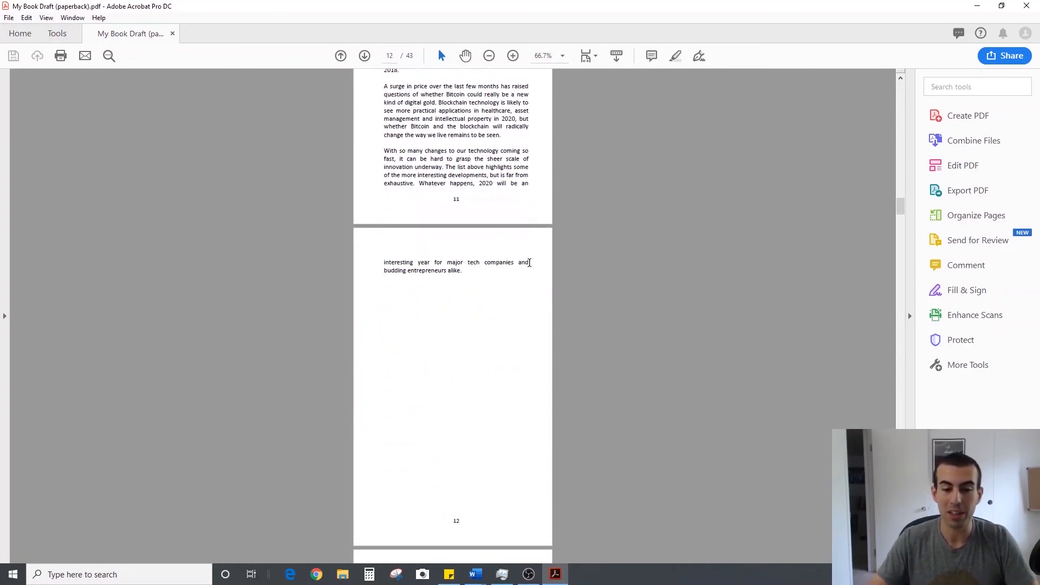
{"action": "scroll", "coordinate": [529, 262], "scroll_direction": "down", "scroll_amount": 12}
{"action": "scroll", "coordinate": [546, 296], "scroll_direction": "down", "scroll_amount": 13}
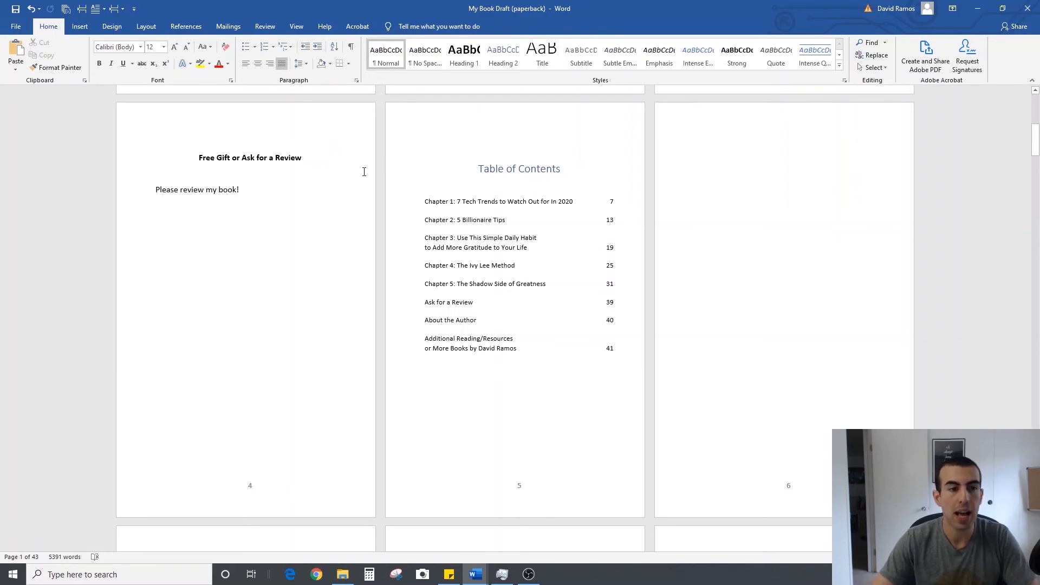
Show the formatting marks in the Word document
{"action": "left_click", "coordinate": [351, 48]}
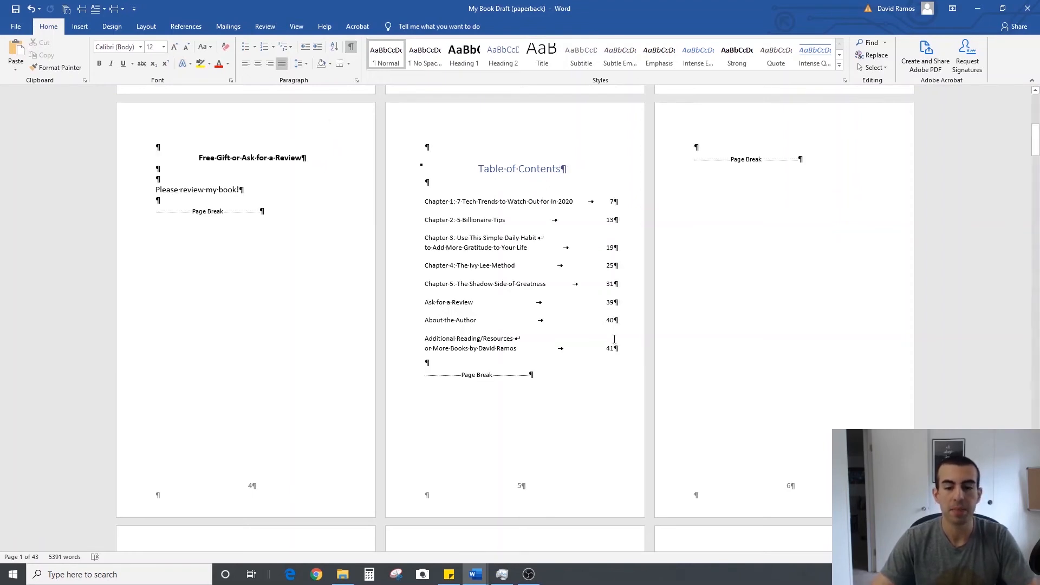
{"action": "left_click", "coordinate": [286, 209]}
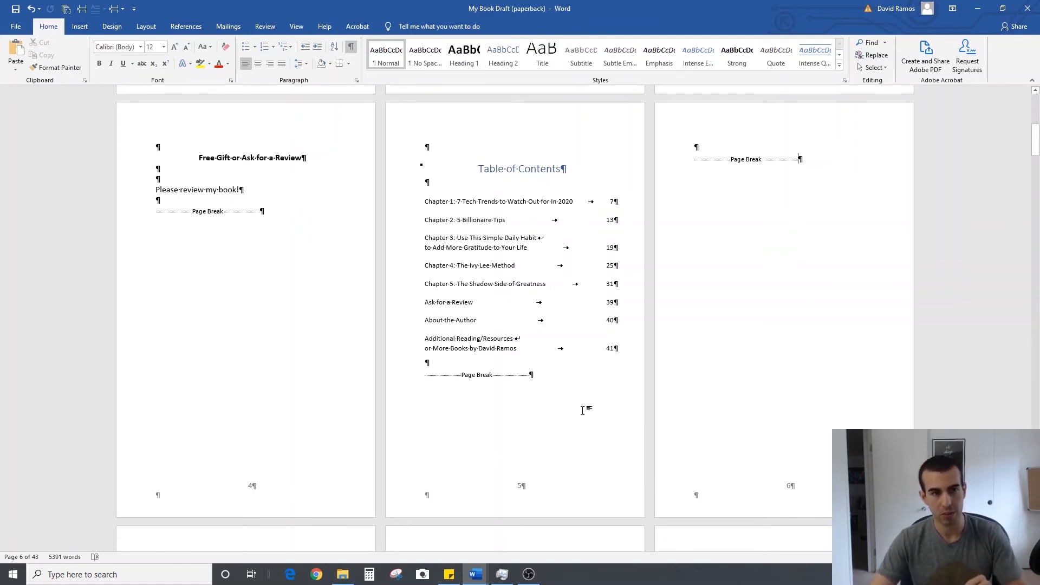
Search the commands for "section" and examine the available page and section break types
{"action": "left_click", "coordinate": [81, 28]}
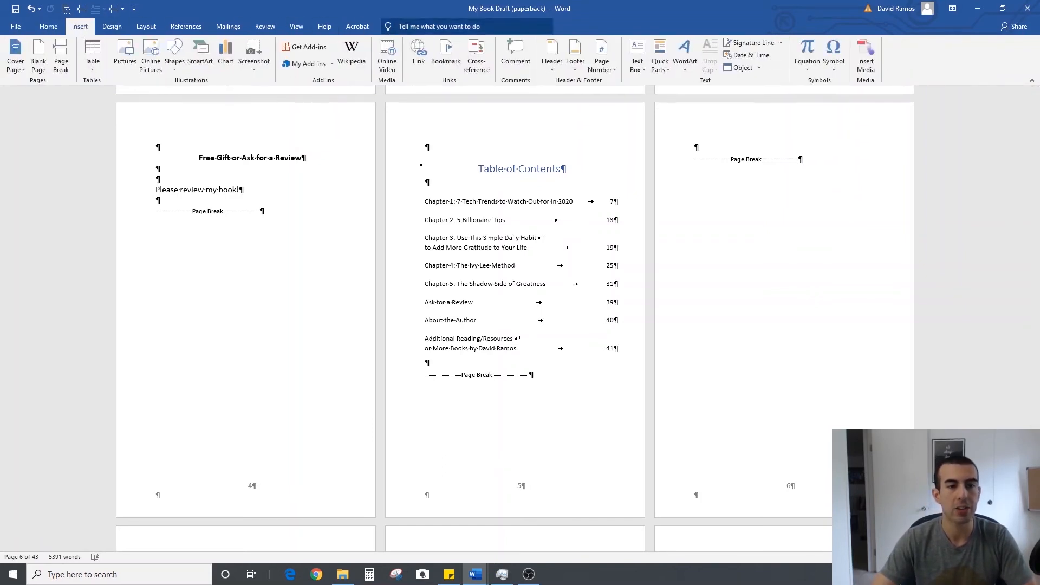
{"action": "left_click", "coordinate": [411, 27]}
{"action": "type", "text": "section"}
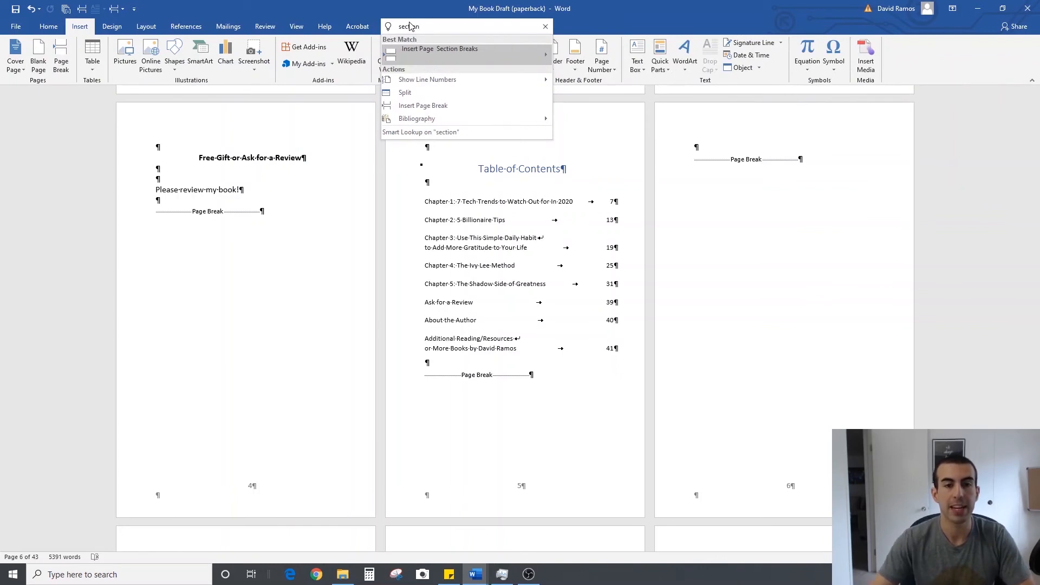
{"action": "mouse_move", "coordinate": [524, 52]}
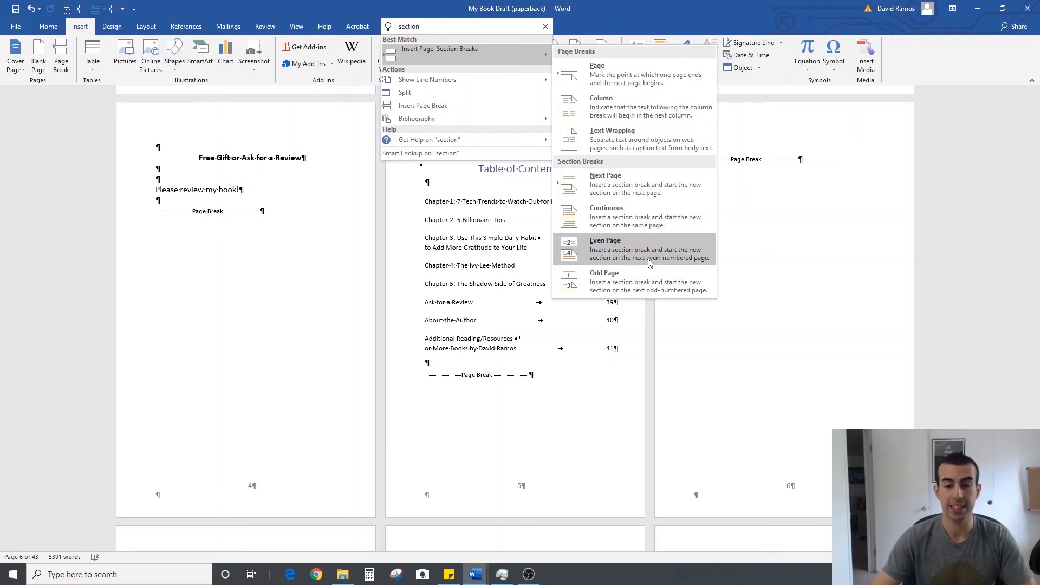
{"action": "right_click", "coordinate": [656, 183]}
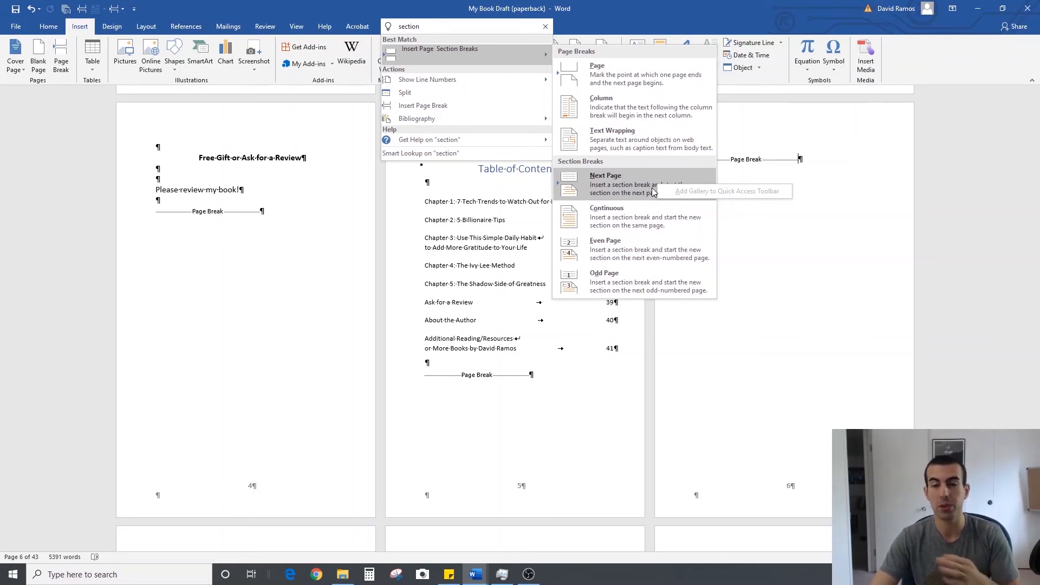
{"action": "left_click", "coordinate": [805, 151]}
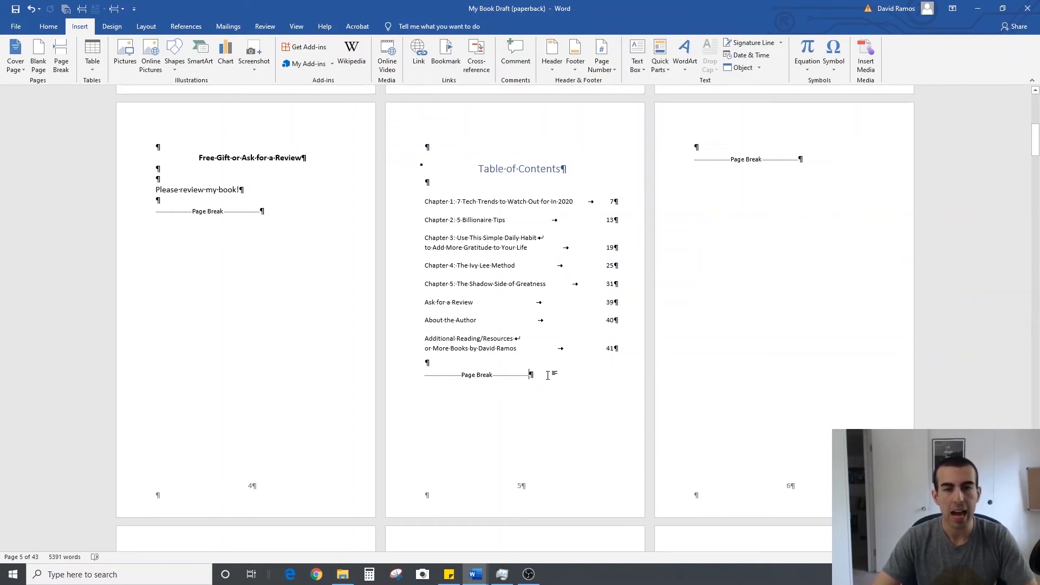
Insert a Next Page section break after the page break below the table of contents and check the following pages
{"action": "left_click", "coordinate": [120, 11]}
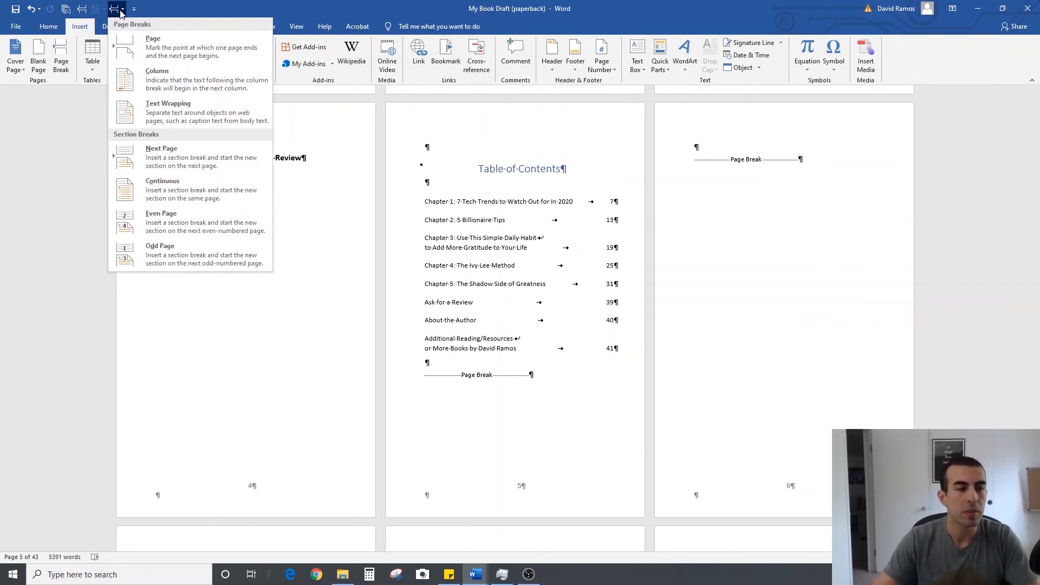
{"action": "left_click", "coordinate": [167, 160]}
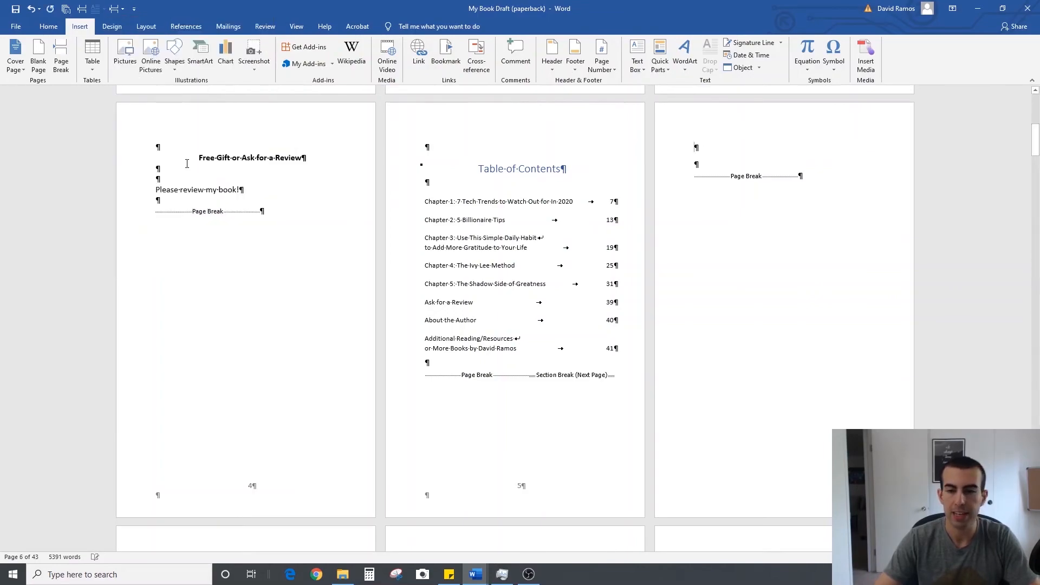
{"action": "scroll", "coordinate": [751, 277], "scroll_direction": "down", "scroll_amount": 10}
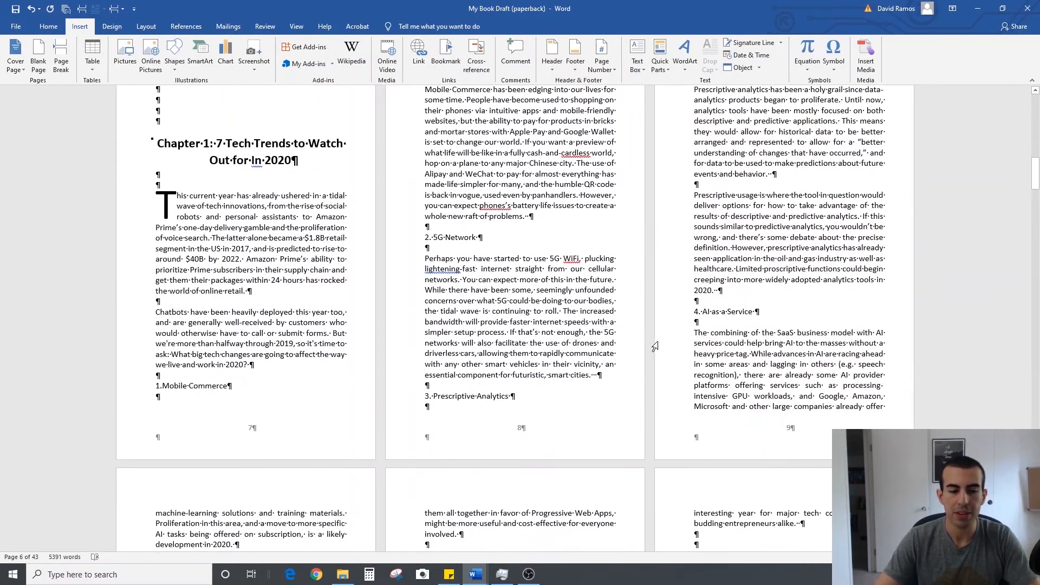
{"action": "scroll", "coordinate": [428, 379], "scroll_direction": "up", "scroll_amount": 6}
{"action": "scroll", "coordinate": [396, 371], "scroll_direction": "down", "scroll_amount": 5}
{"action": "scroll", "coordinate": [712, 326], "scroll_direction": "up", "scroll_amount": 5}
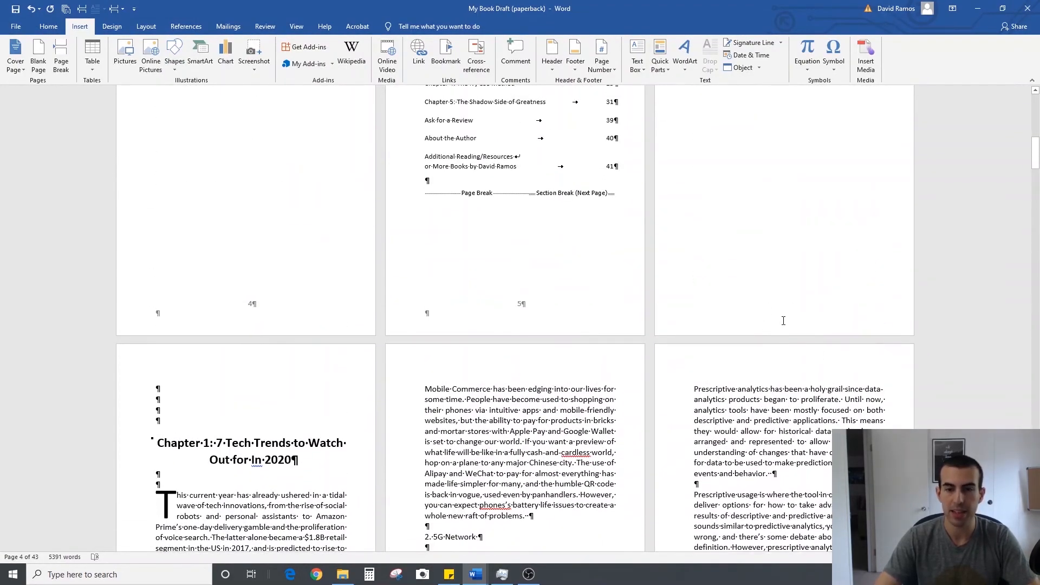
{"action": "scroll", "coordinate": [783, 320], "scroll_direction": "up", "scroll_amount": 2}
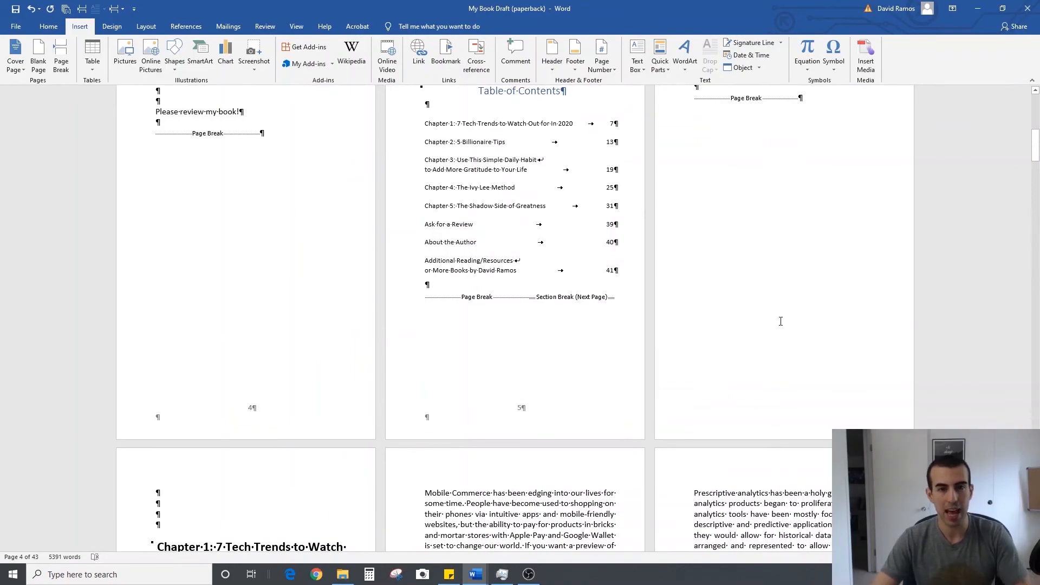
{"action": "scroll", "coordinate": [704, 293], "scroll_direction": "up", "scroll_amount": 1}
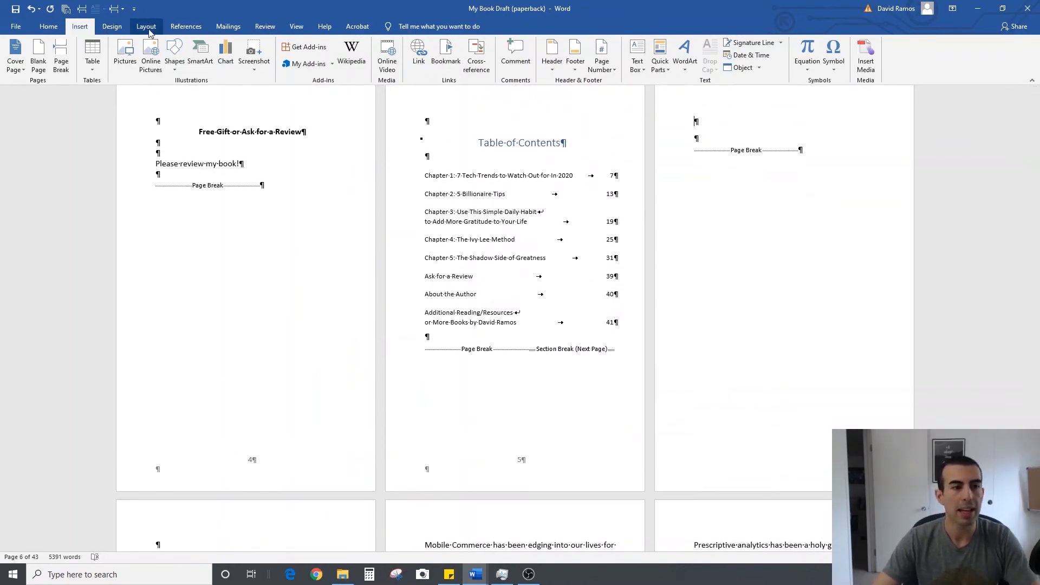
Open the Section 2 footer on the first page of Chapter 1 and turn off its link to the previous section
{"action": "scroll", "coordinate": [321, 254], "scroll_direction": "down", "scroll_amount": 4}
{"action": "scroll", "coordinate": [322, 254], "scroll_direction": "down", "scroll_amount": 5}
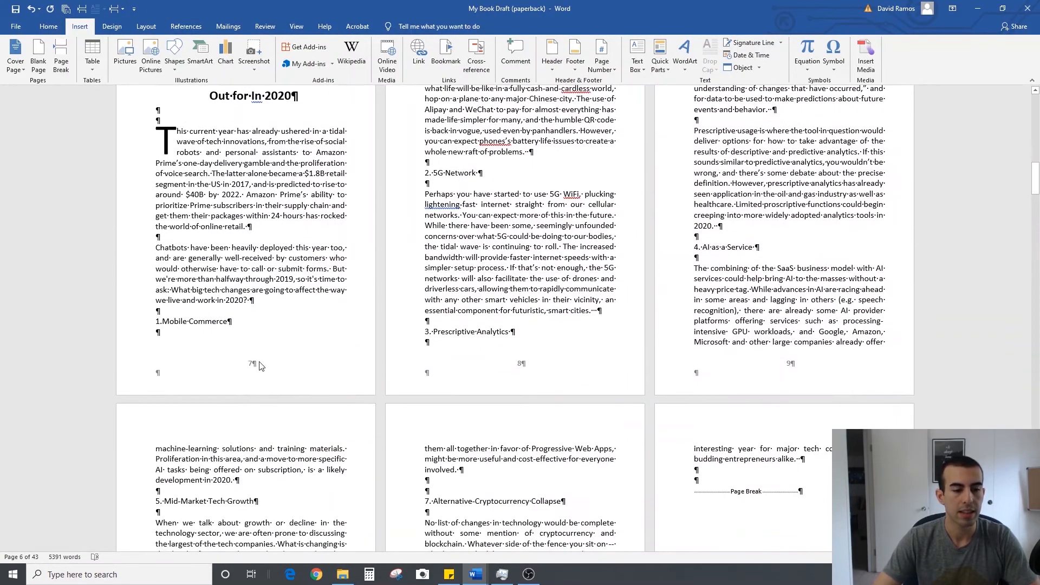
{"action": "double_click", "coordinate": [262, 363]}
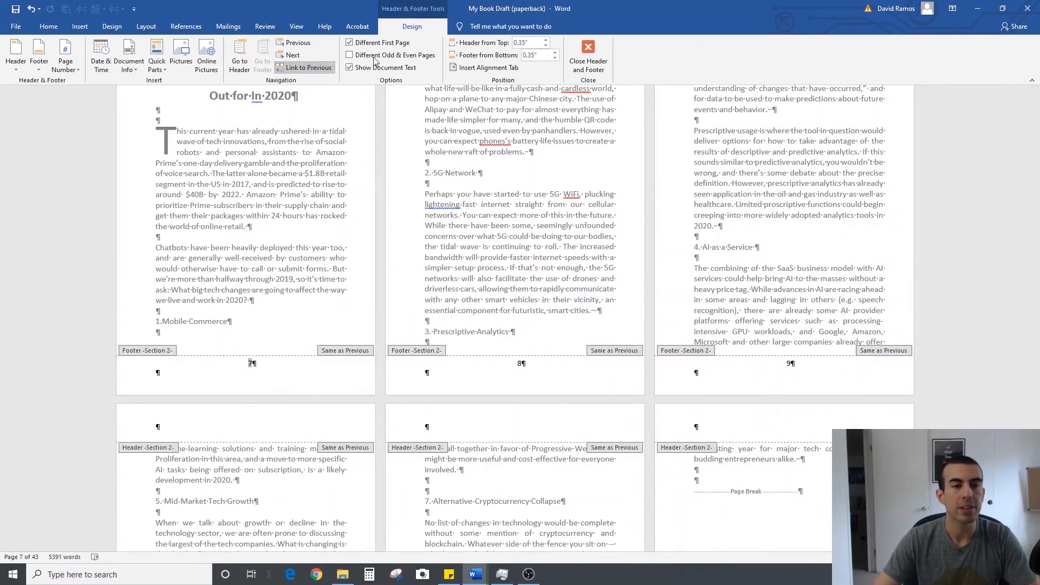
{"action": "left_click", "coordinate": [316, 72]}
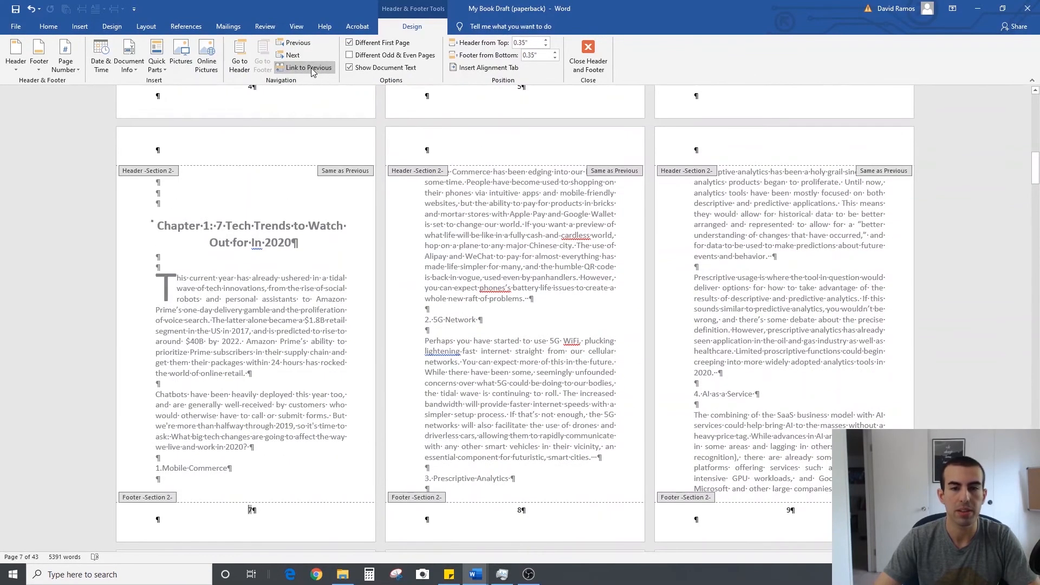
Format the Section 2 page numbers to start at 1 instead of continuing from the previous section
{"action": "left_click", "coordinate": [76, 69]}
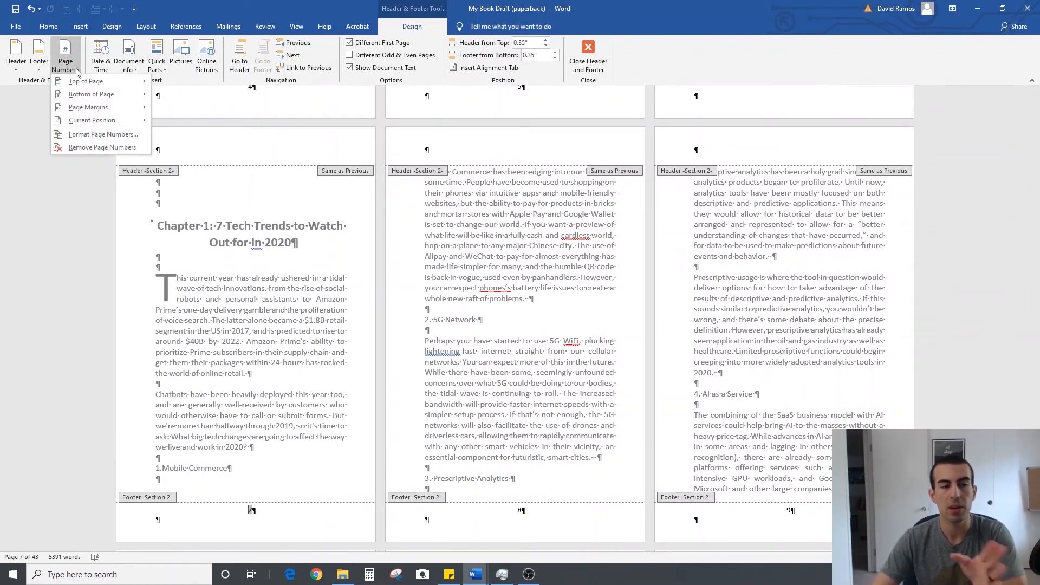
{"action": "left_click", "coordinate": [111, 135]}
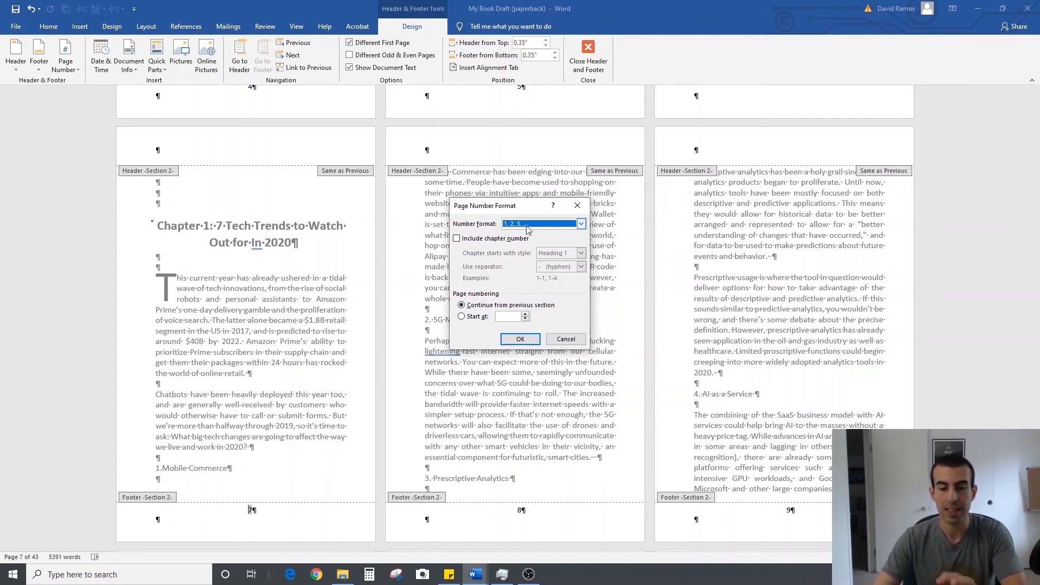
{"action": "left_click", "coordinate": [460, 318]}
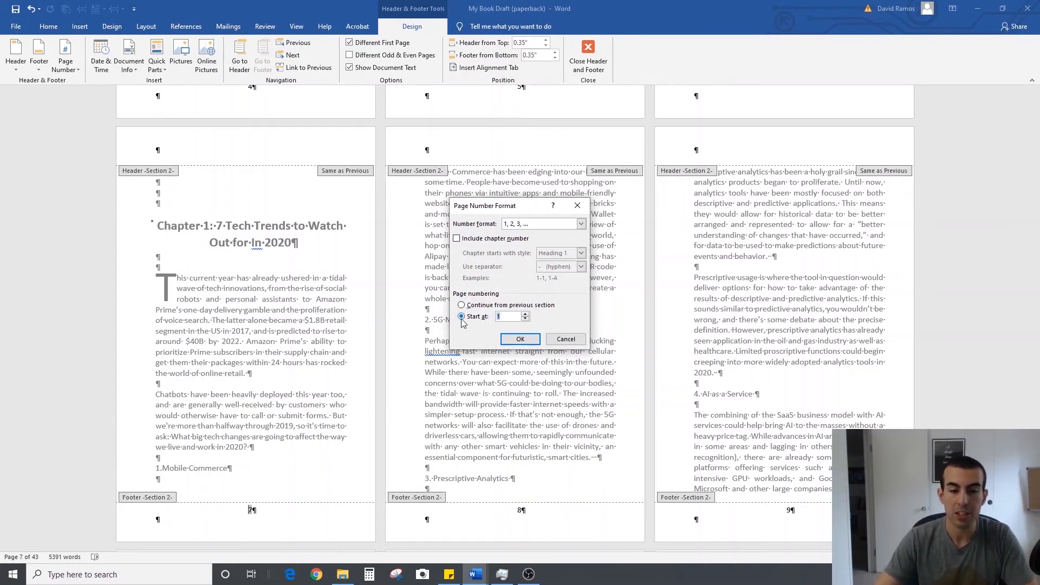
{"action": "left_click", "coordinate": [520, 339]}
Turn off Different First Page for Section 2, check the page numbers across both sections, and leave footer editing
{"action": "scroll", "coordinate": [525, 337], "scroll_direction": "up", "scroll_amount": 5}
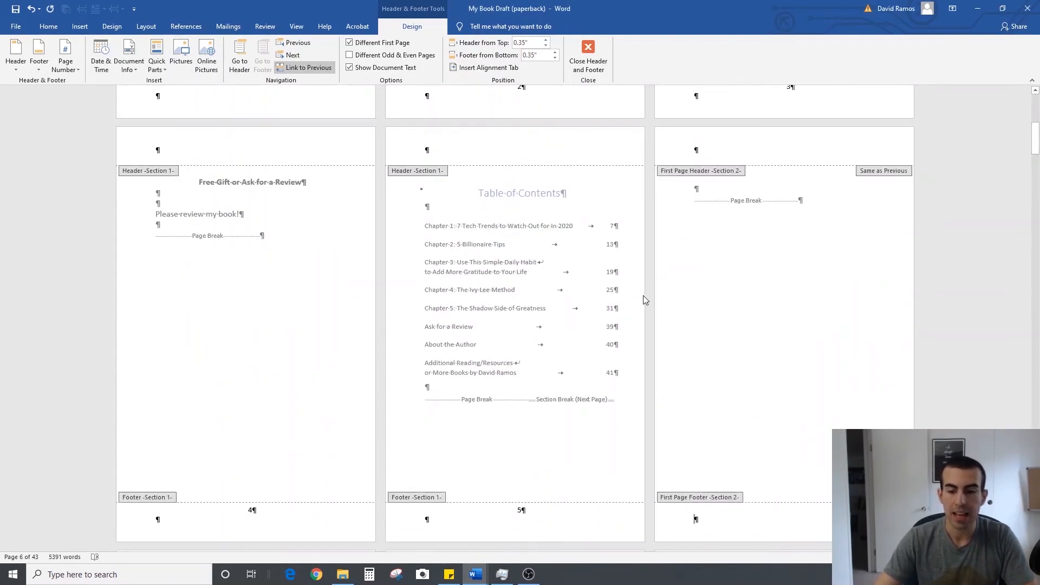
{"action": "scroll", "coordinate": [687, 306], "scroll_direction": "down", "scroll_amount": 1}
{"action": "scroll", "coordinate": [731, 312], "scroll_direction": "down", "scroll_amount": 6}
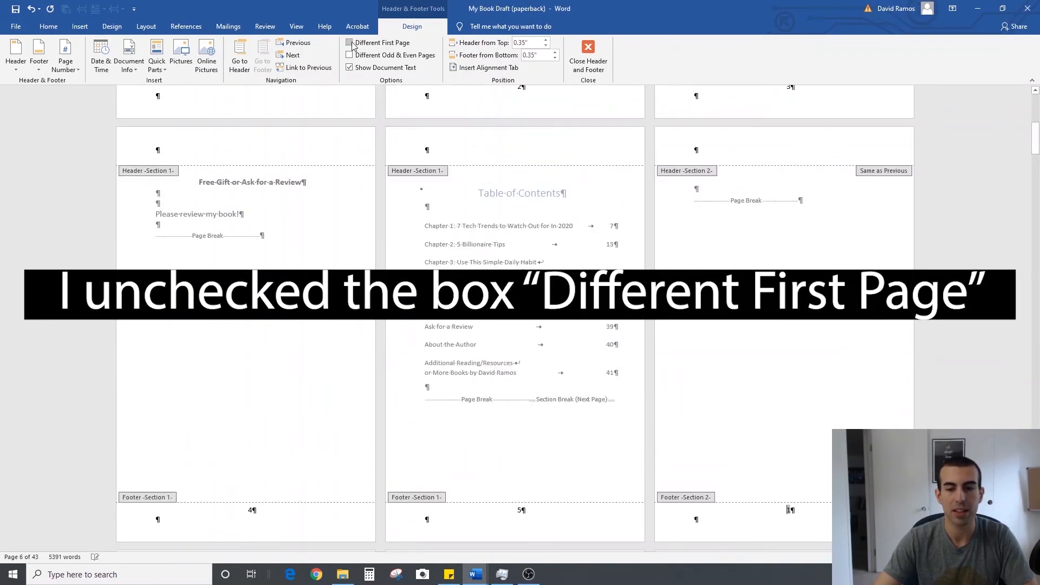
{"action": "left_click", "coordinate": [350, 43]}
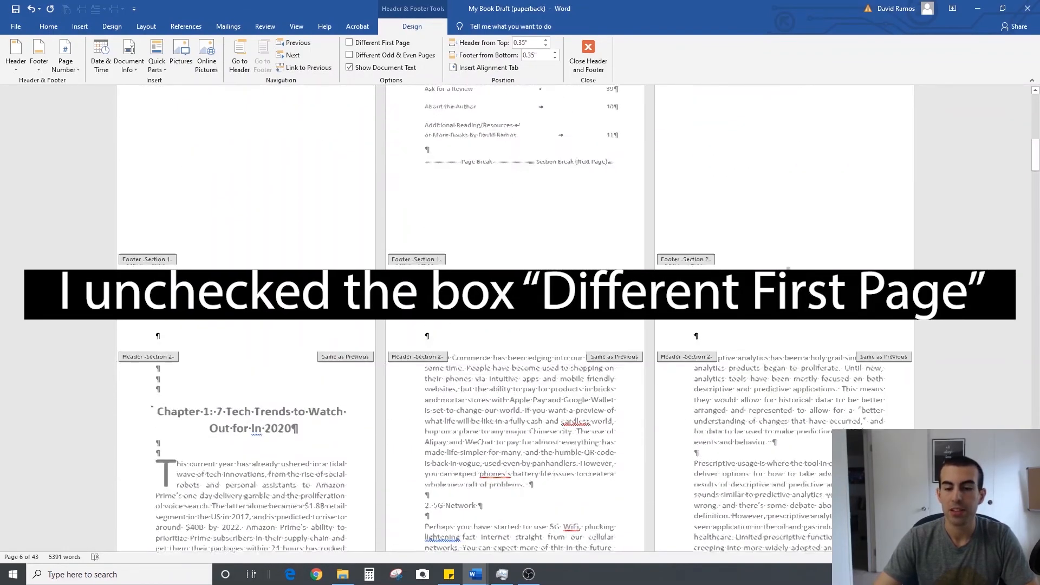
{"action": "scroll", "coordinate": [793, 273], "scroll_direction": "down", "scroll_amount": 1}
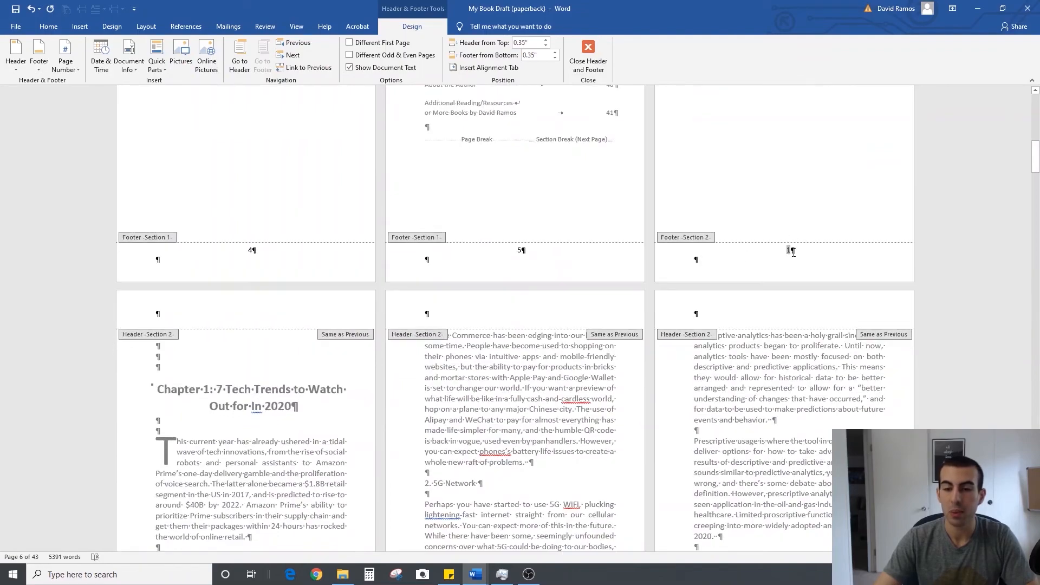
{"action": "scroll", "coordinate": [793, 256], "scroll_direction": "down", "scroll_amount": 8}
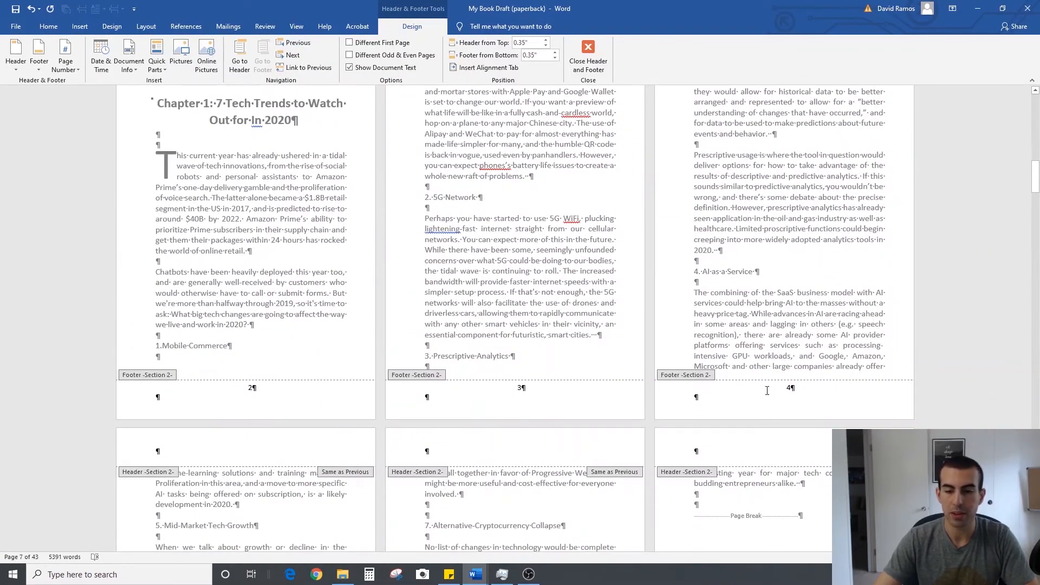
{"action": "scroll", "coordinate": [795, 385], "scroll_direction": "up", "scroll_amount": 8}
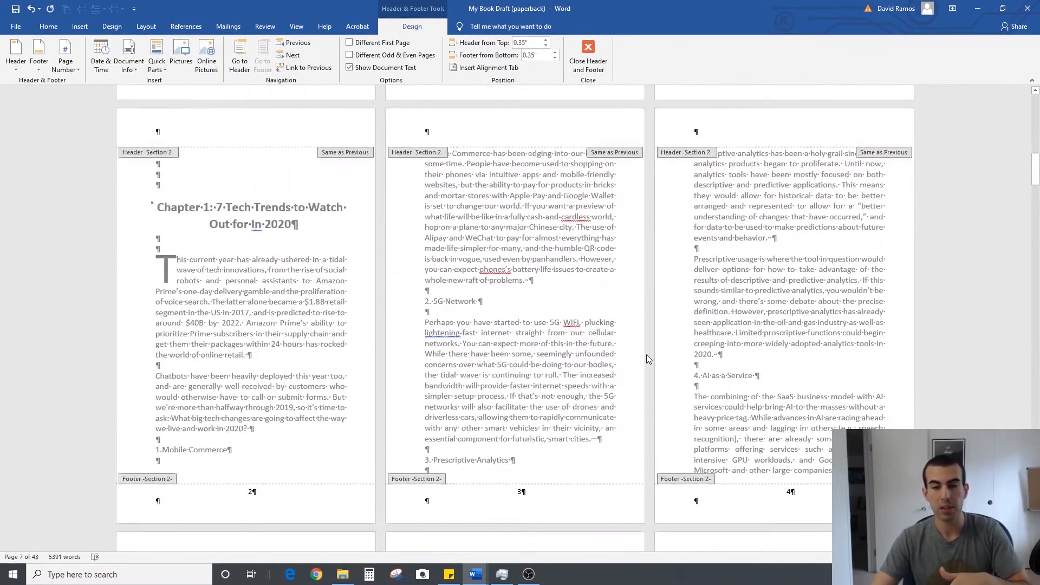
{"action": "scroll", "coordinate": [646, 354], "scroll_direction": "up", "scroll_amount": 3}
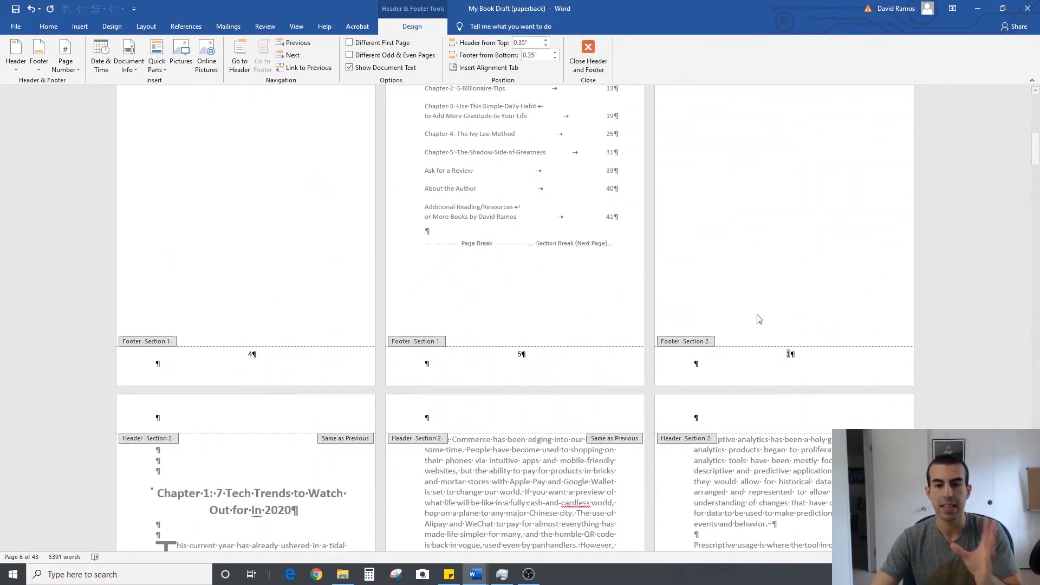
{"action": "scroll", "coordinate": [804, 381], "scroll_direction": "up", "scroll_amount": 2}
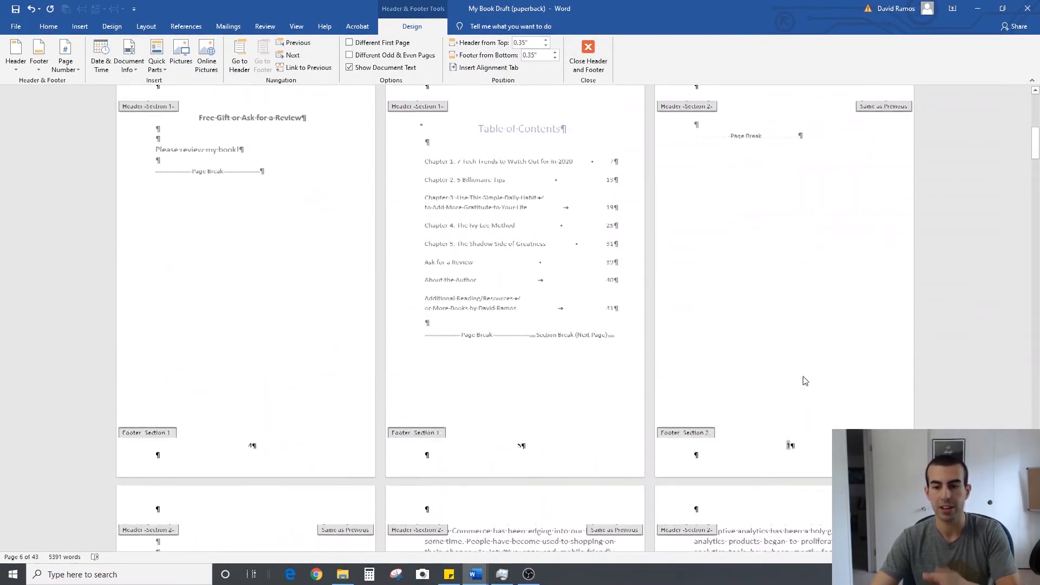
{"action": "left_click", "coordinate": [585, 62]}
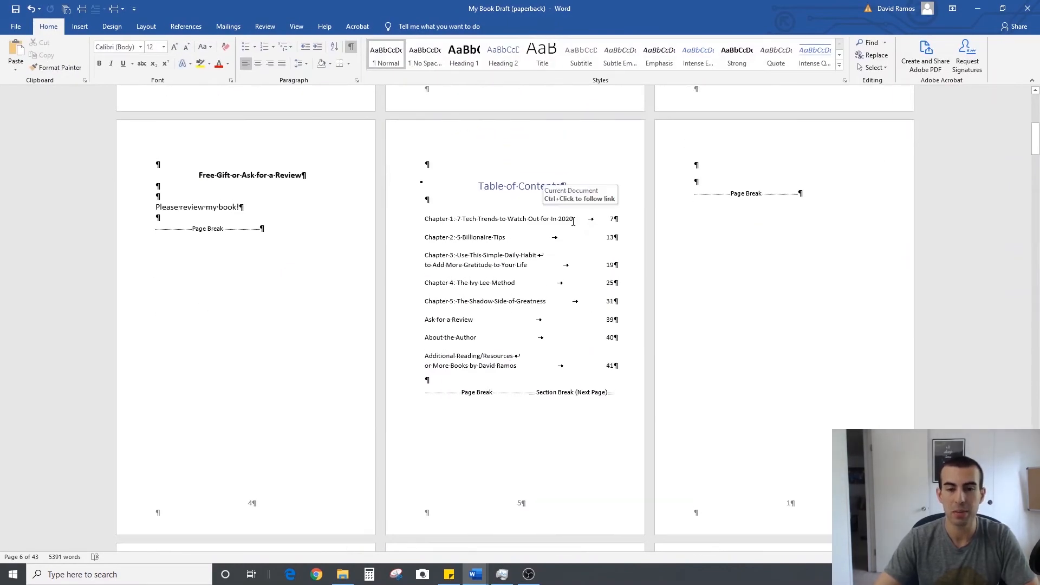
Replace the table of contents with a custom Simple one that shows right-aligned page numbers and three levels
{"action": "left_click", "coordinate": [573, 220]}
{"action": "left_click", "coordinate": [186, 26]}
{"action": "left_click", "coordinate": [21, 56]}
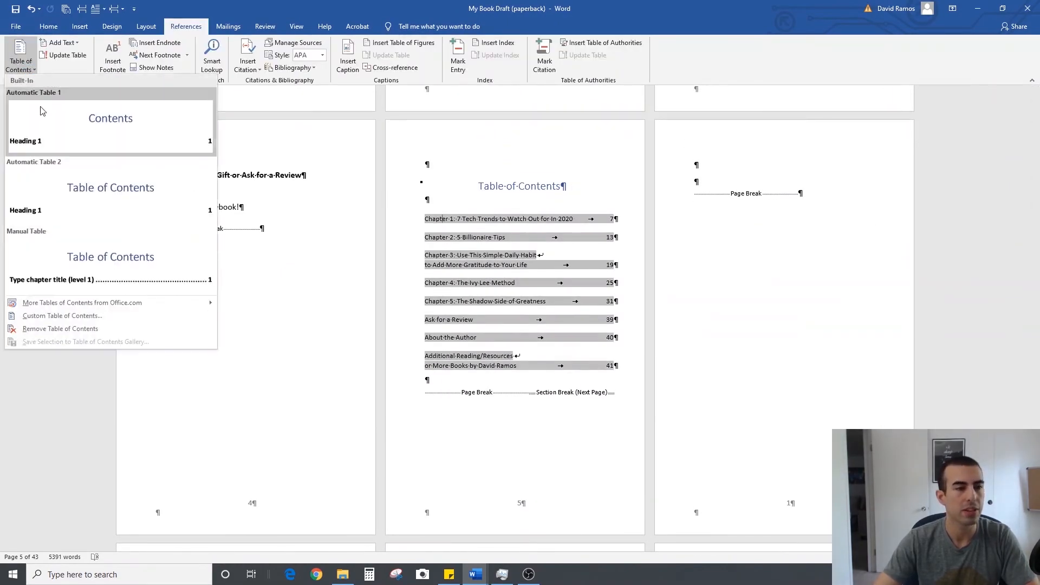
{"action": "left_click", "coordinate": [88, 317]}
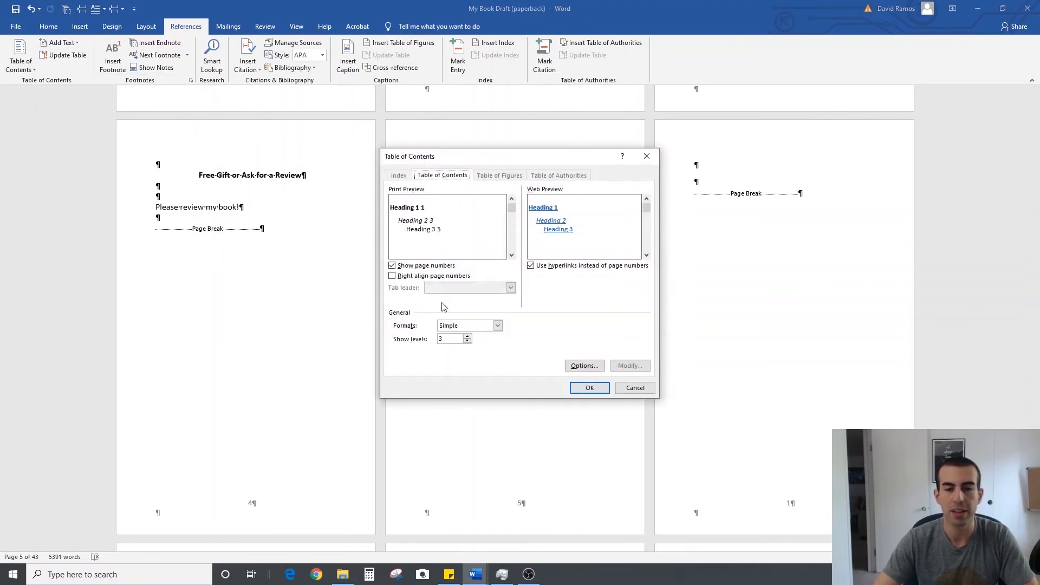
{"action": "left_click_drag", "start_coordinate": [498, 156], "coordinate": [844, 178]}
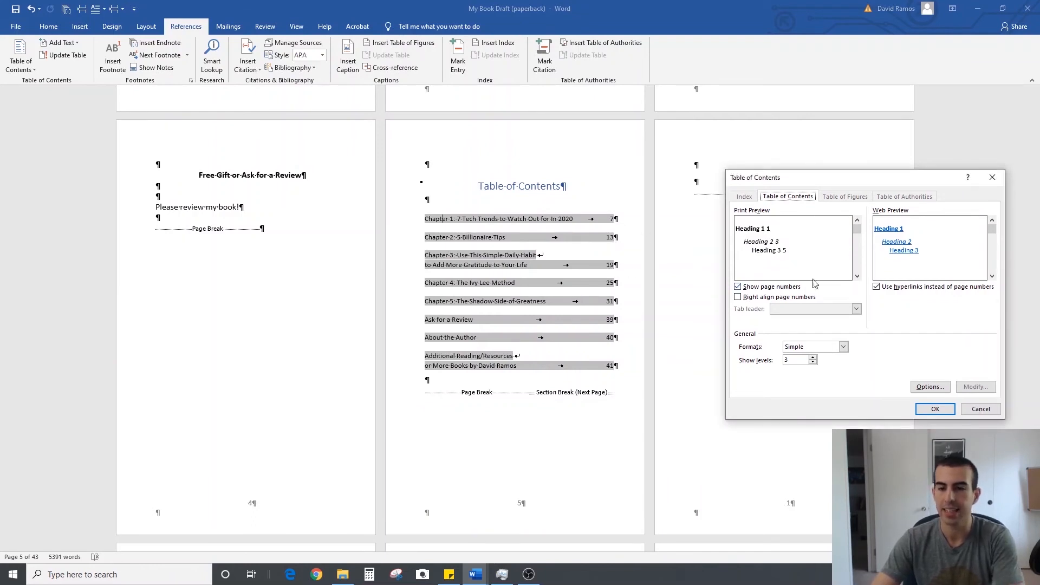
{"action": "left_click", "coordinate": [738, 297]}
{"action": "left_click", "coordinate": [929, 407]}
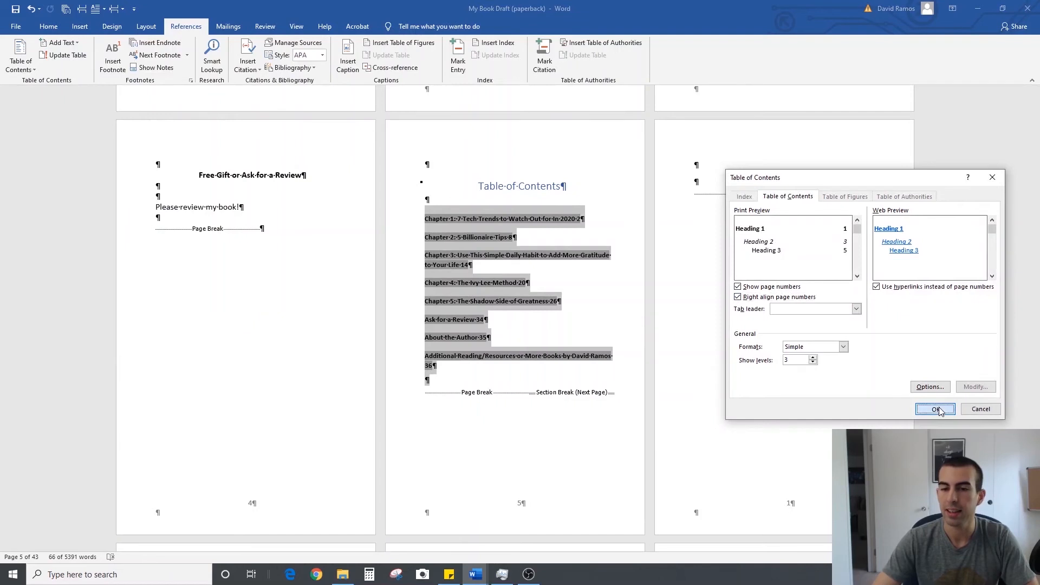
Remove the bold formatting from all table of contents entries
{"action": "left_click", "coordinate": [501, 316]}
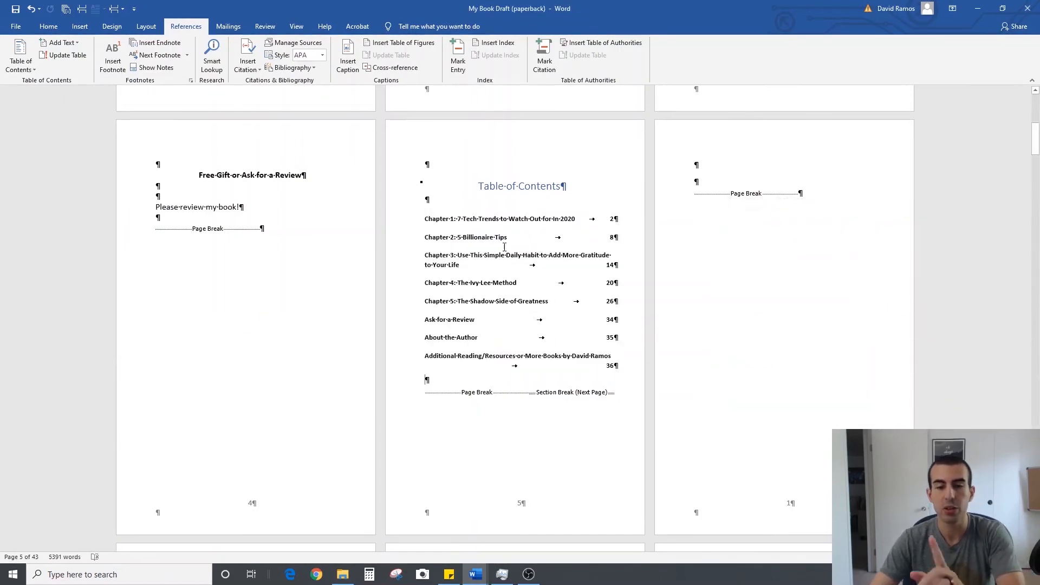
{"action": "left_click_drag", "start_coordinate": [426, 216], "coordinate": [611, 368]}
{"action": "left_click", "coordinate": [619, 351]}
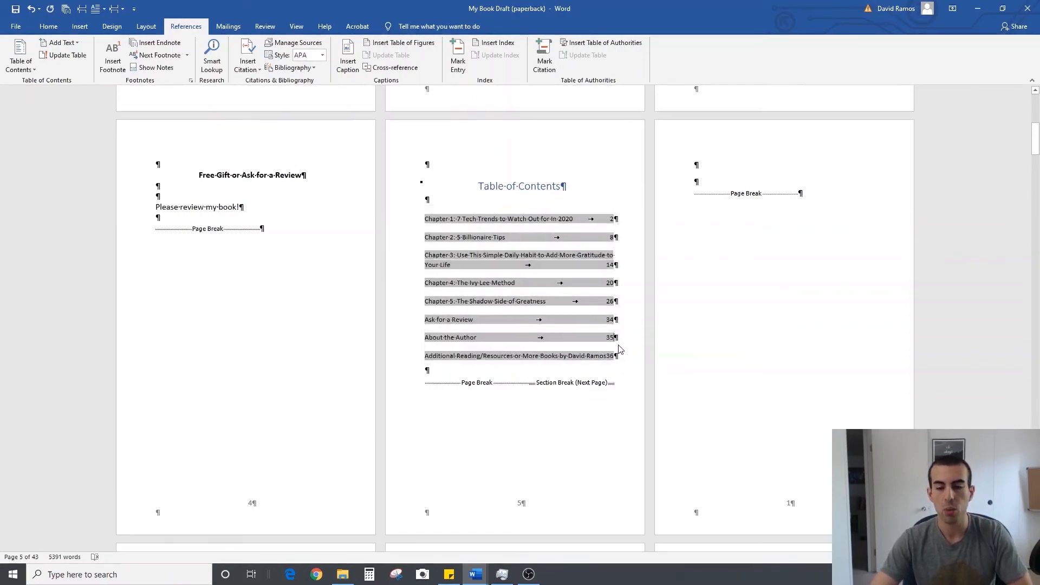
Compare the chapter page numbers with the table of contents and follow the link of its Chapter 1 entry
{"action": "scroll", "coordinate": [619, 351], "scroll_direction": "down", "scroll_amount": 5}
{"action": "scroll", "coordinate": [806, 372], "scroll_direction": "down", "scroll_amount": 2}
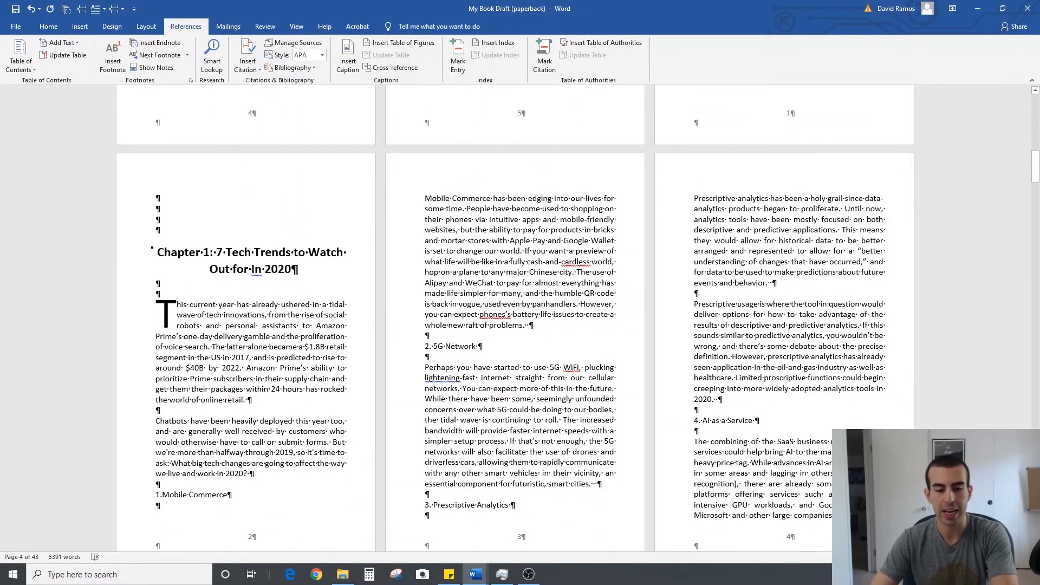
{"action": "scroll", "coordinate": [788, 332], "scroll_direction": "up", "scroll_amount": 6}
{"action": "scroll", "coordinate": [789, 332], "scroll_direction": "up", "scroll_amount": 1}
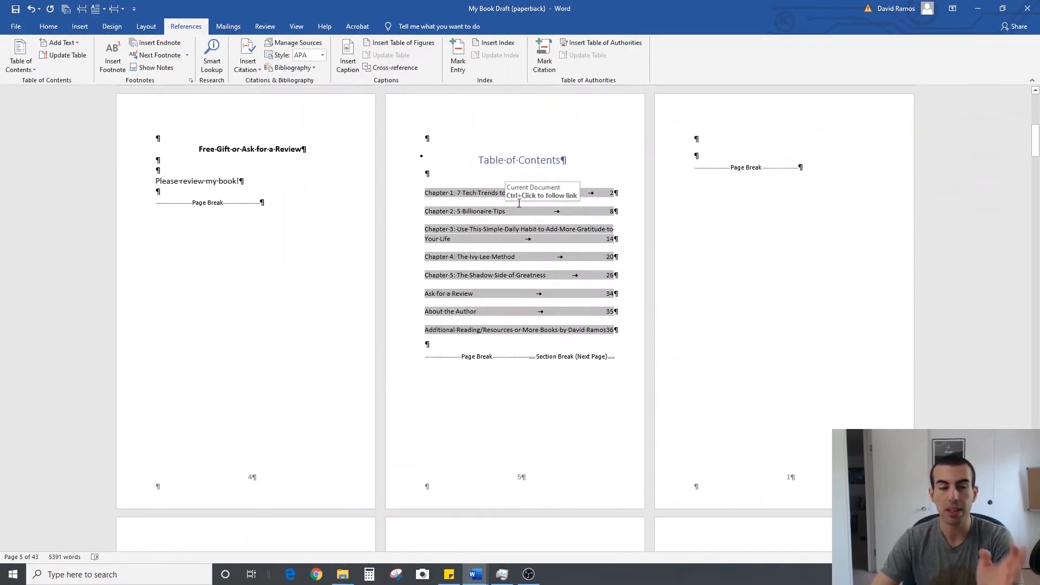
{"action": "left_click", "coordinate": [466, 192], "text": "ctrl"}
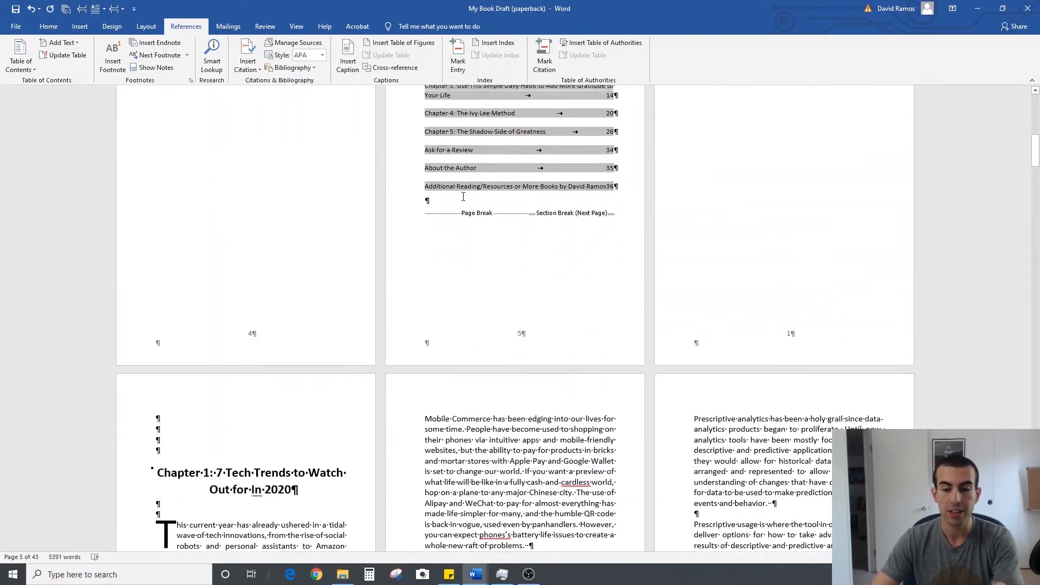
{"action": "scroll", "coordinate": [320, 313], "scroll_direction": "up", "scroll_amount": 9}
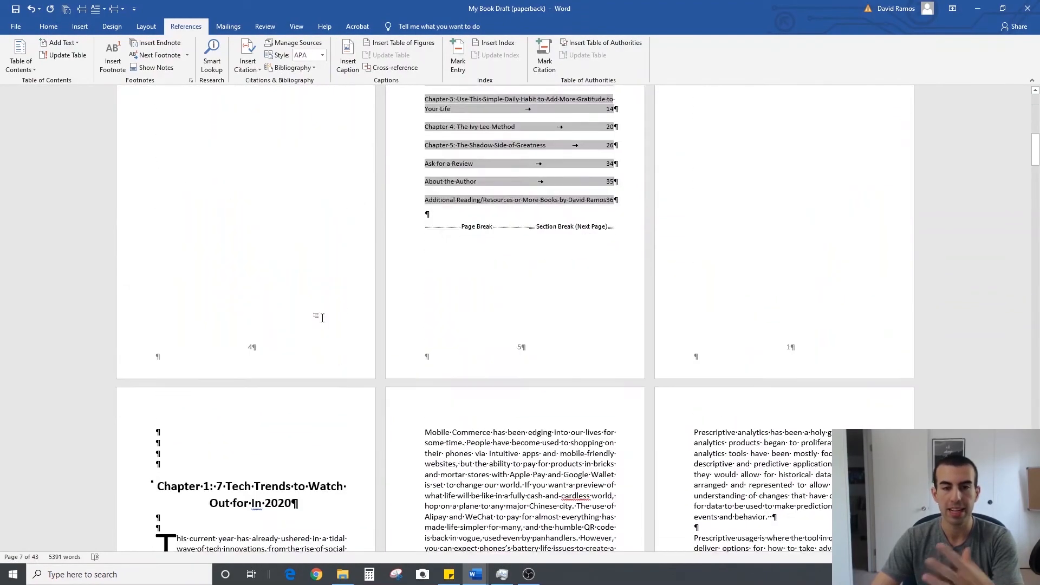
Insert line breaks after "Habit" in the Chapter 3 contents entry and after "Additional Reading/Resources" in the last entry
{"action": "left_click", "coordinate": [538, 255]}
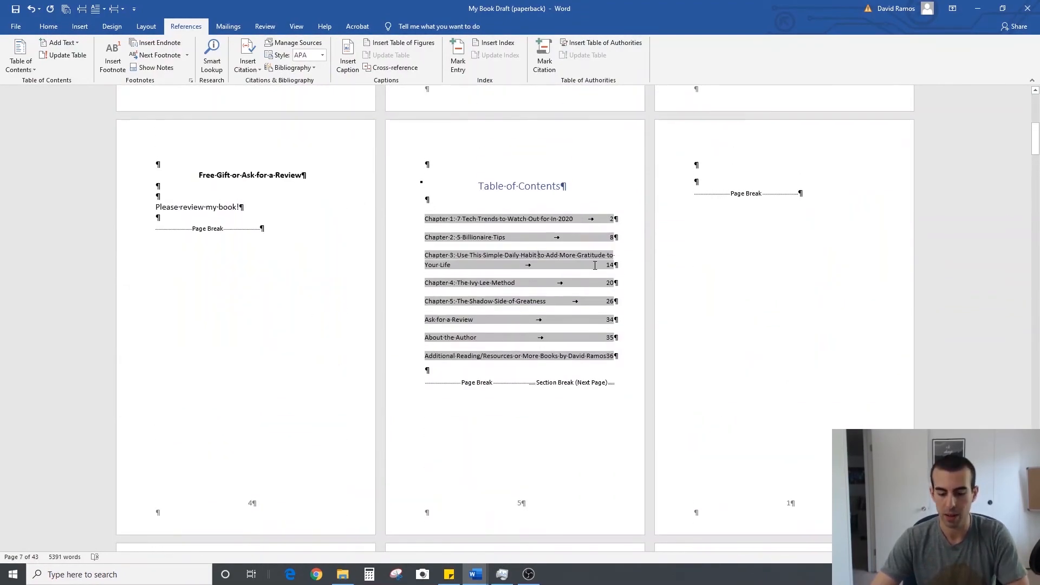
{"action": "key", "text": "shift+Return"}
{"action": "left_click", "coordinate": [514, 357]}
{"action": "key", "text": "shift+Return"}
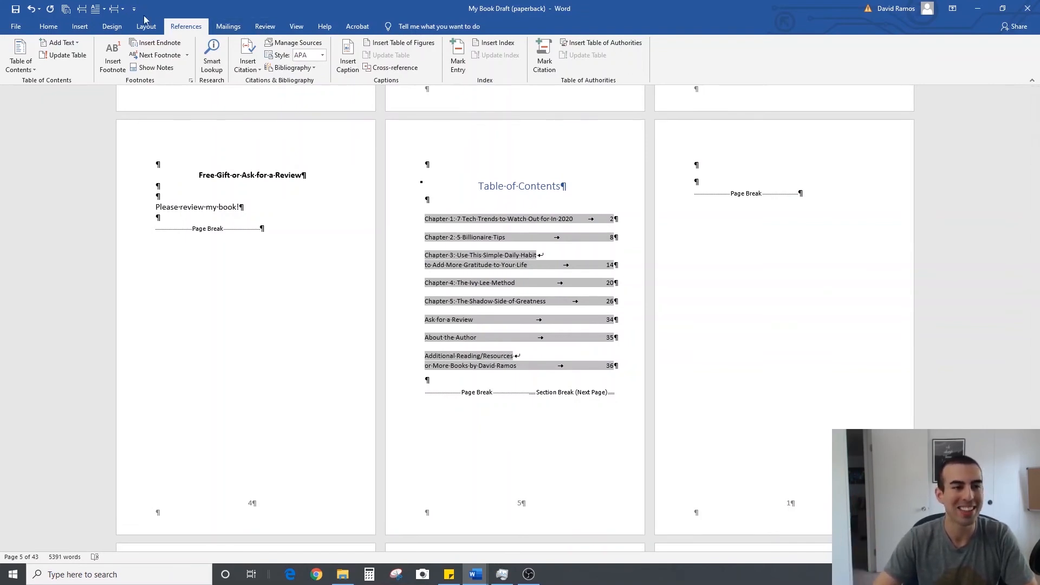
Hide the formatting marks and review the page numbers on the table of contents, the blank page and Chapter 1
{"action": "left_click", "coordinate": [48, 26]}
{"action": "left_click", "coordinate": [350, 46]}
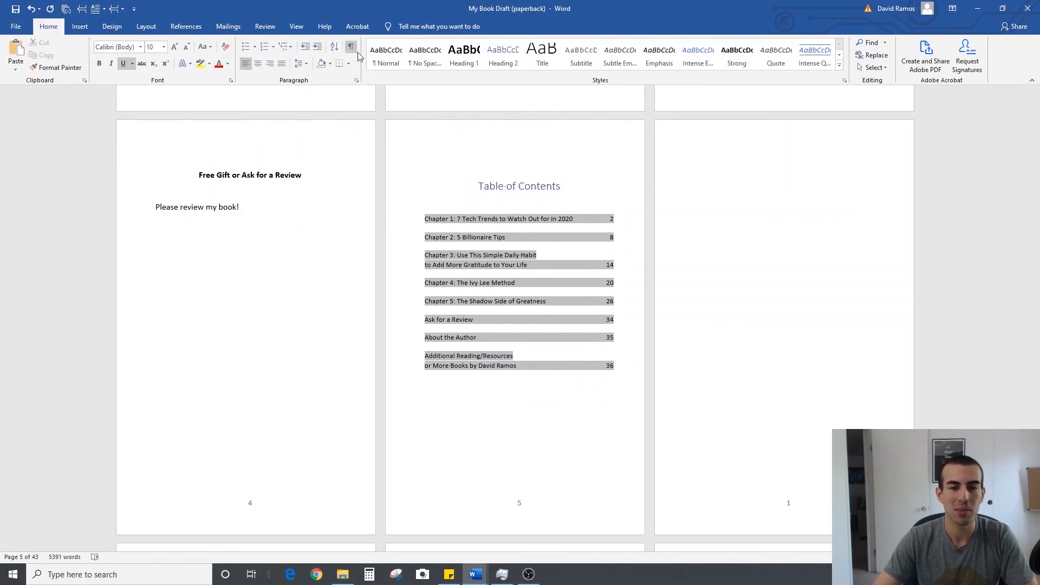
{"action": "left_click", "coordinate": [707, 165]}
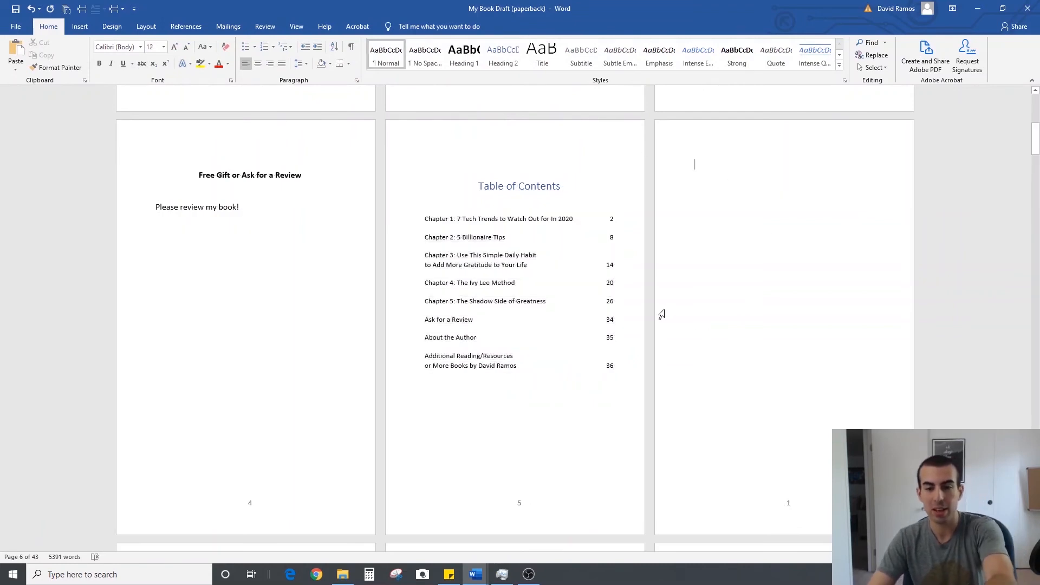
{"action": "scroll", "coordinate": [791, 401], "scroll_direction": "down", "scroll_amount": 3}
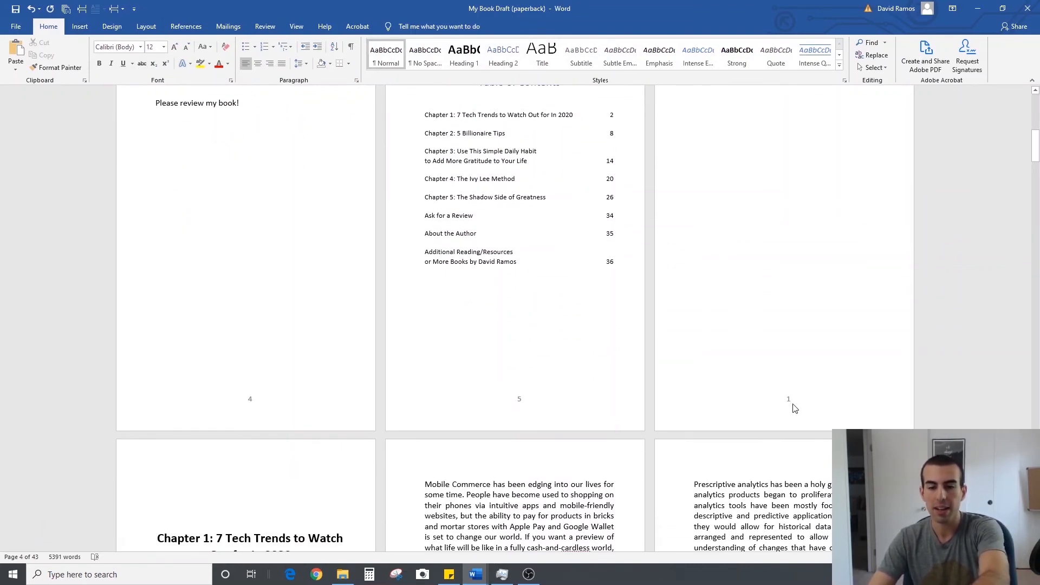
{"action": "scroll", "coordinate": [795, 408], "scroll_direction": "up", "scroll_amount": 4}
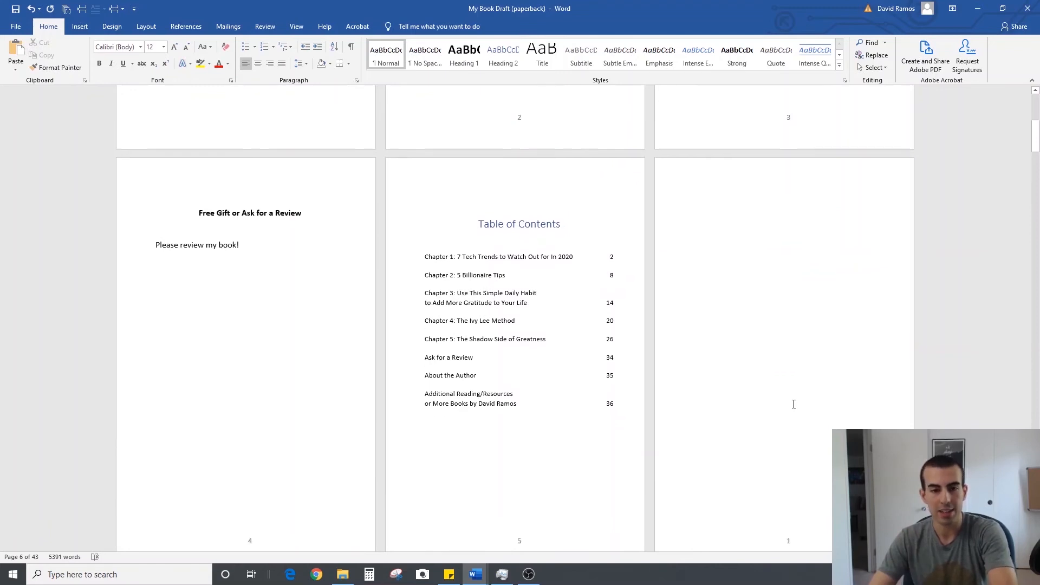
{"action": "scroll", "coordinate": [793, 404], "scroll_direction": "down", "scroll_amount": 3}
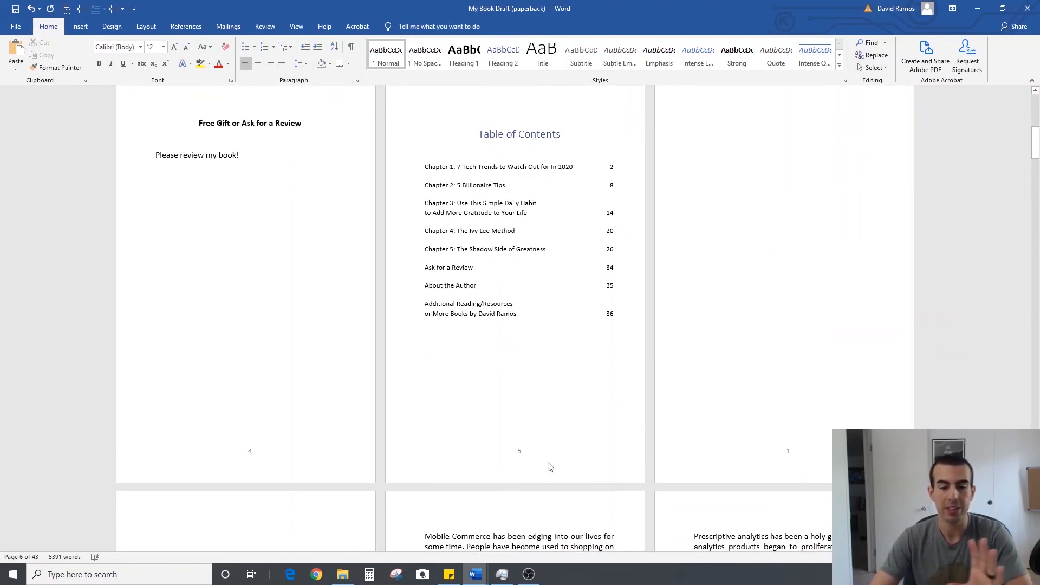
{"action": "scroll", "coordinate": [549, 463], "scroll_direction": "up", "scroll_amount": 1}
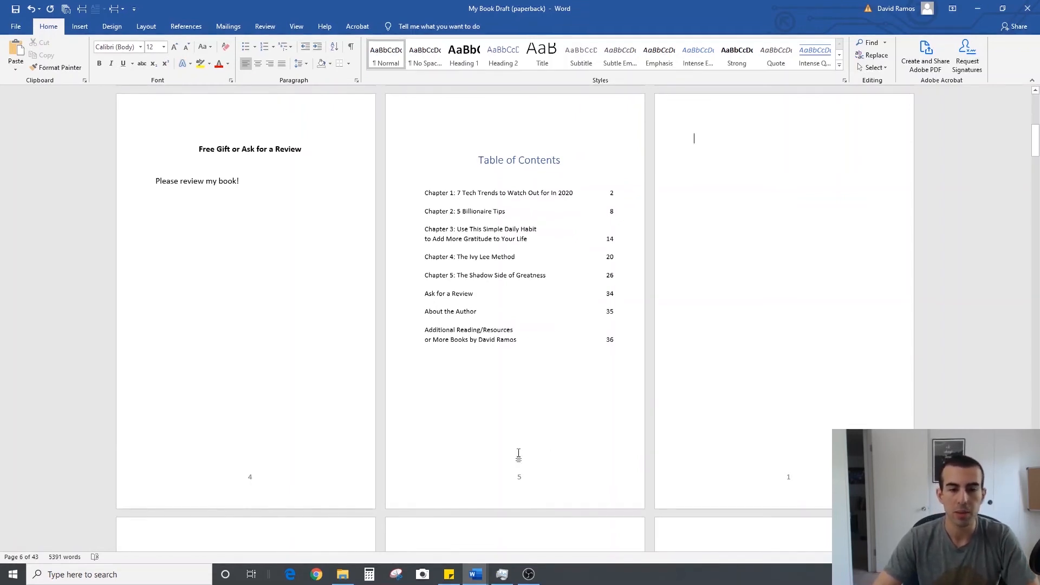
Show the formatting marks and set the front matter section's page number format to i, ii, iii, ..
{"action": "left_click", "coordinate": [351, 47]}
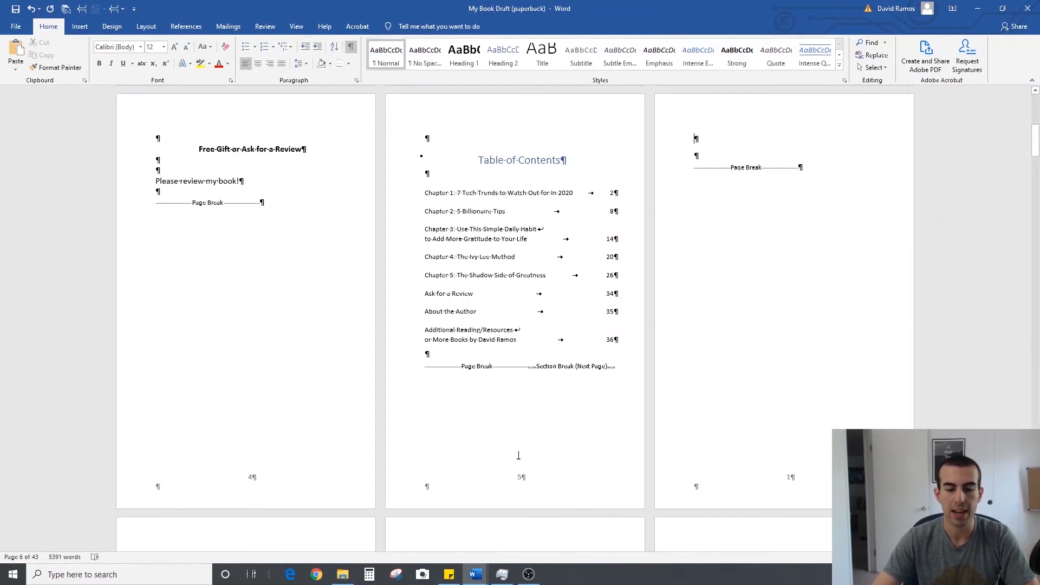
{"action": "double_click", "coordinate": [527, 478]}
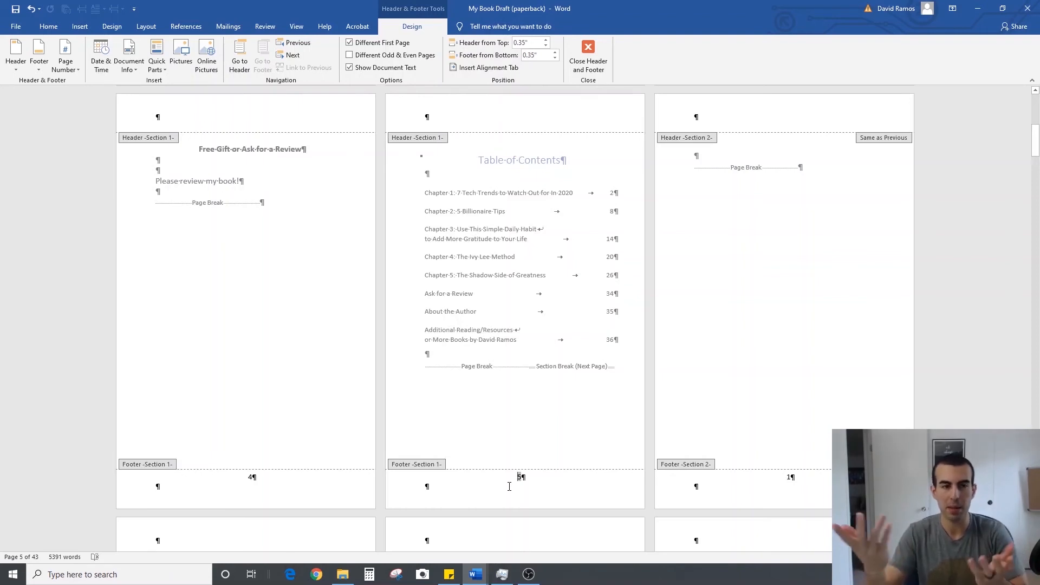
{"action": "left_click", "coordinate": [74, 73]}
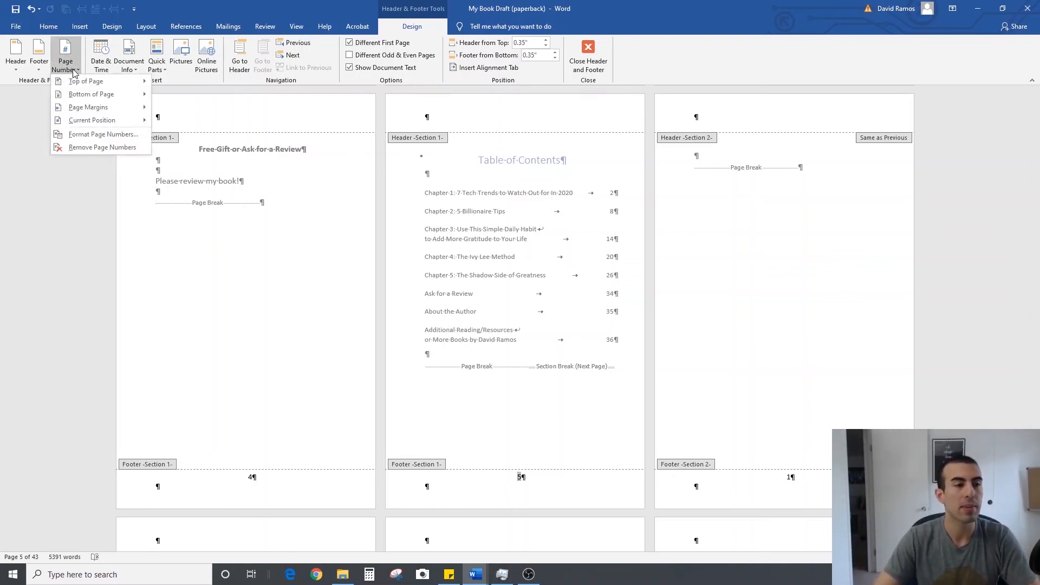
{"action": "left_click", "coordinate": [86, 135]}
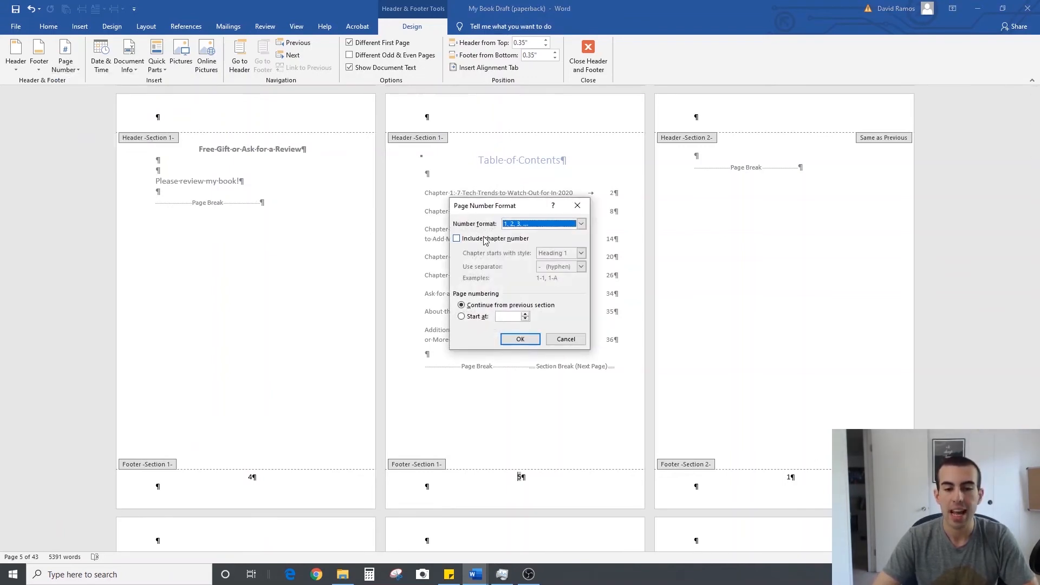
{"action": "left_click", "coordinate": [582, 224]}
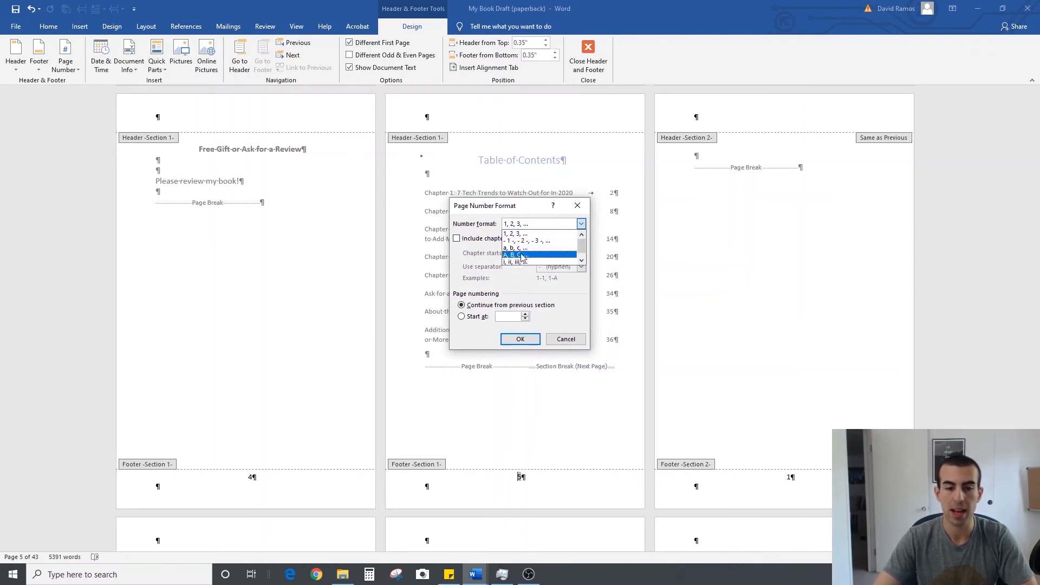
{"action": "scroll", "coordinate": [529, 256], "scroll_direction": "down", "scroll_amount": 1}
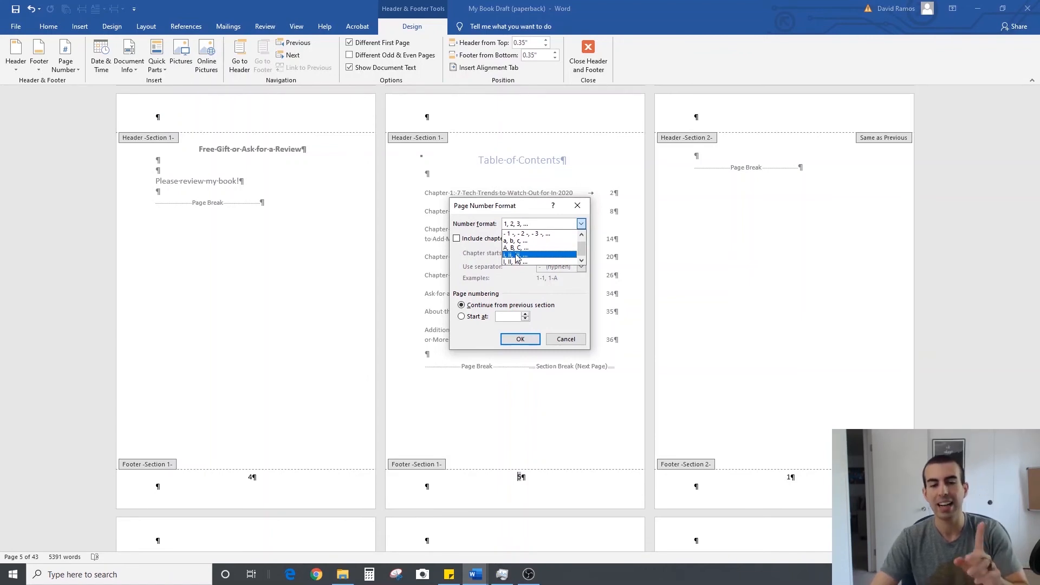
{"action": "left_click", "coordinate": [517, 255]}
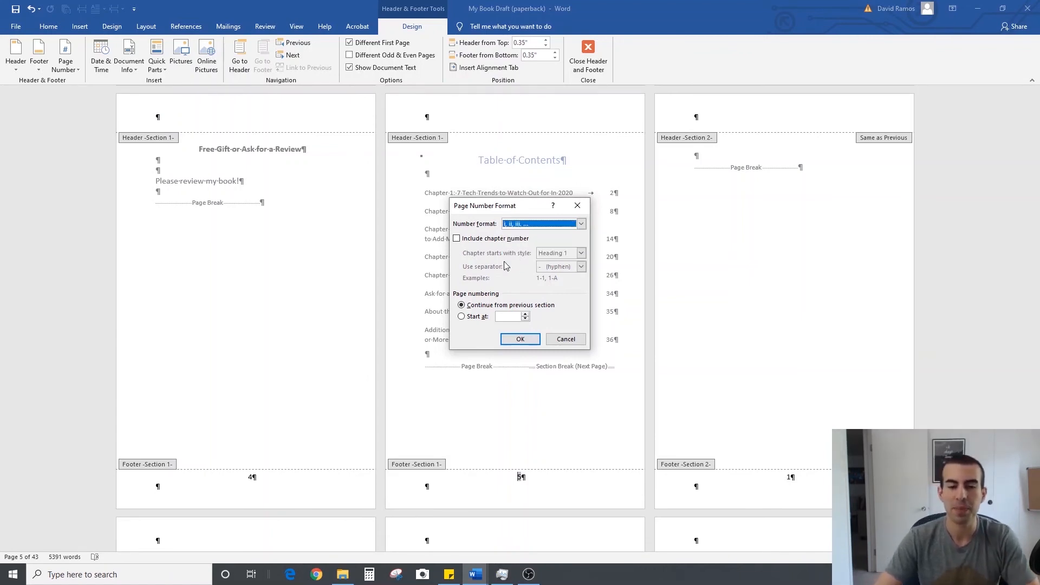
{"action": "left_click", "coordinate": [520, 339]}
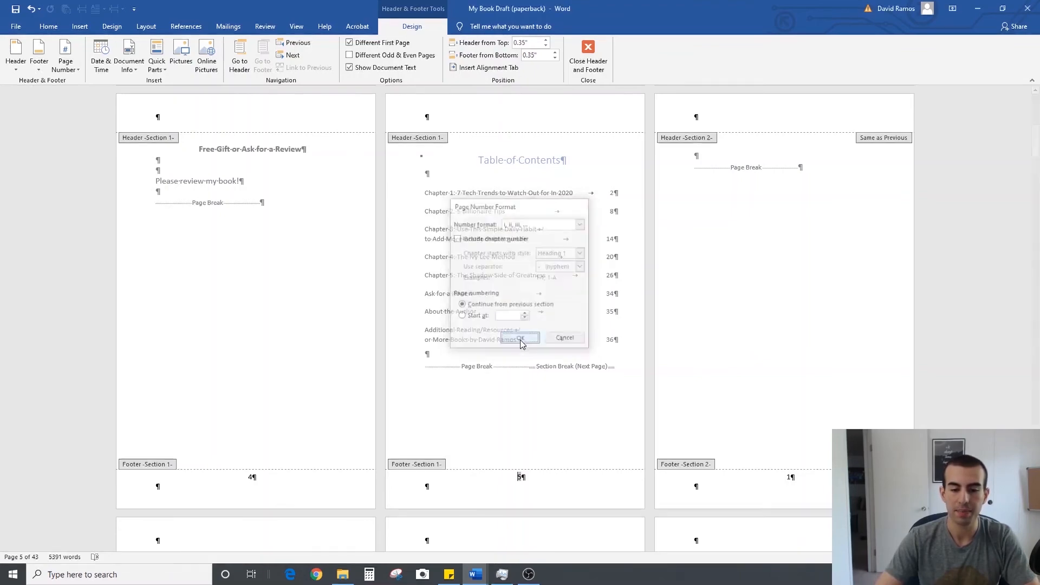
{"action": "left_click", "coordinate": [588, 57]}
Hide the formatting marks and review the page numbers from the title page through to the notes page
{"action": "scroll", "coordinate": [594, 103], "scroll_direction": "up", "scroll_amount": 5}
{"action": "key", "text": "ctrl+shift+8"}
{"action": "scroll", "coordinate": [573, 297], "scroll_direction": "down", "scroll_amount": 2}
{"action": "scroll", "coordinate": [555, 322], "scroll_direction": "up", "scroll_amount": 2}
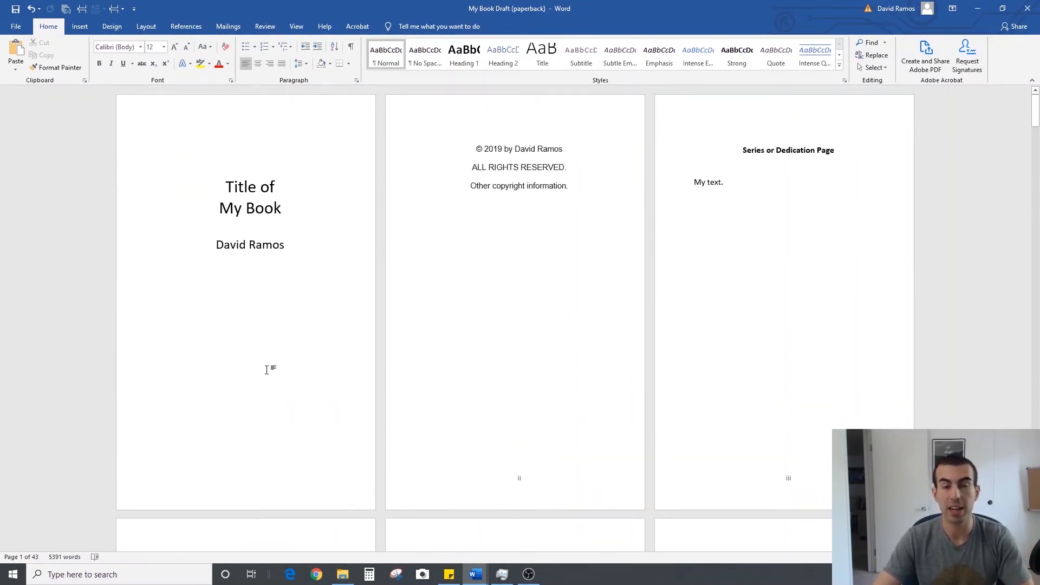
{"action": "scroll", "coordinate": [266, 369], "scroll_direction": "down", "scroll_amount": 2}
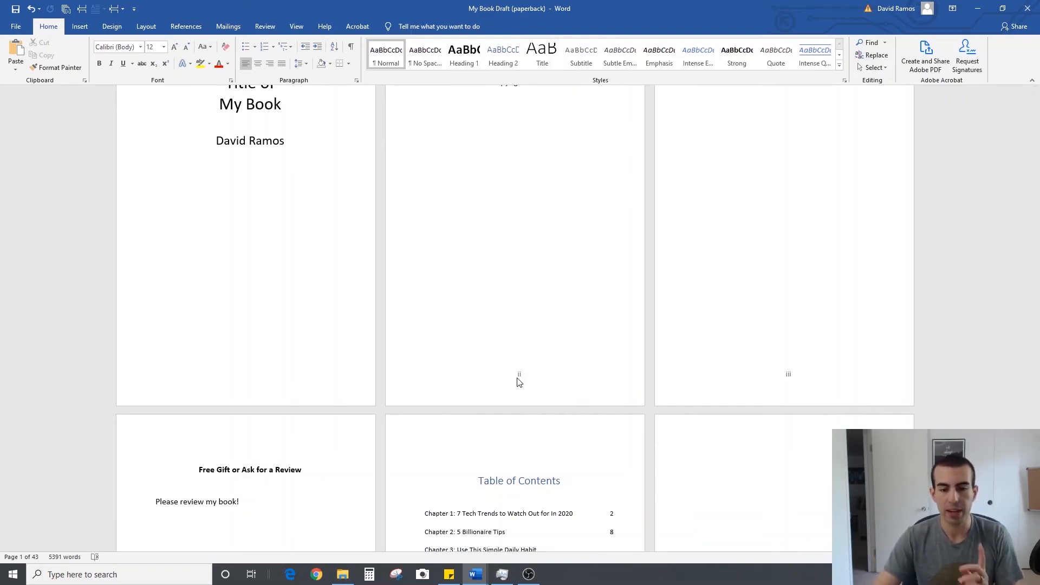
{"action": "scroll", "coordinate": [341, 453], "scroll_direction": "down", "scroll_amount": 6}
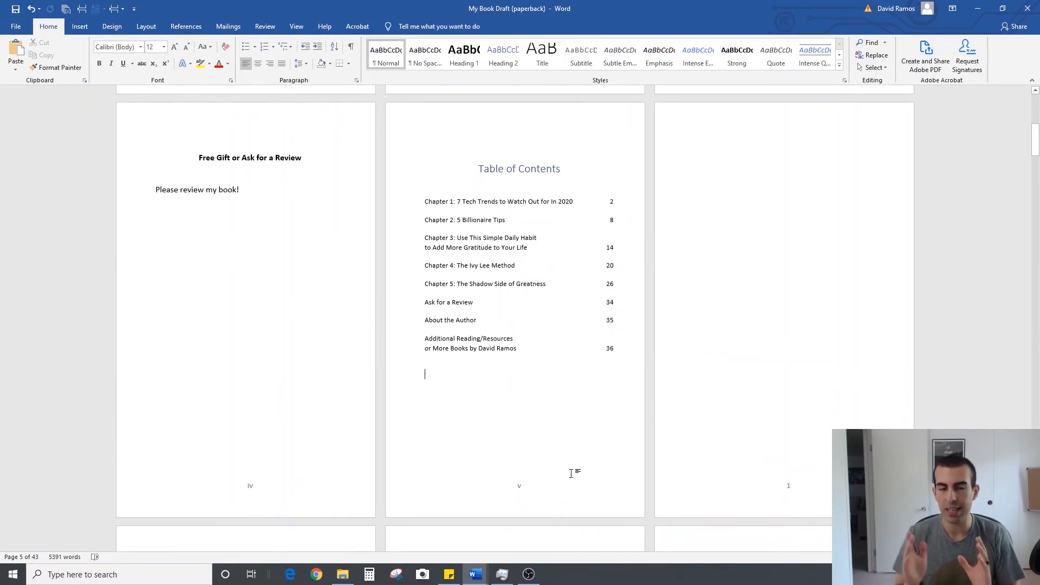
{"action": "scroll", "coordinate": [571, 473], "scroll_direction": "down", "scroll_amount": 8}
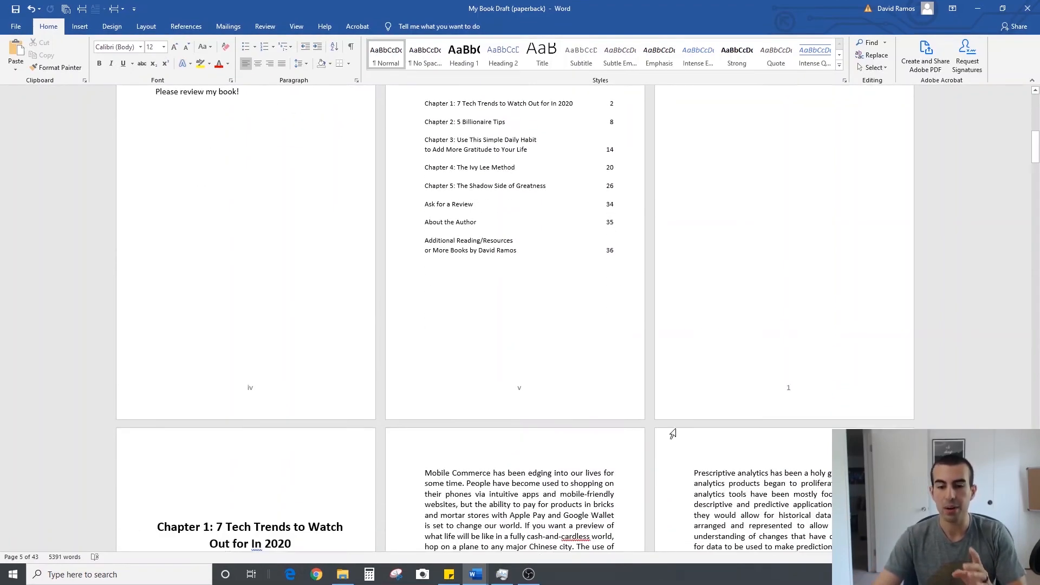
{"action": "scroll", "coordinate": [633, 415], "scroll_direction": "down", "scroll_amount": 2}
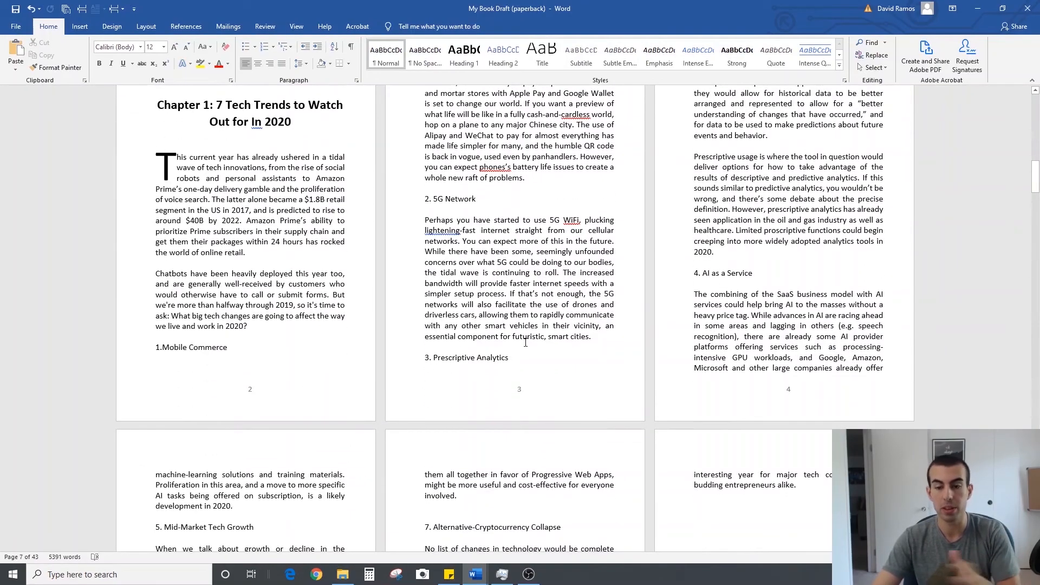
{"action": "middle_click", "coordinate": [654, 167]}
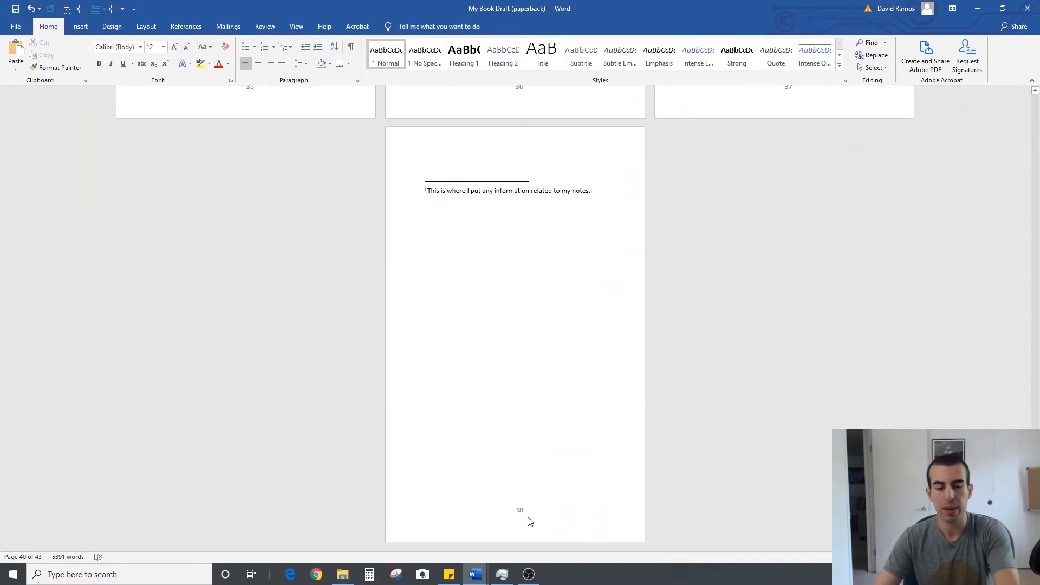
{"action": "middle_click", "coordinate": [704, 493]}
{"action": "scroll", "coordinate": [608, 298], "scroll_direction": "down", "scroll_amount": 4}
{"action": "scroll", "coordinate": [608, 302], "scroll_direction": "down", "scroll_amount": 3}
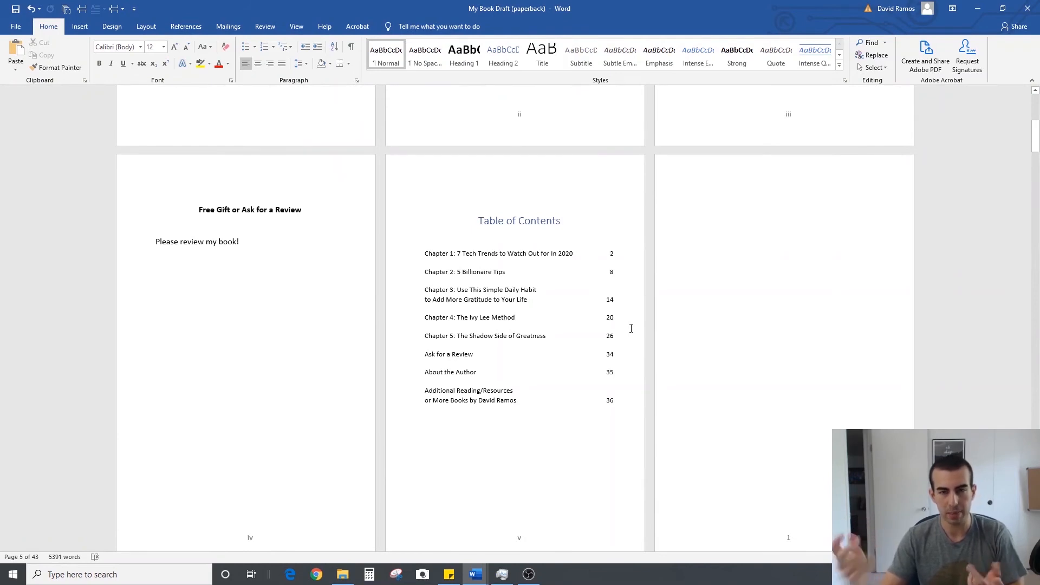
Check the front matter page numbers again and how numbering carries over to the blank page and Chapter 1
{"action": "scroll", "coordinate": [631, 328], "scroll_direction": "up", "scroll_amount": 2}
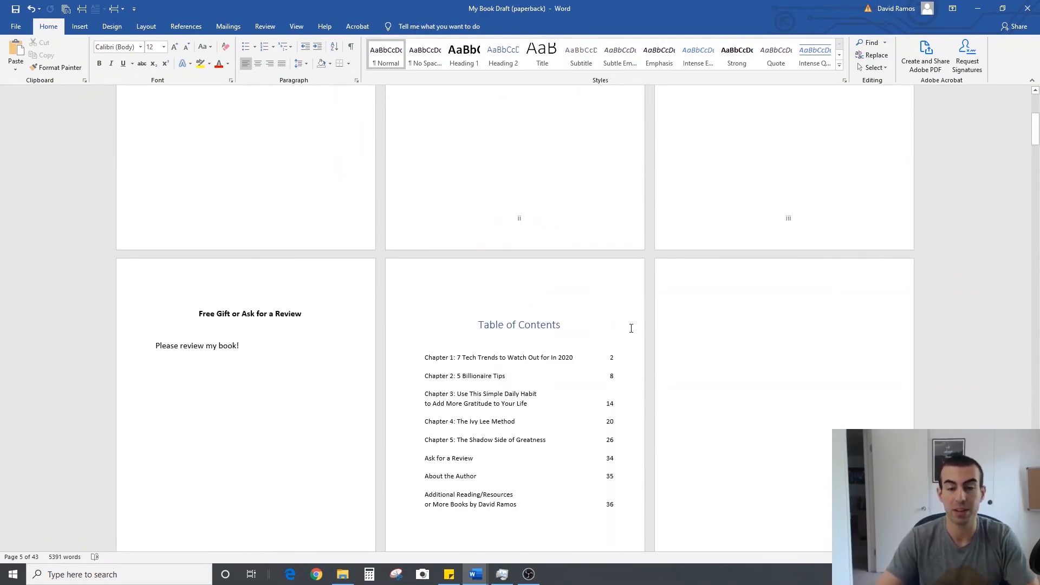
{"action": "scroll", "coordinate": [632, 327], "scroll_direction": "up", "scroll_amount": 5}
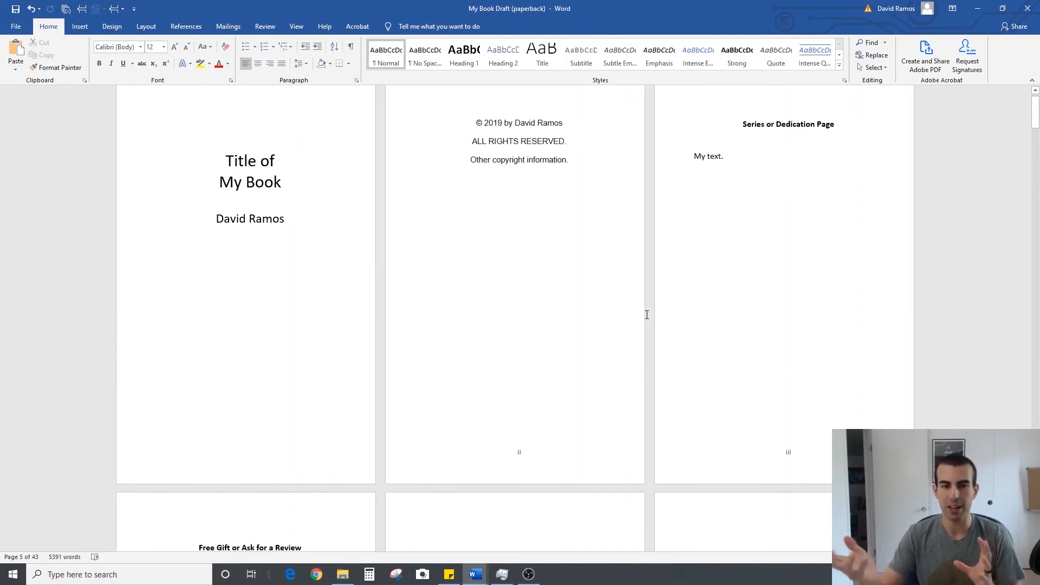
{"action": "scroll", "coordinate": [623, 263], "scroll_direction": "down", "scroll_amount": 4}
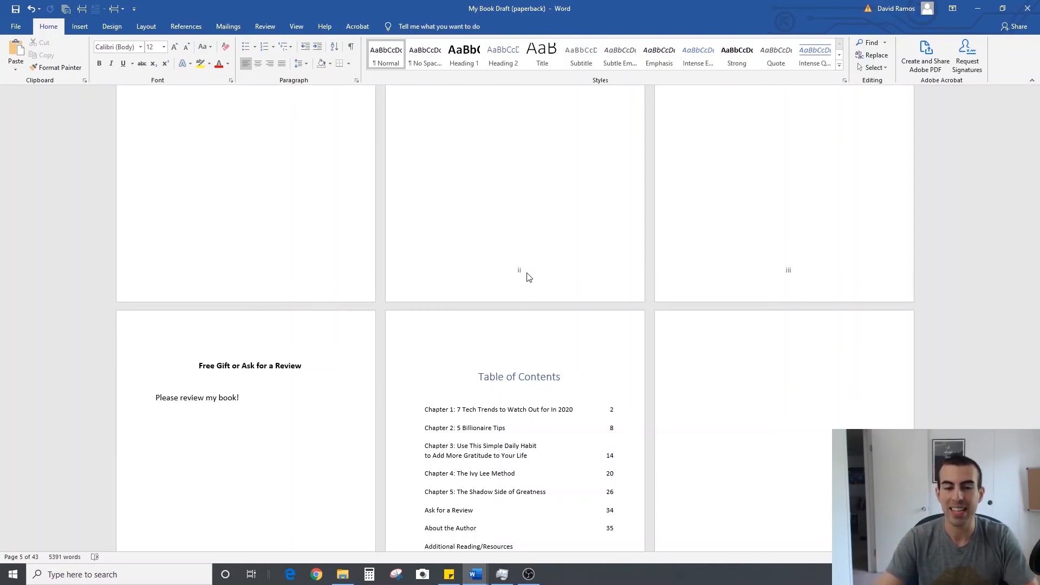
{"action": "scroll", "coordinate": [601, 248], "scroll_direction": "up", "scroll_amount": 3}
{"action": "scroll", "coordinate": [605, 249], "scroll_direction": "down", "scroll_amount": 5}
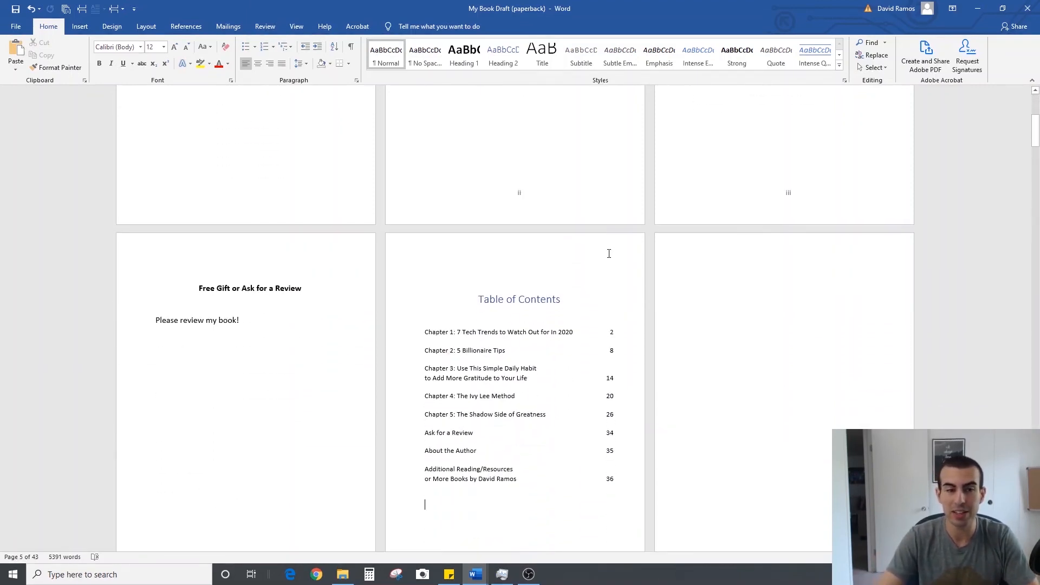
{"action": "scroll", "coordinate": [608, 253], "scroll_direction": "down", "scroll_amount": 1}
{"action": "scroll", "coordinate": [608, 253], "scroll_direction": "down", "scroll_amount": 4}
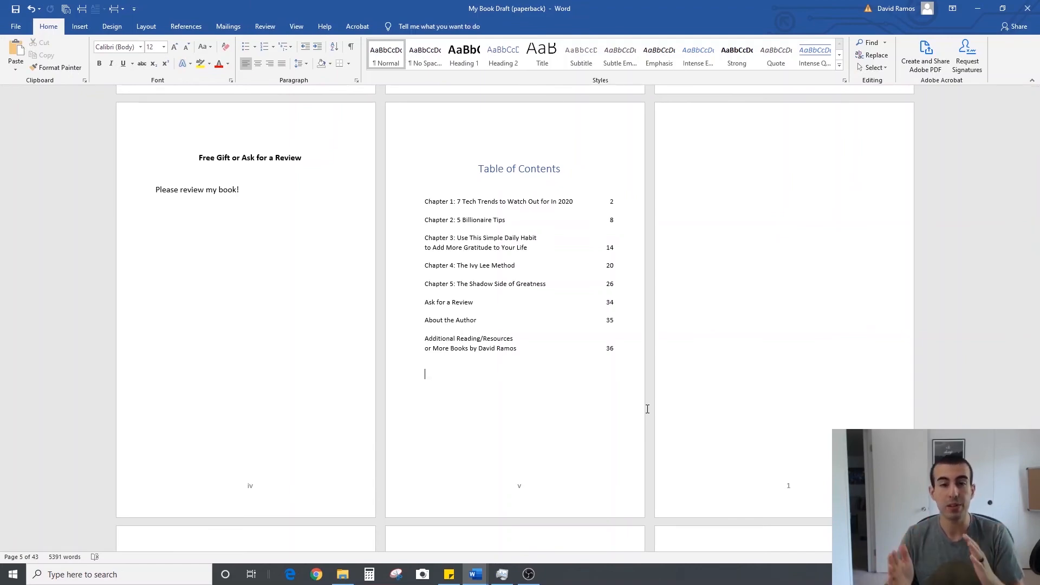
{"action": "scroll", "coordinate": [647, 408], "scroll_direction": "down", "scroll_amount": 3}
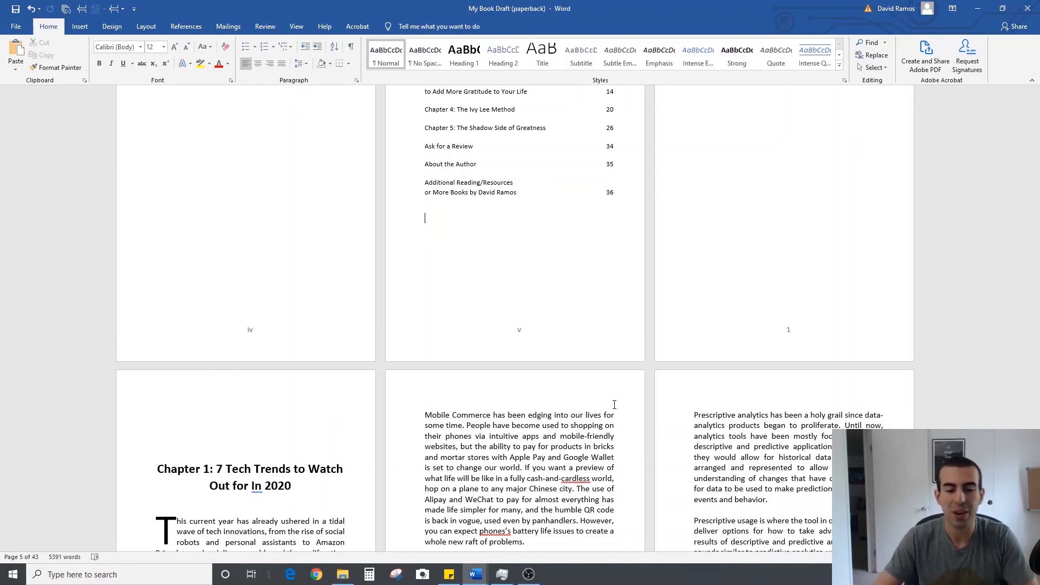
{"action": "scroll", "coordinate": [460, 318], "scroll_direction": "down", "scroll_amount": 3}
{"action": "scroll", "coordinate": [534, 334], "scroll_direction": "up", "scroll_amount": 3}
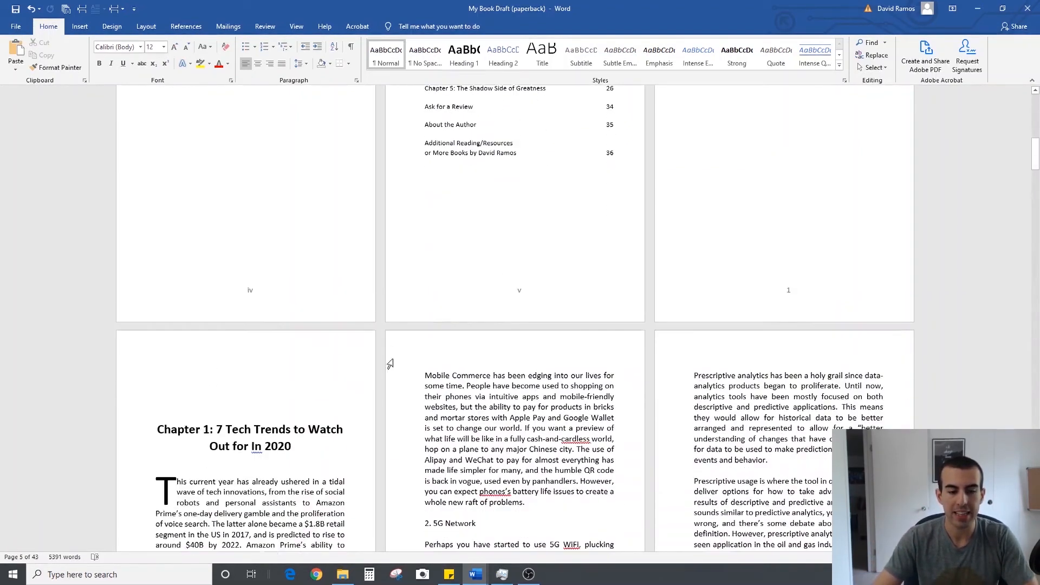
{"action": "scroll", "coordinate": [440, 309], "scroll_direction": "down", "scroll_amount": 4}
Show the formatting marks and examine the breaks after the table of contents and on the blank page before Chapter 1
{"action": "left_click", "coordinate": [351, 46]}
{"action": "scroll", "coordinate": [585, 312], "scroll_direction": "up", "scroll_amount": 8}
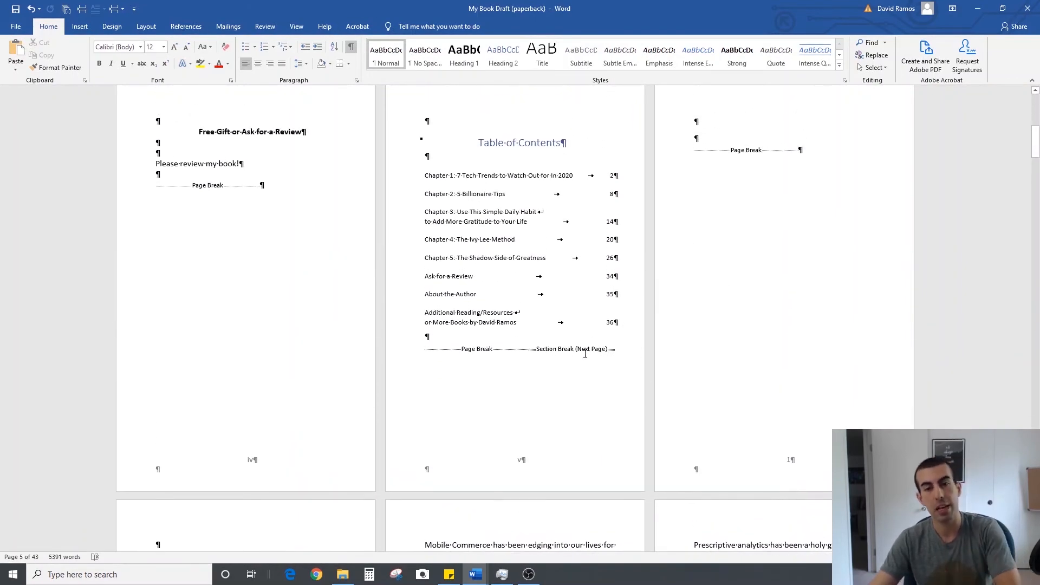
{"action": "scroll", "coordinate": [671, 434], "scroll_direction": "down", "scroll_amount": 1}
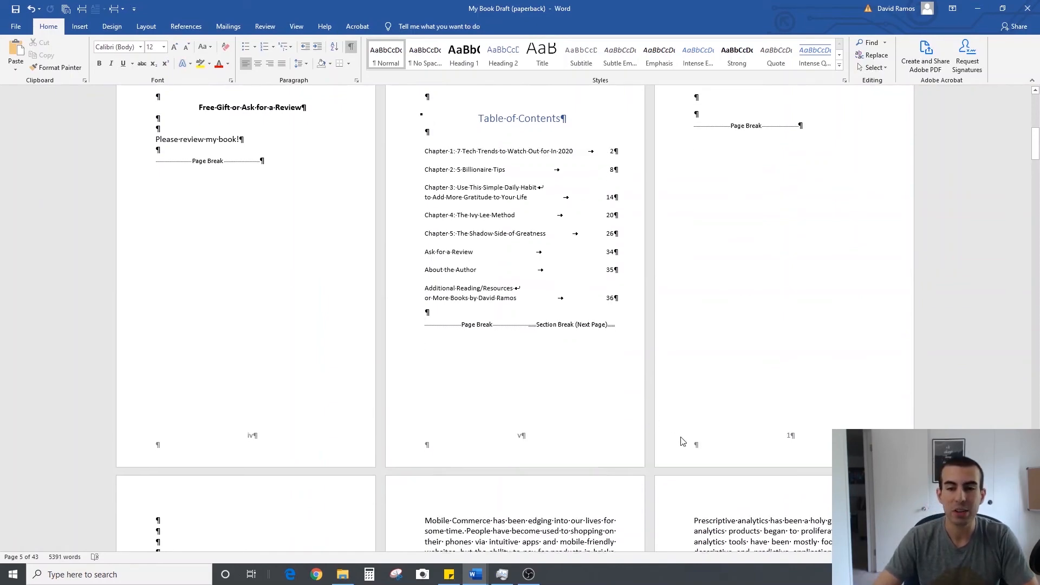
{"action": "scroll", "coordinate": [704, 379], "scroll_direction": "down", "scroll_amount": 8}
{"action": "scroll", "coordinate": [710, 381], "scroll_direction": "up", "scroll_amount": 8}
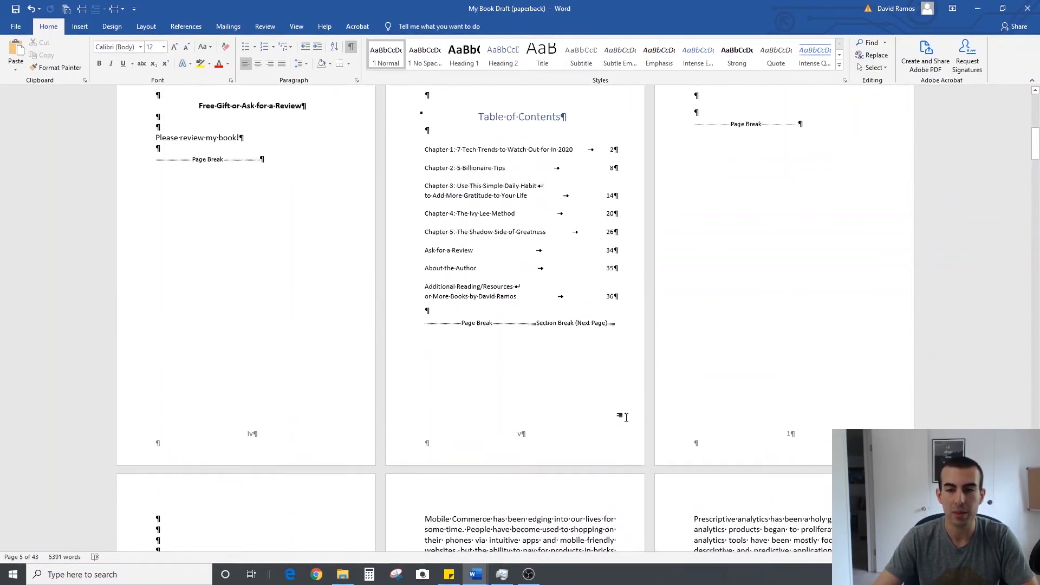
{"action": "scroll", "coordinate": [628, 418], "scroll_direction": "down", "scroll_amount": 11}
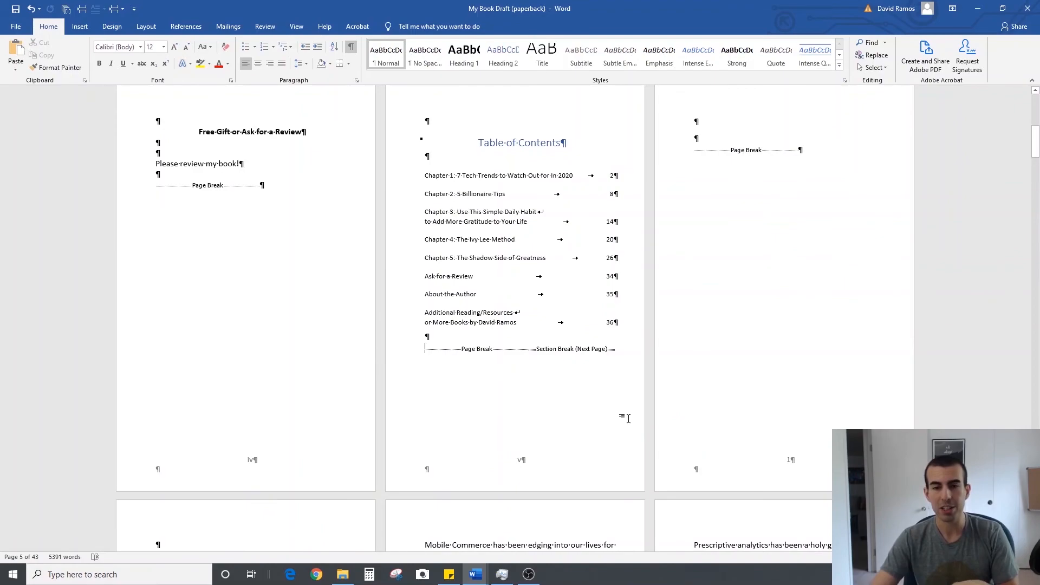
{"action": "scroll", "coordinate": [631, 416], "scroll_direction": "up", "scroll_amount": 12}
{"action": "scroll", "coordinate": [633, 415], "scroll_direction": "down", "scroll_amount": 1}
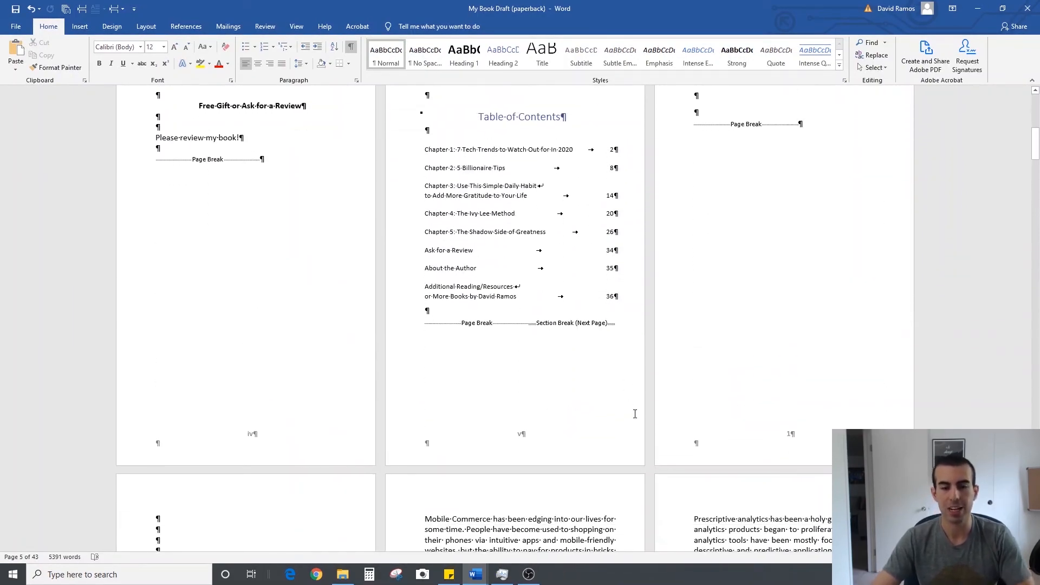
{"action": "scroll", "coordinate": [600, 443], "scroll_direction": "down", "scroll_amount": 2}
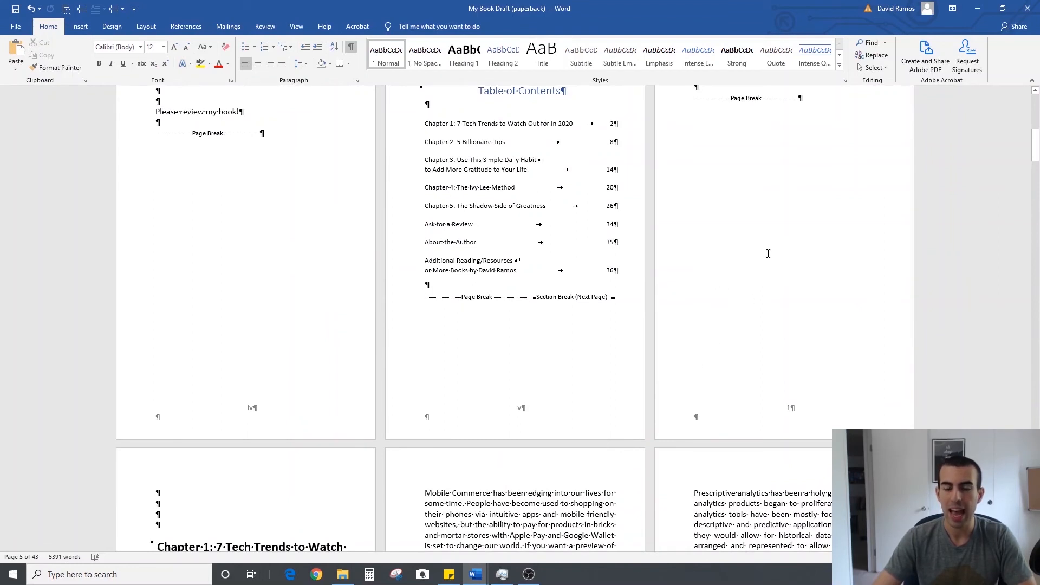
Insert a Next Page section break after the page break on the blank page before Chapter 1
{"action": "scroll", "coordinate": [768, 294], "scroll_direction": "up", "scroll_amount": 2}
{"action": "scroll", "coordinate": [753, 252], "scroll_direction": "up", "scroll_amount": 2}
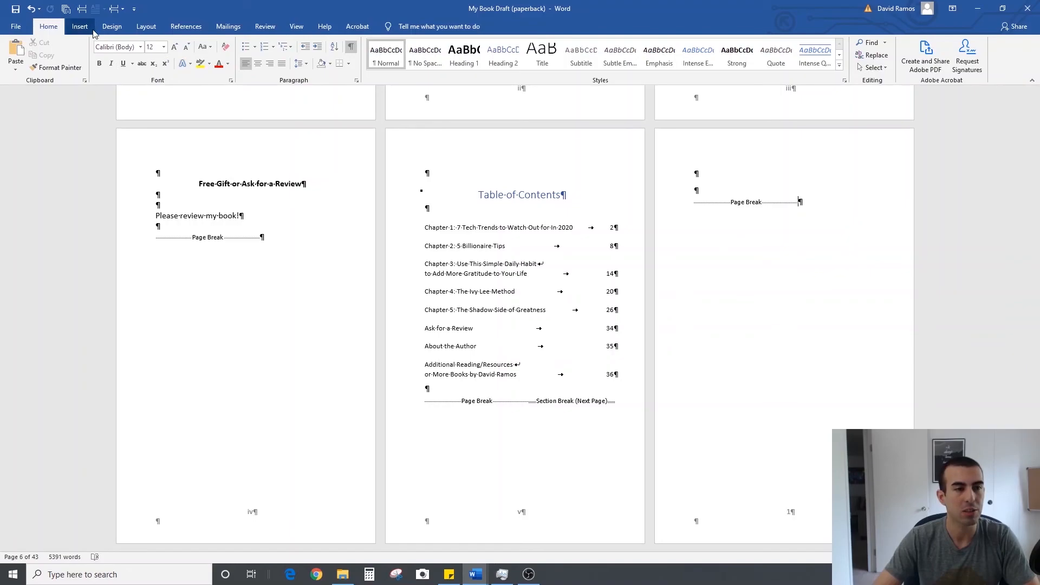
{"action": "left_click", "coordinate": [123, 13]}
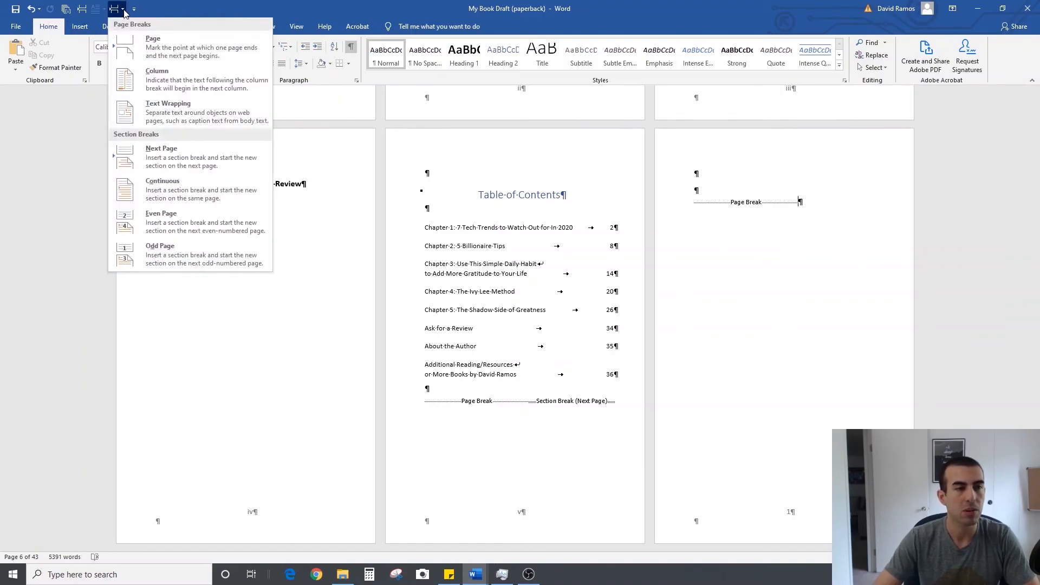
{"action": "left_click", "coordinate": [192, 158]}
{"action": "scroll", "coordinate": [807, 352], "scroll_direction": "down", "scroll_amount": 10}
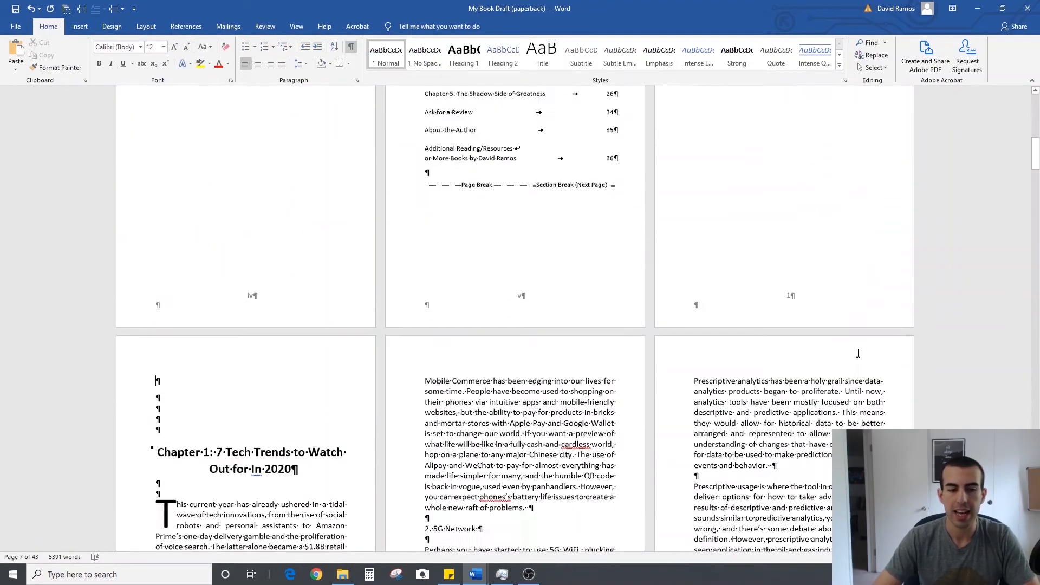
{"action": "scroll", "coordinate": [813, 359], "scroll_direction": "up", "scroll_amount": 5}
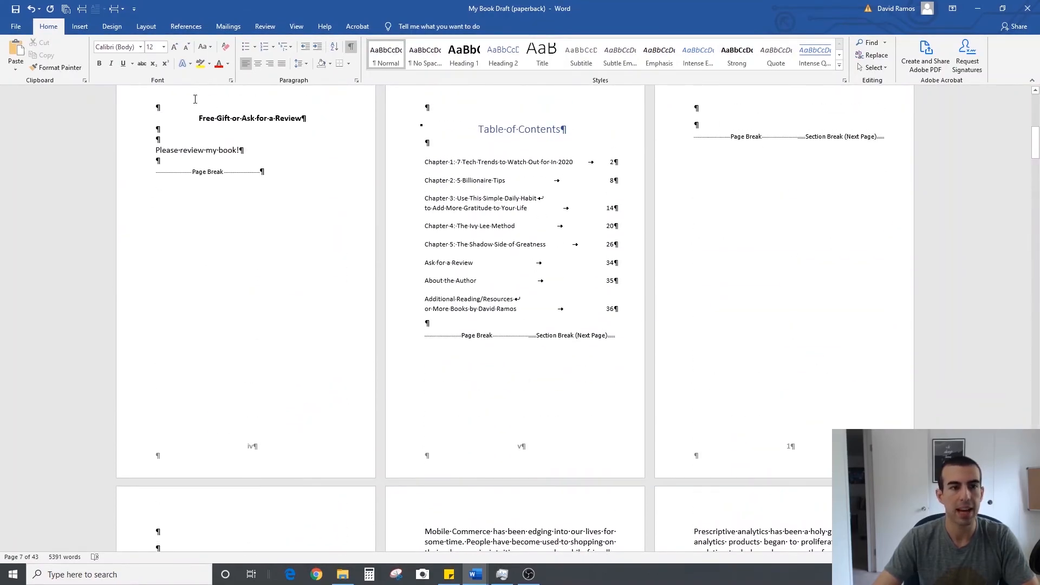
Try unlinking the footer of the Chapter 1 section from the previous section
{"action": "scroll", "coordinate": [745, 332], "scroll_direction": "down", "scroll_amount": 3}
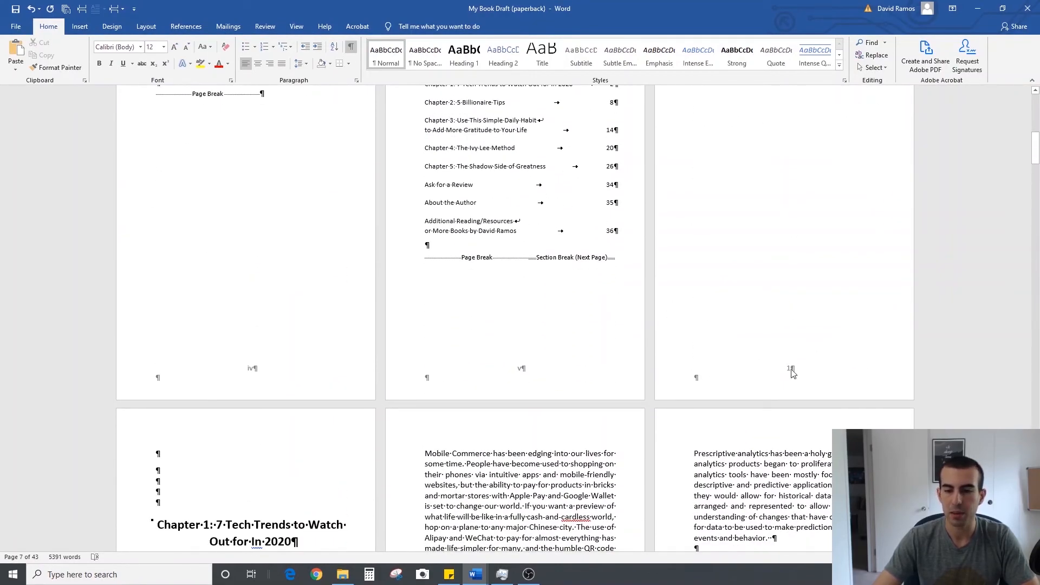
{"action": "scroll", "coordinate": [796, 373], "scroll_direction": "down", "scroll_amount": 10}
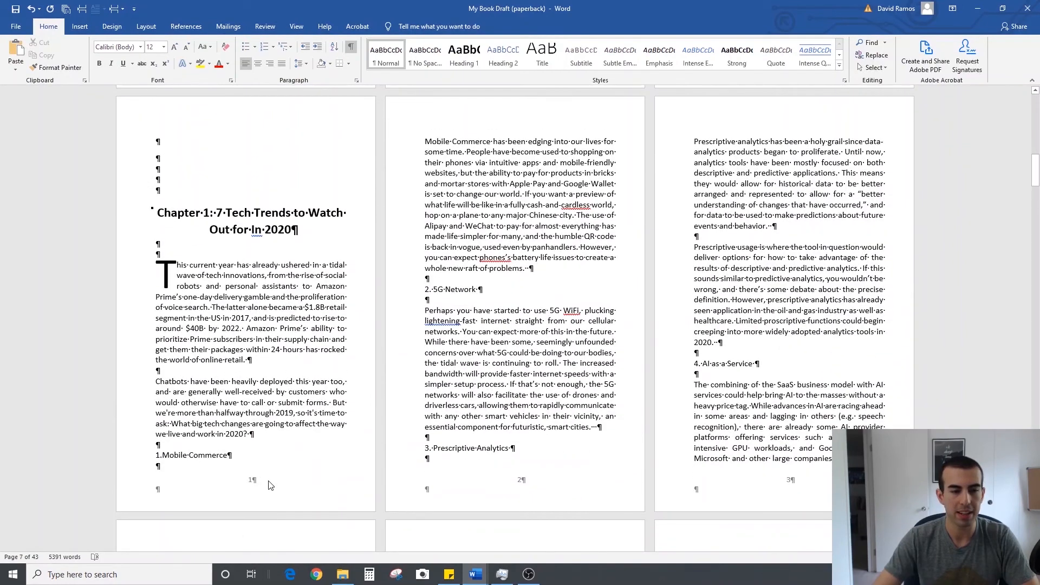
{"action": "double_click", "coordinate": [256, 481]}
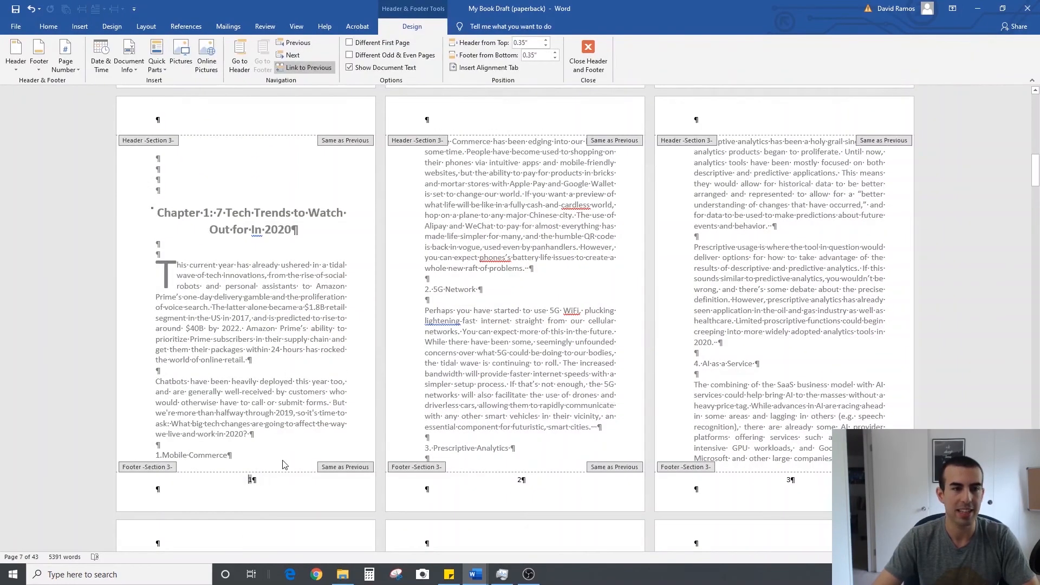
{"action": "left_click", "coordinate": [298, 69]}
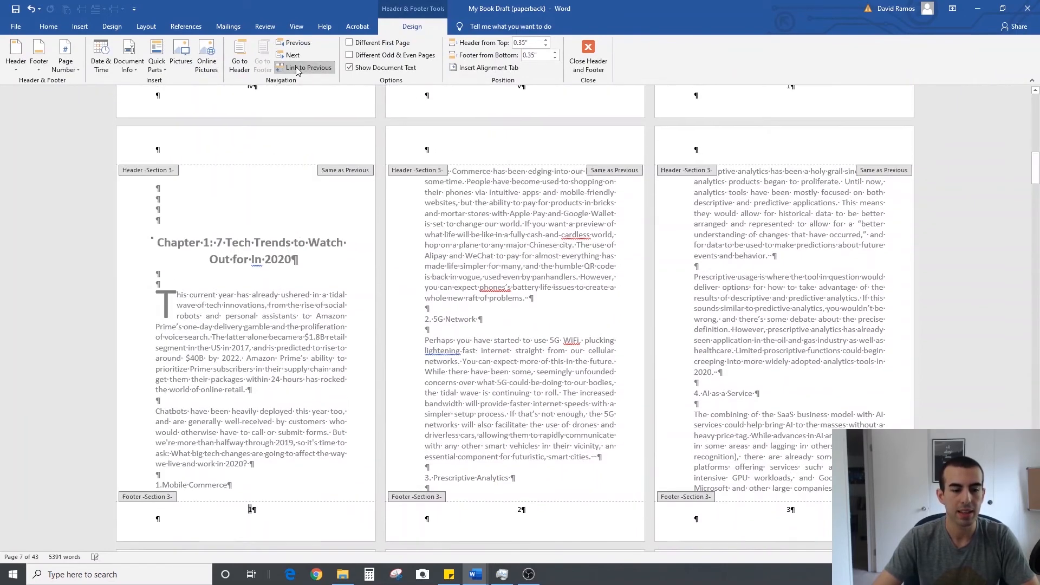
{"action": "left_click", "coordinate": [310, 69]}
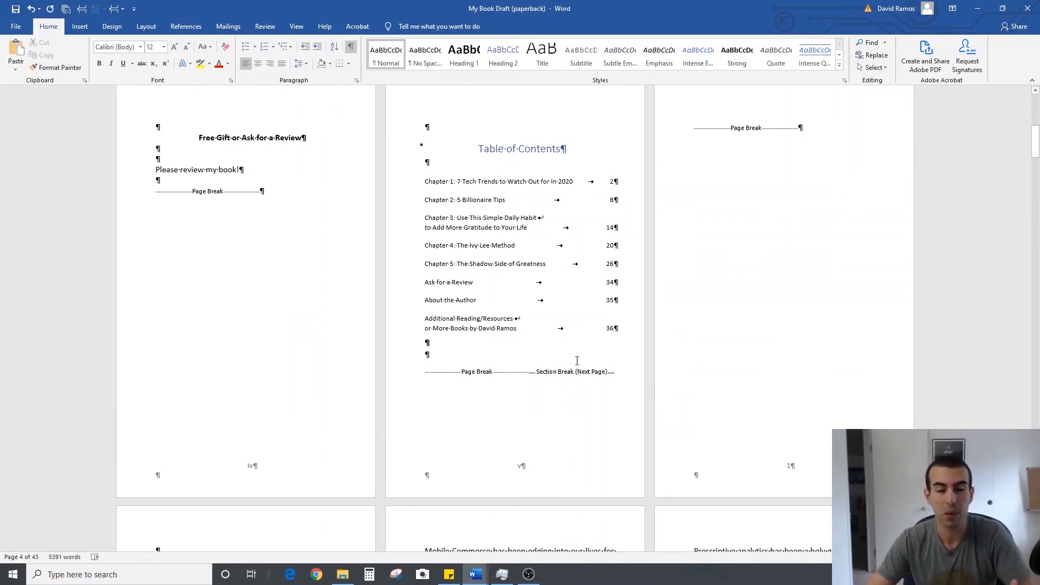
Insert a page break after the table of contents to move the section break onto the blank page, and delete the surplus page break before Chapter 1
{"action": "left_click", "coordinate": [487, 351]}
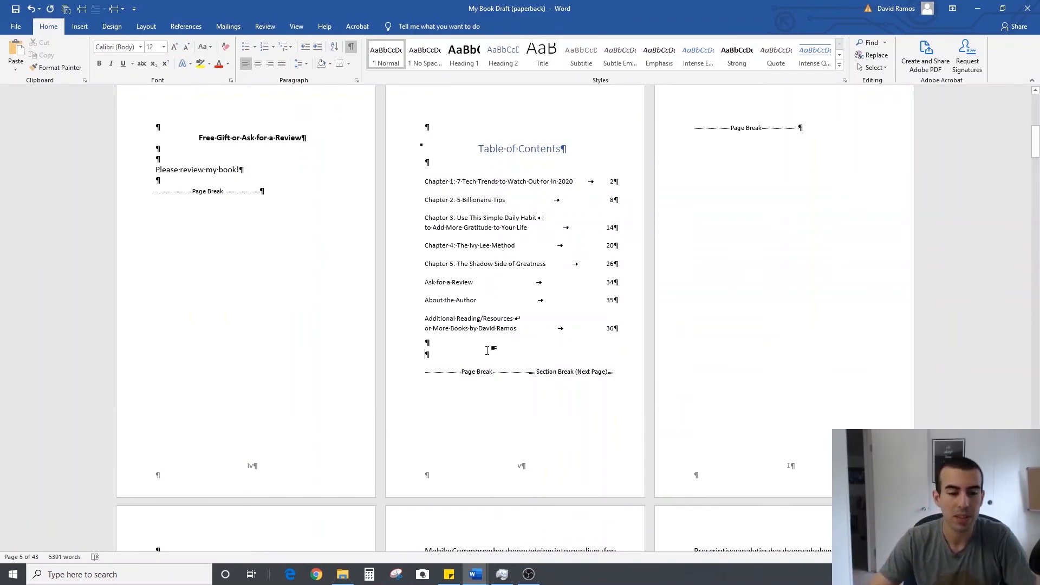
{"action": "left_click", "coordinate": [82, 10]}
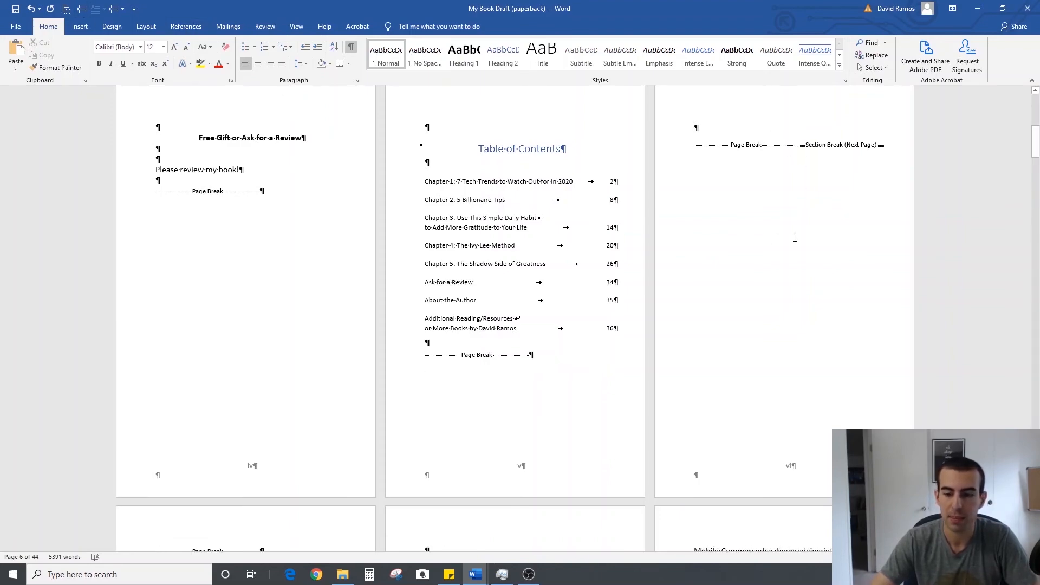
{"action": "scroll", "coordinate": [794, 237], "scroll_direction": "down", "scroll_amount": 5}
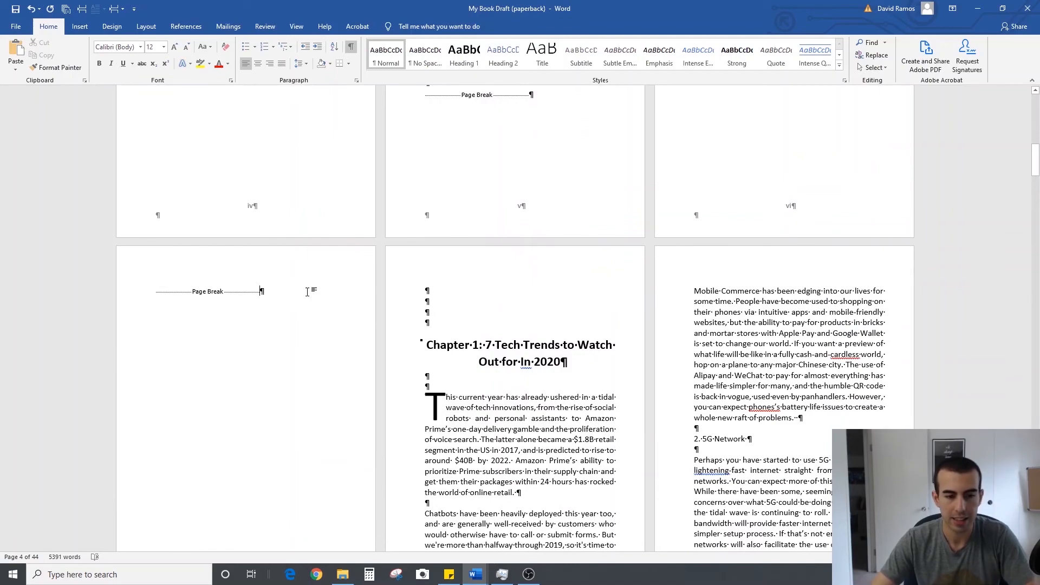
{"action": "key", "text": "BackSpace"}
{"action": "scroll", "coordinate": [317, 305], "scroll_direction": "down", "scroll_amount": 4}
{"action": "scroll", "coordinate": [295, 406], "scroll_direction": "down", "scroll_amount": 1}
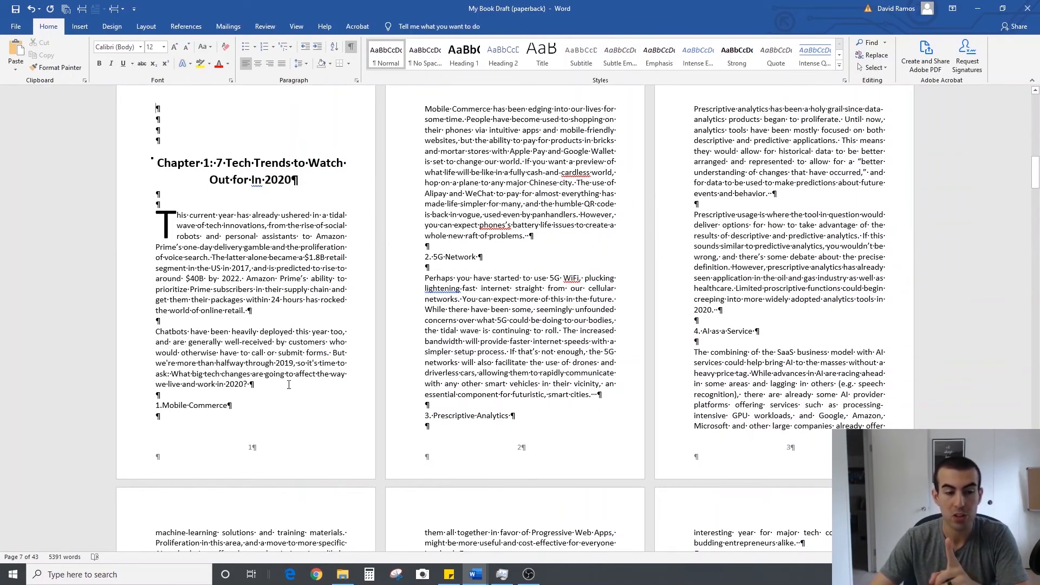
Check the page numbering from the table of contents through the blank page into the first pages of Chapter 1
{"action": "scroll", "coordinate": [779, 404], "scroll_direction": "up", "scroll_amount": 14}
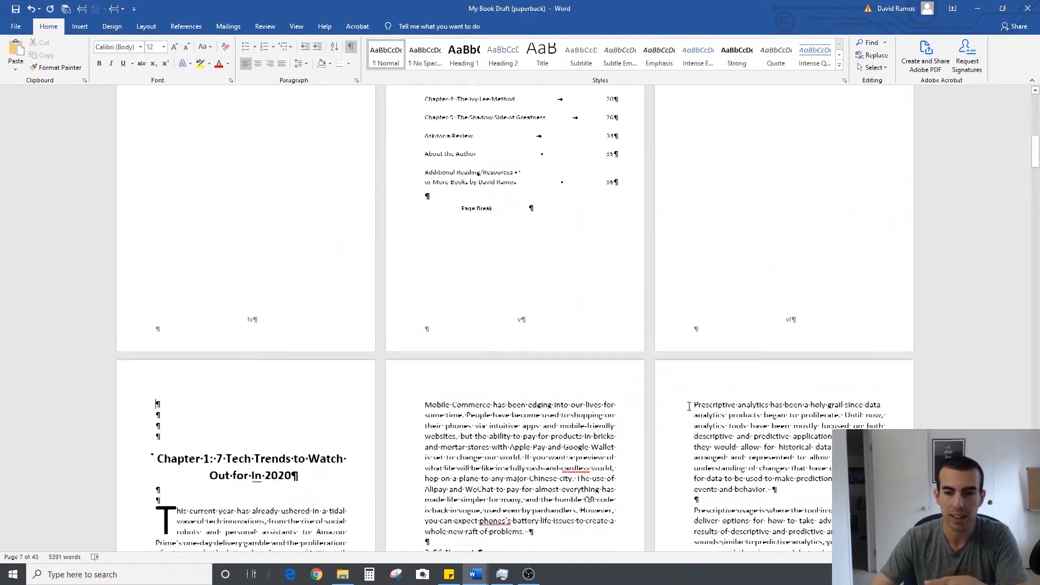
{"action": "scroll", "coordinate": [813, 368], "scroll_direction": "up", "scroll_amount": 1}
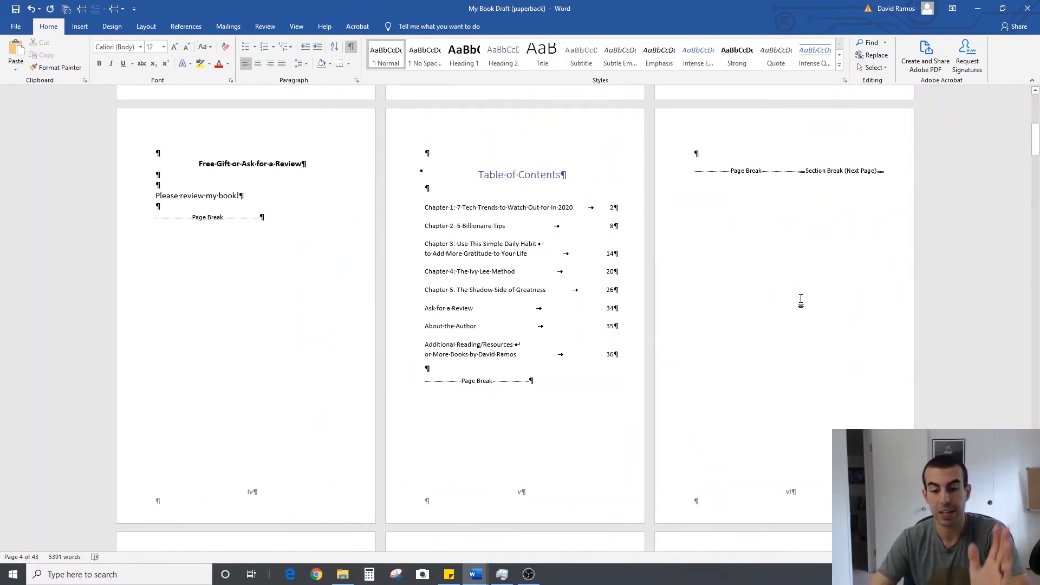
{"action": "scroll", "coordinate": [735, 299], "scroll_direction": "down", "scroll_amount": 10}
{"action": "scroll", "coordinate": [497, 335], "scroll_direction": "down", "scroll_amount": 2}
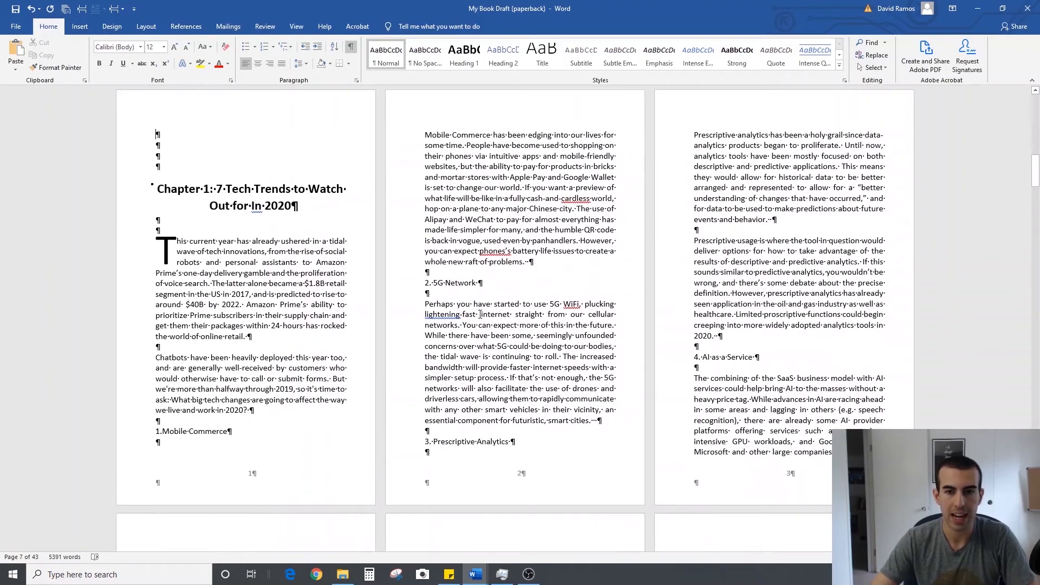
{"action": "scroll", "coordinate": [496, 309], "scroll_direction": "up", "scroll_amount": 11}
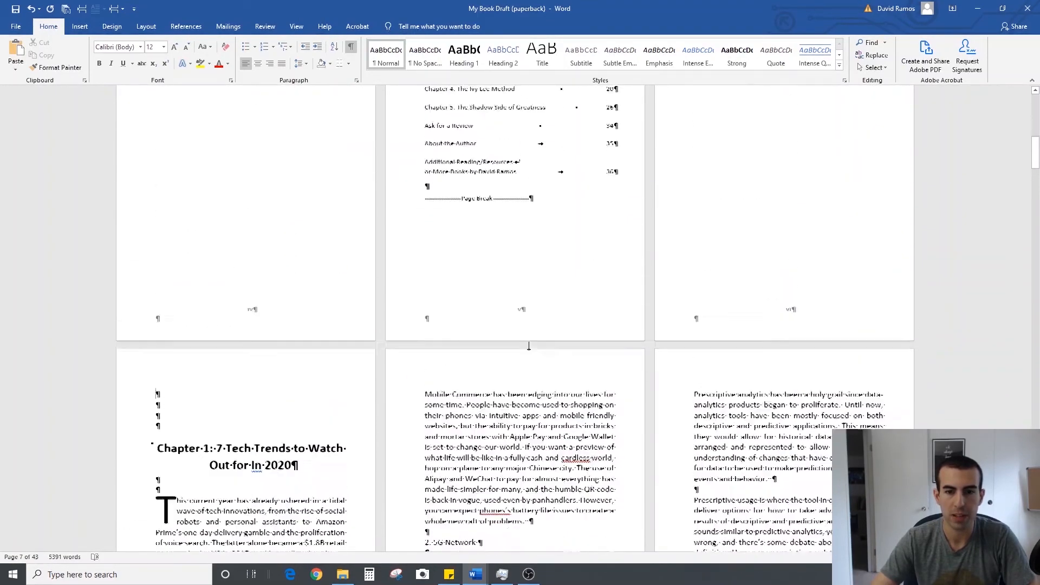
{"action": "scroll", "coordinate": [499, 405], "scroll_direction": "down", "scroll_amount": 5}
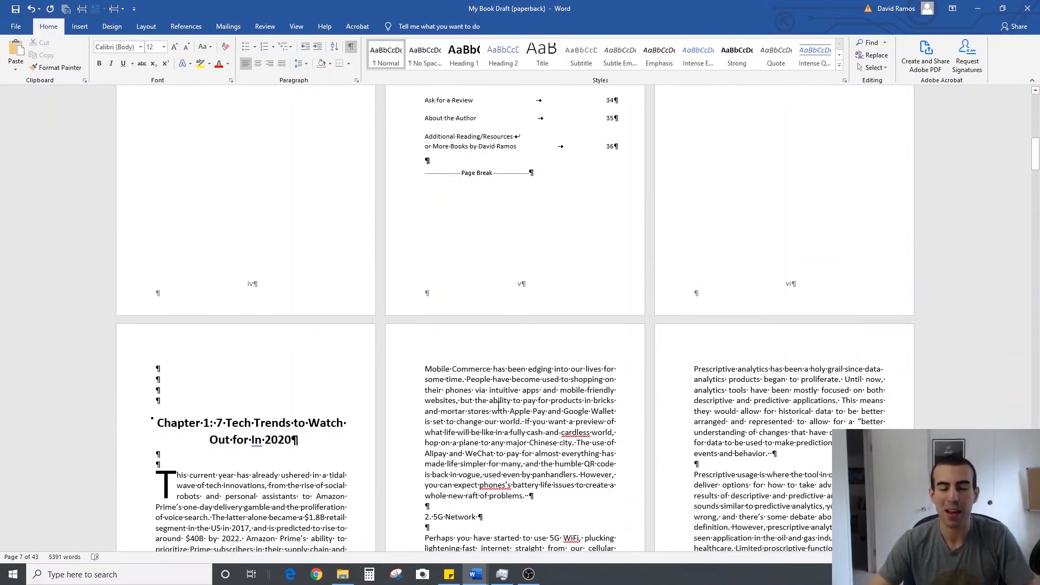
{"action": "scroll", "coordinate": [498, 407], "scroll_direction": "down", "scroll_amount": 7}
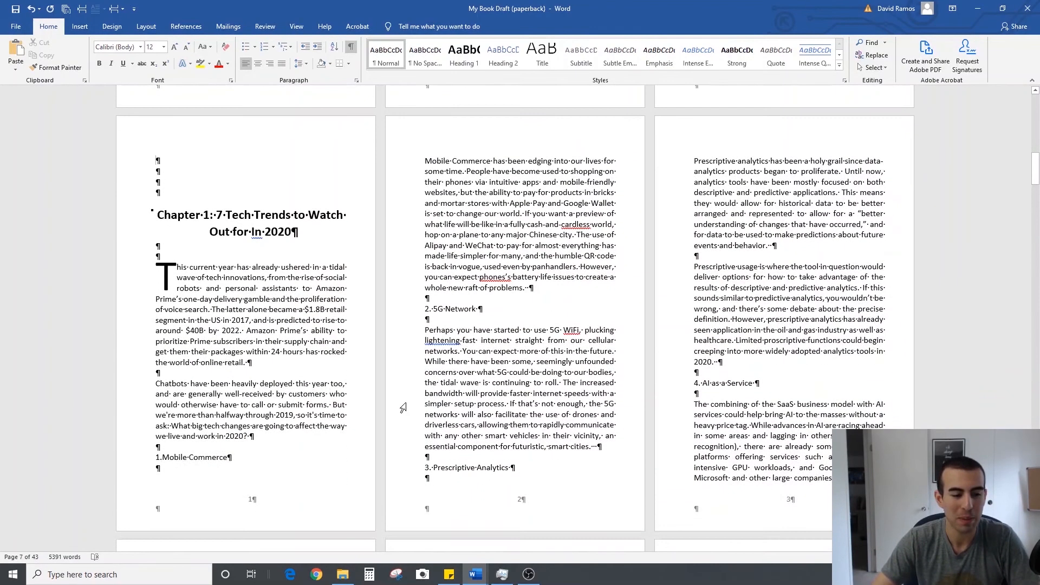
{"action": "scroll", "coordinate": [463, 256], "scroll_direction": "up", "scroll_amount": 1}
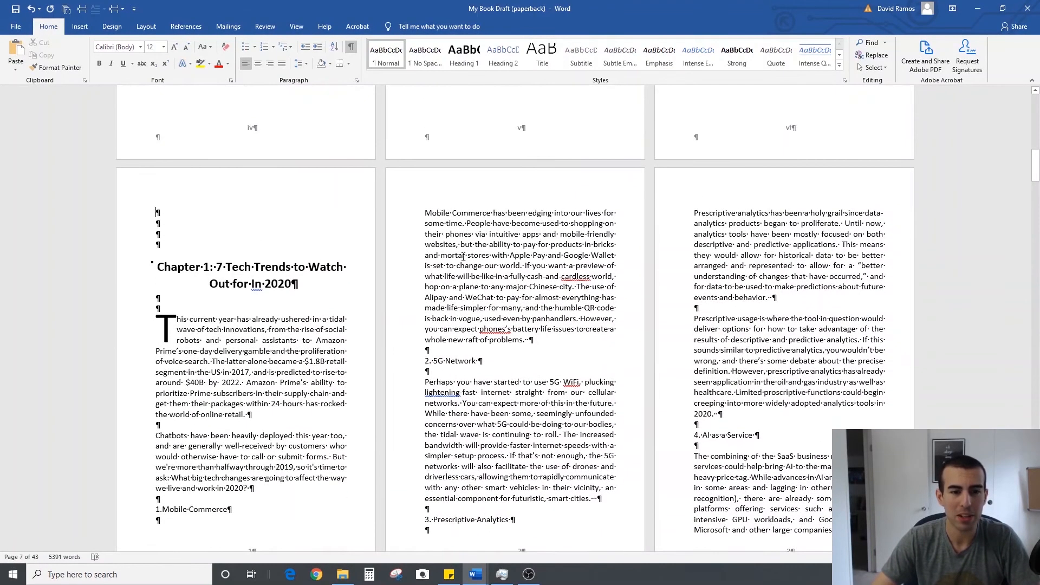
Open the header on the second page of Chapter 1 and enable Different First Page and Different Odd & Even Pages
{"action": "double_click", "coordinate": [464, 183]}
{"action": "scroll", "coordinate": [574, 325], "scroll_direction": "down", "scroll_amount": 2}
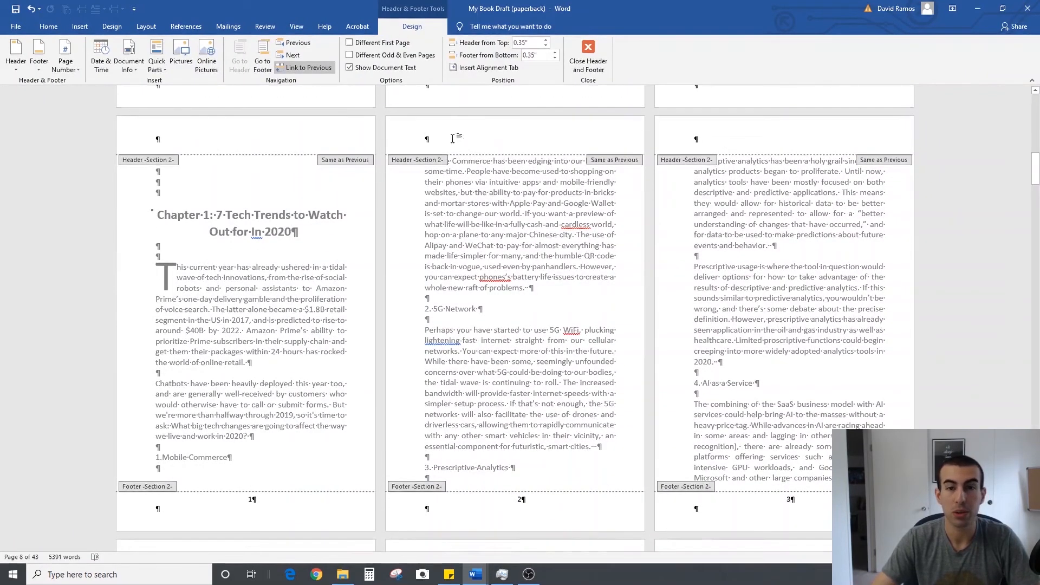
{"action": "left_click", "coordinate": [349, 43]}
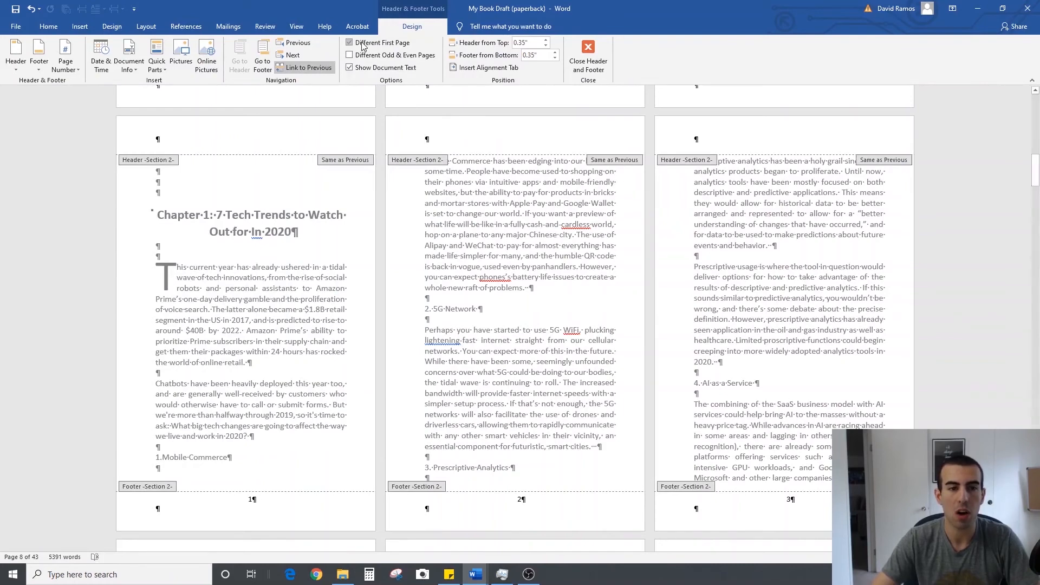
{"action": "left_click", "coordinate": [350, 55]}
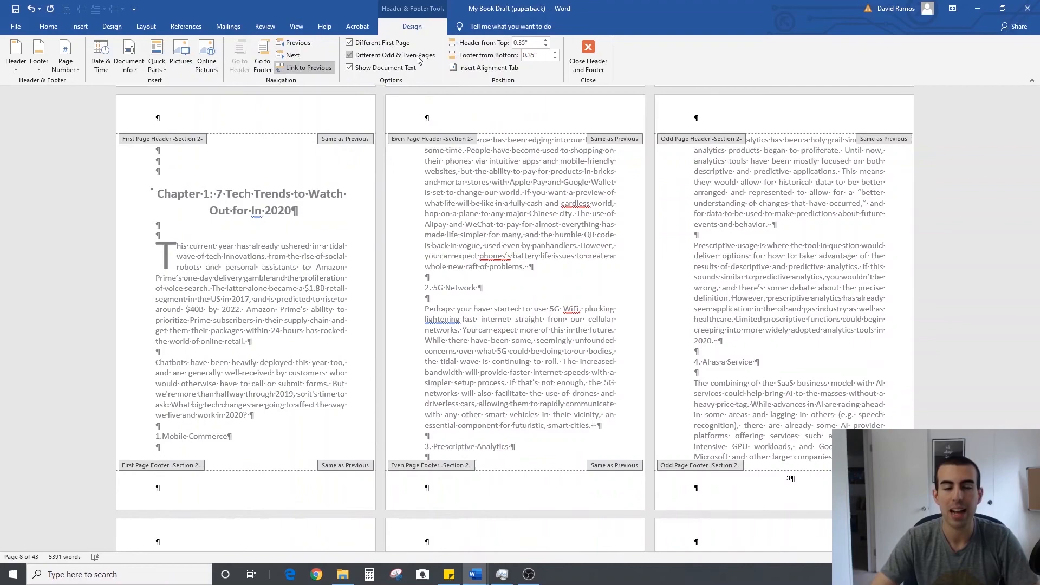
Unlink the Chapter 1 section's even page header from the previous section and enter "Title of My Book" in it
{"action": "scroll", "coordinate": [436, 130], "scroll_direction": "up", "scroll_amount": 2}
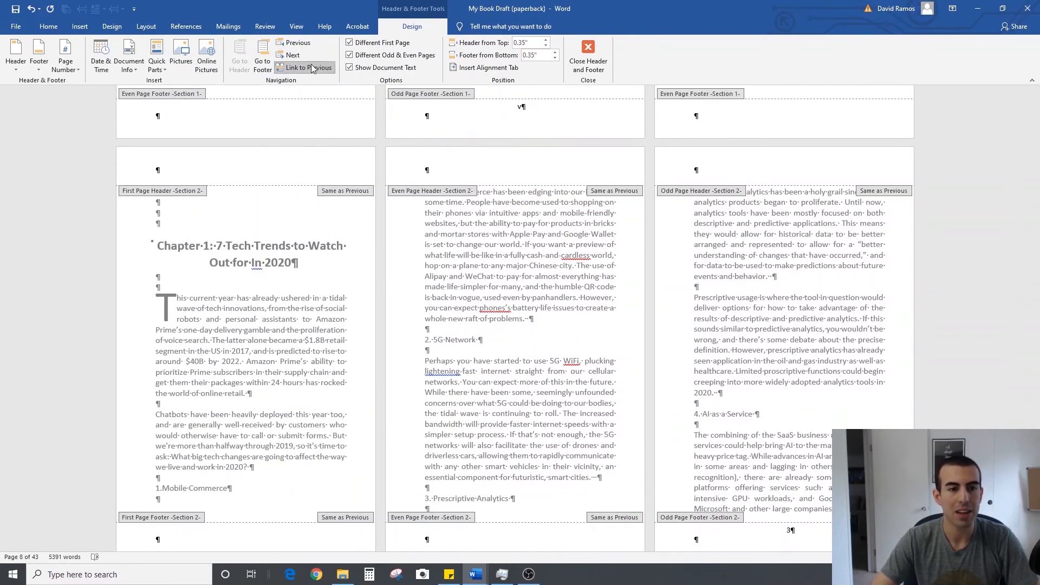
{"action": "scroll", "coordinate": [336, 86], "scroll_direction": "down", "scroll_amount": 2}
{"action": "scroll", "coordinate": [600, 295], "scroll_direction": "up", "scroll_amount": 8}
{"action": "scroll", "coordinate": [564, 348], "scroll_direction": "up", "scroll_amount": 1}
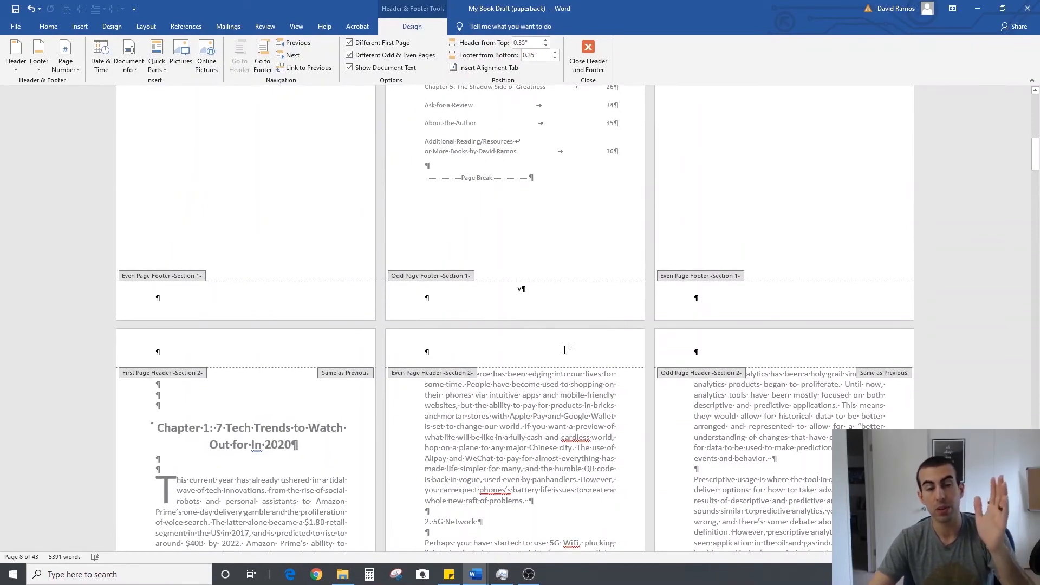
{"action": "scroll", "coordinate": [564, 349], "scroll_direction": "down", "scroll_amount": 5}
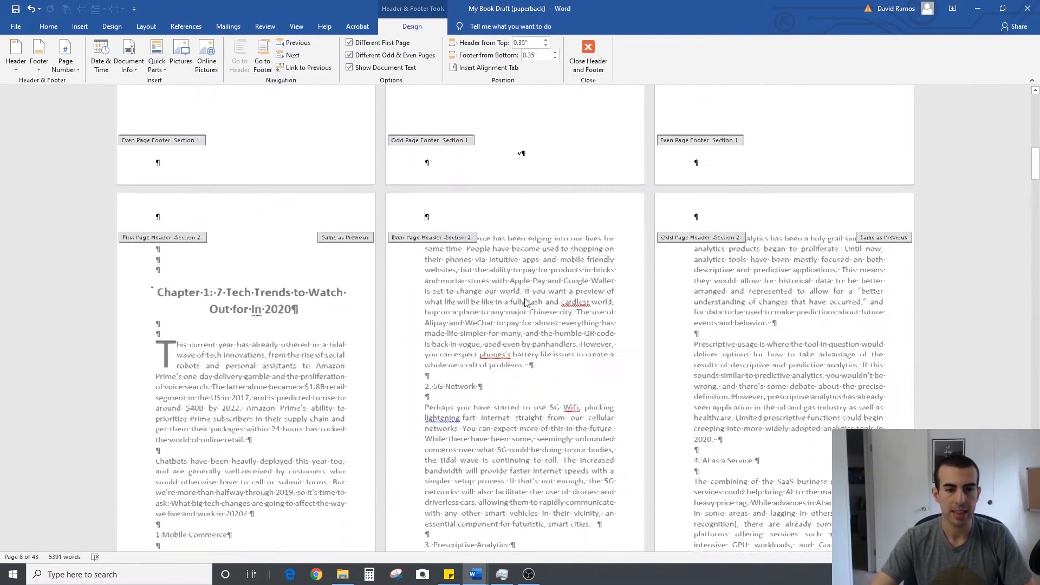
{"action": "scroll", "coordinate": [524, 302], "scroll_direction": "down", "scroll_amount": 2}
{"action": "key", "text": "ctrl+i"}
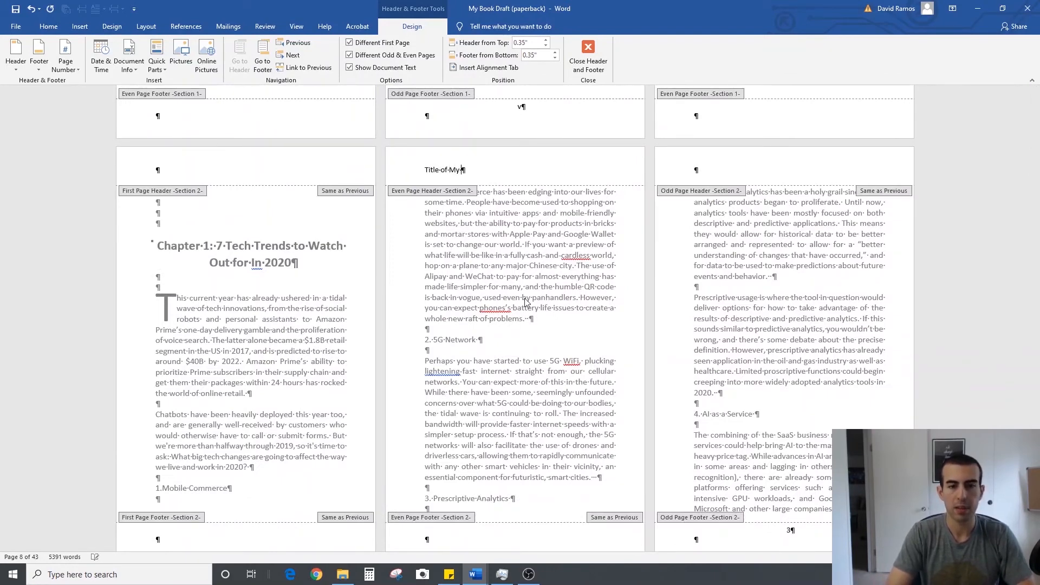
Enter the author's name in the odd page header of the Chapter 1 section
{"action": "left_click", "coordinate": [730, 170]}
{"action": "type", "text": "David Ram"}
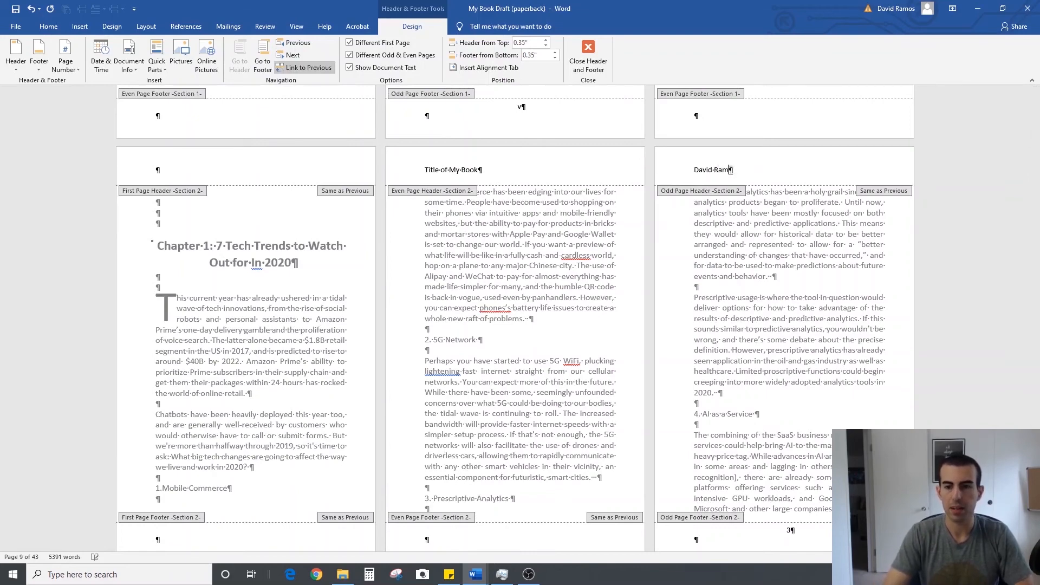
{"action": "type", "text": "os"}
Format the book title and author name in the even and odd headers as centered, italic, 9 pt text
{"action": "left_click_drag", "start_coordinate": [441, 167], "coordinate": [426, 169]}
{"action": "left_click", "coordinate": [57, 27]}
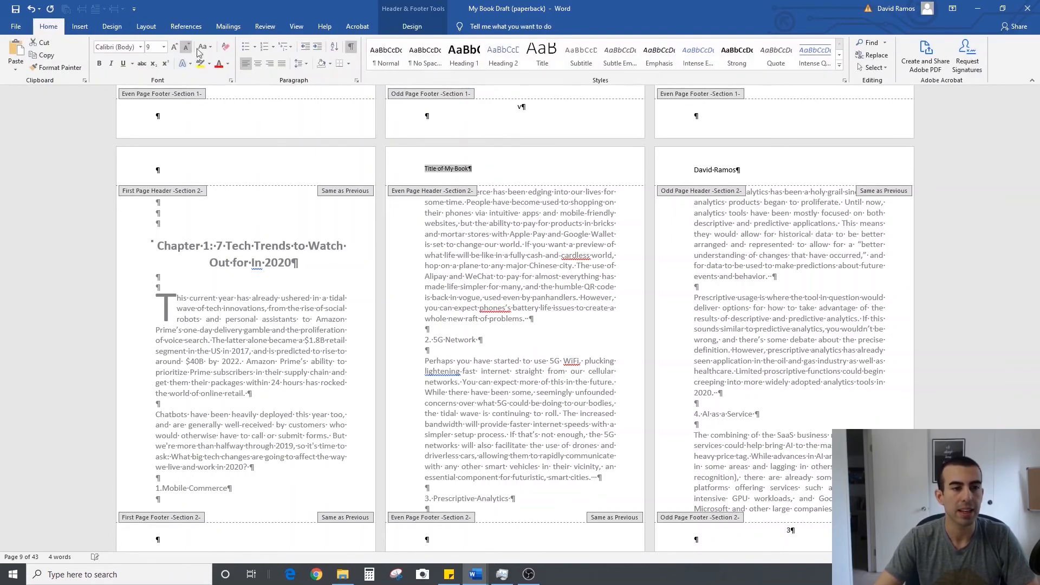
{"action": "left_click", "coordinate": [262, 71]}
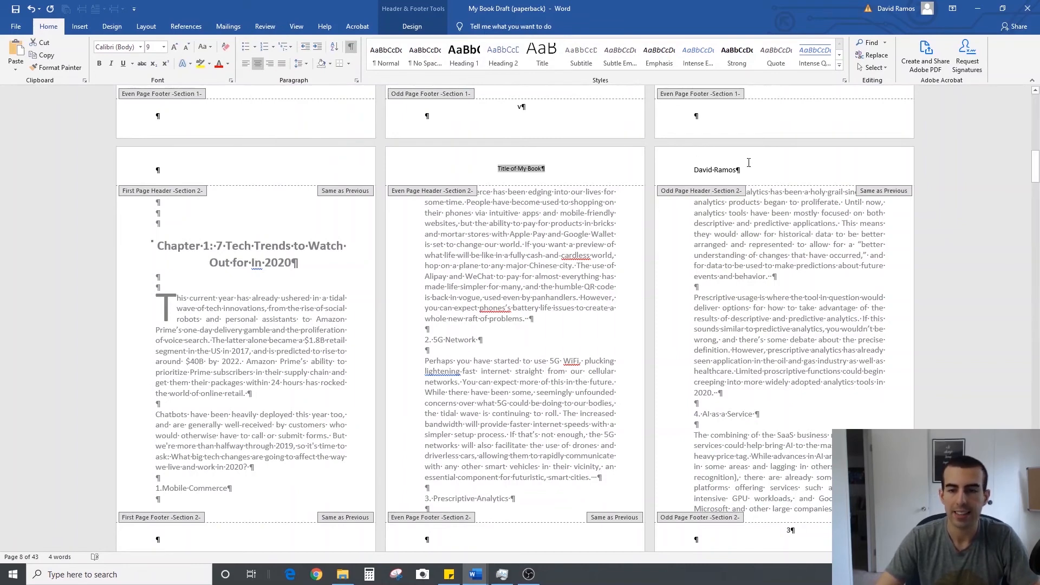
{"action": "left_click", "coordinate": [112, 65]}
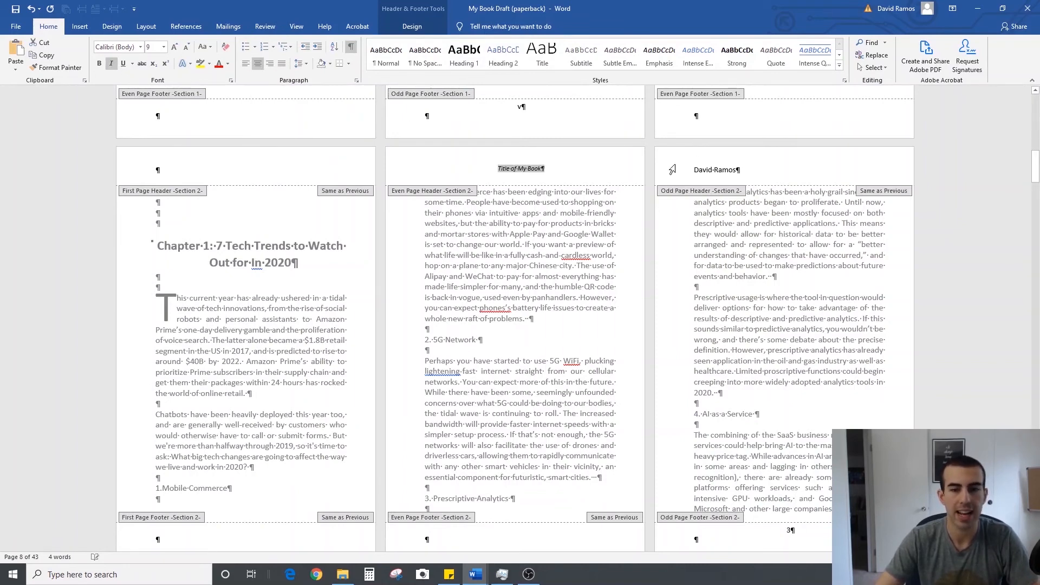
{"action": "triple_click", "coordinate": [749, 169]}
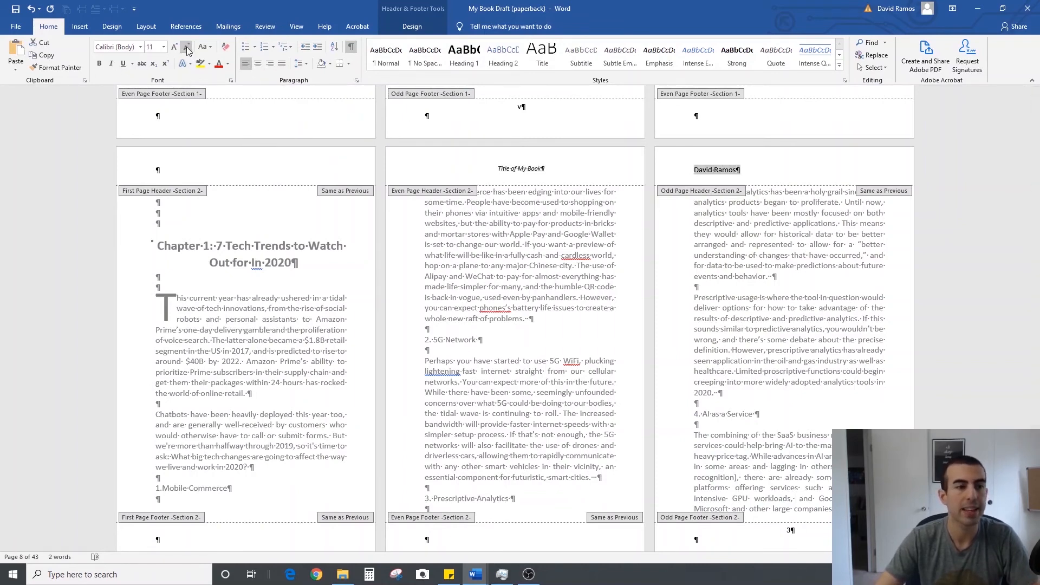
{"action": "left_click", "coordinate": [260, 66]}
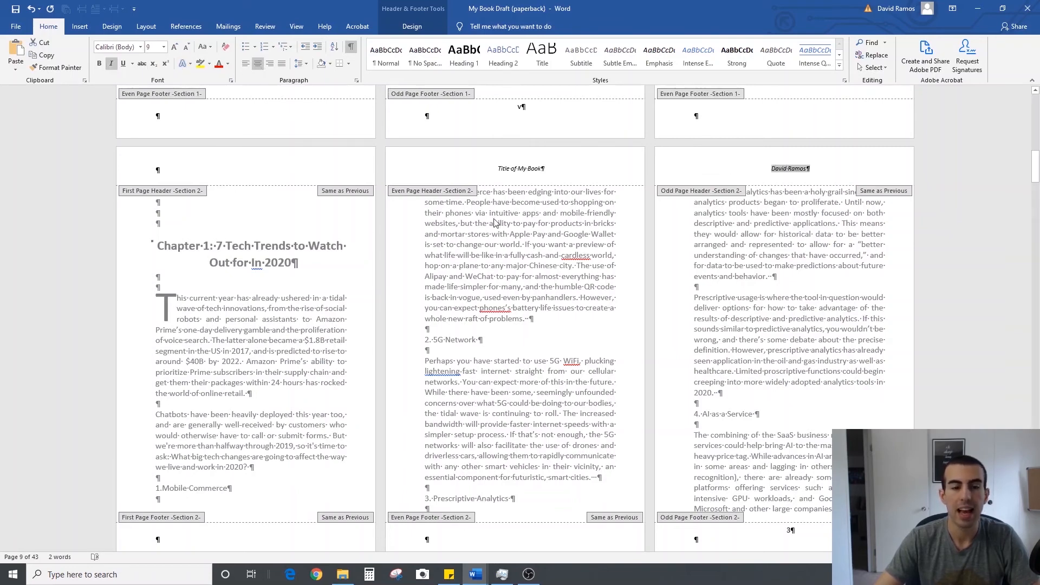
Hide the formatting marks, check the headers in the front matter and leave header editing
{"action": "left_click", "coordinate": [350, 48]}
{"action": "scroll", "coordinate": [576, 341], "scroll_direction": "down", "scroll_amount": 10}
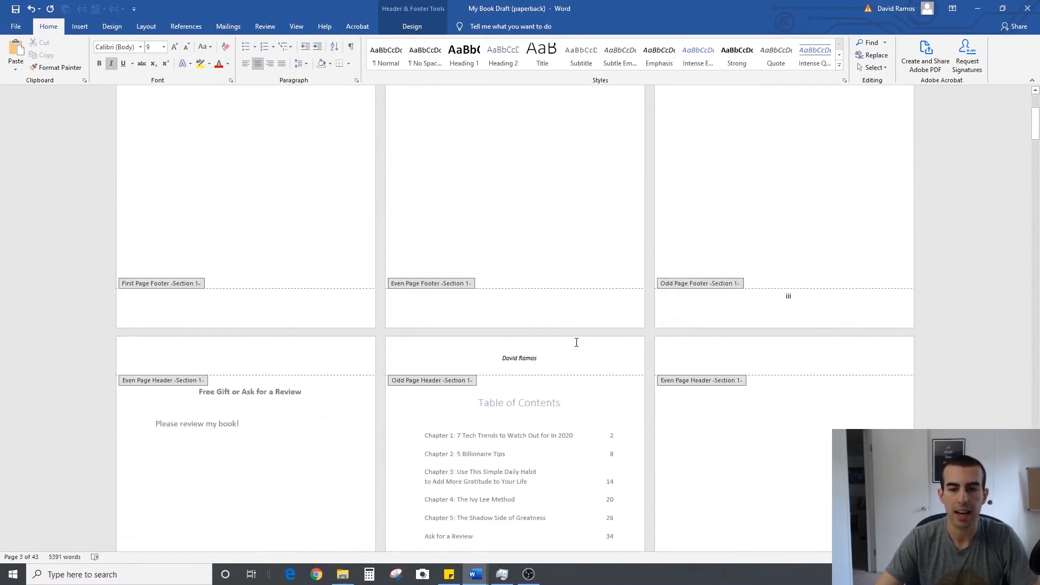
{"action": "scroll", "coordinate": [576, 349], "scroll_direction": "down", "scroll_amount": 10}
{"action": "double_click", "coordinate": [551, 345]}
Review the alternating title and author headers and the page numbers across the Chapter 1 pages
{"action": "scroll", "coordinate": [551, 345], "scroll_direction": "down", "scroll_amount": 3}
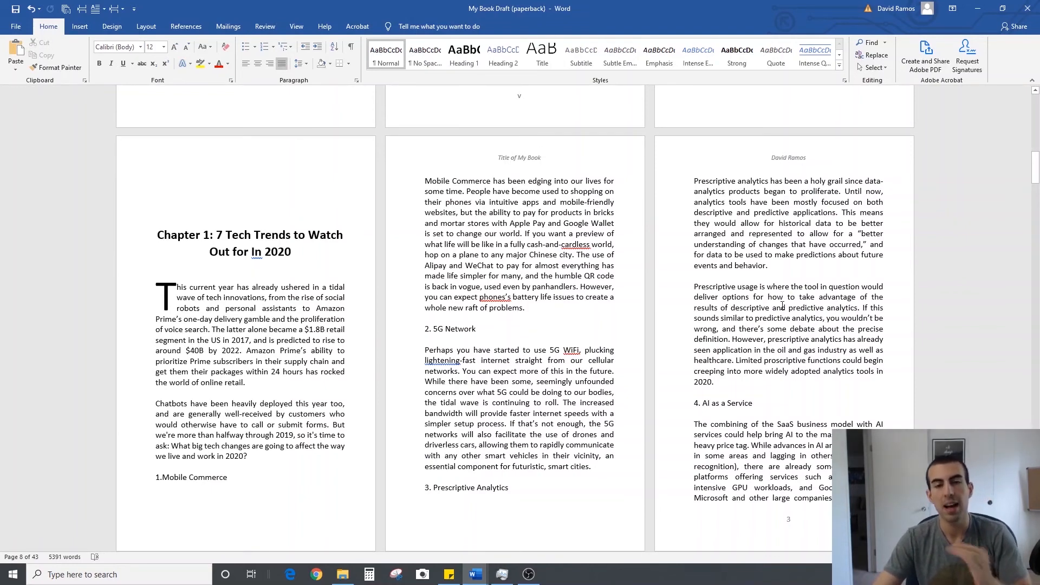
{"action": "scroll", "coordinate": [778, 317], "scroll_direction": "down", "scroll_amount": 3}
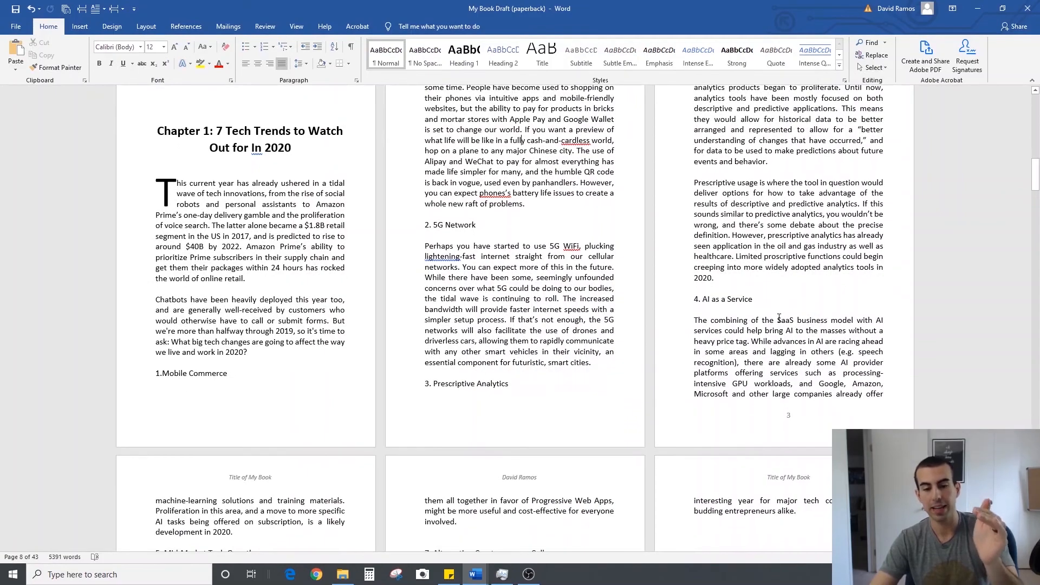
{"action": "scroll", "coordinate": [778, 318], "scroll_direction": "down", "scroll_amount": 12}
{"action": "scroll", "coordinate": [648, 400], "scroll_direction": "up", "scroll_amount": 11}
{"action": "scroll", "coordinate": [648, 401], "scroll_direction": "up", "scroll_amount": 5}
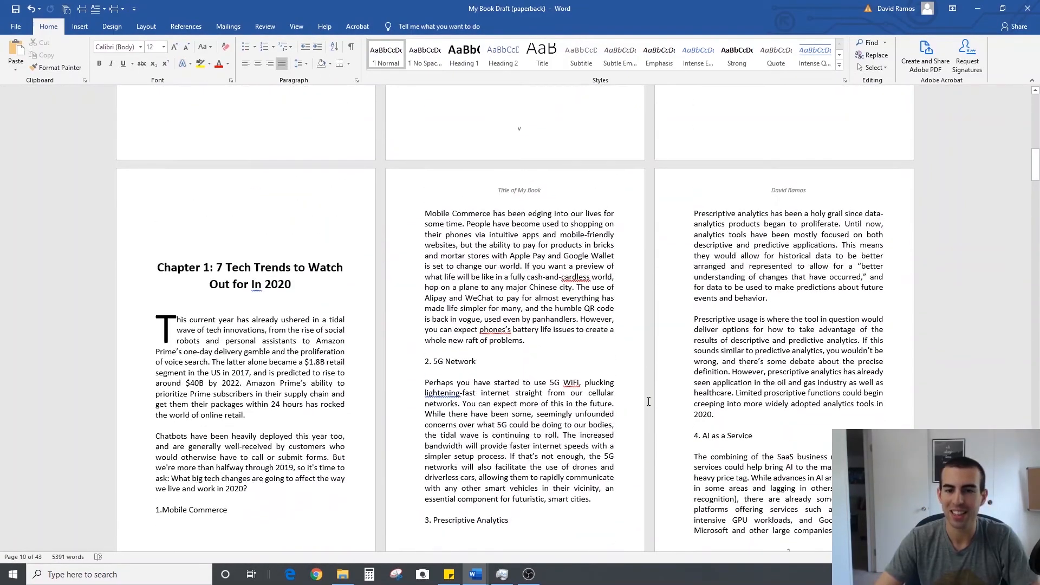
{"action": "scroll", "coordinate": [493, 430], "scroll_direction": "down", "scroll_amount": 4}
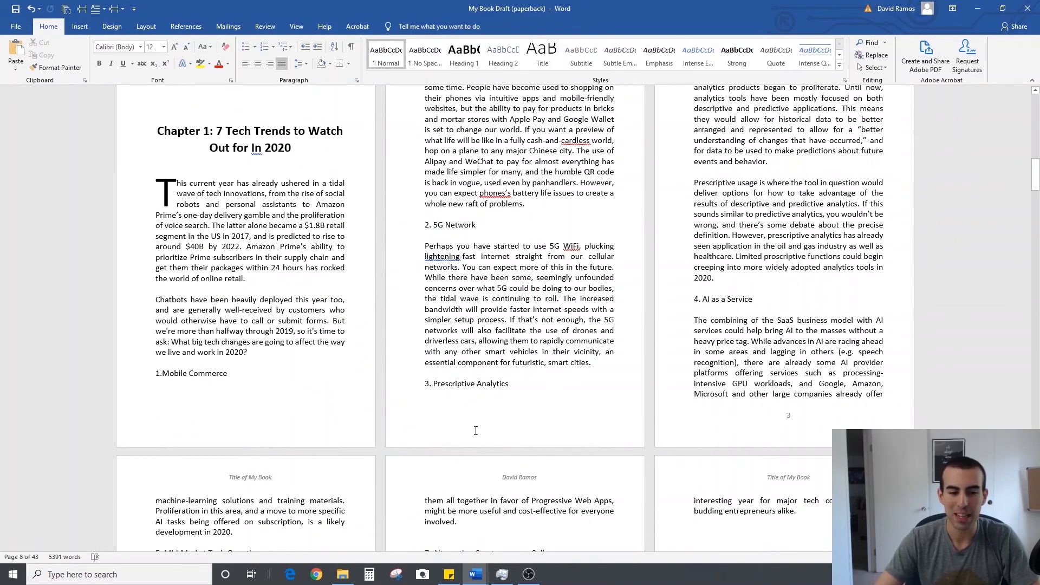
{"action": "scroll", "coordinate": [493, 426], "scroll_direction": "down", "scroll_amount": 9}
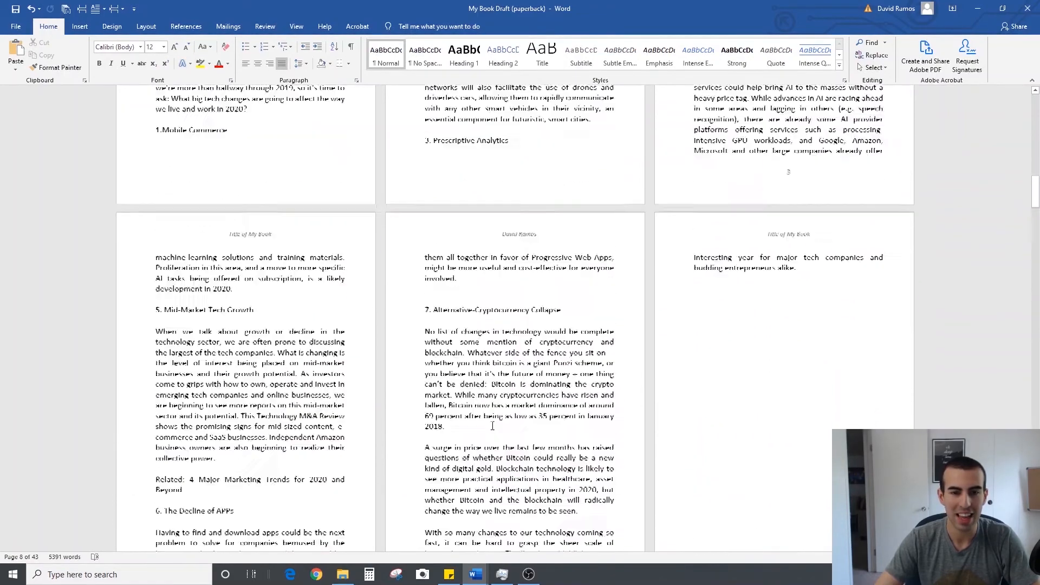
Unlink the odd page header of the Chapter 1 section from the previous section's header
{"action": "scroll", "coordinate": [493, 426], "scroll_direction": "up", "scroll_amount": 20}
{"action": "scroll", "coordinate": [492, 425], "scroll_direction": "up", "scroll_amount": 9}
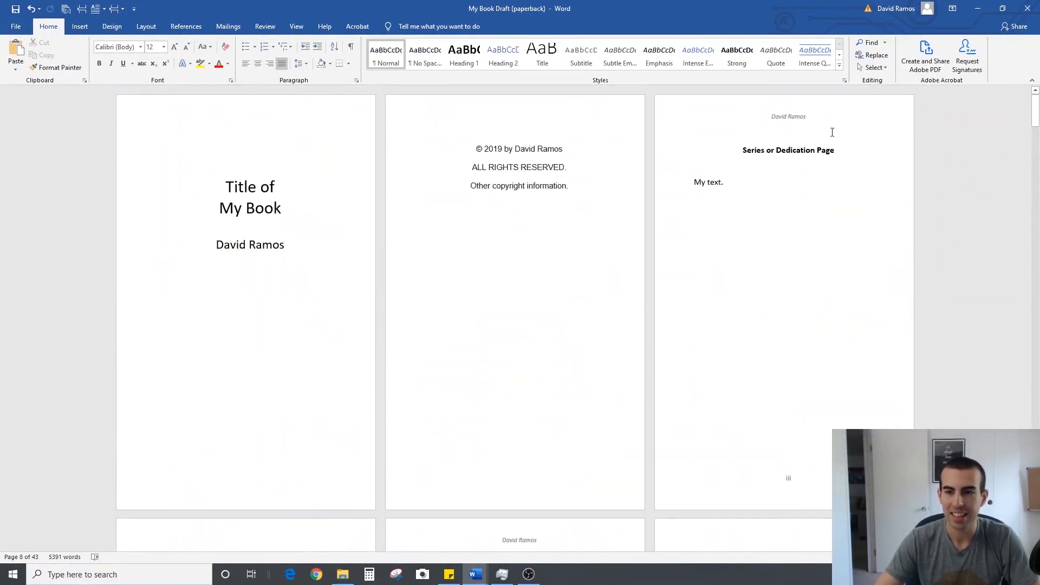
{"action": "scroll", "coordinate": [638, 230], "scroll_direction": "down", "scroll_amount": 20}
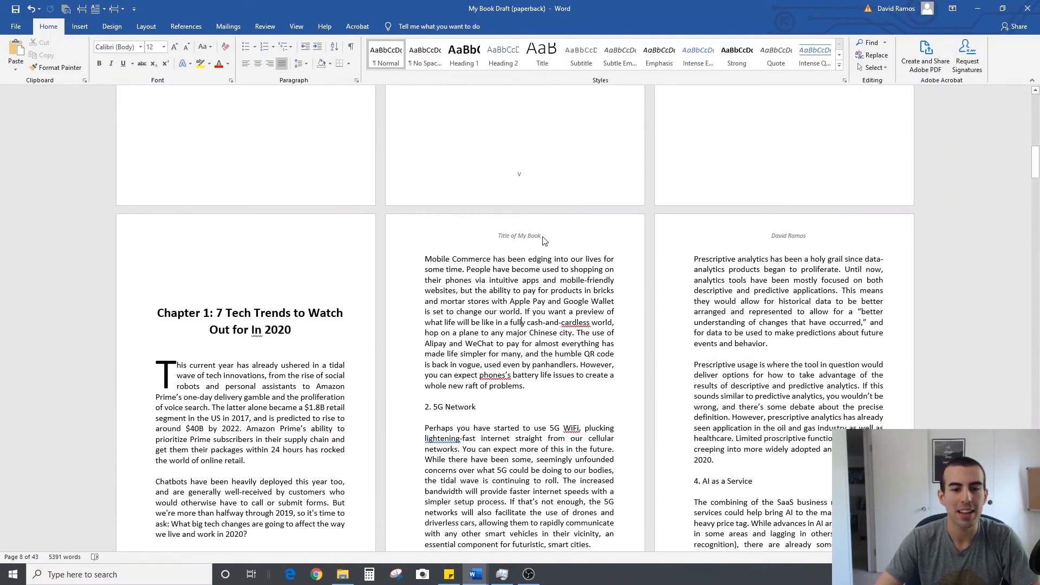
{"action": "double_click", "coordinate": [557, 229]}
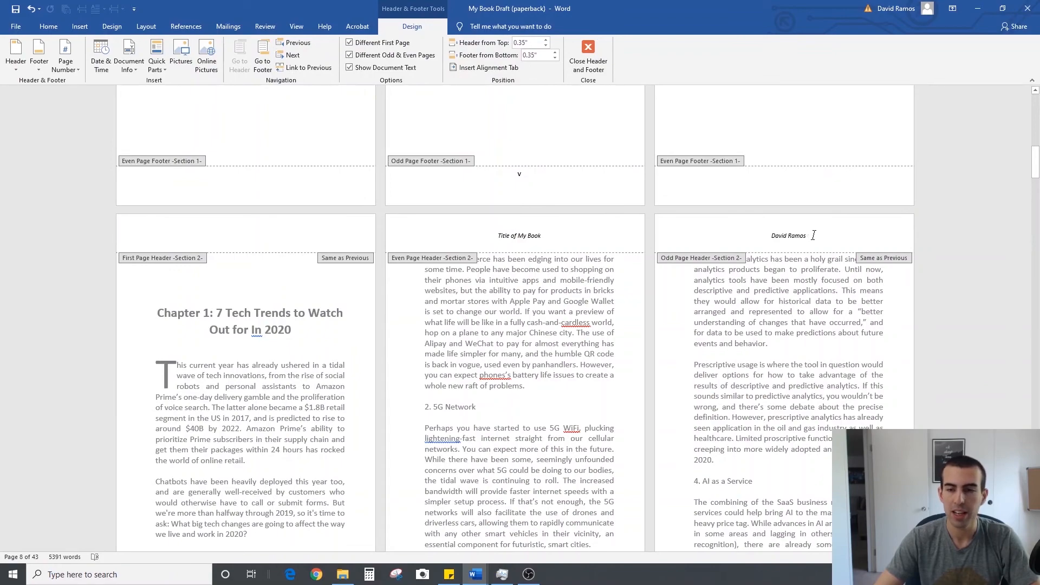
{"action": "left_click", "coordinate": [813, 235]}
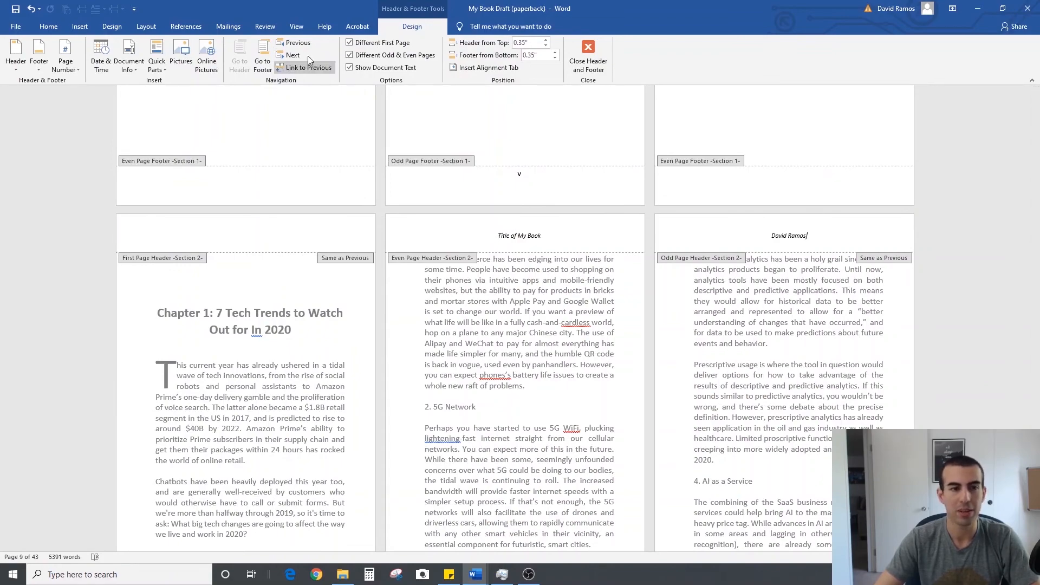
{"action": "left_click", "coordinate": [299, 68]}
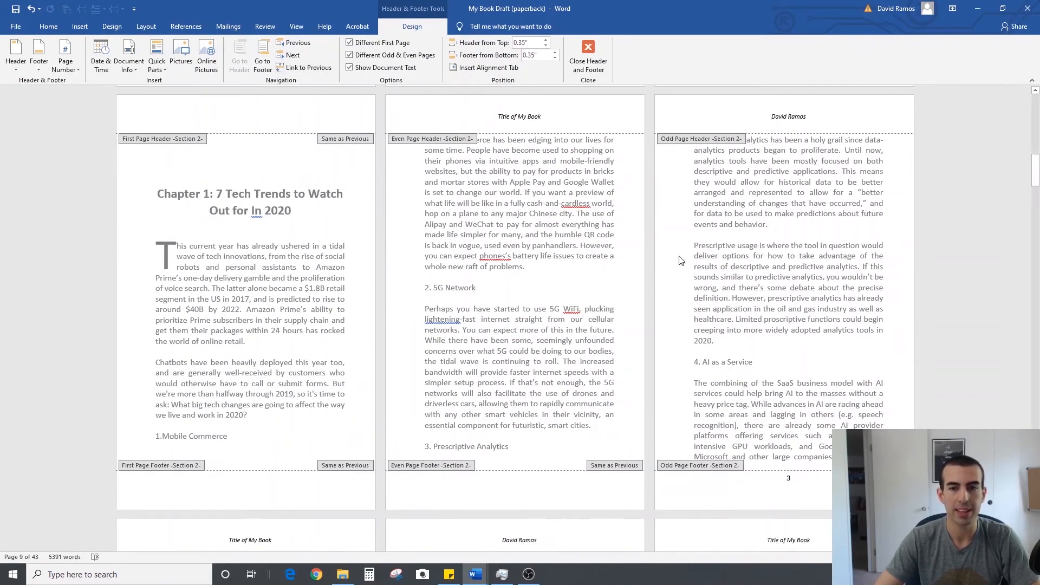
Delete the author's name from the odd page header of the front matter section
{"action": "scroll", "coordinate": [688, 268], "scroll_direction": "up", "scroll_amount": 15}
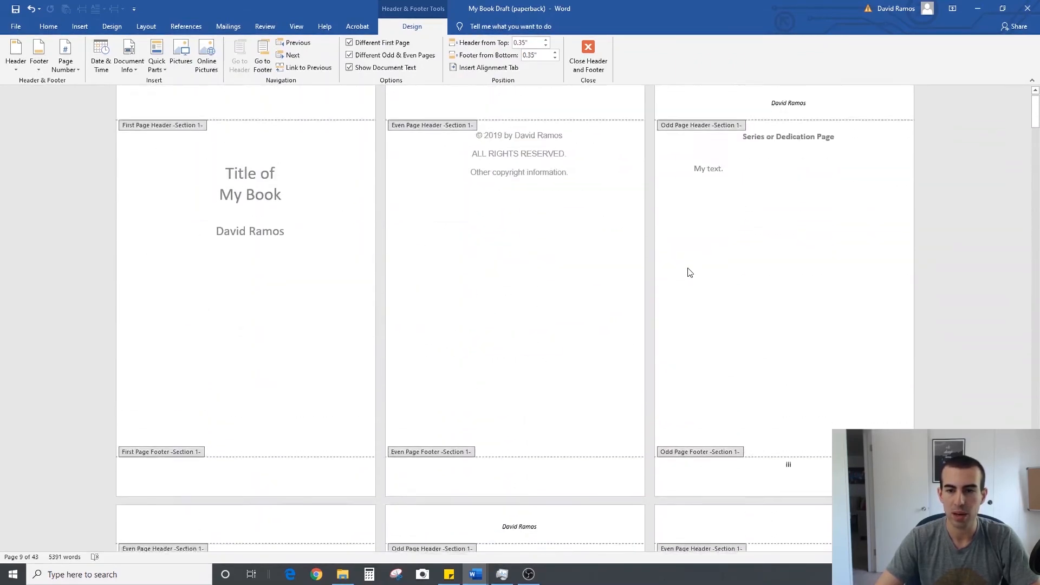
{"action": "left_click_drag", "start_coordinate": [807, 118], "coordinate": [768, 118]}
{"action": "key", "text": "BackSpace"}
{"action": "scroll", "coordinate": [553, 417], "scroll_direction": "down", "scroll_amount": 12}
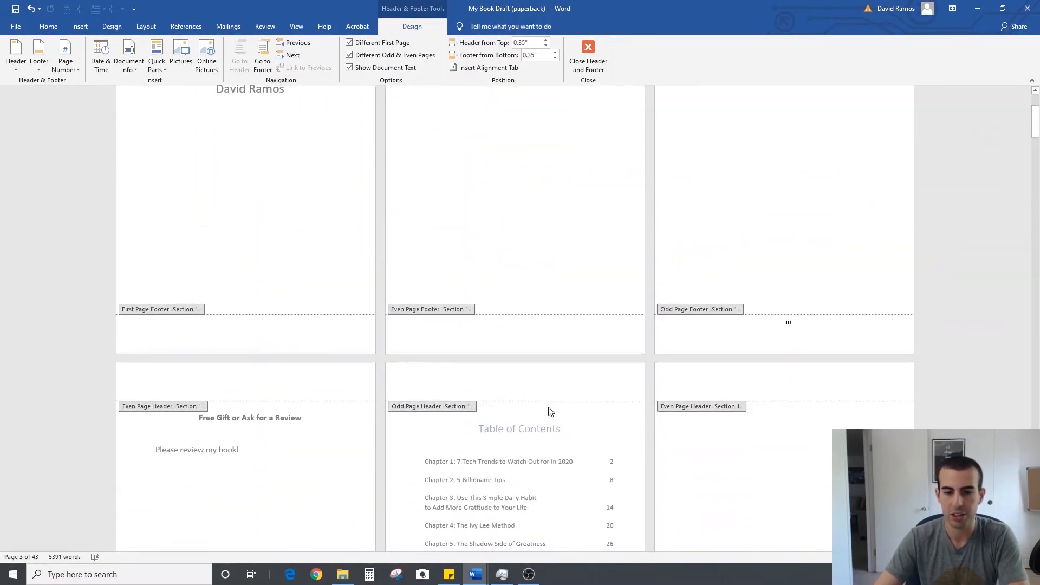
{"action": "scroll", "coordinate": [553, 402], "scroll_direction": "up", "scroll_amount": 12}
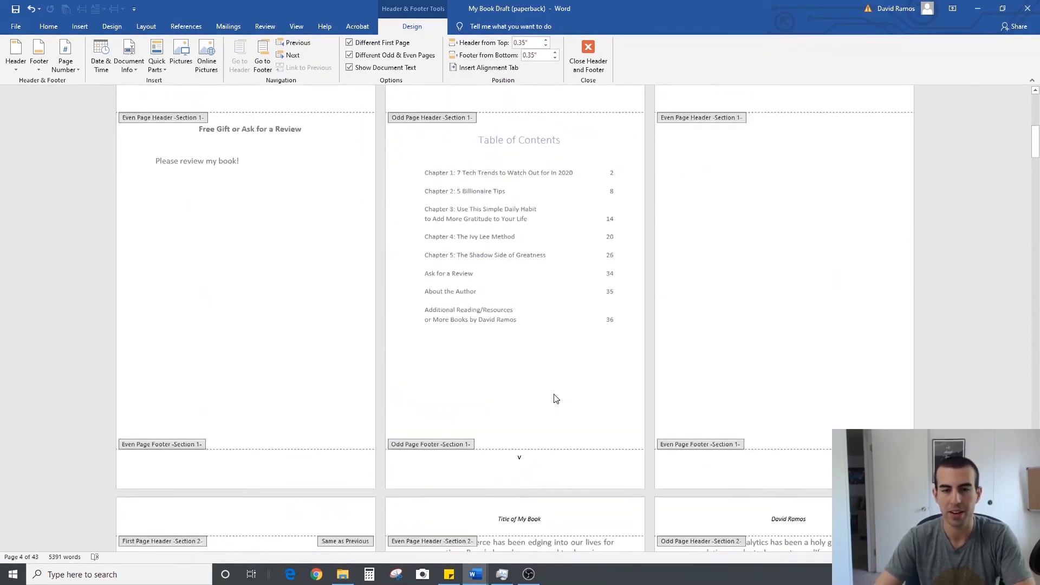
Examine the headers and footers across the front matter and Chapter 1 pages, including the page numbers on even pages
{"action": "scroll", "coordinate": [444, 270], "scroll_direction": "down", "scroll_amount": 8}
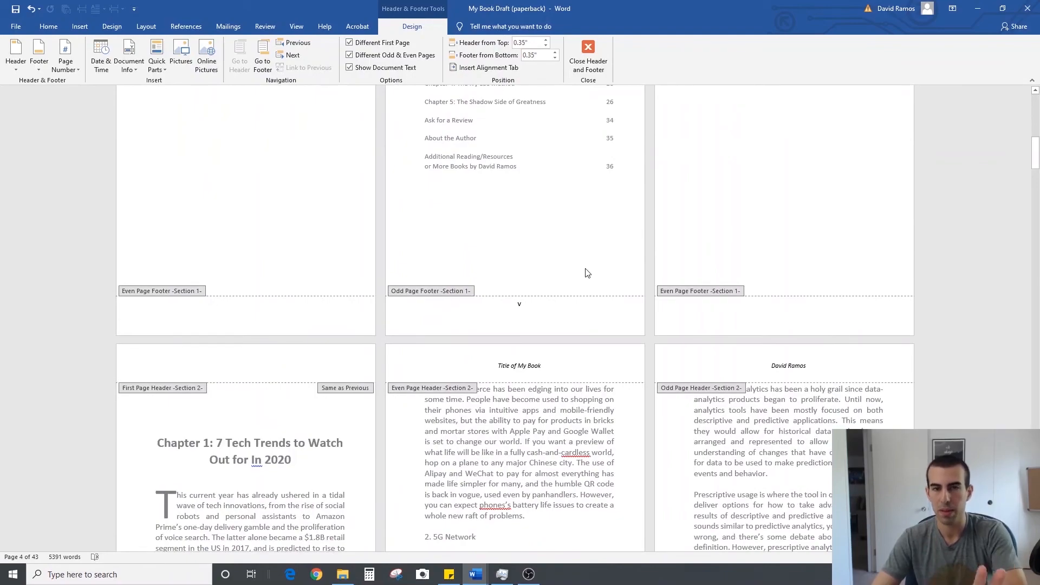
{"action": "scroll", "coordinate": [587, 273], "scroll_direction": "down", "scroll_amount": 8}
{"action": "scroll", "coordinate": [588, 273], "scroll_direction": "down", "scroll_amount": 8}
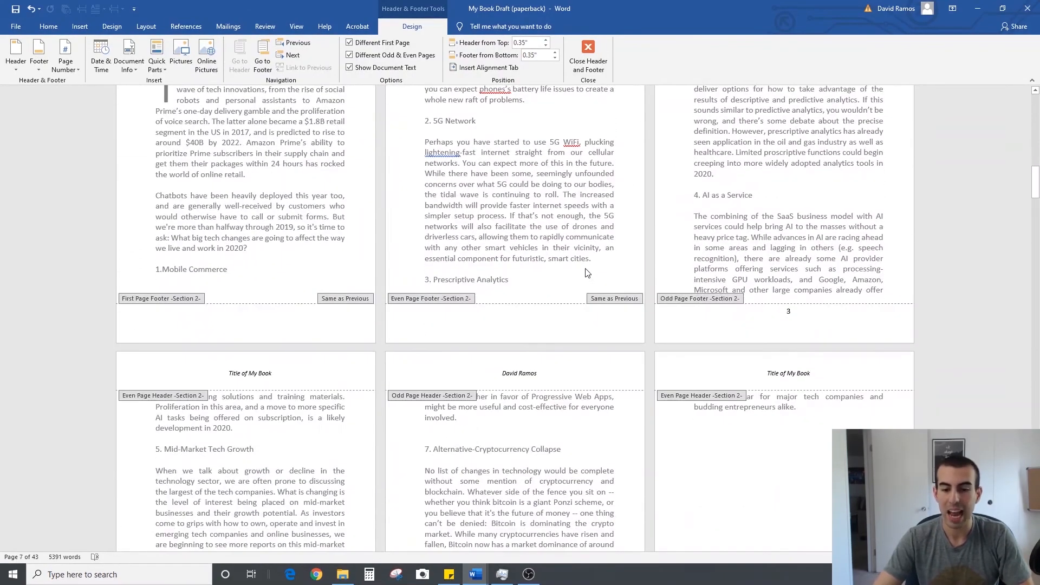
{"action": "scroll", "coordinate": [587, 273], "scroll_direction": "down", "scroll_amount": 3}
{"action": "scroll", "coordinate": [588, 272], "scroll_direction": "up", "scroll_amount": 12}
{"action": "scroll", "coordinate": [588, 272], "scroll_direction": "up", "scroll_amount": 5}
{"action": "scroll", "coordinate": [587, 273], "scroll_direction": "down", "scroll_amount": 5}
{"action": "scroll", "coordinate": [587, 272], "scroll_direction": "up", "scroll_amount": 3}
{"action": "scroll", "coordinate": [588, 272], "scroll_direction": "up", "scroll_amount": 8}
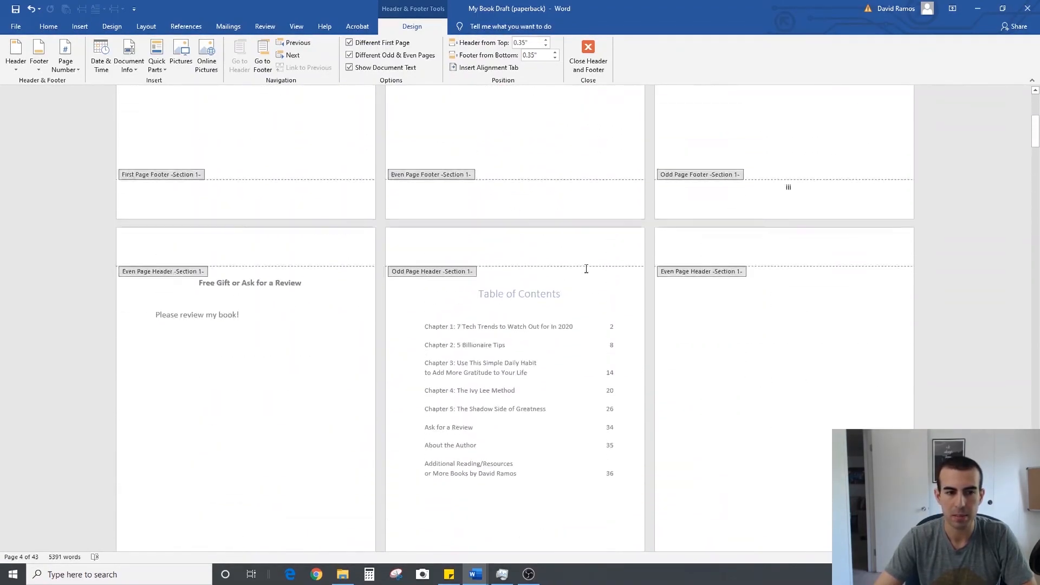
{"action": "scroll", "coordinate": [588, 272], "scroll_direction": "down", "scroll_amount": 6}
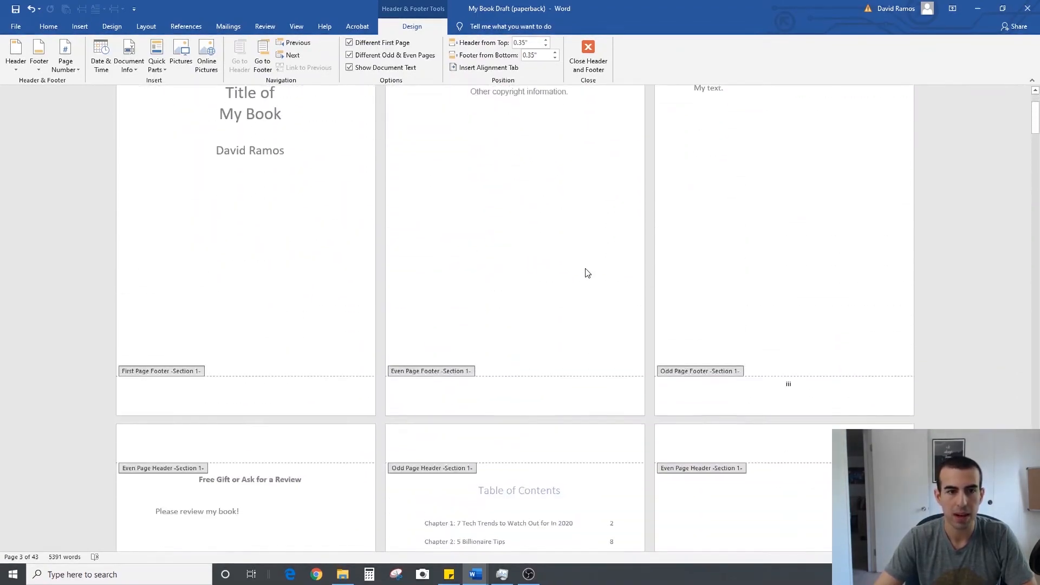
{"action": "scroll", "coordinate": [586, 269], "scroll_direction": "up", "scroll_amount": 6}
Undo the last change and insert a Plain Number 2 page number at the bottom of the front matter's even pages
{"action": "key", "text": "ctrl+z"}
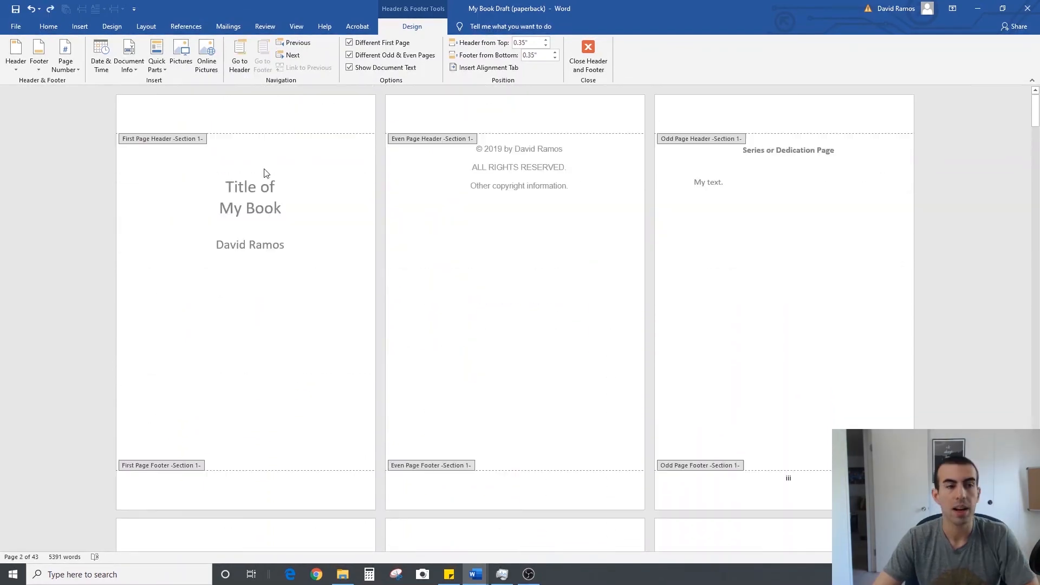
{"action": "left_click", "coordinate": [76, 71]}
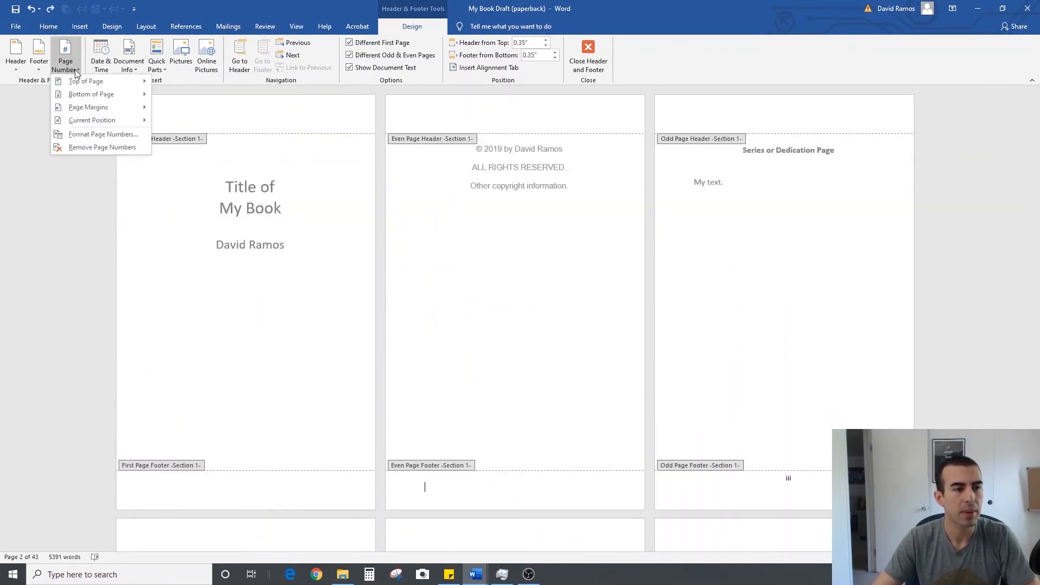
{"action": "mouse_move", "coordinate": [91, 94]}
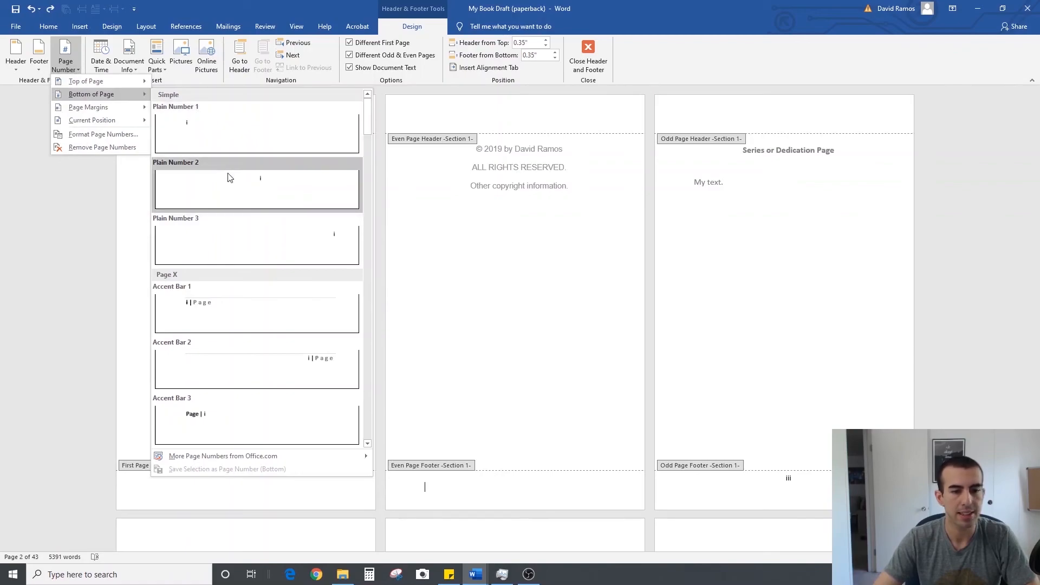
{"action": "left_click", "coordinate": [282, 184]}
Check the headers and page numbers through the front matter and Chapter 1, leaving header and footer editing to view the finished pages
{"action": "scroll", "coordinate": [552, 323], "scroll_direction": "down", "scroll_amount": 14}
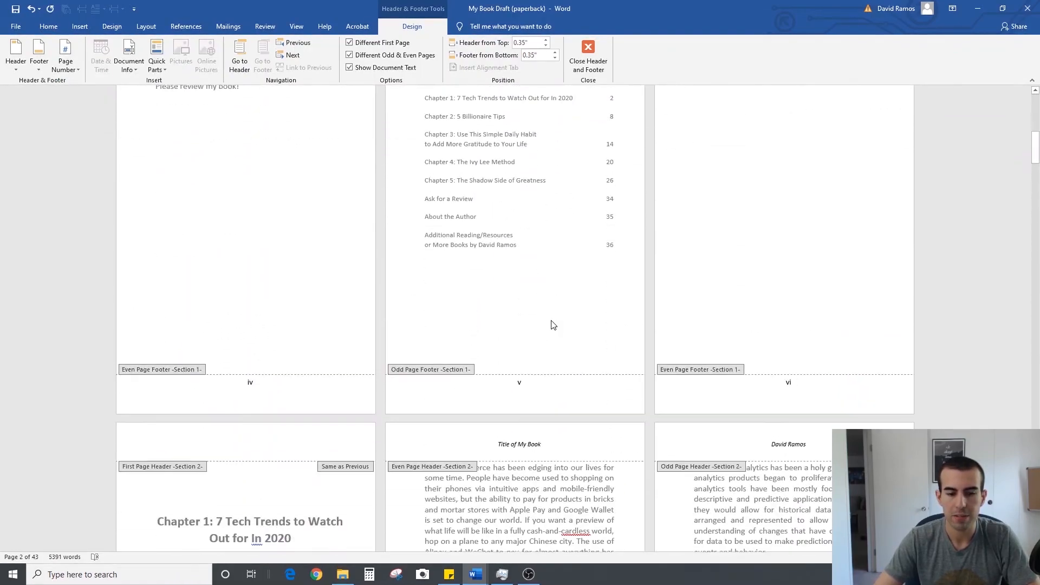
{"action": "scroll", "coordinate": [551, 324], "scroll_direction": "down", "scroll_amount": 10}
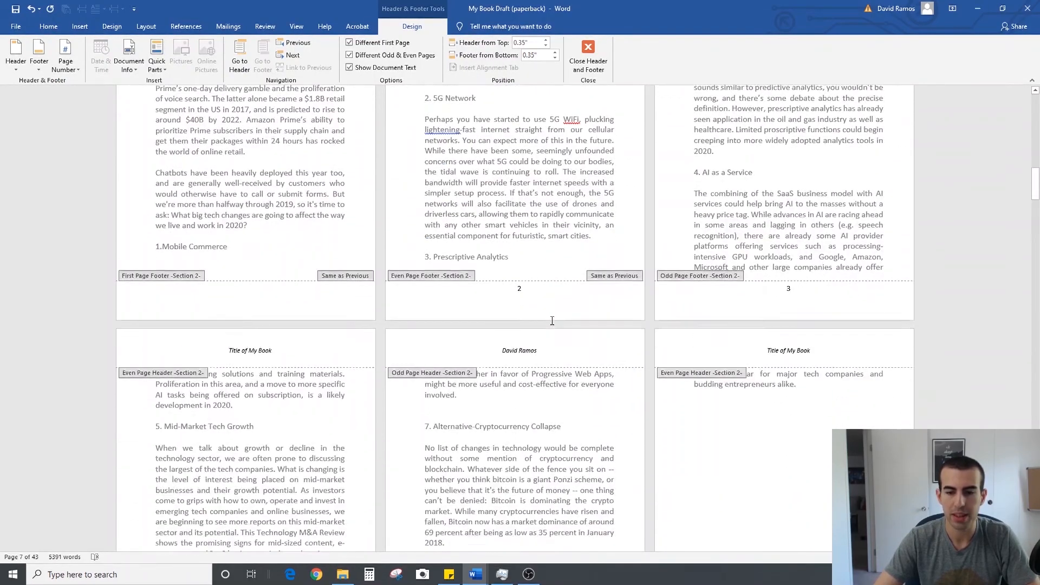
{"action": "scroll", "coordinate": [551, 324], "scroll_direction": "down", "scroll_amount": 1}
{"action": "scroll", "coordinate": [551, 324], "scroll_direction": "up", "scroll_amount": 2}
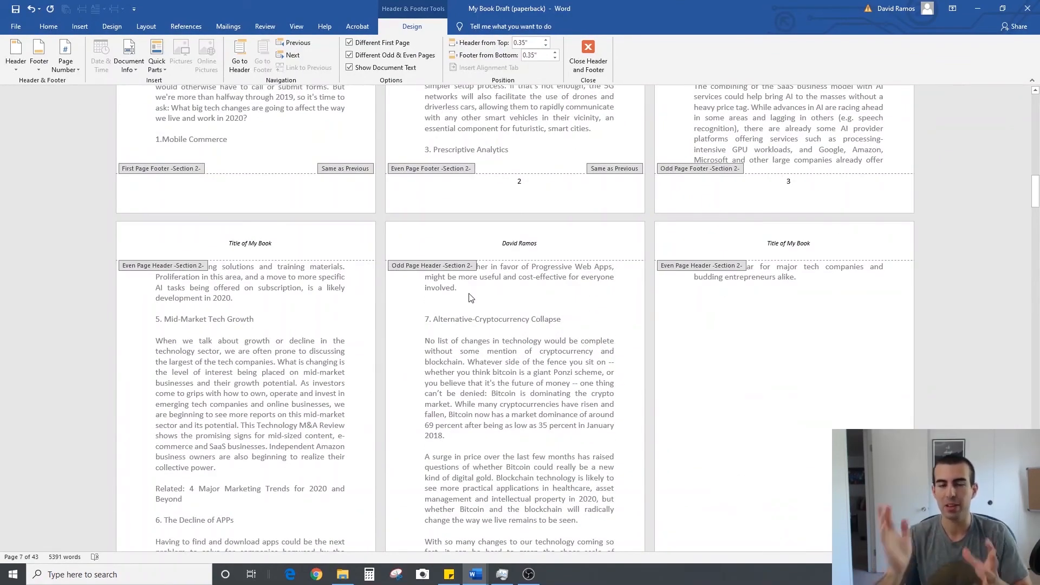
{"action": "scroll", "coordinate": [519, 333], "scroll_direction": "up", "scroll_amount": 5}
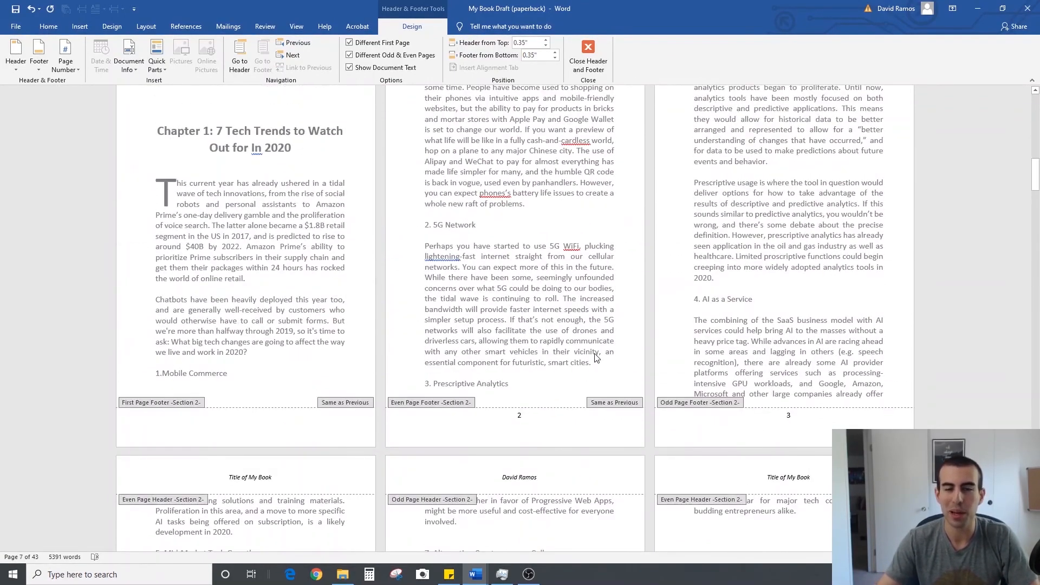
{"action": "scroll", "coordinate": [593, 353], "scroll_direction": "up", "scroll_amount": 2}
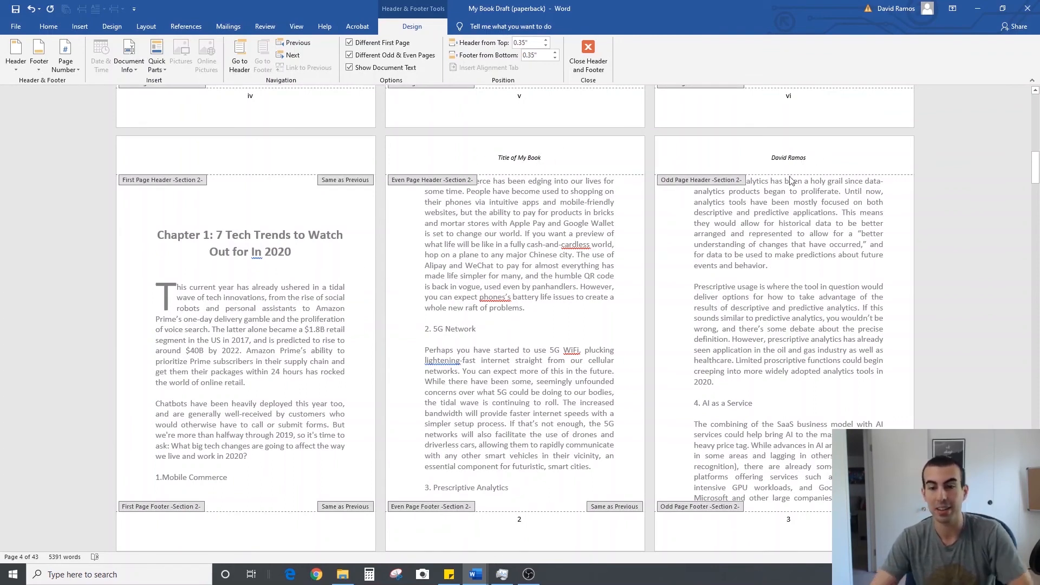
{"action": "left_click", "coordinate": [589, 54]}
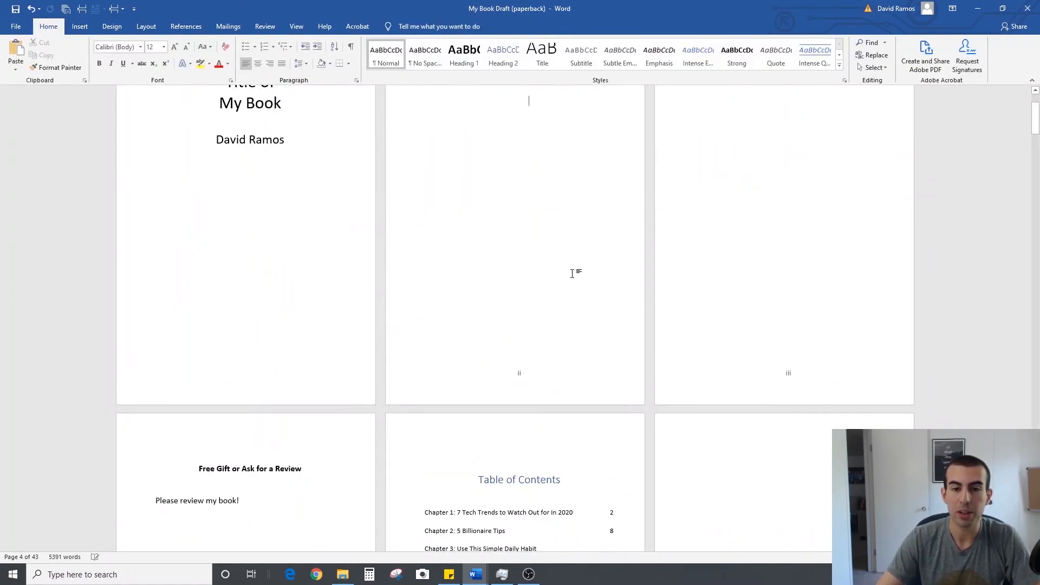
{"action": "scroll", "coordinate": [571, 279], "scroll_direction": "down", "scroll_amount": 10}
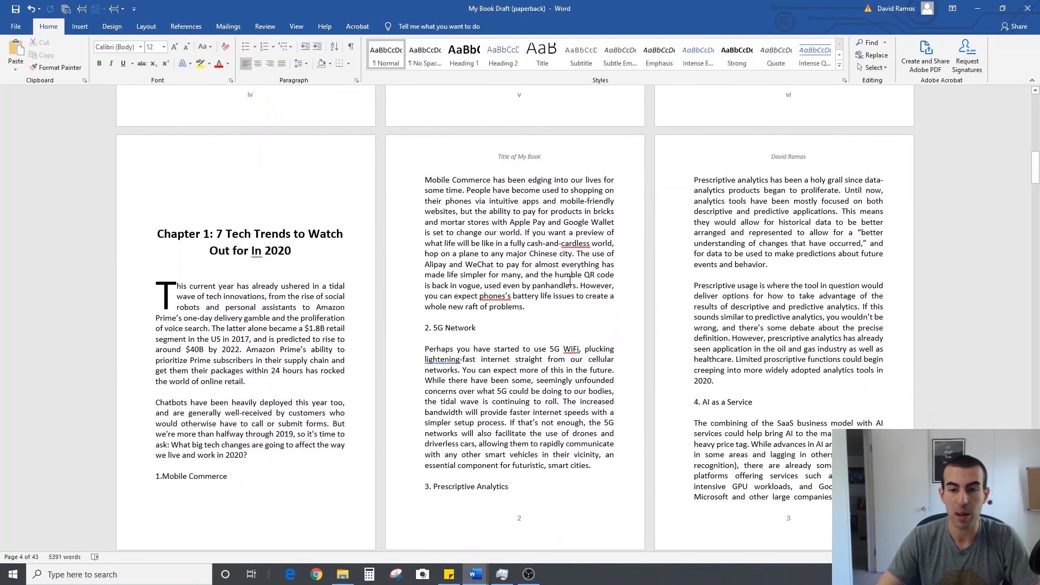
{"action": "scroll", "coordinate": [570, 280], "scroll_direction": "down", "scroll_amount": 3}
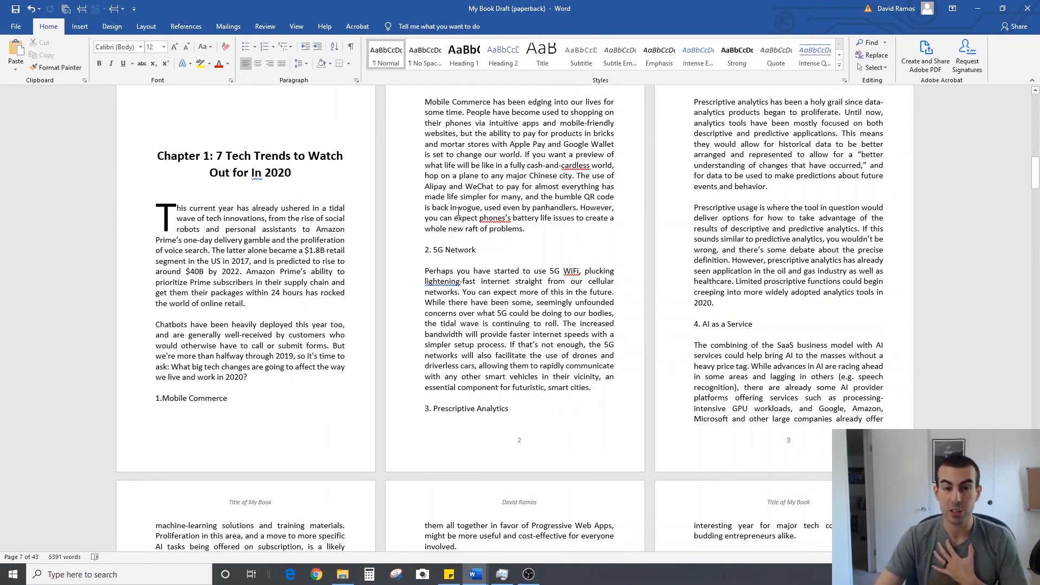
{"action": "scroll", "coordinate": [458, 212], "scroll_direction": "down", "scroll_amount": 10}
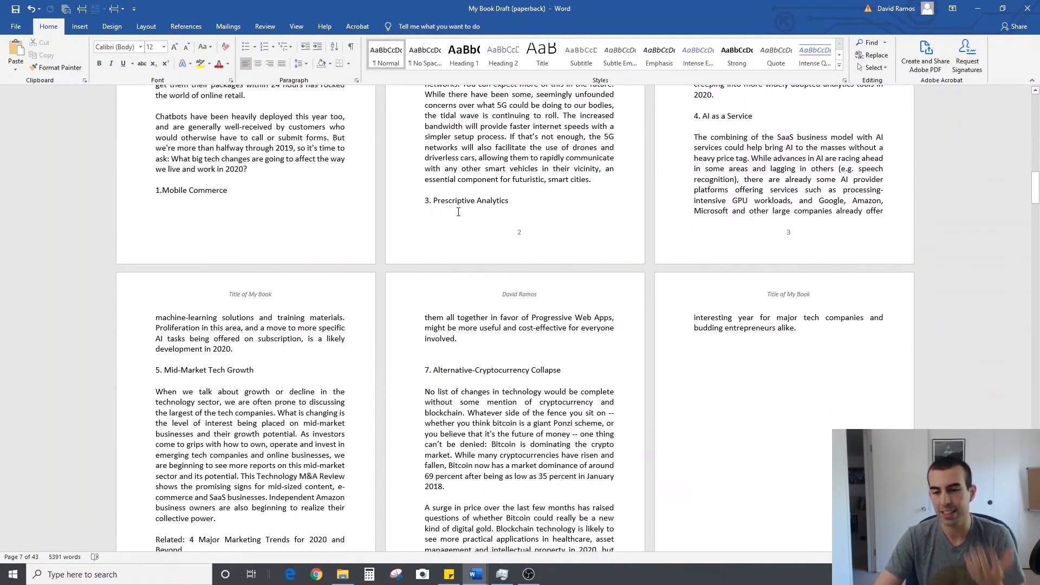
{"action": "scroll", "coordinate": [458, 212], "scroll_direction": "down", "scroll_amount": 15}
{"action": "scroll", "coordinate": [458, 211], "scroll_direction": "up", "scroll_amount": 9}
{"action": "scroll", "coordinate": [458, 211], "scroll_direction": "up", "scroll_amount": 8}
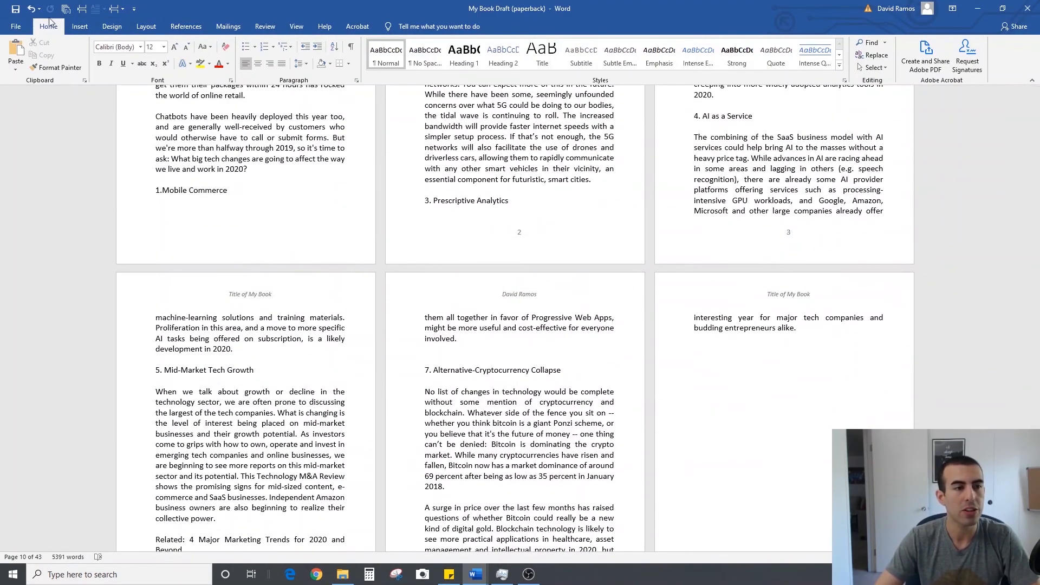
Show the formatting marks and insert a Next Page section break after the page break ending Chapter 1
{"action": "left_click", "coordinate": [350, 48]}
{"action": "scroll", "coordinate": [622, 336], "scroll_direction": "down", "scroll_amount": 5}
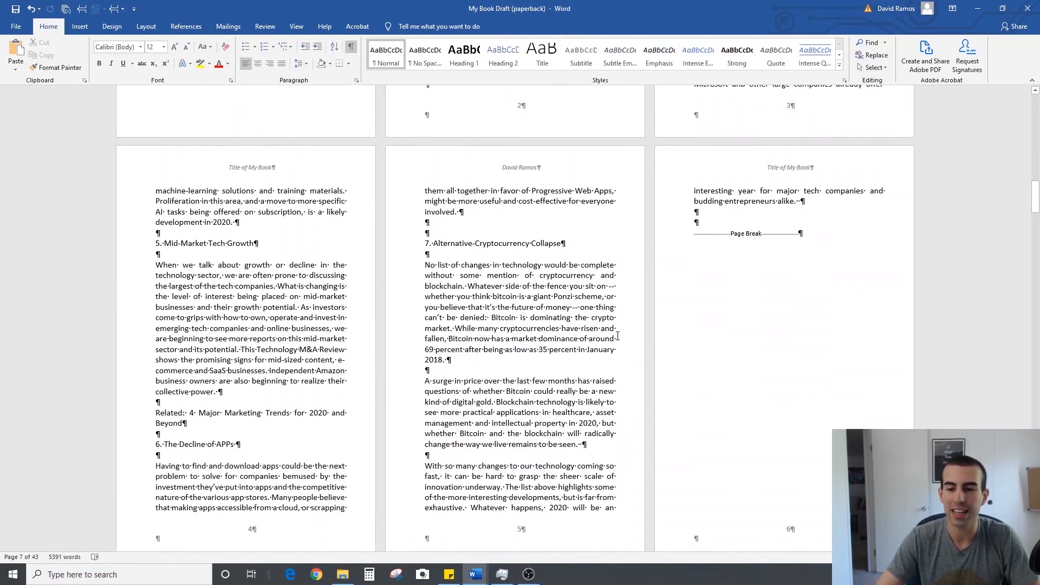
{"action": "scroll", "coordinate": [621, 336], "scroll_direction": "down", "scroll_amount": 2}
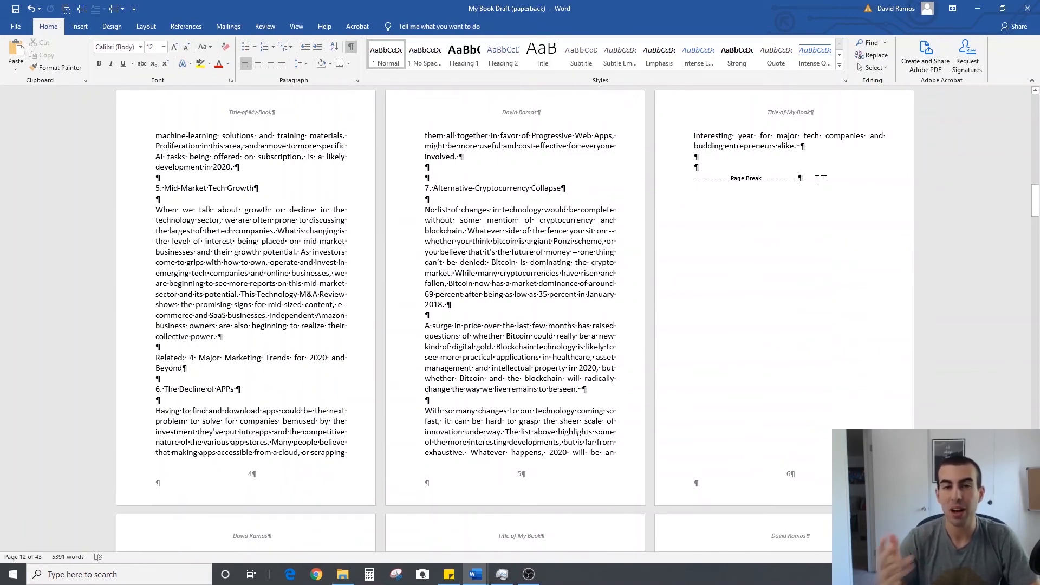
{"action": "left_click", "coordinate": [123, 9]}
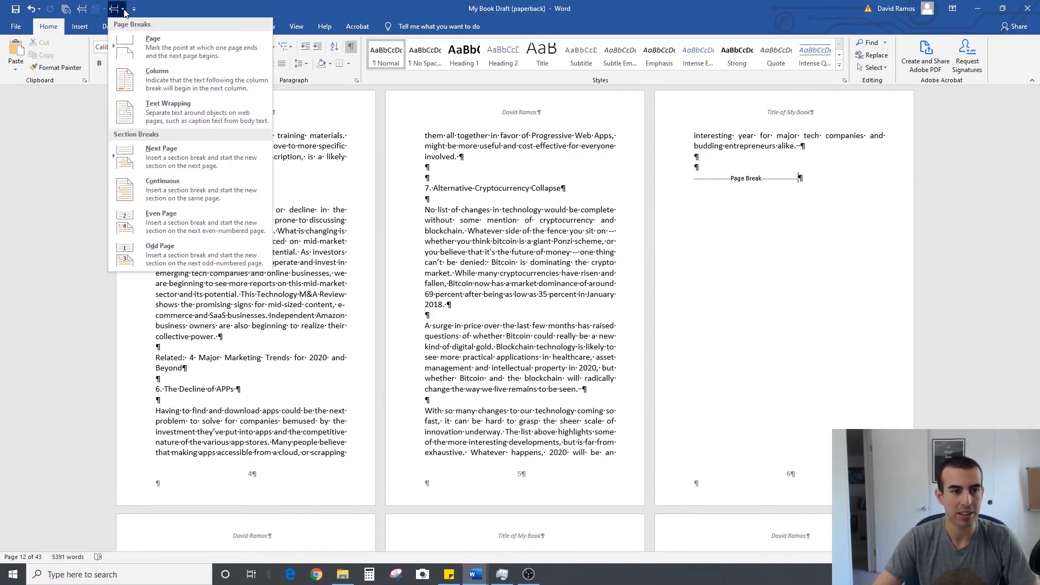
{"action": "left_click", "coordinate": [161, 160]}
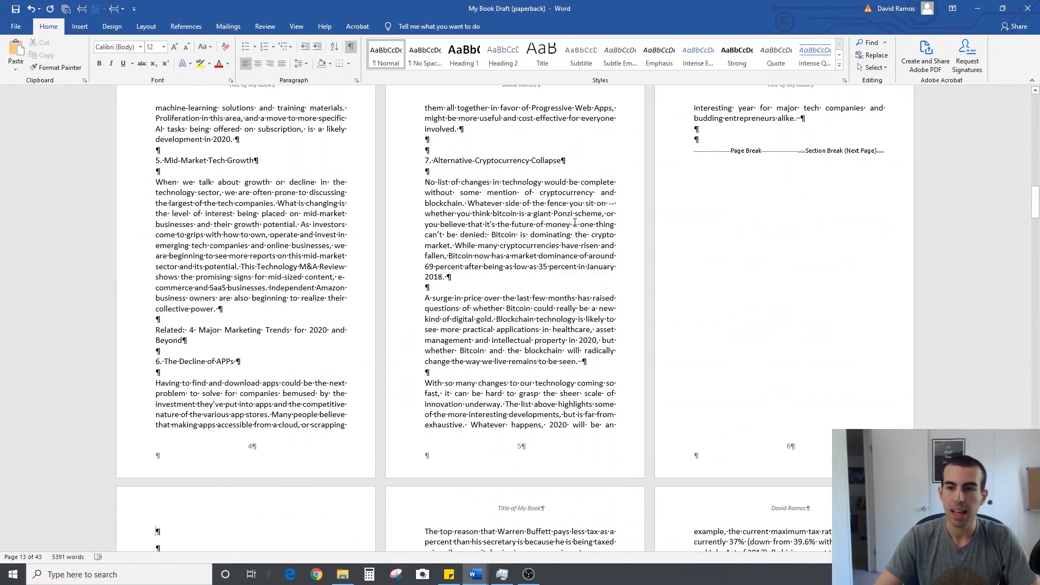
Delete the extra empty paragraph at the start of the Chapter 2 section, above the chapter heading
{"action": "scroll", "coordinate": [576, 223], "scroll_direction": "down", "scroll_amount": 5}
{"action": "scroll", "coordinate": [584, 172], "scroll_direction": "up", "scroll_amount": 3}
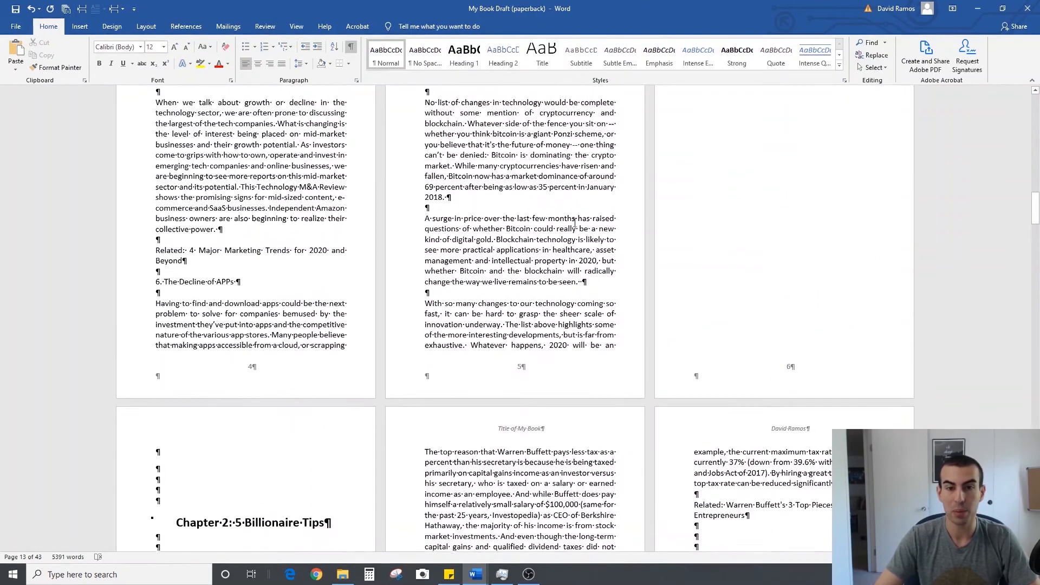
{"action": "scroll", "coordinate": [583, 172], "scroll_direction": "up", "scroll_amount": 2}
{"action": "scroll", "coordinate": [583, 172], "scroll_direction": "down", "scroll_amount": 5}
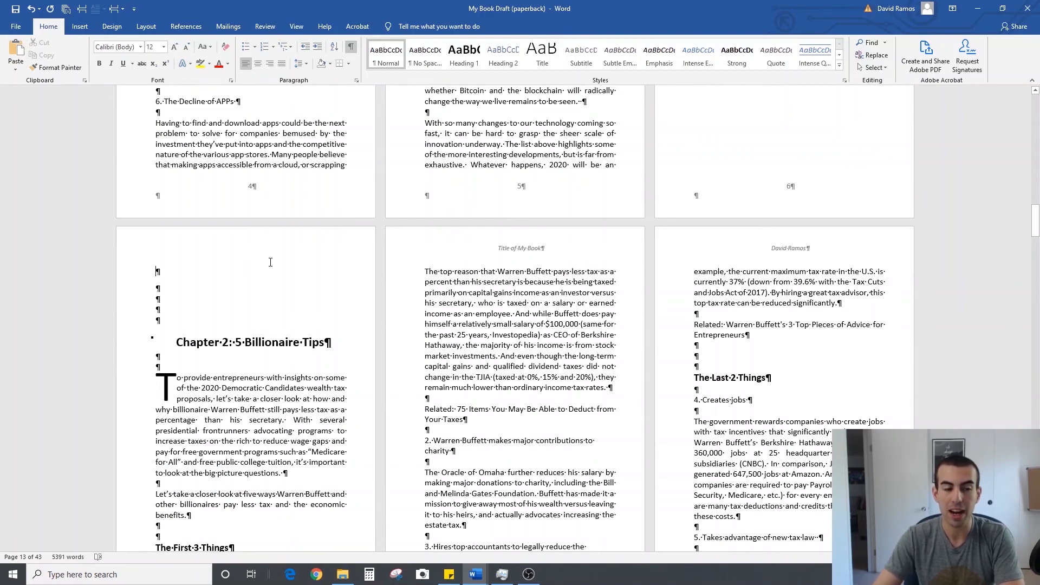
{"action": "key", "text": "Delete"}
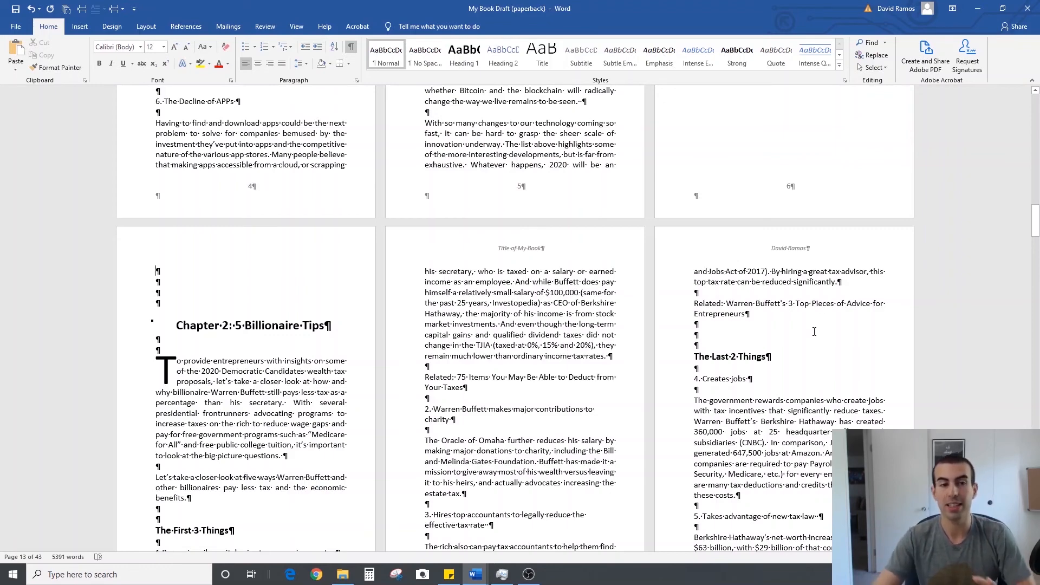
Open the even page header of the Chapter 2 section and compare its Link to Previous setting with the Chapter 1 section's
{"action": "double_click", "coordinate": [584, 248]}
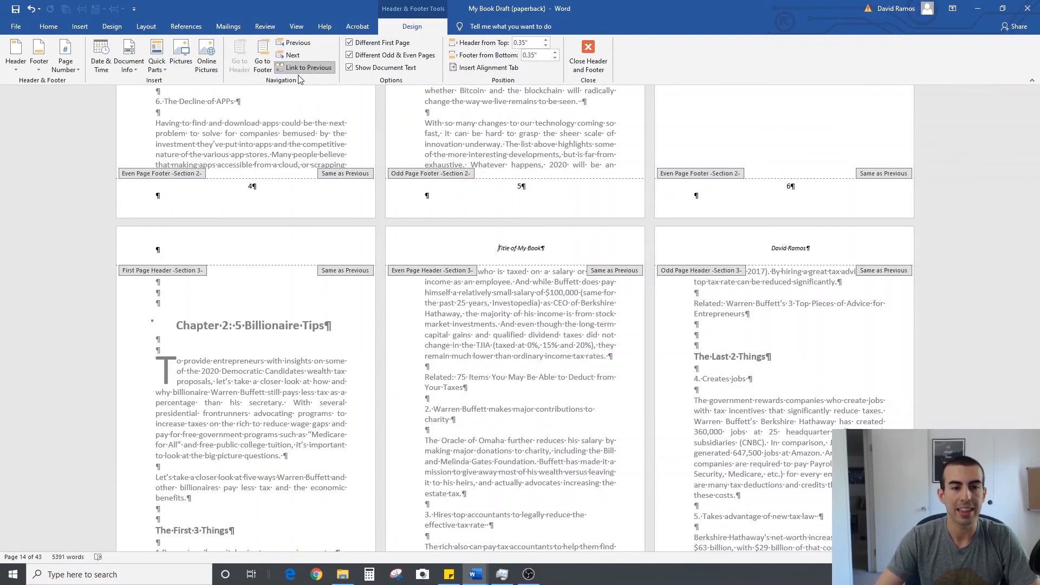
{"action": "scroll", "coordinate": [563, 358], "scroll_direction": "up", "scroll_amount": 15}
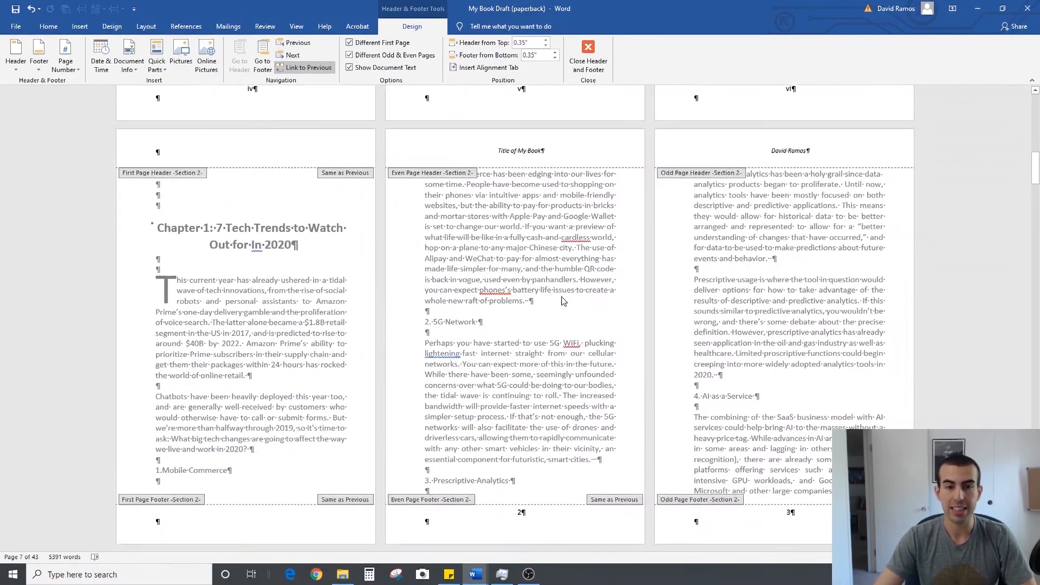
{"action": "left_click", "coordinate": [557, 153]}
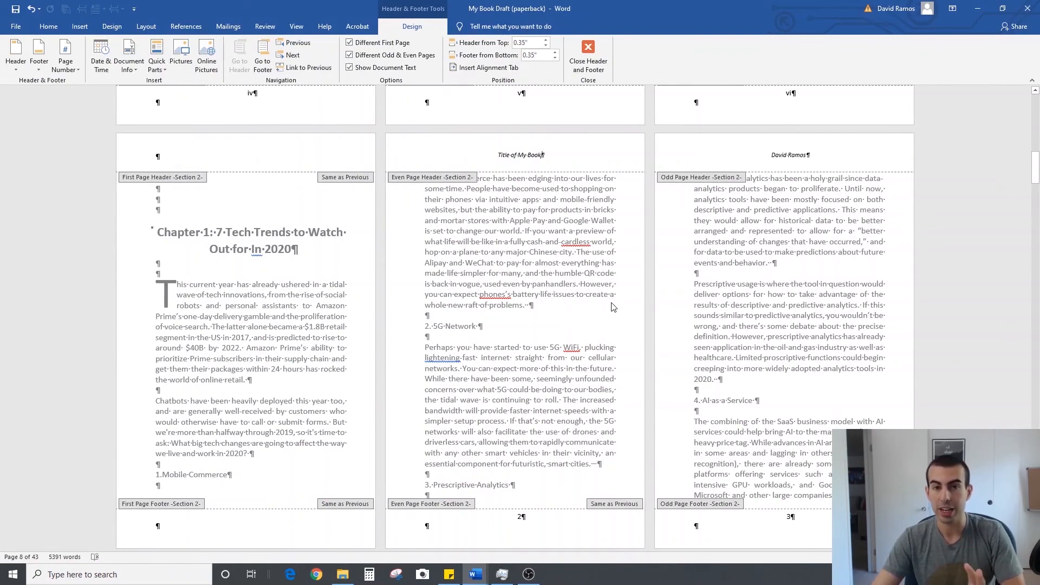
Compare the headers and page numbers of the front matter, Chapter 1 and Chapter 2 sections, and leave header editing
{"action": "scroll", "coordinate": [583, 307], "scroll_direction": "up", "scroll_amount": 10}
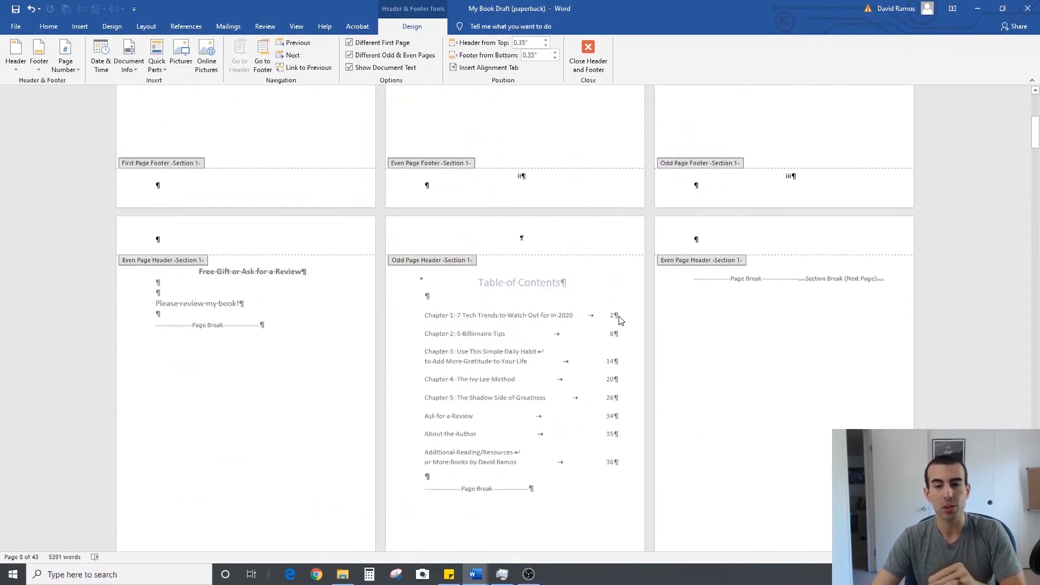
{"action": "scroll", "coordinate": [583, 337], "scroll_direction": "up", "scroll_amount": 3}
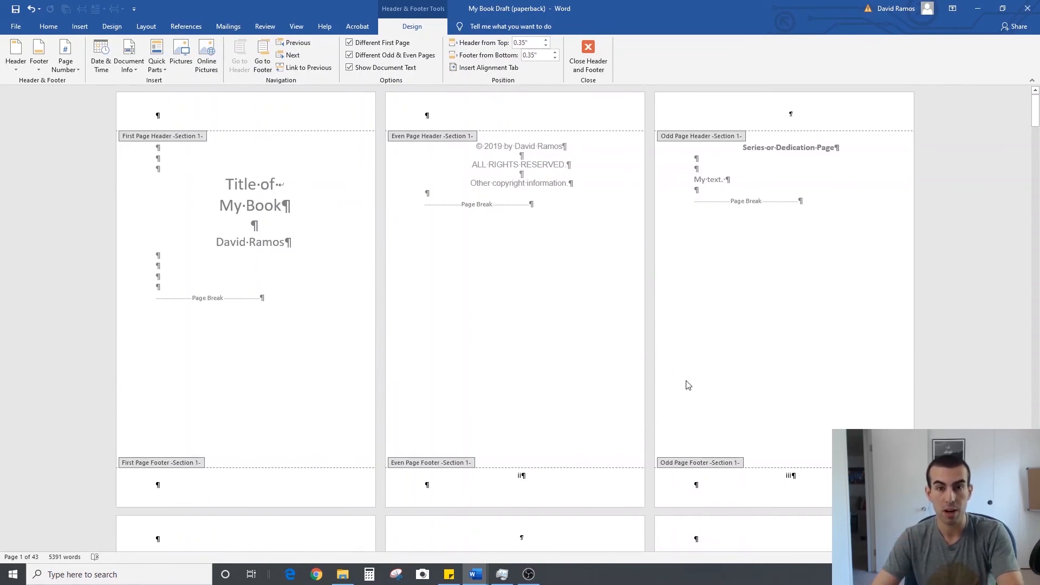
{"action": "scroll", "coordinate": [687, 385], "scroll_direction": "down", "scroll_amount": 15}
{"action": "scroll", "coordinate": [564, 285], "scroll_direction": "down", "scroll_amount": 15}
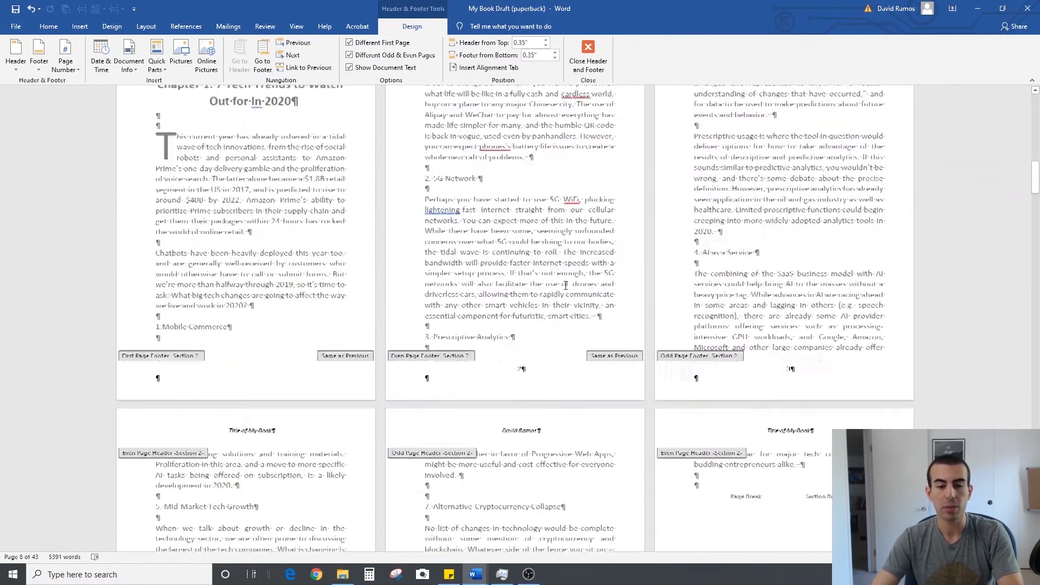
{"action": "left_click", "coordinate": [577, 197]}
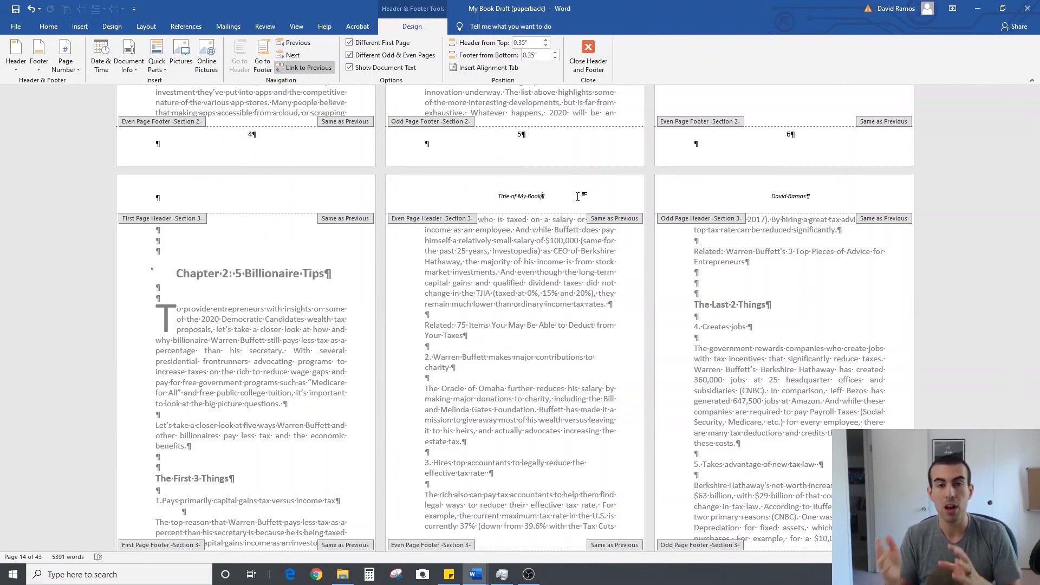
{"action": "key", "text": "Escape"}
Insert a Next Page section break after the page break ending Chapter 2 and check how Chapter 3 starts
{"action": "scroll", "coordinate": [566, 191], "scroll_direction": "down", "scroll_amount": 6}
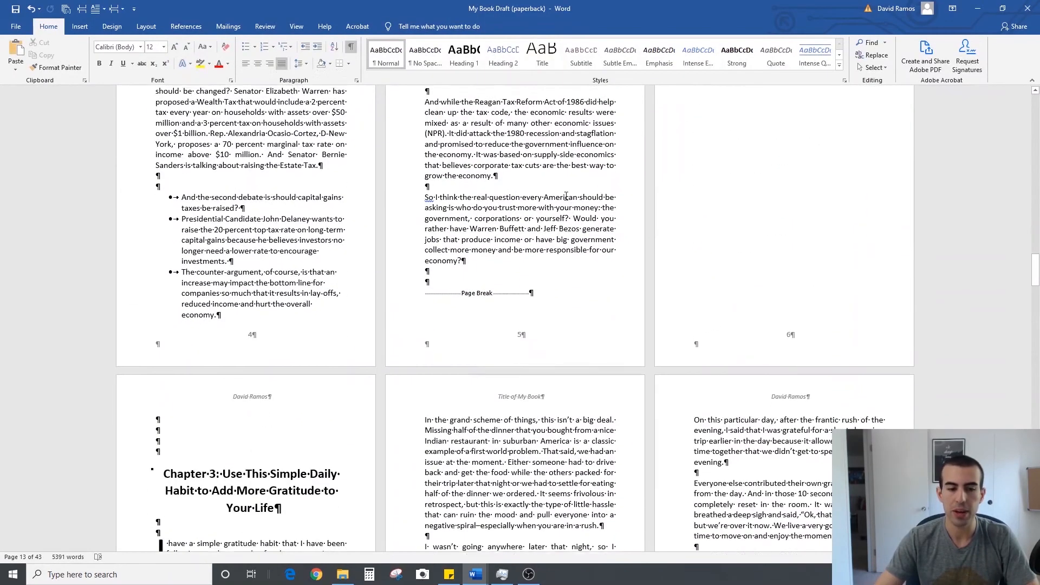
{"action": "scroll", "coordinate": [582, 222], "scroll_direction": "up", "scroll_amount": 5}
{"action": "left_click", "coordinate": [827, 204]}
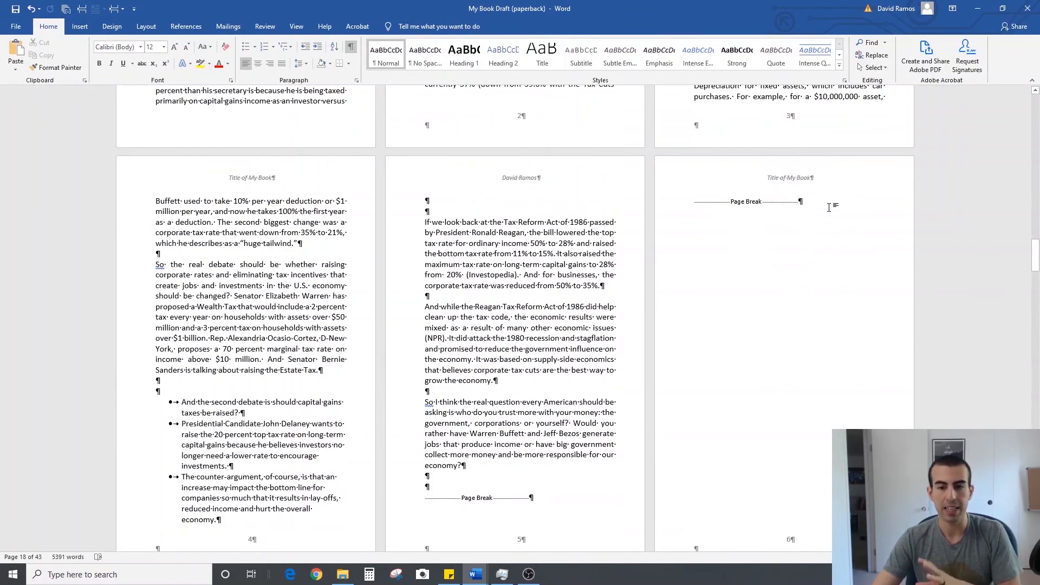
{"action": "scroll", "coordinate": [829, 207], "scroll_direction": "down", "scroll_amount": 5}
{"action": "scroll", "coordinate": [705, 125], "scroll_direction": "up", "scroll_amount": 5}
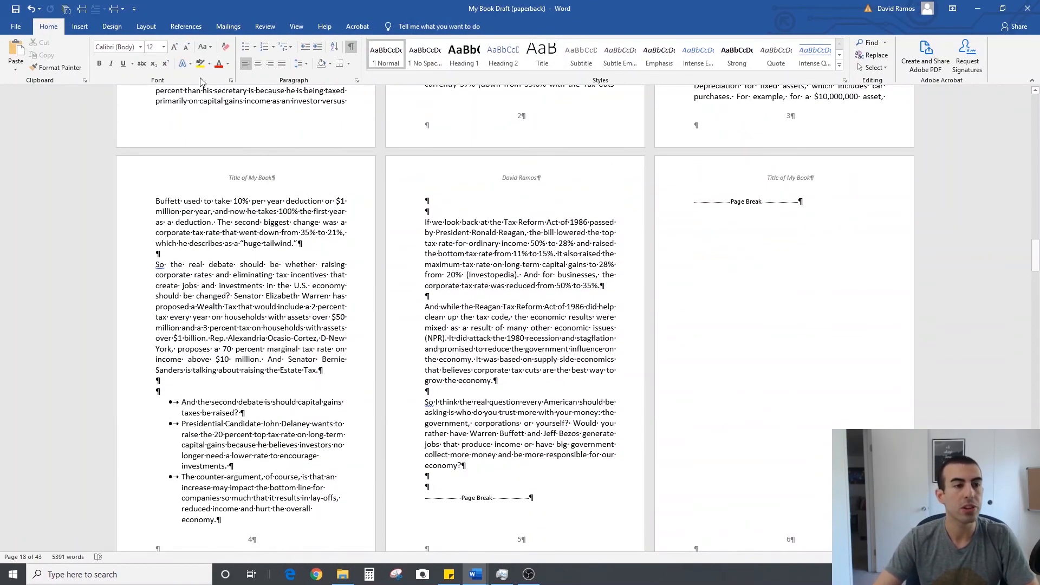
{"action": "left_click", "coordinate": [115, 9]}
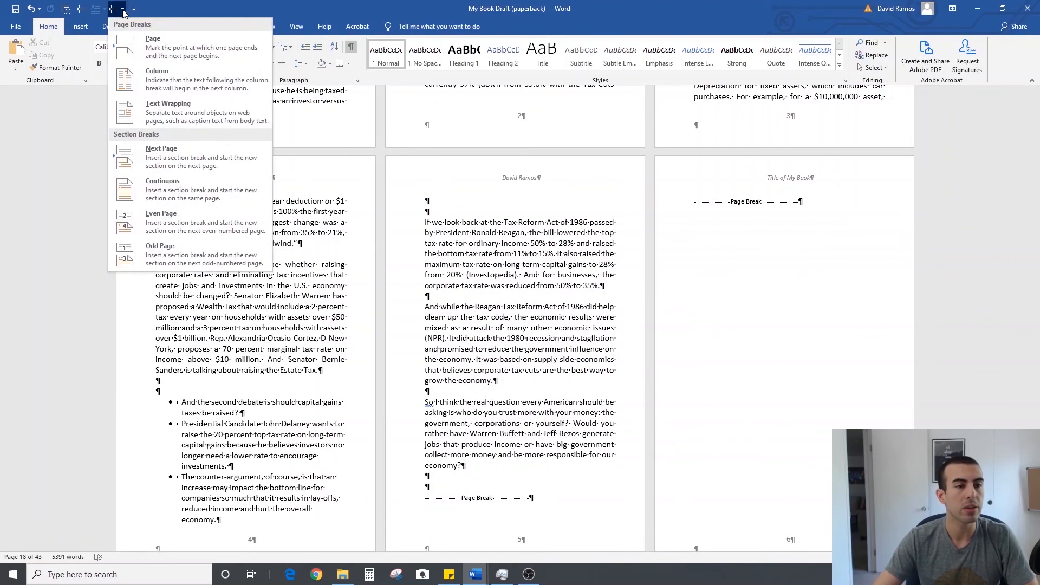
{"action": "left_click", "coordinate": [183, 152]}
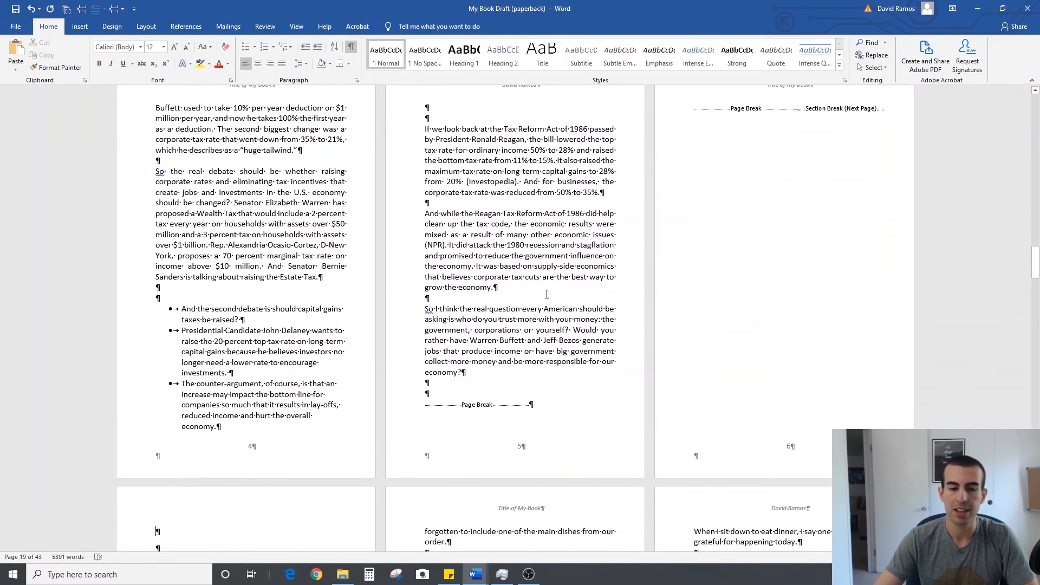
{"action": "scroll", "coordinate": [546, 294], "scroll_direction": "down", "scroll_amount": 5}
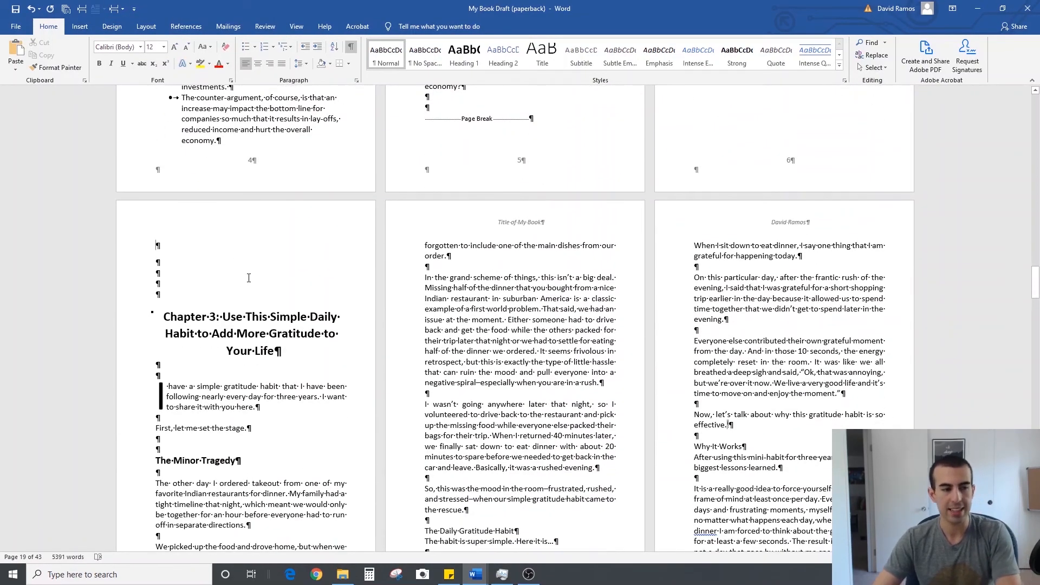
{"action": "scroll", "coordinate": [775, 192], "scroll_direction": "up", "scroll_amount": 6}
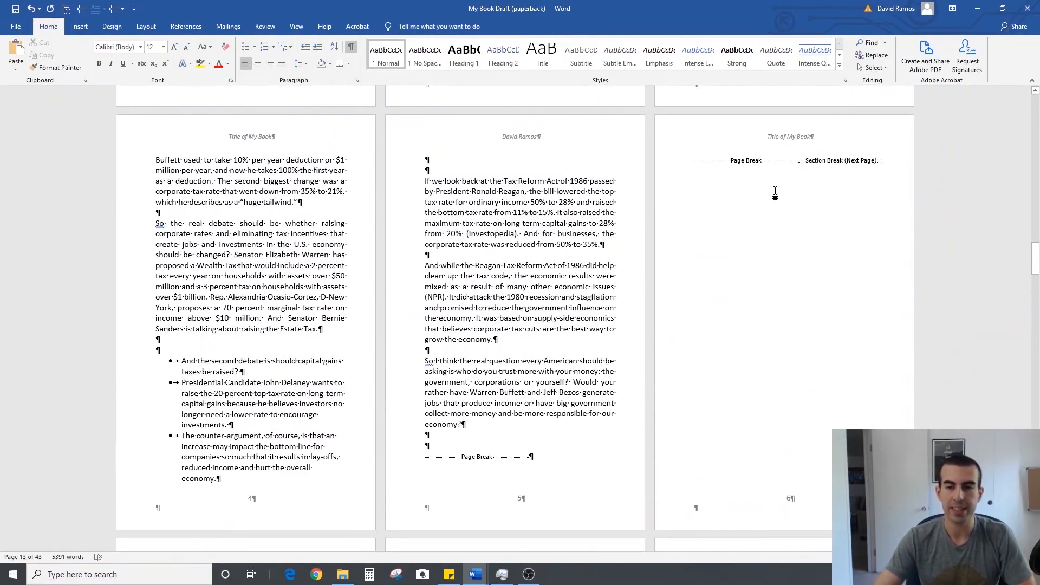
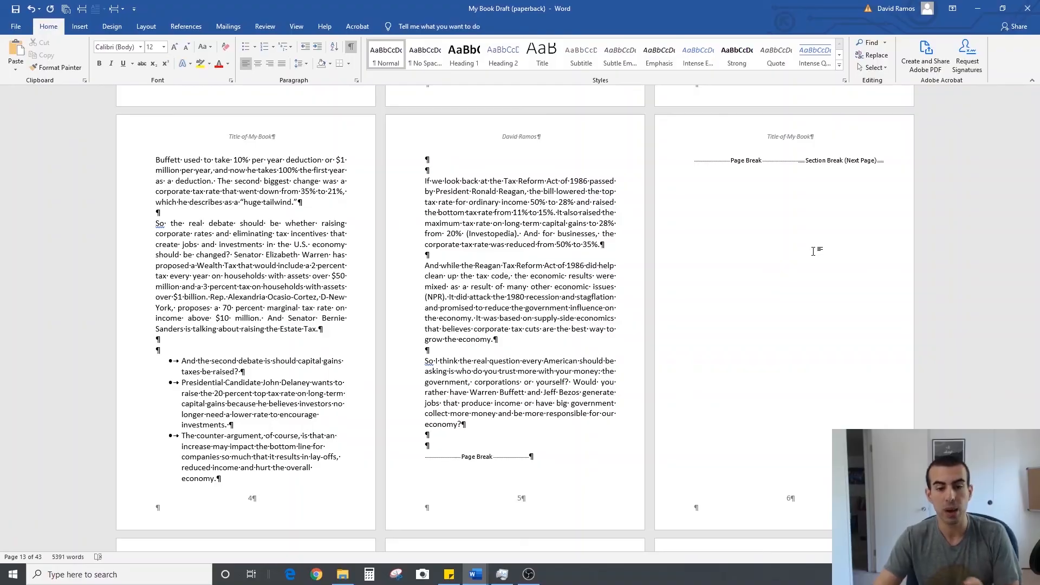
Set the Chapter 2 section's page numbering to continue from the previous section, and leave footer editing
{"action": "scroll", "coordinate": [704, 287], "scroll_direction": "down", "scroll_amount": 3}
{"action": "scroll", "coordinate": [607, 324], "scroll_direction": "up", "scroll_amount": 7}
{"action": "scroll", "coordinate": [607, 323], "scroll_direction": "up", "scroll_amount": 20}
{"action": "scroll", "coordinate": [606, 324], "scroll_direction": "up", "scroll_amount": 8}
{"action": "scroll", "coordinate": [606, 323], "scroll_direction": "down", "scroll_amount": 7}
{"action": "scroll", "coordinate": [606, 324], "scroll_direction": "down", "scroll_amount": 10}
{"action": "double_click", "coordinate": [543, 464]}
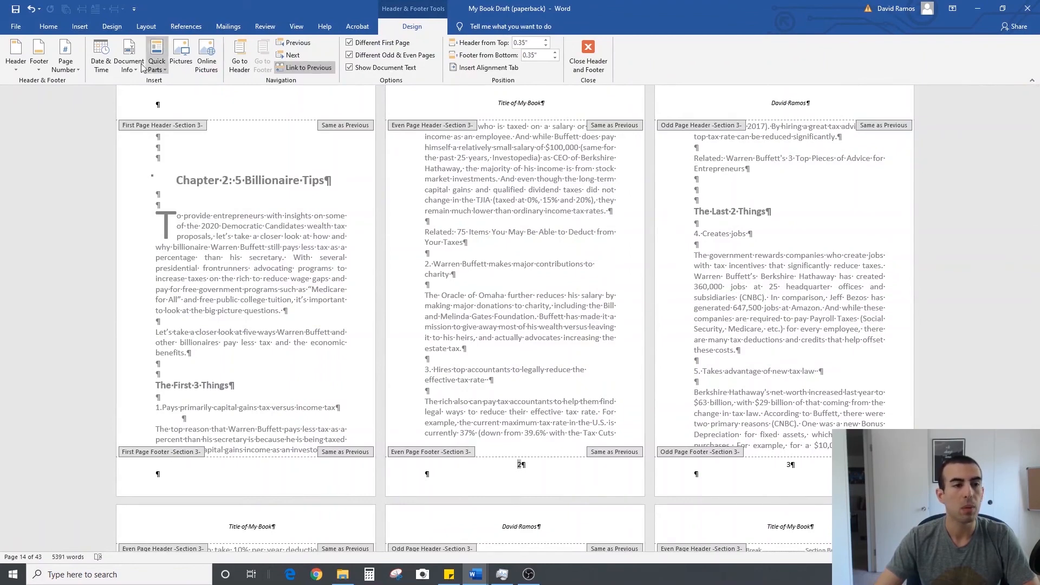
{"action": "left_click", "coordinate": [76, 71]}
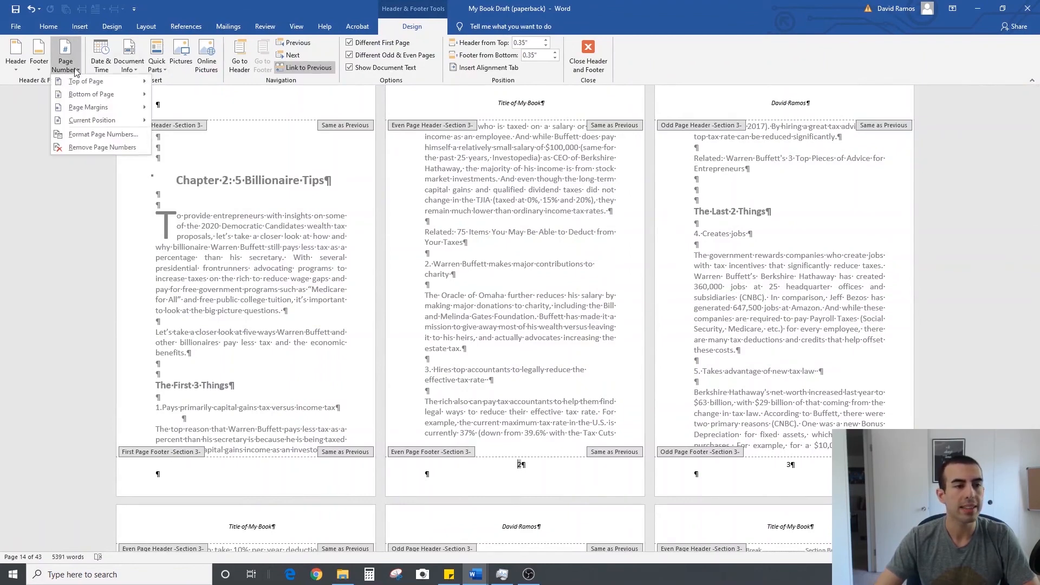
{"action": "left_click", "coordinate": [92, 134]}
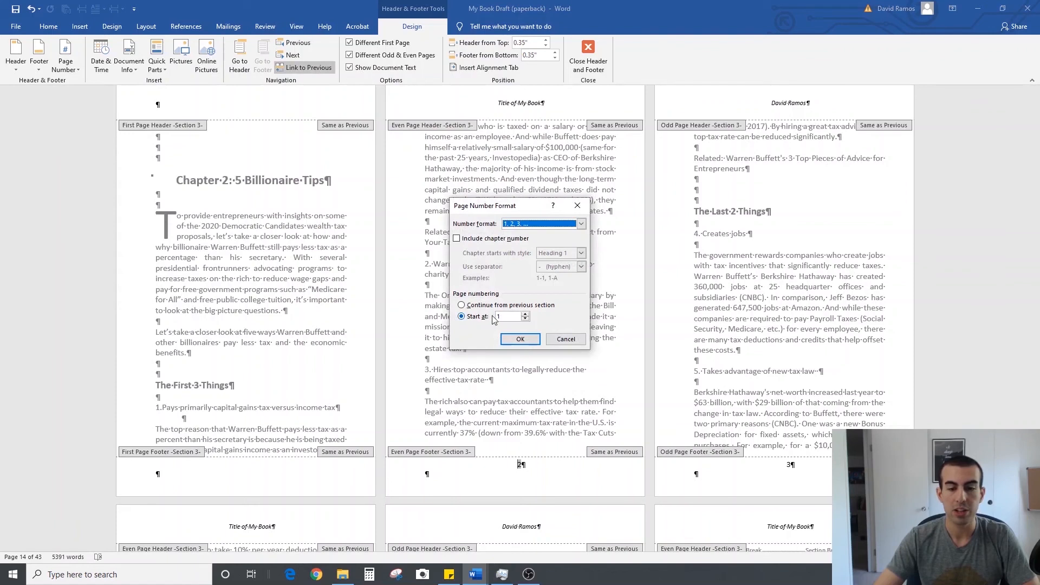
{"action": "left_click", "coordinate": [469, 306]}
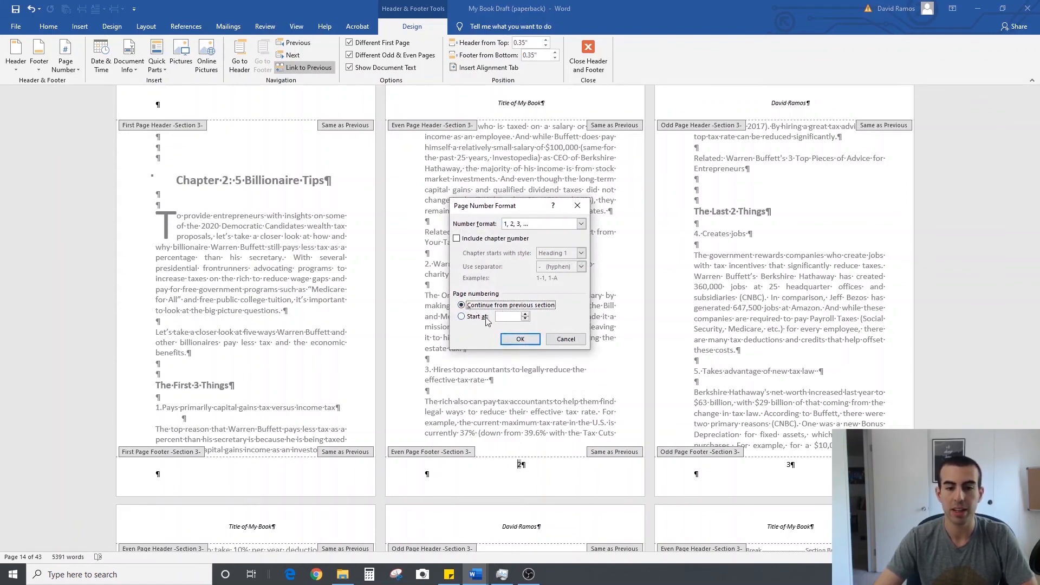
{"action": "left_click", "coordinate": [520, 339]}
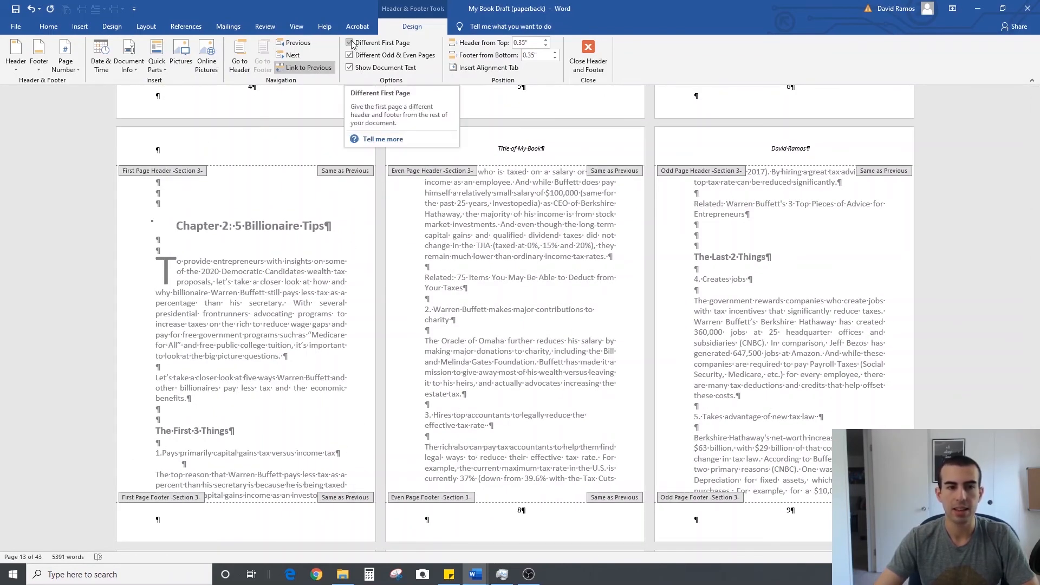
{"action": "left_click", "coordinate": [588, 56]}
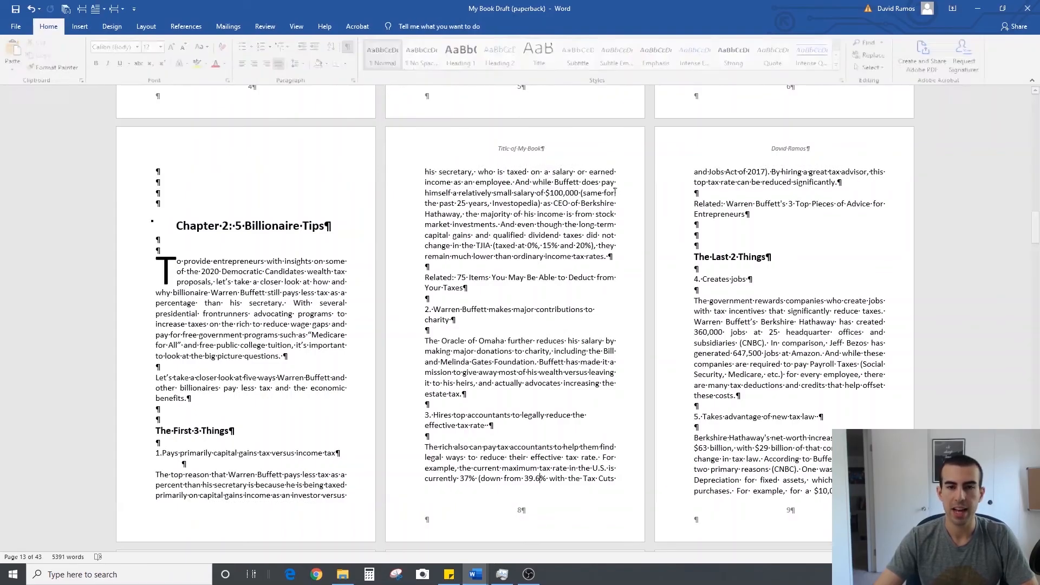
Set the Chapter 3 section's page numbering to continue from the previous section, and return to the body text
{"action": "scroll", "coordinate": [654, 391], "scroll_direction": "up", "scroll_amount": 10}
{"action": "scroll", "coordinate": [653, 390], "scroll_direction": "up", "scroll_amount": 6}
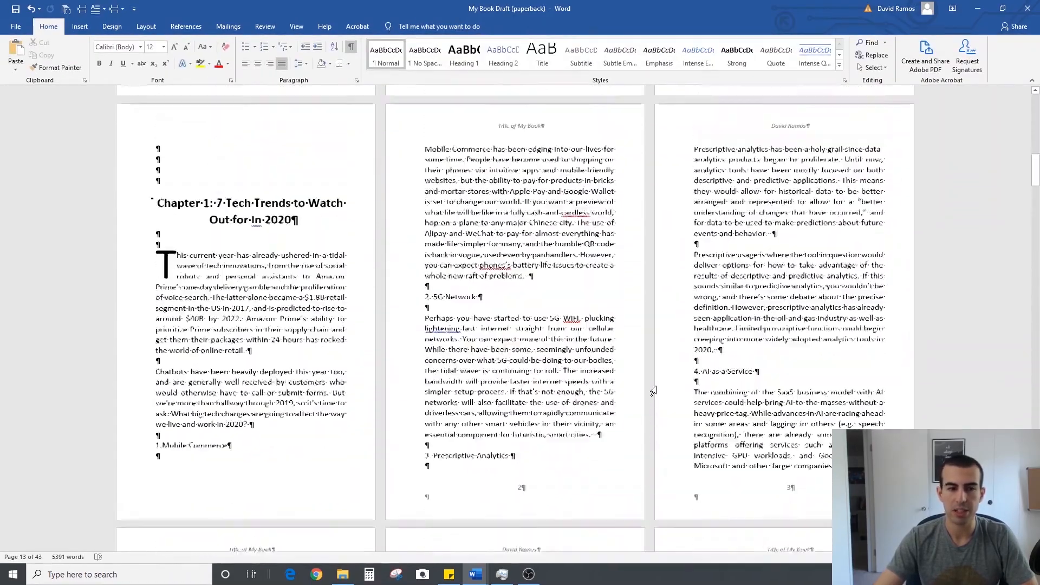
{"action": "scroll", "coordinate": [653, 391], "scroll_direction": "down", "scroll_amount": 5}
{"action": "scroll", "coordinate": [653, 391], "scroll_direction": "down", "scroll_amount": 12}
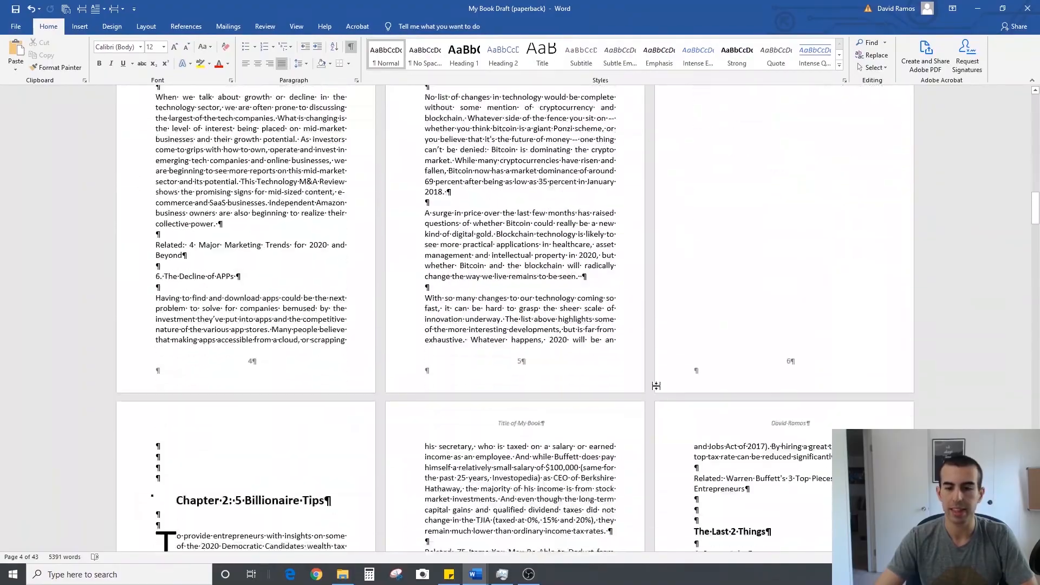
{"action": "scroll", "coordinate": [653, 391], "scroll_direction": "down", "scroll_amount": 10}
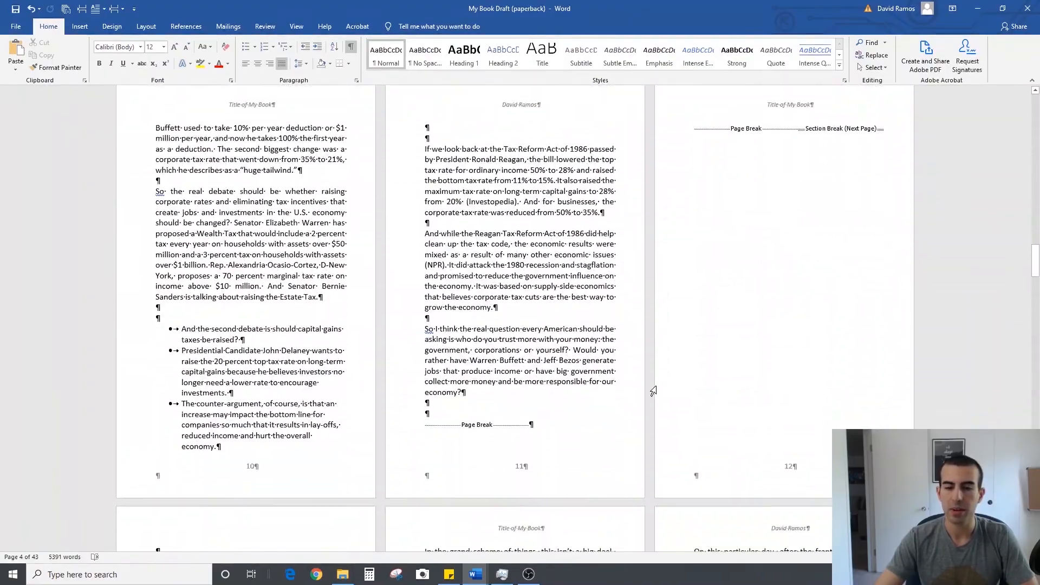
{"action": "scroll", "coordinate": [635, 394], "scroll_direction": "up", "scroll_amount": 2}
{"action": "double_click", "coordinate": [547, 458]}
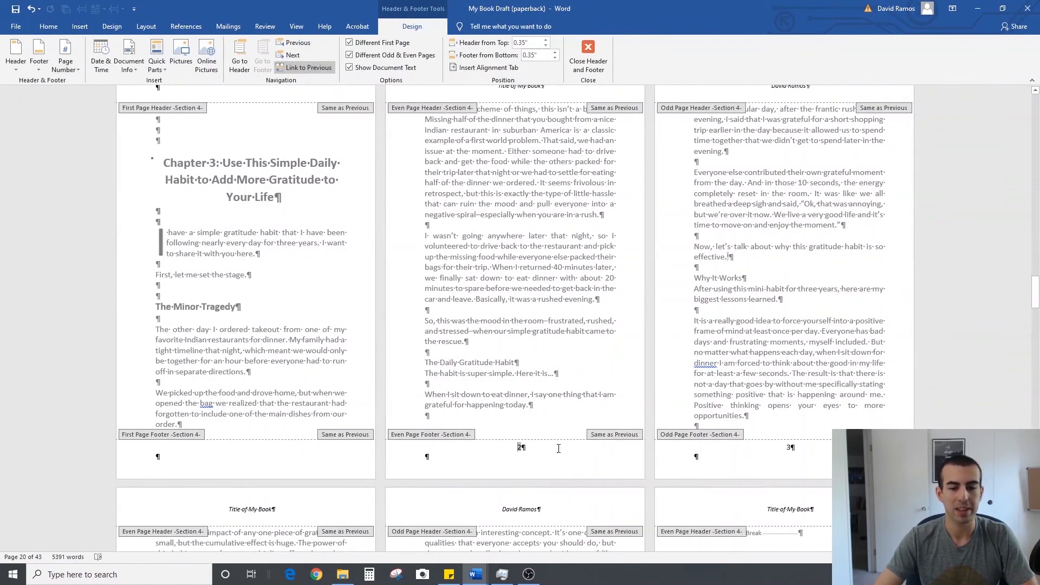
{"action": "left_click", "coordinate": [72, 71]}
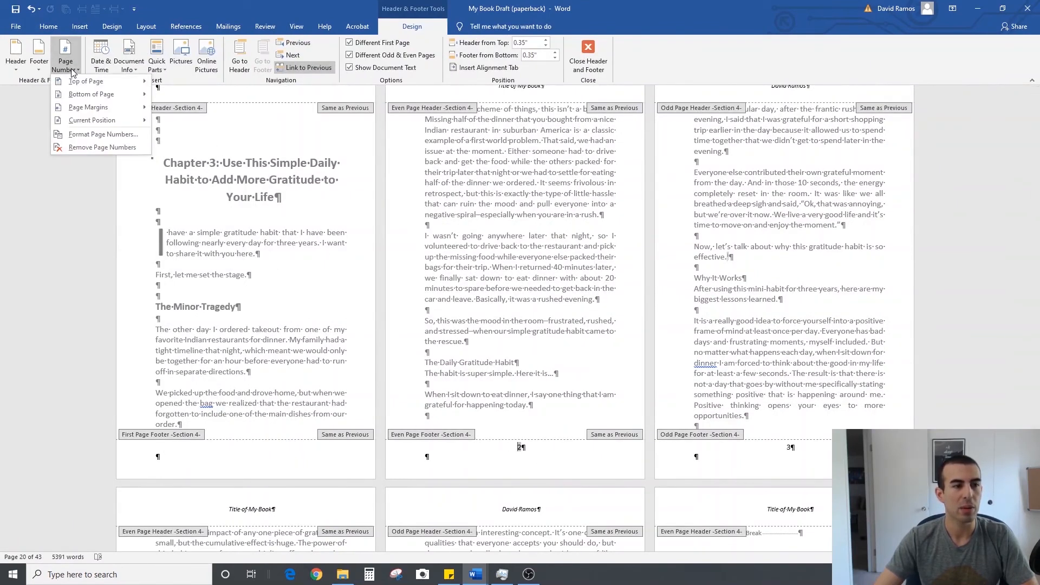
{"action": "left_click", "coordinate": [91, 133]}
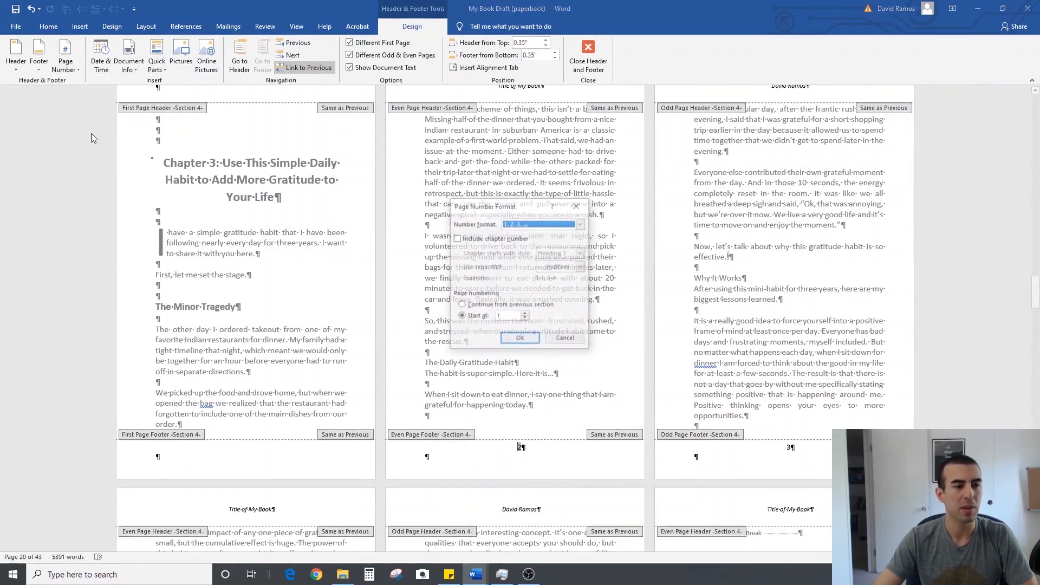
{"action": "left_click", "coordinate": [463, 305]}
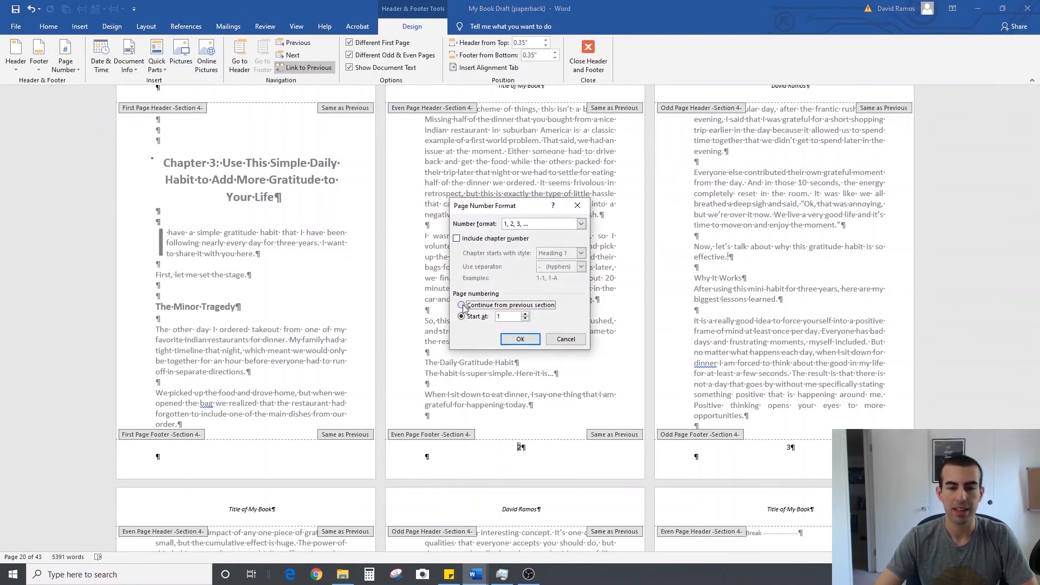
{"action": "left_click", "coordinate": [520, 339]}
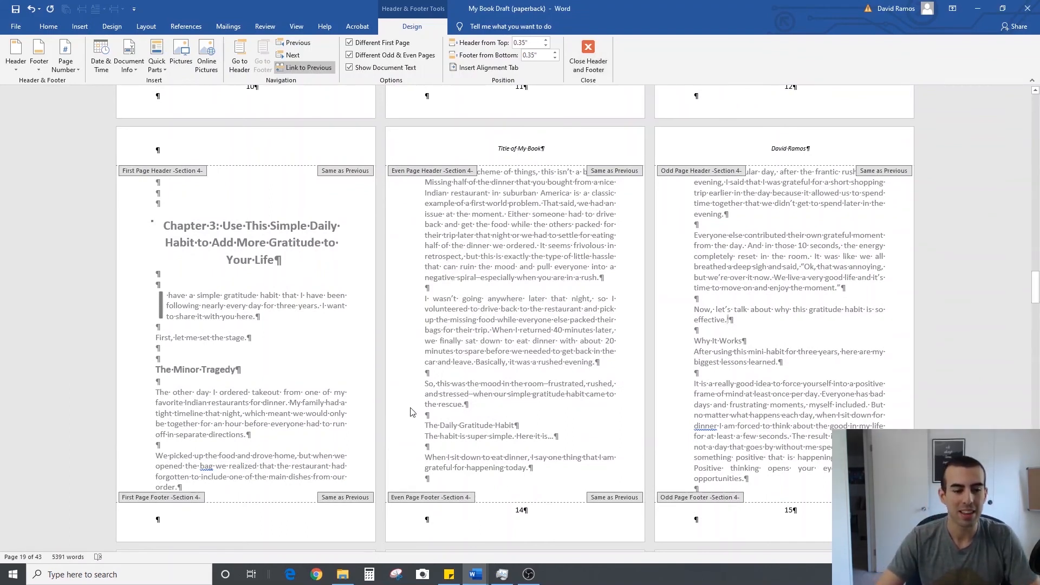
{"action": "double_click", "coordinate": [273, 509]}
Insert a Next Page section break after the page break ending Chapter 3, and remove the extra blank line above Chapter 4's heading
{"action": "scroll", "coordinate": [555, 378], "scroll_direction": "down", "scroll_amount": 10}
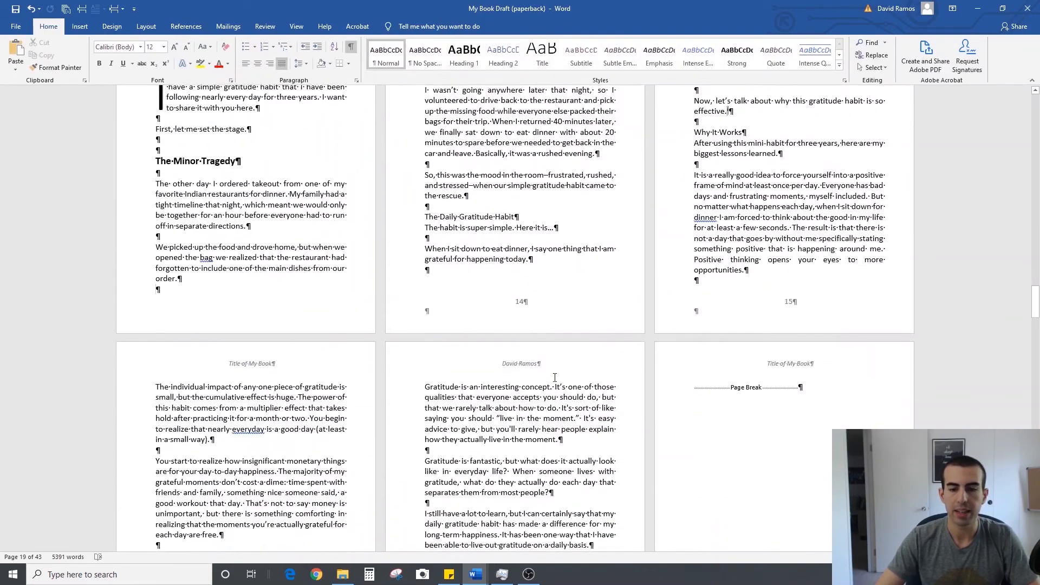
{"action": "left_click", "coordinate": [712, 311]}
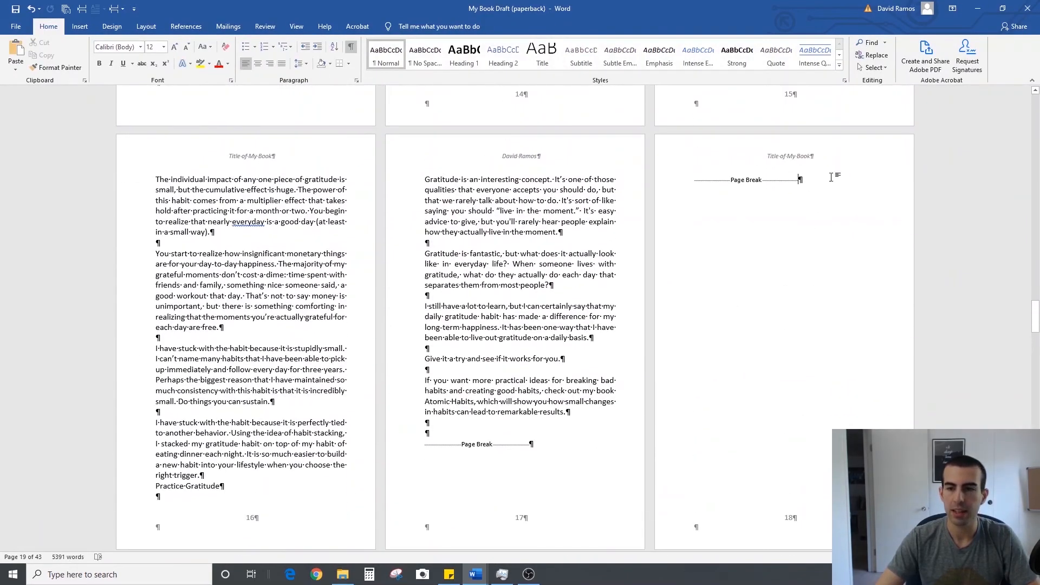
{"action": "left_click", "coordinate": [117, 9]}
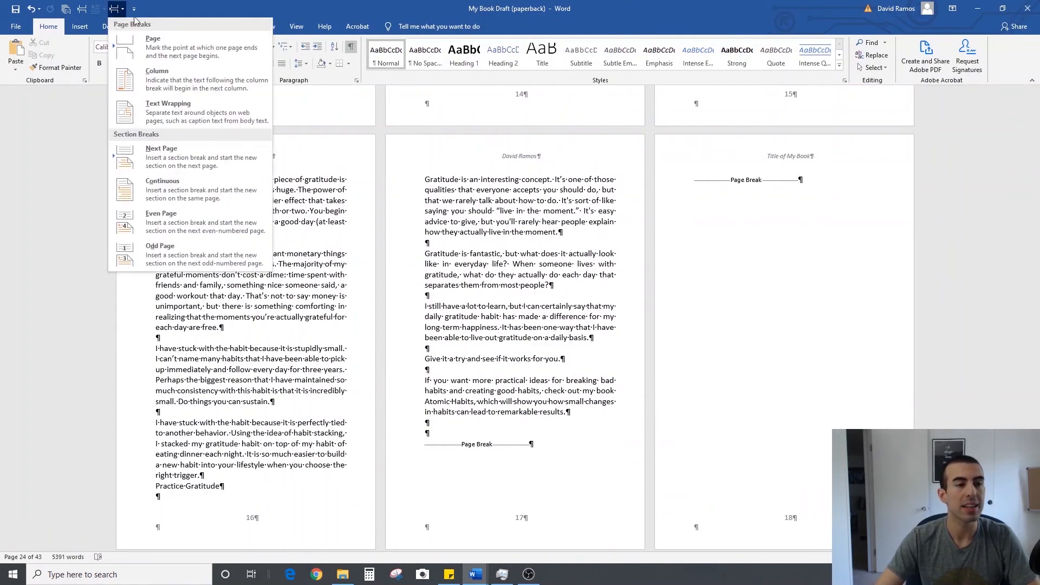
{"action": "left_click", "coordinate": [157, 151]}
{"action": "scroll", "coordinate": [274, 186], "scroll_direction": "down", "scroll_amount": 6}
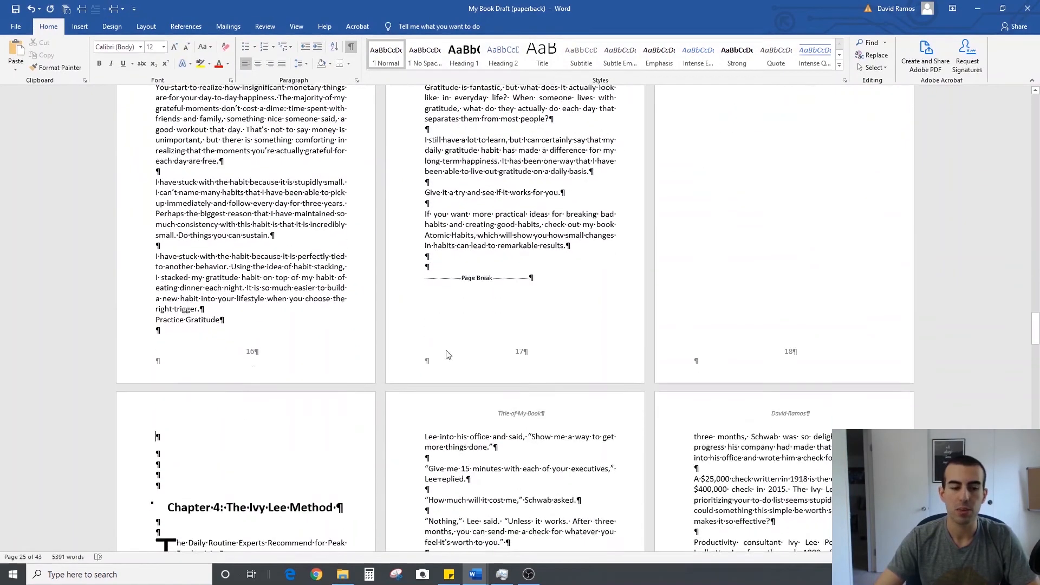
{"action": "scroll", "coordinate": [307, 350], "scroll_direction": "down", "scroll_amount": 12}
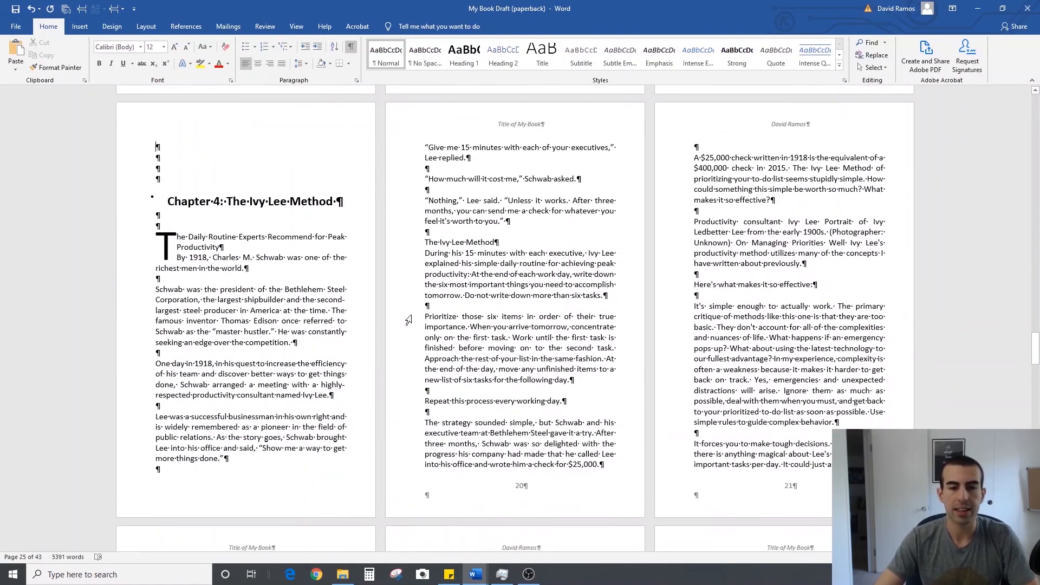
Insert a Next Page section break after the page break ending Chapter 4, and remove the extra blank line above Chapter 5's heading
{"action": "left_click", "coordinate": [859, 224]}
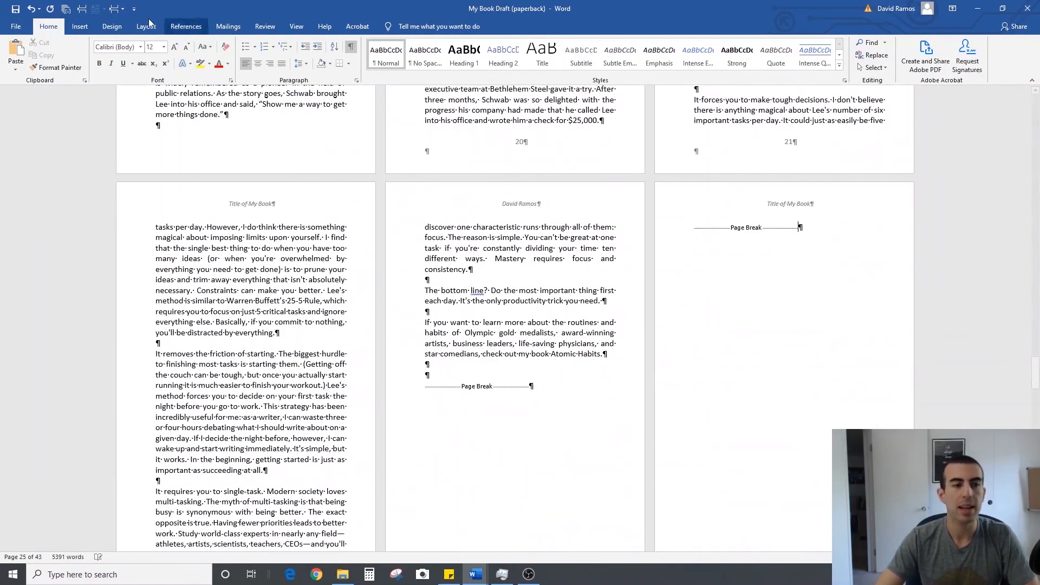
{"action": "left_click", "coordinate": [123, 9]}
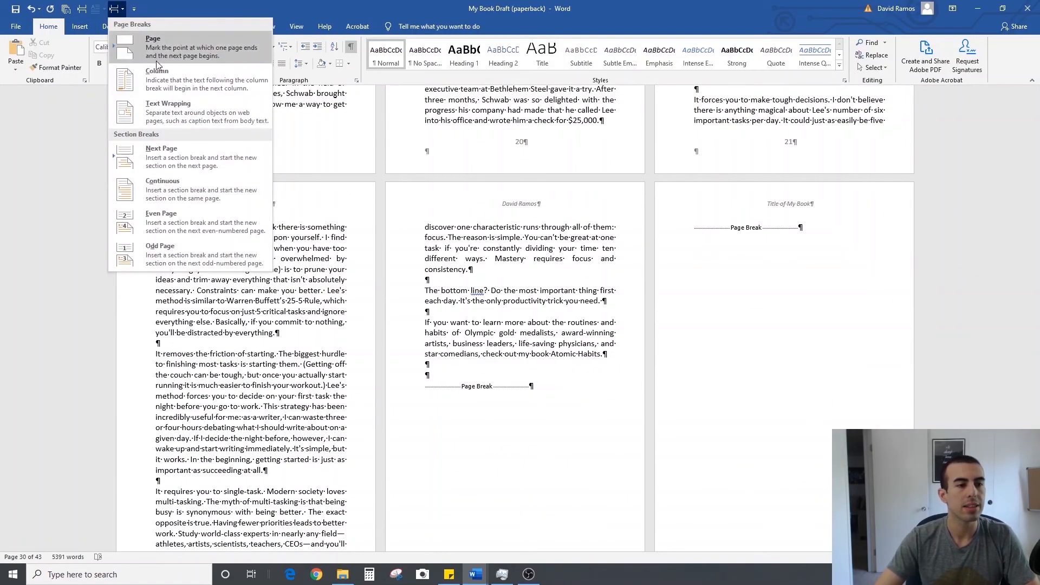
{"action": "left_click", "coordinate": [184, 151]}
{"action": "scroll", "coordinate": [277, 342], "scroll_direction": "down", "scroll_amount": 3}
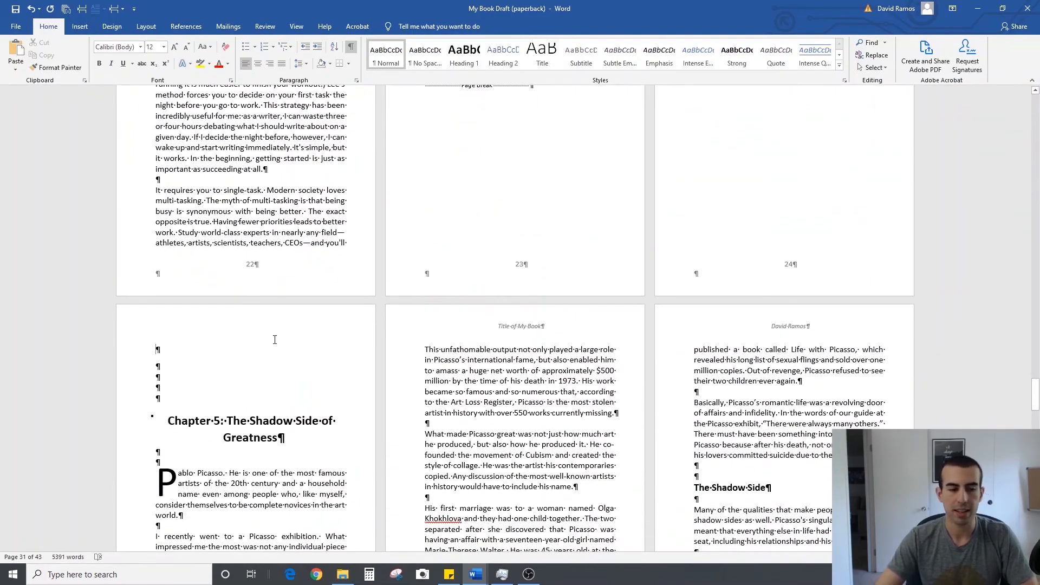
{"action": "scroll", "coordinate": [277, 342], "scroll_direction": "down", "scroll_amount": 3}
{"action": "scroll", "coordinate": [278, 342], "scroll_direction": "down", "scroll_amount": 1}
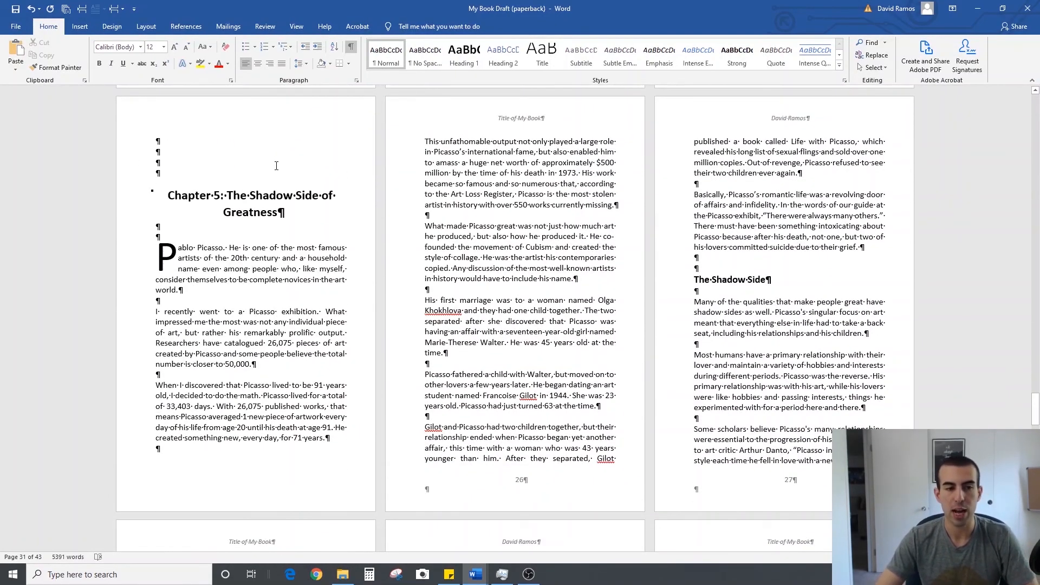
Examine the headers, page numbers and breaks from the end of Chapter 4 through Chapter 5 to the Ask for a Review page
{"action": "scroll", "coordinate": [546, 258], "scroll_direction": "down", "scroll_amount": 3}
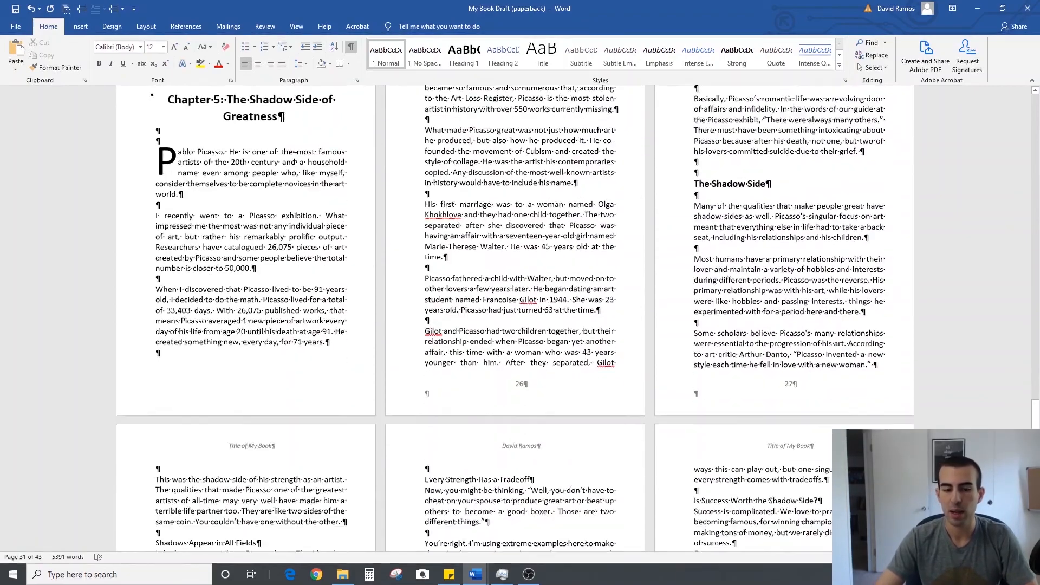
{"action": "scroll", "coordinate": [545, 258], "scroll_direction": "up", "scroll_amount": 4}
{"action": "scroll", "coordinate": [546, 258], "scroll_direction": "up", "scroll_amount": 14}
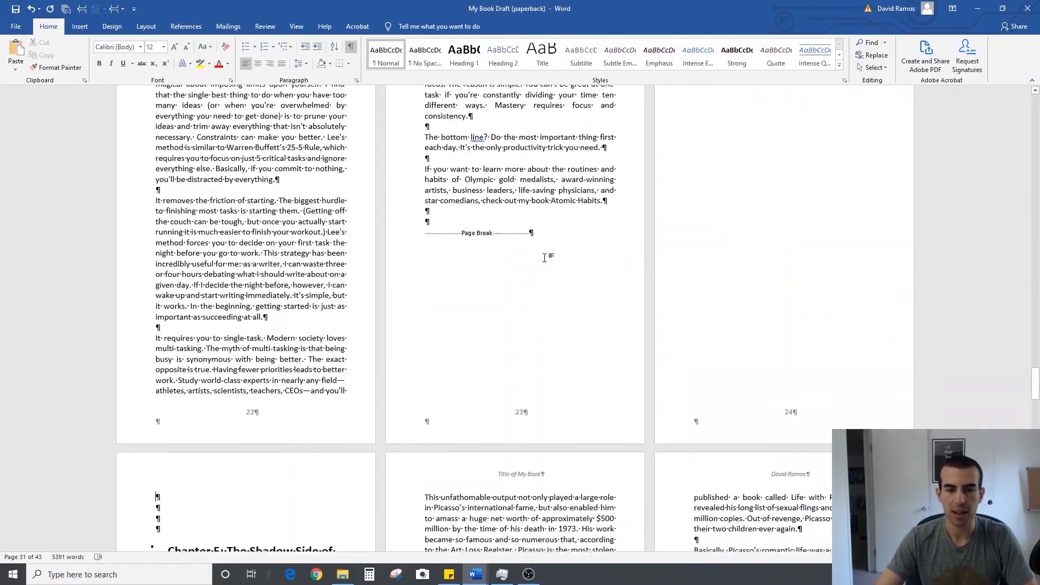
{"action": "scroll", "coordinate": [545, 258], "scroll_direction": "down", "scroll_amount": 10}
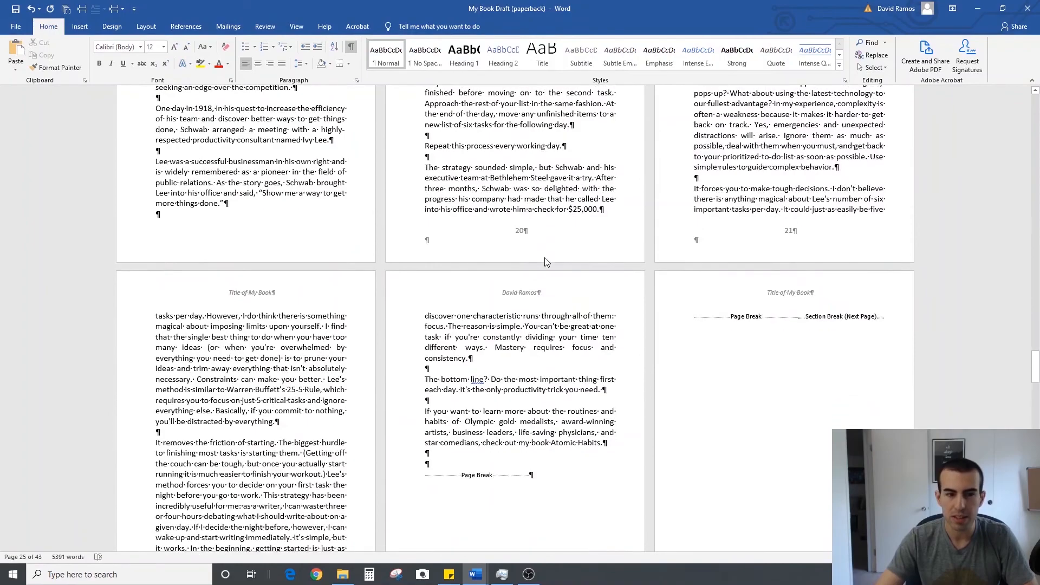
{"action": "scroll", "coordinate": [545, 258], "scroll_direction": "down", "scroll_amount": 16}
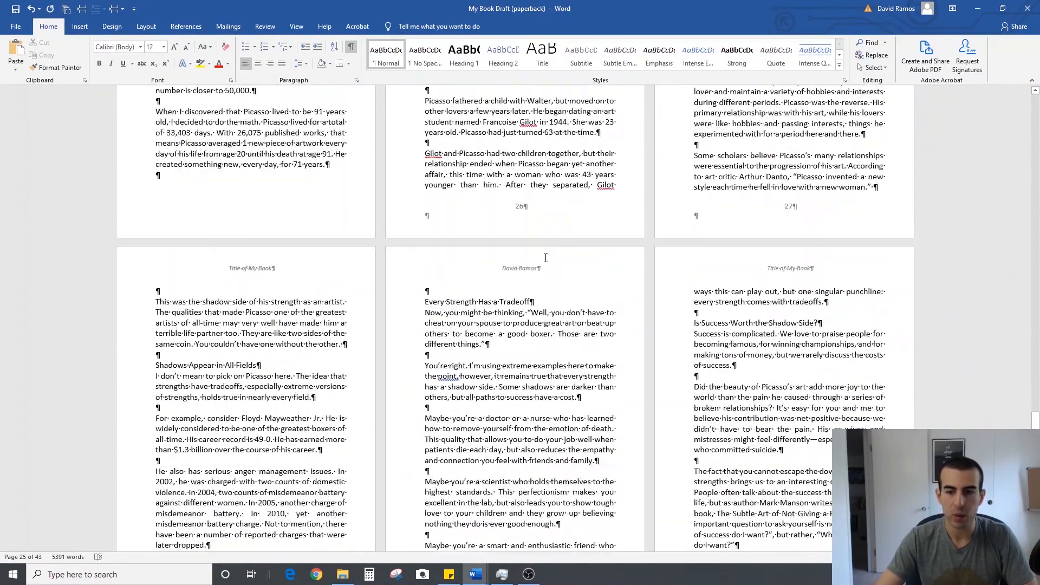
{"action": "scroll", "coordinate": [545, 262], "scroll_direction": "down", "scroll_amount": 2}
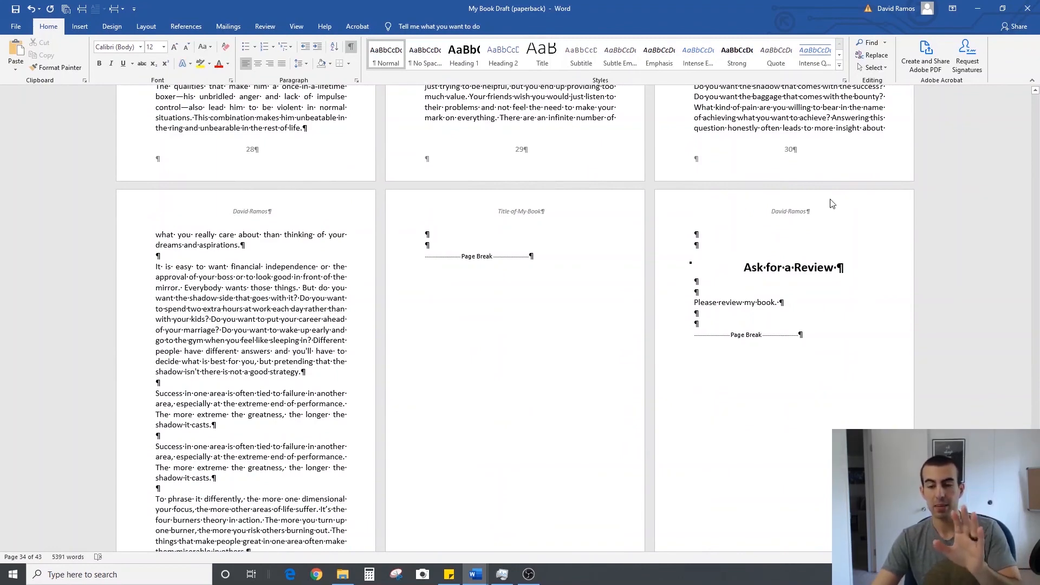
{"action": "scroll", "coordinate": [821, 217], "scroll_direction": "down", "scroll_amount": 1}
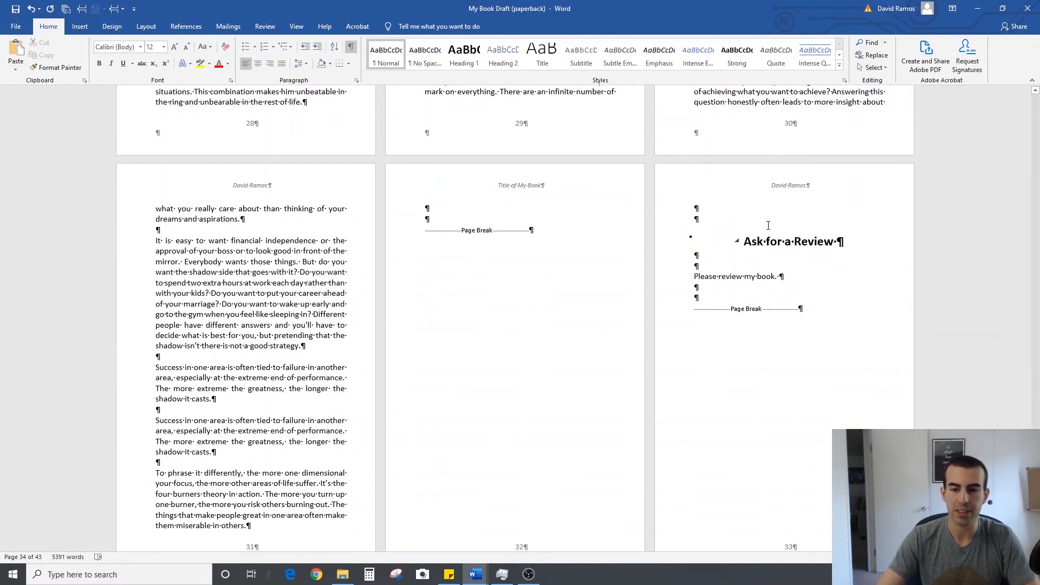
{"action": "scroll", "coordinate": [794, 216], "scroll_direction": "down", "scroll_amount": 7}
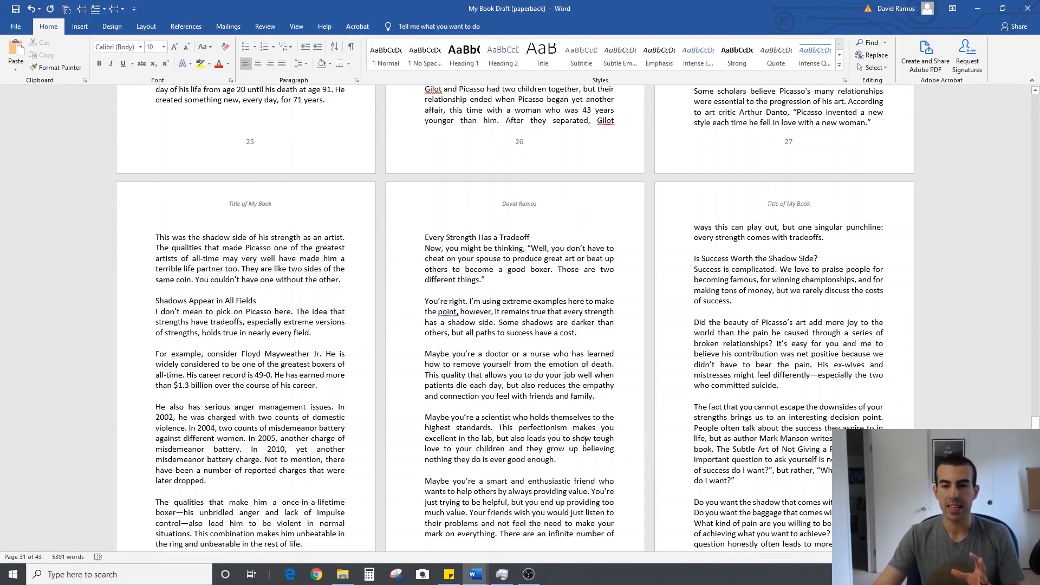
{"action": "scroll", "coordinate": [578, 382], "scroll_direction": "up", "scroll_amount": 3}
{"action": "scroll", "coordinate": [538, 331], "scroll_direction": "up", "scroll_amount": 4}
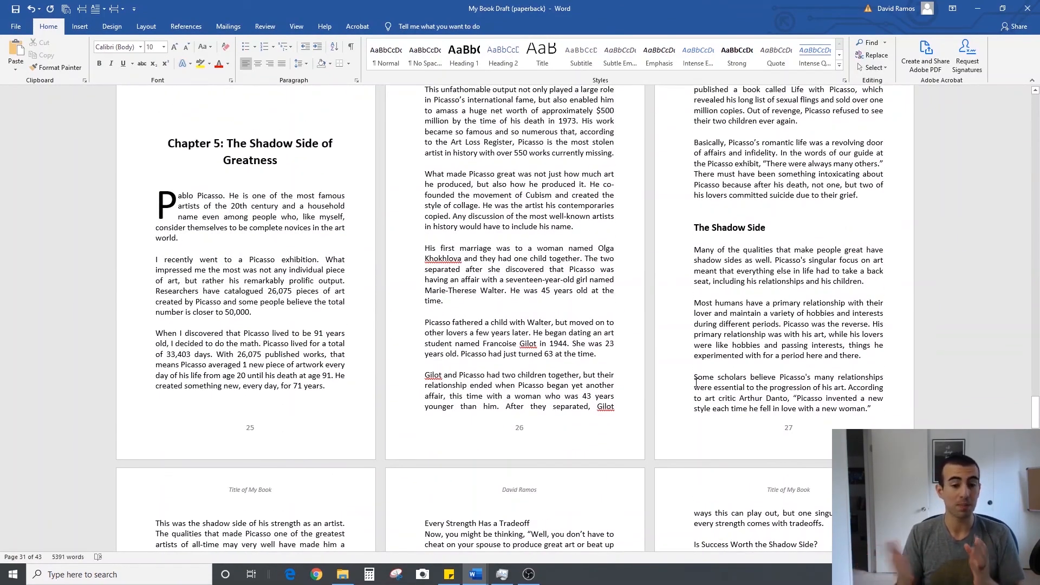
{"action": "scroll", "coordinate": [696, 382], "scroll_direction": "up", "scroll_amount": 4}
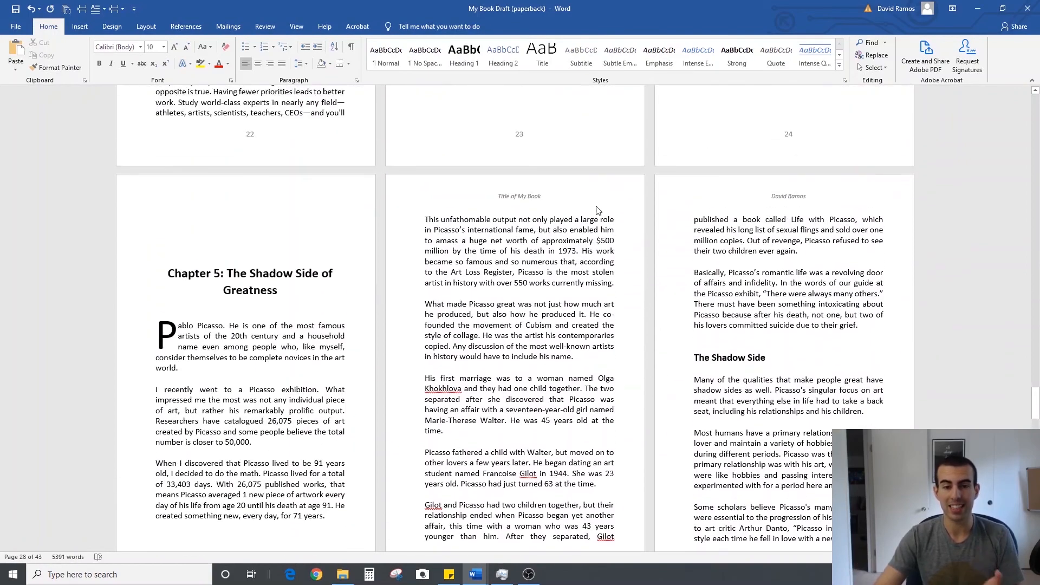
Open the header on Chapter 5's second page and examine how the section headers and footers link to the previous section
{"action": "double_click", "coordinate": [572, 200]}
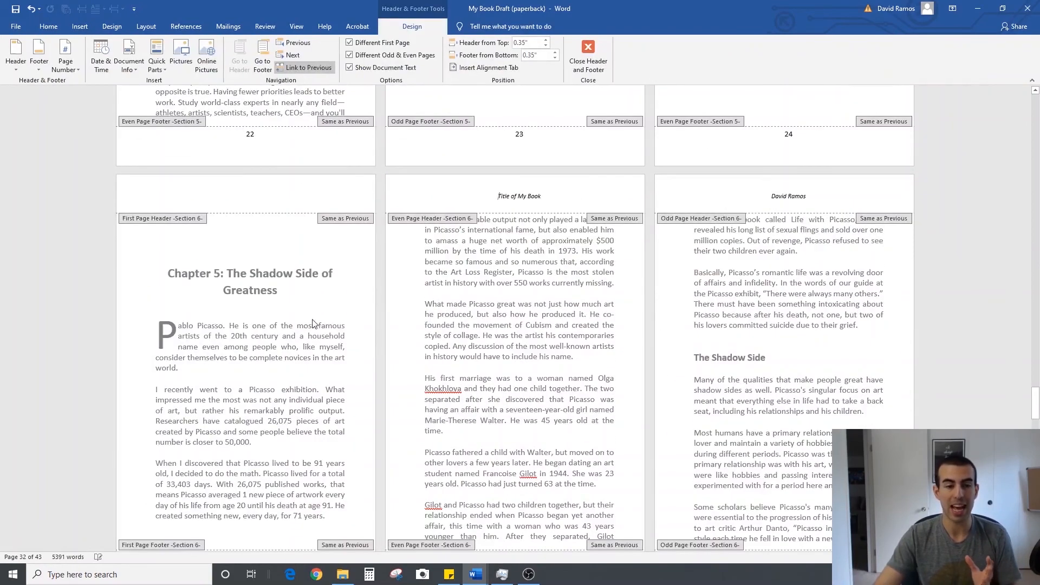
{"action": "scroll", "coordinate": [436, 359], "scroll_direction": "up", "scroll_amount": 1}
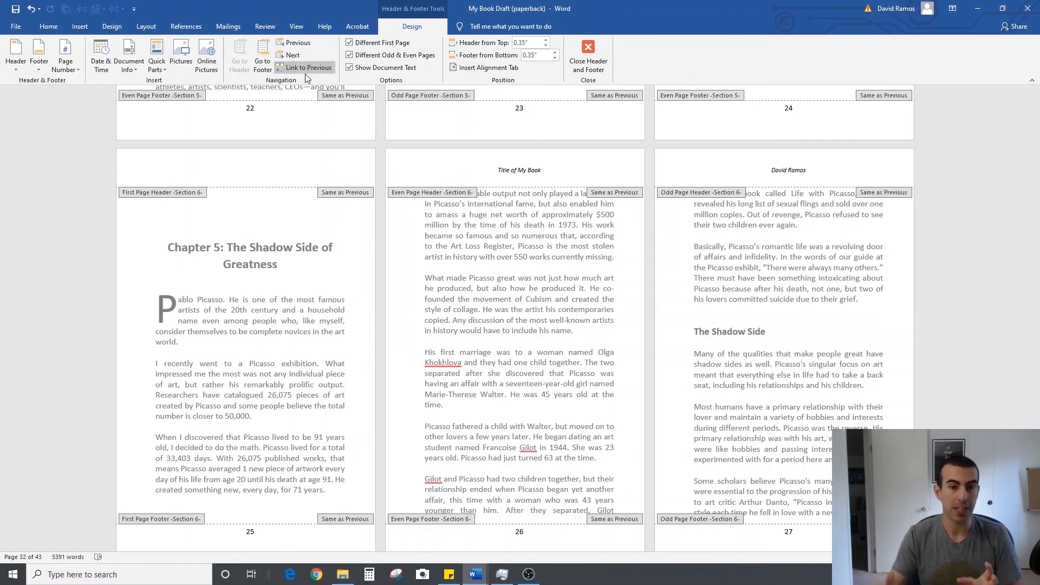
{"action": "scroll", "coordinate": [395, 81], "scroll_direction": "up", "scroll_amount": 1}
{"action": "scroll", "coordinate": [677, 243], "scroll_direction": "up", "scroll_amount": 10}
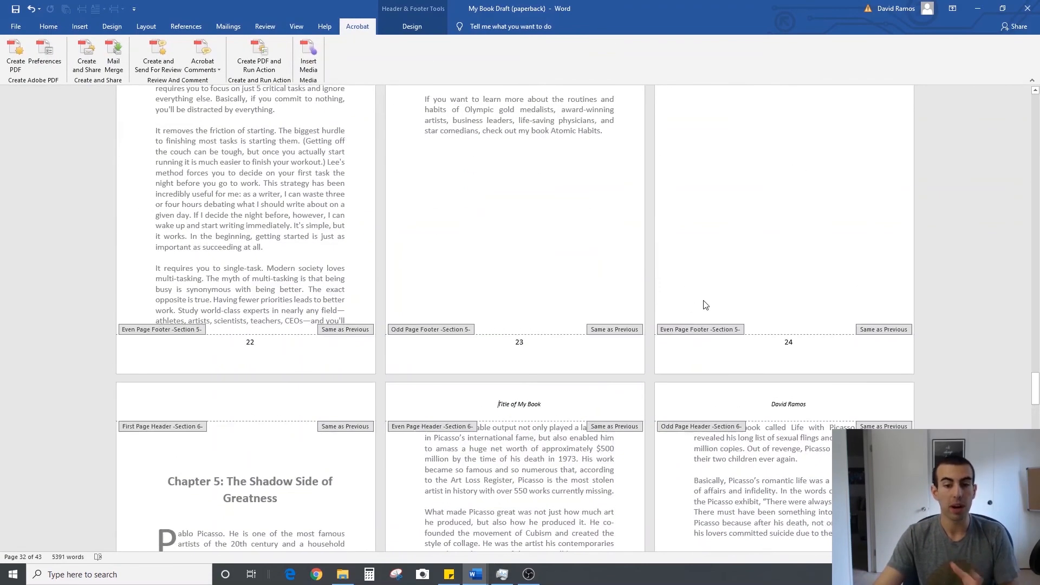
Examine how the headers and footers at the end of Chapter 4 and start of Chapter 5 link to the previous section
{"action": "scroll", "coordinate": [691, 278], "scroll_direction": "down", "scroll_amount": 8}
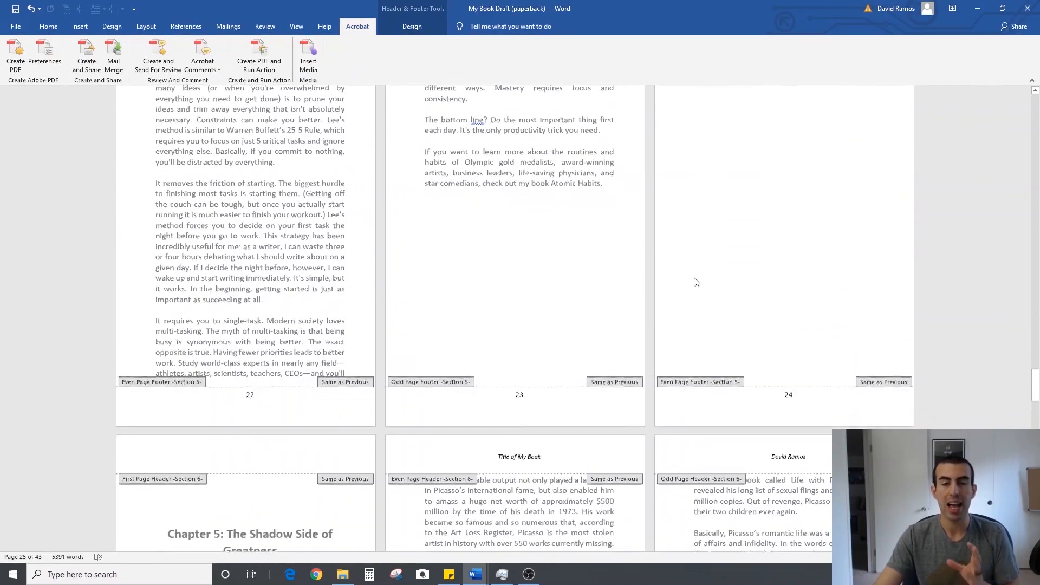
{"action": "scroll", "coordinate": [685, 293], "scroll_direction": "down", "scroll_amount": 7}
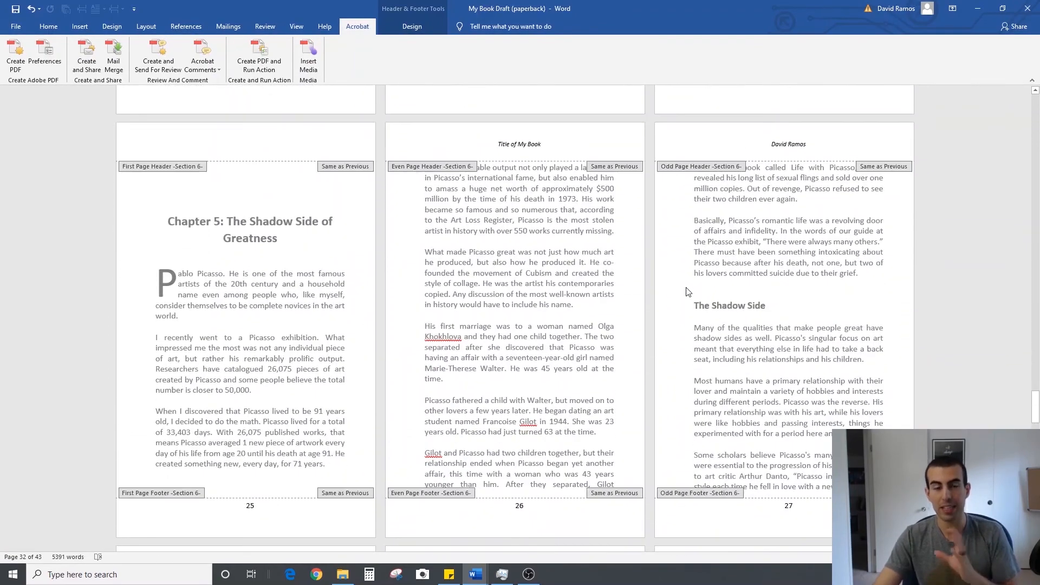
{"action": "left_click", "coordinate": [412, 26]}
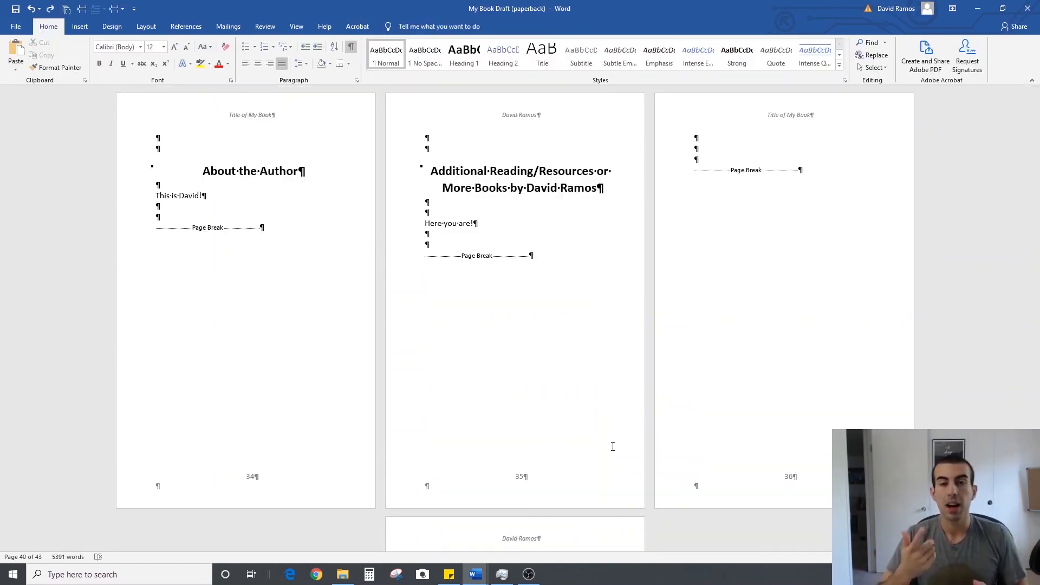
Insert a Plain Number 2 page number at the bottom of Chapter 5's first page and leave the footer
{"action": "scroll", "coordinate": [594, 429], "scroll_direction": "up", "scroll_amount": 19}
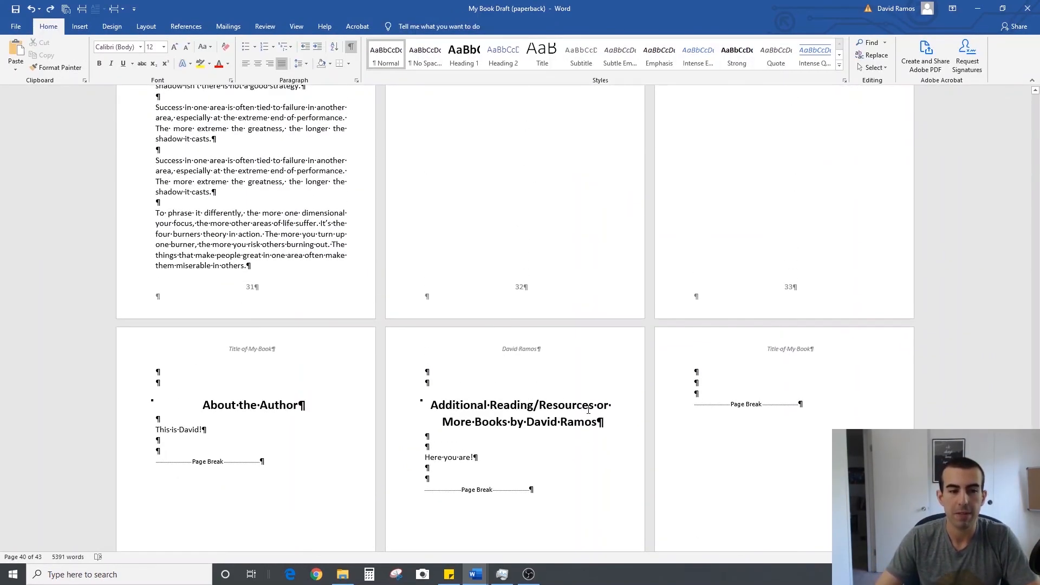
{"action": "scroll", "coordinate": [588, 410], "scroll_direction": "up", "scroll_amount": 15}
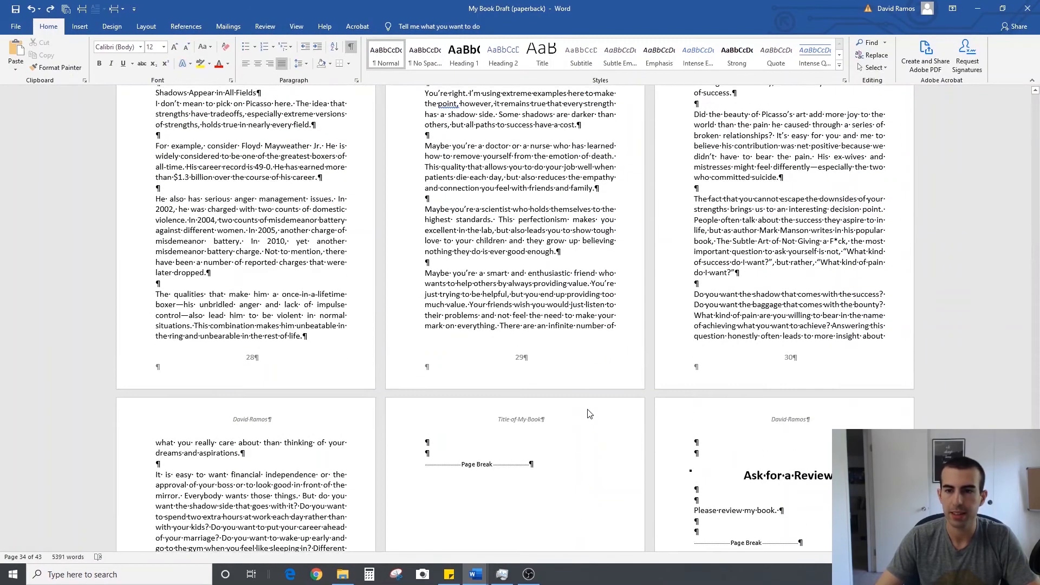
{"action": "scroll", "coordinate": [588, 410], "scroll_direction": "up", "scroll_amount": 8}
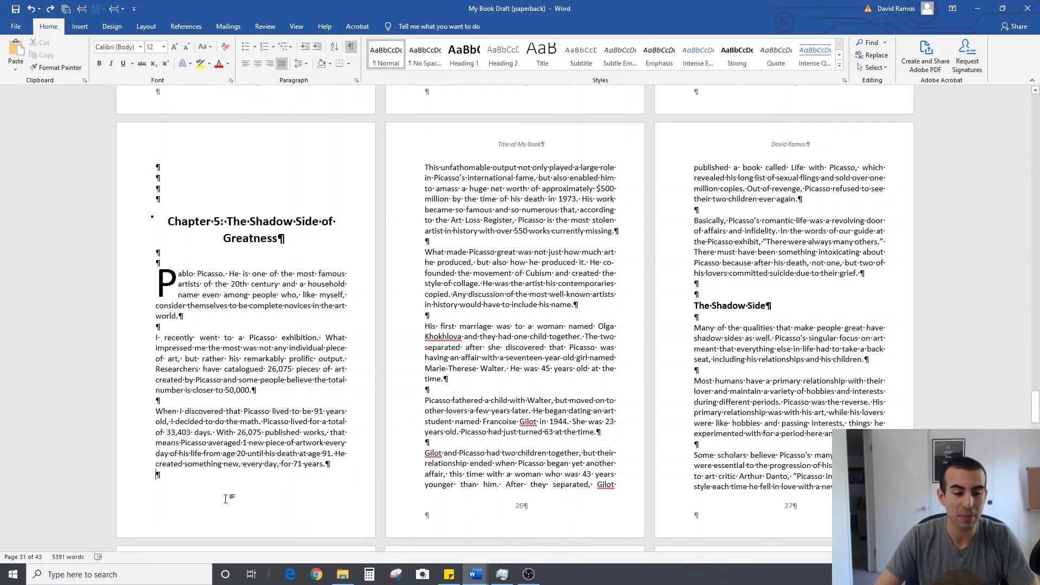
{"action": "double_click", "coordinate": [248, 504]}
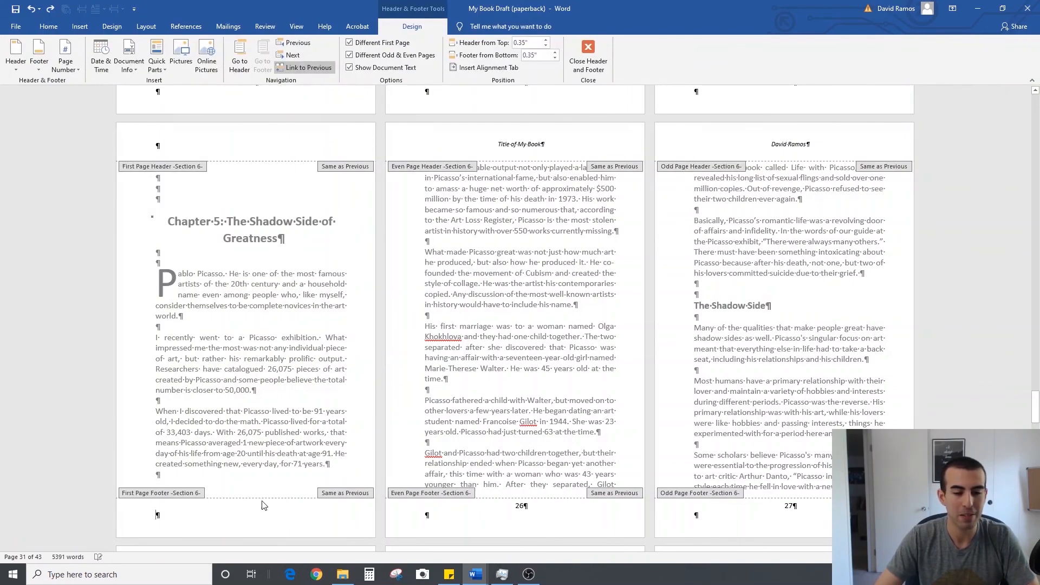
{"action": "left_click", "coordinate": [65, 65]}
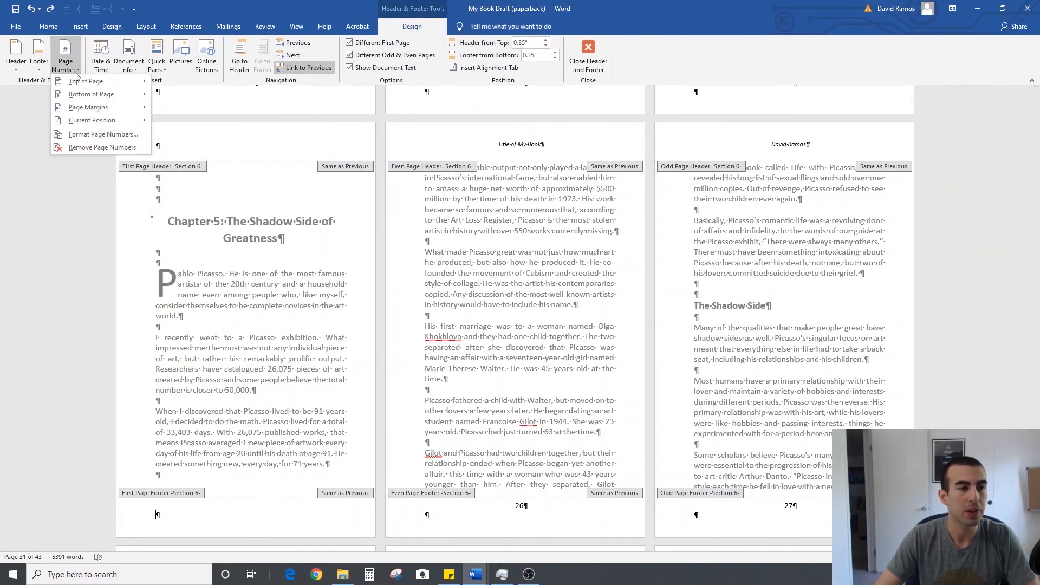
{"action": "mouse_move", "coordinate": [84, 95]}
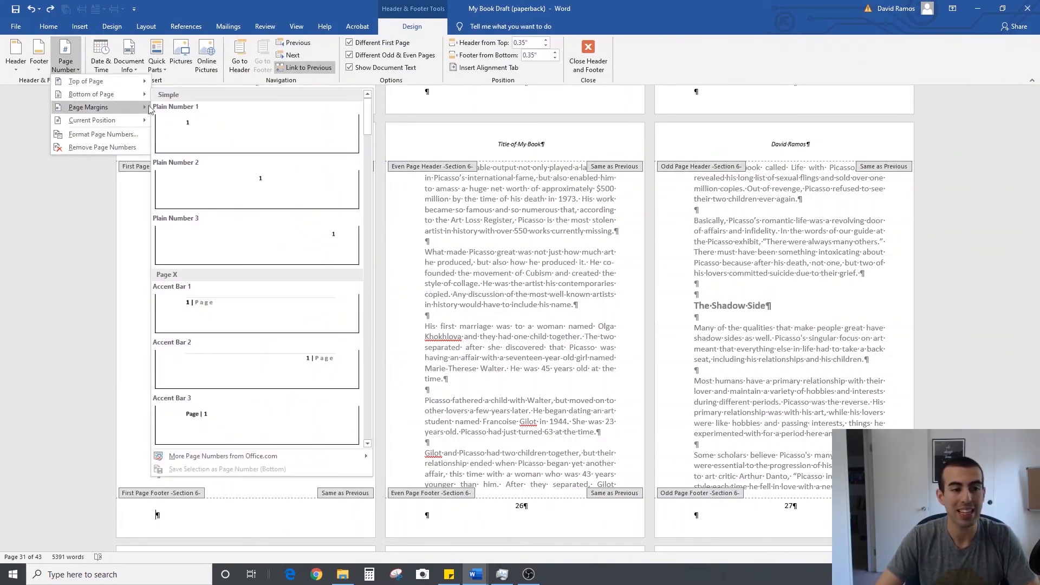
{"action": "left_click", "coordinate": [258, 182]}
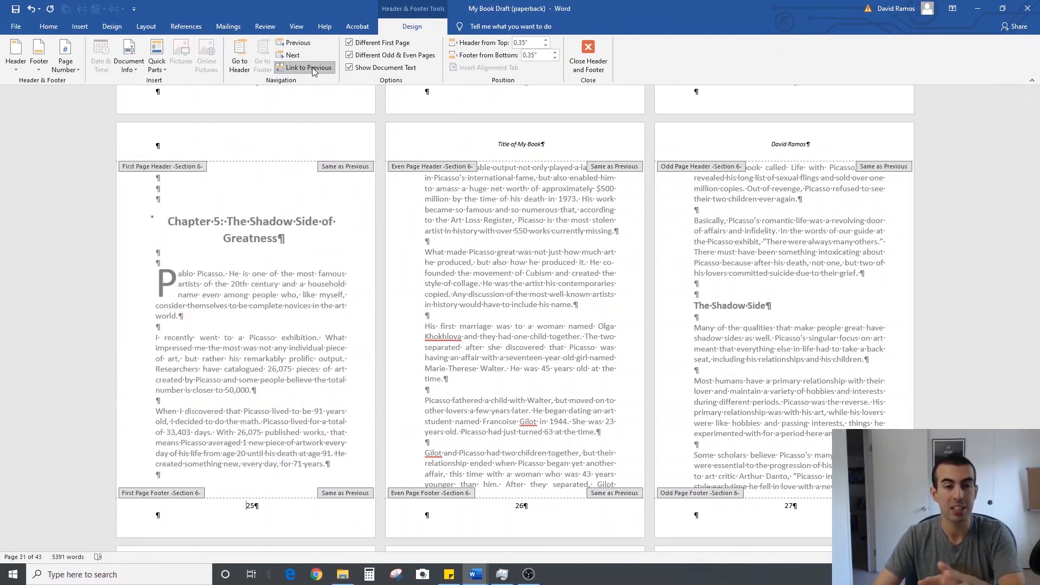
{"action": "left_click", "coordinate": [588, 54]}
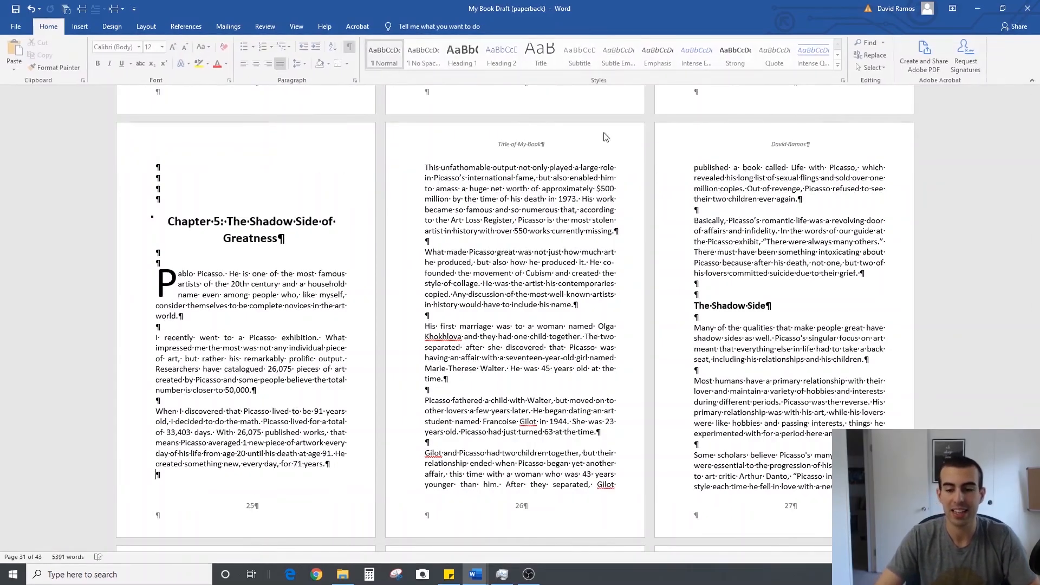
Review the headers and page numbers from Chapter 5 back to the title page, ending at the title page's footer
{"action": "scroll", "coordinate": [465, 386], "scroll_direction": "up", "scroll_amount": 7}
{"action": "scroll", "coordinate": [464, 386], "scroll_direction": "up", "scroll_amount": 20}
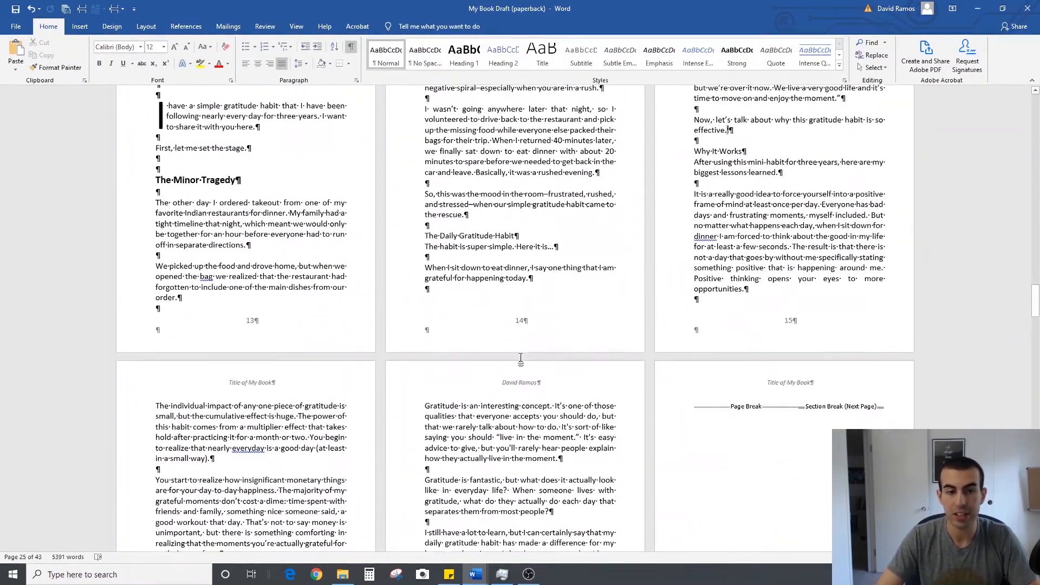
{"action": "scroll", "coordinate": [619, 374], "scroll_direction": "up", "scroll_amount": 7}
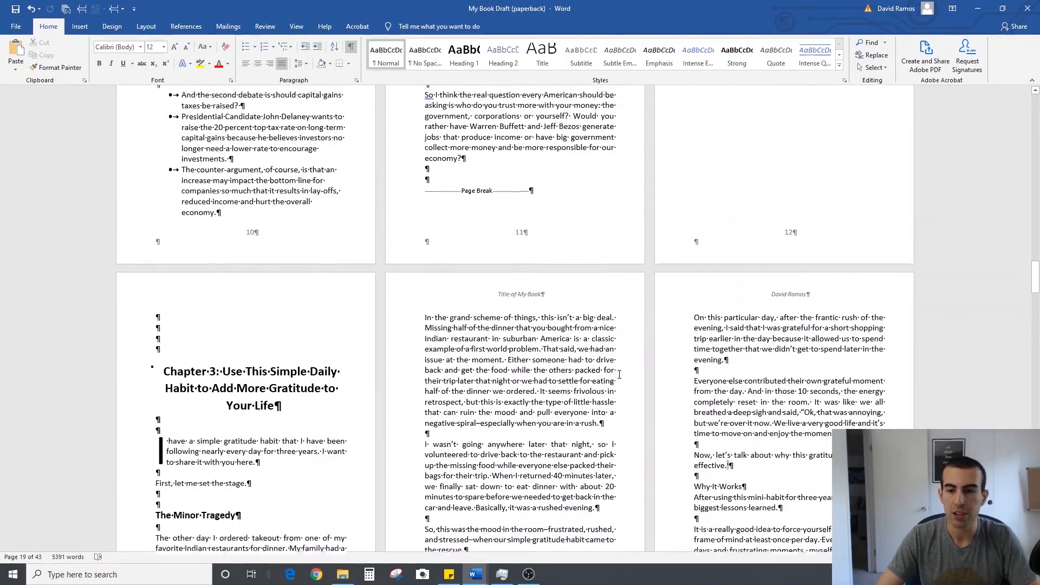
{"action": "scroll", "coordinate": [619, 375], "scroll_direction": "up", "scroll_amount": 8}
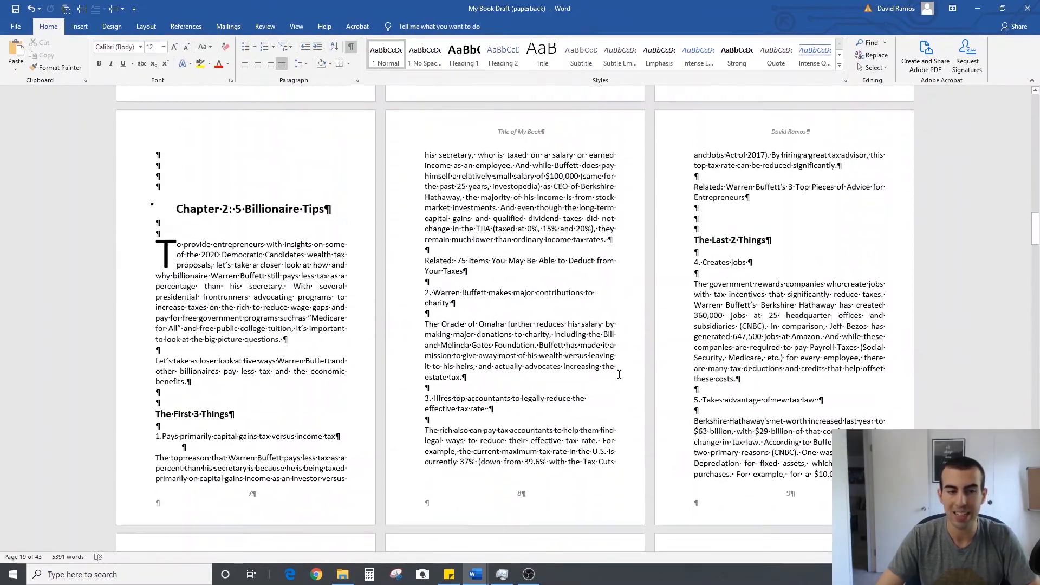
{"action": "scroll", "coordinate": [619, 375], "scroll_direction": "up", "scroll_amount": 10}
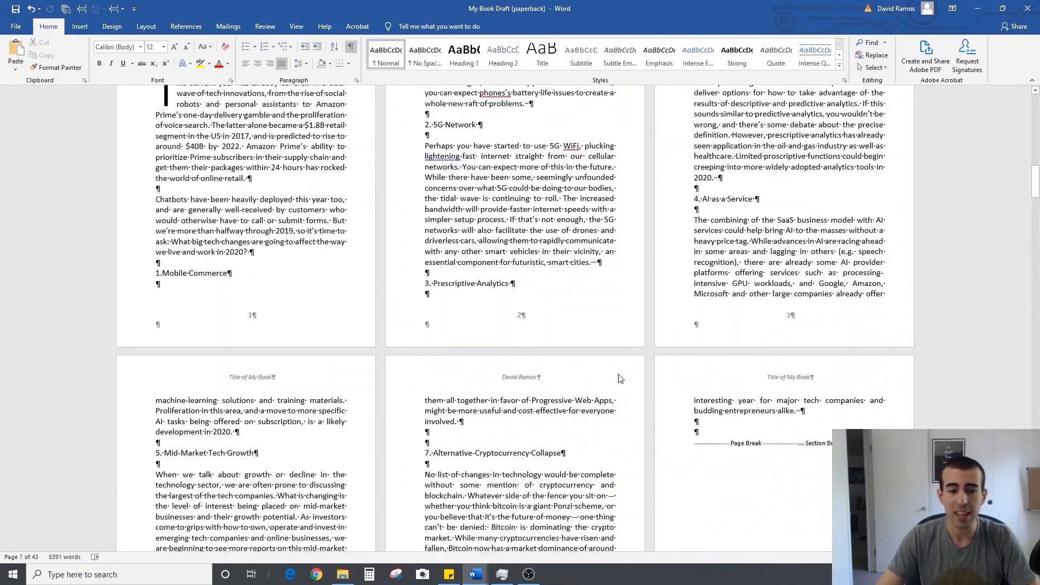
{"action": "scroll", "coordinate": [619, 375], "scroll_direction": "up", "scroll_amount": 6}
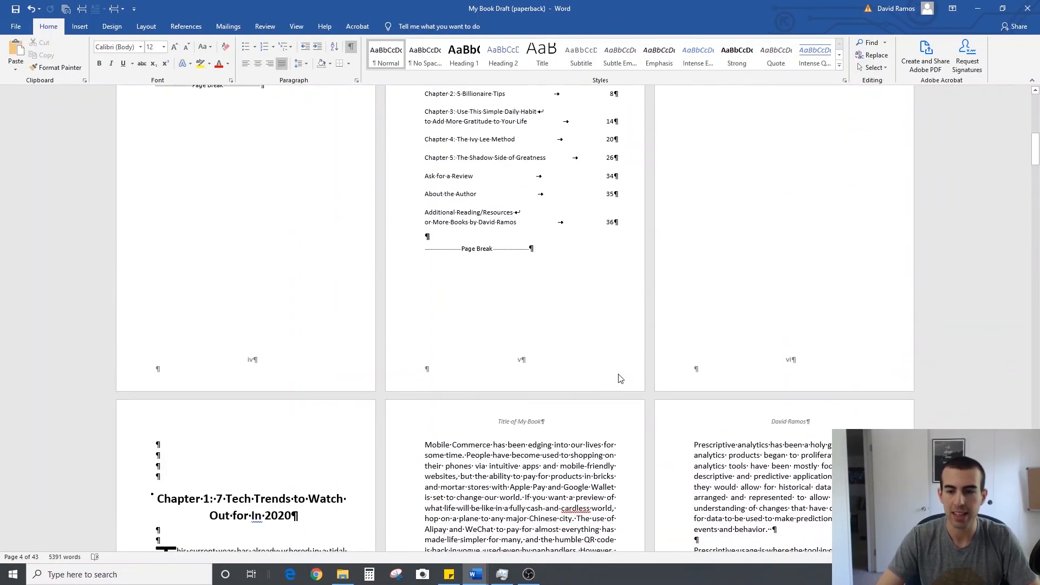
{"action": "scroll", "coordinate": [619, 375], "scroll_direction": "up", "scroll_amount": 5}
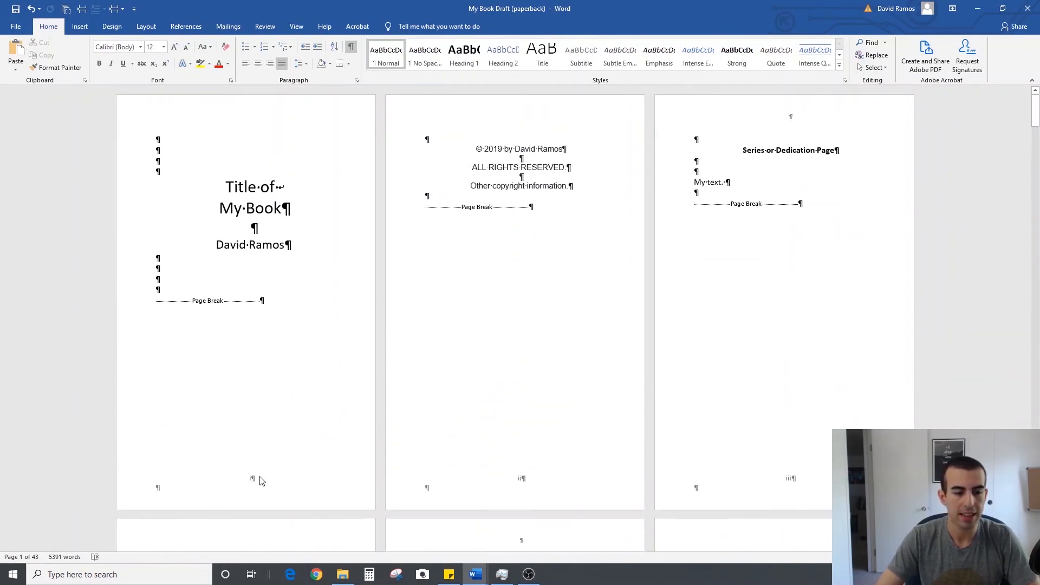
{"action": "double_click", "coordinate": [260, 480]}
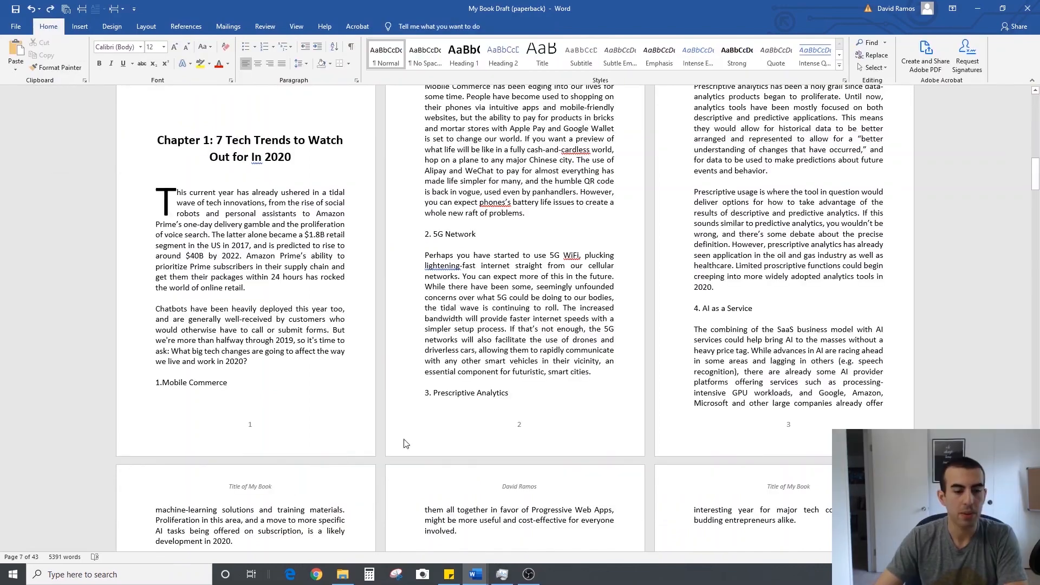
Open the title page's footer for editing and unlink Chapter 1's first-page footer from the previous section
{"action": "scroll", "coordinate": [320, 427], "scroll_direction": "up", "scroll_amount": 3}
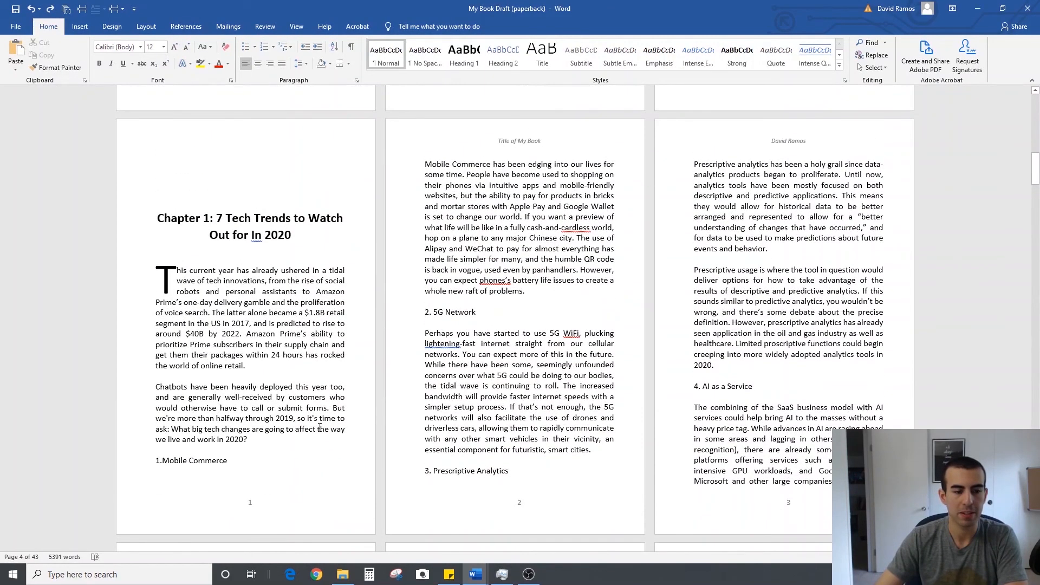
{"action": "scroll", "coordinate": [319, 427], "scroll_direction": "up", "scroll_amount": 15}
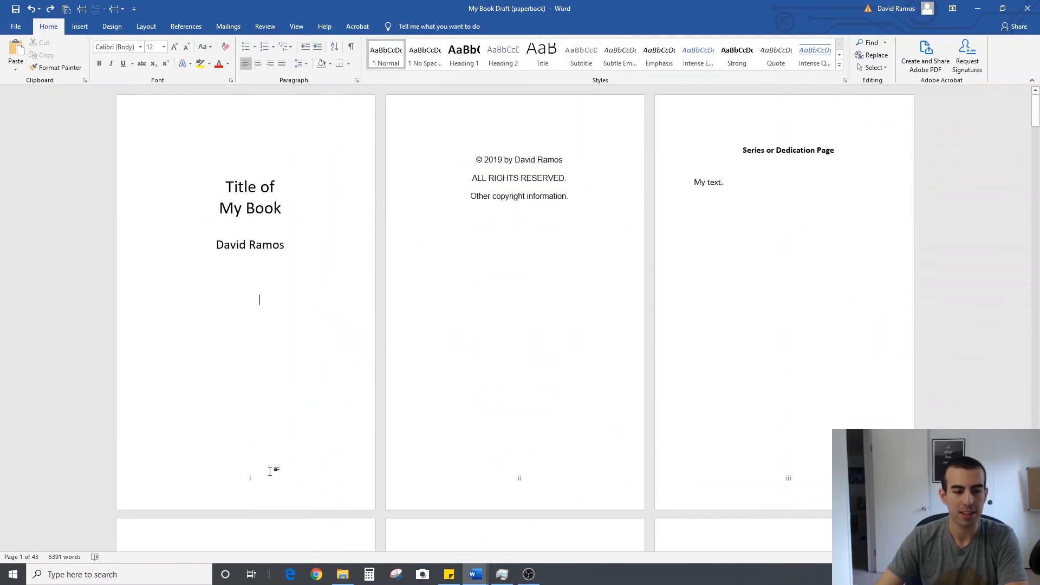
{"action": "left_click", "coordinate": [272, 478]}
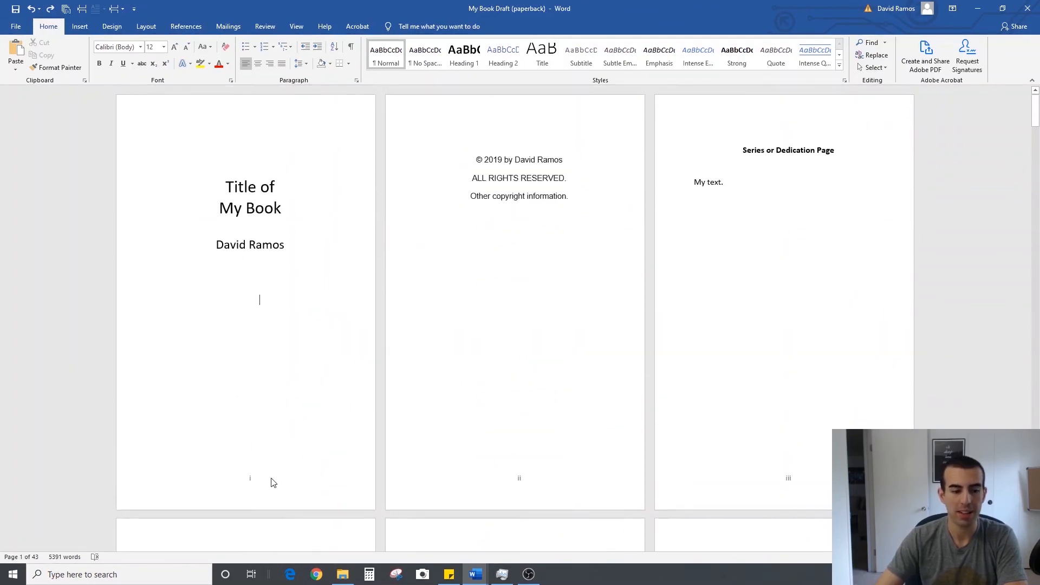
{"action": "double_click", "coordinate": [272, 480]}
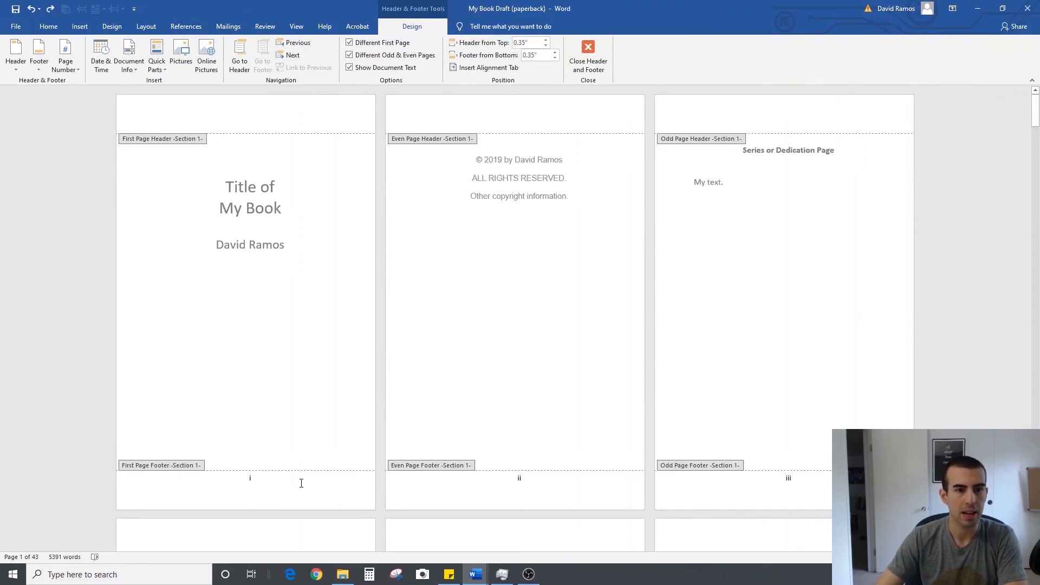
{"action": "scroll", "coordinate": [308, 477], "scroll_direction": "down", "scroll_amount": 15}
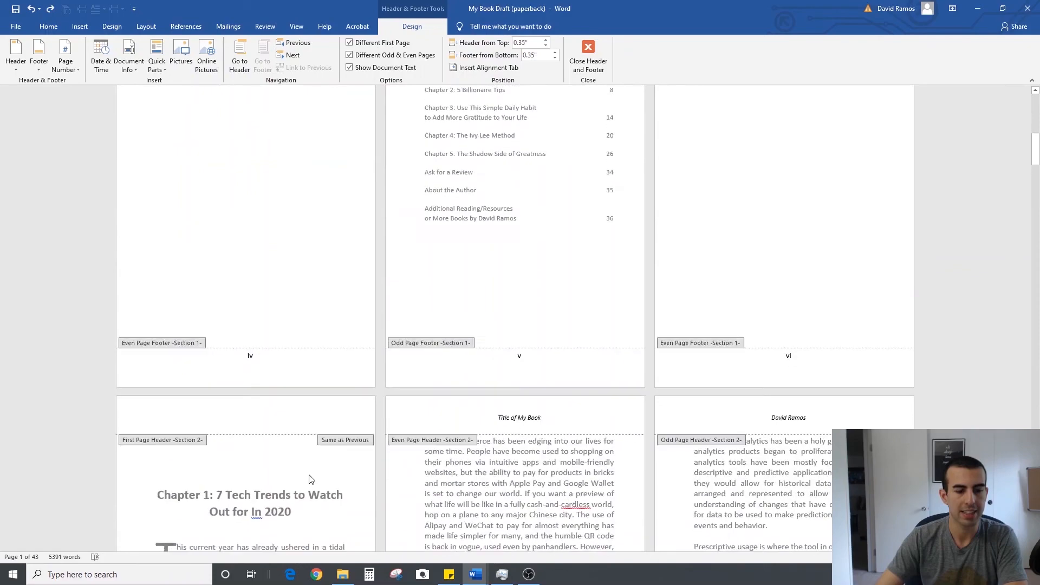
{"action": "scroll", "coordinate": [311, 479], "scroll_direction": "down", "scroll_amount": 2}
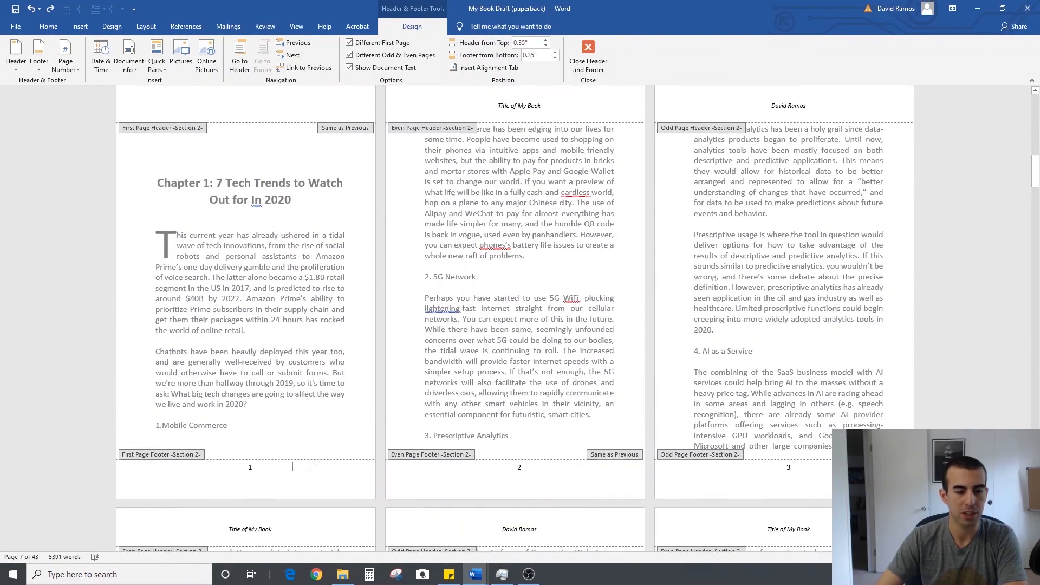
{"action": "left_click", "coordinate": [310, 67]}
Delete the page number from the title page's footer
{"action": "scroll", "coordinate": [299, 467], "scroll_direction": "up", "scroll_amount": 6}
{"action": "scroll", "coordinate": [298, 467], "scroll_direction": "up", "scroll_amount": 8}
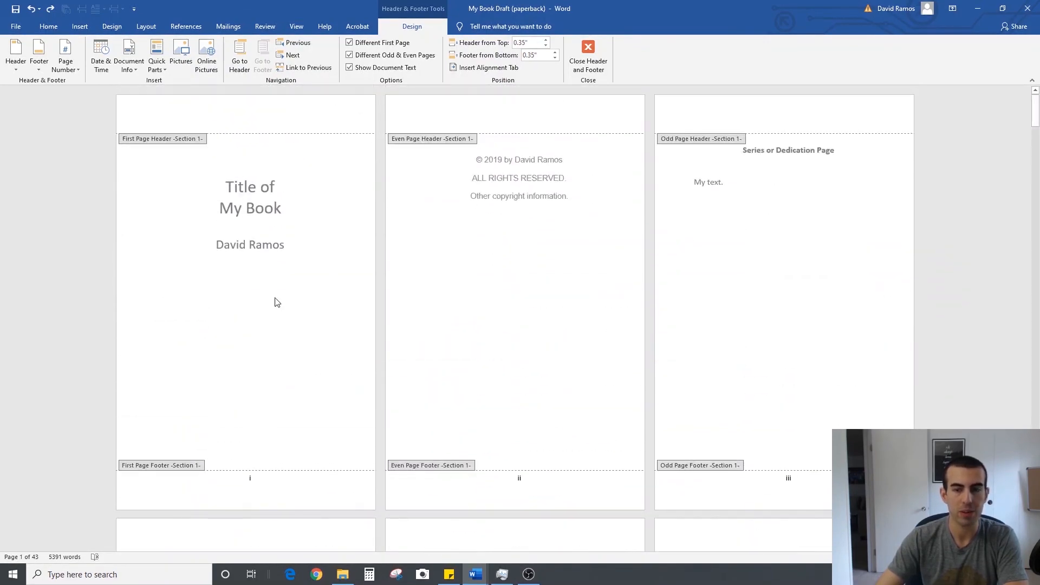
{"action": "scroll", "coordinate": [292, 314], "scroll_direction": "down", "scroll_amount": 2}
{"action": "left_click", "coordinate": [264, 375]}
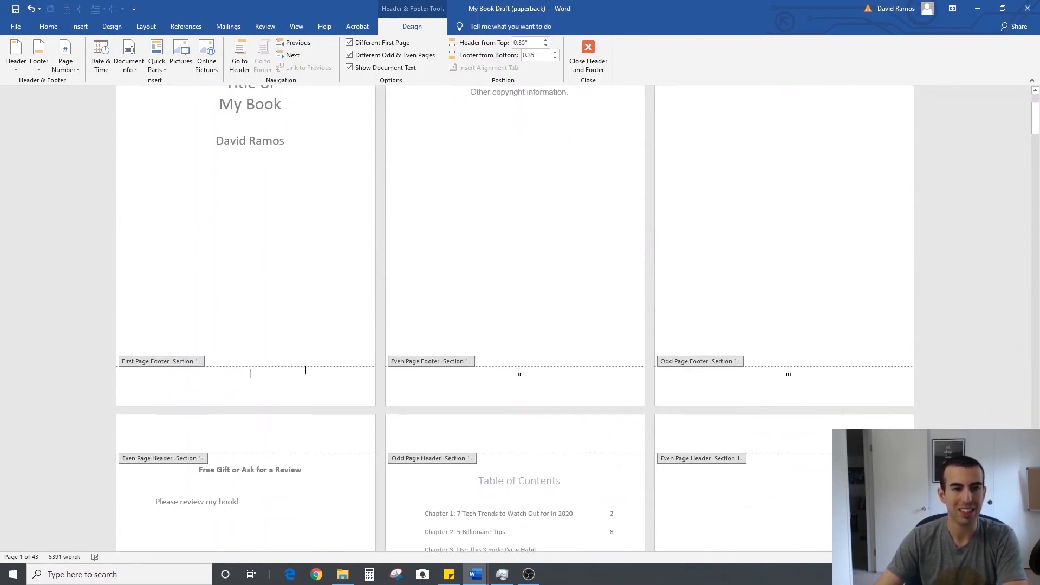
Check the page numbers across the front matter and Chapter 1, including Chapter 1's first-page footer
{"action": "scroll", "coordinate": [310, 373], "scroll_direction": "up", "scroll_amount": 1}
{"action": "scroll", "coordinate": [309, 373], "scroll_direction": "down", "scroll_amount": 20}
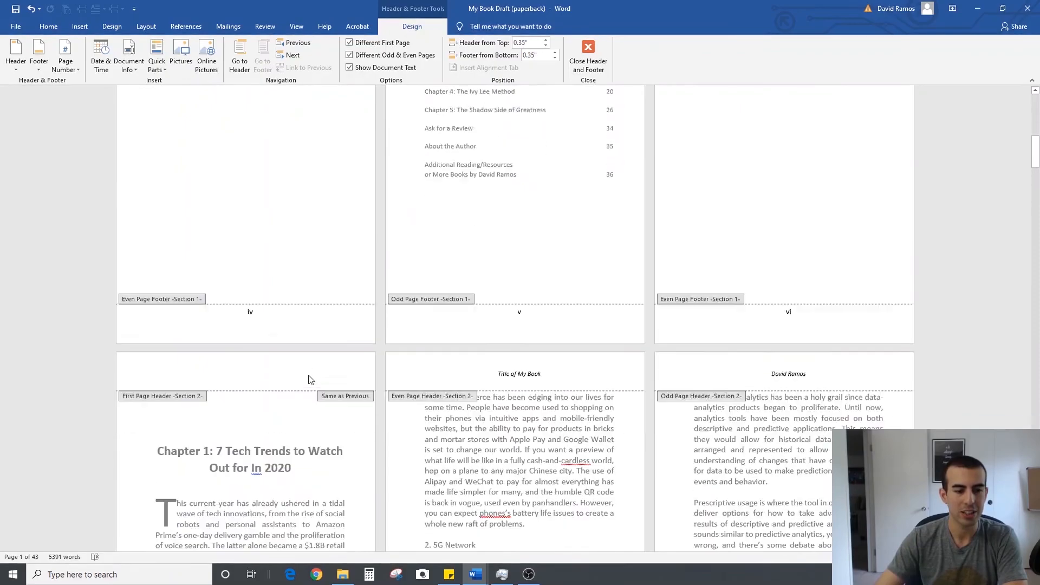
{"action": "left_click", "coordinate": [267, 474]}
{"action": "scroll", "coordinate": [270, 471], "scroll_direction": "down", "scroll_amount": 12}
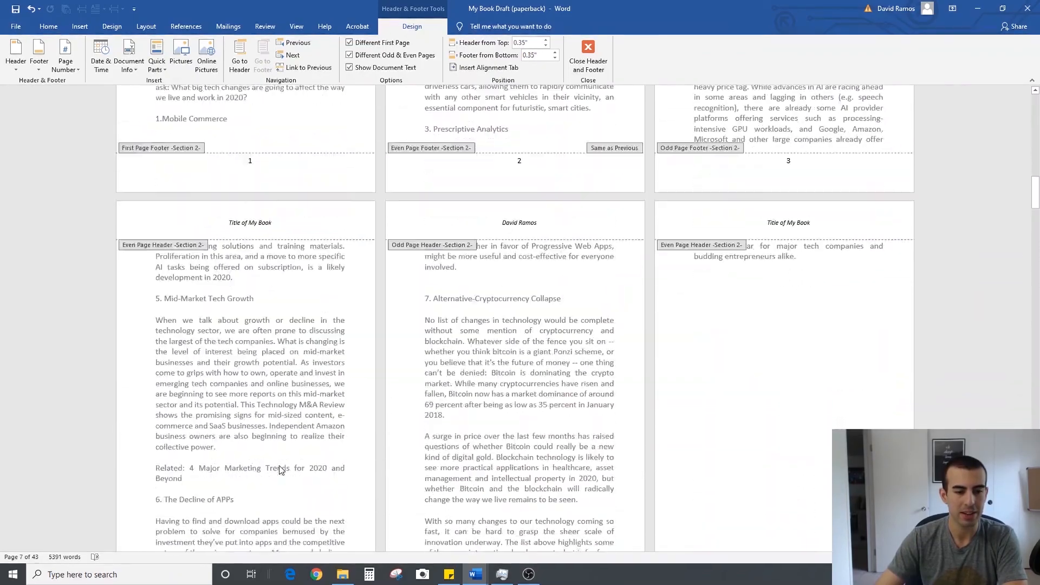
{"action": "scroll", "coordinate": [280, 469], "scroll_direction": "down", "scroll_amount": 5}
{"action": "scroll", "coordinate": [279, 466], "scroll_direction": "up", "scroll_amount": 16}
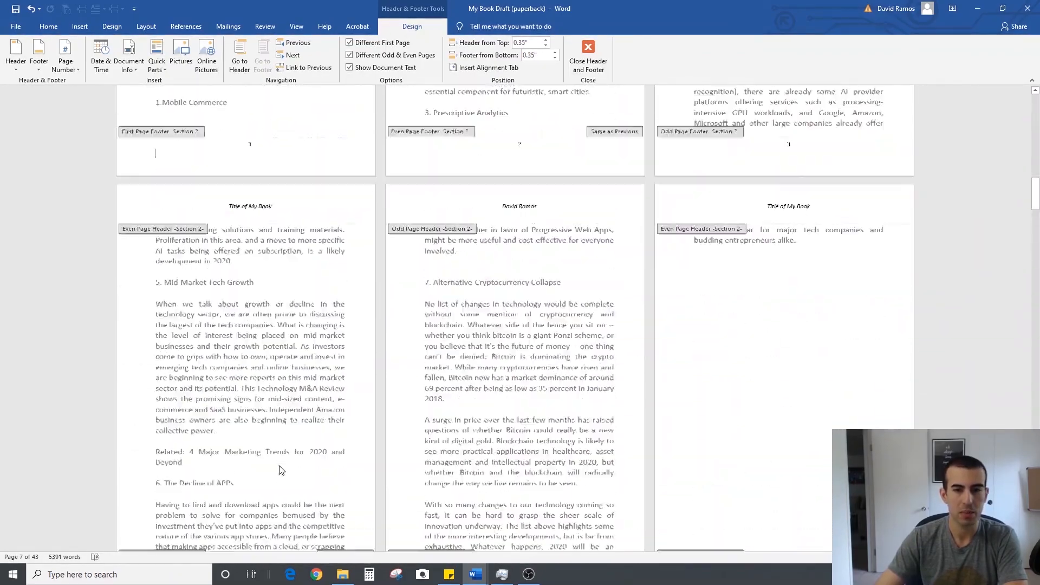
{"action": "scroll", "coordinate": [280, 466], "scroll_direction": "up", "scroll_amount": 9}
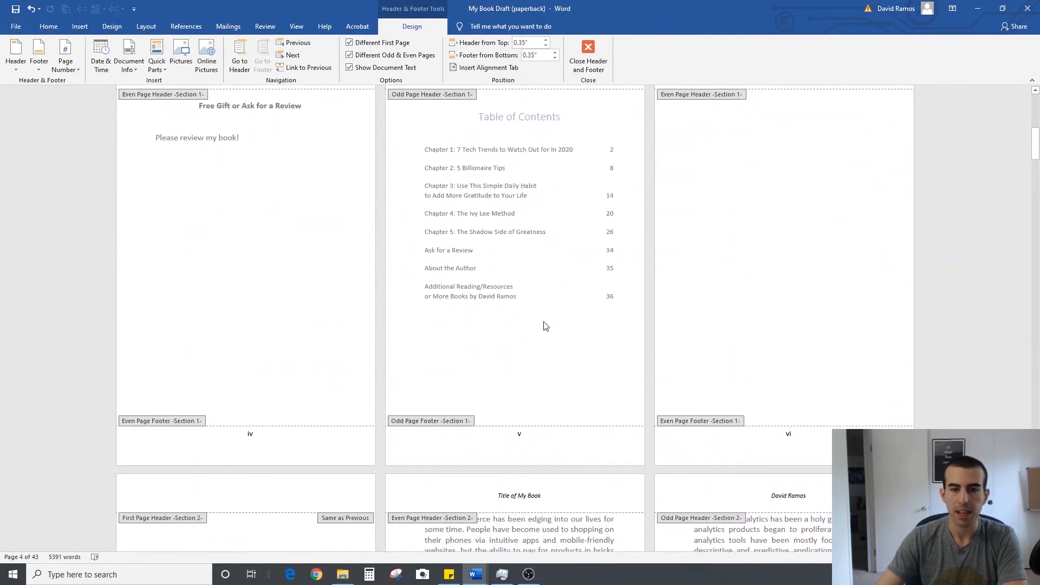
Replace the table of contents with a regenerated custom one in the Simple format with right-aligned page numbers
{"action": "double_click", "coordinate": [552, 304]}
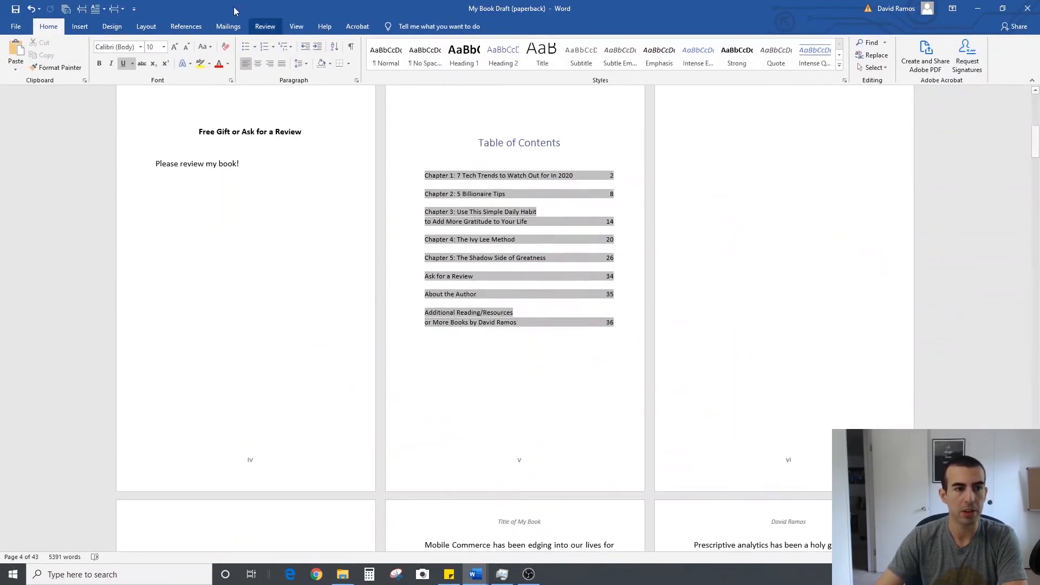
{"action": "left_click", "coordinate": [186, 26]}
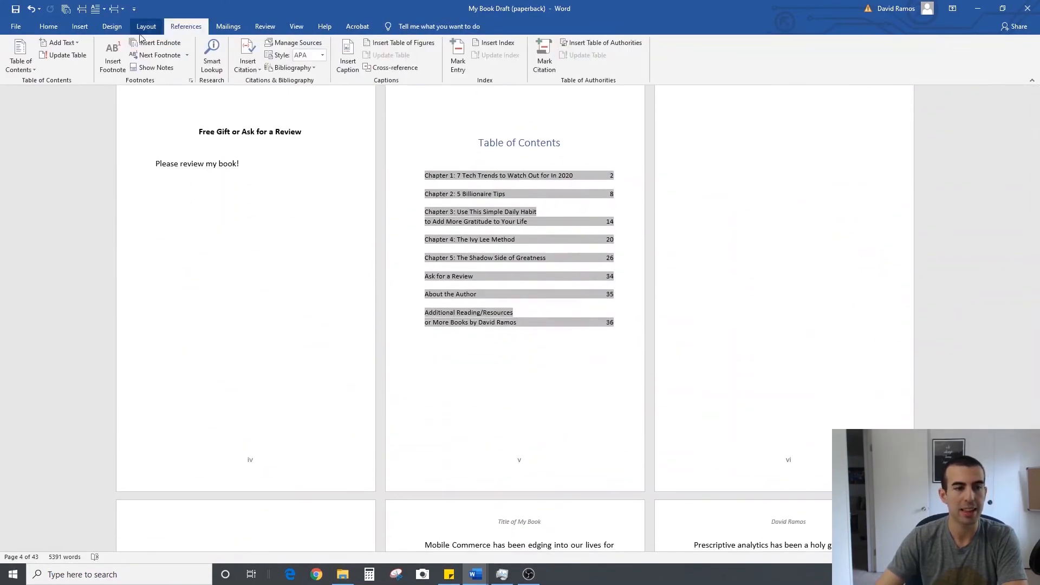
{"action": "left_click", "coordinate": [20, 56]}
{"action": "left_click", "coordinate": [99, 315]}
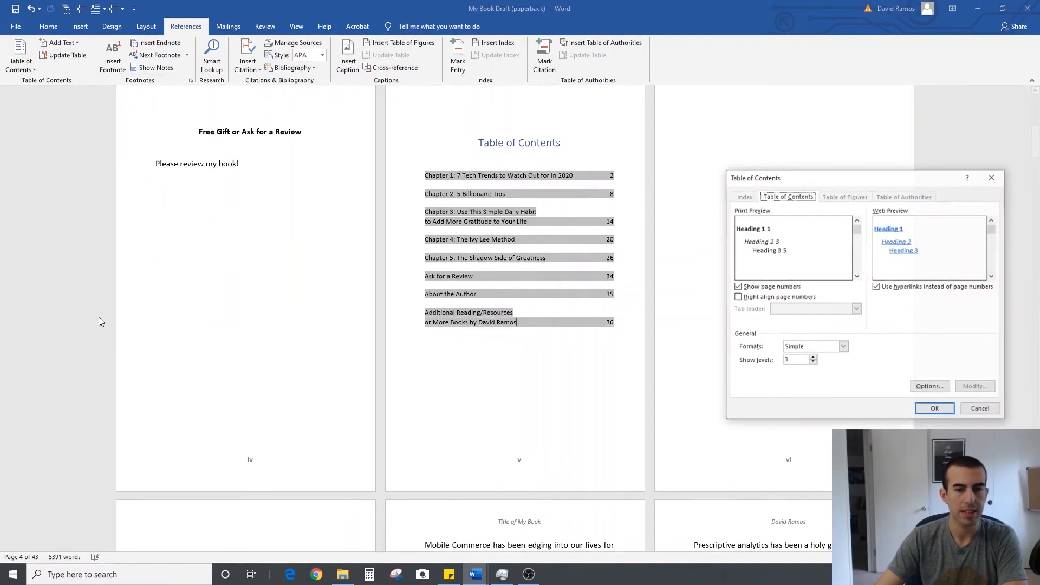
{"action": "left_click", "coordinate": [754, 297]}
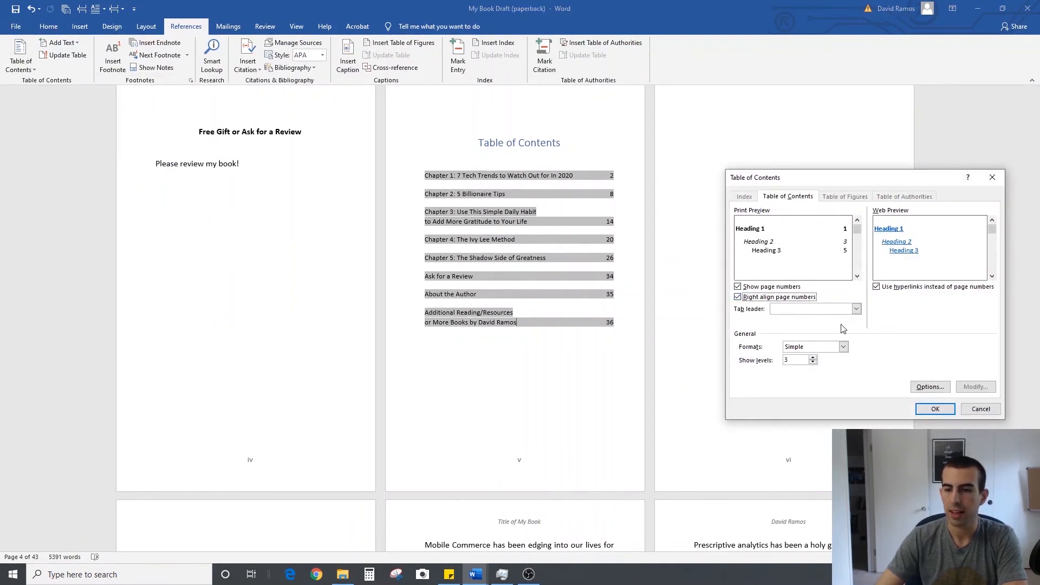
{"action": "left_click", "coordinate": [929, 409]}
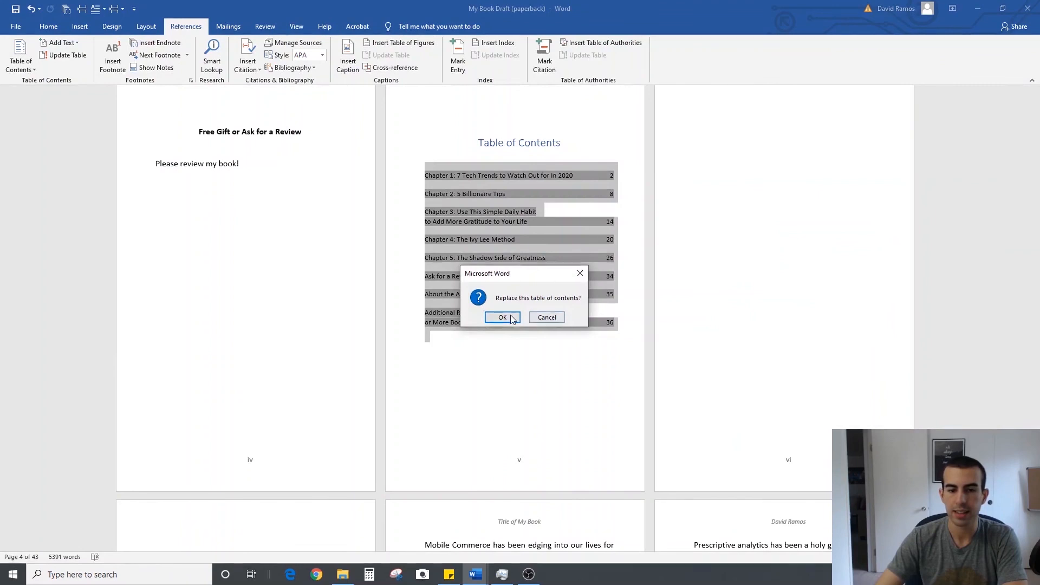
{"action": "left_click", "coordinate": [511, 315]}
Remove bold from the table of contents entries and insert line breaks before "to Add More Gratitude" and "or More Books"
{"action": "left_click_drag", "start_coordinate": [622, 320], "coordinate": [425, 172]}
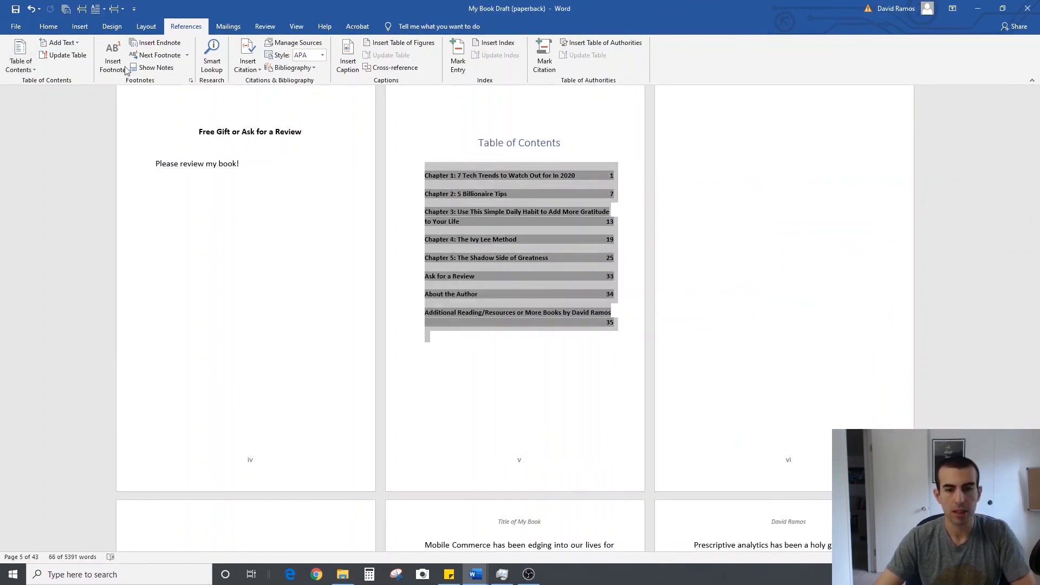
{"action": "key", "text": "ctrl+b"}
{"action": "left_click", "coordinate": [537, 215]}
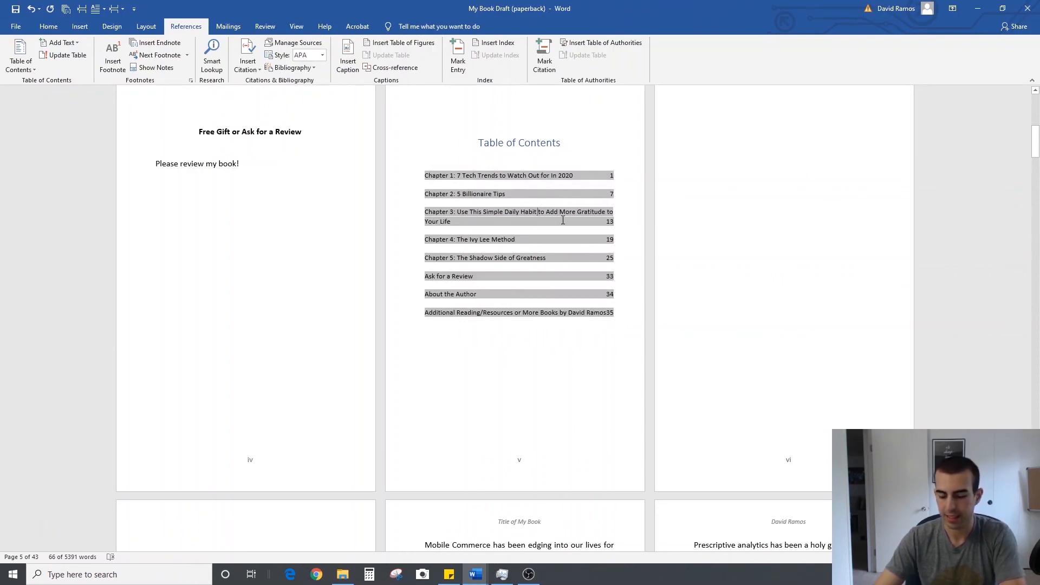
{"action": "key", "text": "shift+Return"}
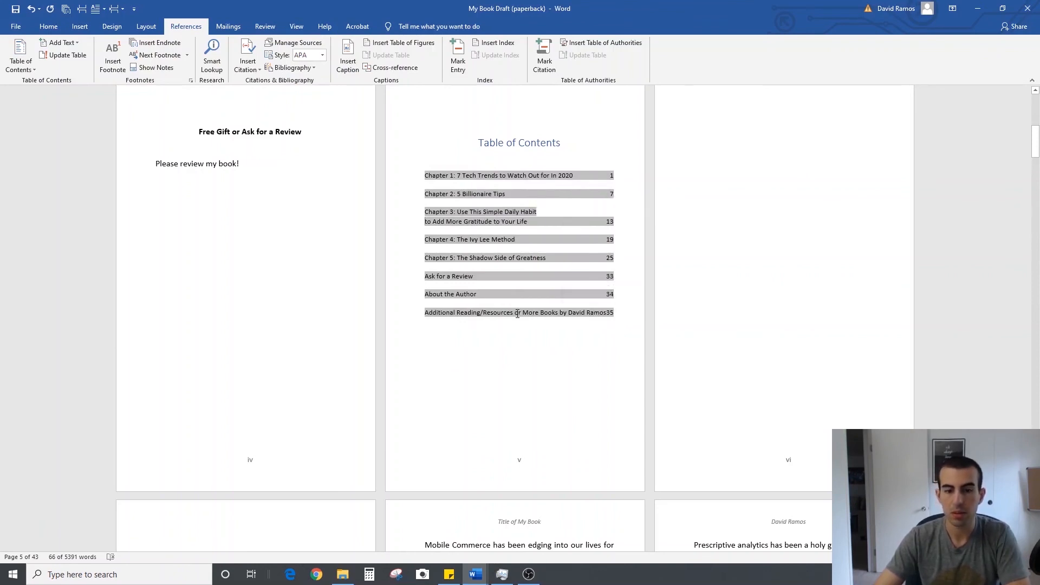
{"action": "left_click", "coordinate": [514, 313]}
{"action": "key", "text": "shift+Return"}
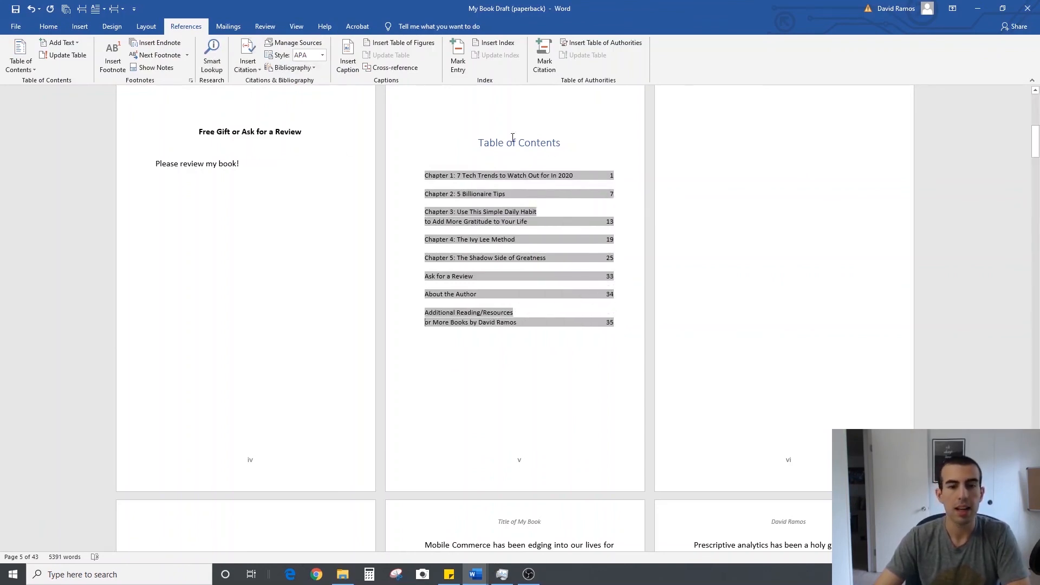
Check the table of contents page numbers against the opening pages of Chapters 1 and 2
{"action": "left_click", "coordinate": [49, 26]}
{"action": "left_click", "coordinate": [352, 48]}
{"action": "left_click", "coordinate": [351, 48]}
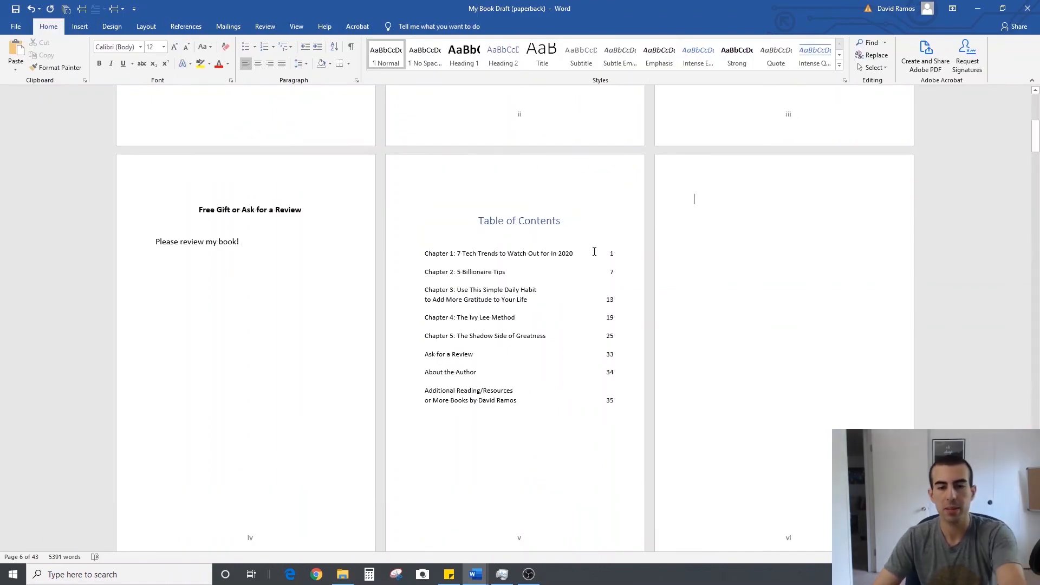
{"action": "scroll", "coordinate": [626, 261], "scroll_direction": "down", "scroll_amount": 2}
{"action": "scroll", "coordinate": [626, 260], "scroll_direction": "down", "scroll_amount": 10}
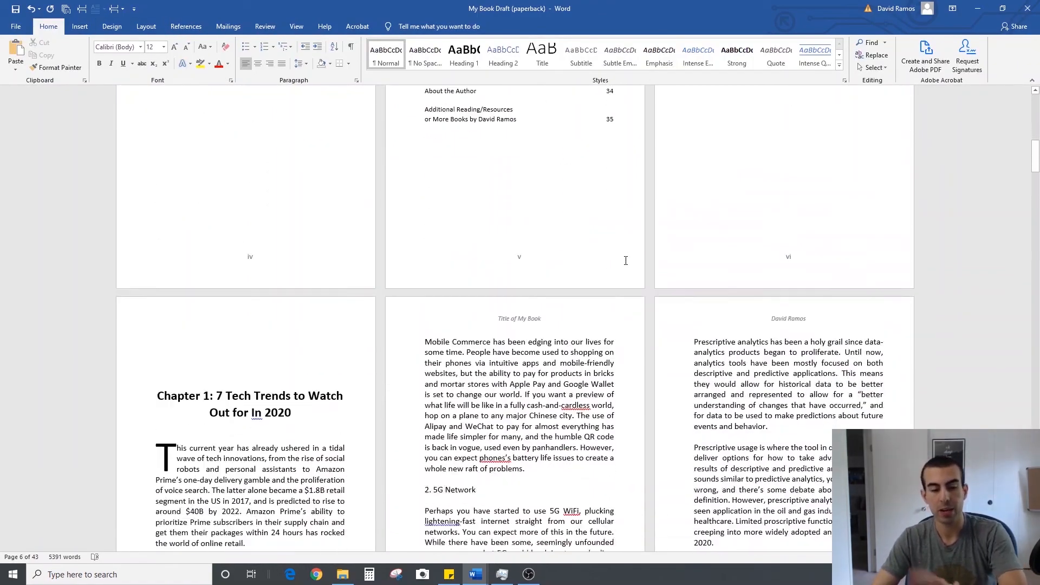
{"action": "scroll", "coordinate": [596, 282], "scroll_direction": "up", "scroll_amount": 12}
{"action": "left_click", "coordinate": [553, 305]}
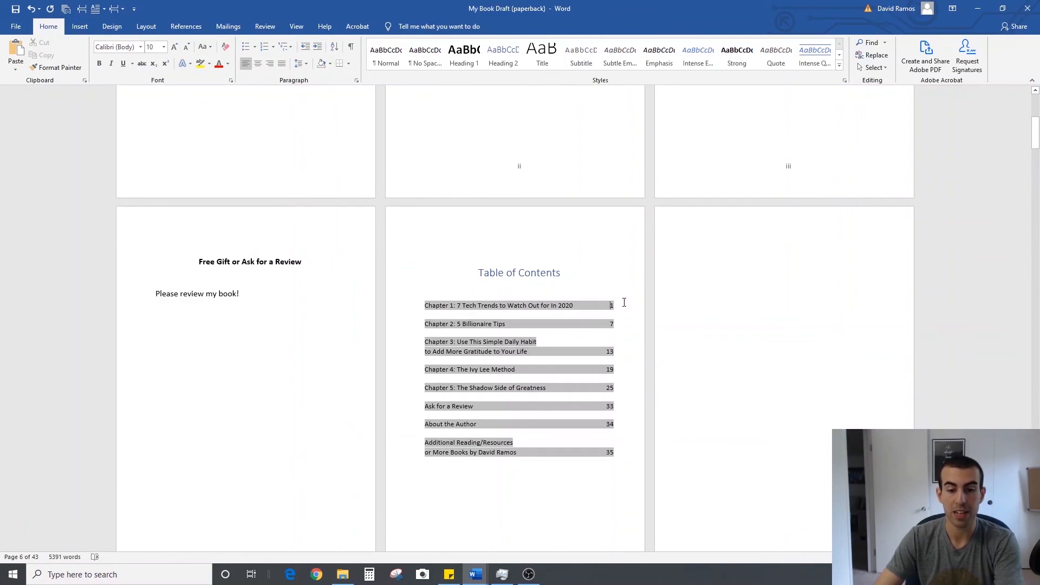
{"action": "scroll", "coordinate": [622, 302], "scroll_direction": "down", "scroll_amount": 8}
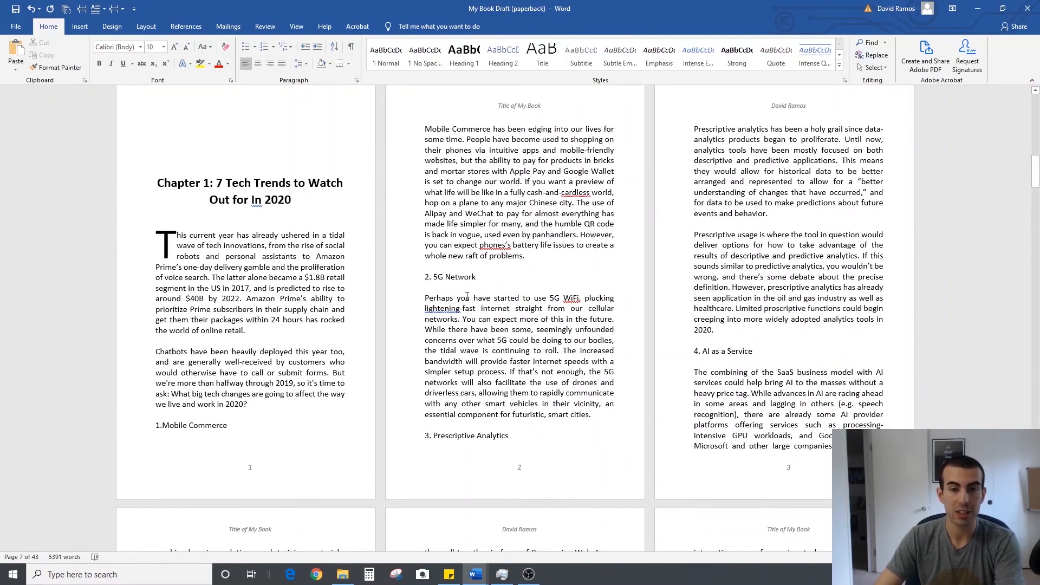
{"action": "scroll", "coordinate": [467, 297], "scroll_direction": "up", "scroll_amount": 2}
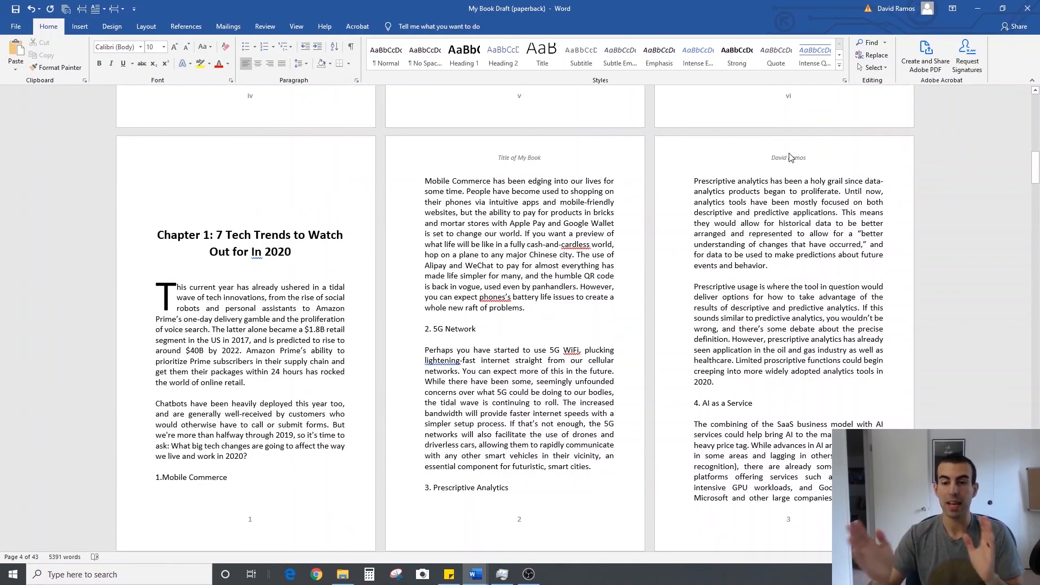
{"action": "scroll", "coordinate": [597, 253], "scroll_direction": "down", "scroll_amount": 10}
{"action": "scroll", "coordinate": [597, 253], "scroll_direction": "down", "scroll_amount": 13}
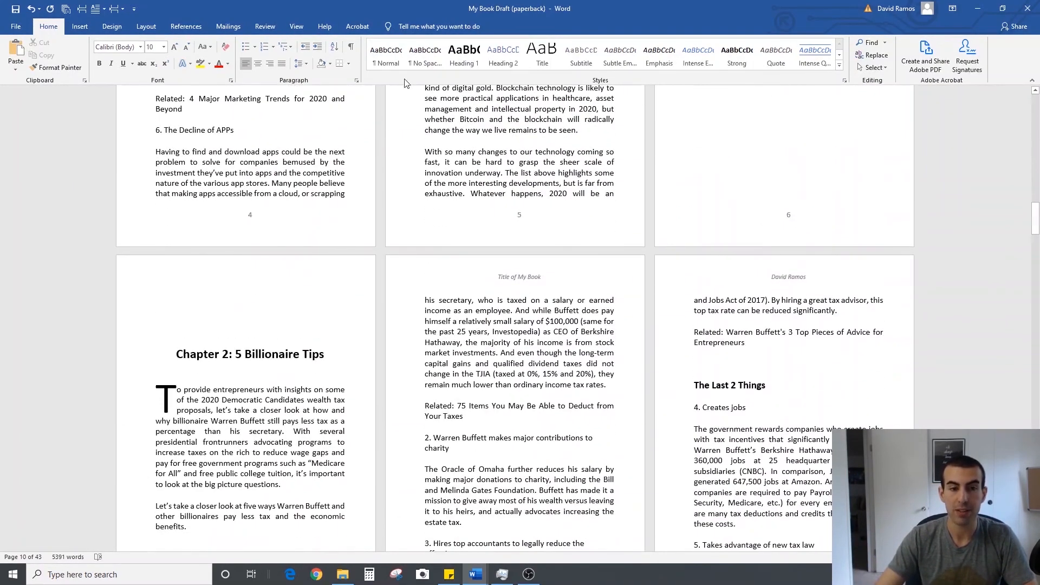
Show formatting marks to examine the page and section breaks at the chapter ends and in the front matter, and hide the marks
{"action": "left_click", "coordinate": [351, 46]}
{"action": "scroll", "coordinate": [820, 227], "scroll_direction": "up", "scroll_amount": 8}
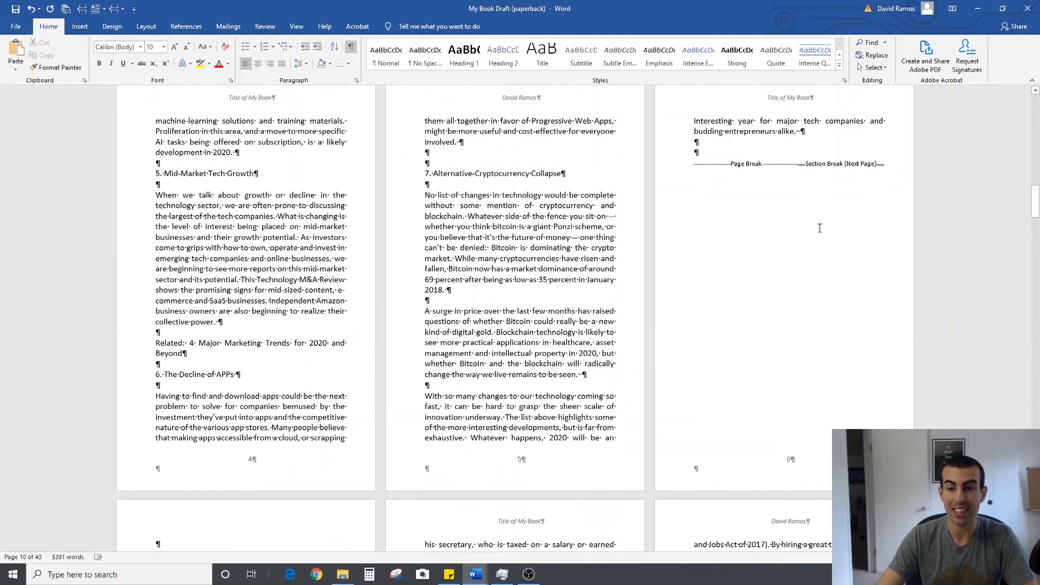
{"action": "scroll", "coordinate": [819, 227], "scroll_direction": "up", "scroll_amount": 1}
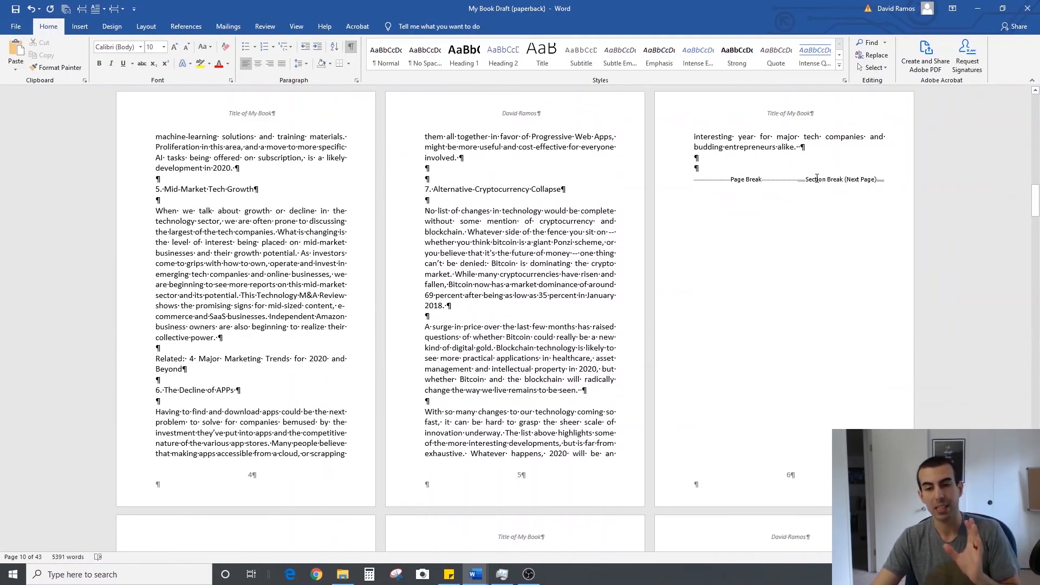
{"action": "scroll", "coordinate": [673, 471], "scroll_direction": "down", "scroll_amount": 20}
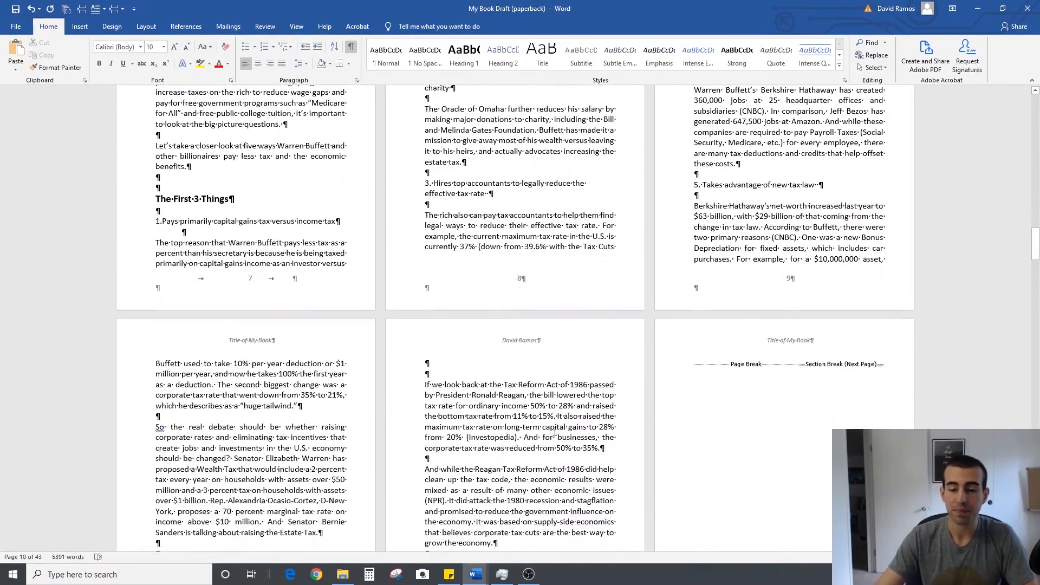
{"action": "scroll", "coordinate": [651, 345], "scroll_direction": "down", "scroll_amount": 20}
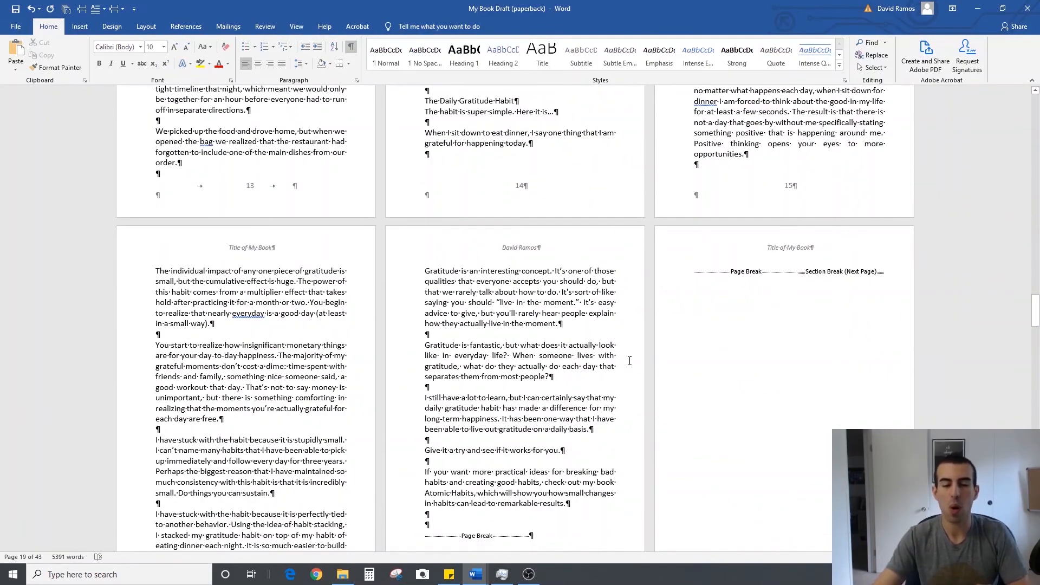
{"action": "middle_click", "coordinate": [646, 484]}
{"action": "middle_click", "coordinate": [650, 293]}
{"action": "scroll", "coordinate": [652, 294], "scroll_direction": "down", "scroll_amount": 6}
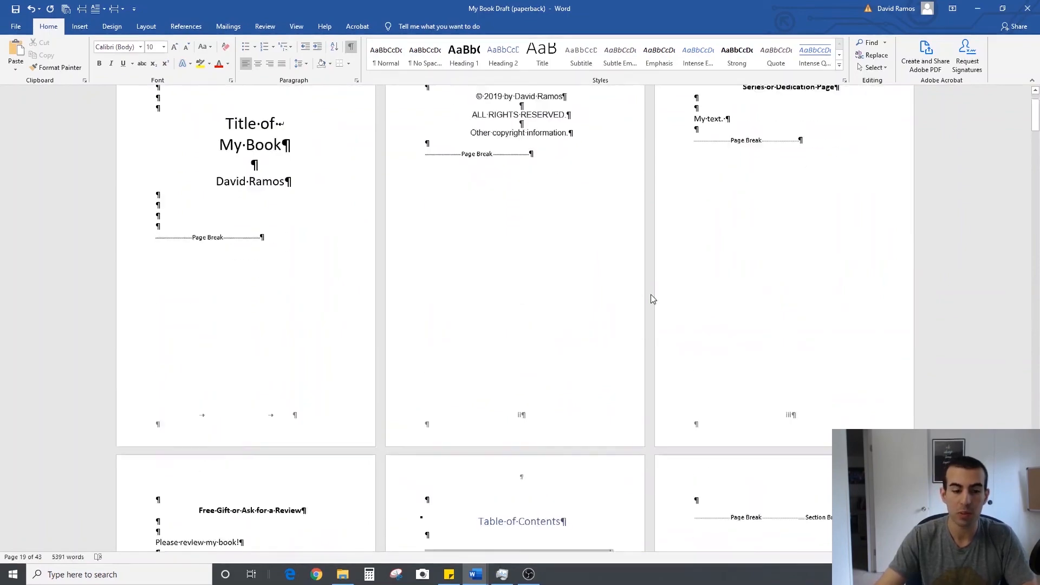
{"action": "left_click", "coordinate": [351, 47]}
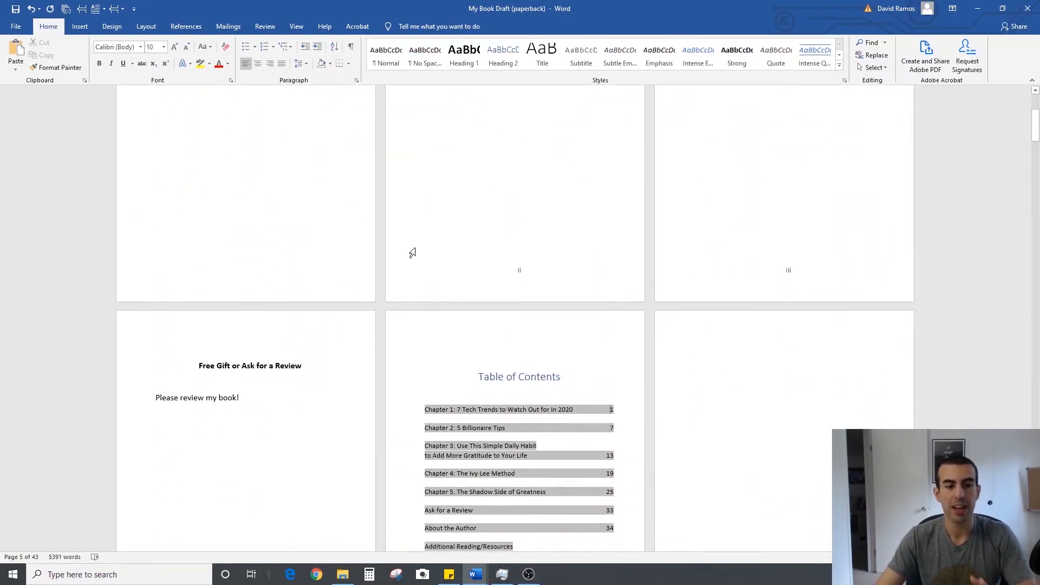
Review the headers and page numbers from the front matter through the closing "Ask for a Review" page and back to Chapter 4
{"action": "scroll", "coordinate": [280, 381], "scroll_direction": "up", "scroll_amount": 2}
{"action": "scroll", "coordinate": [348, 283], "scroll_direction": "down", "scroll_amount": 15}
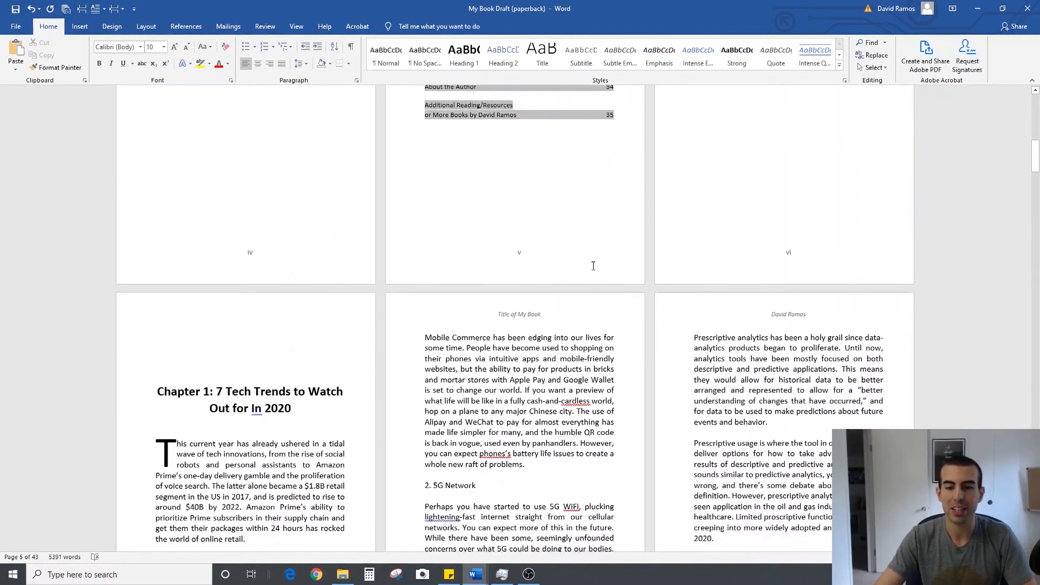
{"action": "middle_click", "coordinate": [655, 255]}
{"action": "middle_click", "coordinate": [656, 427]}
{"action": "scroll", "coordinate": [654, 425], "scroll_direction": "up", "scroll_amount": 20}
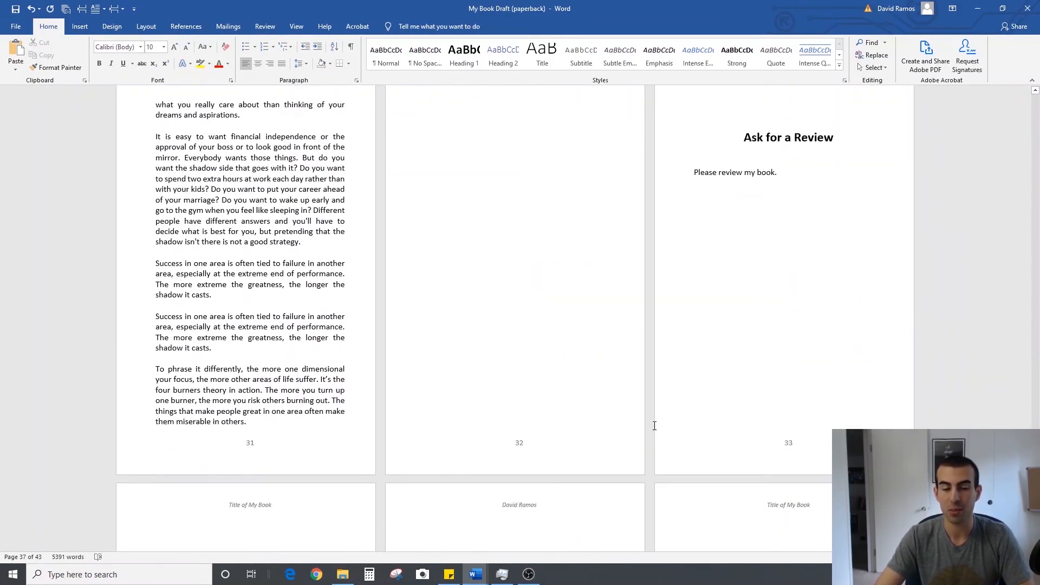
{"action": "left_click", "coordinate": [600, 291]}
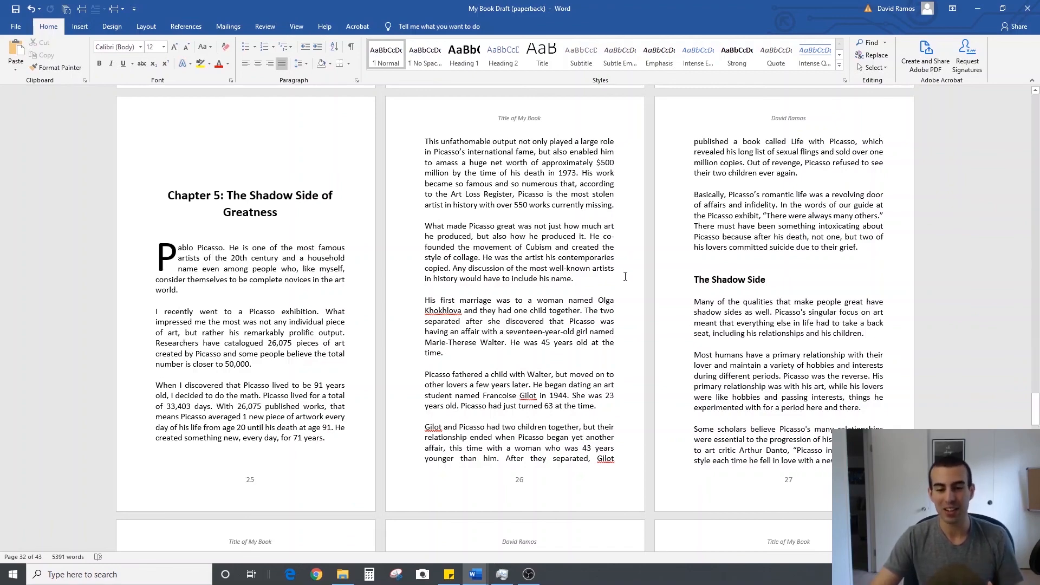
{"action": "scroll", "coordinate": [600, 313], "scroll_direction": "up", "scroll_amount": 10}
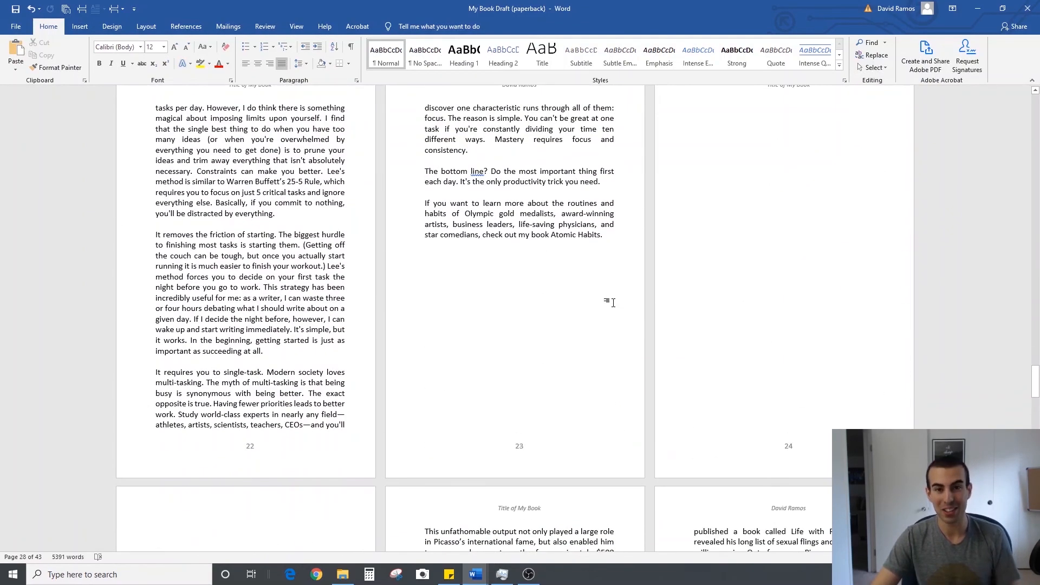
{"action": "scroll", "coordinate": [599, 303], "scroll_direction": "up", "scroll_amount": 10}
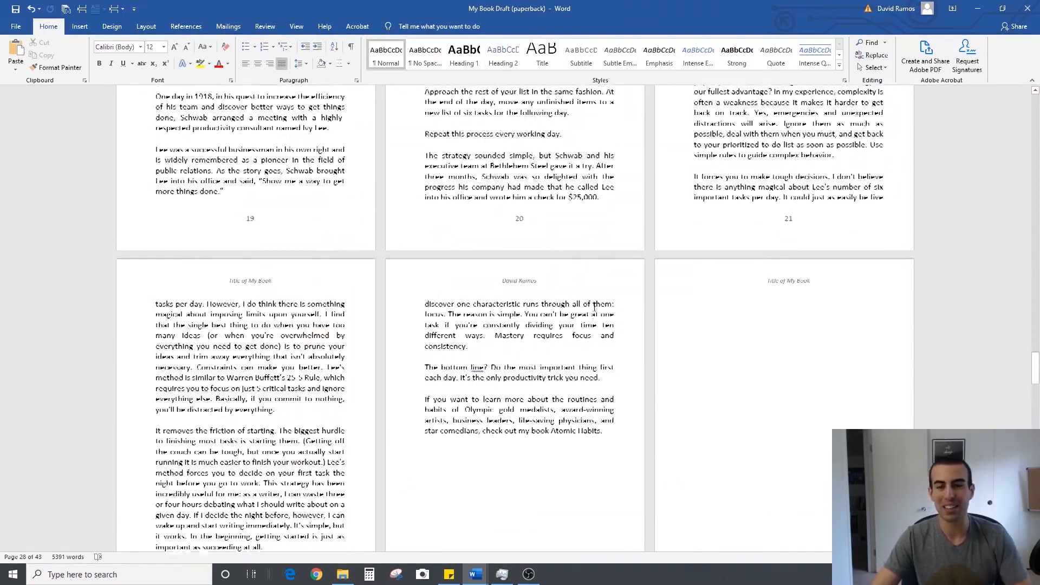
{"action": "scroll", "coordinate": [595, 306], "scroll_direction": "up", "scroll_amount": 10}
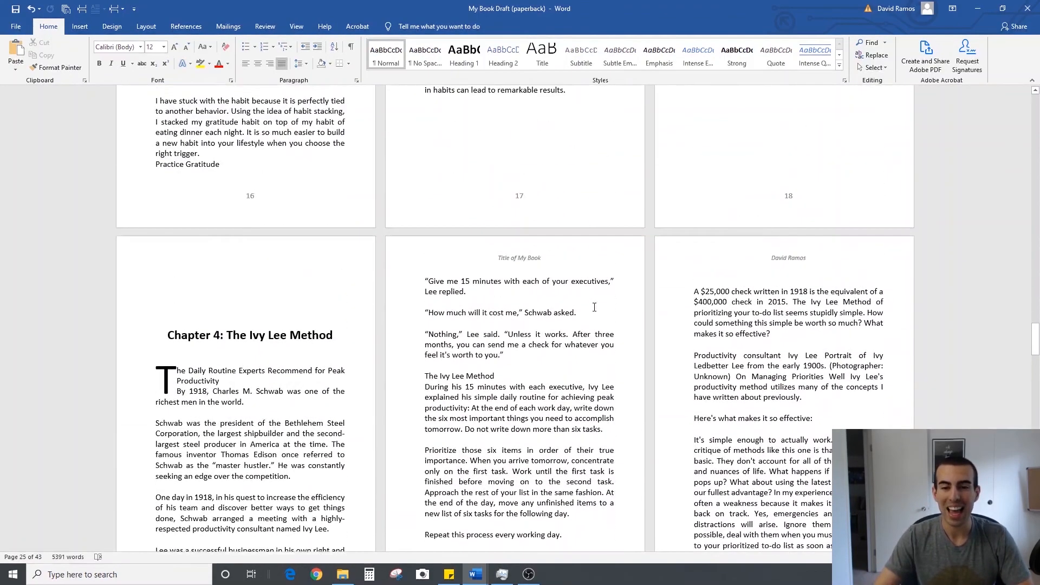